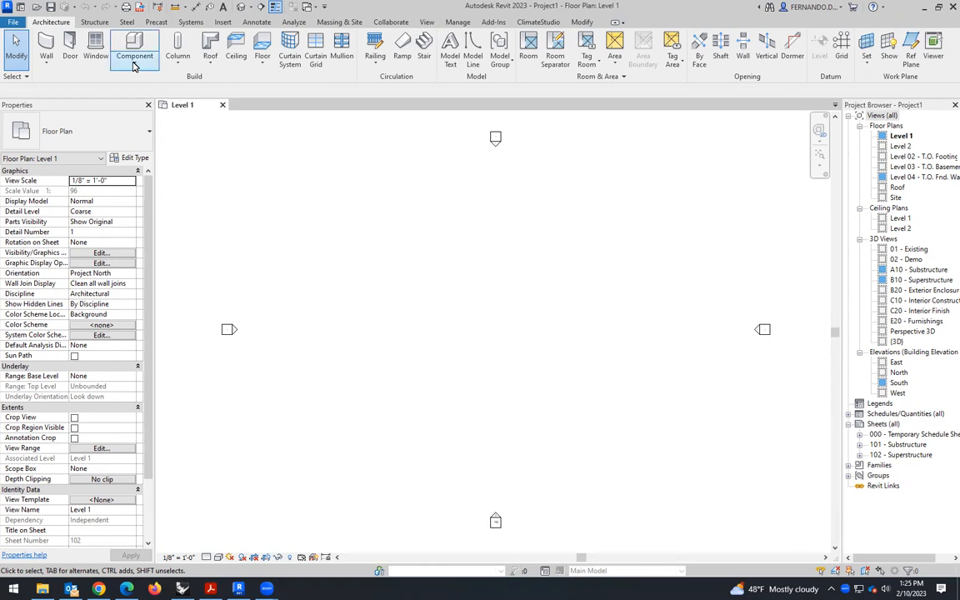
# - Start an in-place model in the Walls family category, keeping the suggested name
pyautogui.click(134, 66)
pyautogui.click(138, 105)
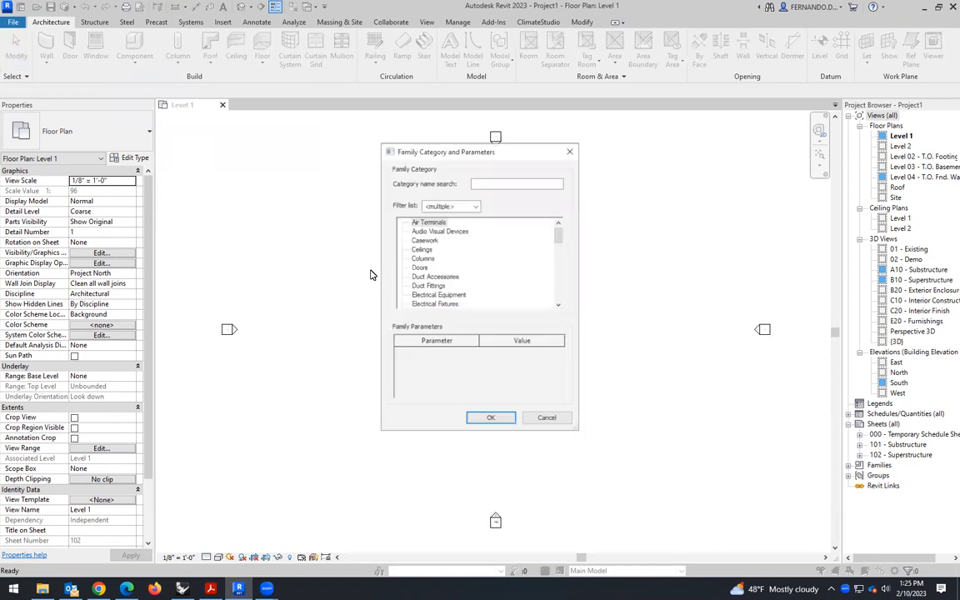
pyautogui.moveTo(561, 239); pyautogui.dragTo(559, 296)
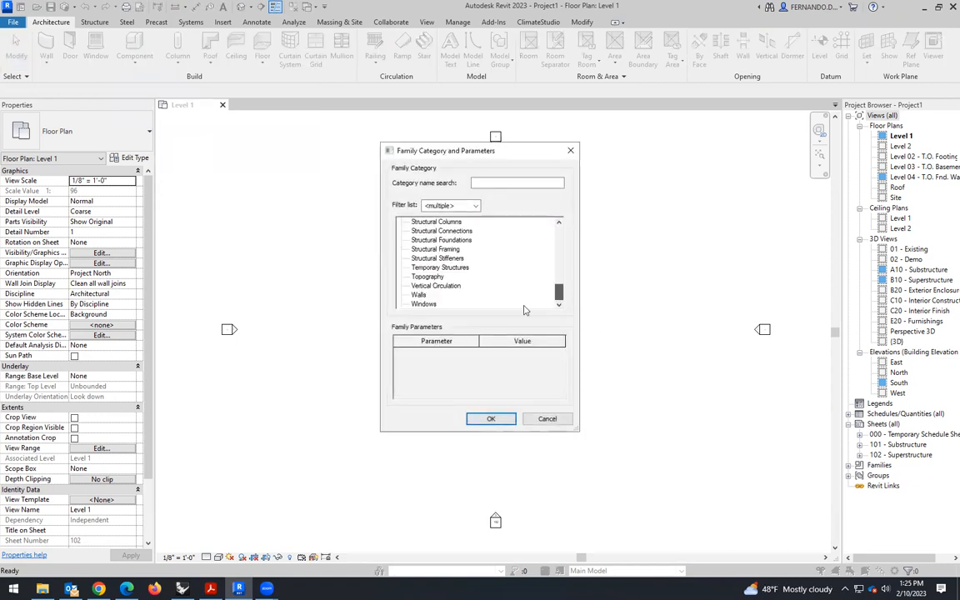
pyautogui.click(420, 295)
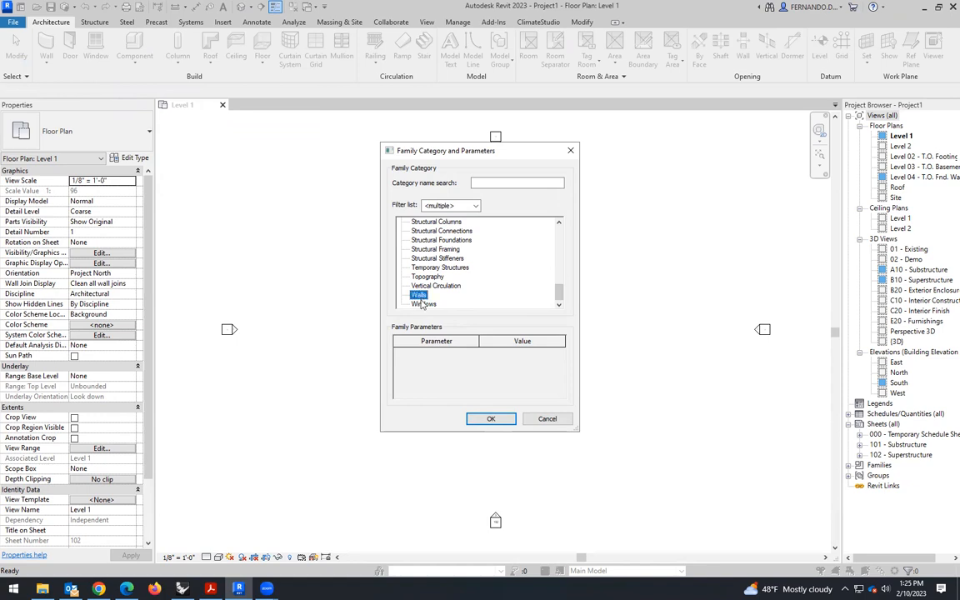
pyautogui.click(491, 419)
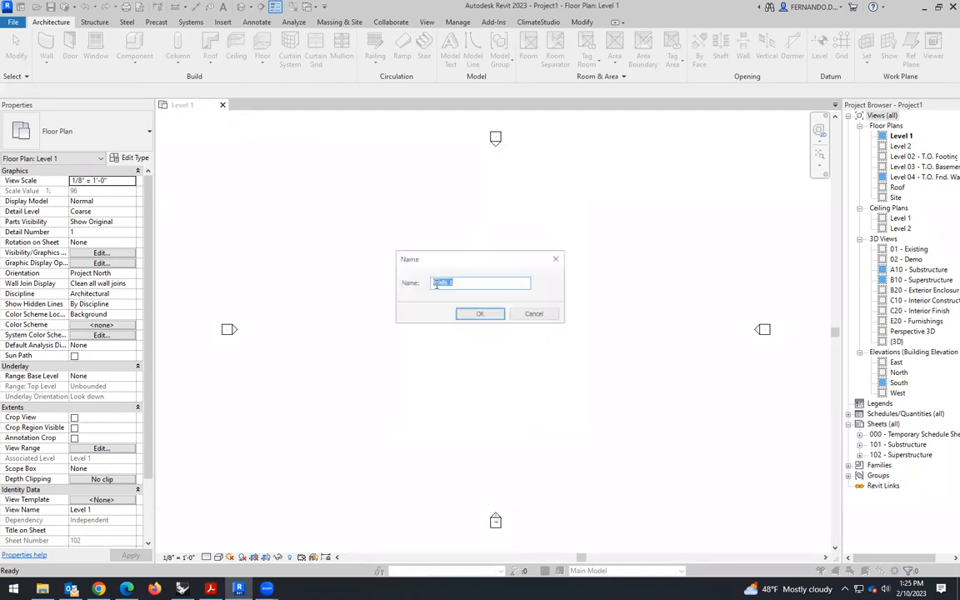
pyautogui.click(480, 315)
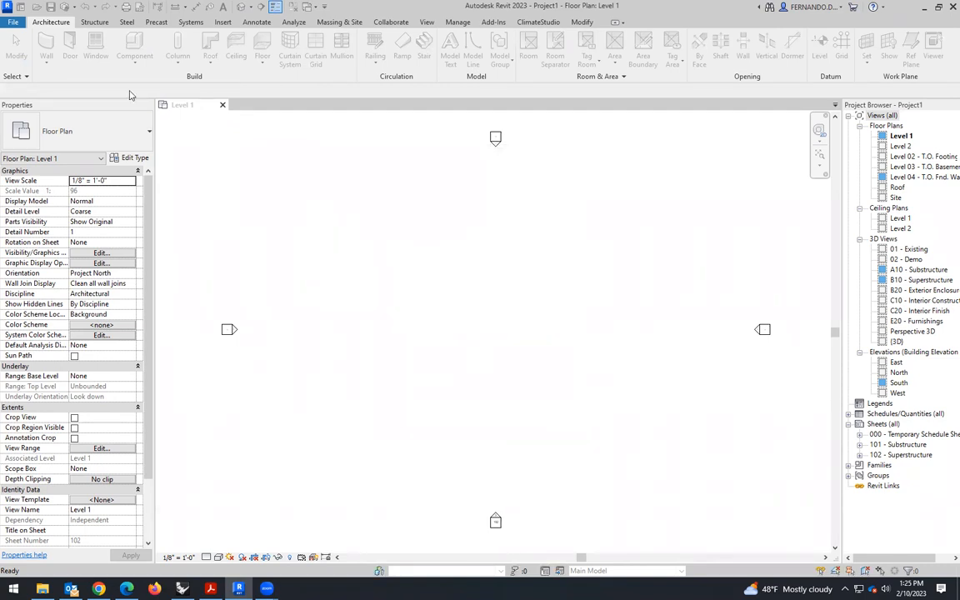
# - Create a solid extrusion from a closed 20' by 20' square sketched on Level 1
pyautogui.click(93, 46)
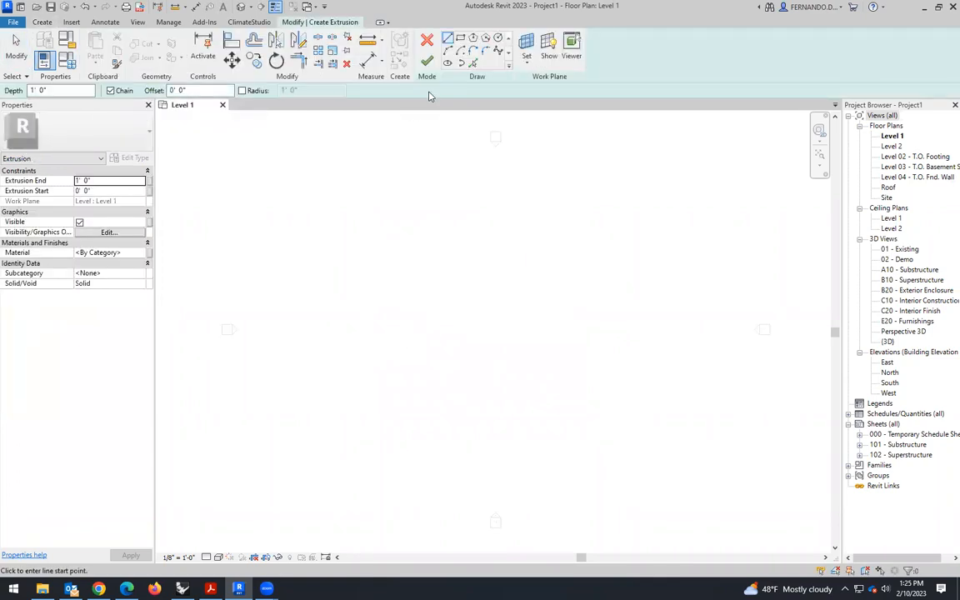
pyautogui.click(407, 289)
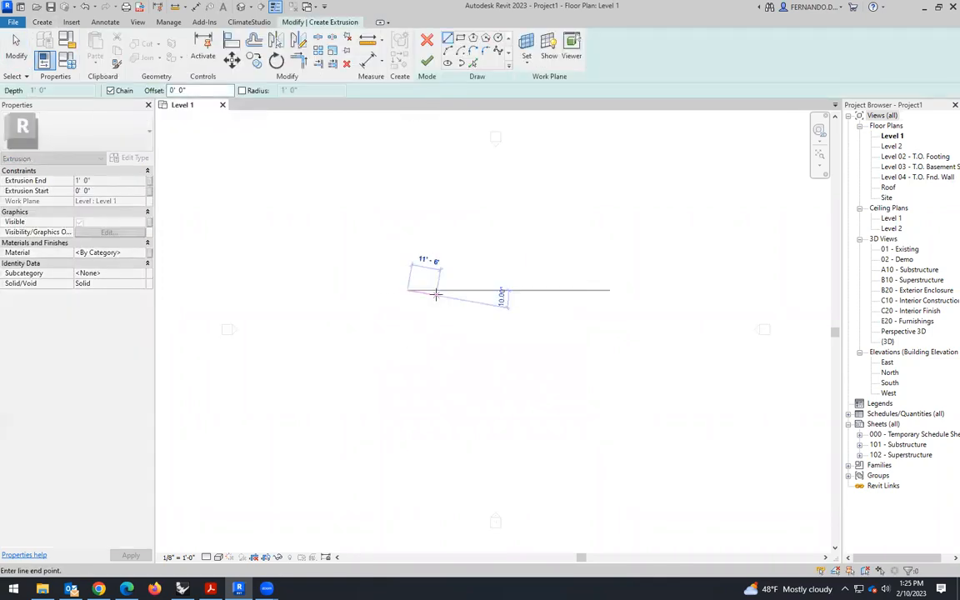
pyautogui.write('20')
pyautogui.press('Return')
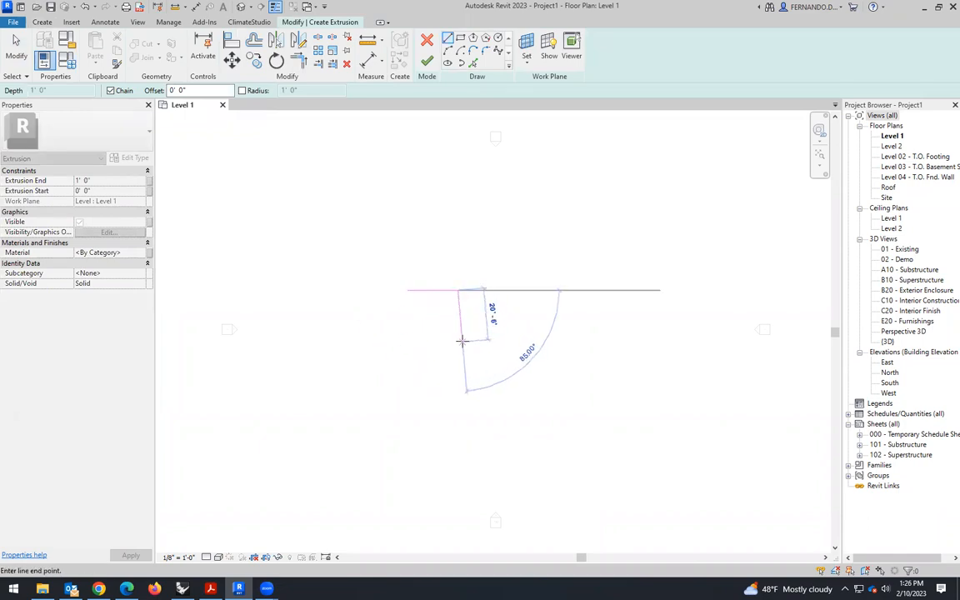
pyautogui.write('20')
pyautogui.press('Return')
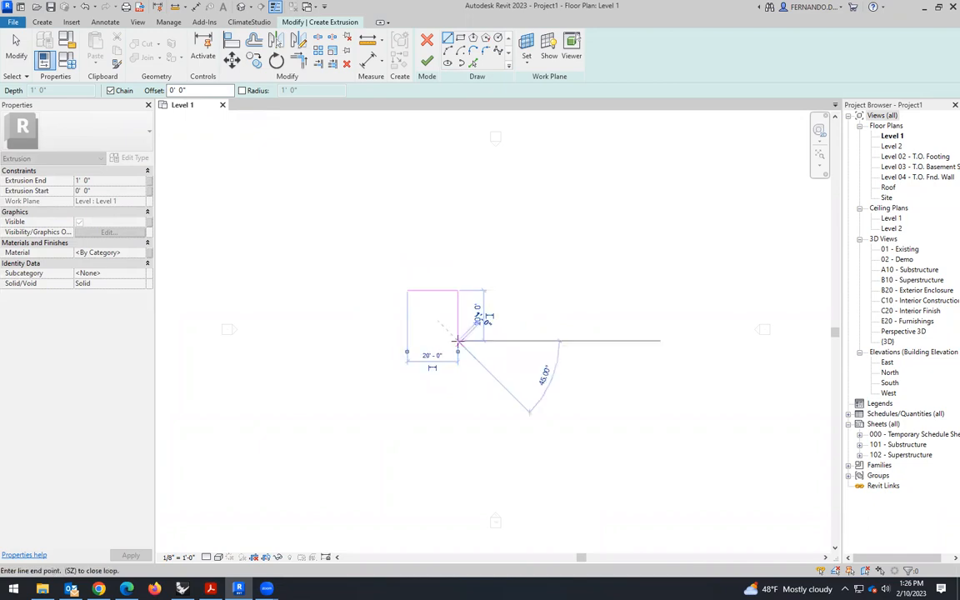
pyautogui.click(408, 341)
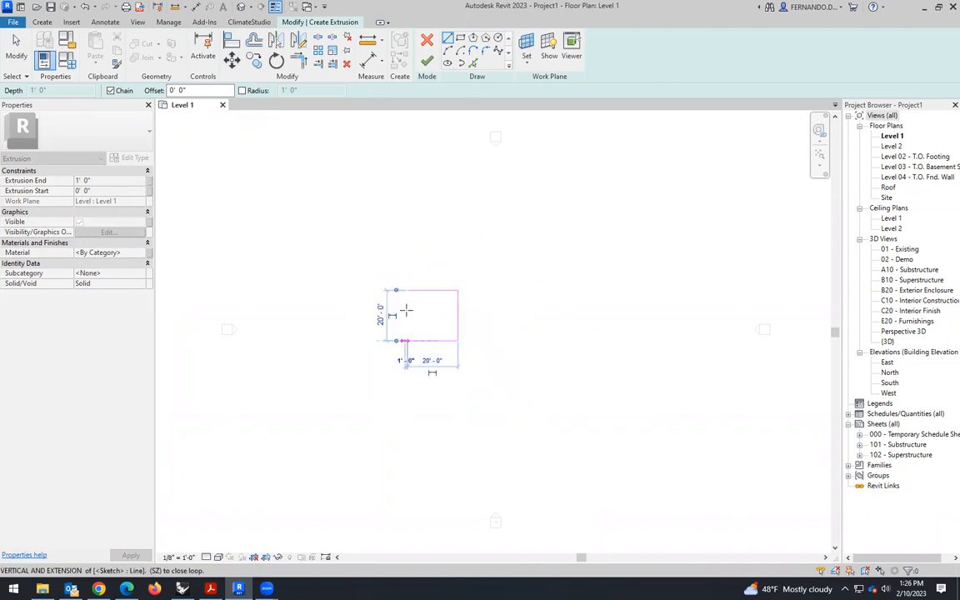
pyautogui.click(408, 290)
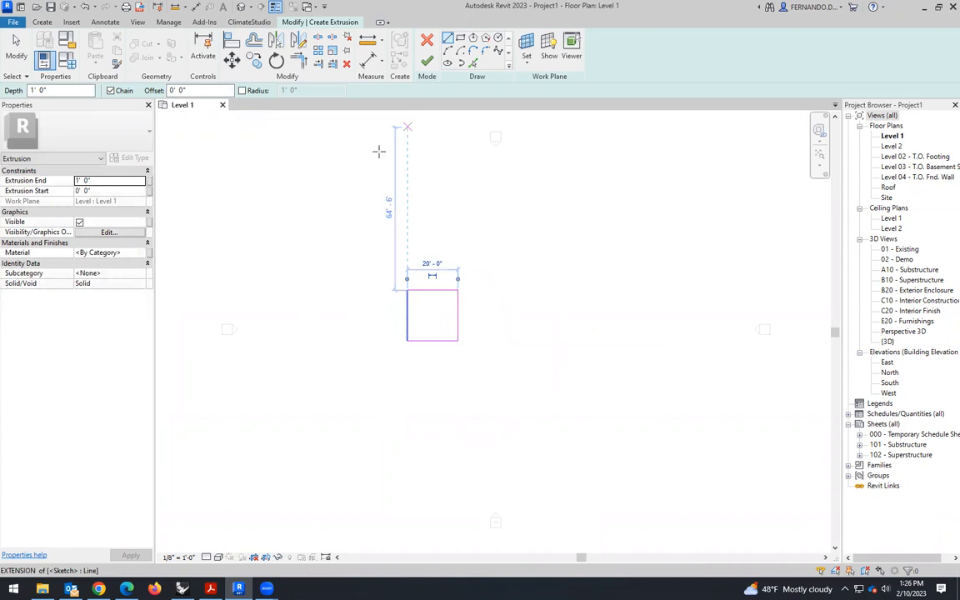
pyautogui.scroll(-2, 378, 156)
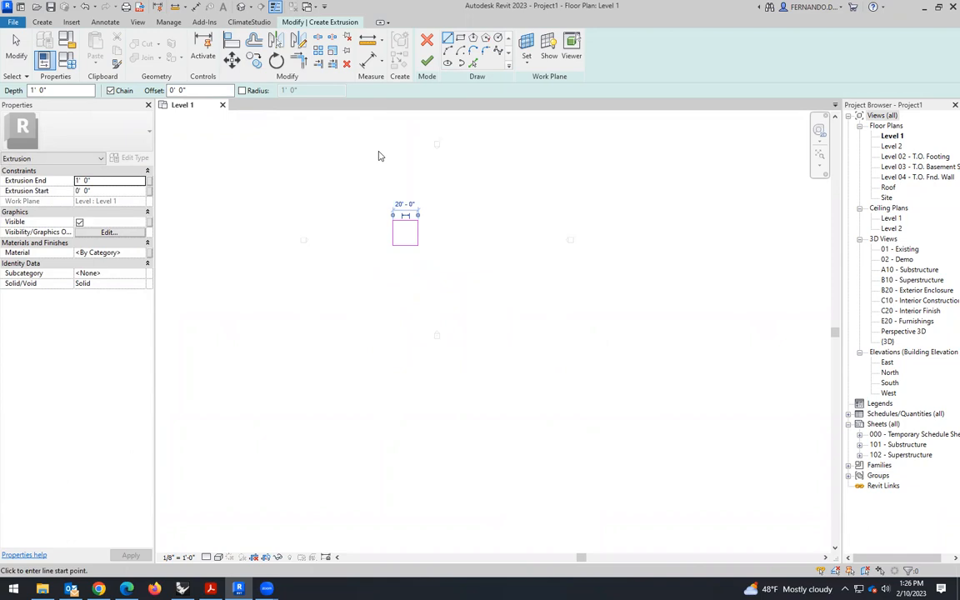
pyautogui.click(427, 61)
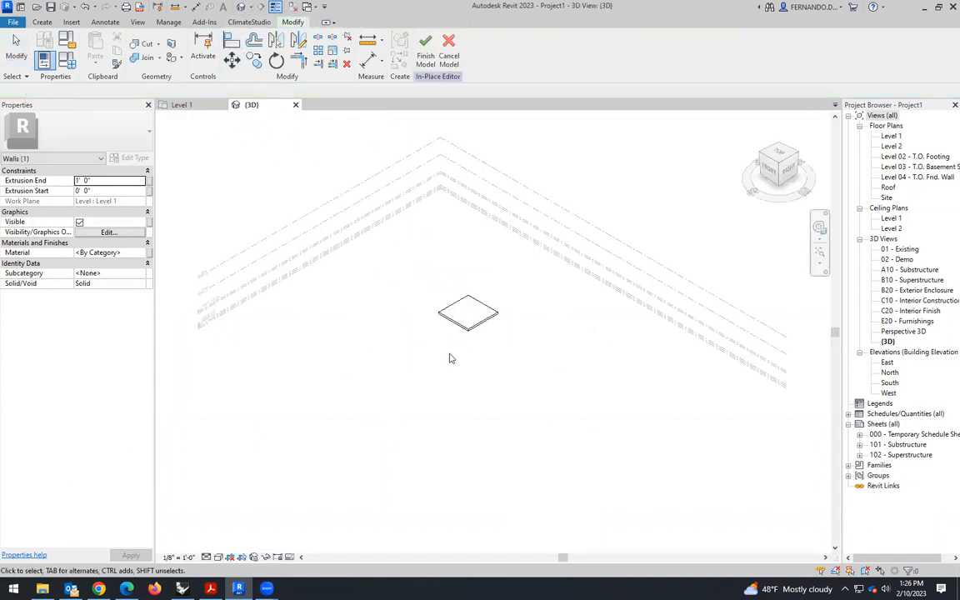
# - Set the square extrusion's depth to 26' and finish the in-place model
pyautogui.scroll(2, 479, 321)
pyautogui.click(485, 328)
pyautogui.moveTo(465, 311); pyautogui.dragTo(435, 275)
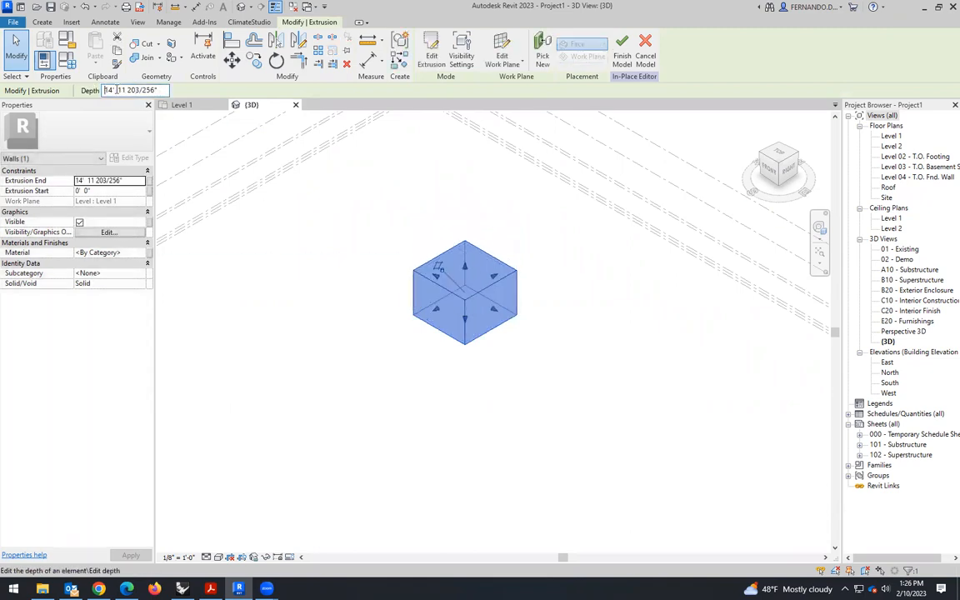
pyautogui.moveTo(106, 90); pyautogui.dragTo(164, 90)
pyautogui.write('26')
pyautogui.press('Return')
pyautogui.click(372, 441)
pyautogui.scroll(-4, 472, 397)
pyautogui.scroll(1, 476, 265)
pyautogui.click(423, 60)
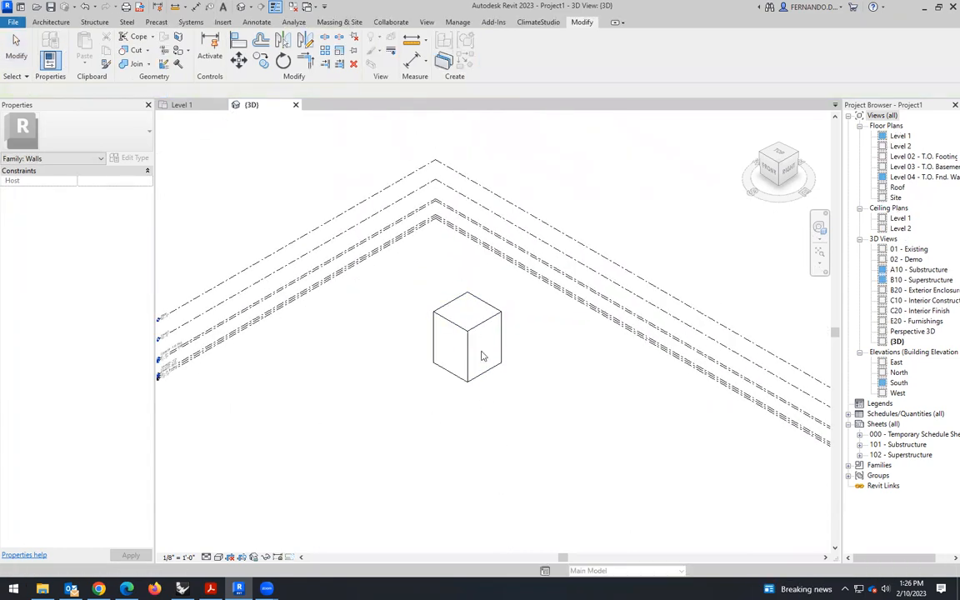
# - Reopen the finished box for in-place editing
pyautogui.scroll(-1, 503, 414)
pyautogui.scroll(3, 467, 368)
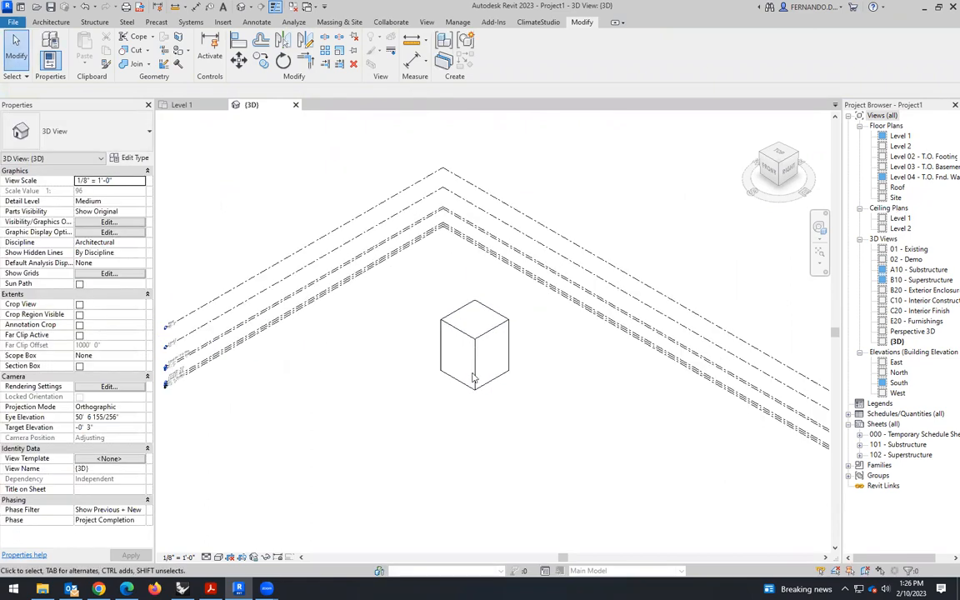
pyautogui.scroll(2, 447, 321)
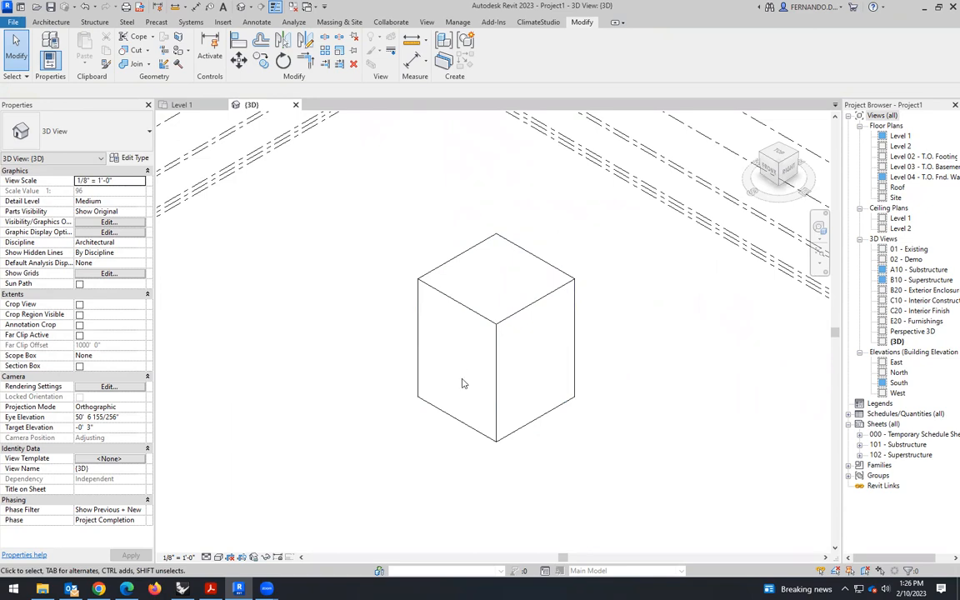
pyautogui.click(501, 395)
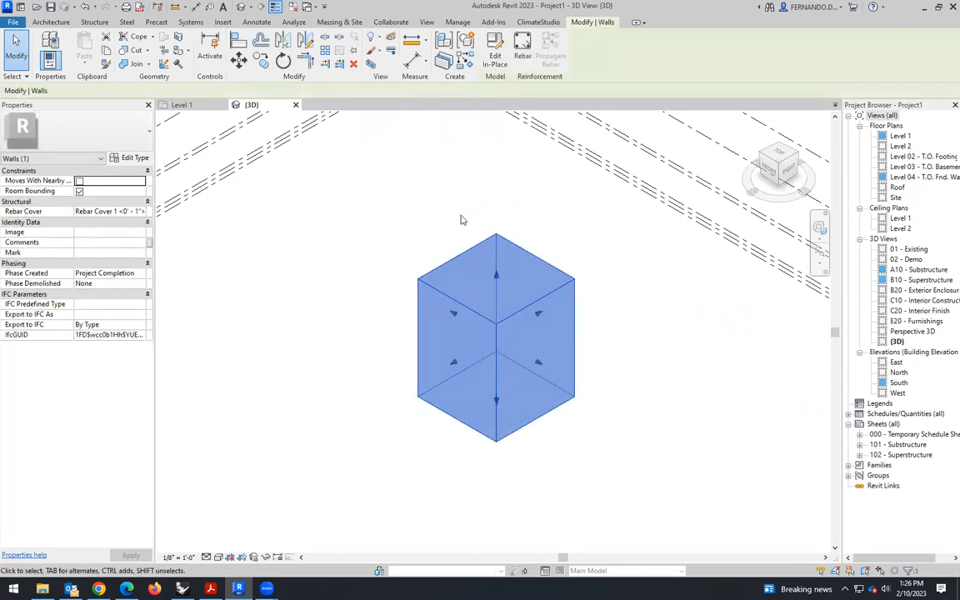
pyautogui.click(495, 52)
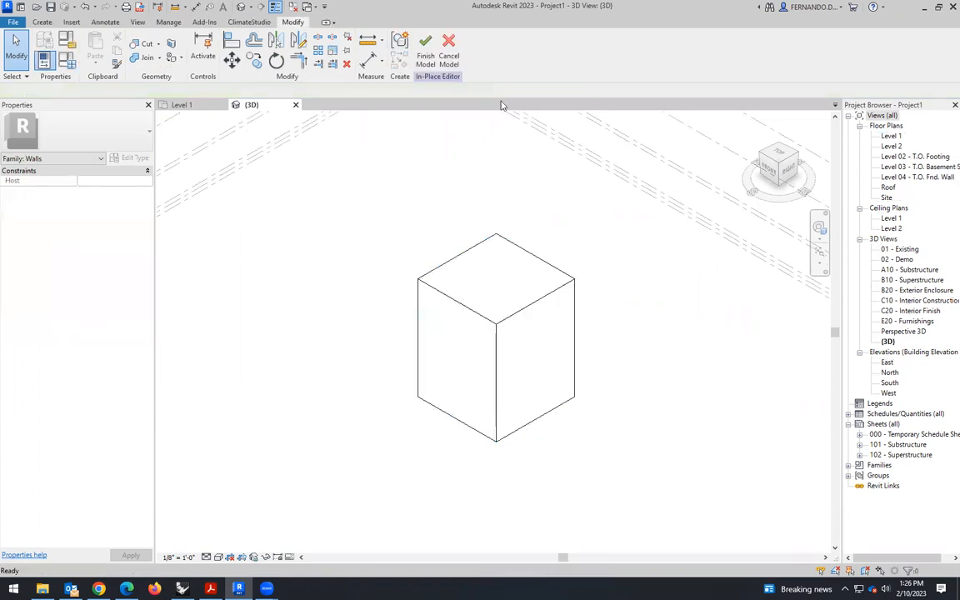
# - Start a void extrusion and set its work plane by picking the box's front face
pyautogui.click(463, 271)
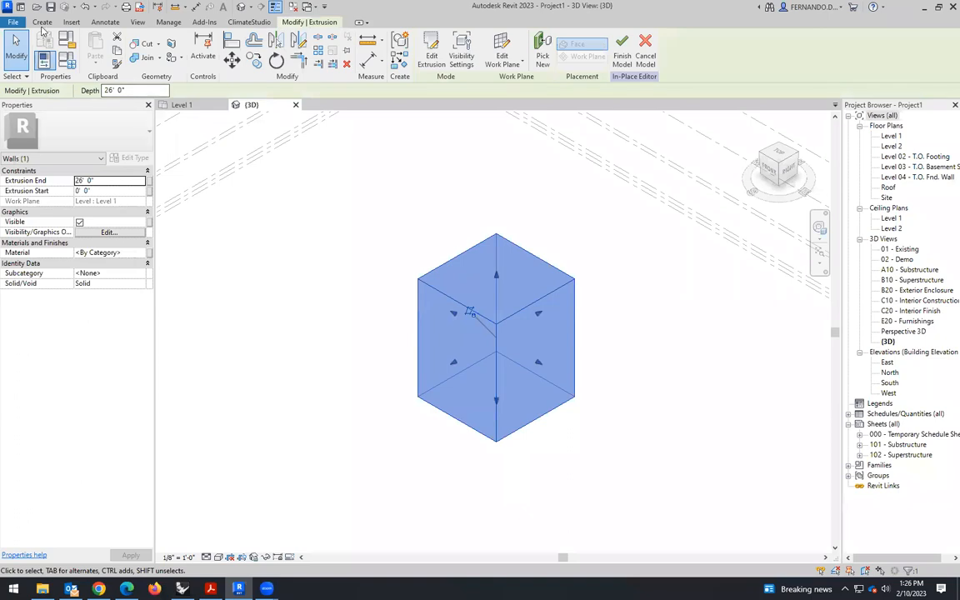
pyautogui.click(42, 22)
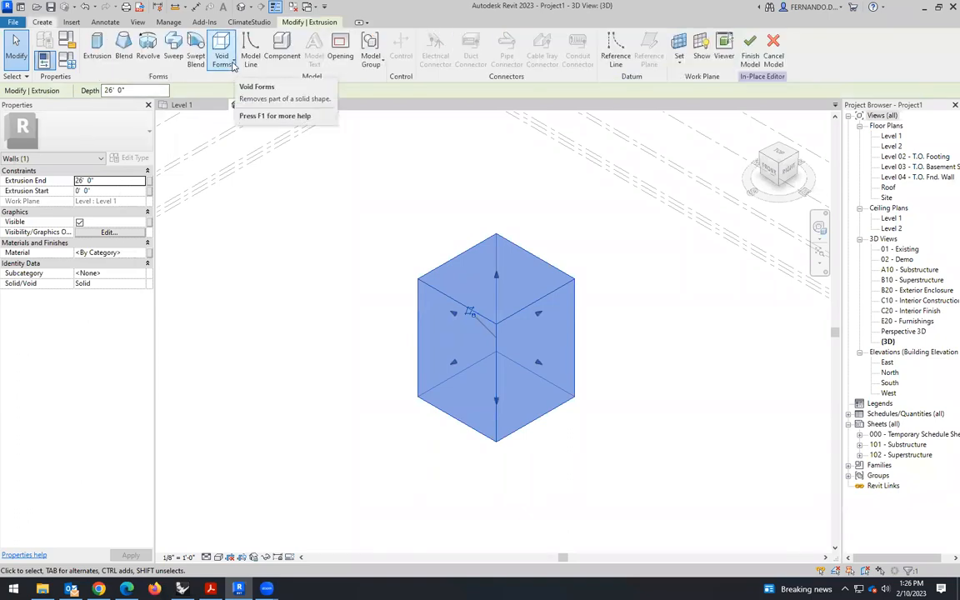
pyautogui.click(221, 59)
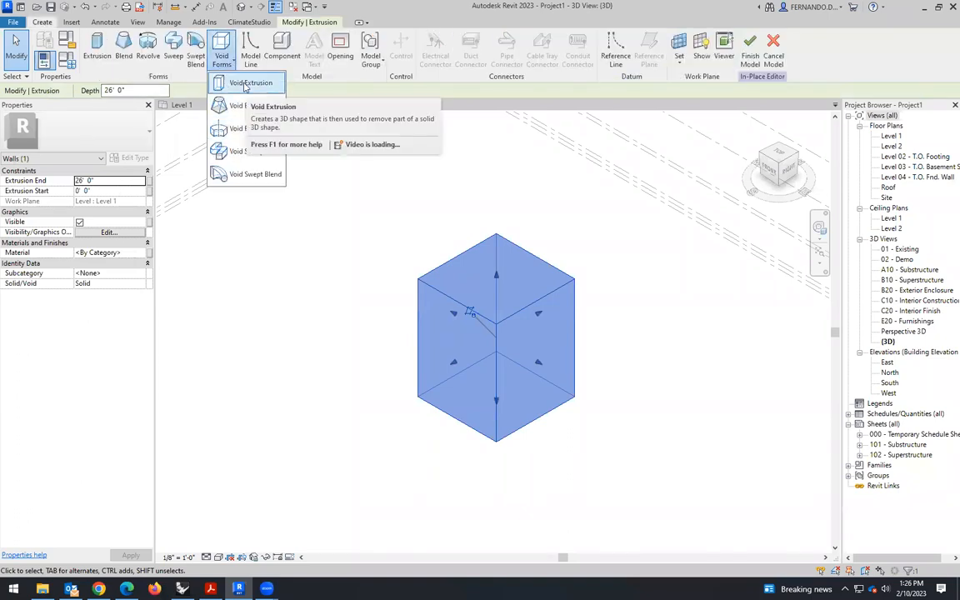
pyautogui.click(247, 84)
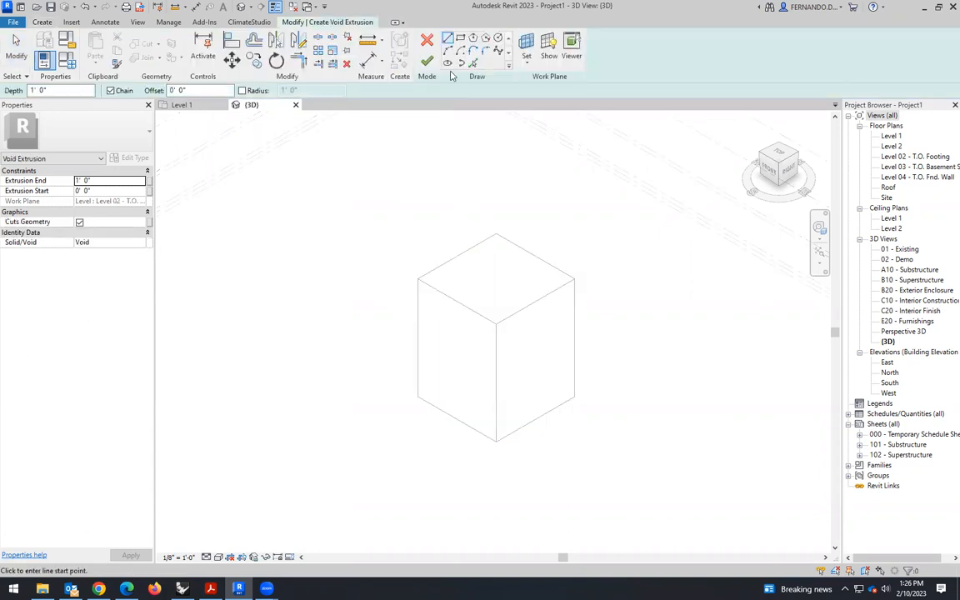
pyautogui.click(460, 38)
pyautogui.scroll(3, 425, 292)
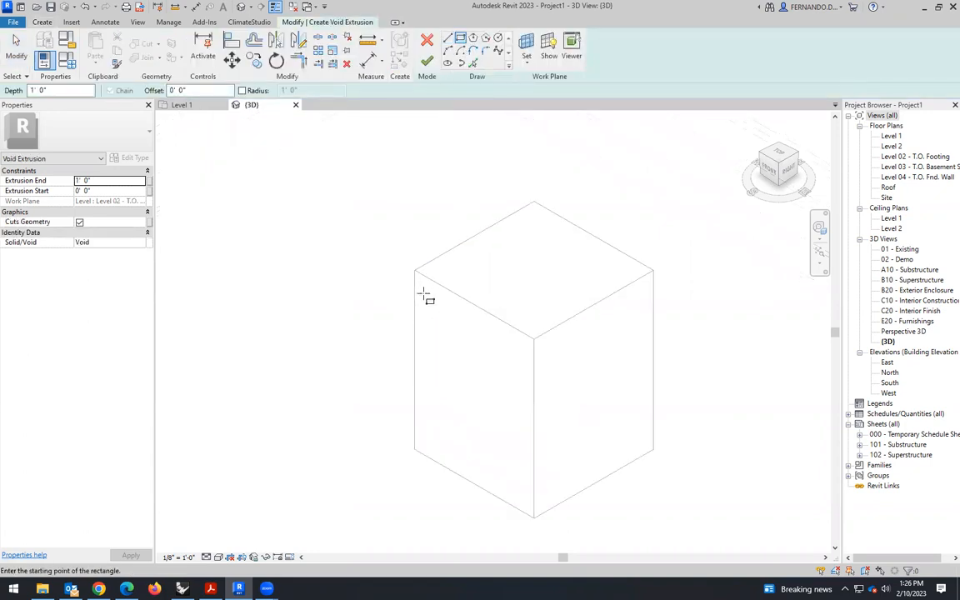
pyautogui.click(527, 62)
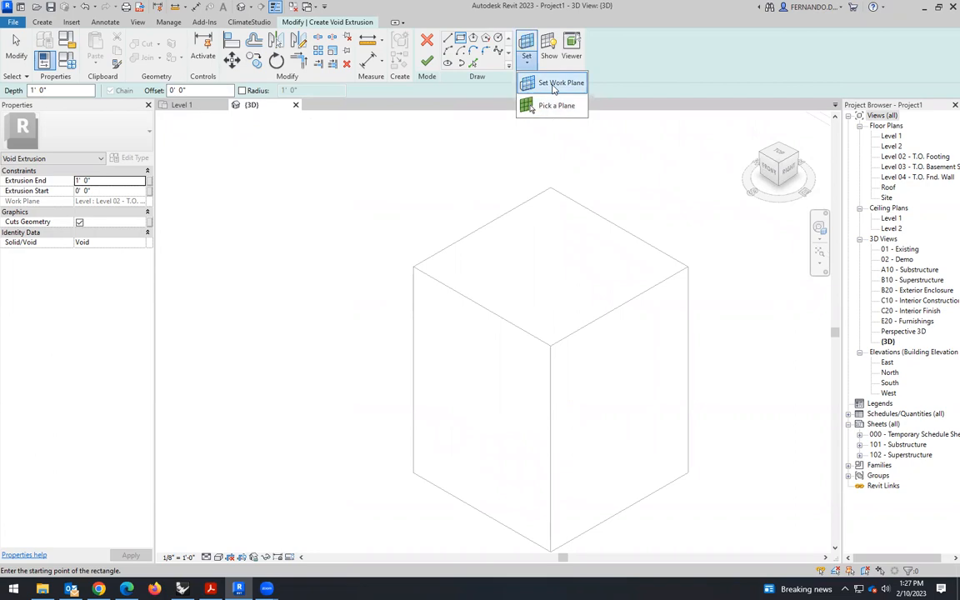
pyautogui.click(553, 88)
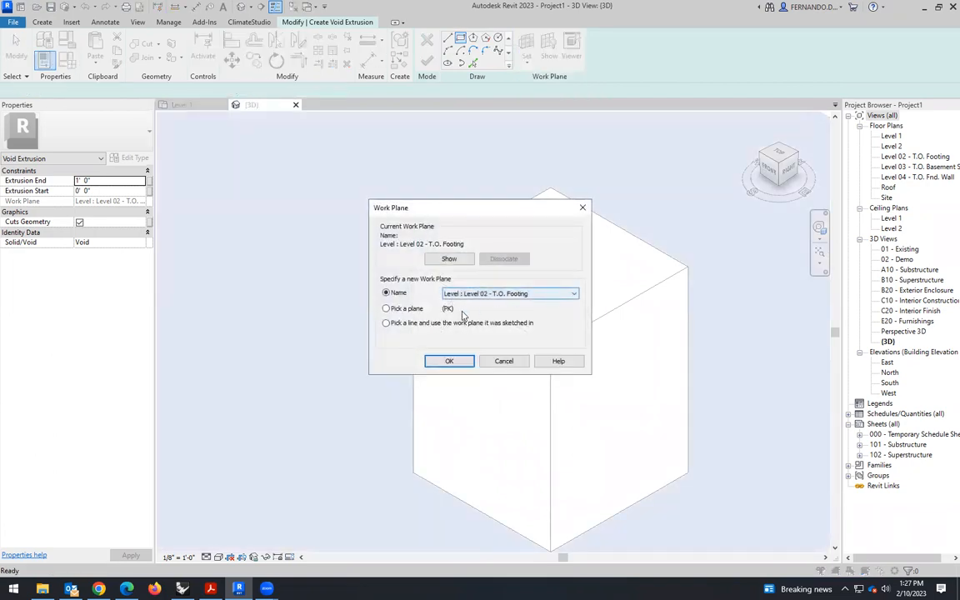
pyautogui.click(448, 360)
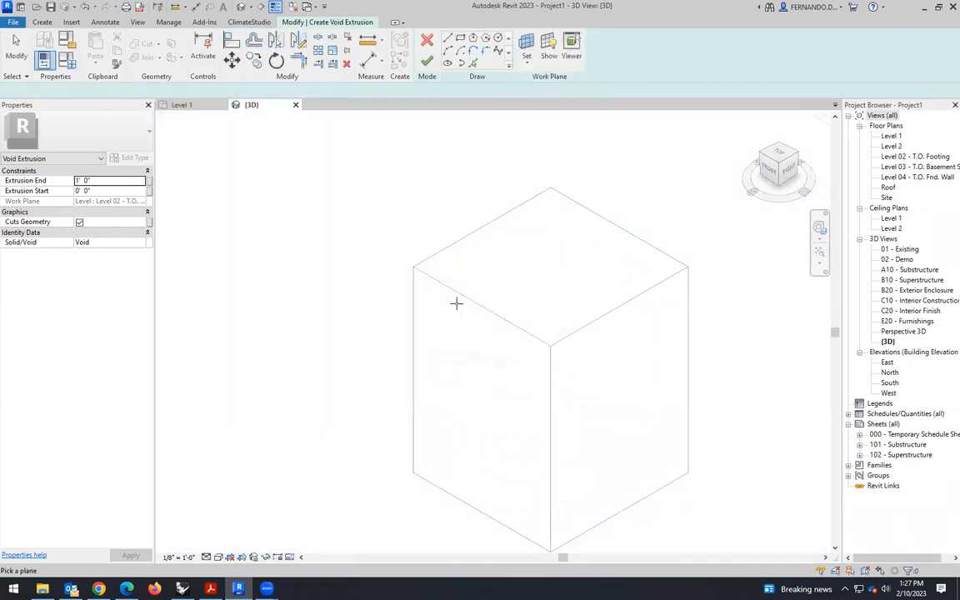
pyautogui.click(454, 304)
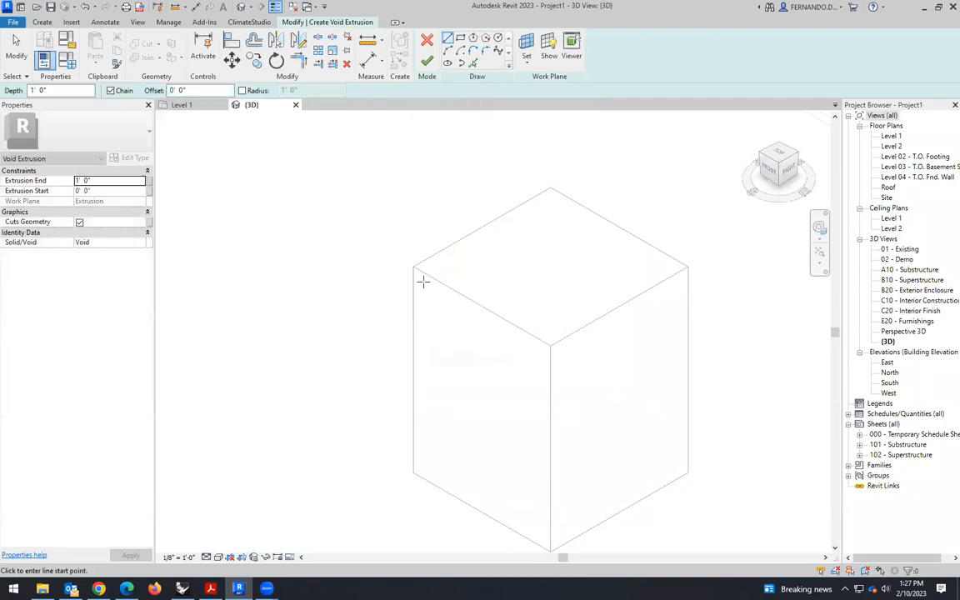
# - Sketch a closed rectangle about 8'-6" wide and 14' high near the front face's upper-left corner and finish the void sketch
pyautogui.click(420, 282)
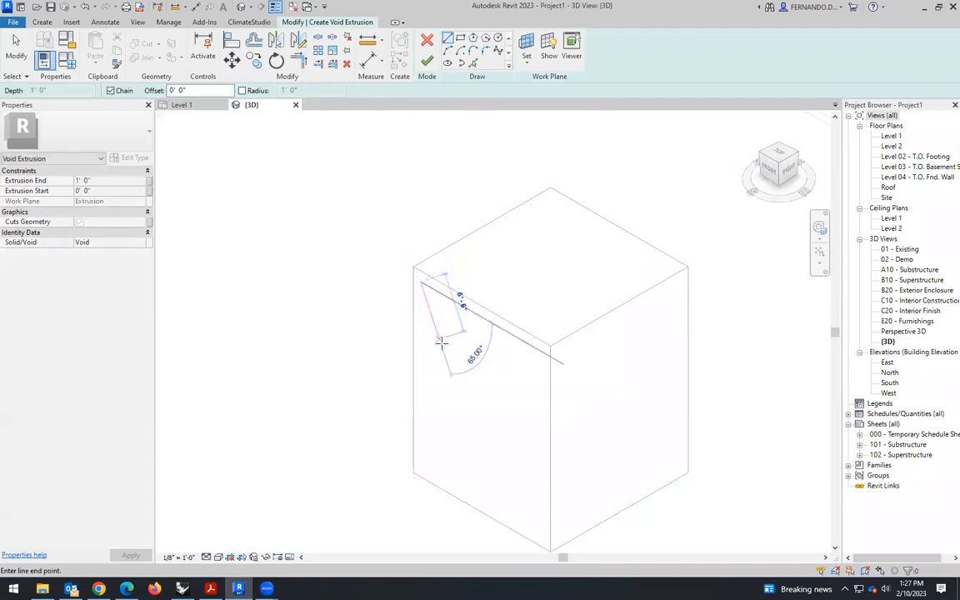
pyautogui.click(479, 316)
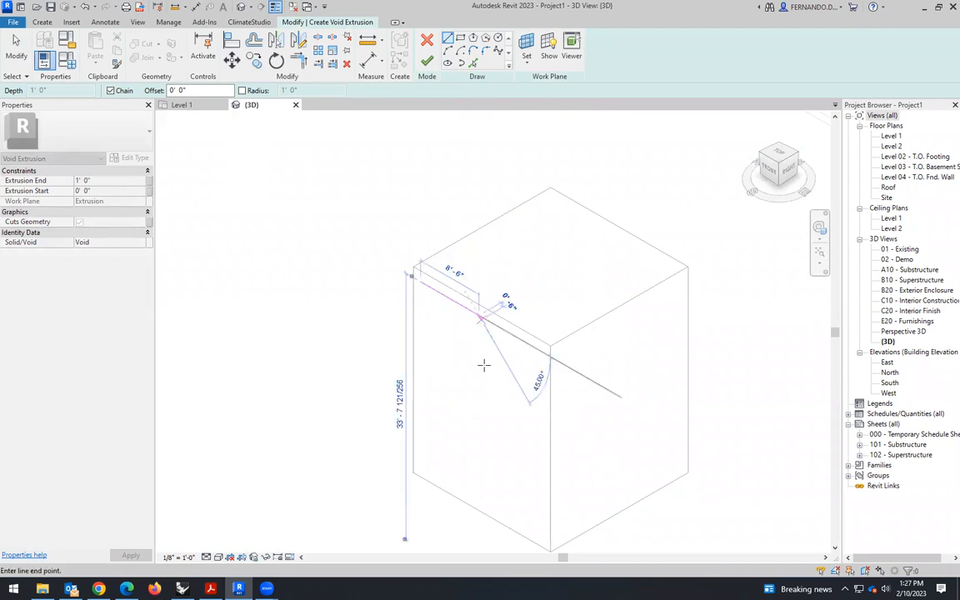
pyautogui.click(477, 423)
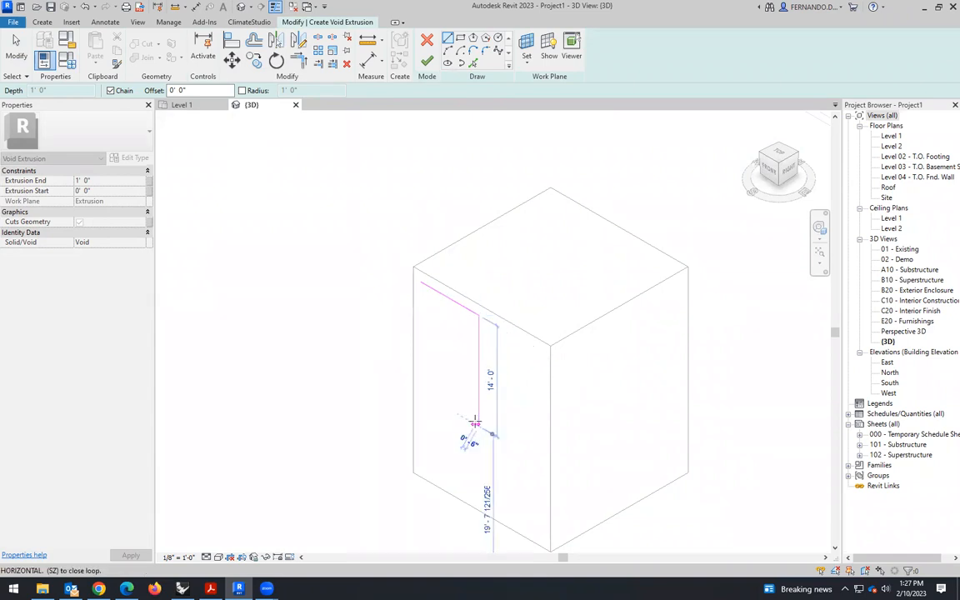
pyautogui.click(422, 395)
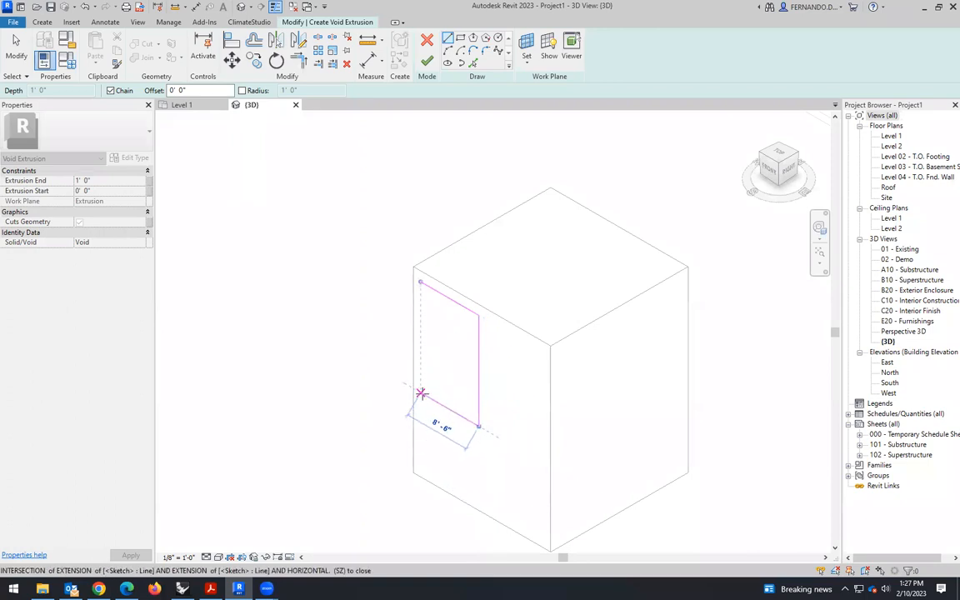
pyautogui.click(418, 276)
pyautogui.scroll(-2, 356, 408)
pyautogui.click(427, 62)
# - Stretch the void through the whole box to a depth of about 27'-9" and finish the in-place model
pyautogui.moveTo(431, 369); pyautogui.dragTo(569, 289)
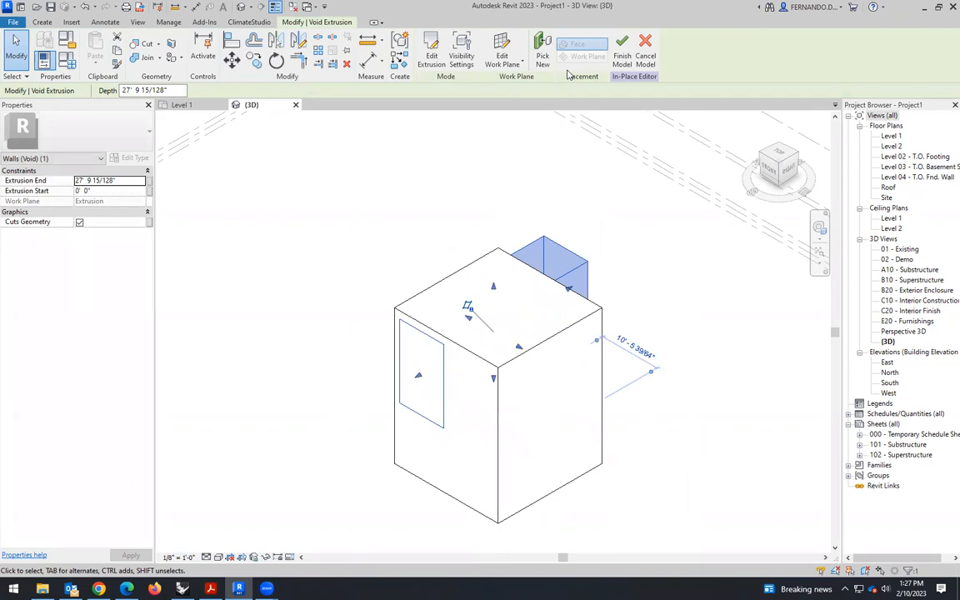
pyautogui.click(622, 52)
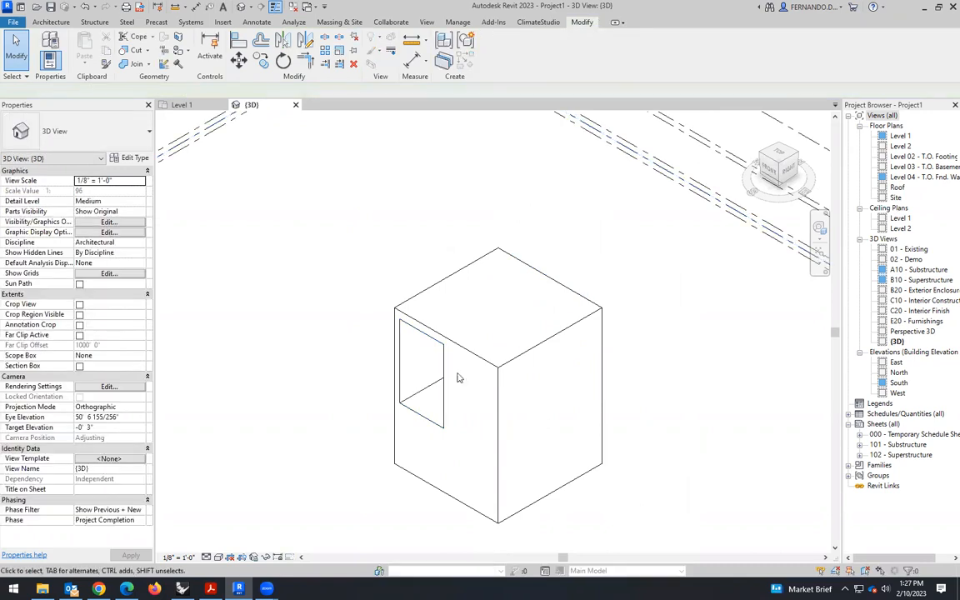
pyautogui.scroll(-3, 471, 358)
pyautogui.click(523, 399)
pyautogui.scroll(-2, 448, 360)
pyautogui.click(401, 409)
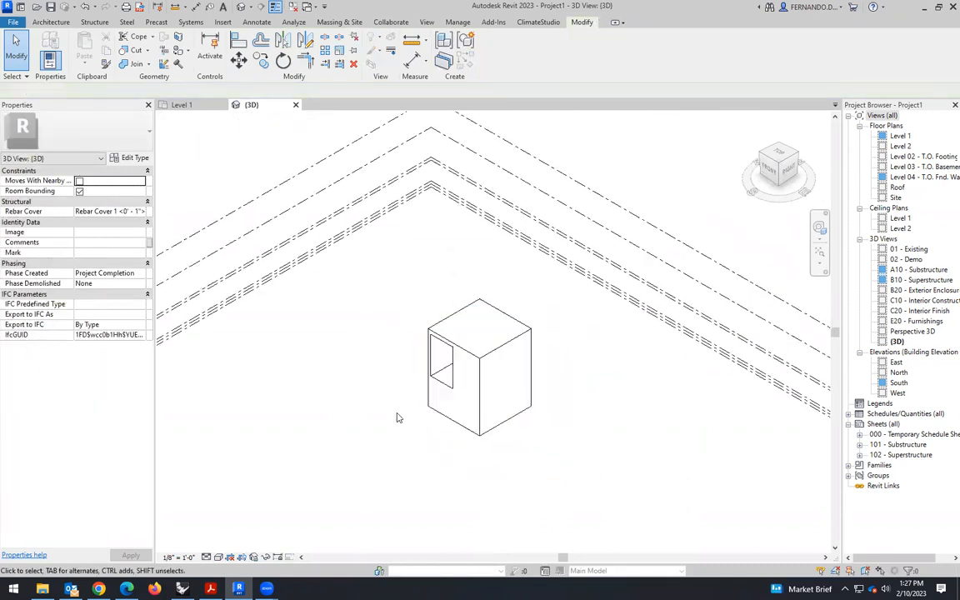
# - Reopen the box with its single opening for in-place editing
pyautogui.keyDown('shift'); pyautogui.moveTo(386, 439); pyautogui.dragTo(457, 434, button='middle'); pyautogui.keyUp('shift')
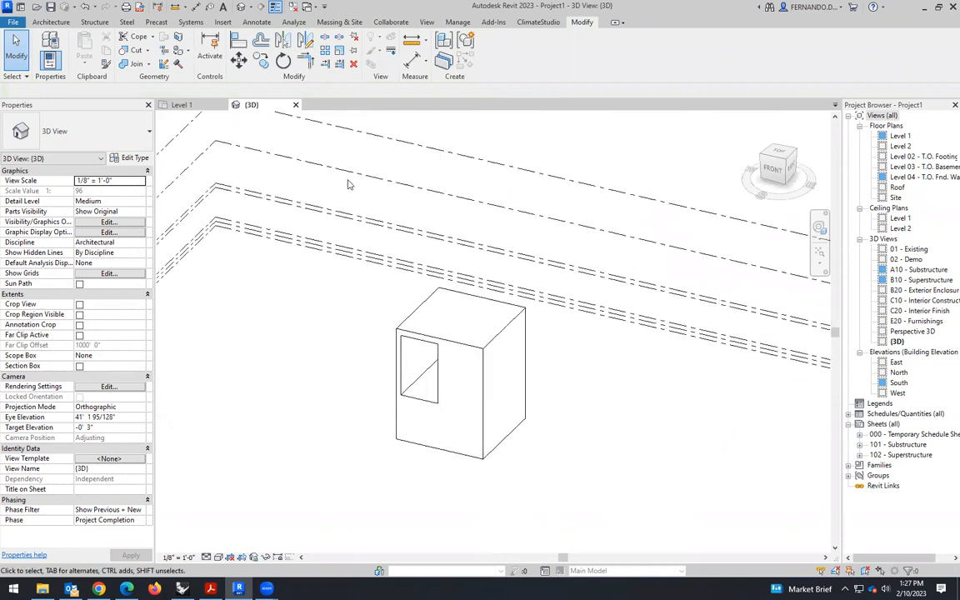
pyautogui.press('Tab')
pyautogui.click(459, 352)
pyautogui.click(495, 52)
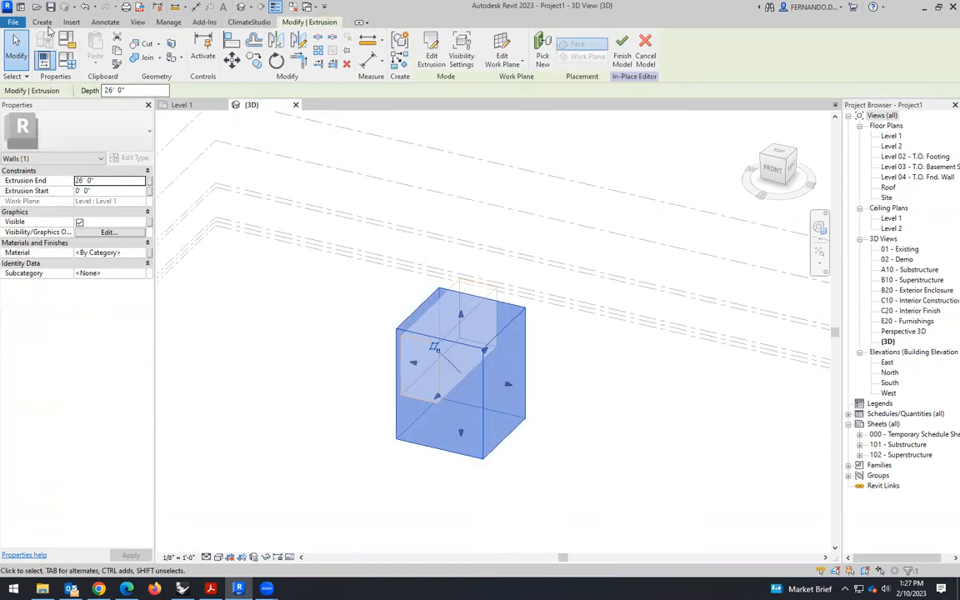
# - Start another void extrusion and pick the box's front face as its work plane
pyautogui.click(42, 22)
pyautogui.click(221, 52)
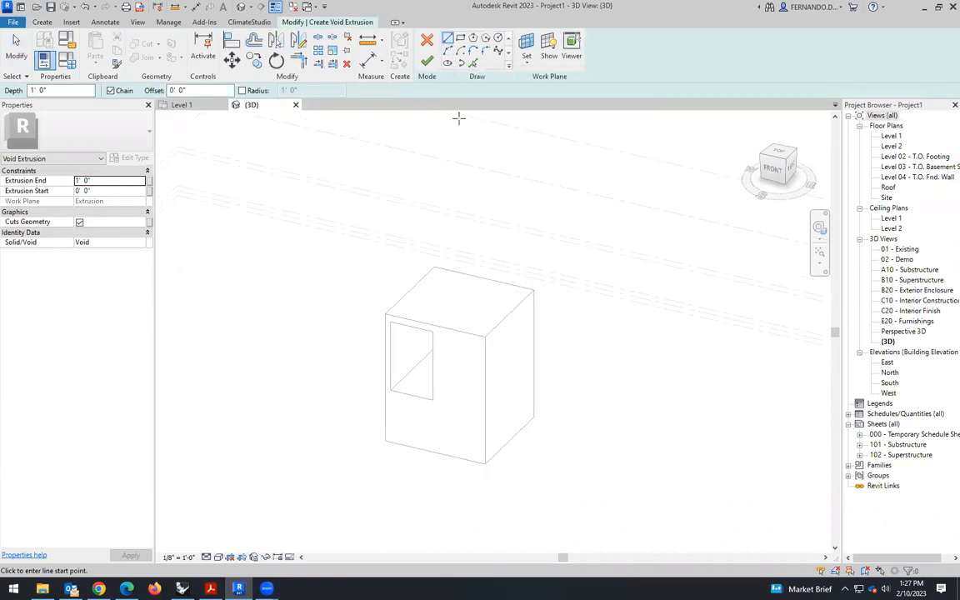
pyautogui.click(526, 54)
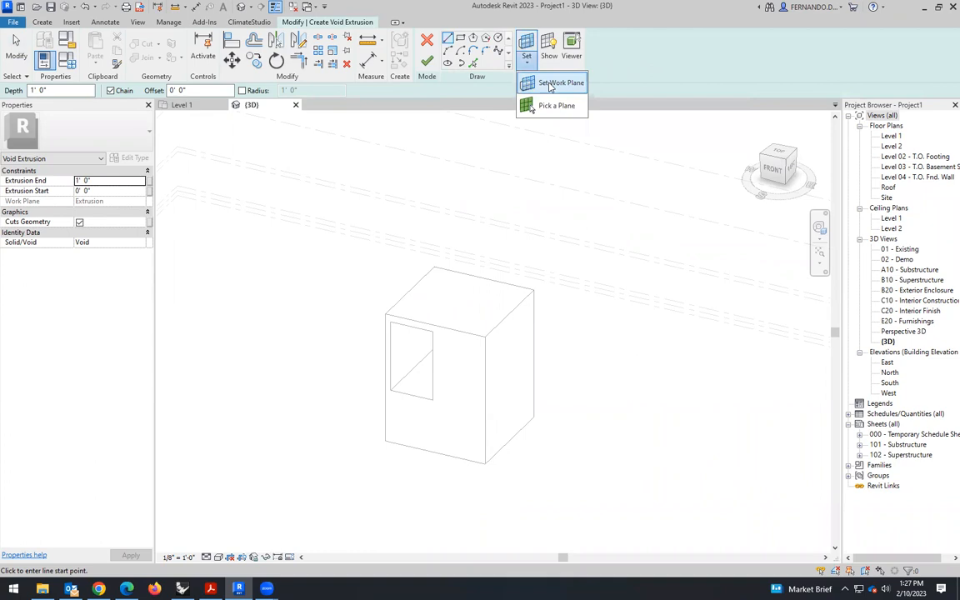
pyautogui.click(520, 80)
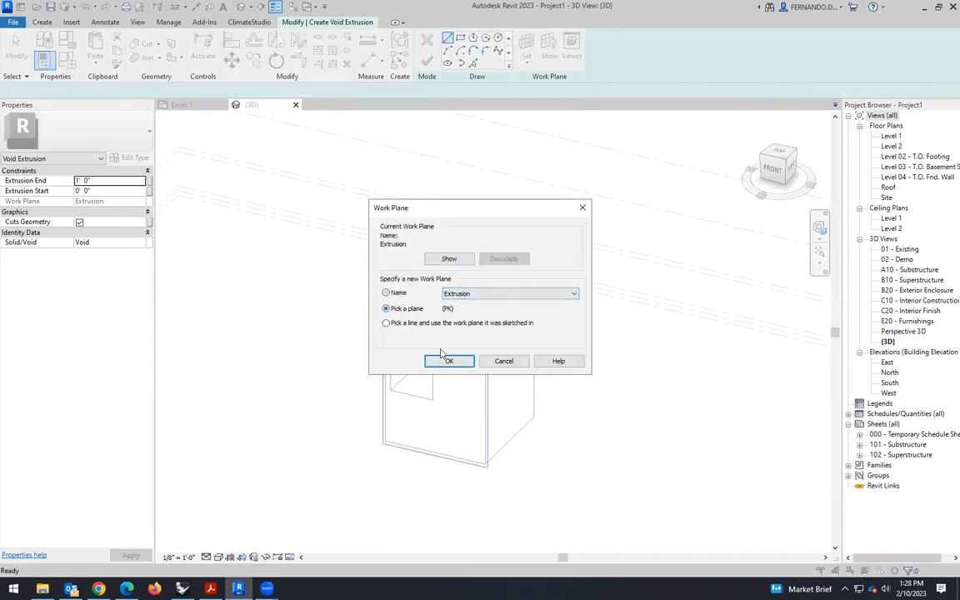
pyautogui.click(448, 360)
pyautogui.click(482, 377)
# - Sketch a rectangle about 8'-6" wide and 8'-6" high near the front face's lower-right corner and finish the void sketch
pyautogui.scroll(4, 441, 447)
pyautogui.click(519, 472)
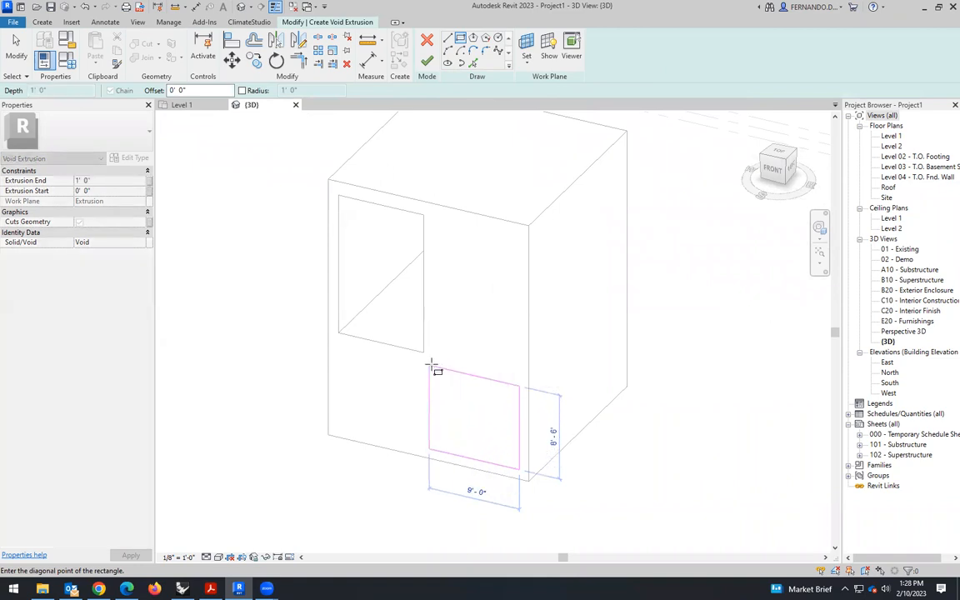
pyautogui.click(433, 366)
pyautogui.scroll(-2, 364, 417)
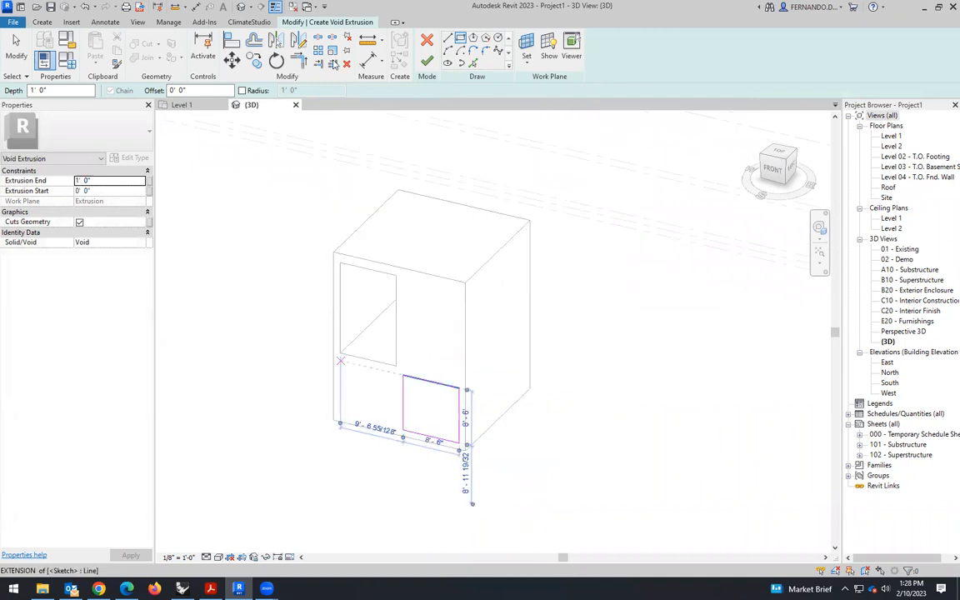
pyautogui.click(429, 63)
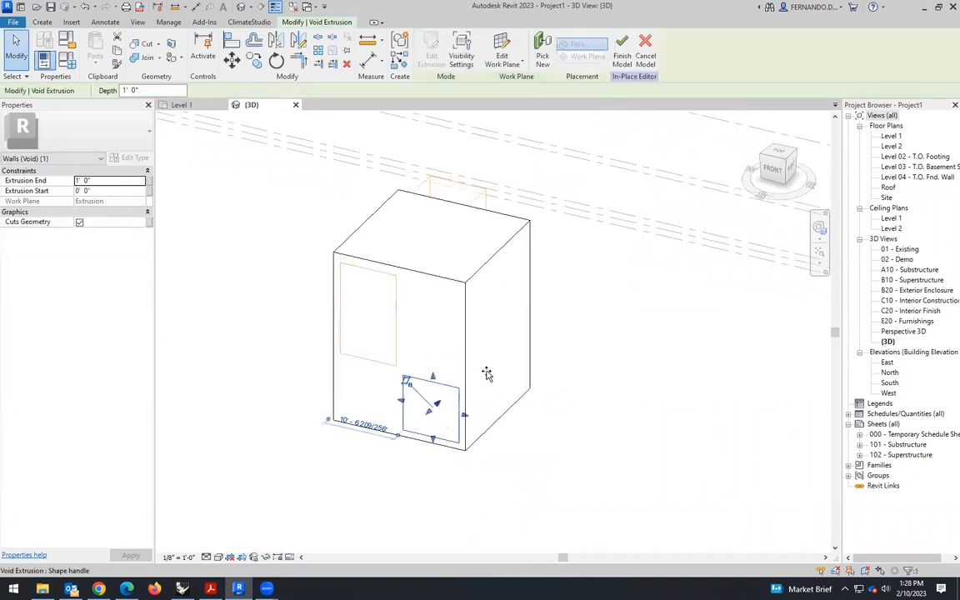
# - Stretch the new void through the whole box to a depth of about 31'-5" and finish the in-place model
pyautogui.moveTo(554, 334); pyautogui.dragTo(556, 335)
pyautogui.click(622, 48)
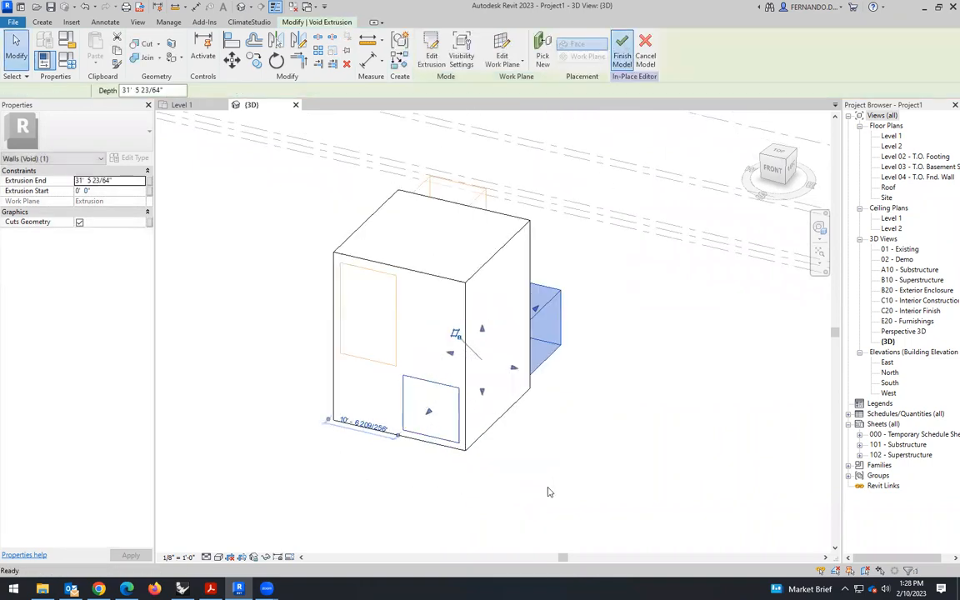
pyautogui.scroll(-2, 642, 346)
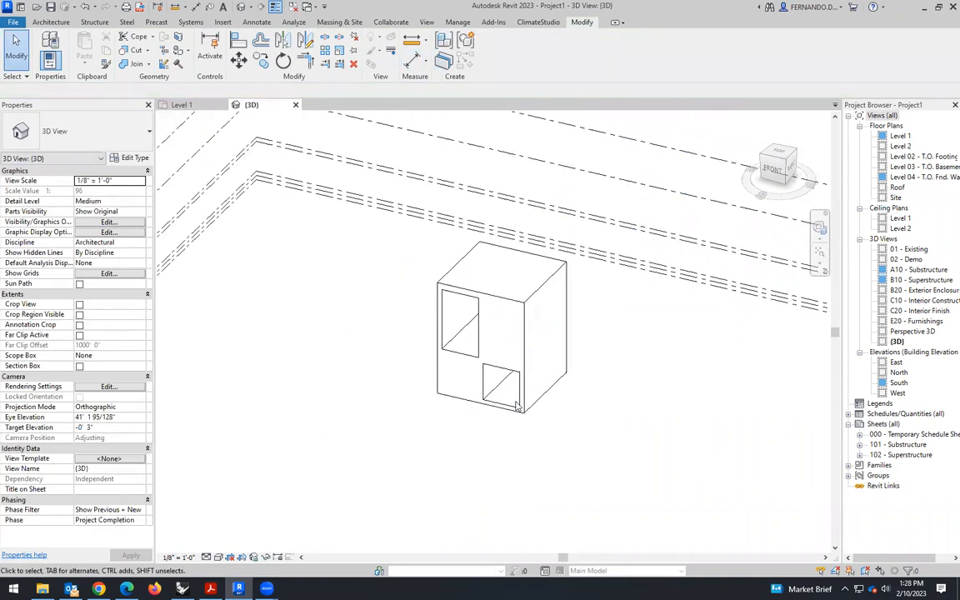
pyautogui.keyDown('shift'); pyautogui.moveTo(531, 449); pyautogui.dragTo(345, 233, button='middle'); pyautogui.keyUp('shift')
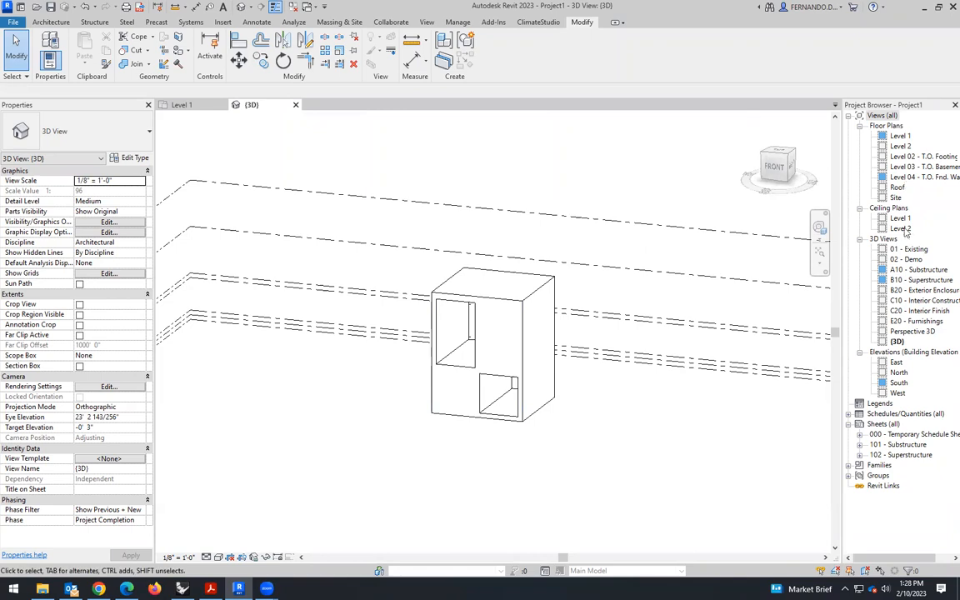
# - In the South elevation, delete the four footing, basement slab and foundation wall levels (Level 01 to Level 04) together with their views
pyautogui.doubleClick(898, 382)
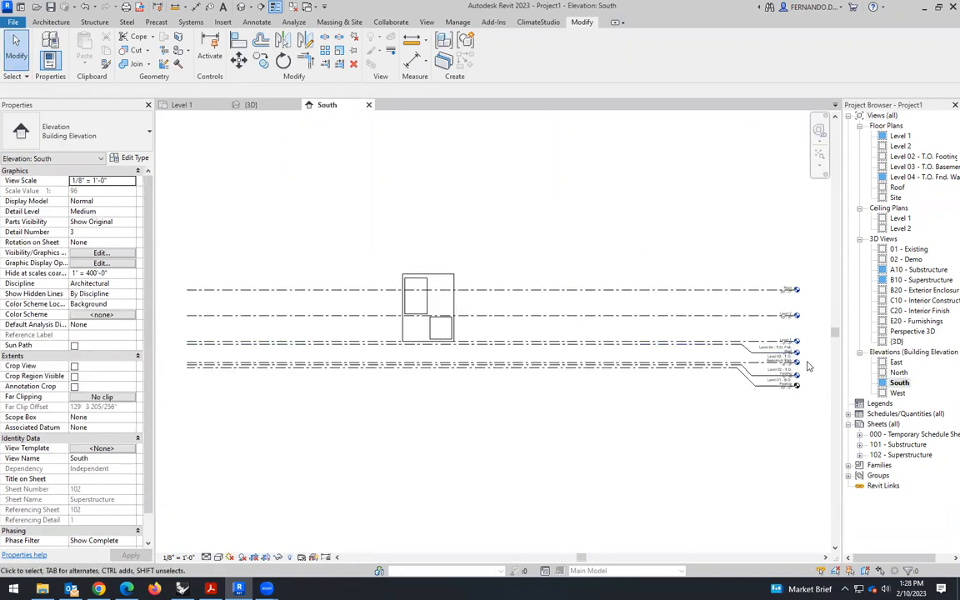
pyautogui.scroll(5, 807, 364)
pyautogui.moveTo(556, 450); pyautogui.dragTo(506, 345)
pyautogui.press('Delete')
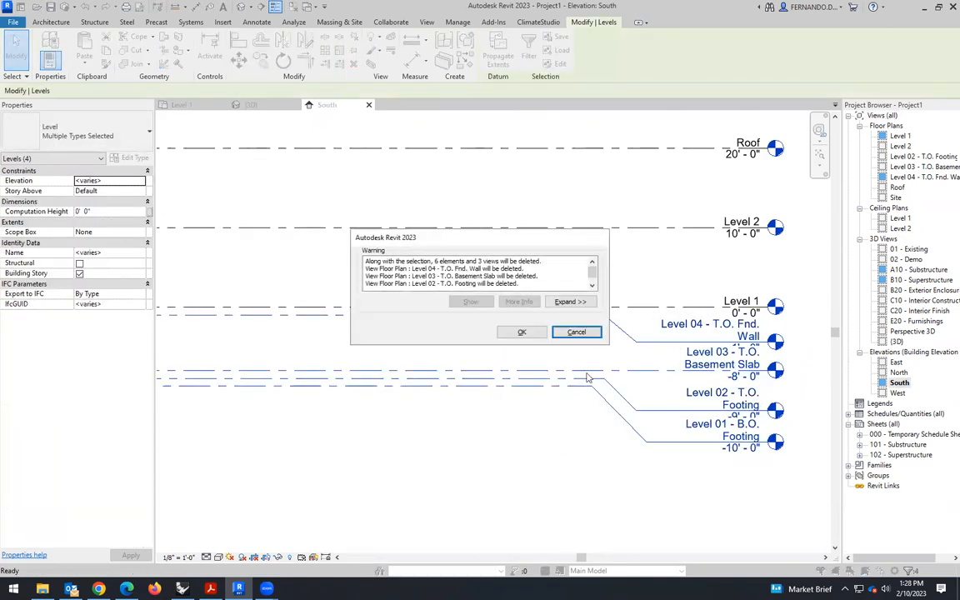
pyautogui.click(522, 332)
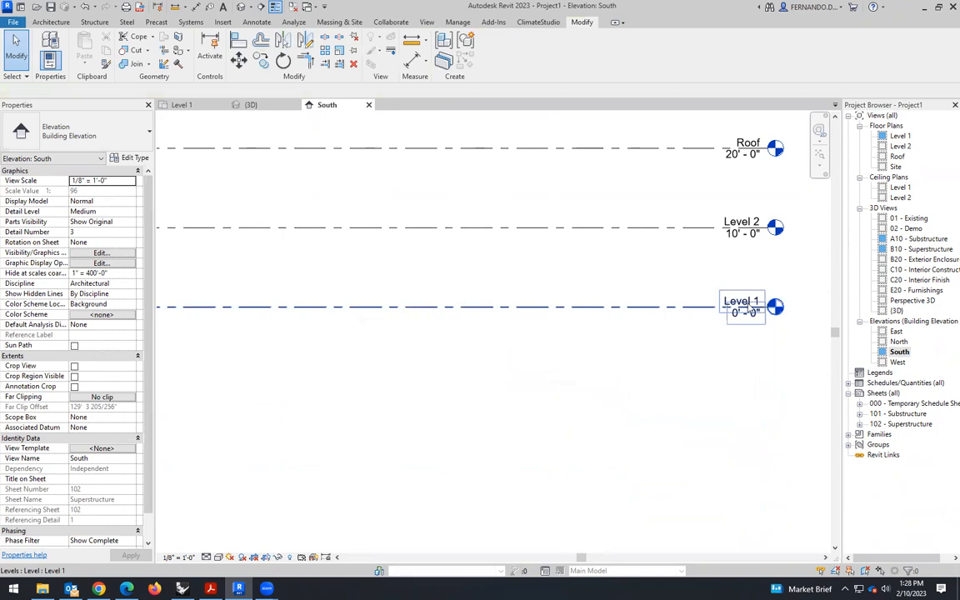
# - Set the Roof level's elevation to 26' 0" in the South elevation
pyautogui.scroll(-5, 755, 325)
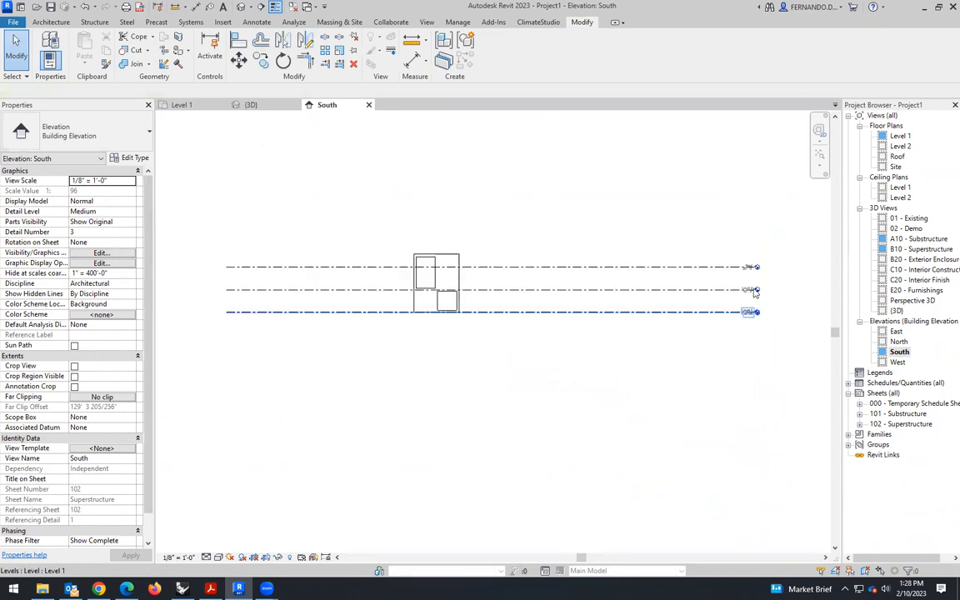
pyautogui.scroll(3, 754, 298)
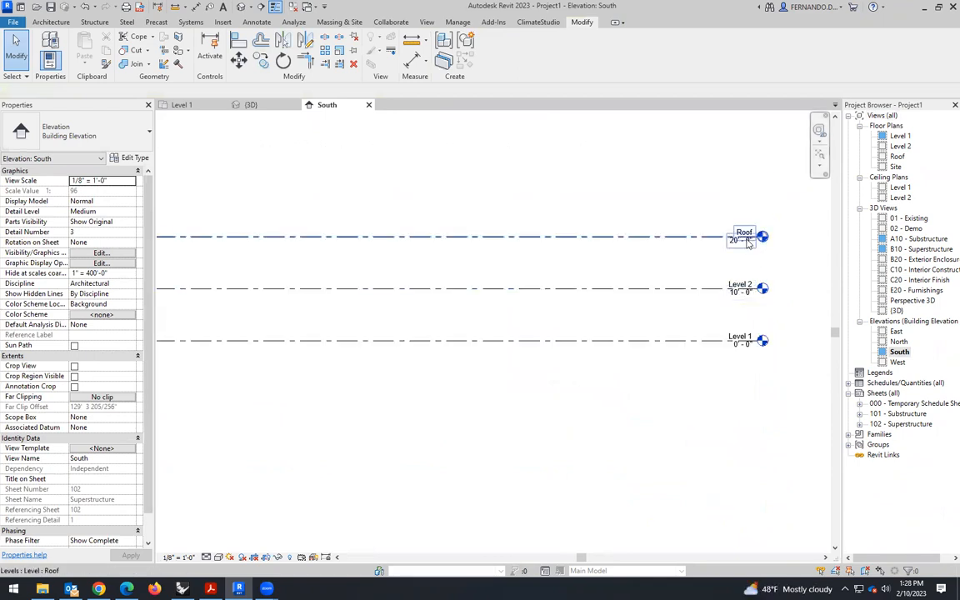
pyautogui.scroll(-4, 659, 259)
pyautogui.scroll(2, 611, 249)
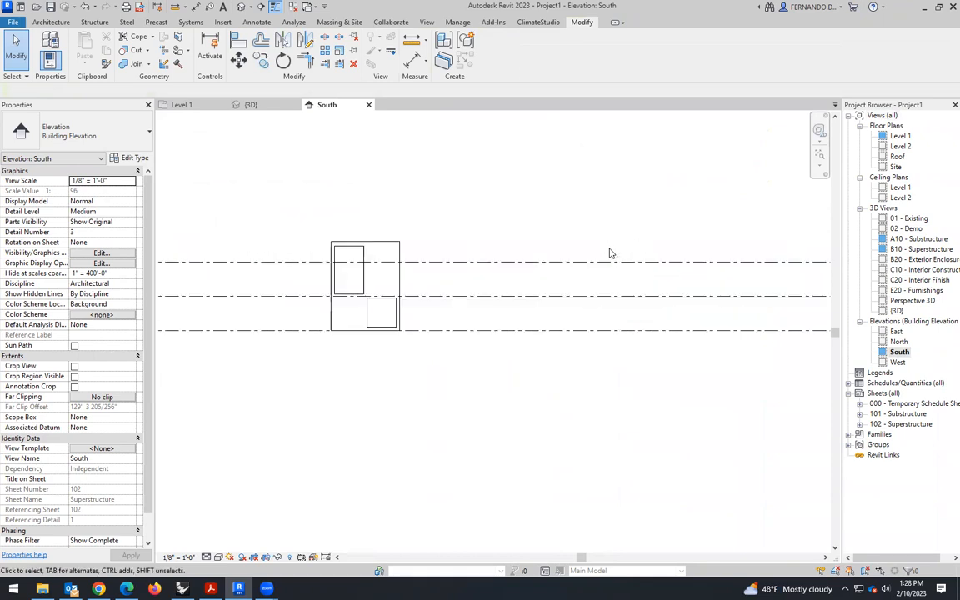
pyautogui.scroll(-1, 463, 244)
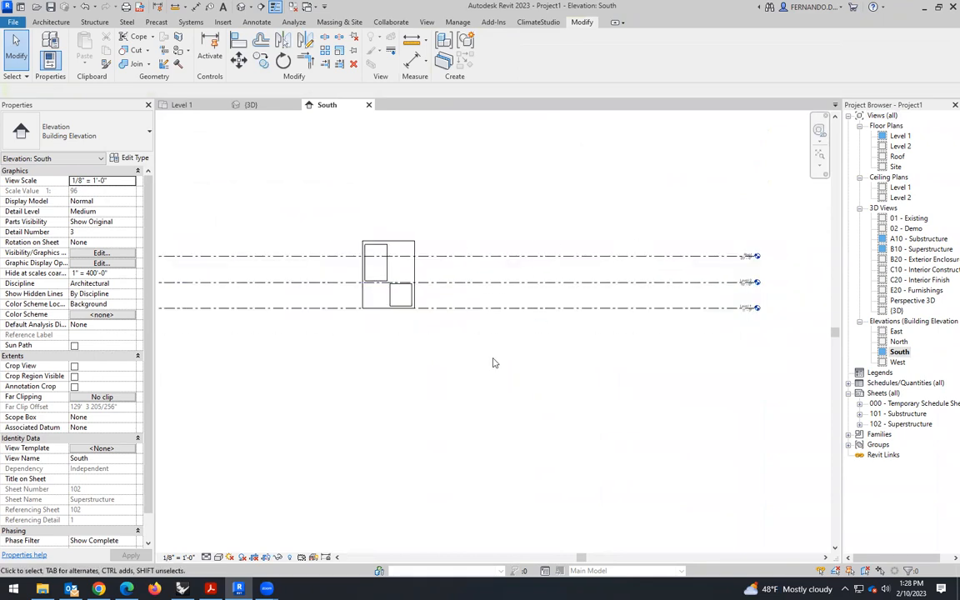
pyautogui.scroll(2, 423, 259)
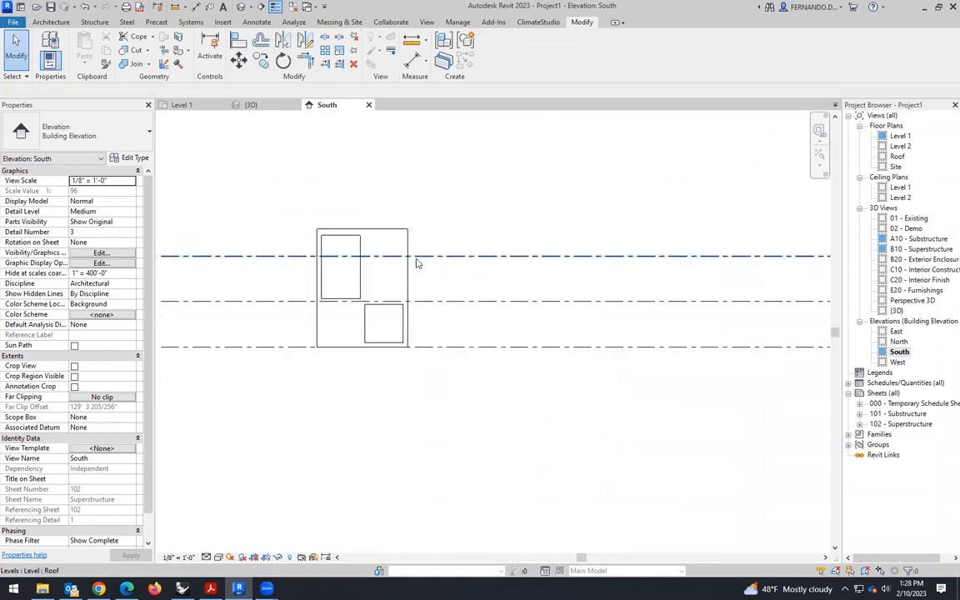
pyautogui.click(422, 260)
pyautogui.scroll(-2, 271, 271)
pyautogui.scroll(3, 697, 270)
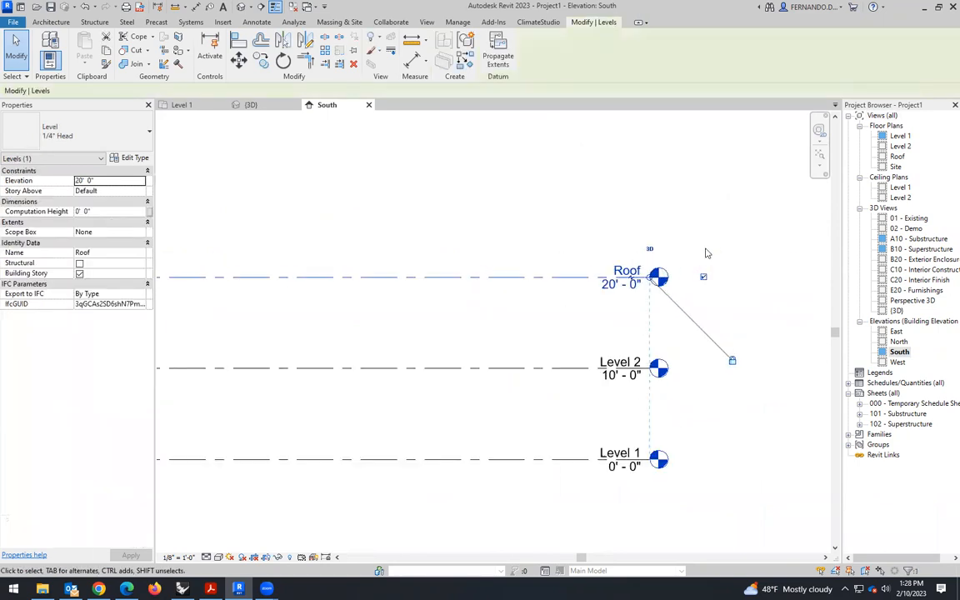
pyautogui.click(576, 287)
pyautogui.click(572, 287)
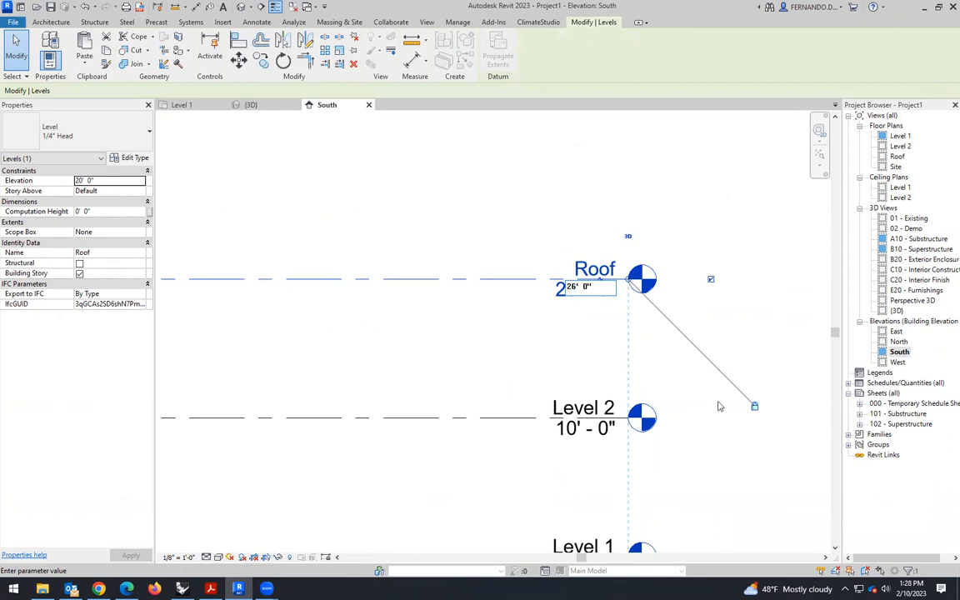
pyautogui.press('Return')
pyautogui.scroll(-4, 709, 334)
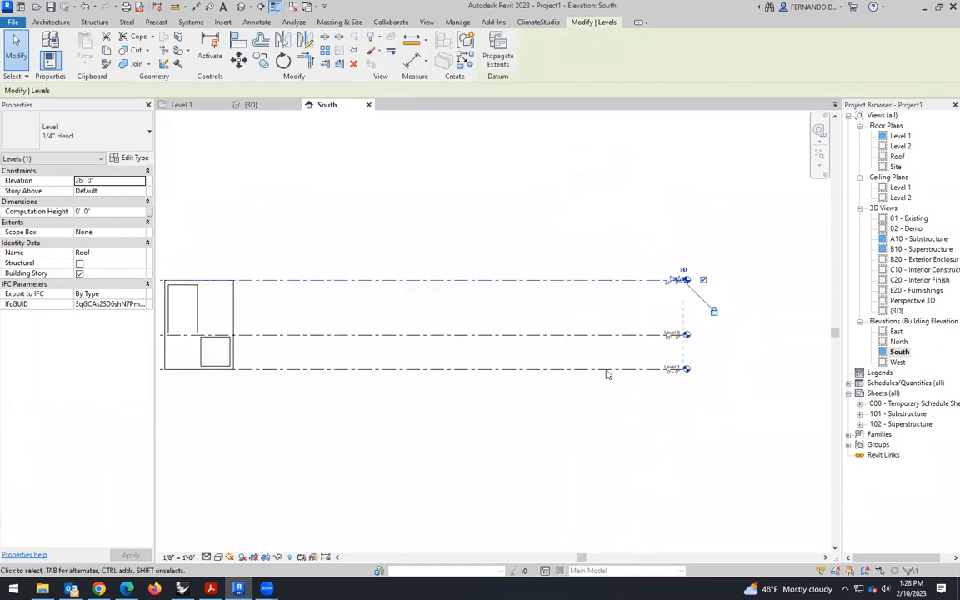
pyautogui.scroll(2, 675, 337)
pyautogui.scroll(-1, 673, 344)
pyautogui.scroll(-2, 674, 344)
pyautogui.click(603, 413)
pyautogui.scroll(-2, 493, 365)
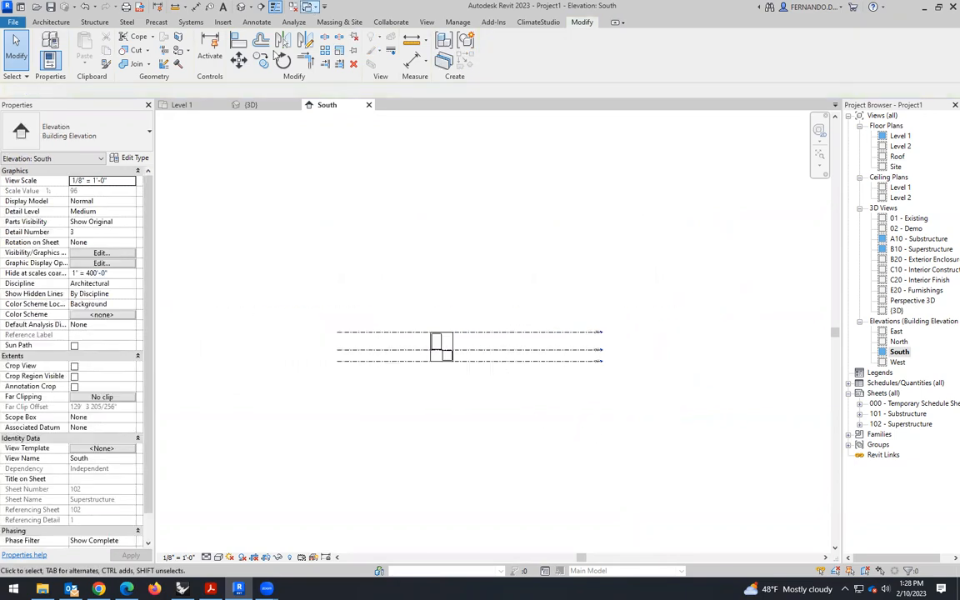
# - Check the box in 3D, then move the four elevation markers far outward around it in the Level 1 floor plan
pyautogui.click(250, 104)
pyautogui.scroll(-4, 437, 375)
pyautogui.scroll(5, 438, 375)
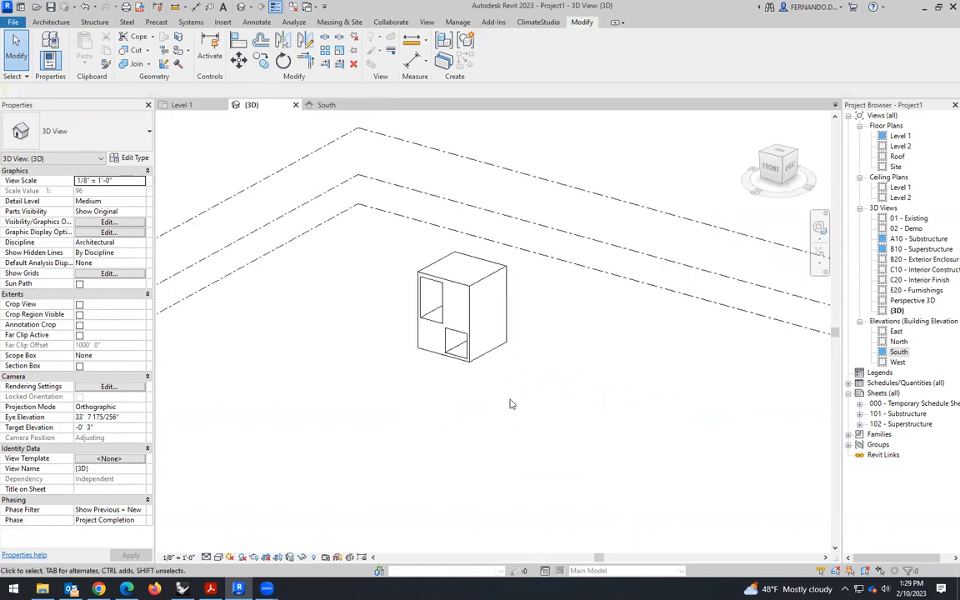
pyautogui.click(192, 107)
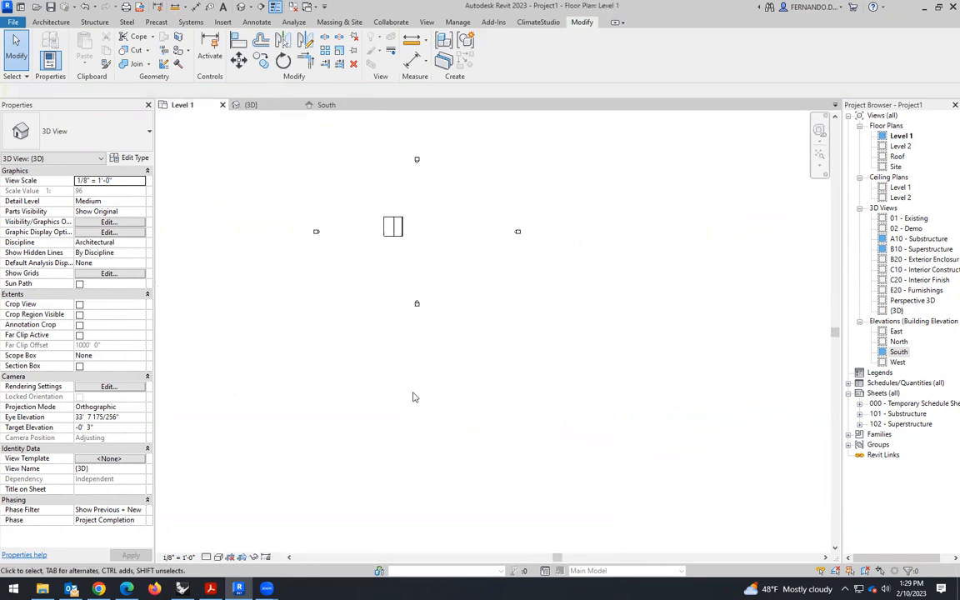
pyautogui.scroll(2, 454, 254)
pyautogui.scroll(-4, 587, 279)
pyautogui.scroll(1, 673, 309)
pyautogui.moveTo(511, 298); pyautogui.dragTo(591, 211)
pyautogui.scroll(-3, 387, 410)
pyautogui.moveTo(442, 350); pyautogui.dragTo(660, 349)
pyautogui.scroll(1, 427, 332)
pyautogui.moveTo(380, 335)
pyautogui.mouseDown()
pyautogui.moveTo(436, 294)
pyautogui.moveTo(440, 208)
pyautogui.moveTo(471, 179)
pyautogui.mouseUp()
pyautogui.moveTo(360, 465)
pyautogui.mouseDown()
pyautogui.moveTo(428, 388)
pyautogui.moveTo(415, 402)
pyautogui.moveTo(551, 476)
pyautogui.moveTo(537, 482)
pyautogui.mouseUp()
pyautogui.moveTo(321, 389)
pyautogui.mouseDown()
pyautogui.moveTo(367, 338)
pyautogui.moveTo(305, 335)
pyautogui.moveTo(289, 350)
pyautogui.mouseUp()
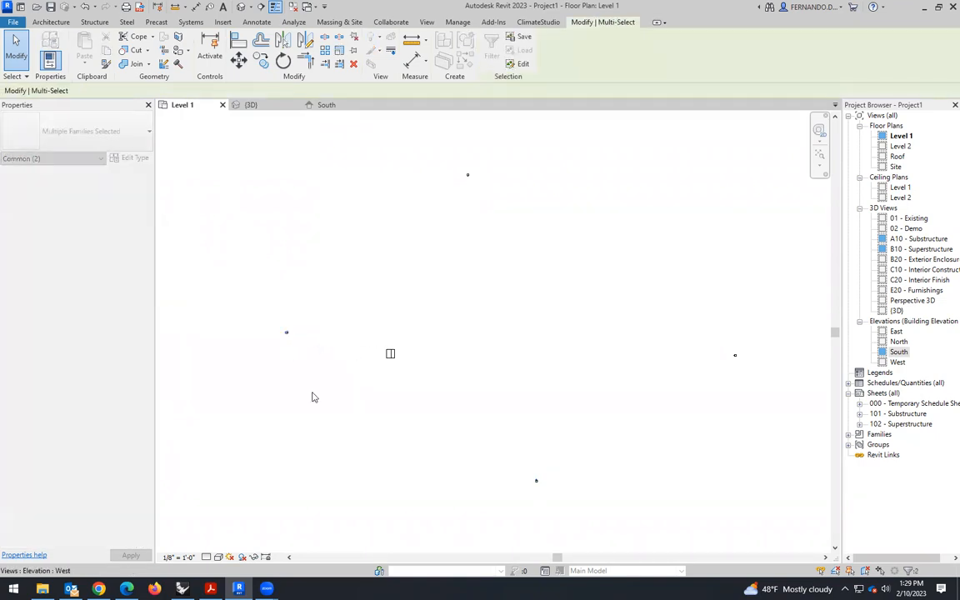
pyautogui.click(404, 416)
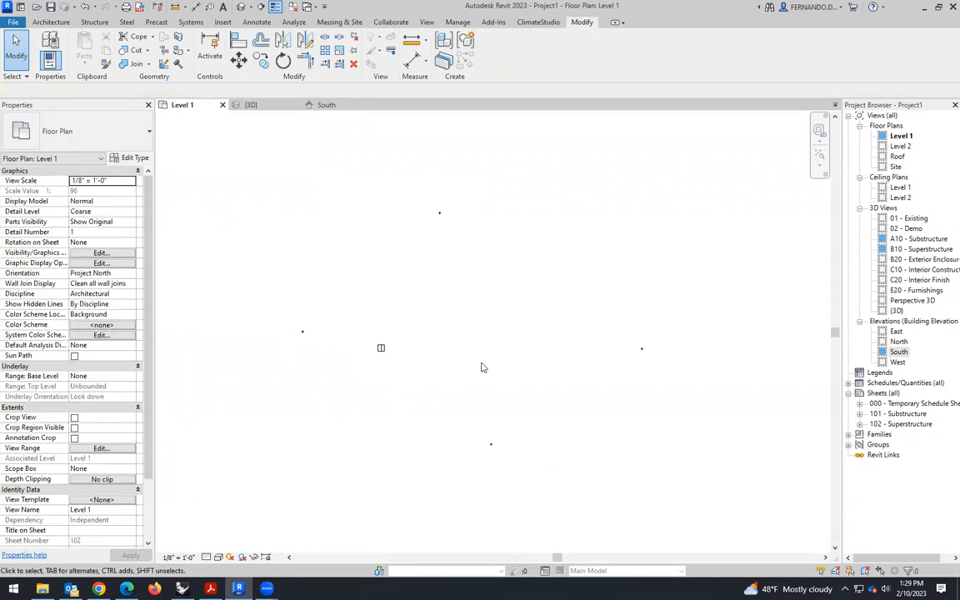
# - Start a model-line outline below and right of the box with a side about 400' long rising at about 71°, followed by an 800' side slanting up-left
pyautogui.click(55, 24)
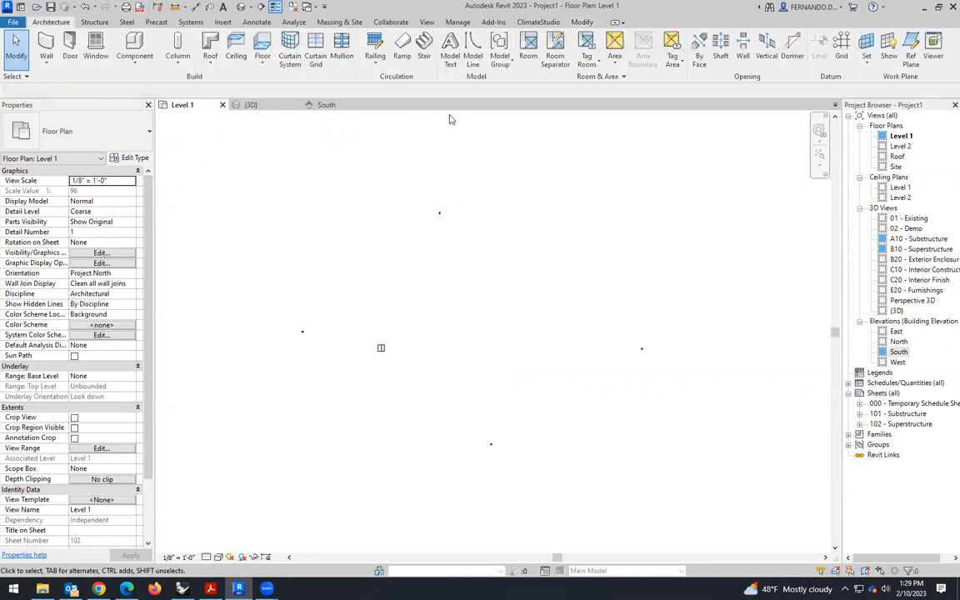
pyautogui.click(525, 423)
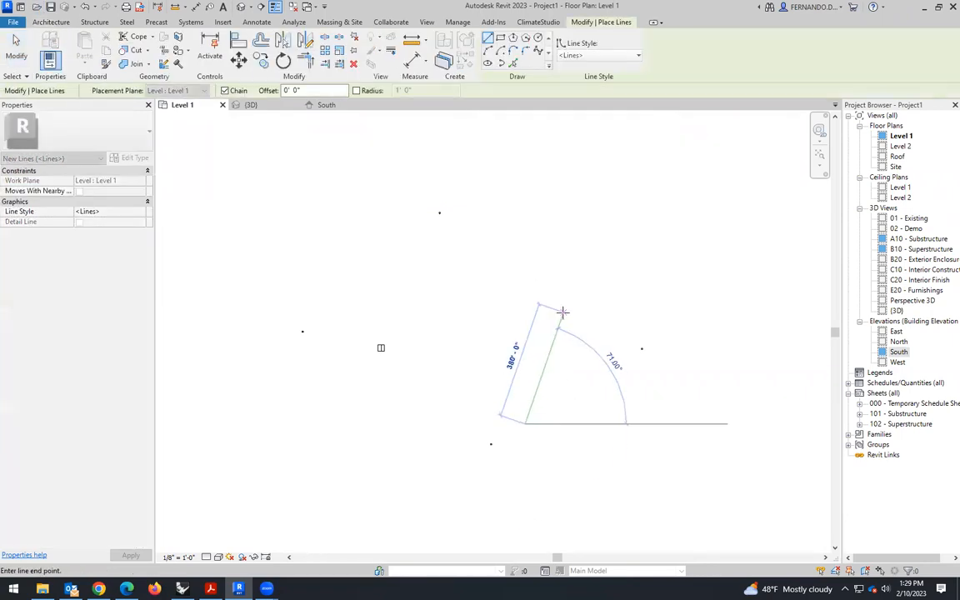
pyautogui.write('40')
pyautogui.press('Return')
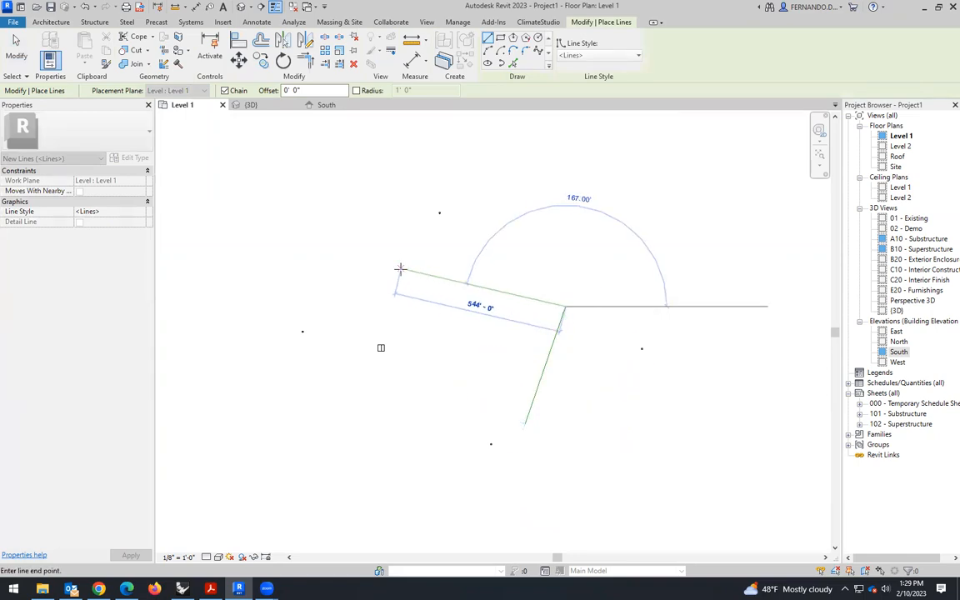
pyautogui.write('800')
pyautogui.press('Return')
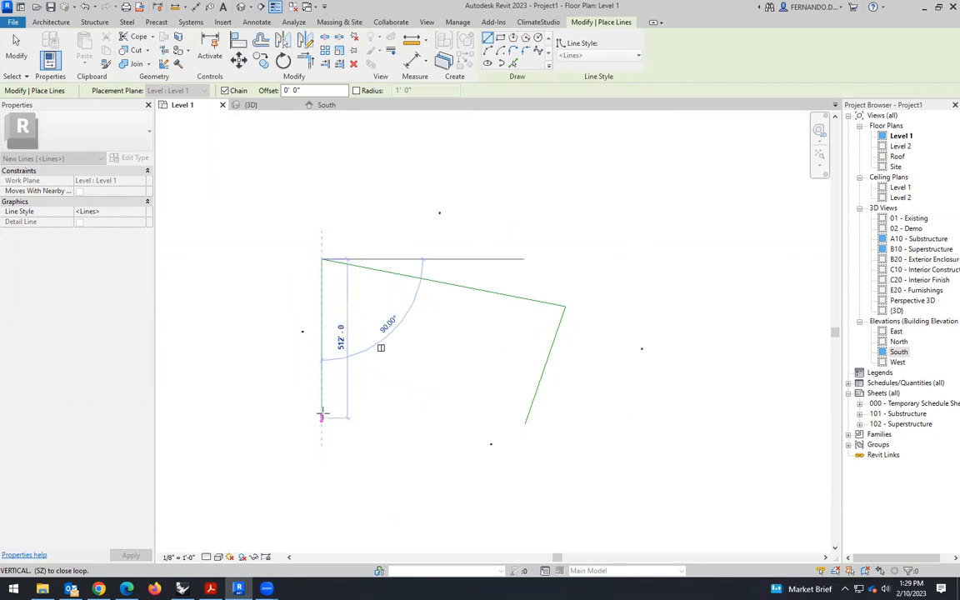
# - Close the outline around the box with a vertical left side about 532' long and a horizontal bottom side, and end the line command
pyautogui.click(322, 422)
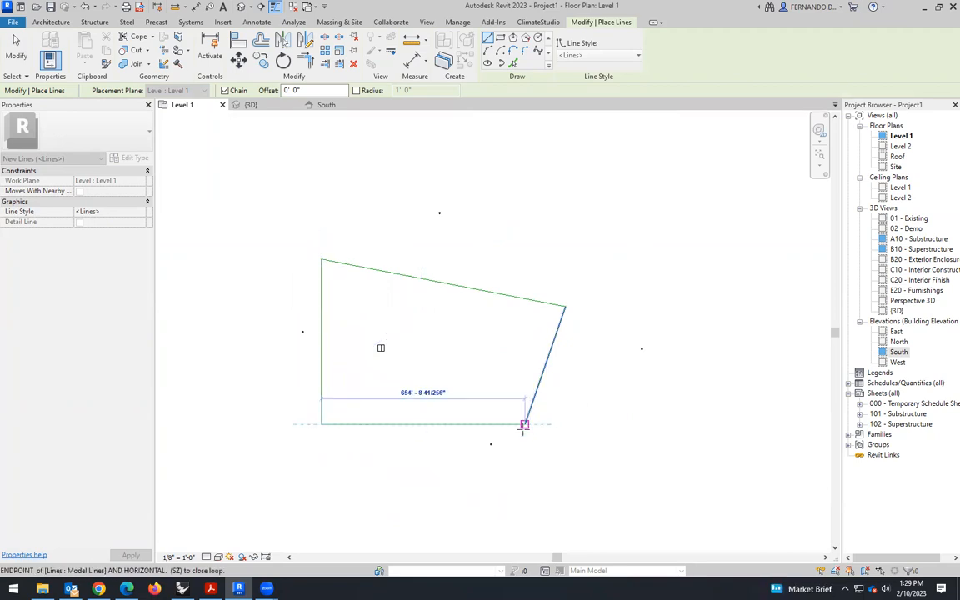
pyautogui.click(524, 424)
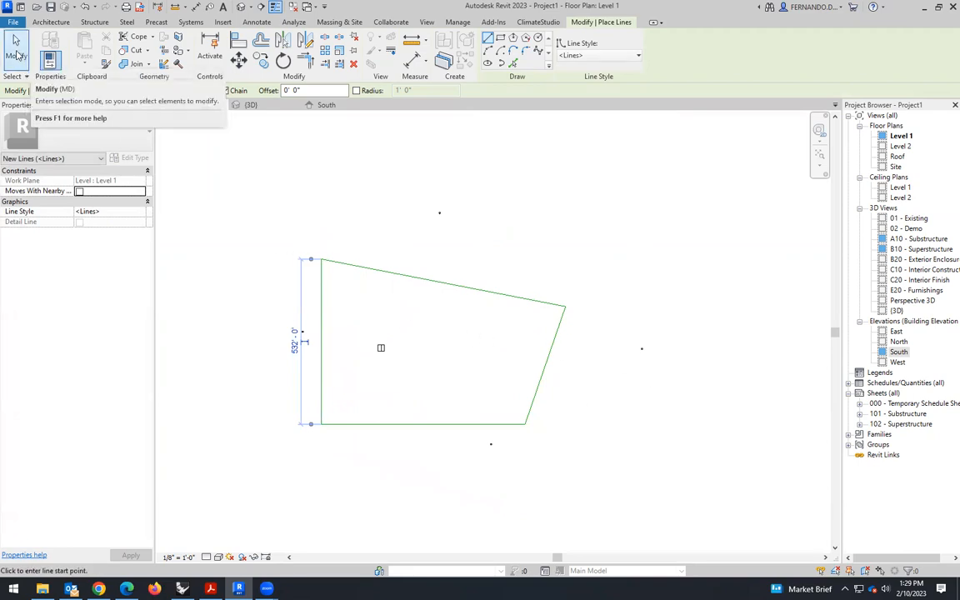
pyautogui.click(20, 52)
pyautogui.scroll(-1, 635, 386)
pyautogui.scroll(2, 601, 328)
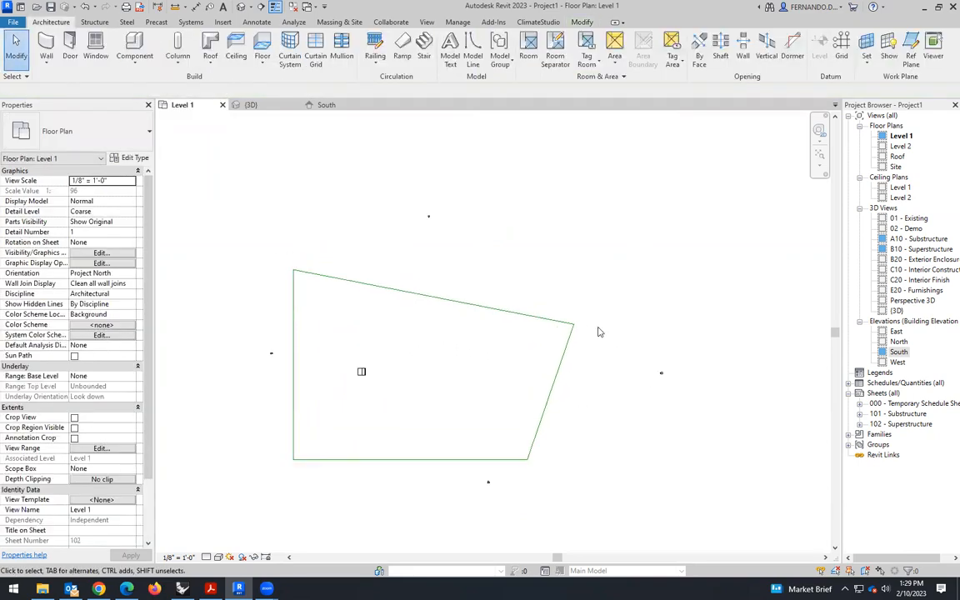
pyautogui.scroll(4, 600, 333)
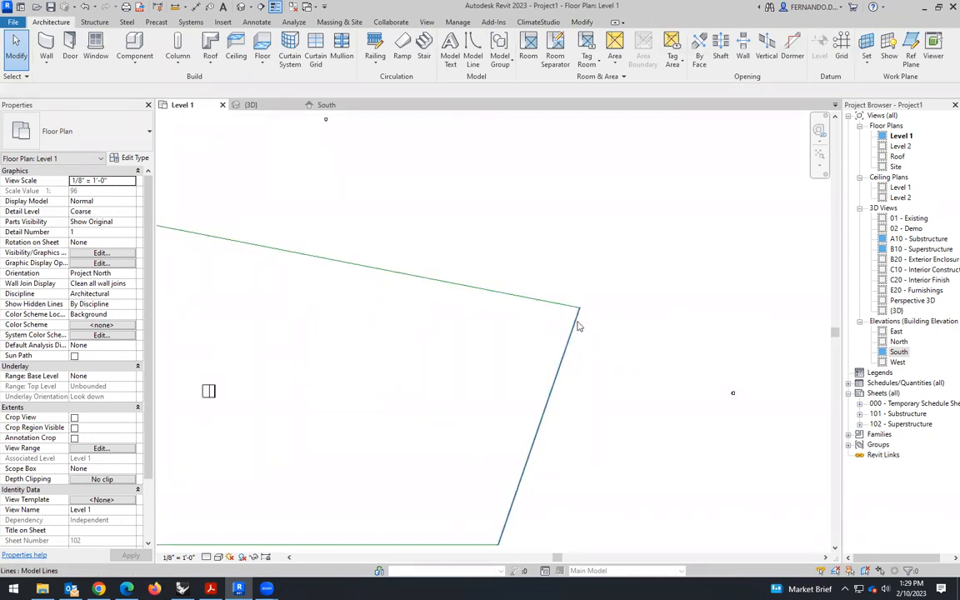
pyautogui.scroll(-1, 631, 300)
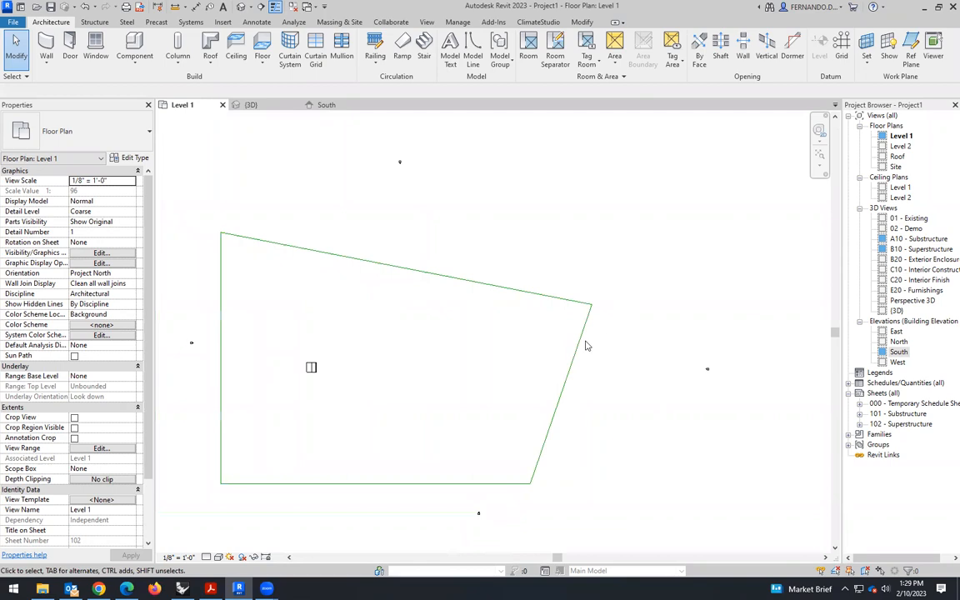
pyautogui.click(583, 343)
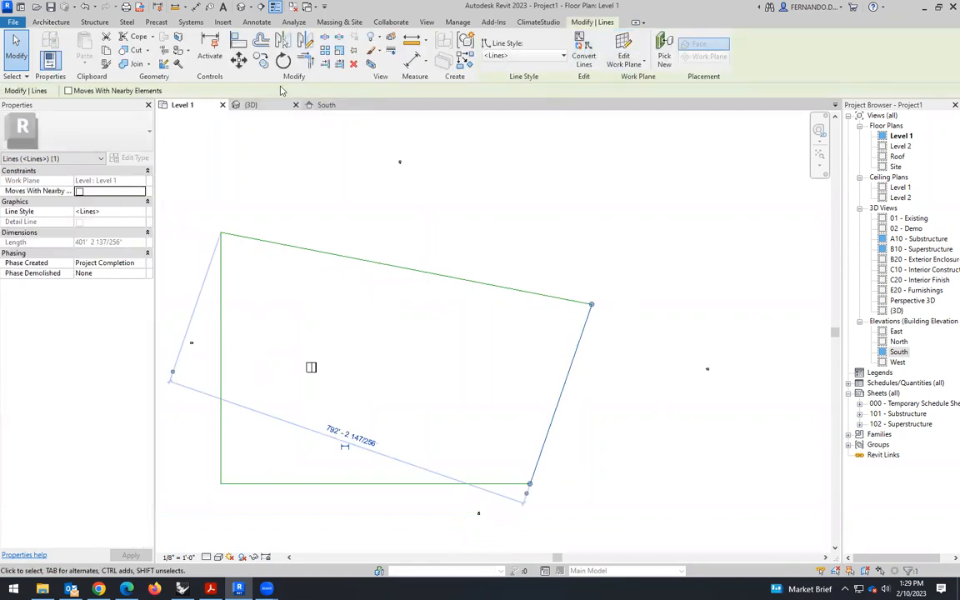
pyautogui.click(55, 22)
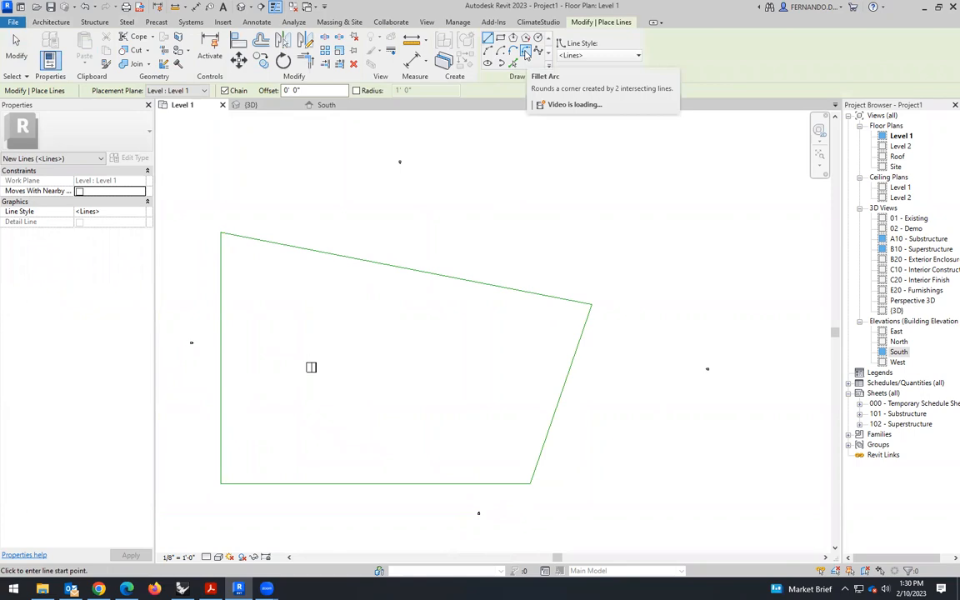
pyautogui.click(526, 53)
pyautogui.scroll(1, 561, 317)
pyautogui.click(564, 298)
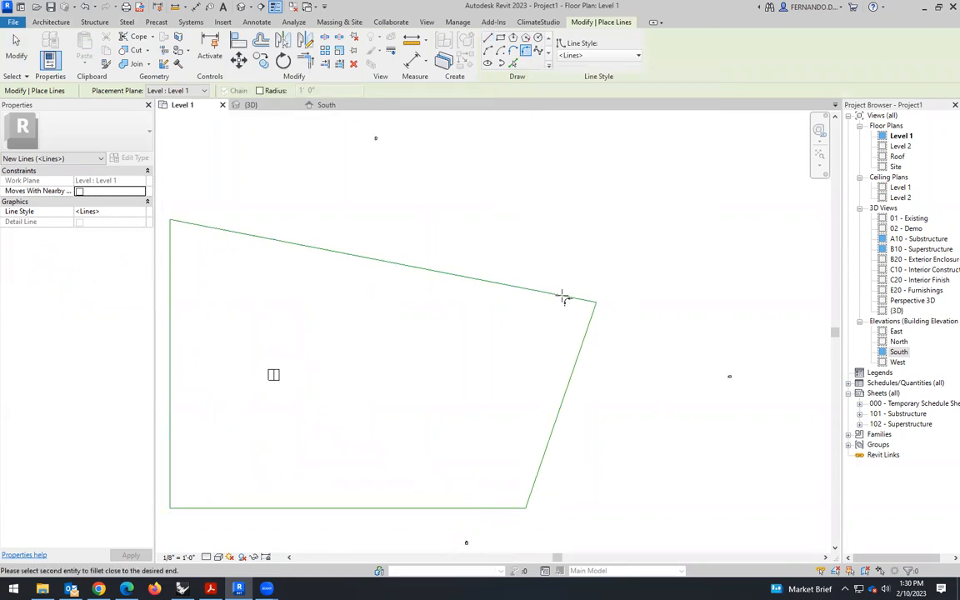
pyautogui.click(583, 340)
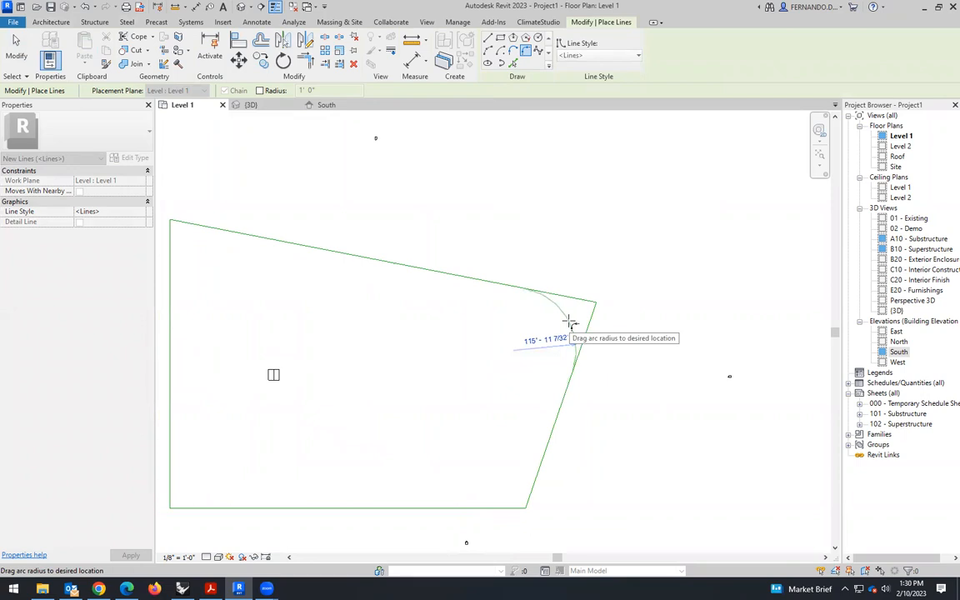
pyautogui.press('Escape')
pyautogui.press('Escape')
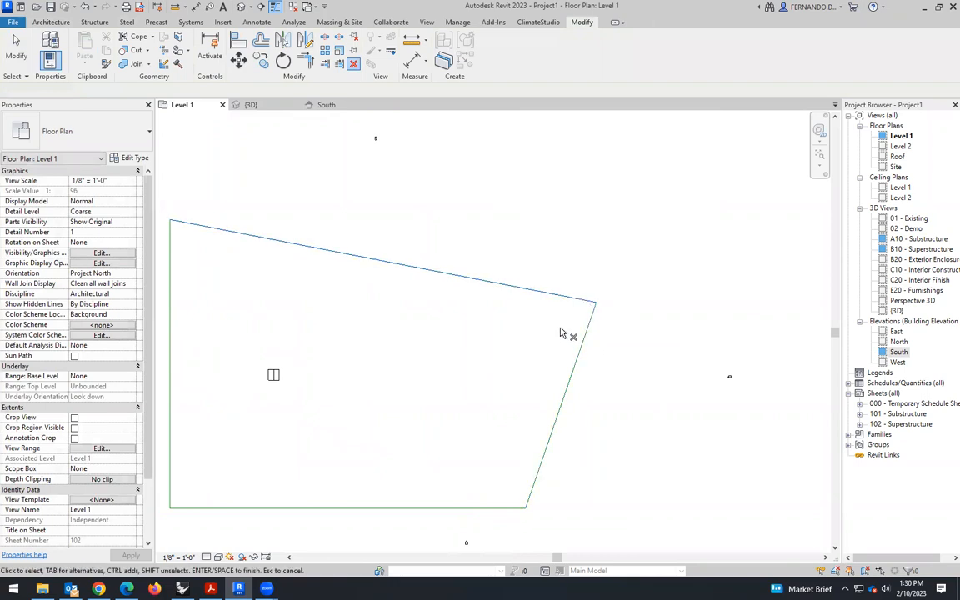
pyautogui.click(575, 302)
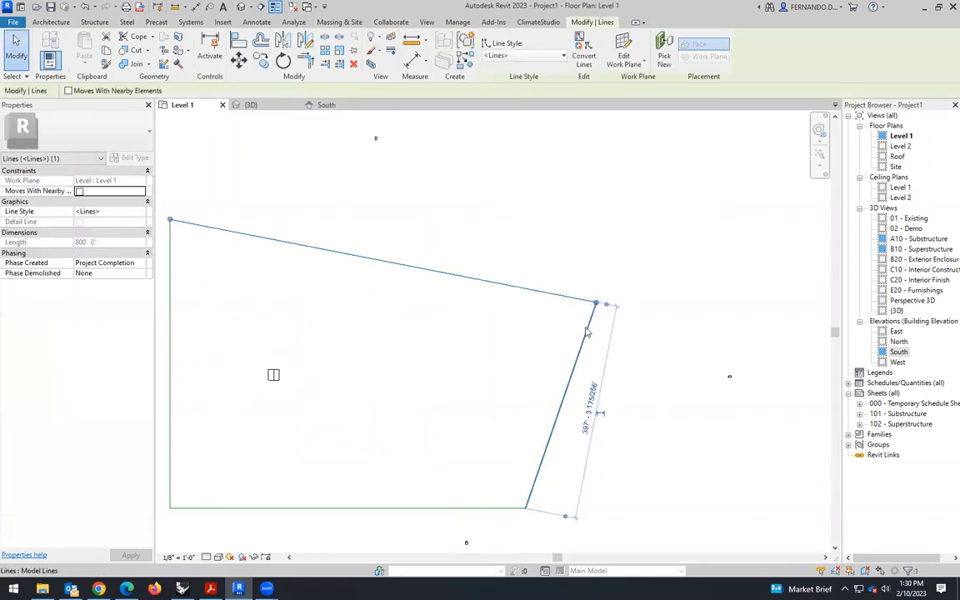
pyautogui.click(554, 264)
pyautogui.click(526, 294)
pyautogui.press('Escape')
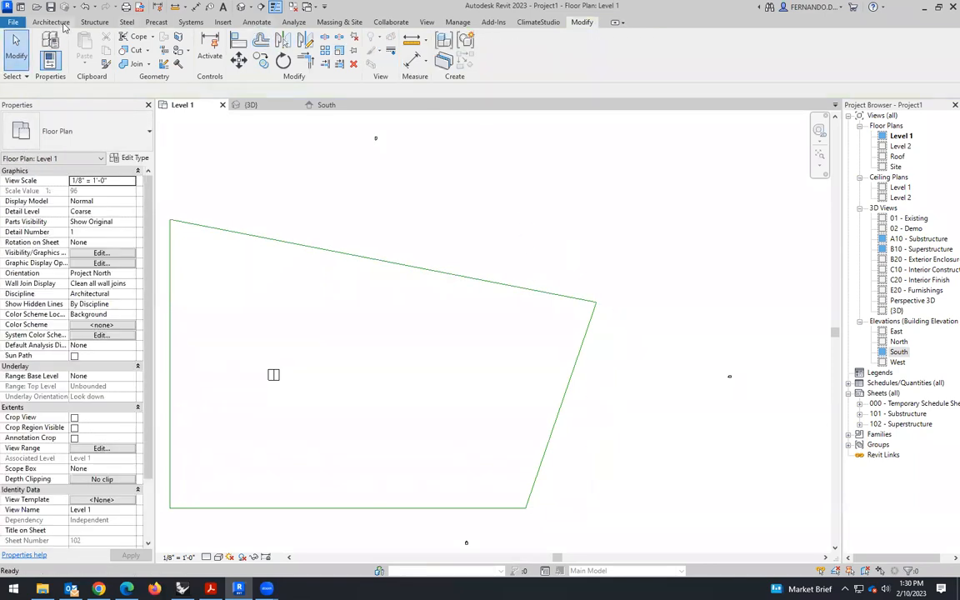
pyautogui.click(55, 23)
pyautogui.click(472, 55)
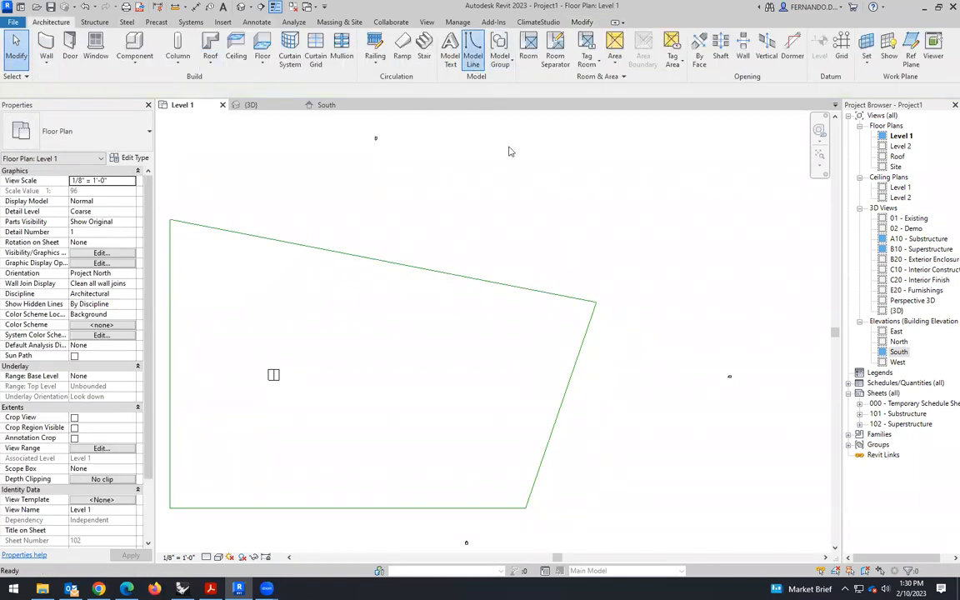
pyautogui.click(582, 334)
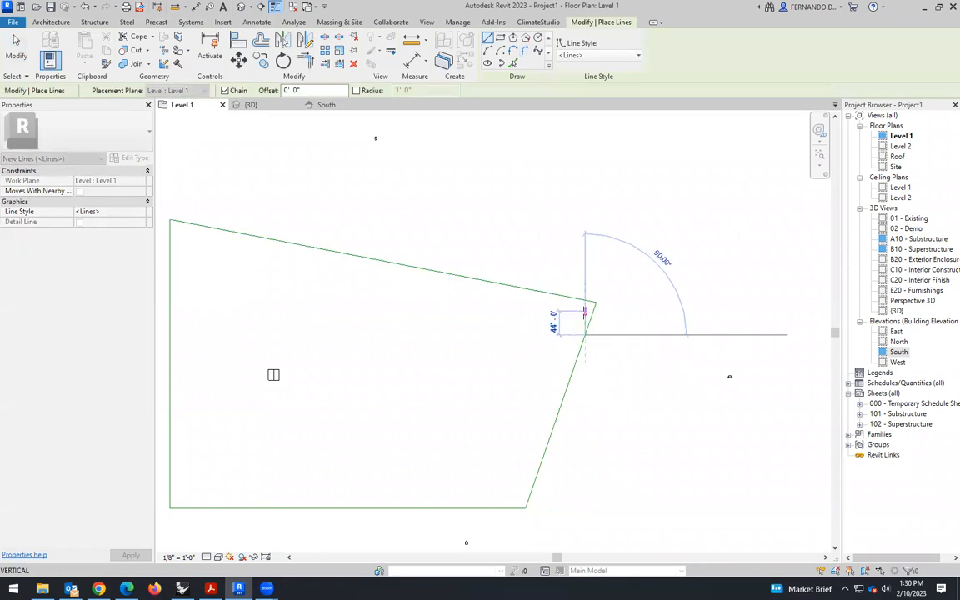
pyautogui.press('Escape')
pyautogui.press('Escape')
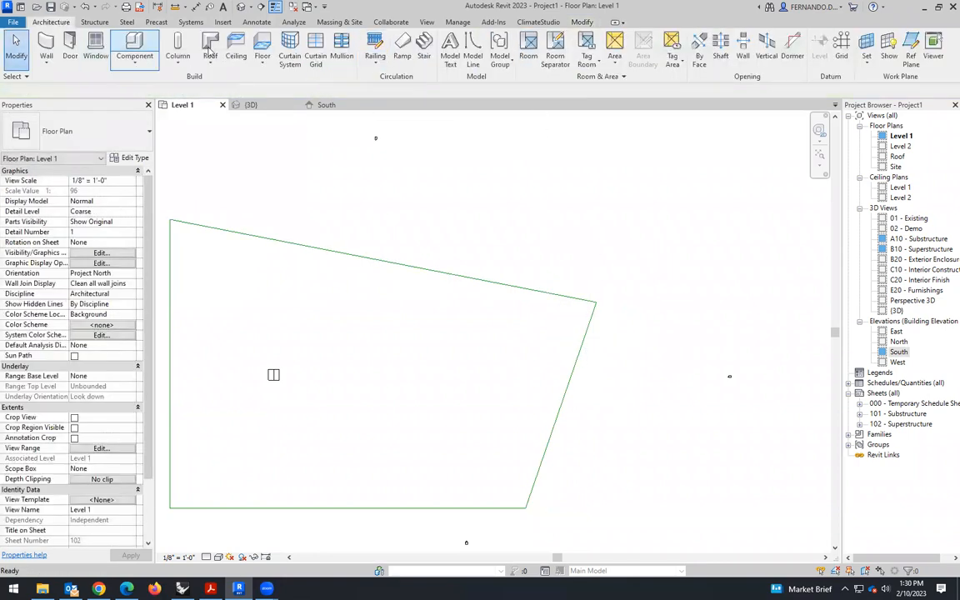
# - Round the outline's upper-right corner with a model-line fillet arc of 20' radius
pyautogui.click(473, 55)
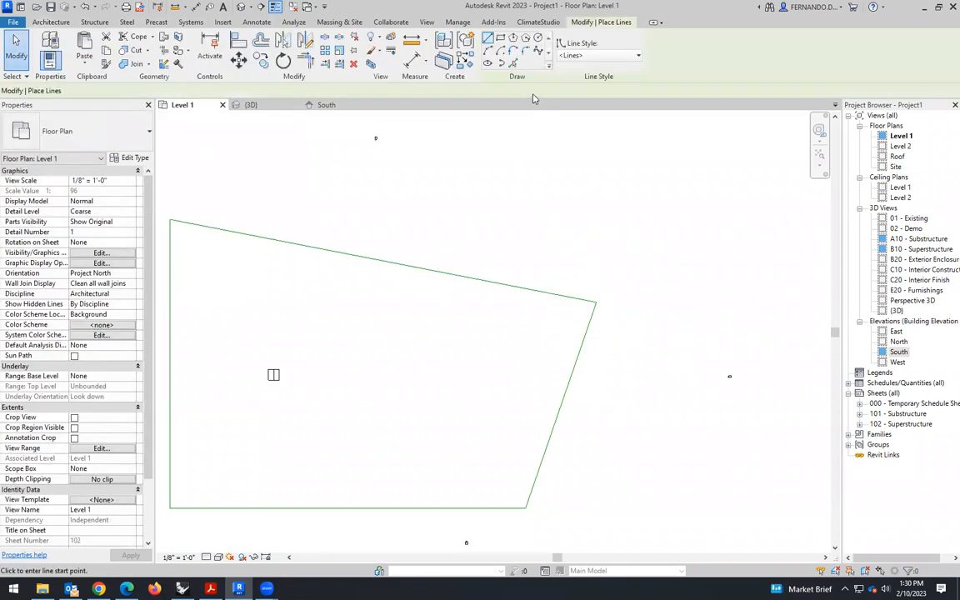
pyautogui.click(524, 51)
pyautogui.scroll(2, 587, 312)
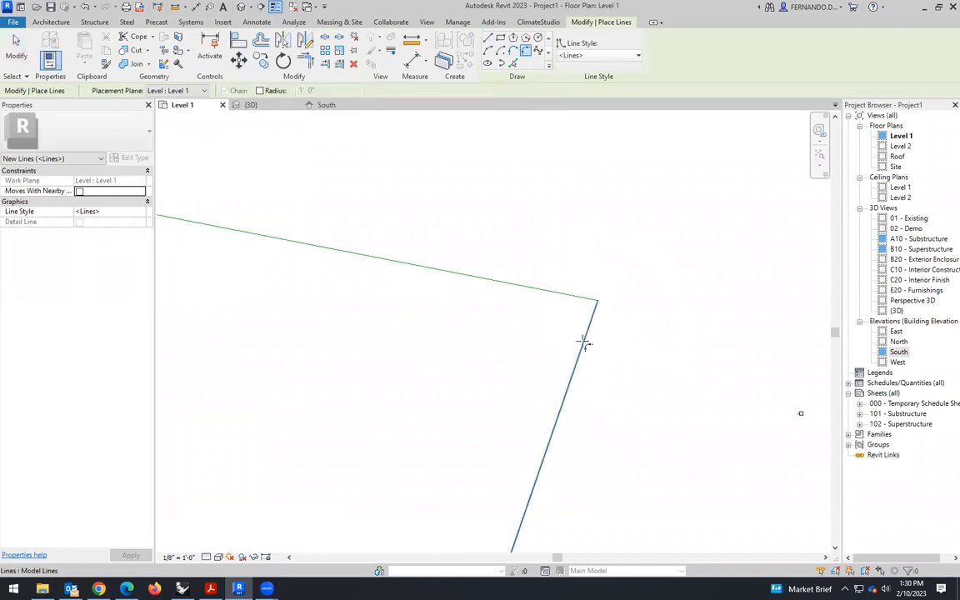
pyautogui.click(574, 298)
pyautogui.scroll(5, 579, 308)
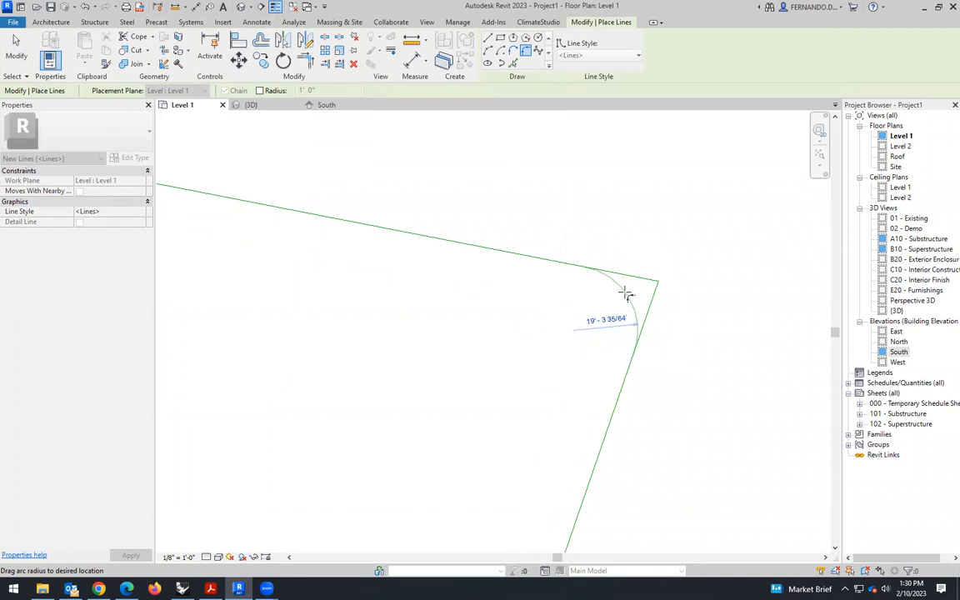
pyautogui.click(627, 295)
pyautogui.click(605, 317)
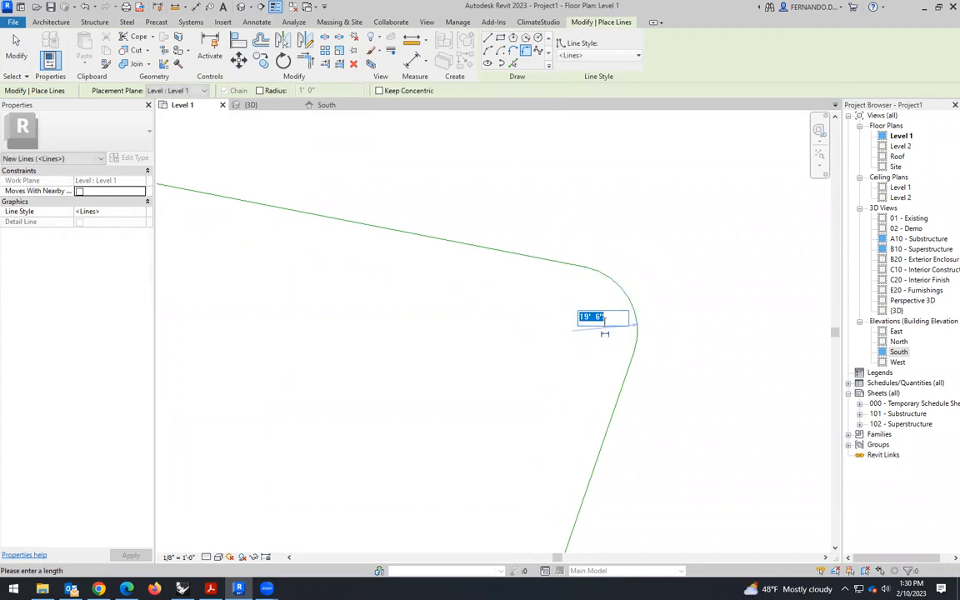
pyautogui.write('20')
pyautogui.press('Return')
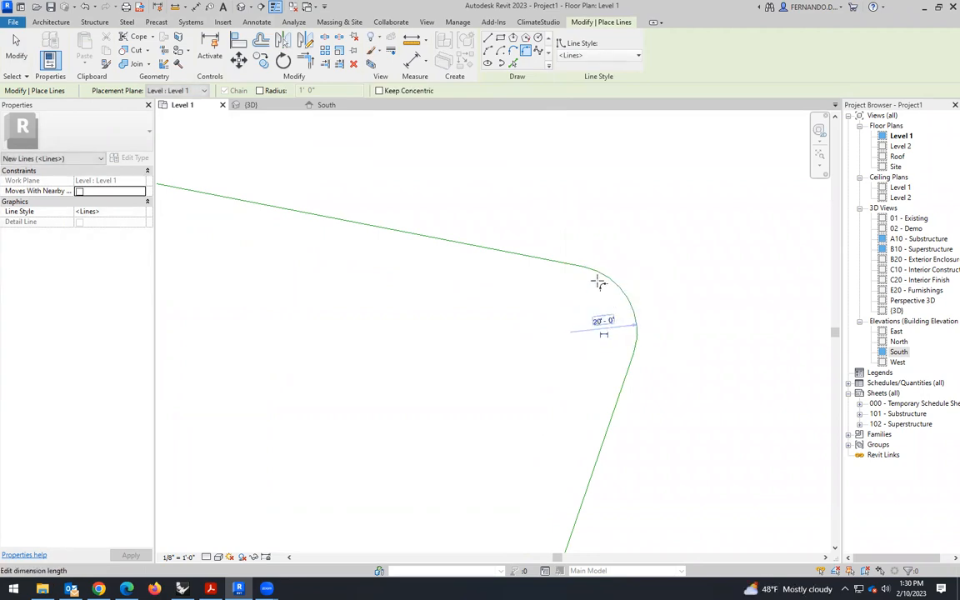
# - Fillet the outline's upper-left corner, between the slanted upper side and the vertical side, with a 20' radius
pyautogui.scroll(-5, 598, 283)
pyautogui.scroll(3, 418, 254)
pyautogui.click(436, 253)
pyautogui.click(409, 272)
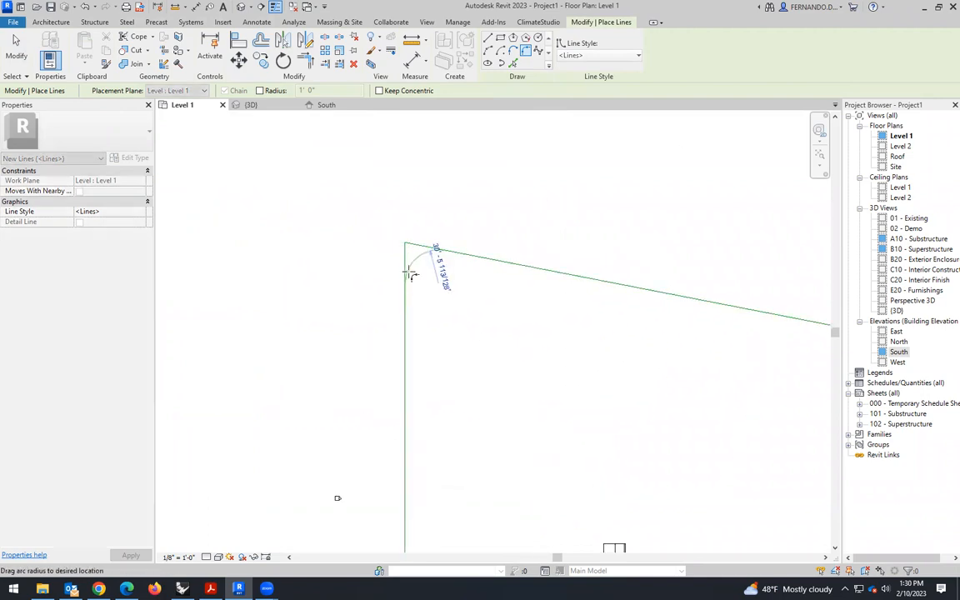
pyautogui.click(429, 246)
pyautogui.click(443, 246)
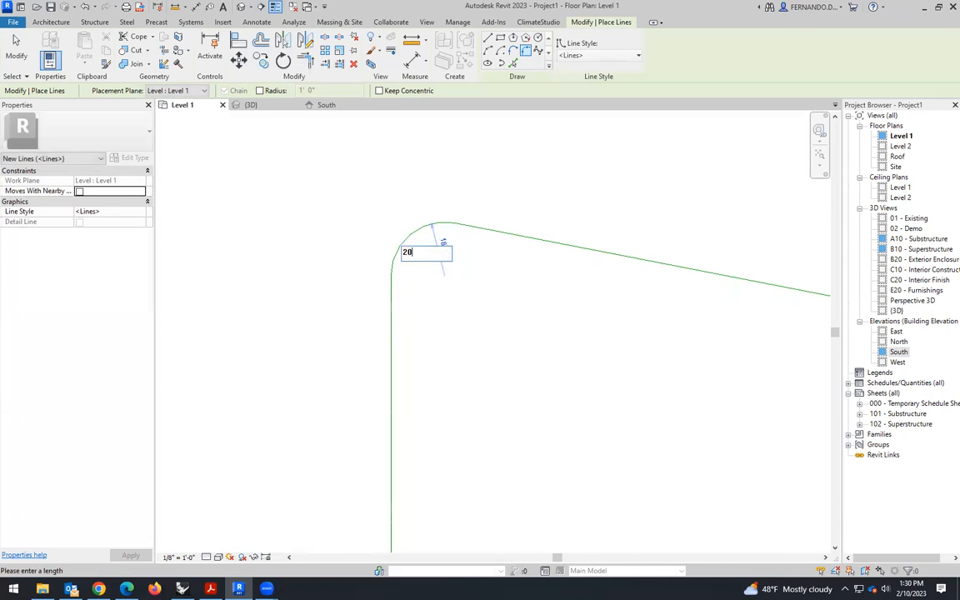
pyautogui.write('20')
pyautogui.press('Return')
# - Fillet the outline's lower-left corner and set the arc's radius to 20'
pyautogui.scroll(-5, 333, 220)
pyautogui.scroll(3, 347, 440)
pyautogui.click(350, 406)
pyautogui.click(363, 420)
pyautogui.scroll(2, 363, 420)
pyautogui.click(368, 375)
pyautogui.click(377, 382)
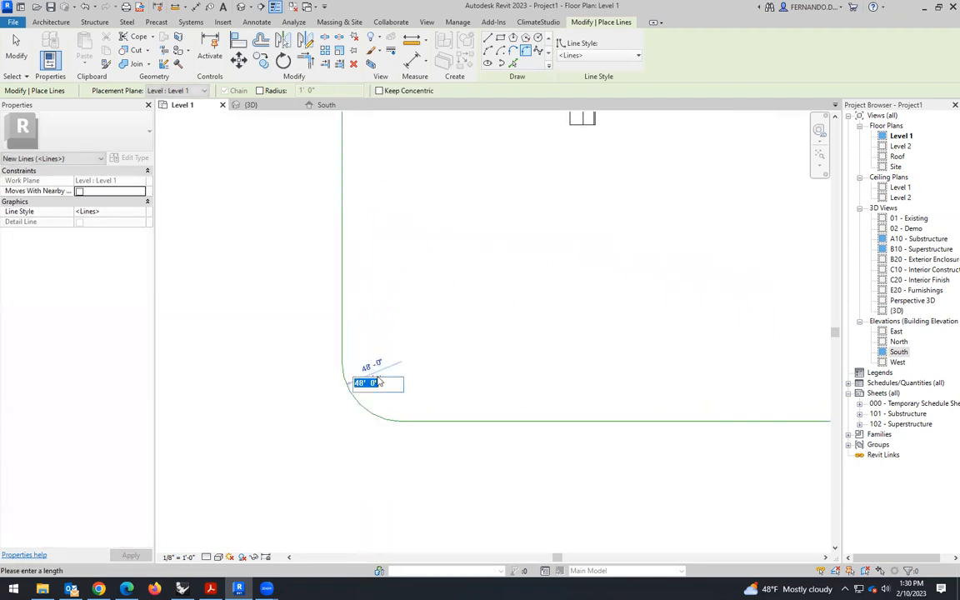
pyautogui.write('20')
pyautogui.press('Return')
# - Fillet the outline's lower-right corner with a 20' radius and end the line command
pyautogui.scroll(-4, 206, 380)
pyautogui.scroll(4, 509, 375)
pyautogui.click(464, 386)
pyautogui.click(508, 360)
pyautogui.scroll(1, 485, 377)
pyautogui.click(490, 377)
pyautogui.click(469, 357)
pyautogui.write('20')
pyautogui.press('Return')
pyautogui.scroll(-4, 583, 349)
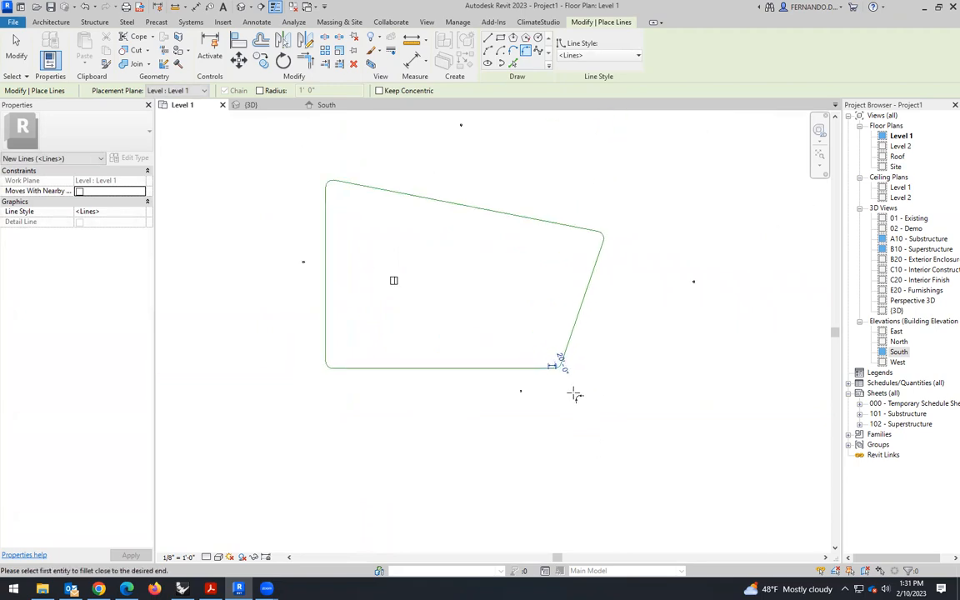
pyautogui.click(16, 46)
pyautogui.scroll(2, 546, 344)
pyautogui.scroll(1, 441, 309)
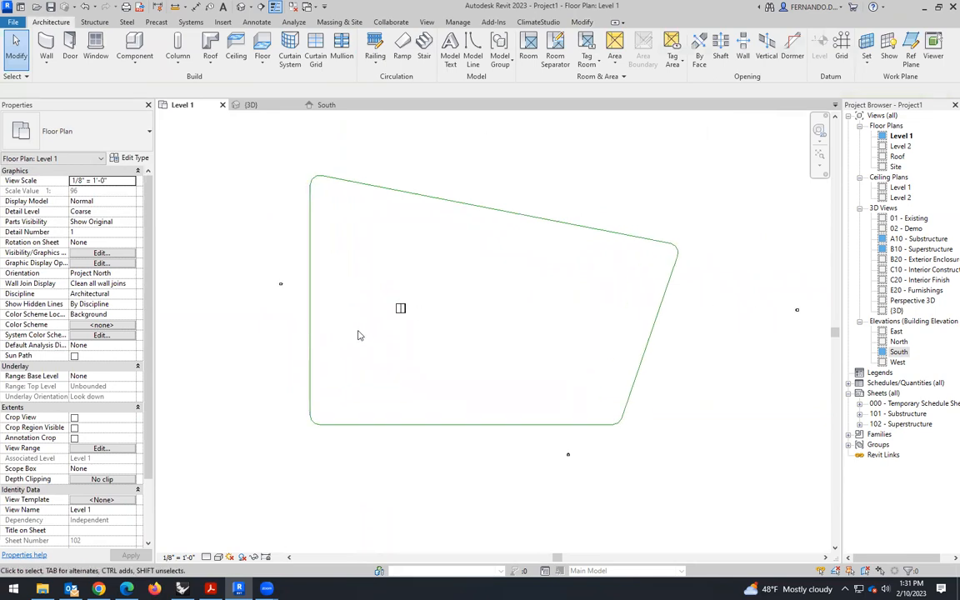
# - Draw a model-line spline from just outside the outline's left side, curving below the box and rising past the slanted upper side
pyautogui.click(473, 49)
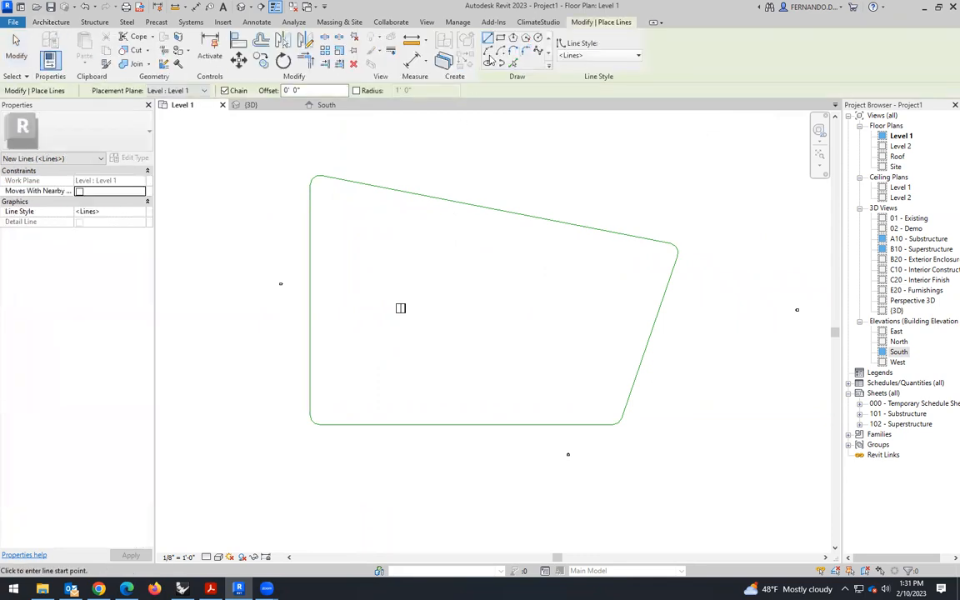
pyautogui.click(537, 51)
pyautogui.click(301, 326)
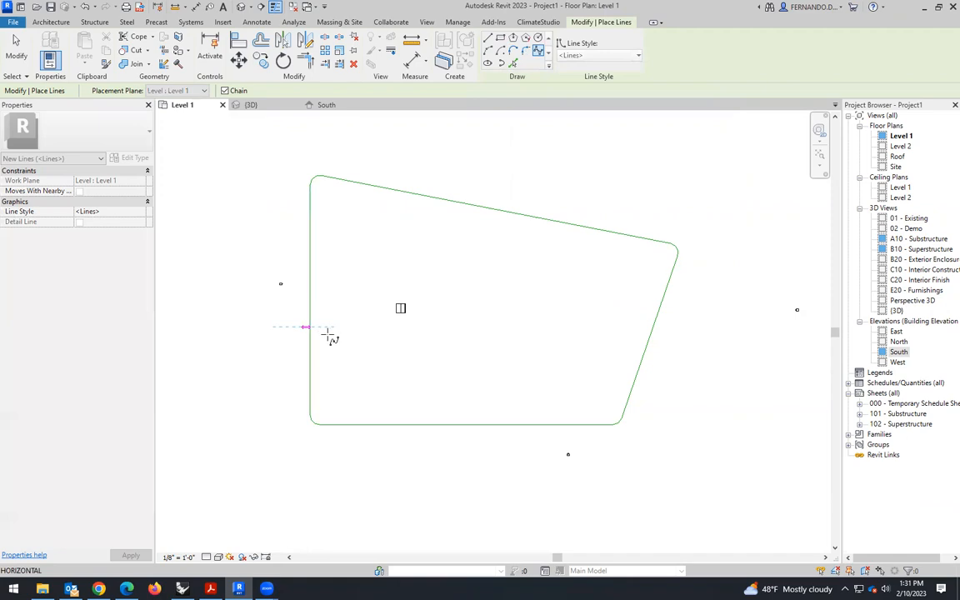
pyautogui.scroll(1, 402, 342)
pyautogui.scroll(1, 398, 342)
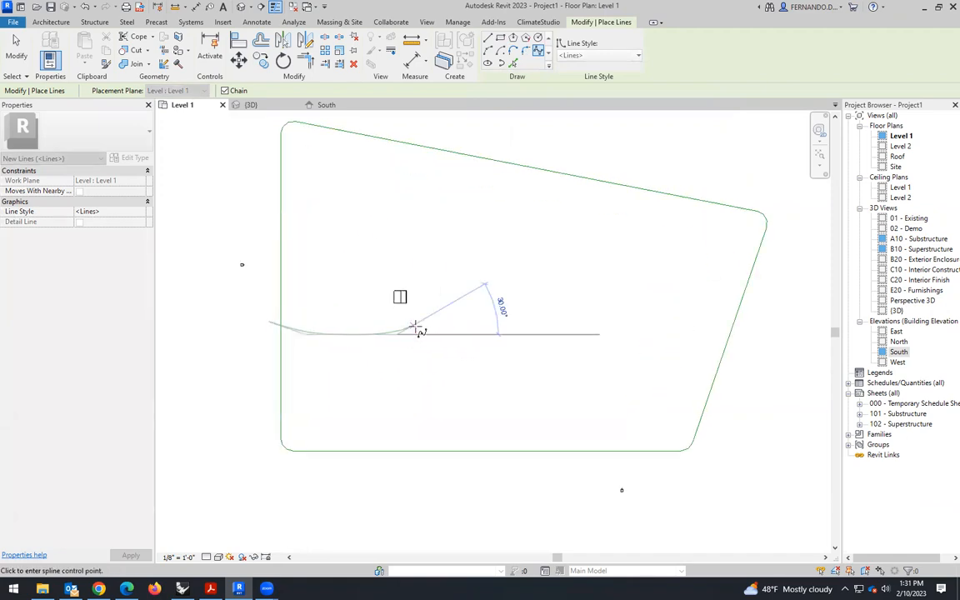
pyautogui.click(453, 315)
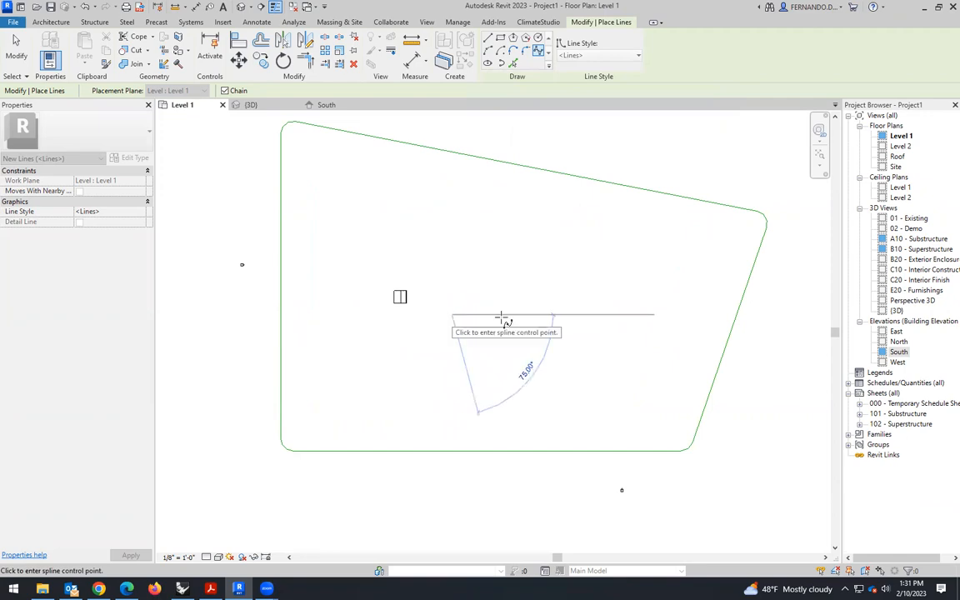
pyautogui.click(513, 314)
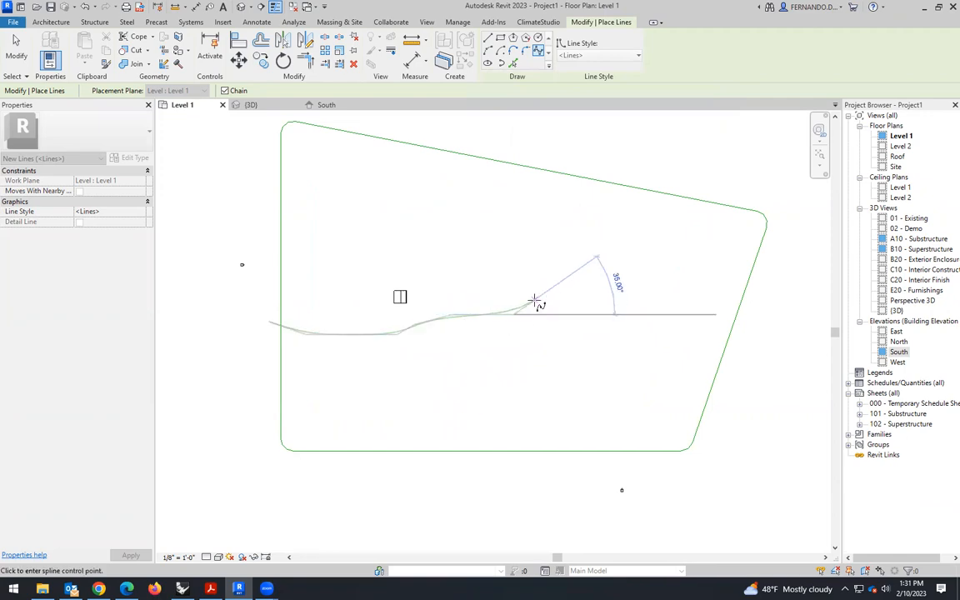
pyautogui.click(531, 297)
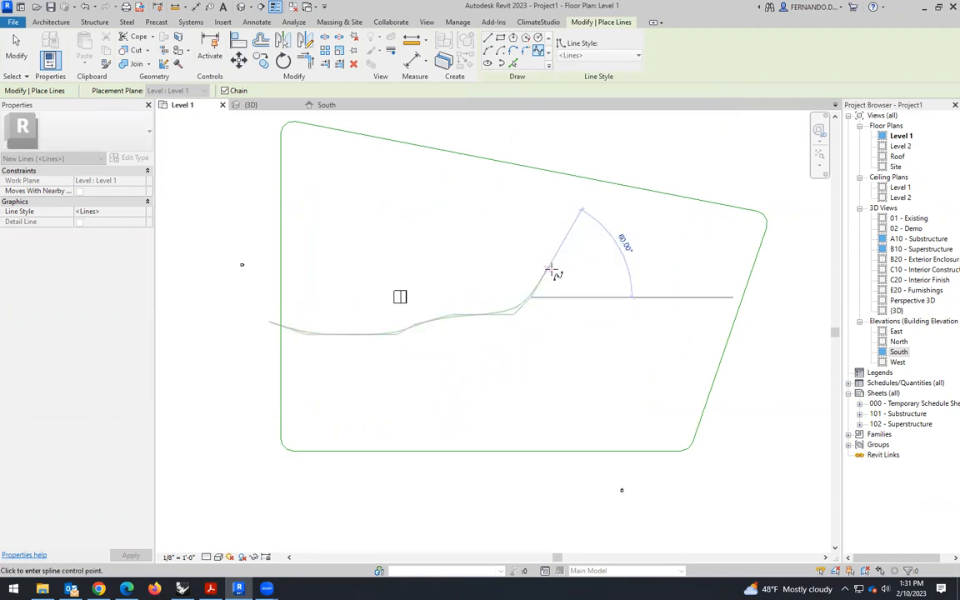
pyautogui.click(552, 268)
pyautogui.click(630, 167)
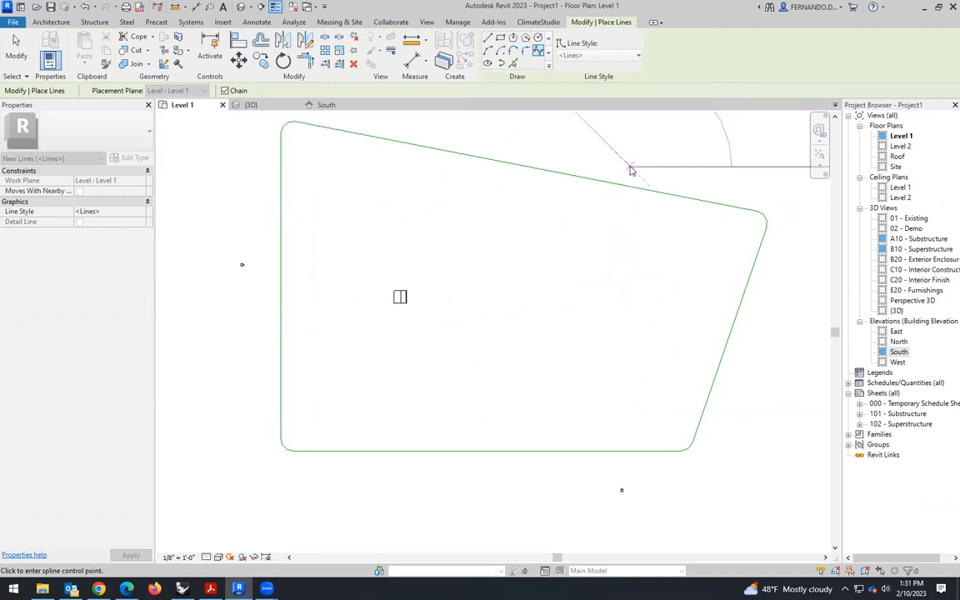
pyautogui.press('Escape')
pyautogui.scroll(-1, 601, 309)
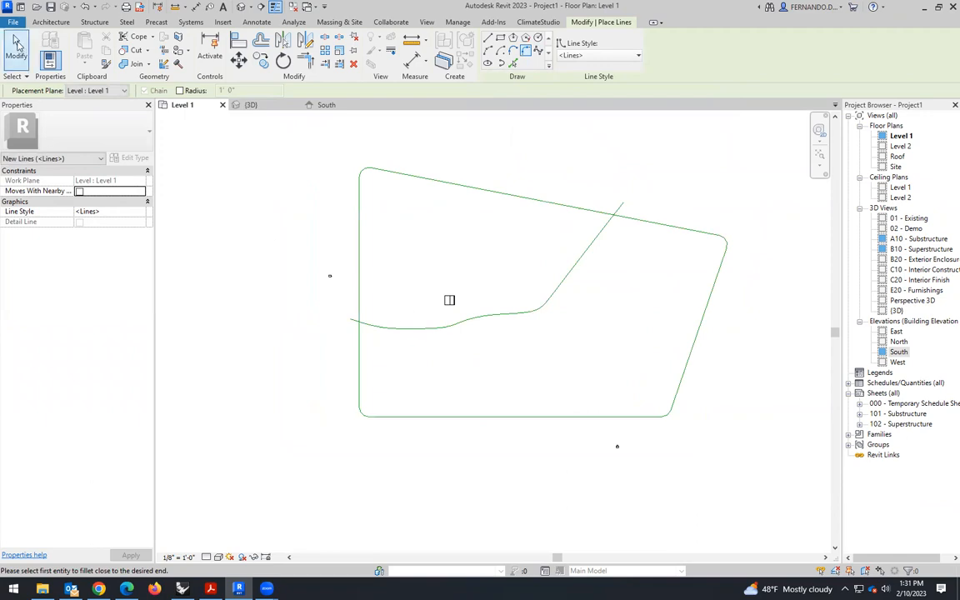
# - Offset the spline by 12' to both sides as copies, keeping the original as the centre line
pyautogui.scroll(2, 454, 265)
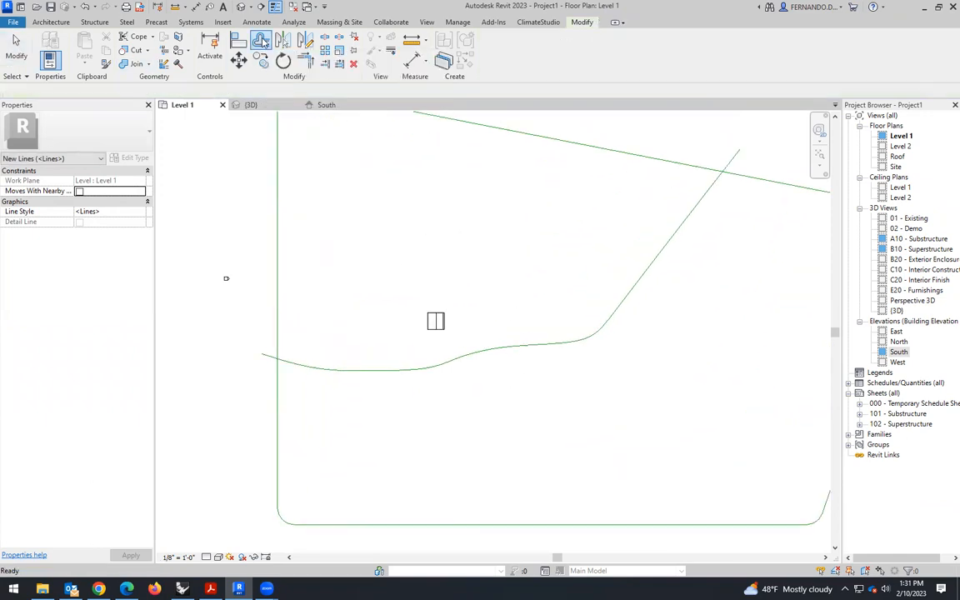
pyautogui.press('Escape')
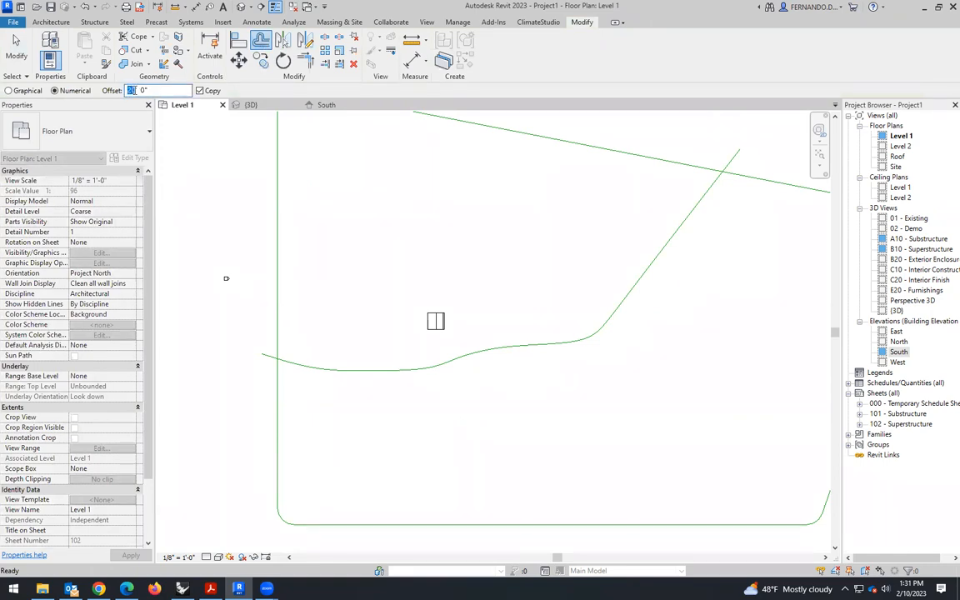
pyautogui.write('2')
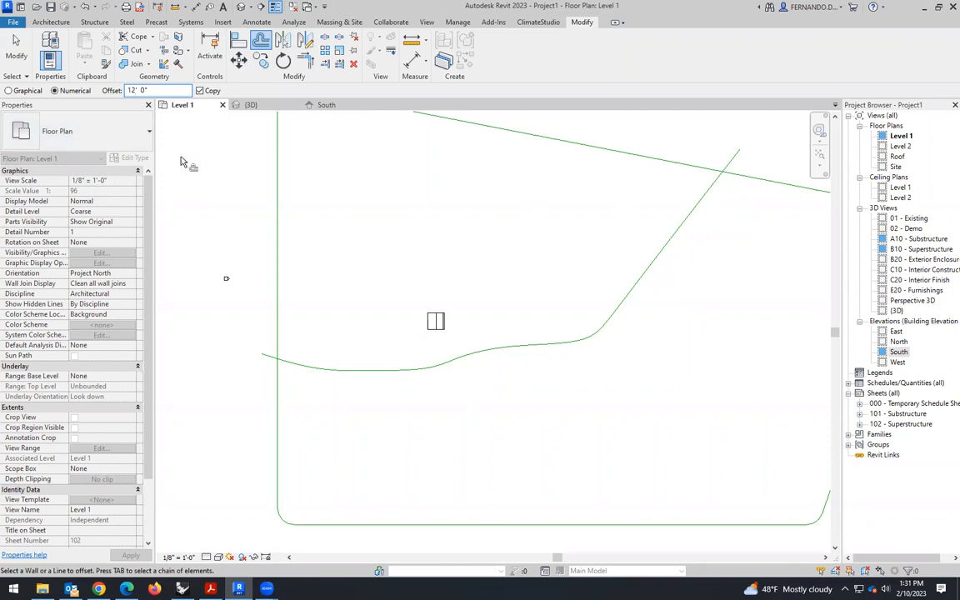
pyautogui.click(456, 363)
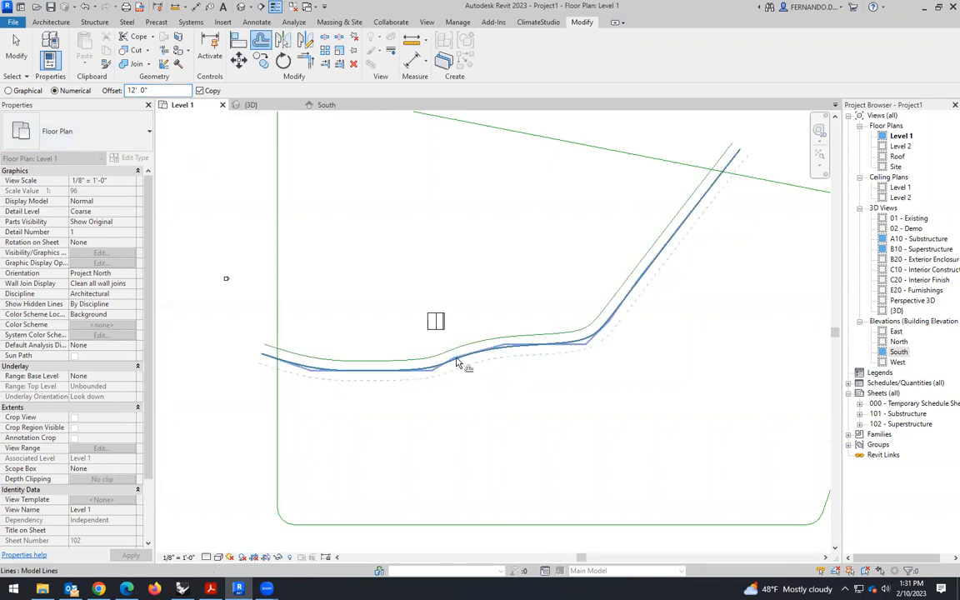
pyautogui.click(457, 363)
pyautogui.scroll(-2, 392, 417)
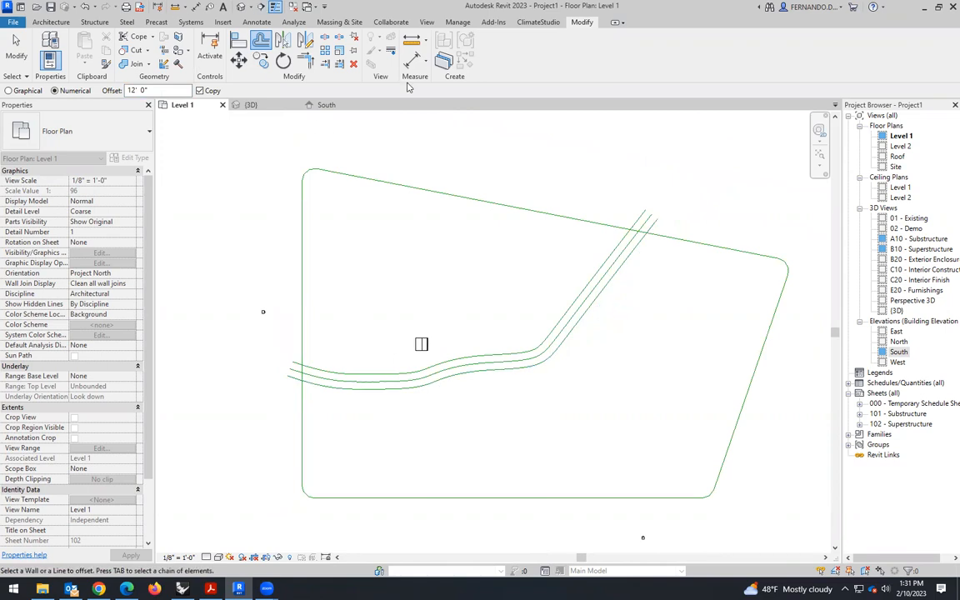
pyautogui.click(55, 22)
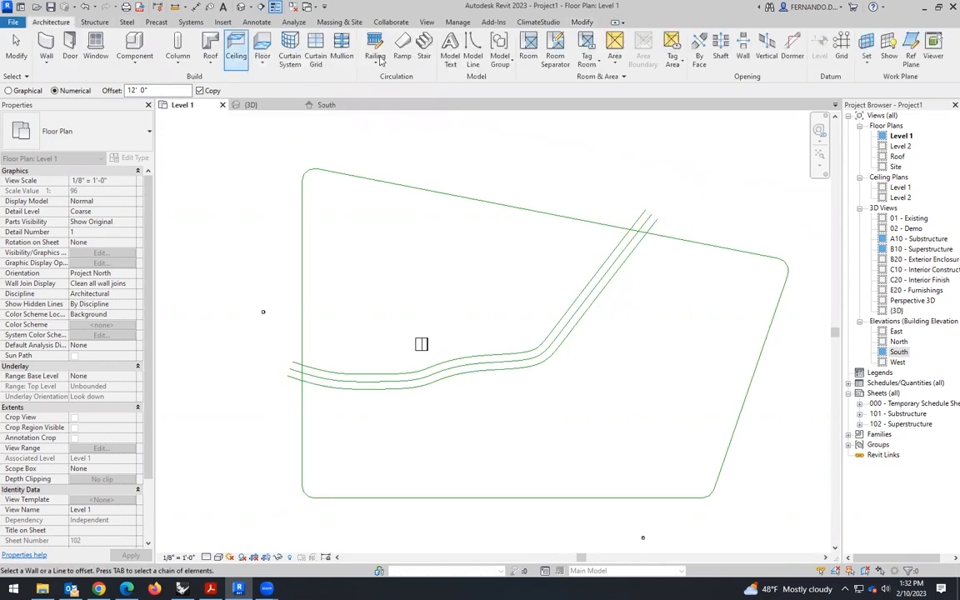
# - Draw a model-line circle with a 60' radius centred on the path's straight upper stretch, inside the site outline
pyautogui.click(473, 53)
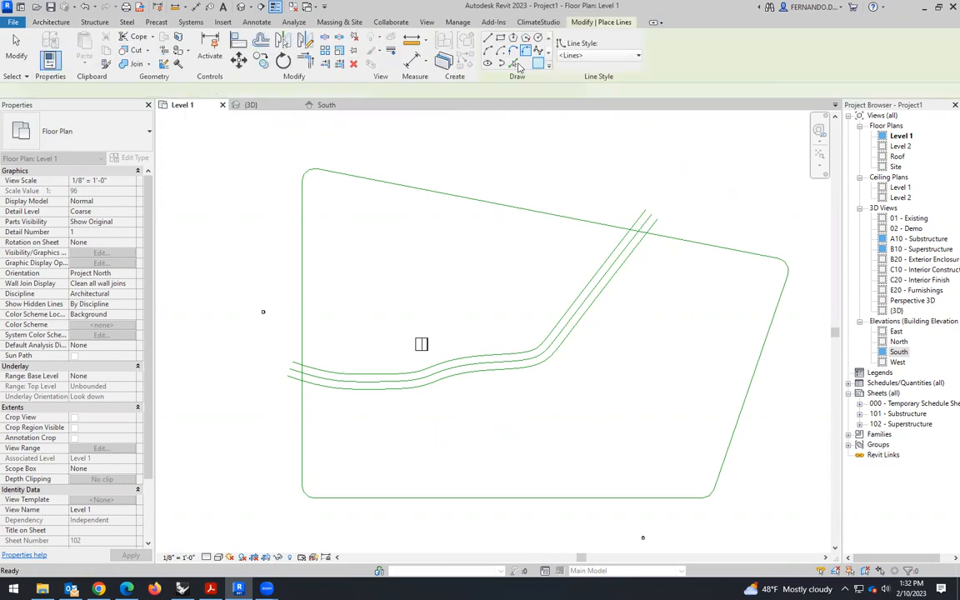
pyautogui.click(537, 38)
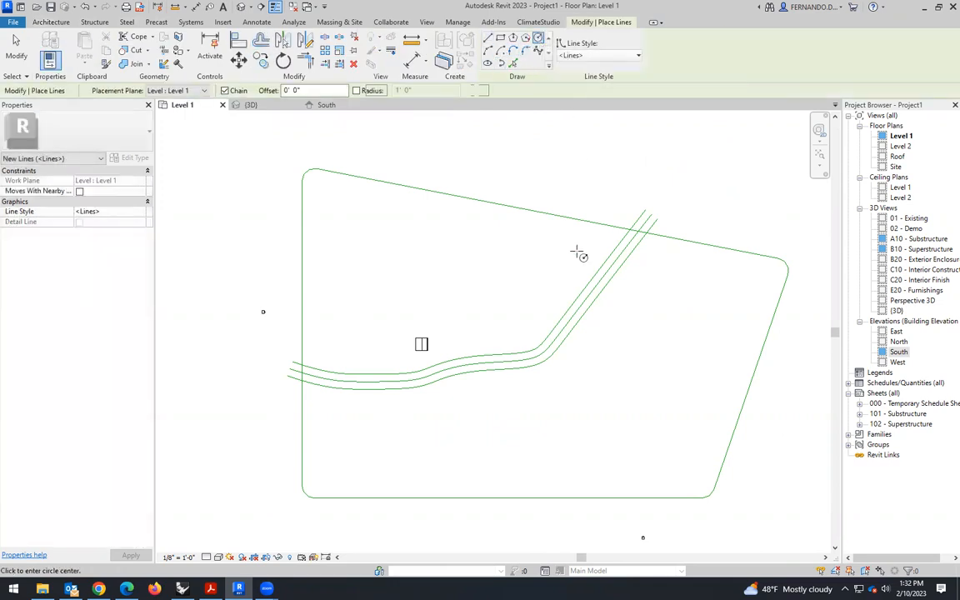
pyautogui.scroll(2, 579, 275)
pyautogui.click(587, 309)
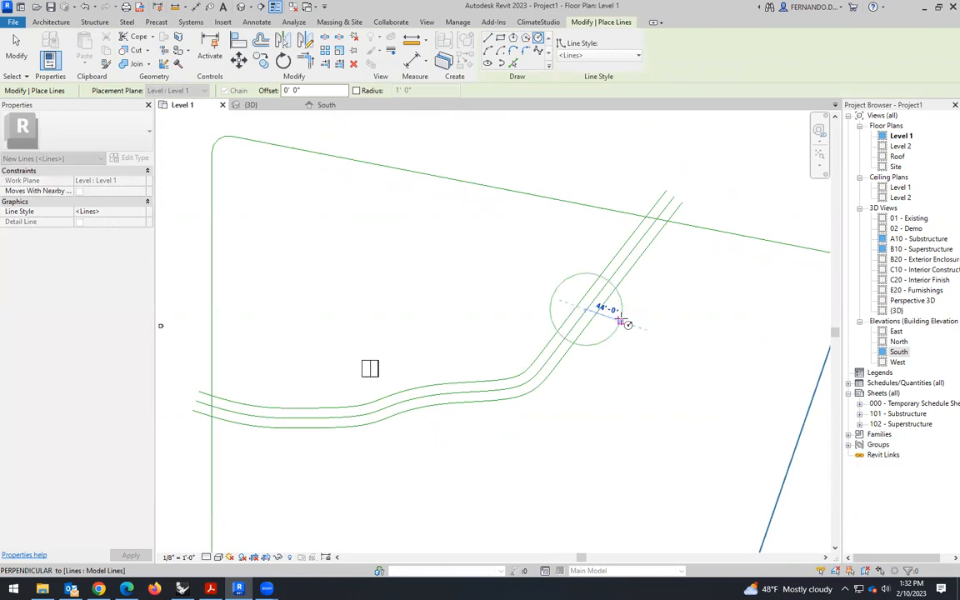
pyautogui.scroll(1, 628, 324)
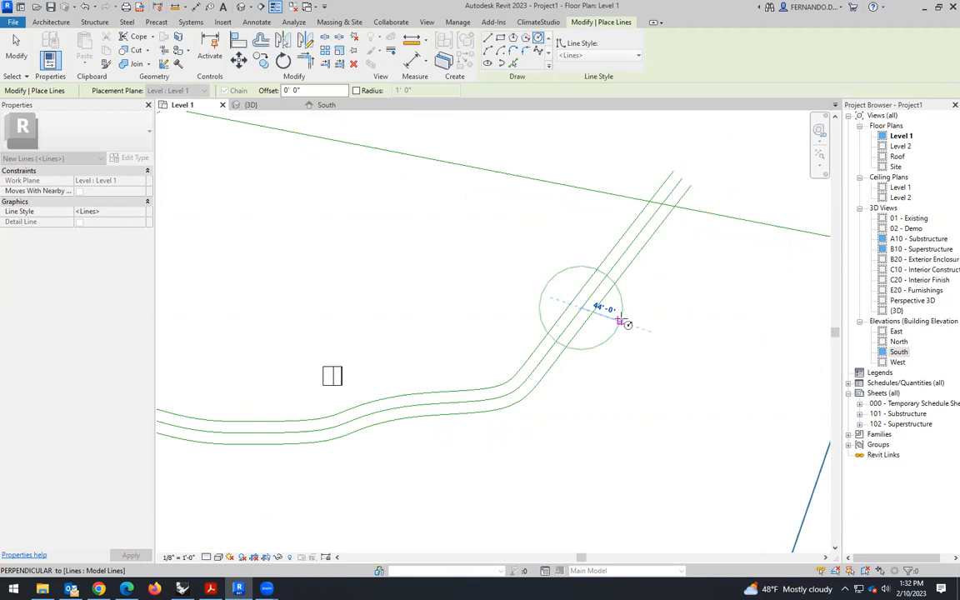
pyautogui.write('60')
pyautogui.press('Return')
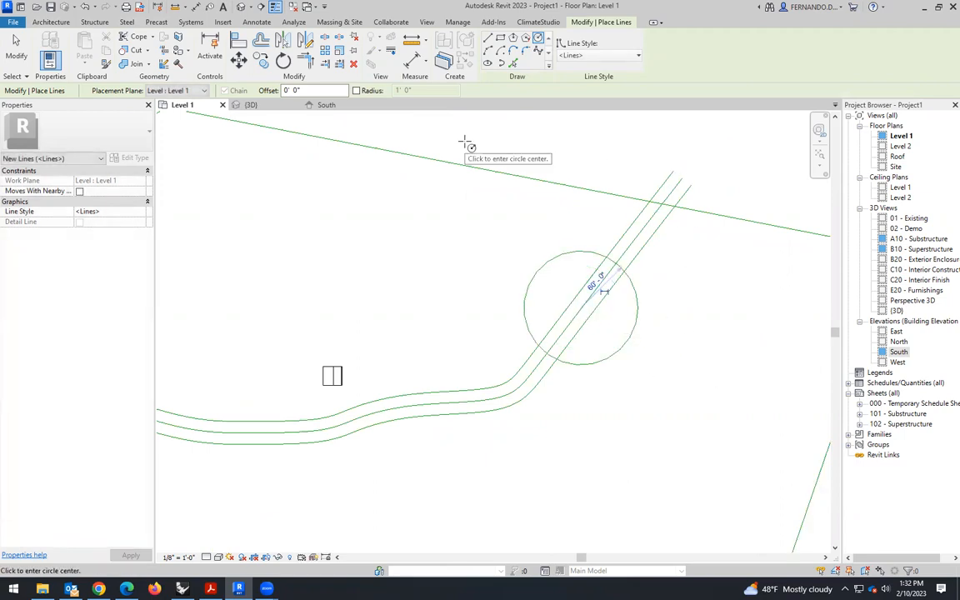
# - Offset the circle 12' inward as a copy and end the offset command
pyautogui.click(261, 40)
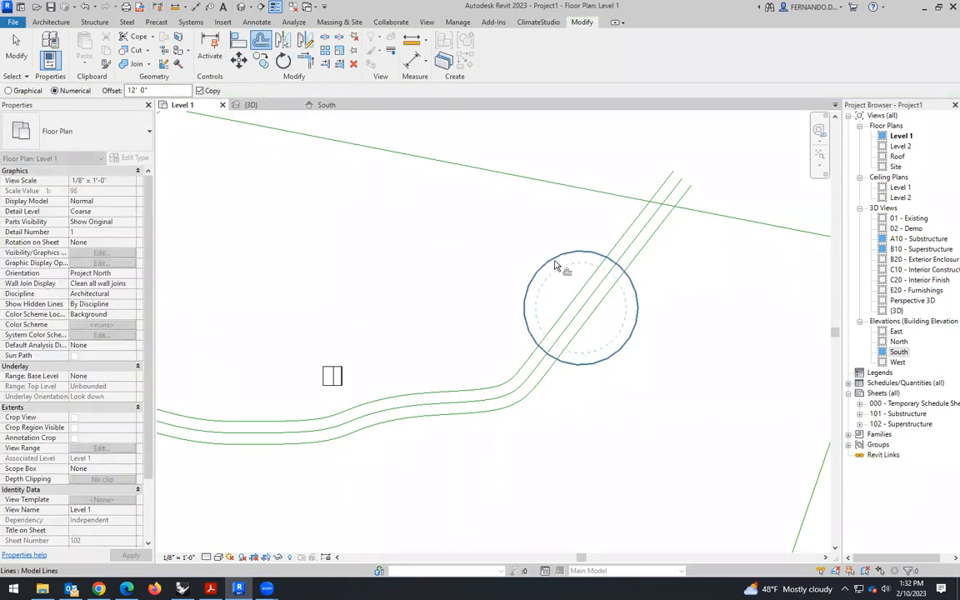
pyautogui.click(555, 265)
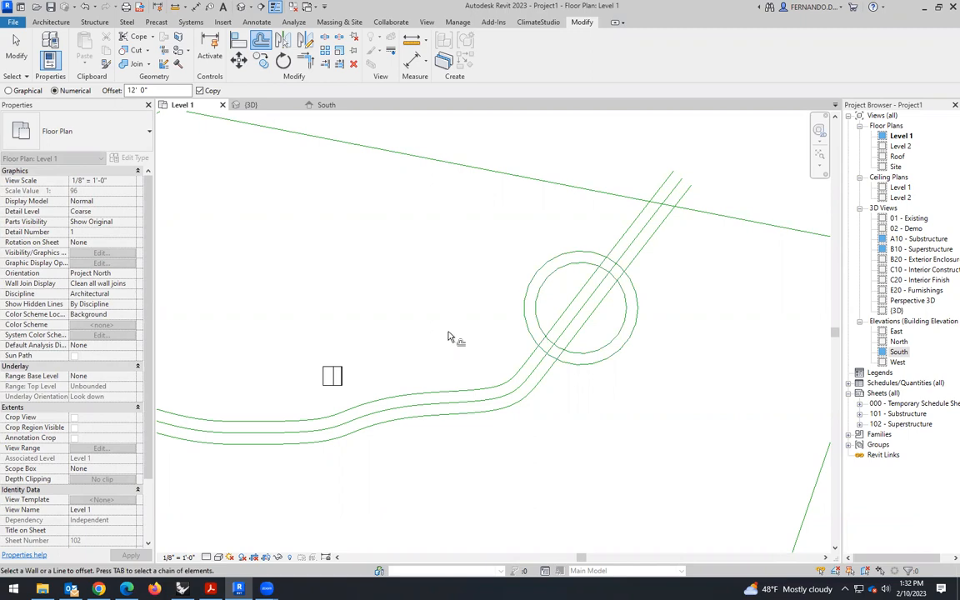
pyautogui.scroll(2, 703, 289)
pyautogui.press('Escape')
pyautogui.press('Escape')
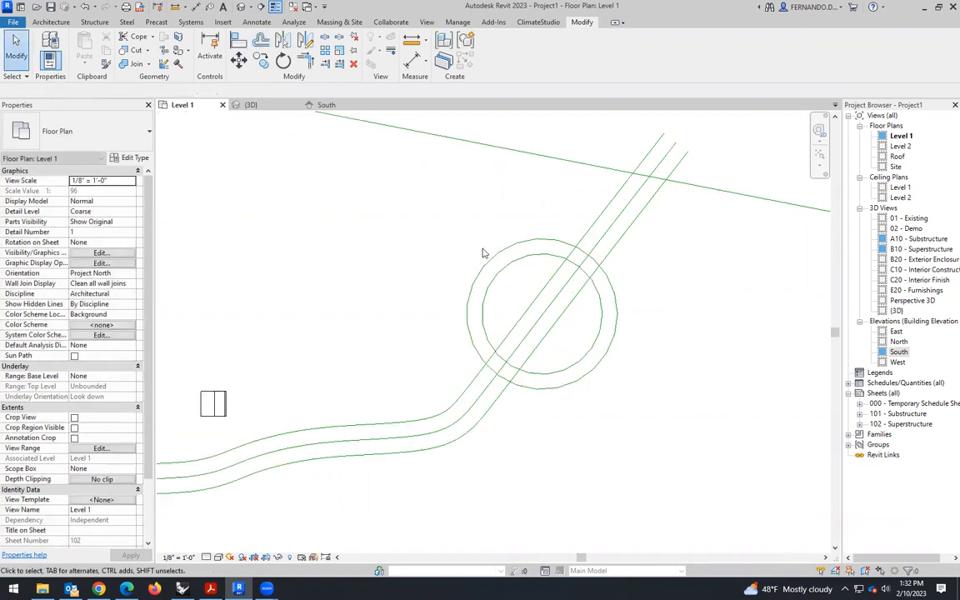
# - Split the outer circle at two opposite points close to the path's centre line, then select an arc to check the split
pyautogui.scroll(-2, 687, 320)
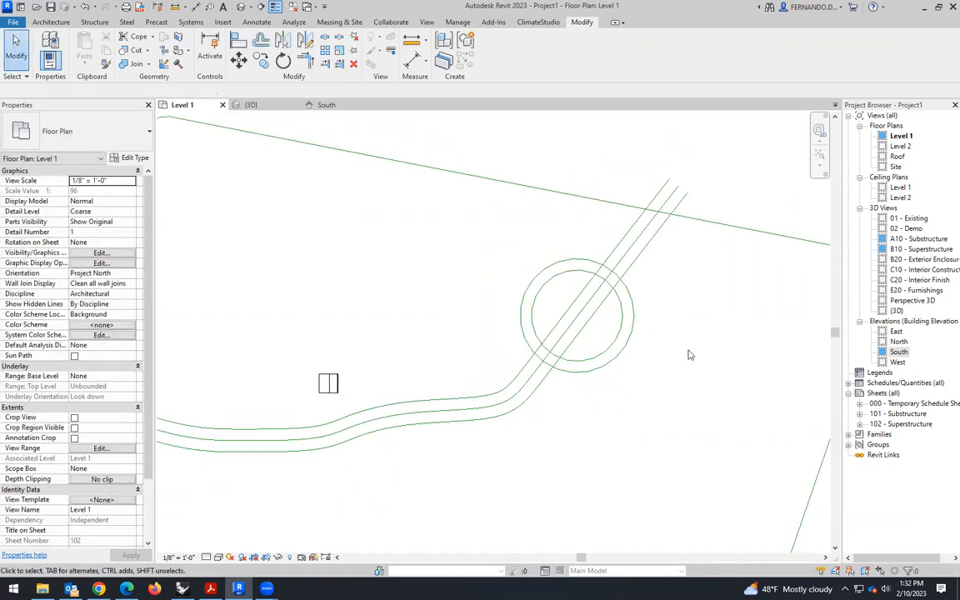
pyautogui.click(325, 39)
pyautogui.scroll(3, 564, 380)
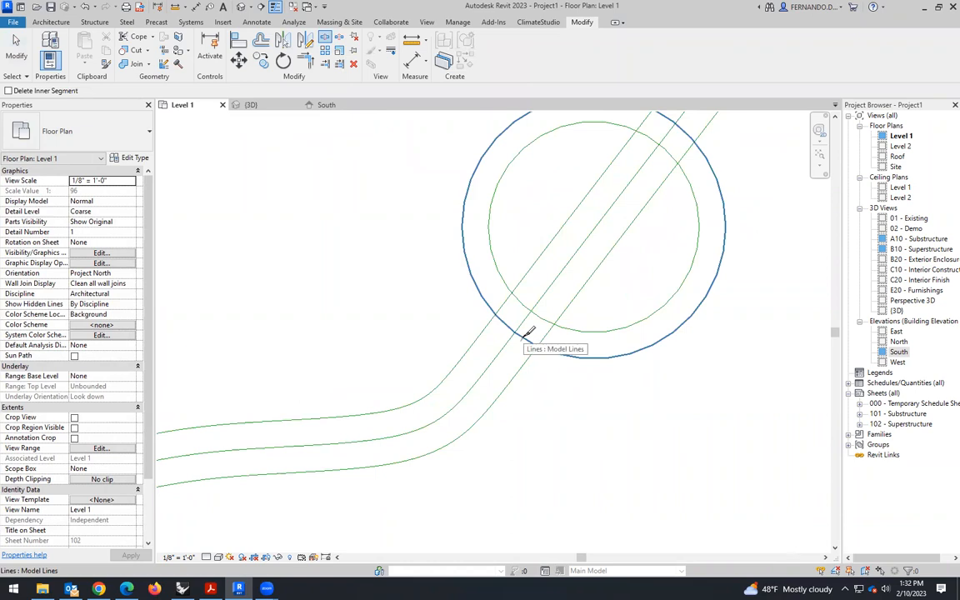
pyautogui.click(525, 334)
pyautogui.scroll(-2, 516, 411)
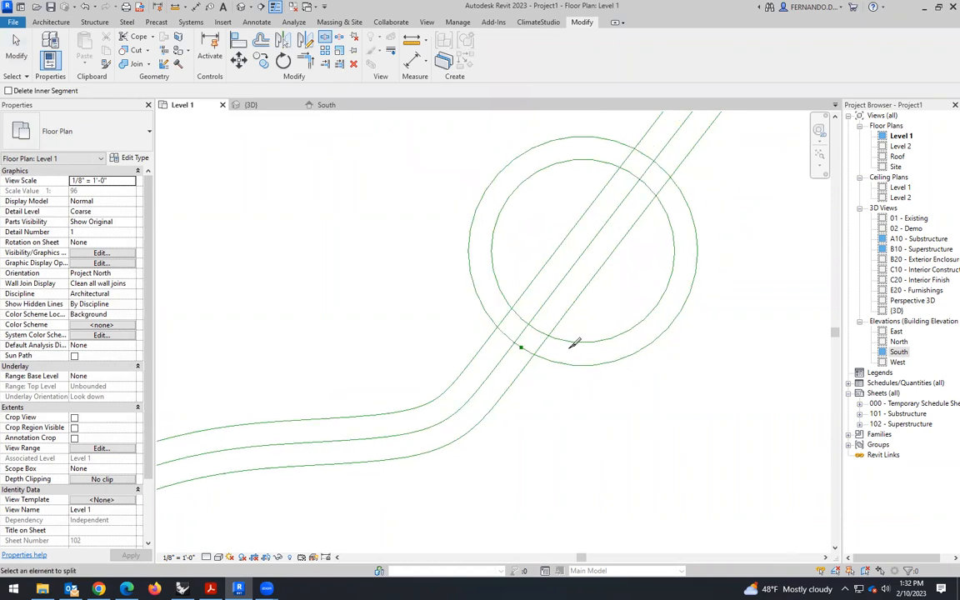
pyautogui.click(640, 196)
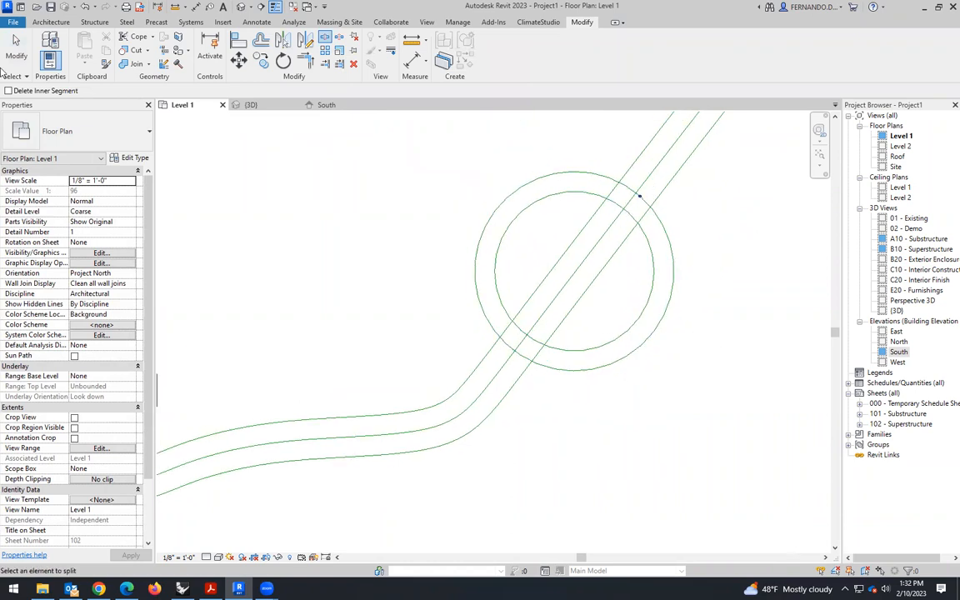
pyautogui.click(16, 43)
pyautogui.click(666, 325)
pyautogui.click(666, 323)
pyautogui.click(693, 386)
pyautogui.scroll(-1, 662, 335)
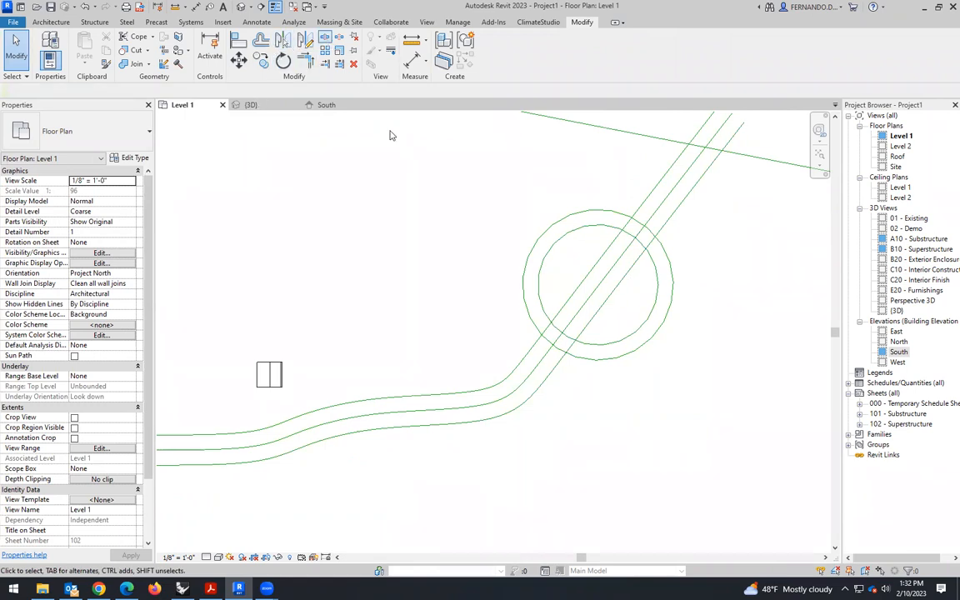
pyautogui.press('s')
pyautogui.press('l')
pyautogui.press('Escape')
pyautogui.click(325, 38)
pyautogui.scroll(5, 617, 286)
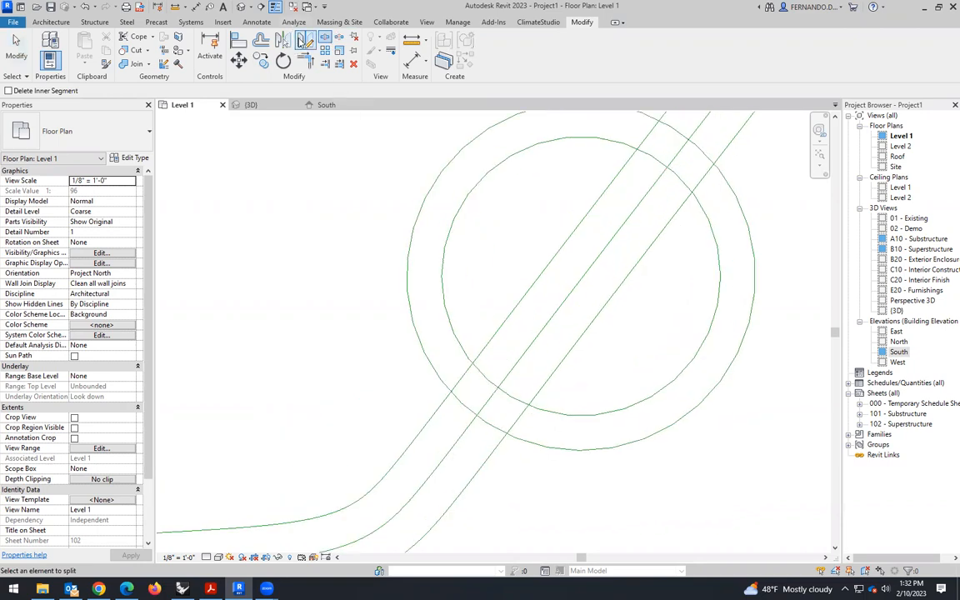
pyautogui.press('Escape')
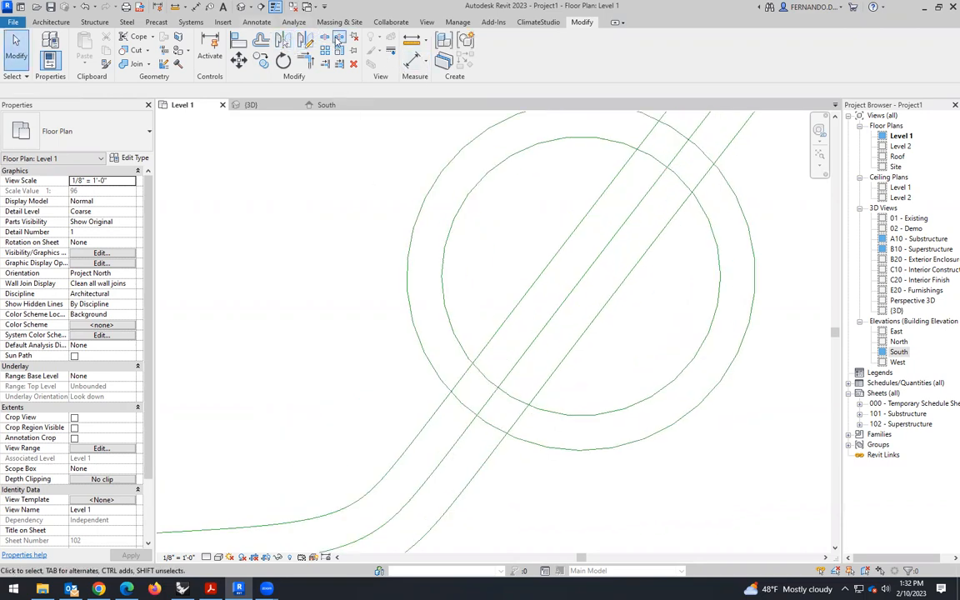
pyautogui.click(325, 38)
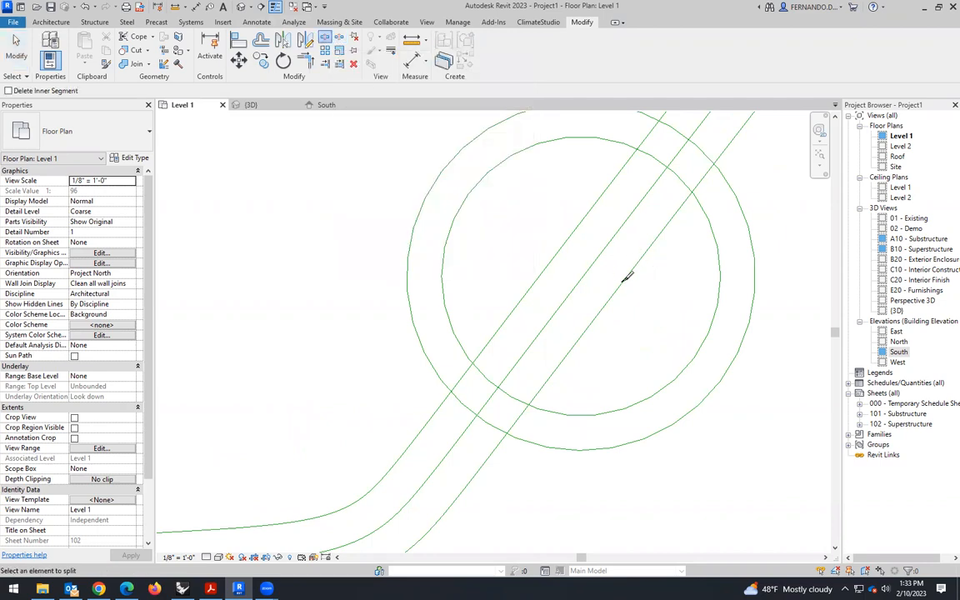
pyautogui.press('Escape')
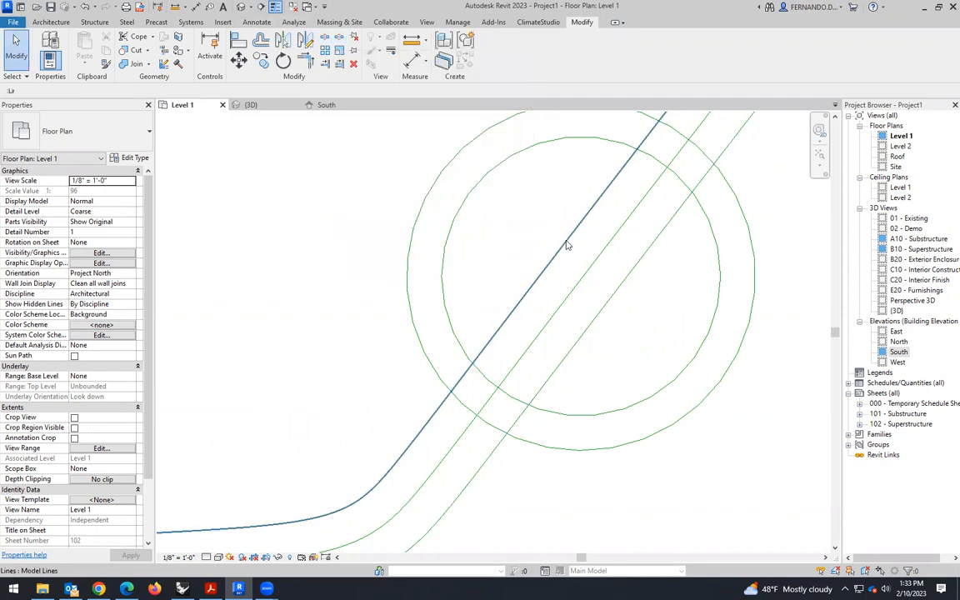
pyautogui.click(567, 244)
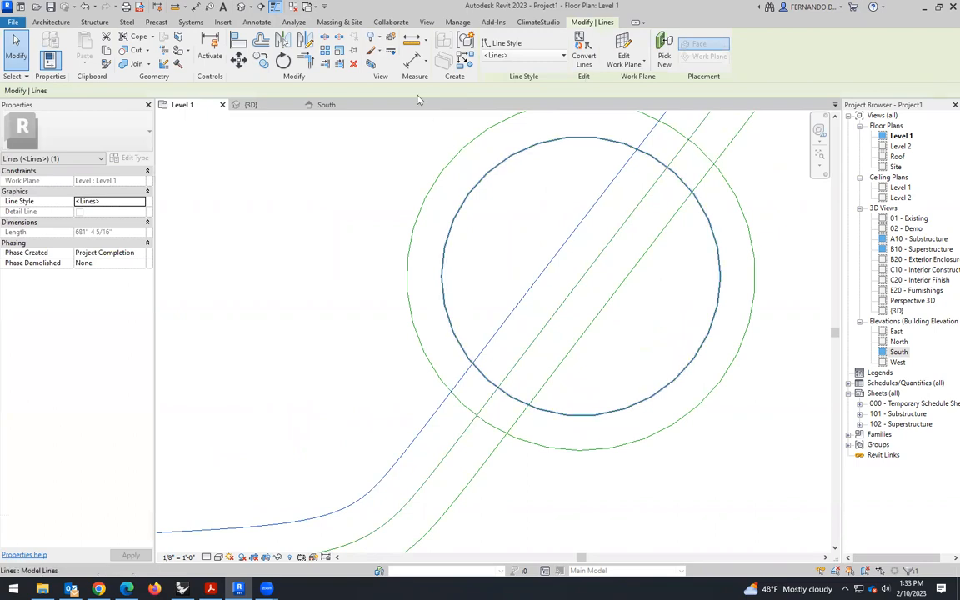
pyautogui.press('s')
pyautogui.press('l')
pyautogui.press('Escape')
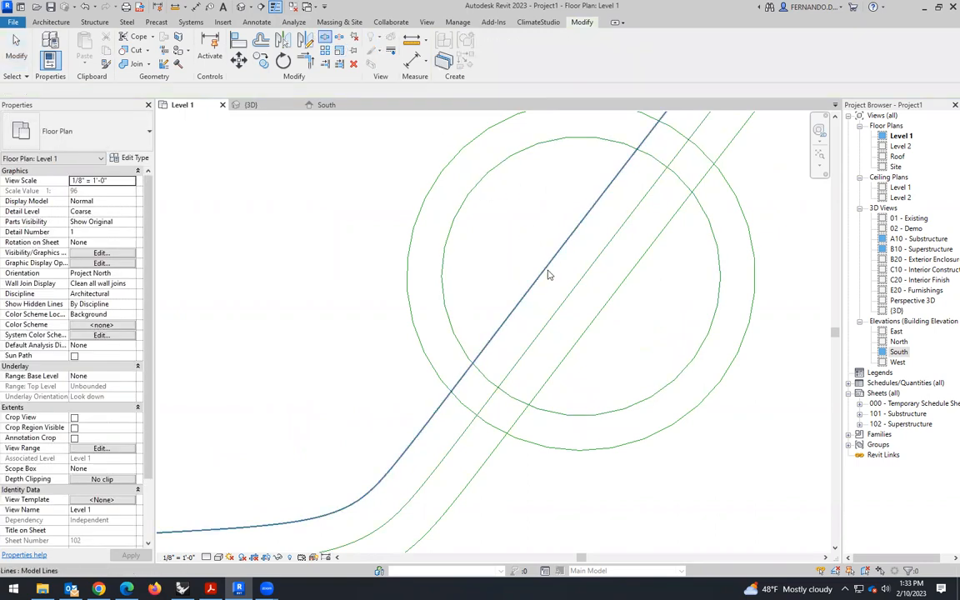
pyautogui.scroll(-2, 581, 312)
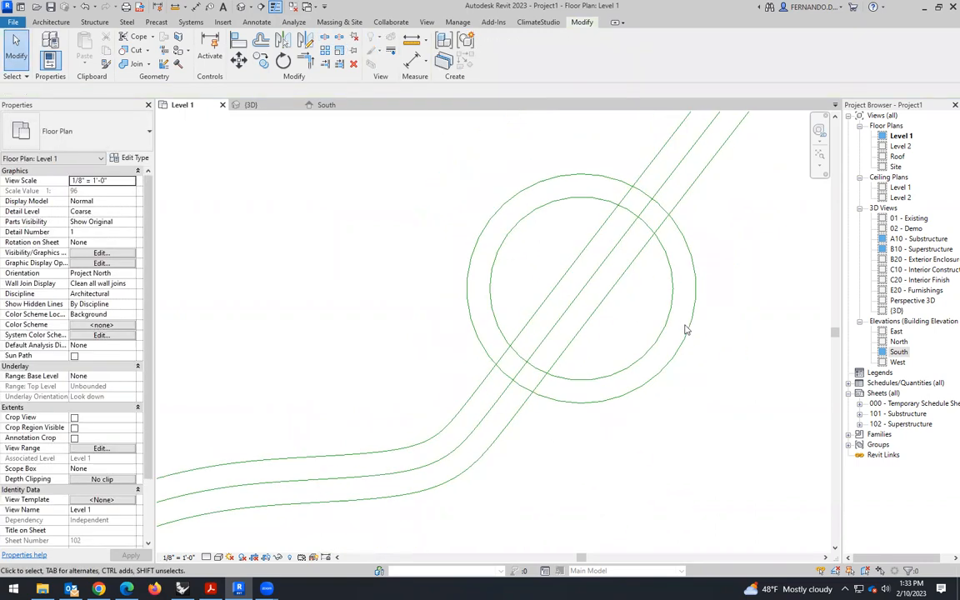
pyautogui.click(326, 42)
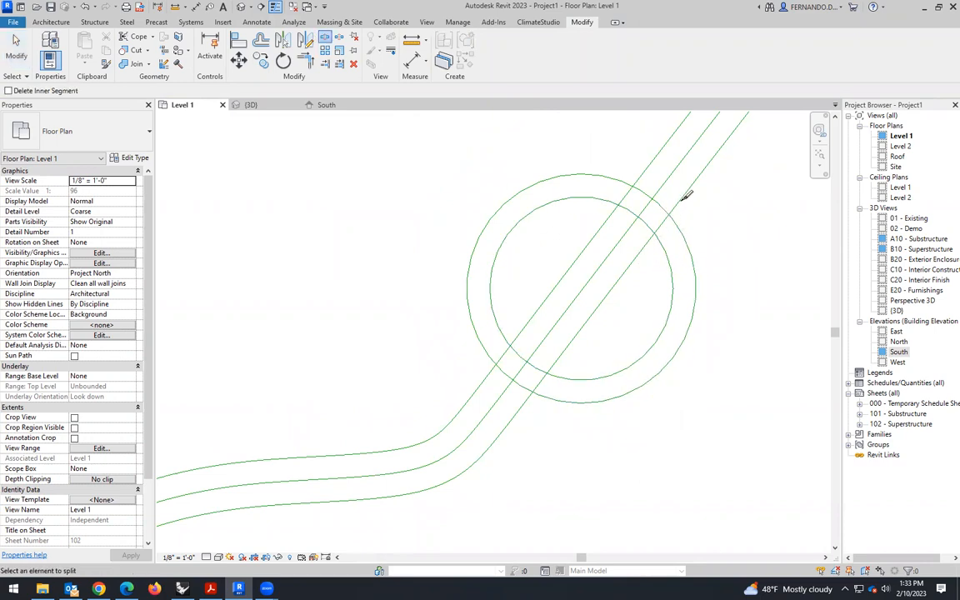
pyautogui.scroll(-3, 550, 336)
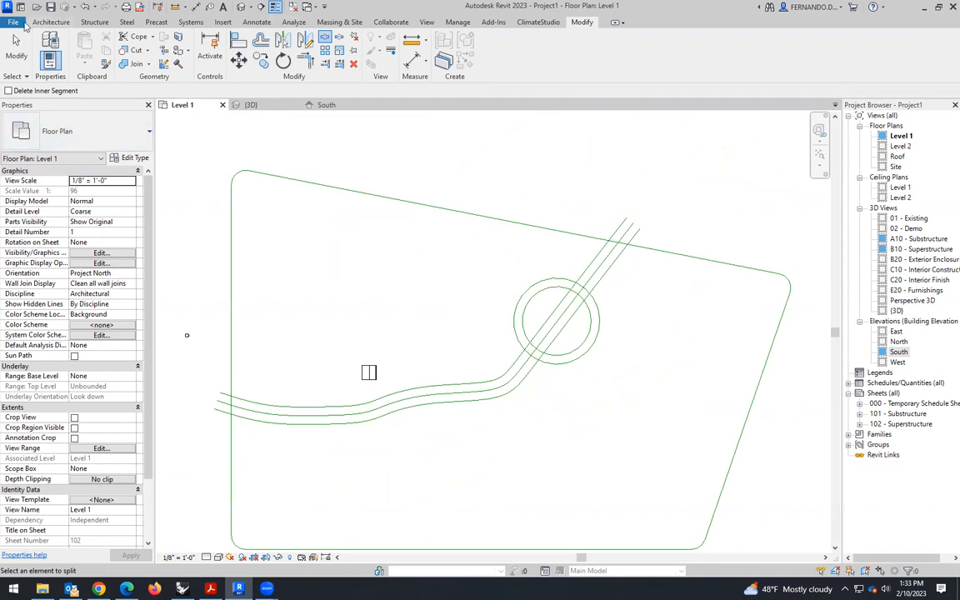
# - Examine in the 3D view how the path lines cross the two concentric circles
pyautogui.click(250, 105)
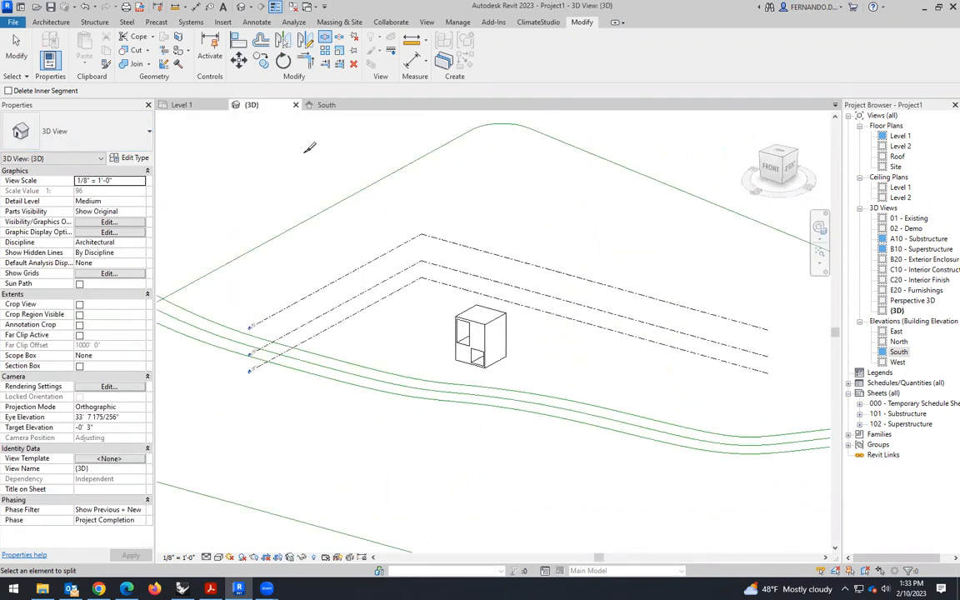
pyautogui.scroll(-2, 365, 195)
pyautogui.click(17, 50)
pyautogui.scroll(-2, 466, 354)
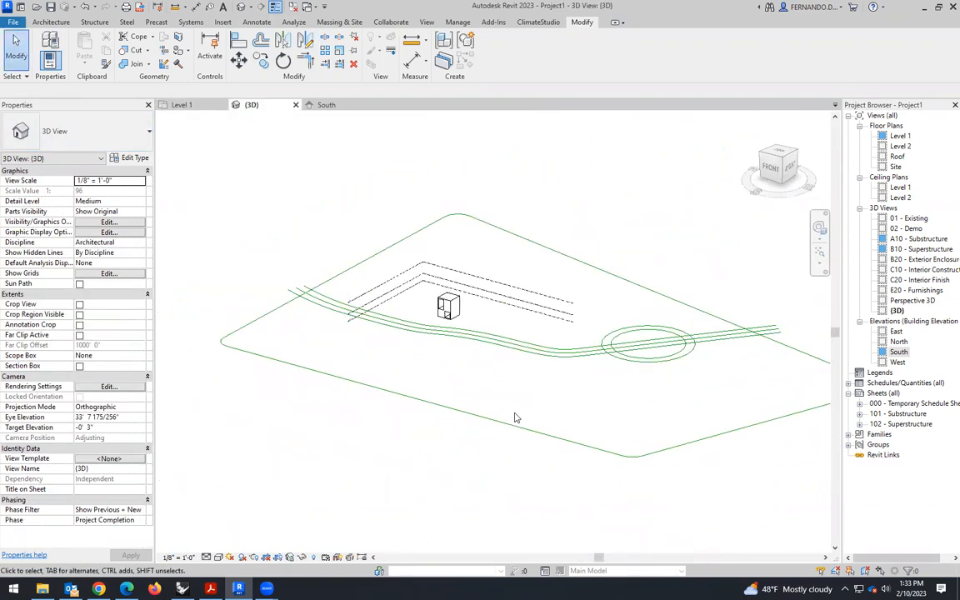
pyautogui.keyDown('shift'); pyautogui.moveTo(548, 408); pyautogui.dragTo(633, 334, button='middle'); pyautogui.keyUp('shift')
pyautogui.scroll(3, 619, 308)
pyautogui.scroll(3, 618, 308)
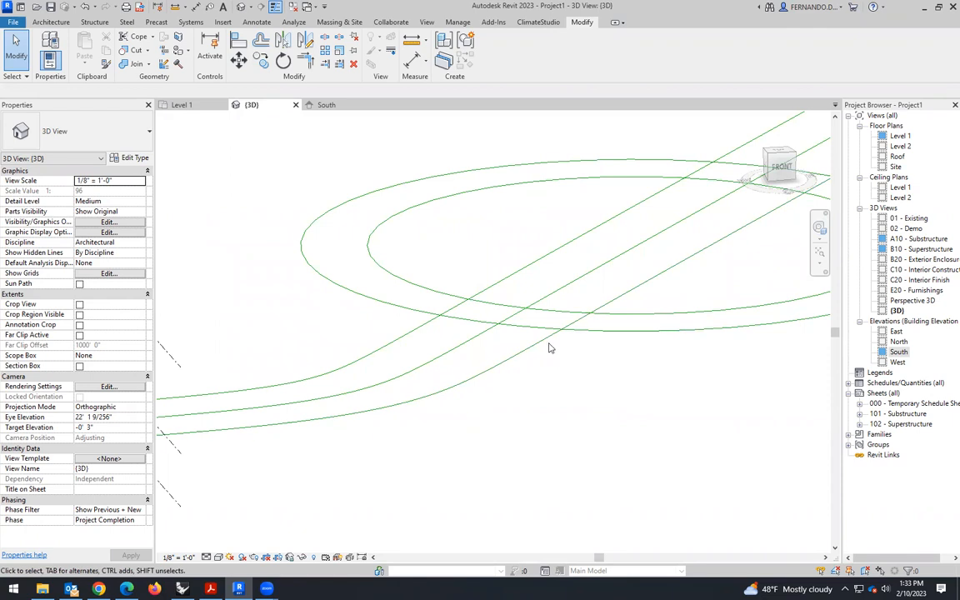
pyautogui.scroll(-2, 521, 317)
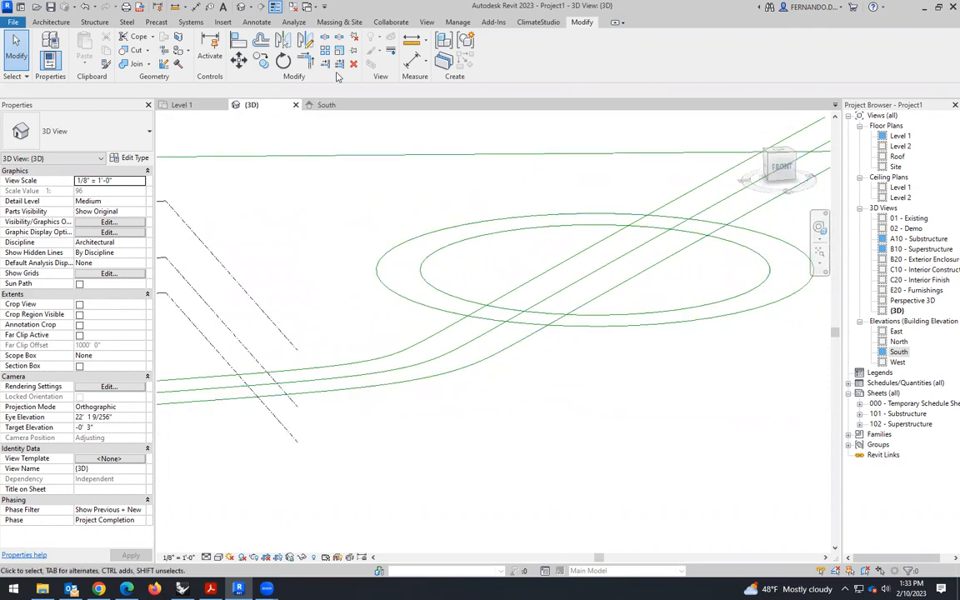
pyautogui.press('s')
pyautogui.press('l')
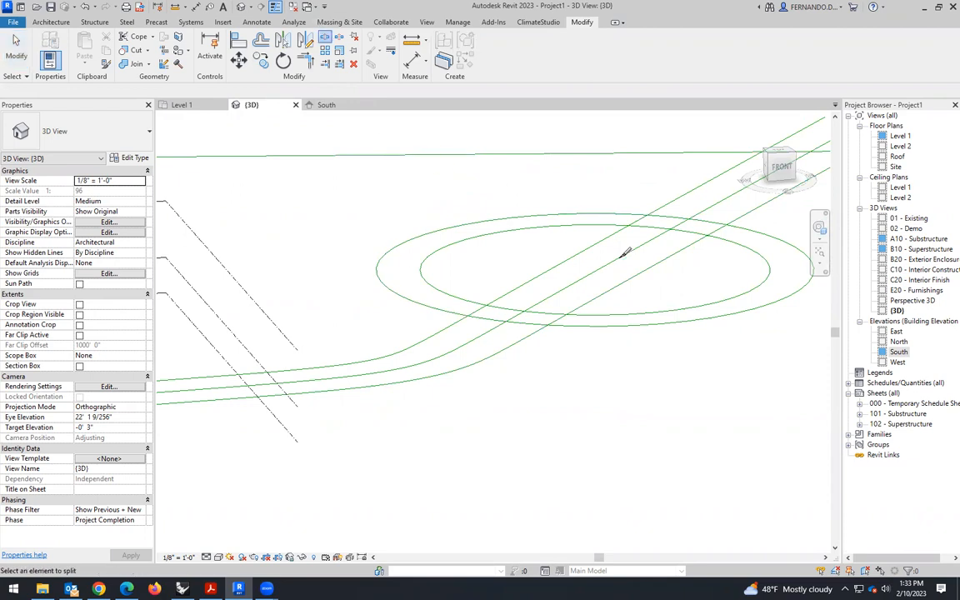
pyautogui.press('Escape')
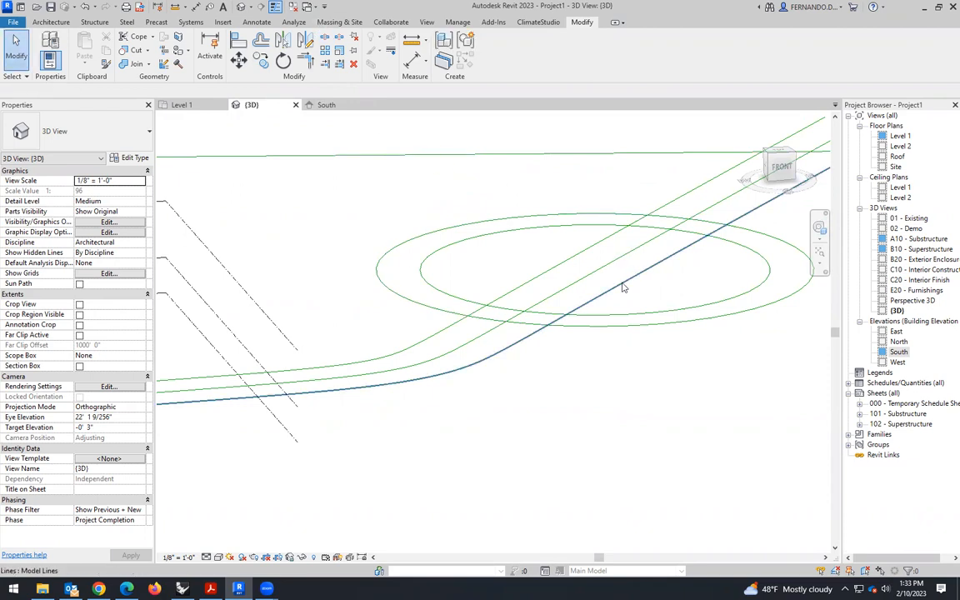
pyautogui.scroll(-3, 539, 348)
pyautogui.scroll(-2, 340, 214)
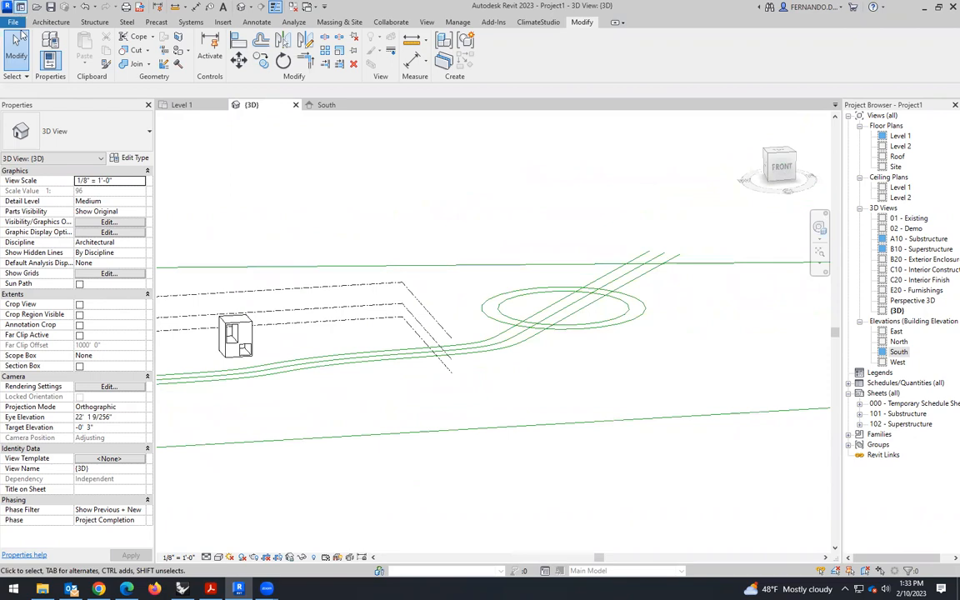
pyautogui.scroll(-2, 517, 300)
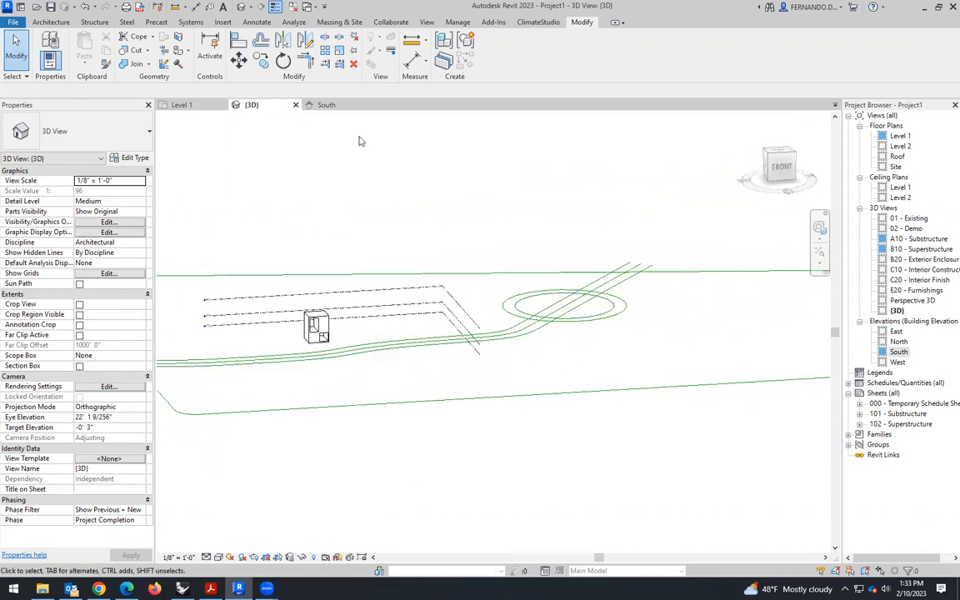
# - In the Level 1 plan, try to fillet the outer circle to the path's lower edge line with a 20' radius arc
pyautogui.click(185, 105)
pyautogui.scroll(4, 584, 342)
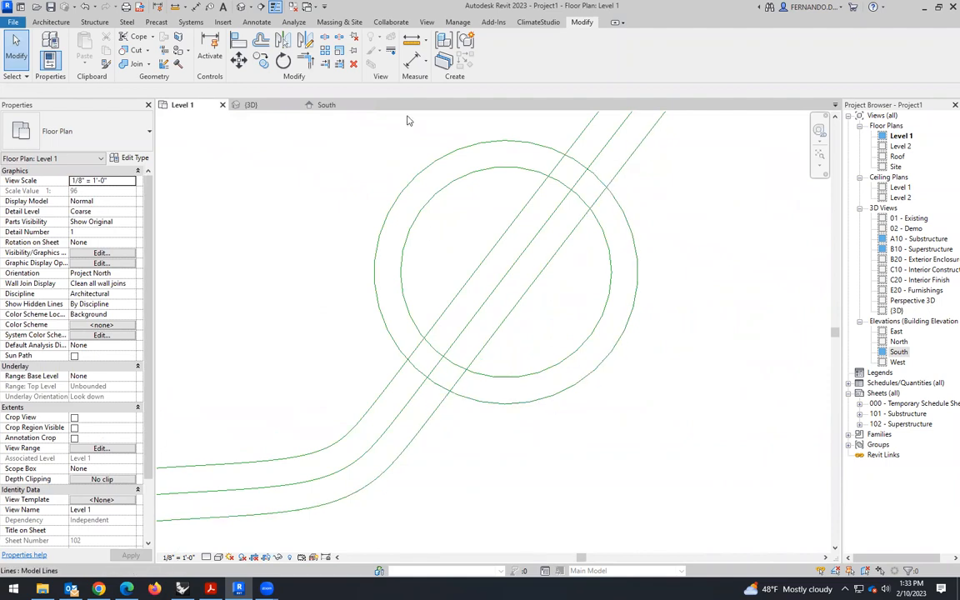
pyautogui.click(446, 387)
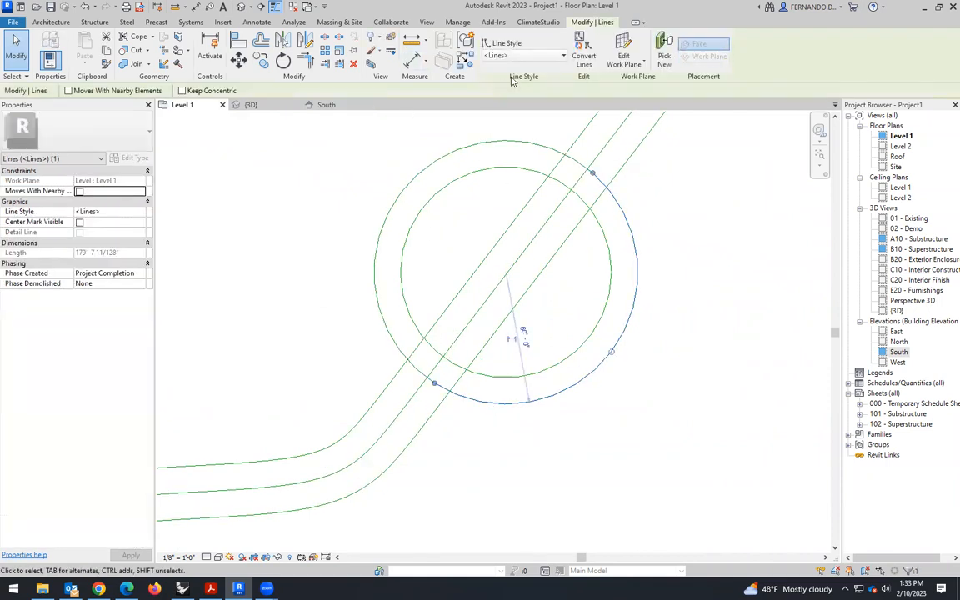
pyautogui.click(48, 22)
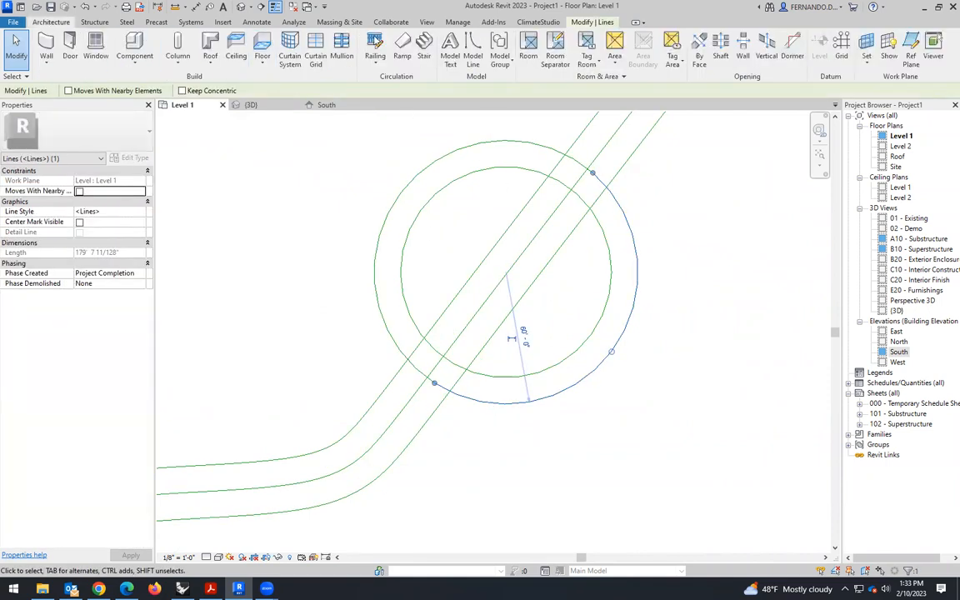
pyautogui.click(426, 46)
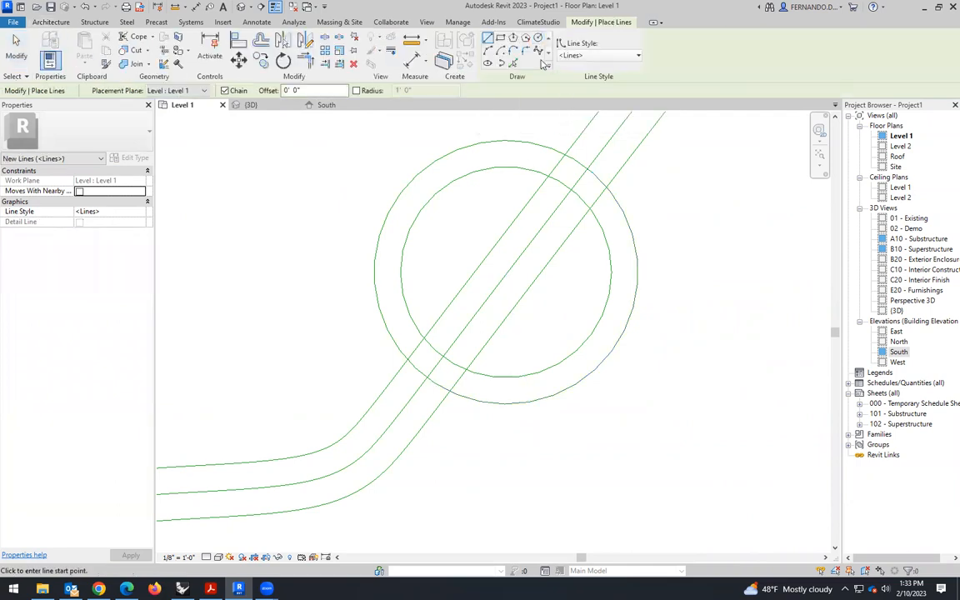
pyautogui.click(526, 52)
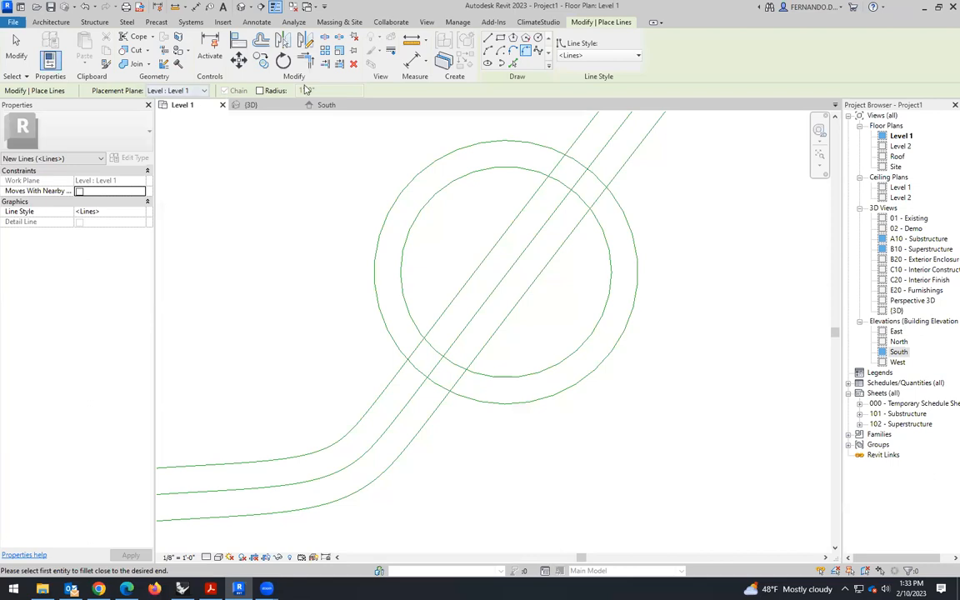
pyautogui.click(261, 91)
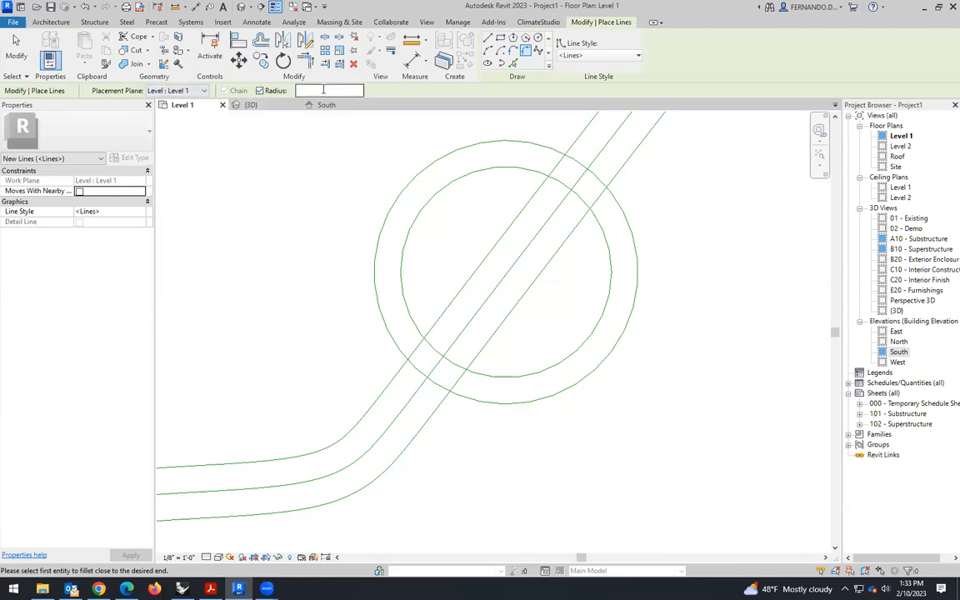
pyautogui.write('20\' 0"')
pyautogui.click(489, 405)
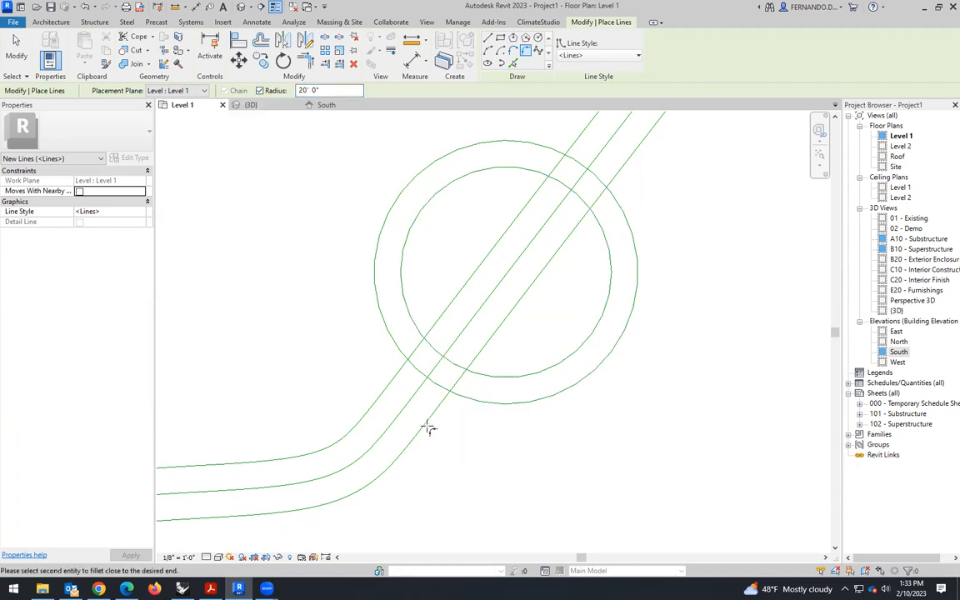
pyautogui.scroll(-2, 467, 396)
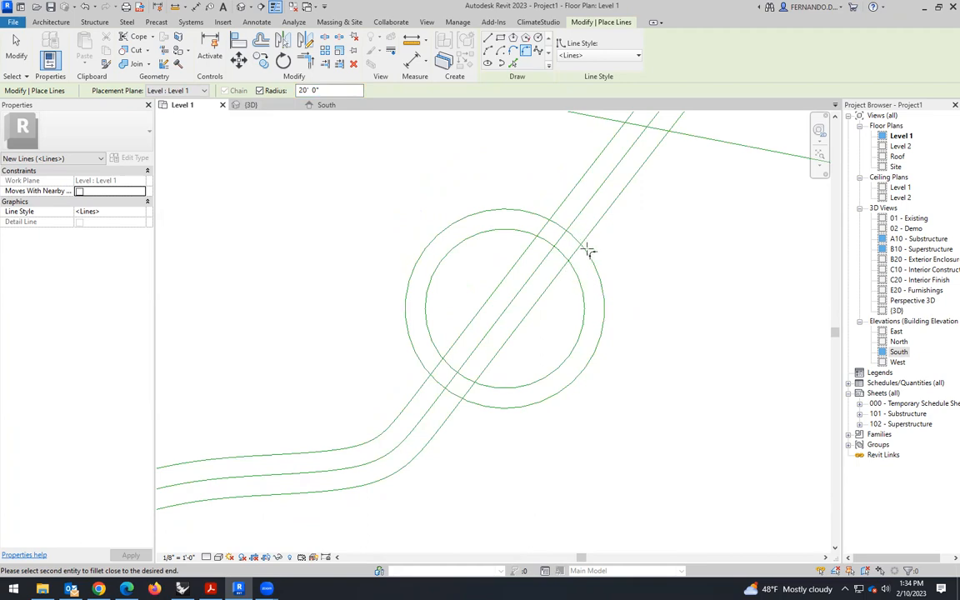
pyautogui.press('Escape')
pyautogui.press('Escape')
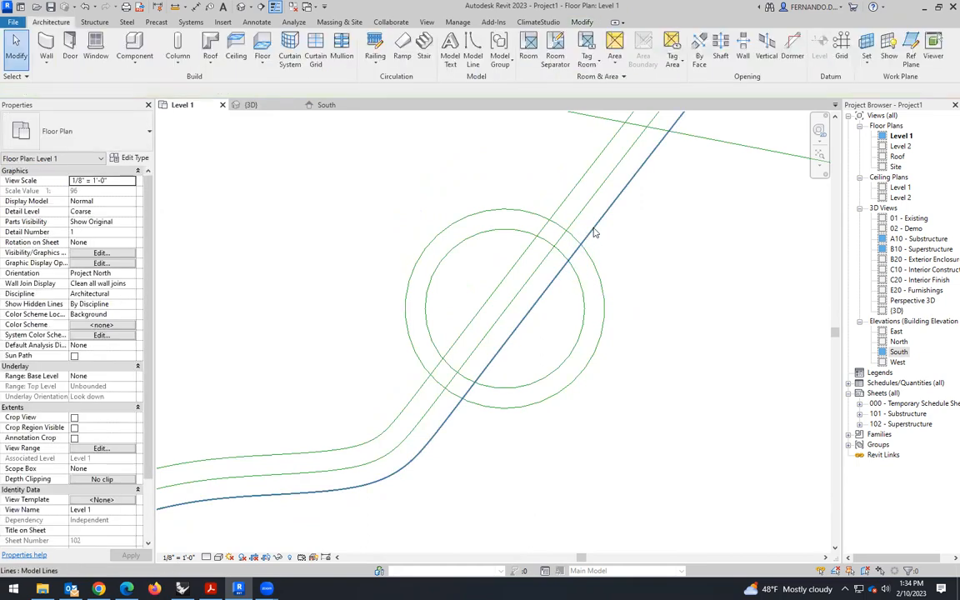
# - Try to shorten the path's lower edge line by pulling its upper end back to just below the circles
pyautogui.click(592, 232)
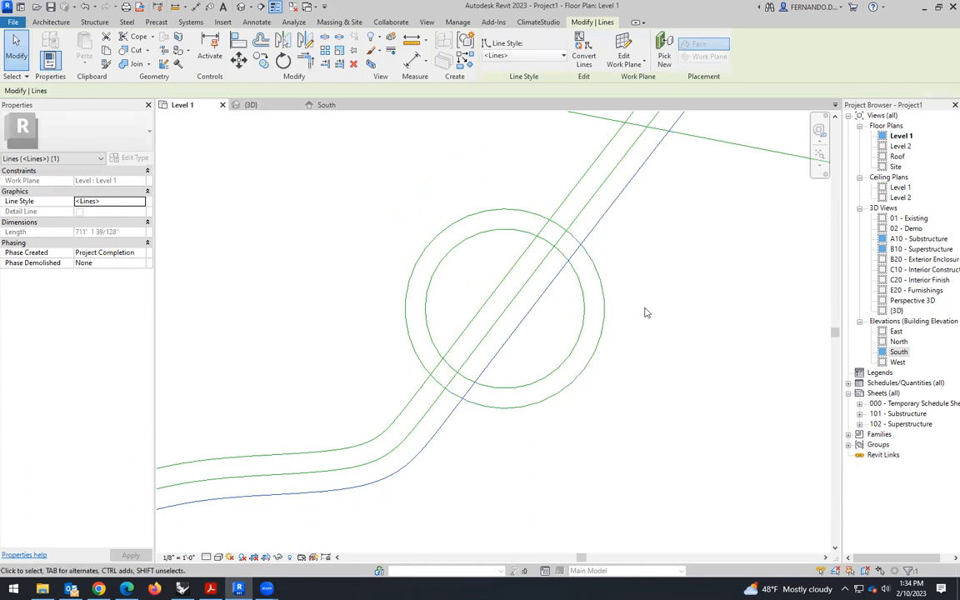
pyautogui.scroll(-2, 642, 315)
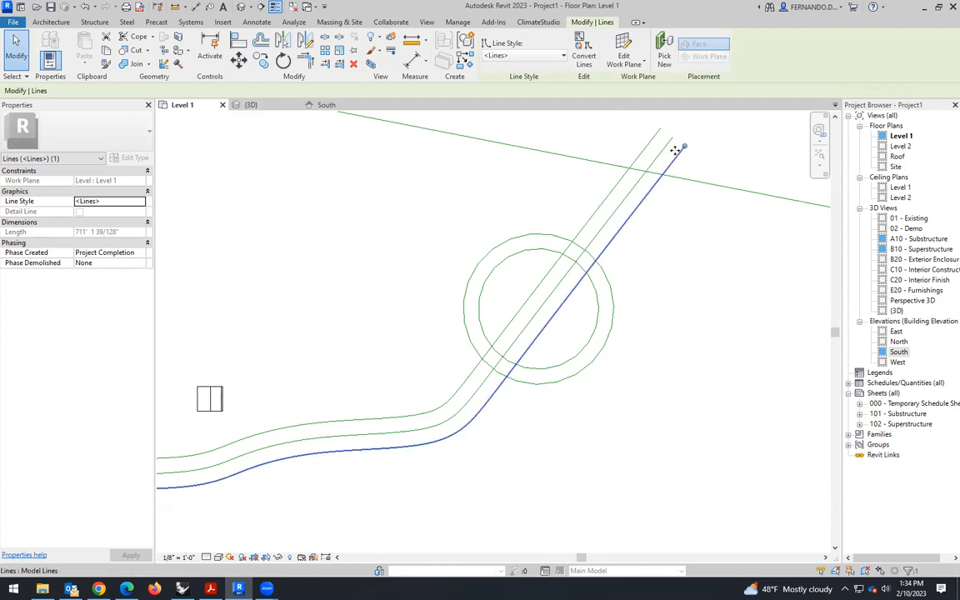
pyautogui.moveTo(684, 146); pyautogui.dragTo(500, 404)
pyautogui.click(530, 443)
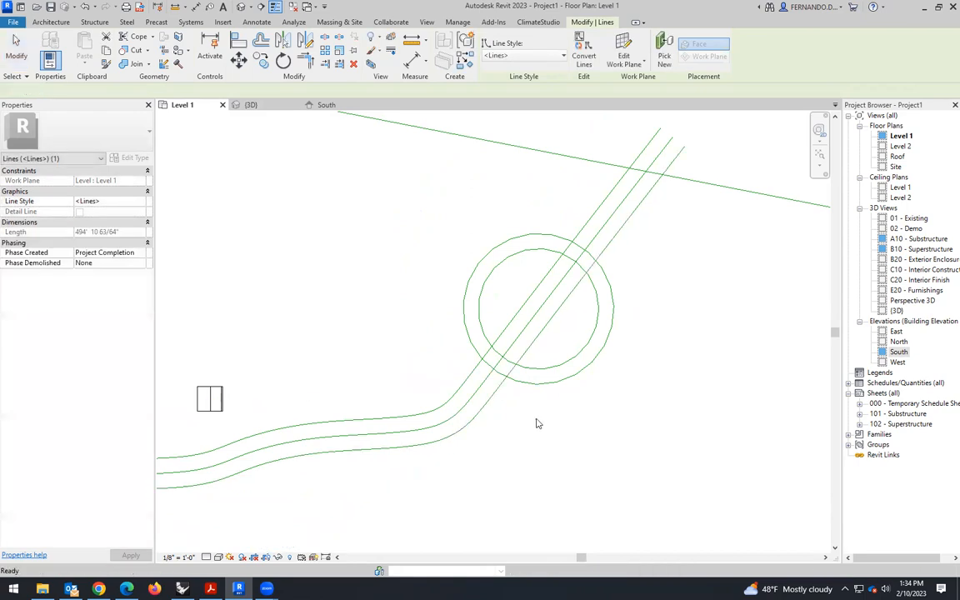
pyautogui.click(518, 382)
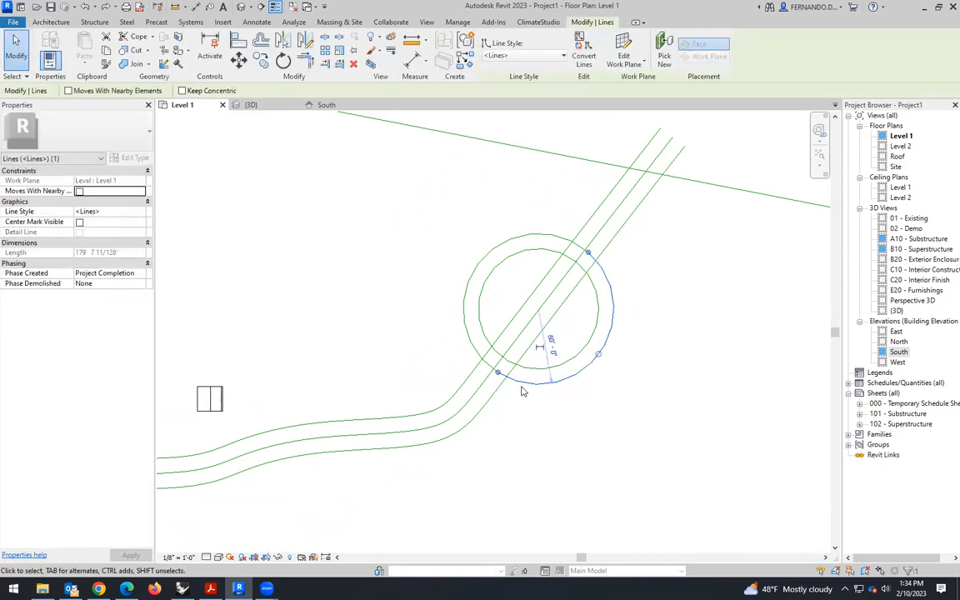
pyautogui.click(488, 414)
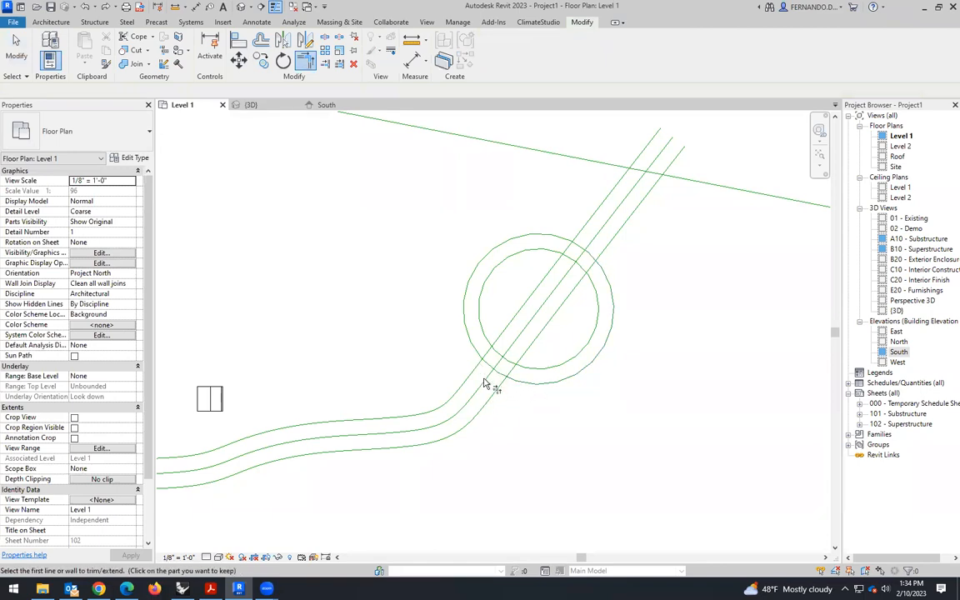
pyautogui.press('Escape')
pyautogui.scroll(-3, 590, 342)
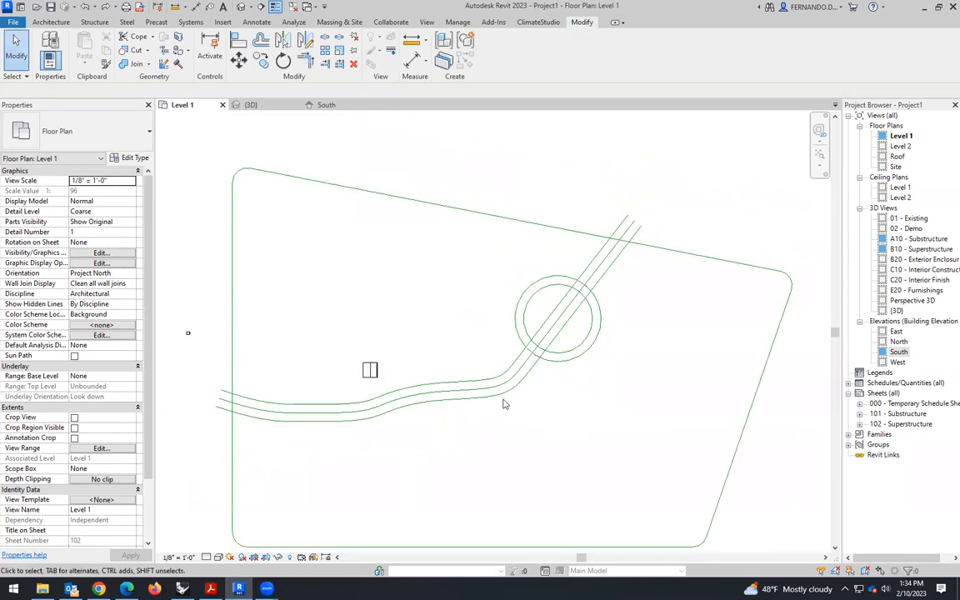
# - Draw a straight model line continuing the path's lower edge line beyond the site outline, and split it near its middle
pyautogui.click(498, 391)
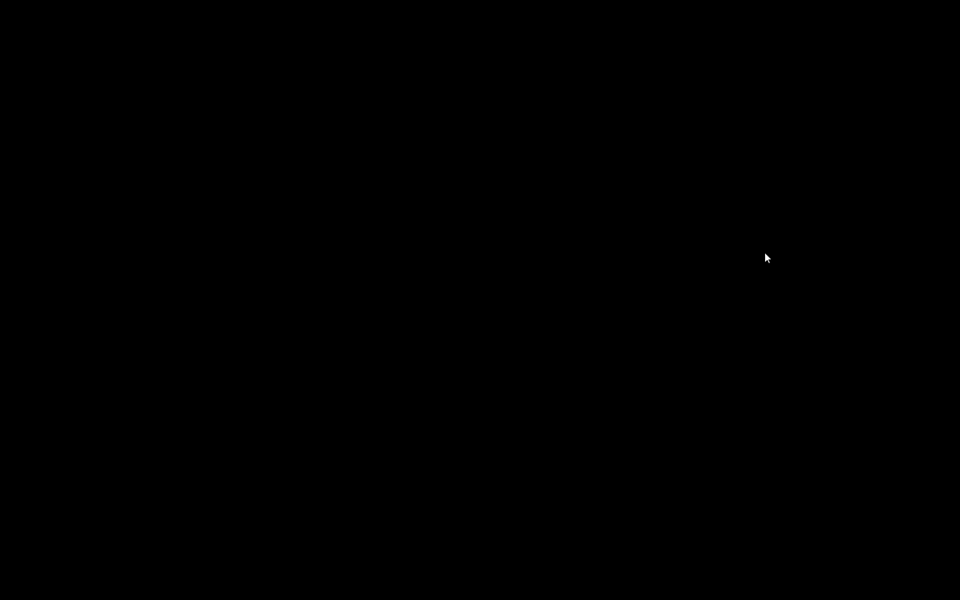
pyautogui.press('l')
pyautogui.press('i')
pyautogui.scroll(2, 658, 266)
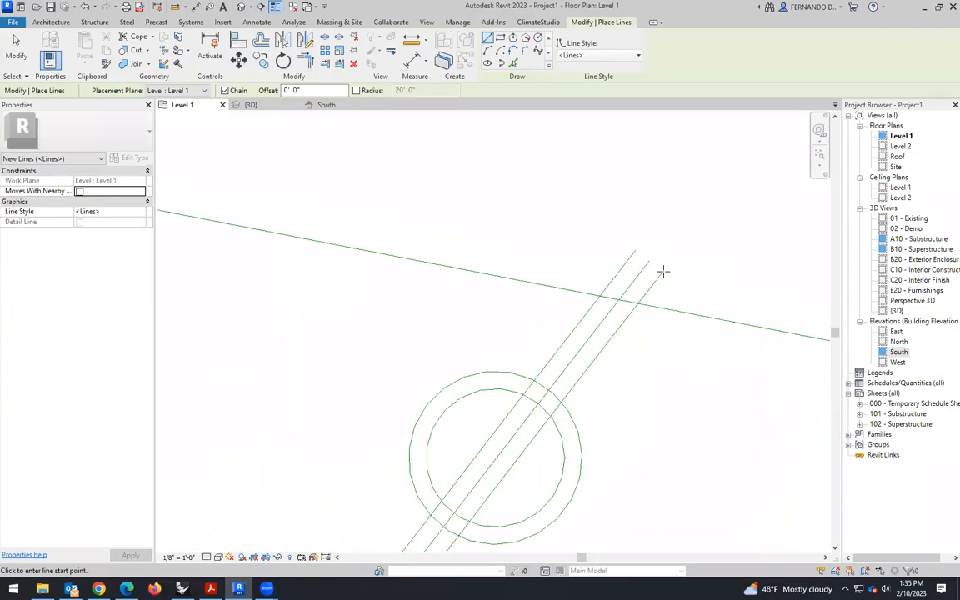
pyautogui.scroll(-3, 421, 188)
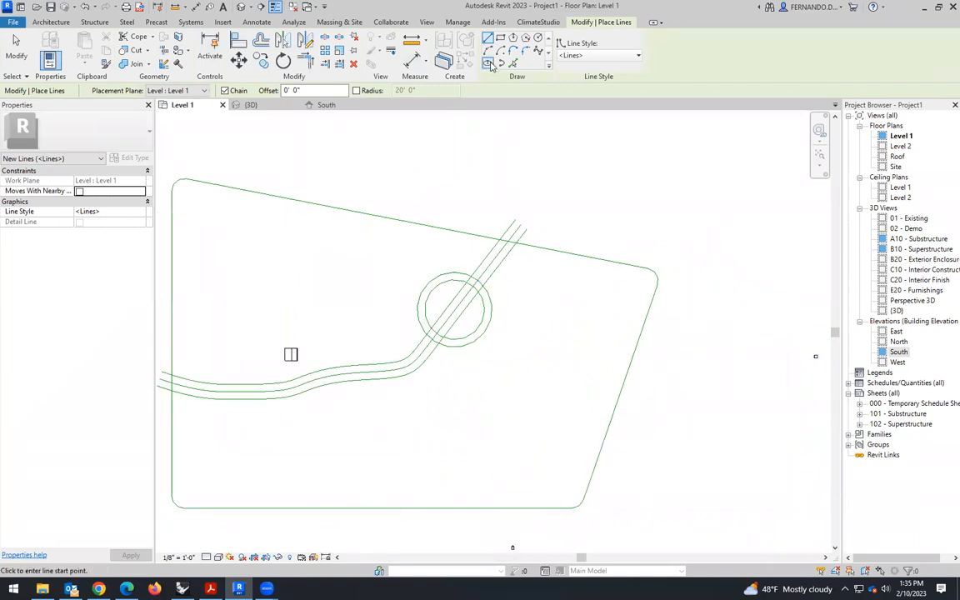
pyautogui.click(527, 228)
pyautogui.click(575, 172)
pyautogui.press('Escape')
pyautogui.press('Escape')
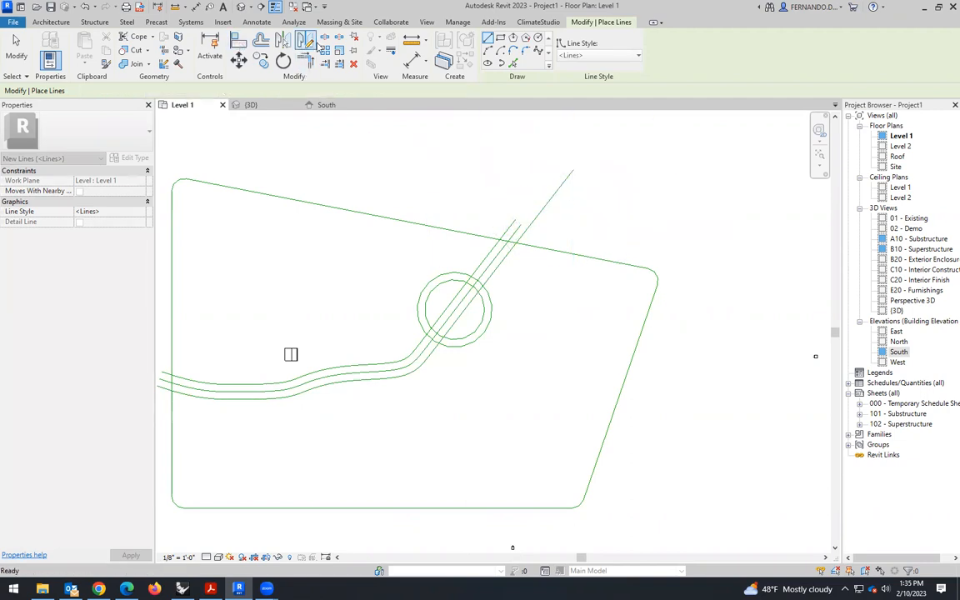
pyautogui.click(546, 204)
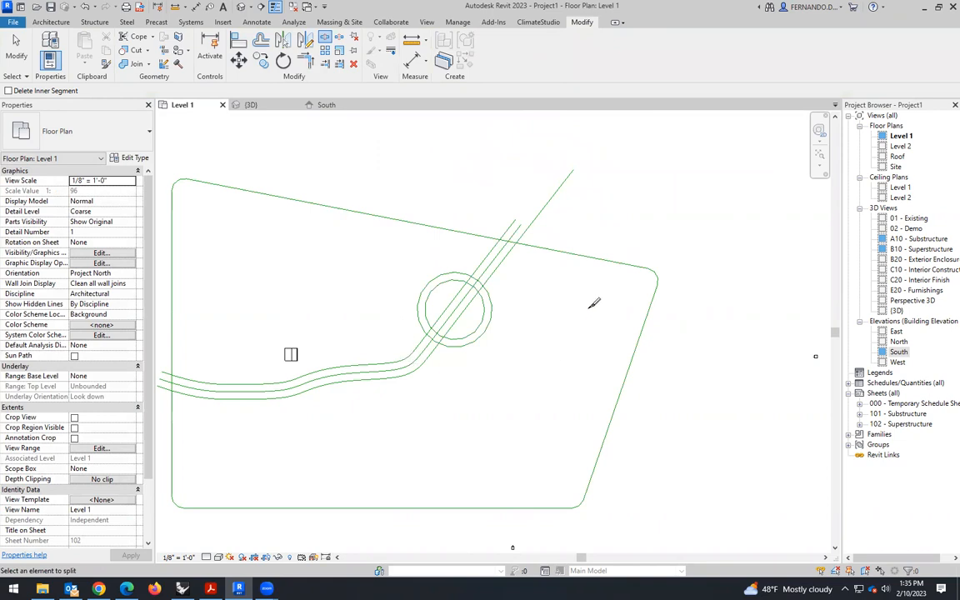
pyautogui.press('Escape')
pyautogui.press('Escape')
# - Delete the three parallel curving path lines that run through the circles
pyautogui.click(492, 272)
pyautogui.press('Delete')
pyautogui.click(487, 271)
pyautogui.press('Delete')
pyautogui.click(481, 264)
pyautogui.press('Delete')
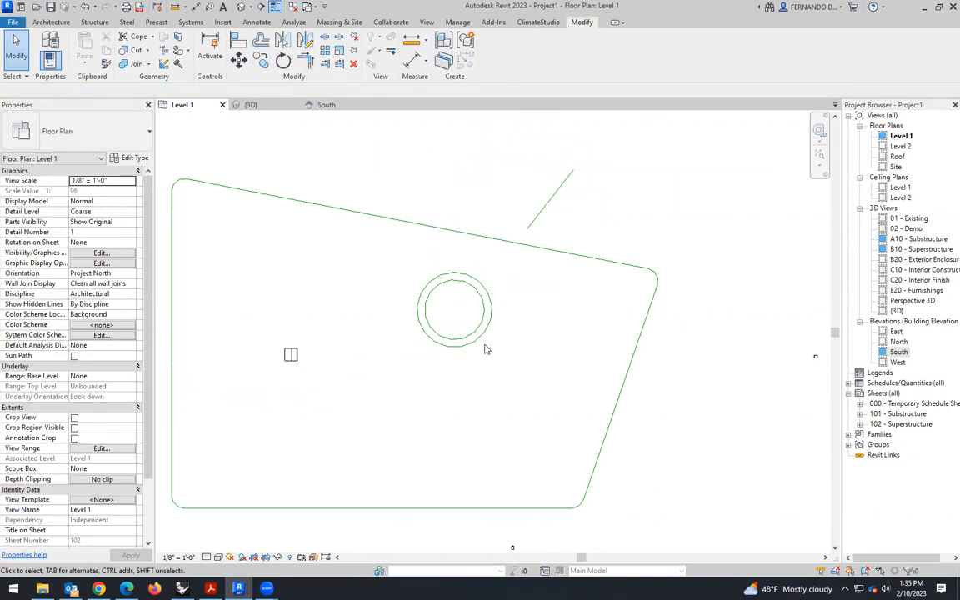
# - Draw a model-line spline from outside the site's left edge, dipping below the box and ending just below the concentric circles
pyautogui.scroll(1, 425, 354)
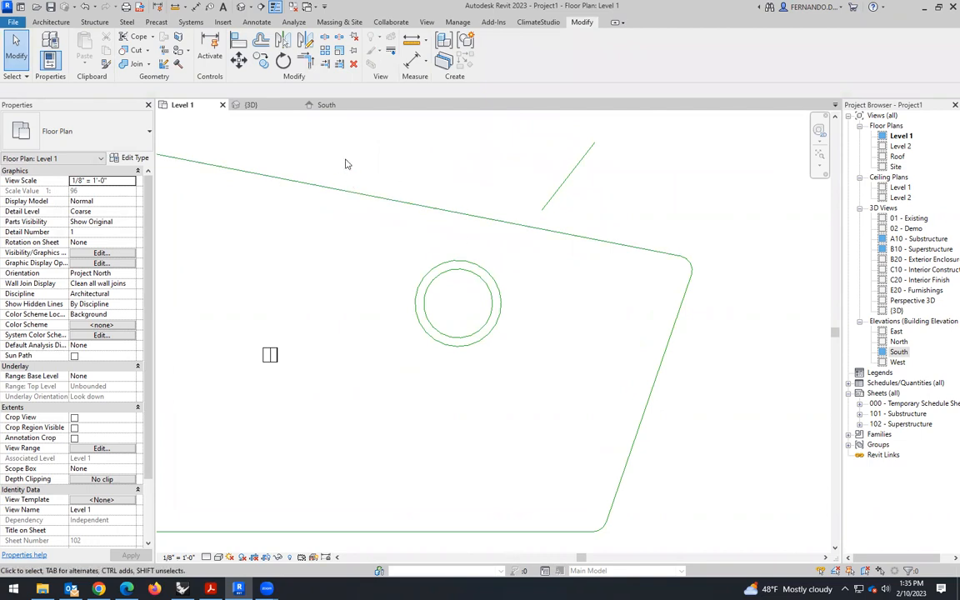
pyautogui.click(47, 22)
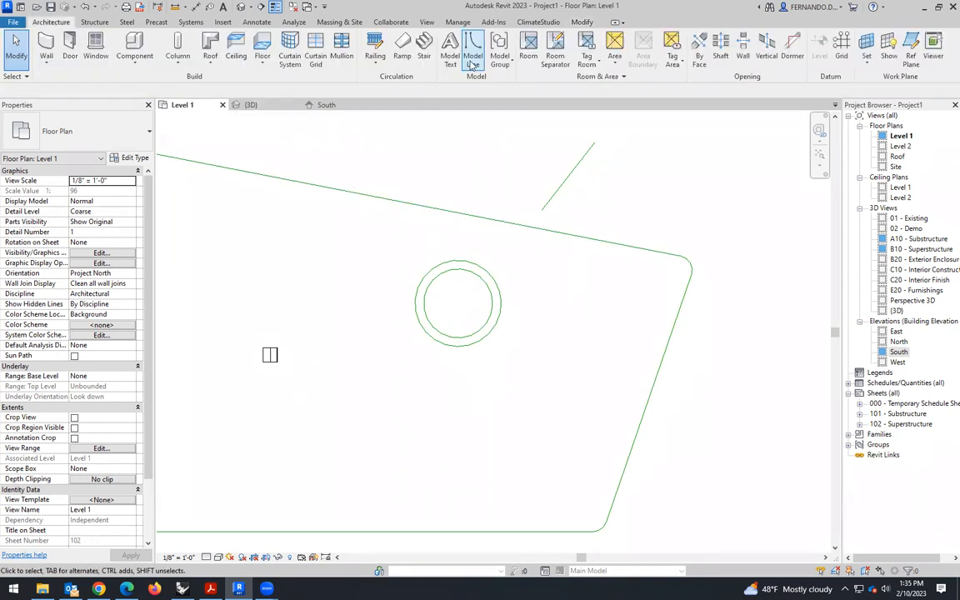
pyautogui.click(426, 48)
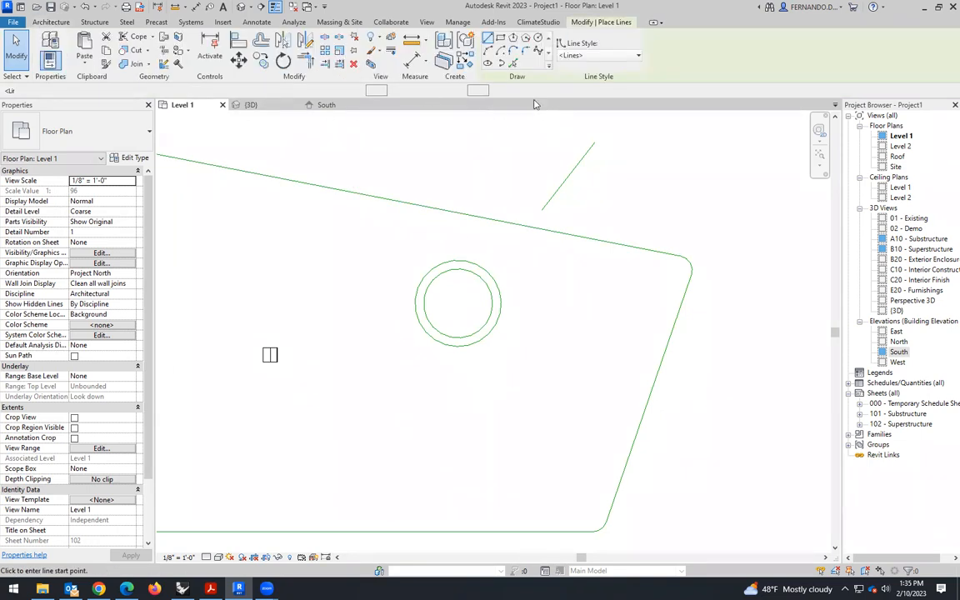
pyautogui.click(538, 51)
pyautogui.scroll(-1, 631, 351)
pyautogui.click(235, 342)
pyautogui.click(267, 348)
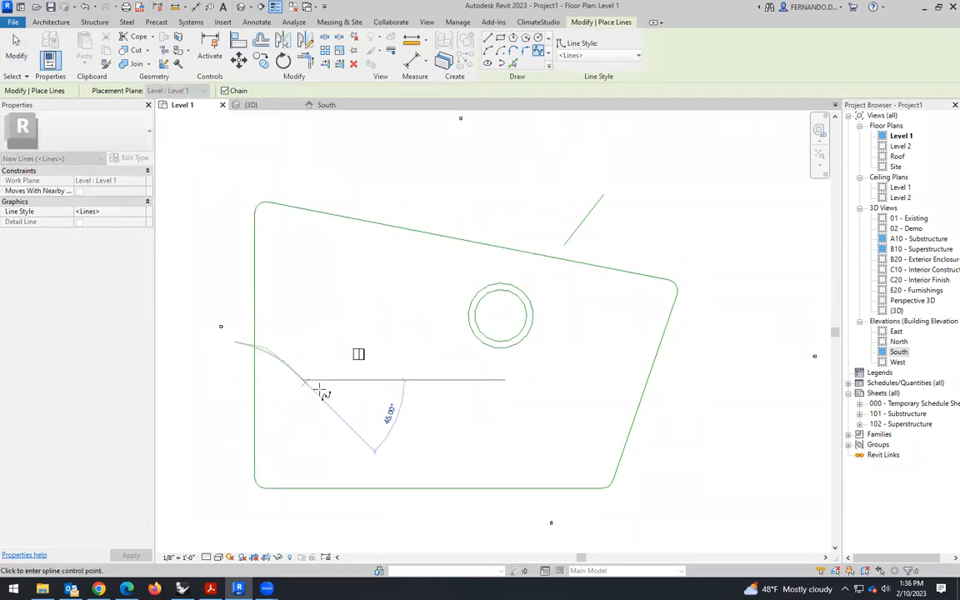
pyautogui.click(358, 398)
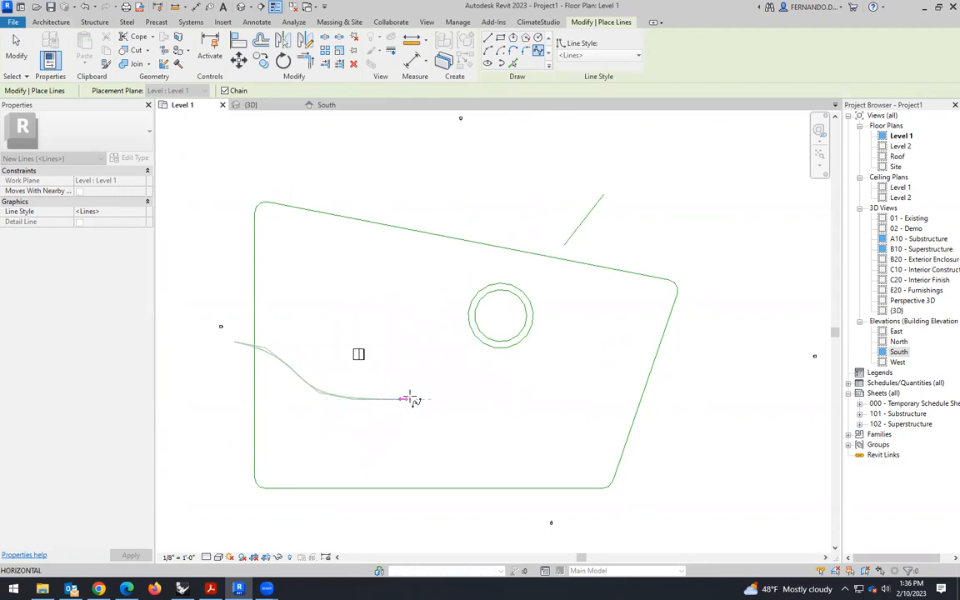
pyautogui.click(433, 391)
pyautogui.click(470, 358)
pyautogui.scroll(1, 470, 359)
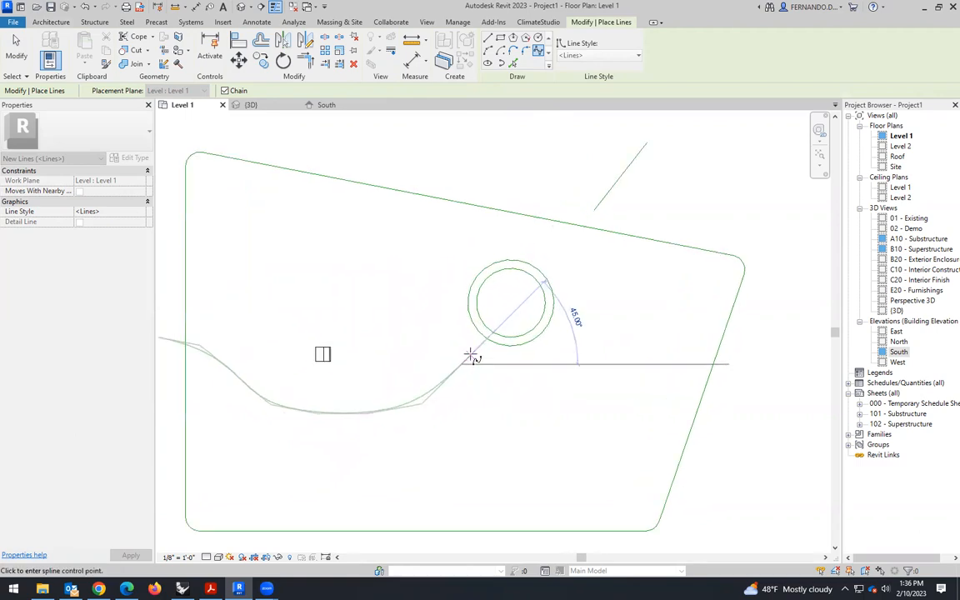
pyautogui.press('Escape')
pyautogui.press('Escape')
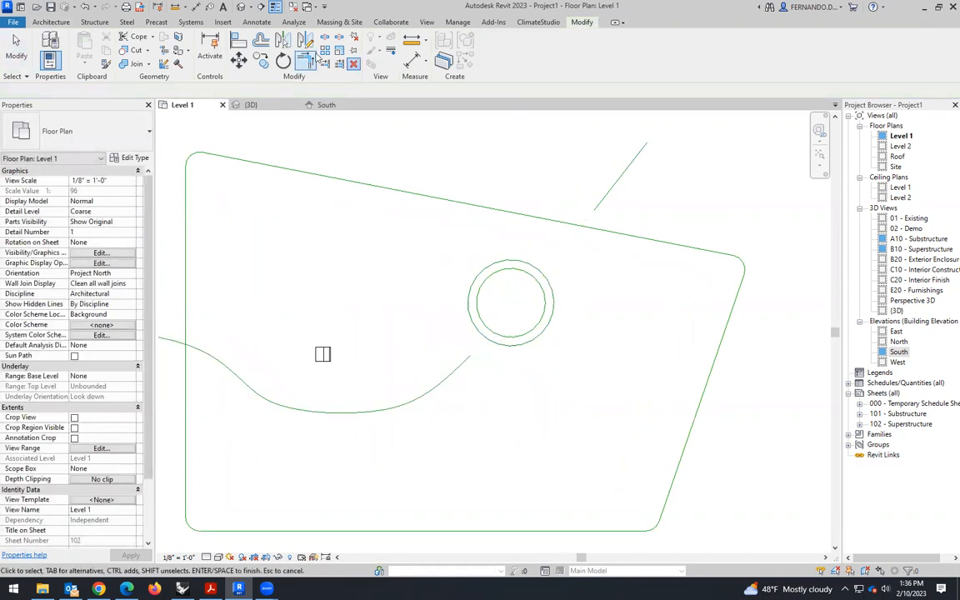
# - Draw a model line about 266' long at 54° from the spline's end, through the circles and past the site's upper edge
pyautogui.click(13, 22)
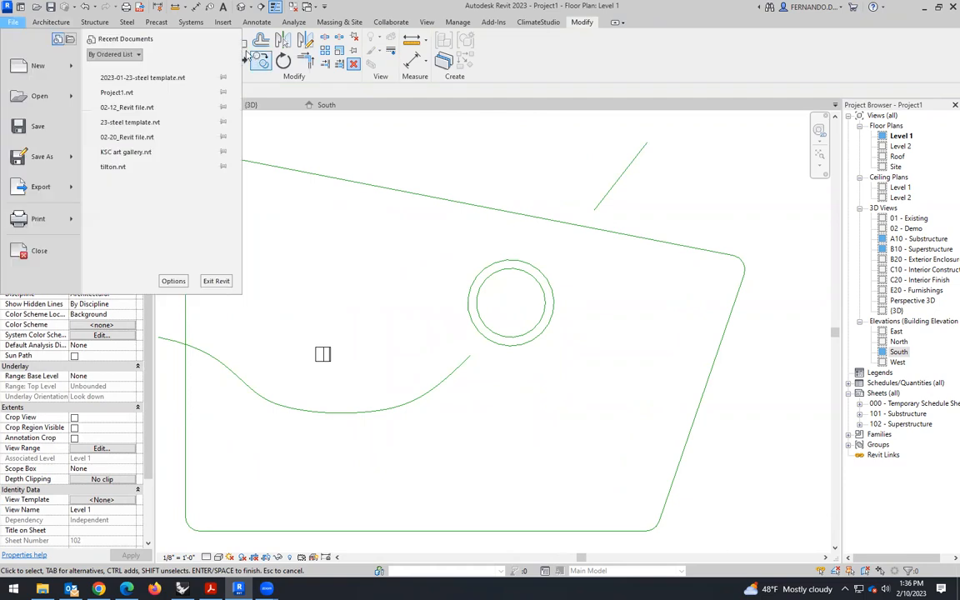
pyautogui.click(571, 55)
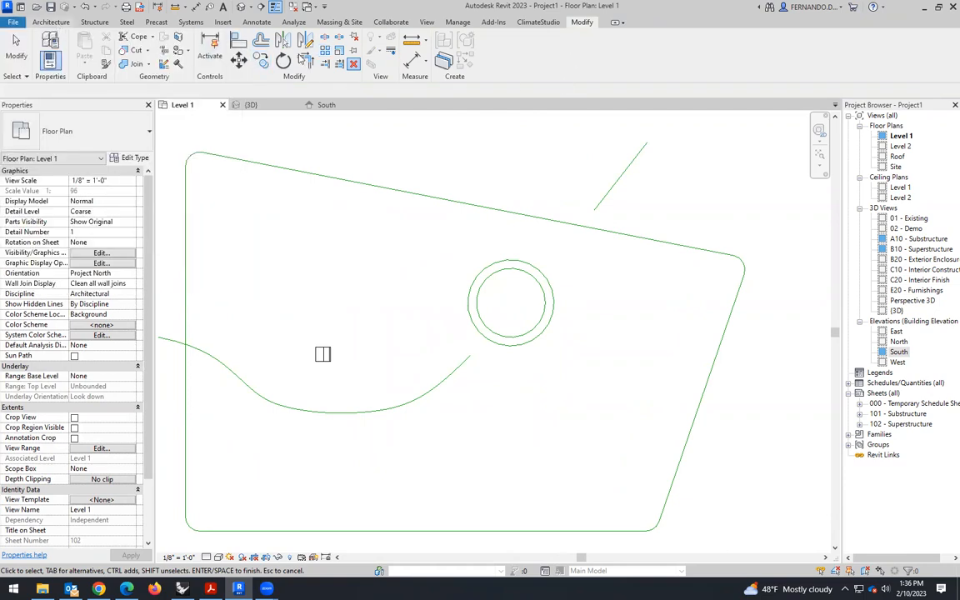
pyautogui.click(51, 21)
pyautogui.click(477, 52)
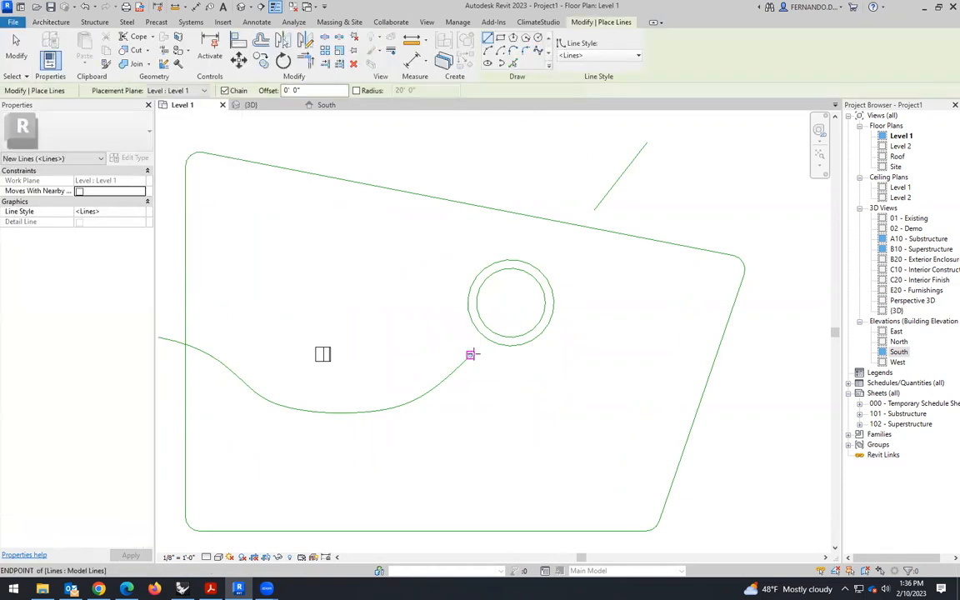
pyautogui.click(471, 354)
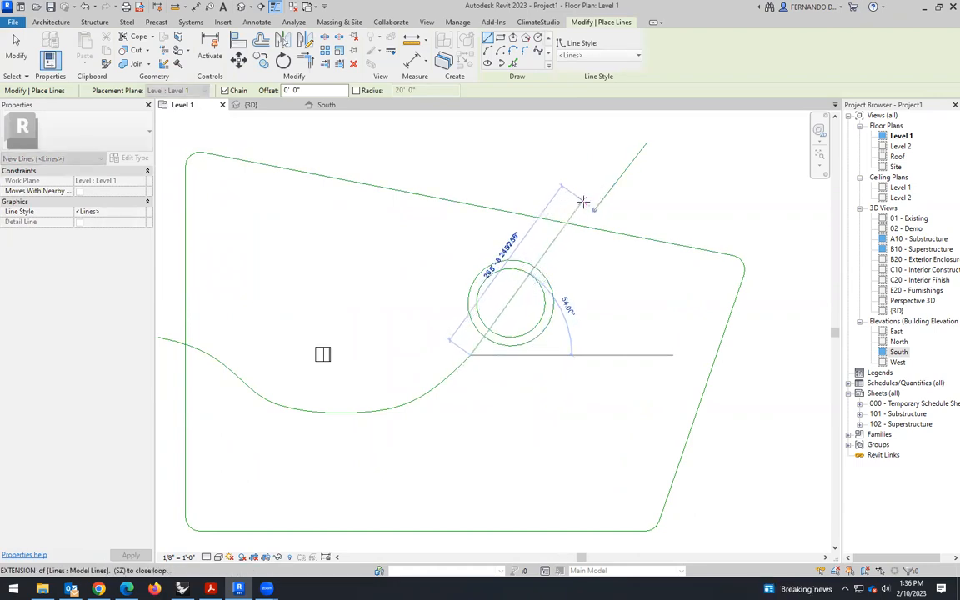
pyautogui.click(583, 203)
pyautogui.press('Escape')
pyautogui.press('Escape')
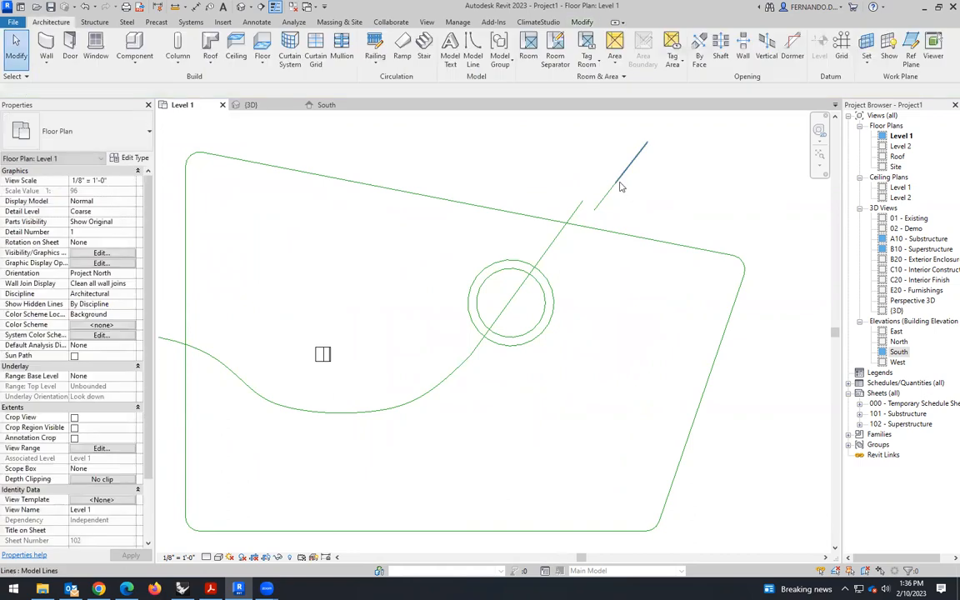
# - Delete the leftover line pieces beyond the site's upper edge, beside the diagonal line's outer end
pyautogui.click(620, 186)
pyautogui.press('Delete')
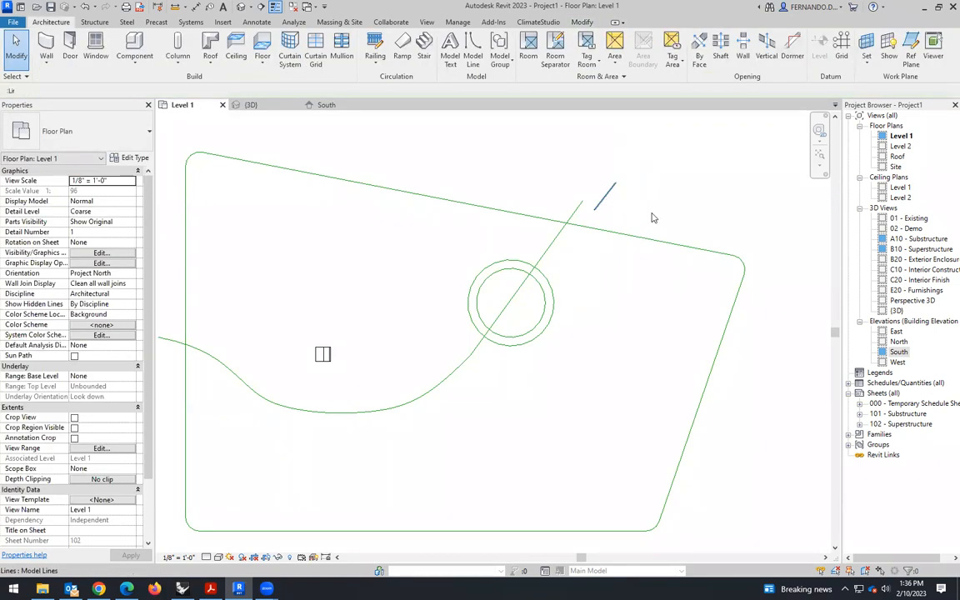
pyautogui.scroll(5, 471, 357)
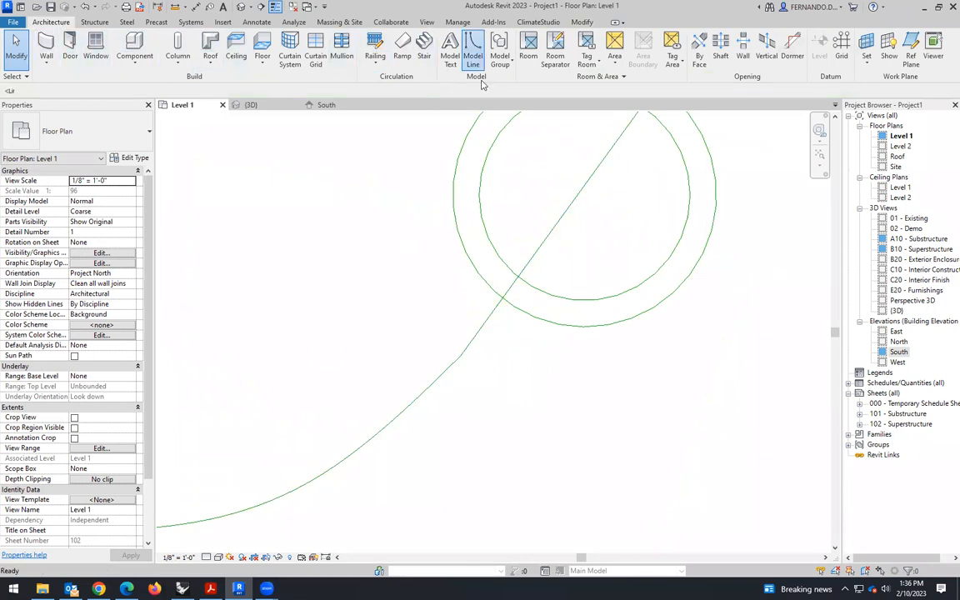
pyautogui.click(472, 52)
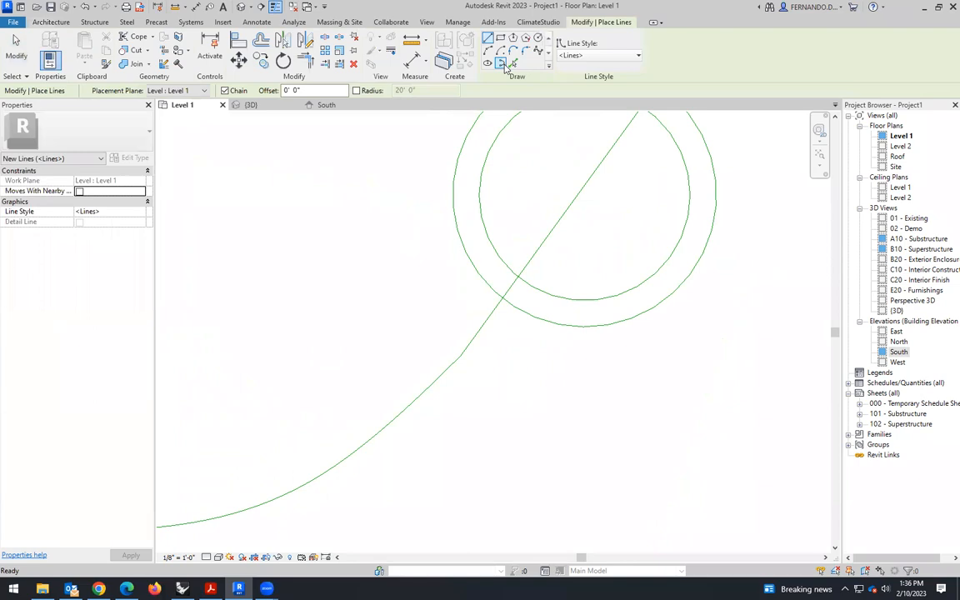
pyautogui.click(524, 51)
pyautogui.click(498, 314)
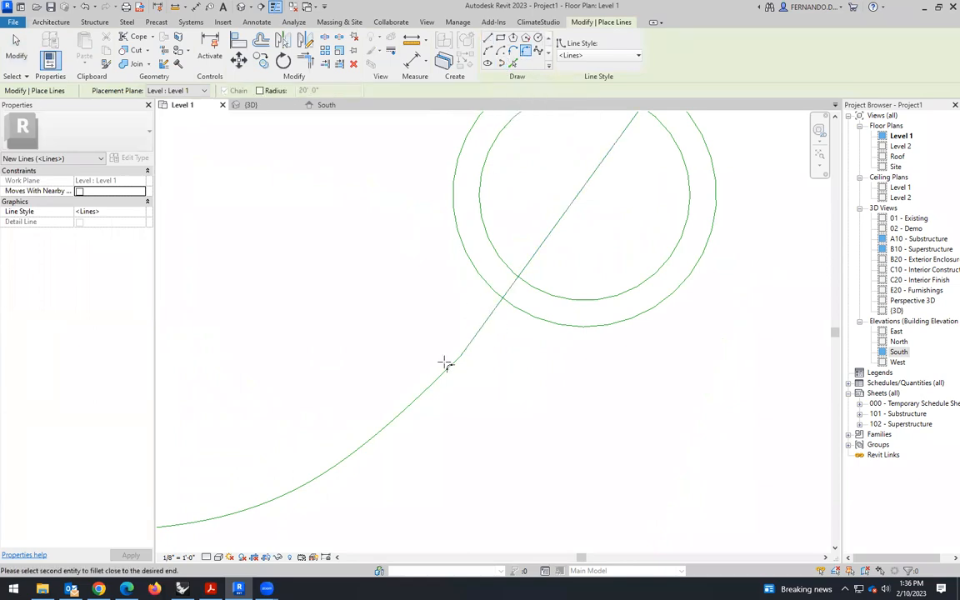
pyautogui.scroll(-2, 426, 394)
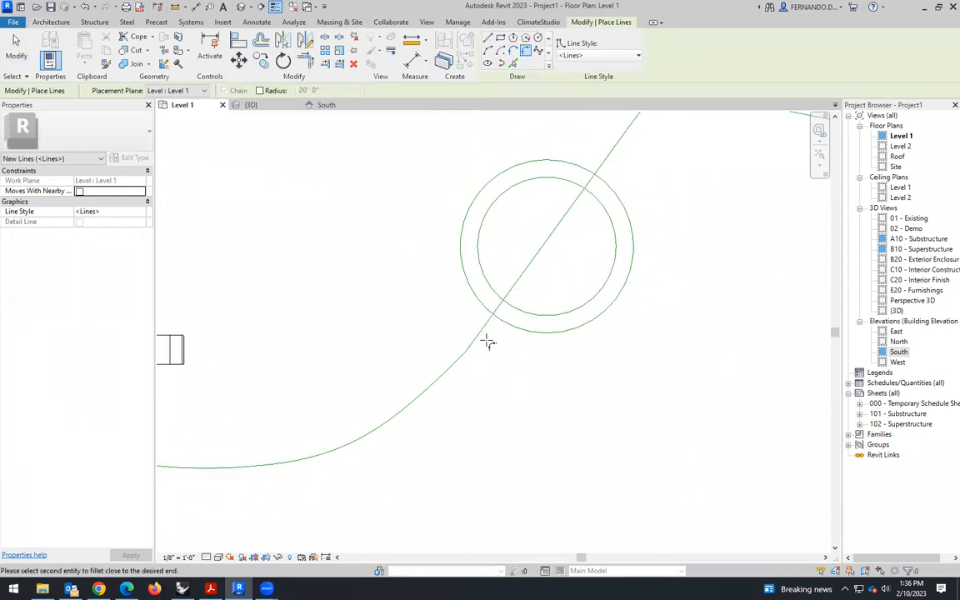
pyautogui.press('Escape')
pyautogui.press('Escape')
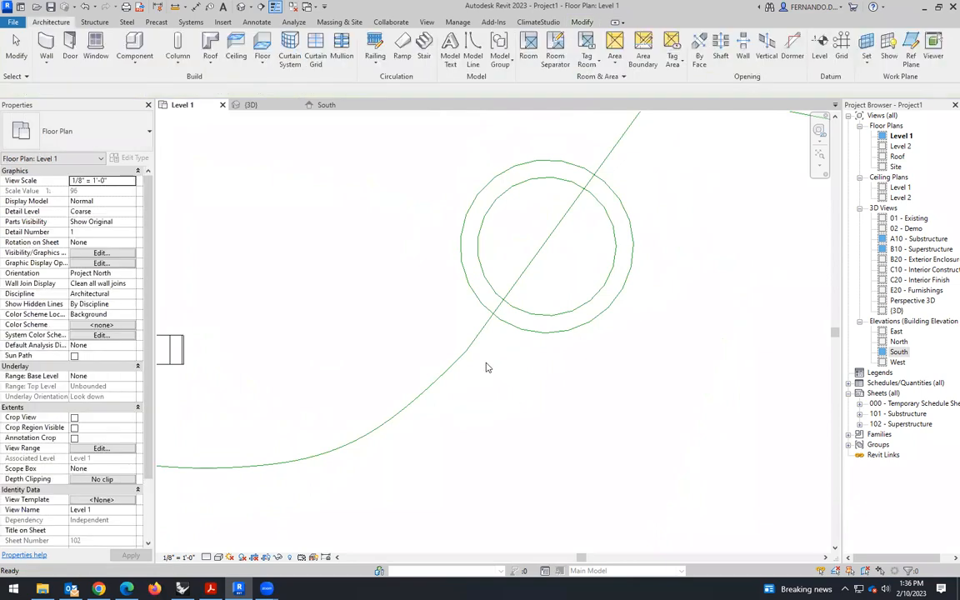
# - Offset copies of the curving spline and its straight diagonal extension 12' to both sides
pyautogui.scroll(-1, 455, 362)
pyautogui.scroll(-3, 493, 393)
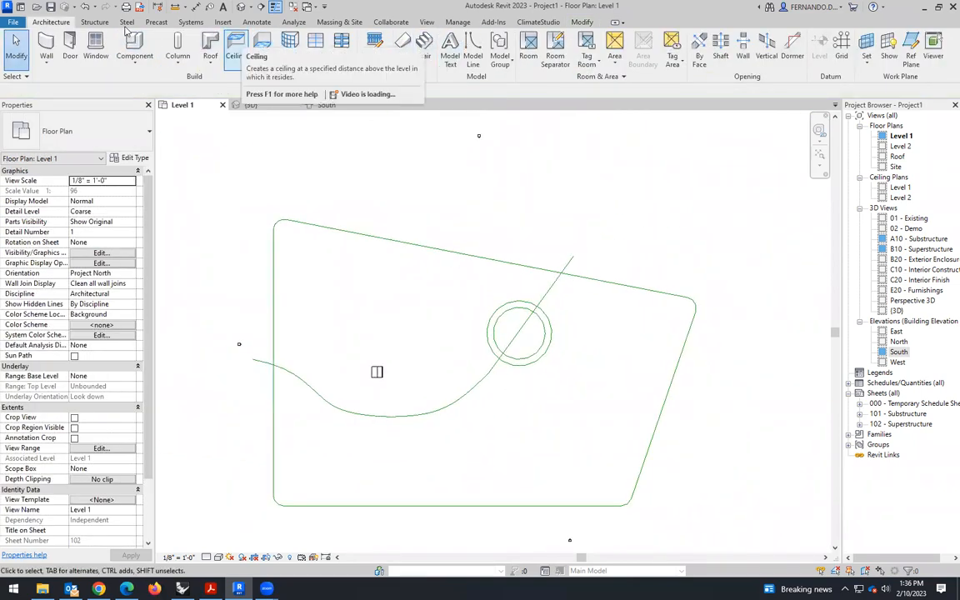
pyautogui.click(549, 295)
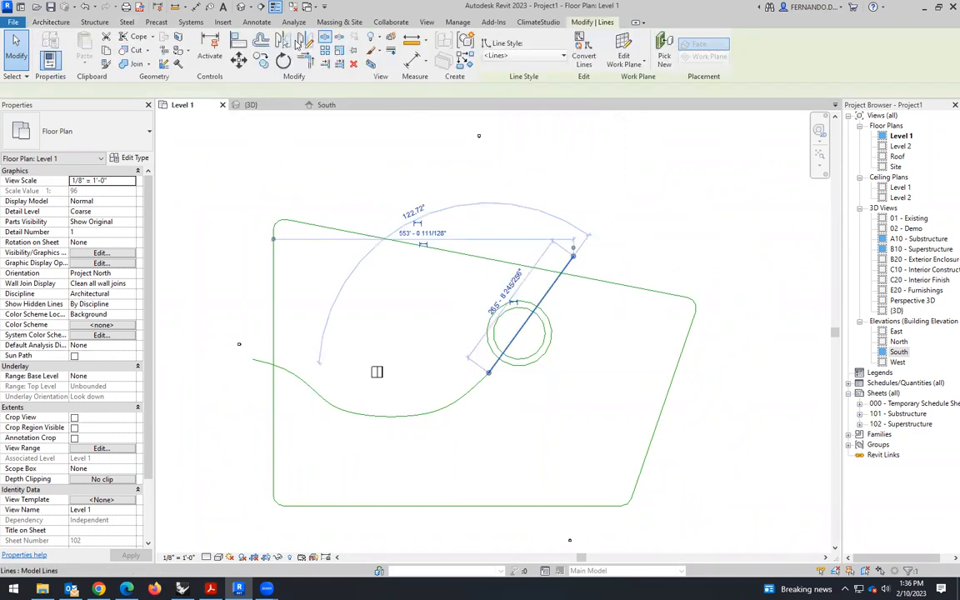
pyautogui.press('o')
pyautogui.press('f')
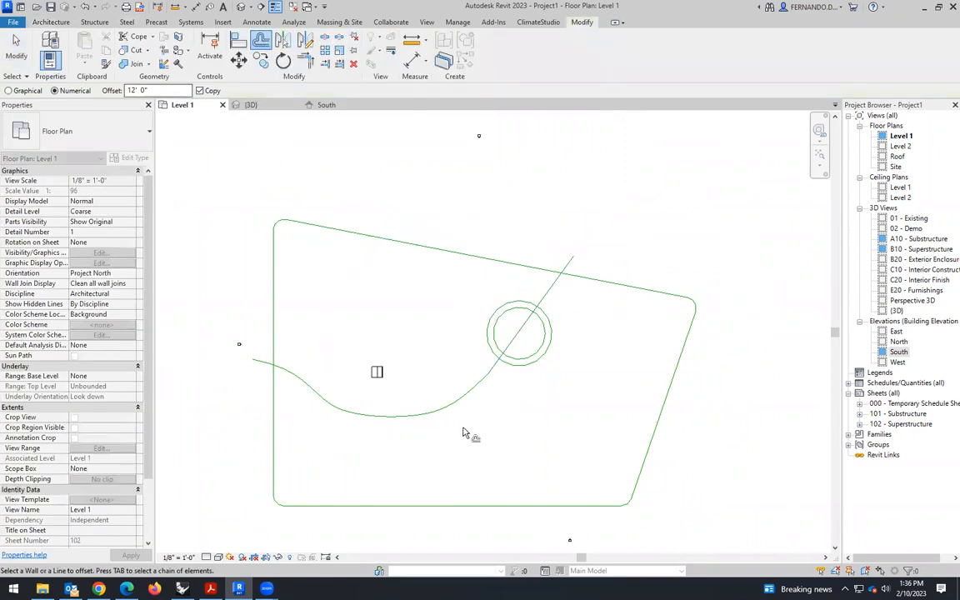
pyautogui.click(457, 406)
pyautogui.scroll(2, 460, 404)
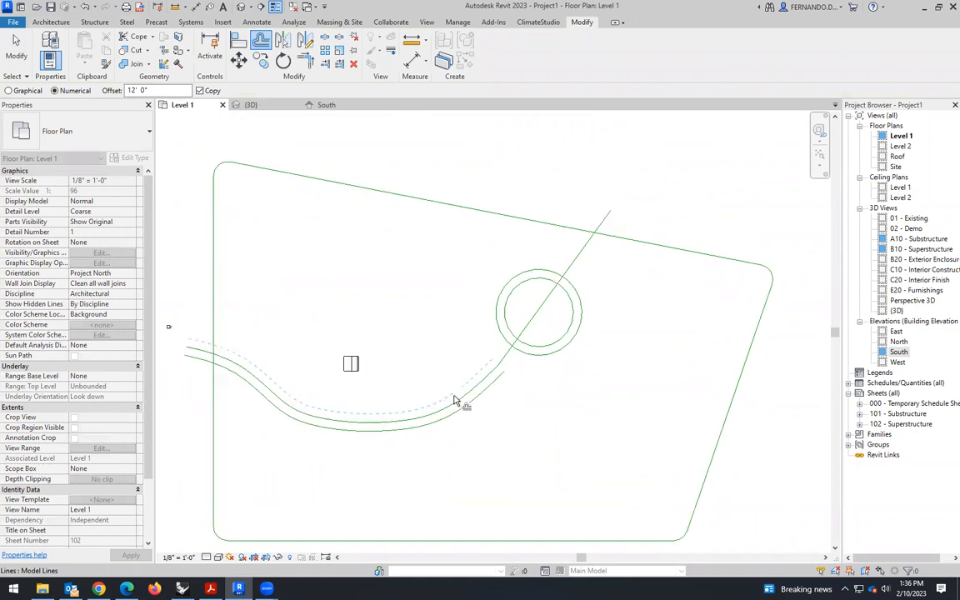
pyautogui.click(536, 312)
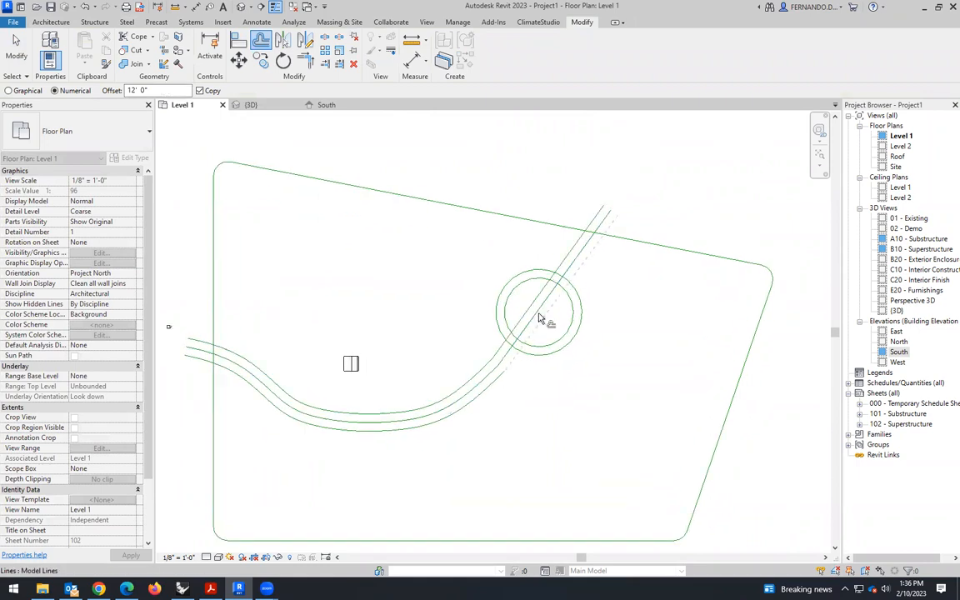
pyautogui.click(539, 313)
pyautogui.press('Escape')
pyautogui.press('Escape')
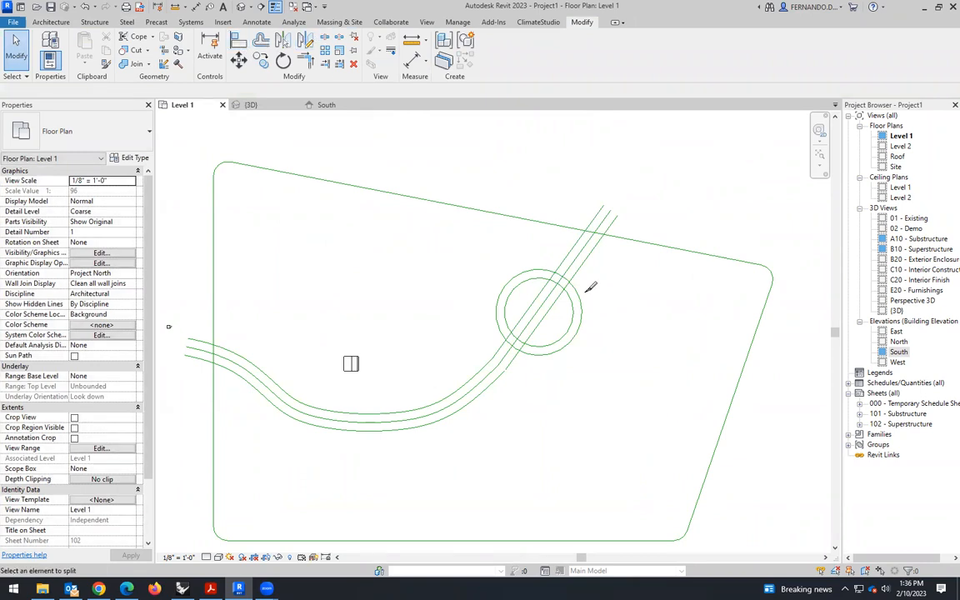
# - Split the three parallel diagonal lines at points inside the inner circle
pyautogui.scroll(2, 511, 280)
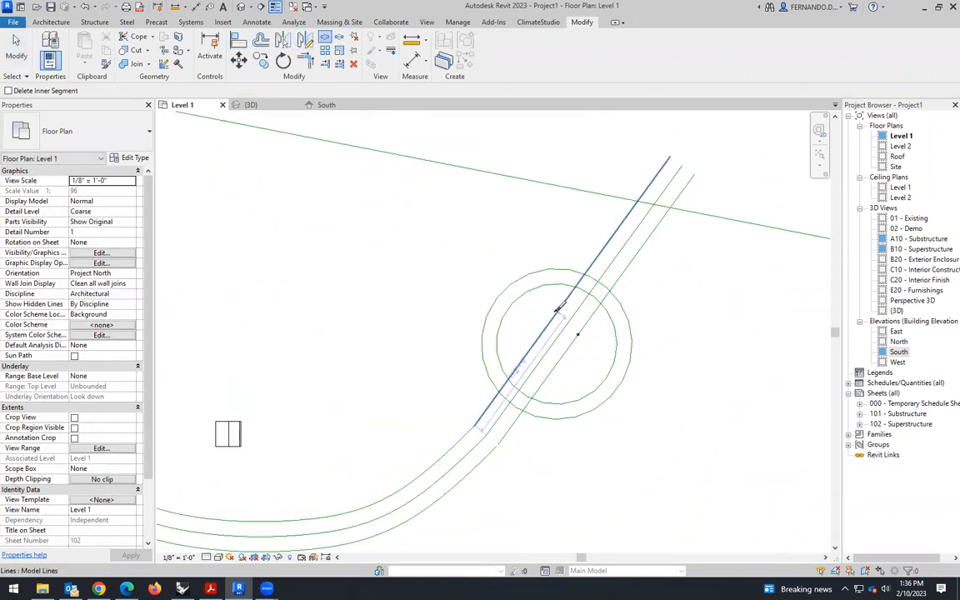
pyautogui.click(567, 324)
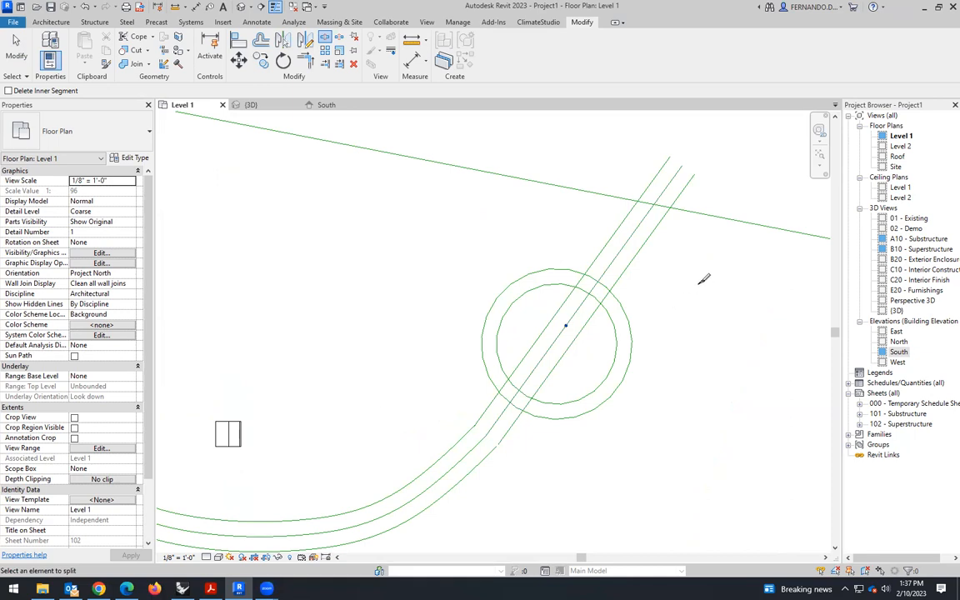
pyautogui.press('Escape')
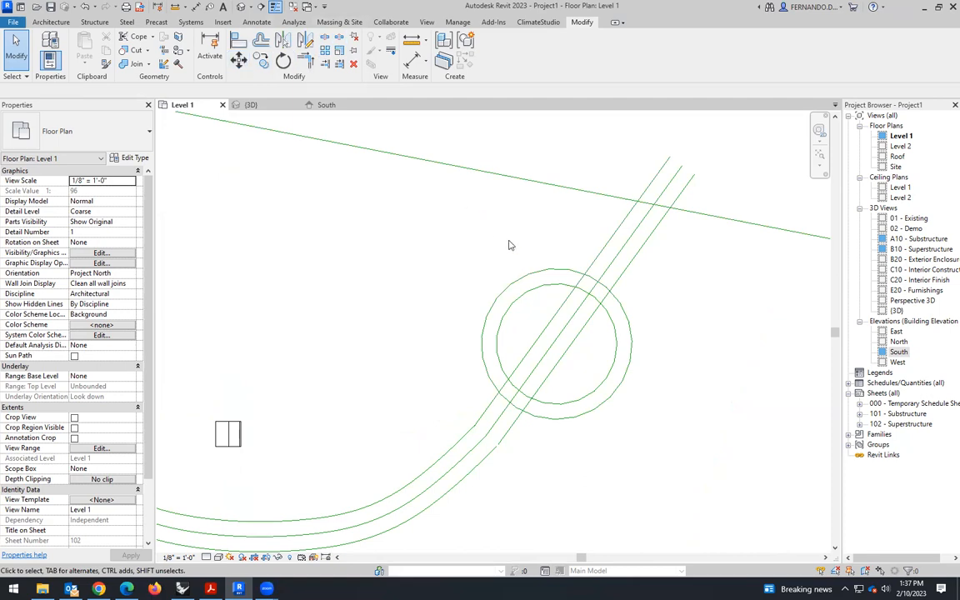
# - Fillet the right-hand diagonal line above the roundabout into the outer circle with a 20' radius
pyautogui.click(69, 25)
pyautogui.click(475, 59)
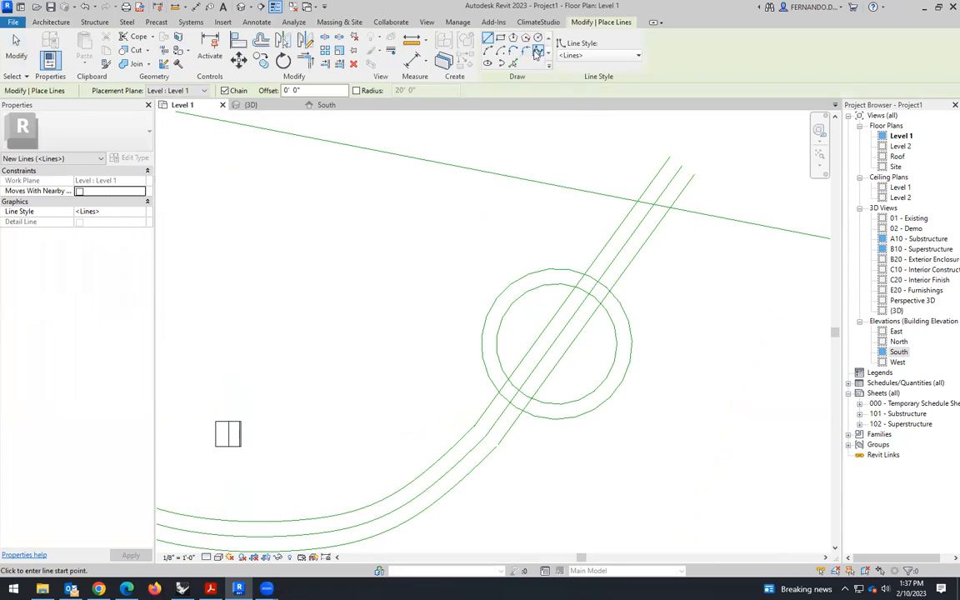
pyautogui.click(526, 52)
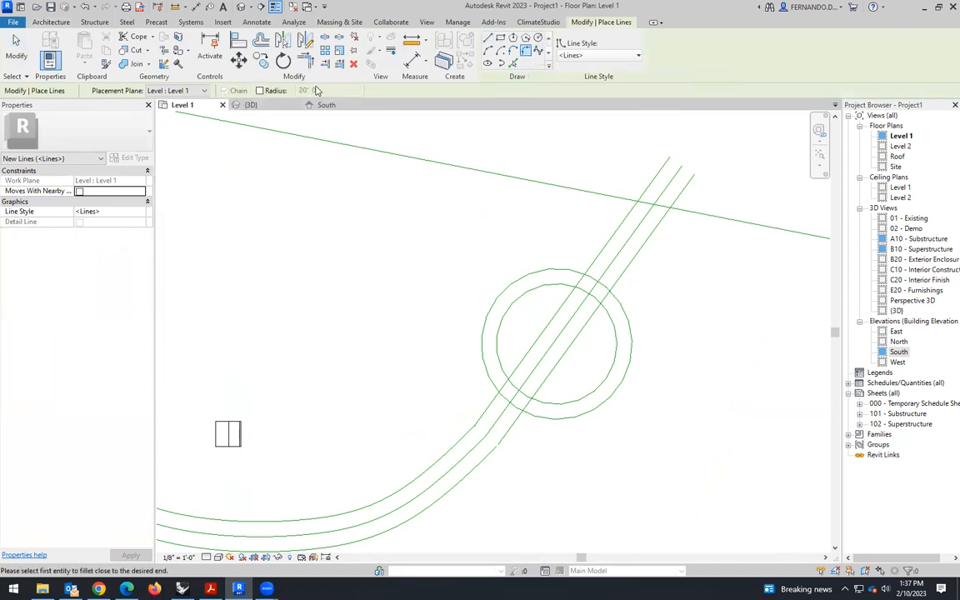
pyautogui.click(637, 252)
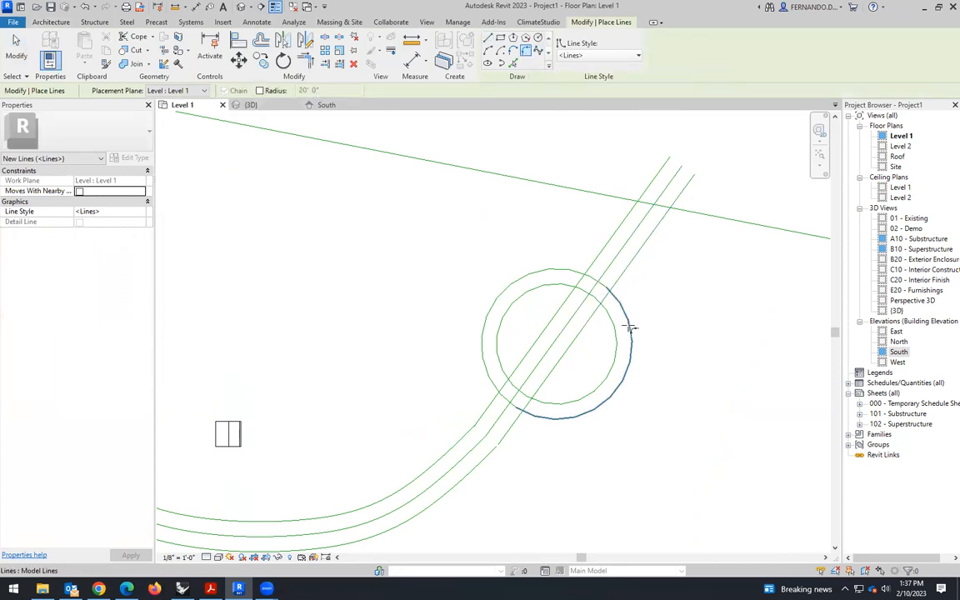
pyautogui.click(631, 328)
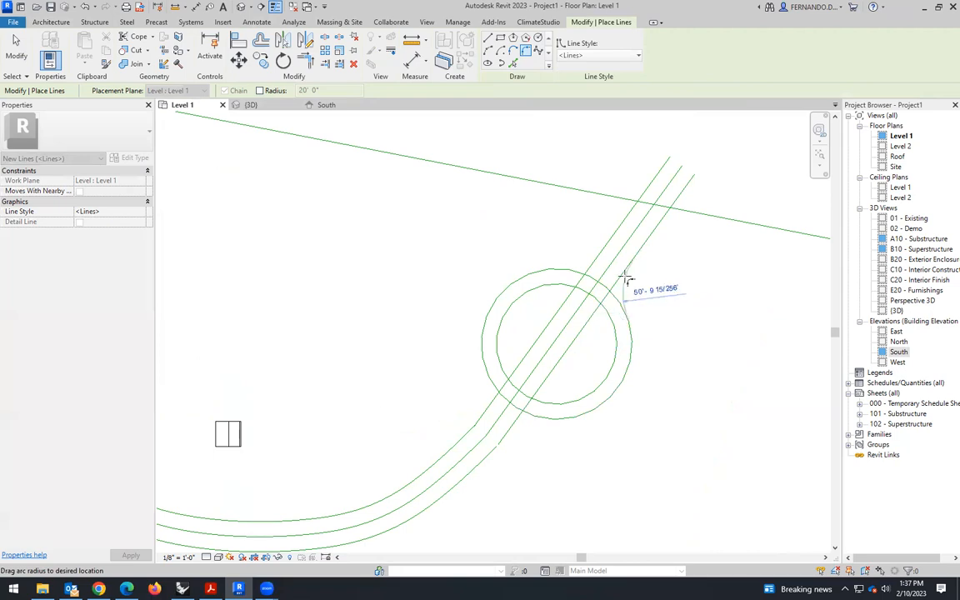
pyautogui.scroll(3, 627, 279)
pyautogui.click(675, 292)
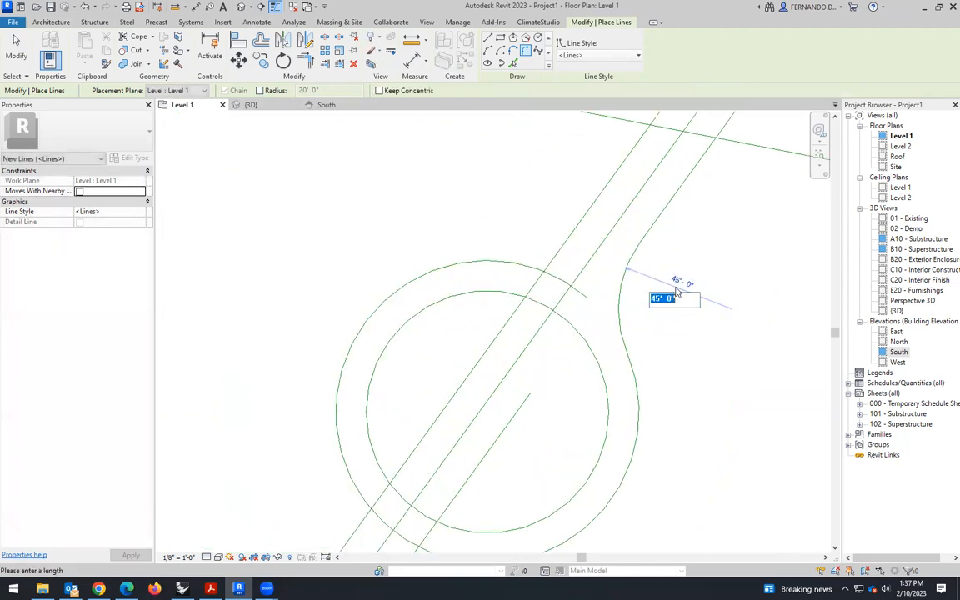
pyautogui.write('20')
pyautogui.press('Return')
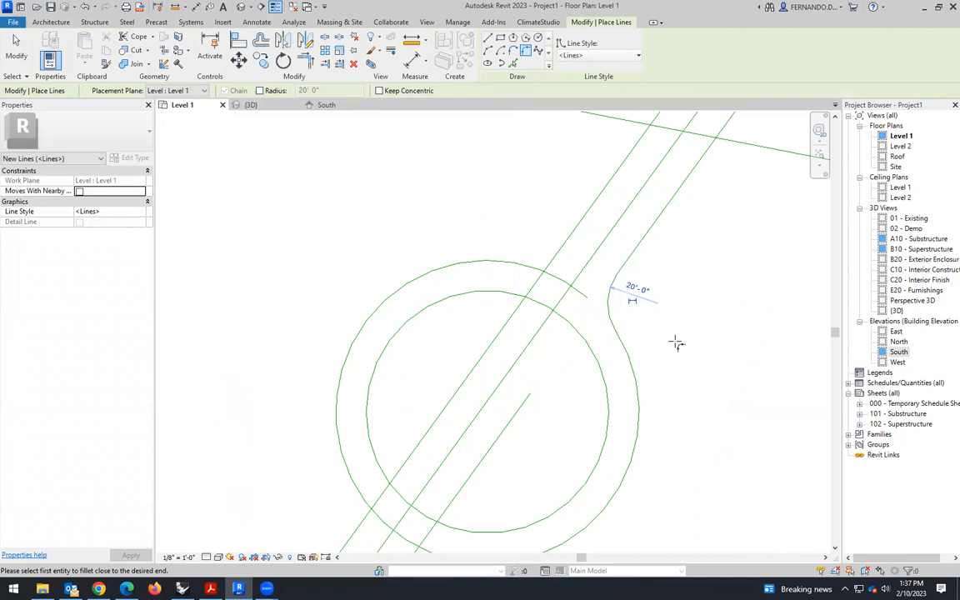
# - Fillet the left-hand diagonal line above the roundabout into the outer circle with a 20' radius
pyautogui.click(591, 206)
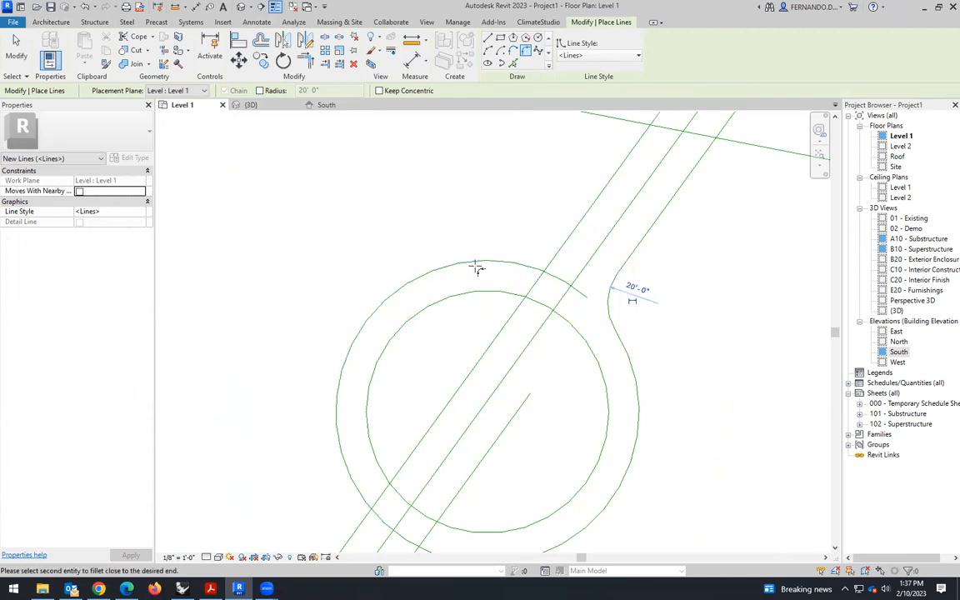
pyautogui.click(470, 260)
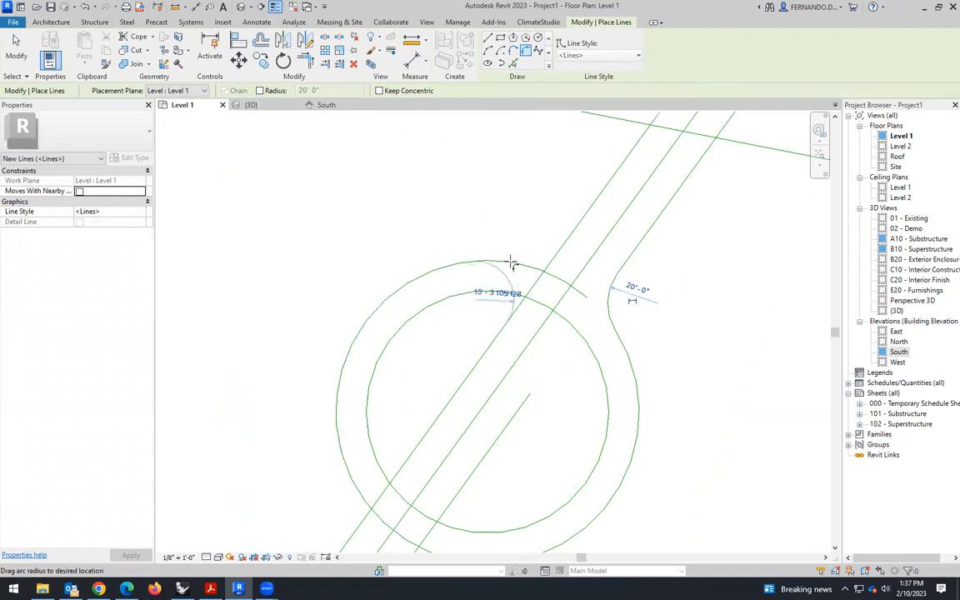
pyautogui.click(532, 229)
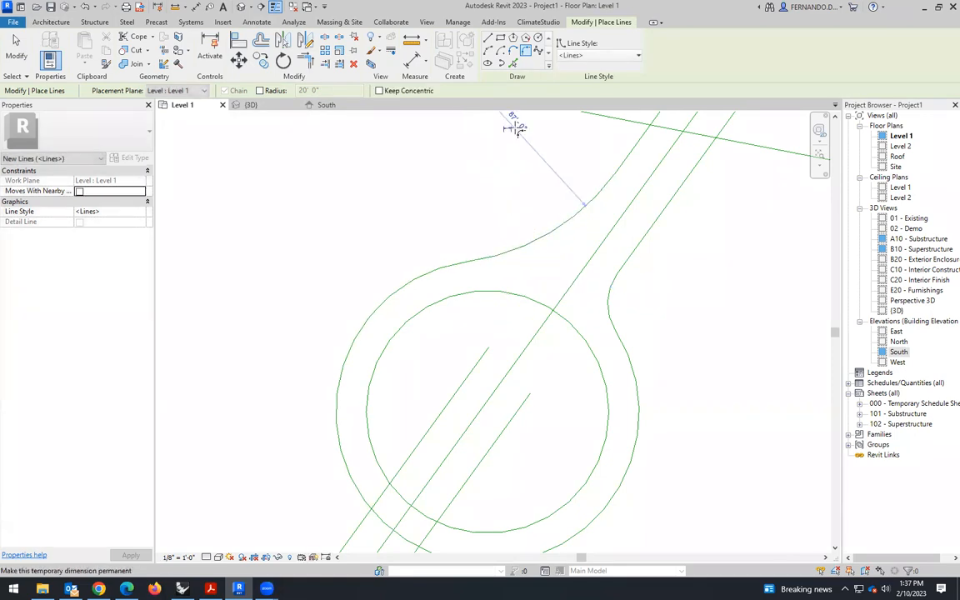
pyautogui.click(514, 123)
pyautogui.write('20')
pyautogui.press('Return')
# - Fillet the outer circle's lower-left arc to the left-hand diagonal line below the roundabout with a 20' radius
pyautogui.scroll(-2, 609, 239)
pyautogui.scroll(1, 472, 429)
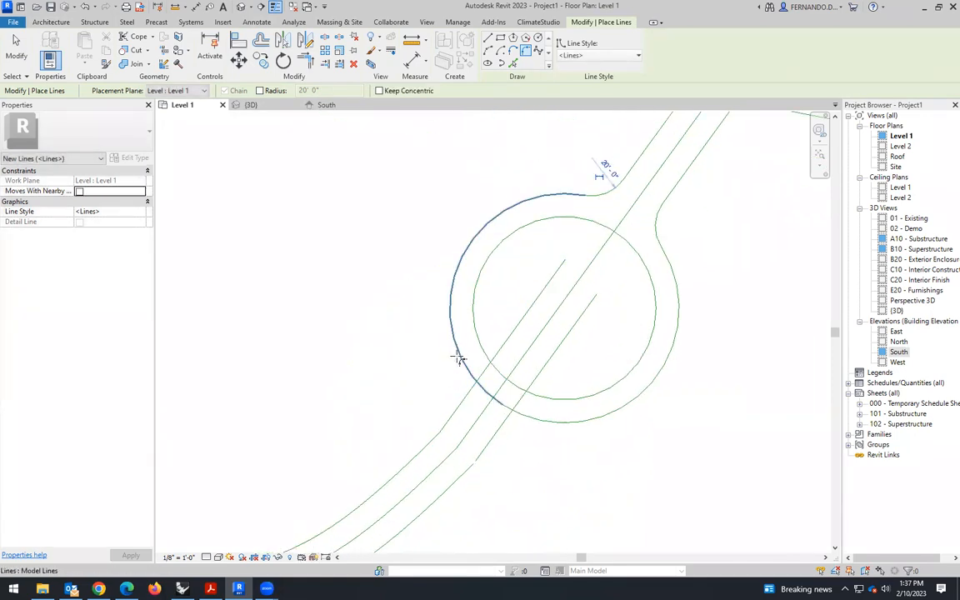
pyautogui.click(459, 407)
pyautogui.click(456, 389)
pyautogui.click(407, 359)
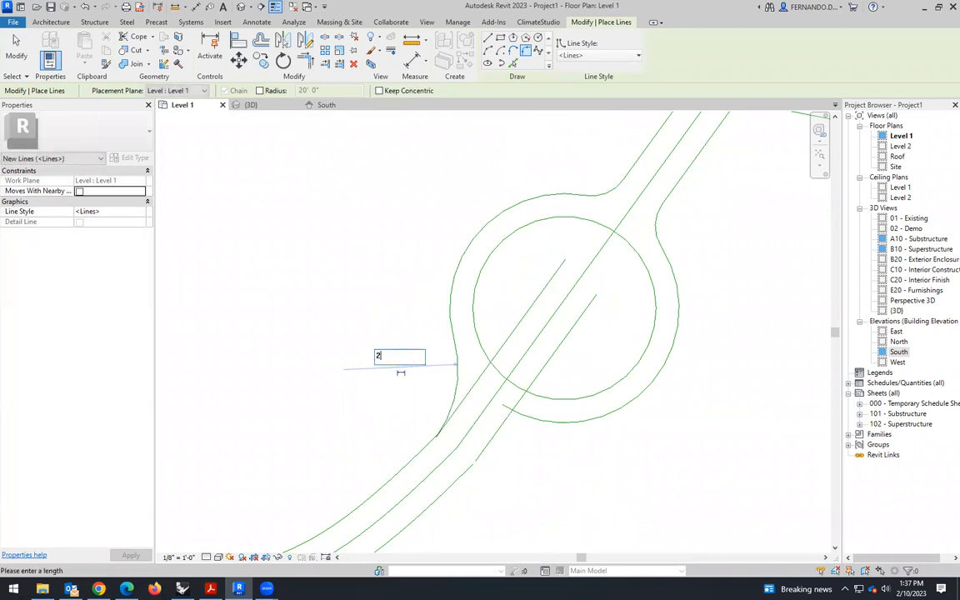
pyautogui.write('20')
pyautogui.press('Return')
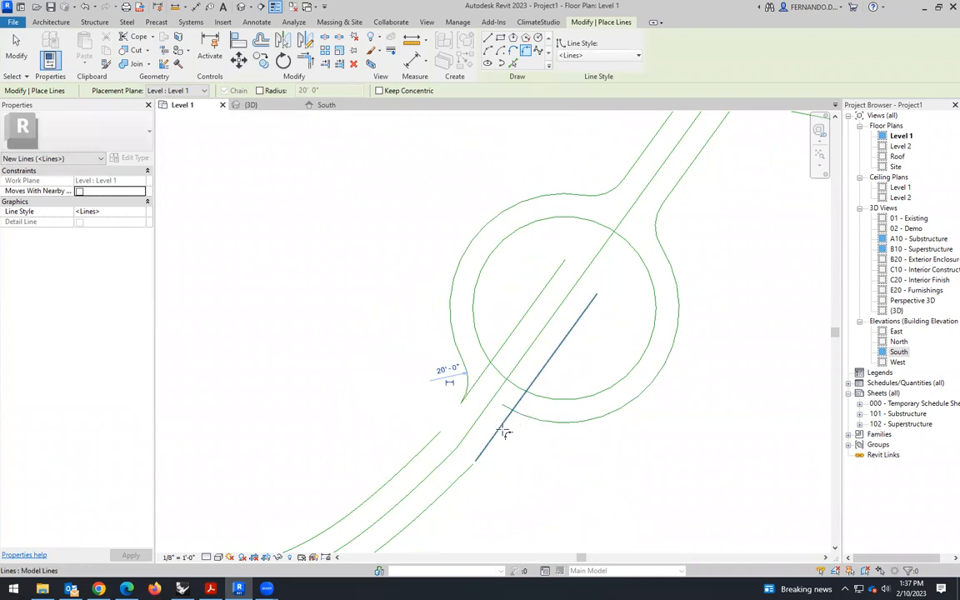
# - Fillet the outer circle's lower arc to the right-hand diagonal line below the roundabout with a 20' radius
pyautogui.click(505, 433)
pyautogui.click(515, 439)
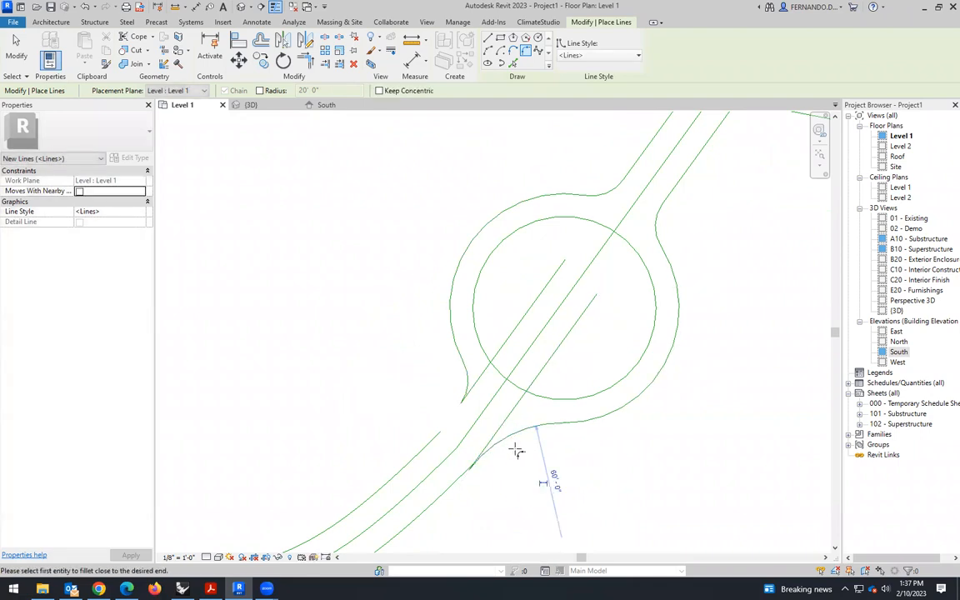
pyautogui.click(554, 480)
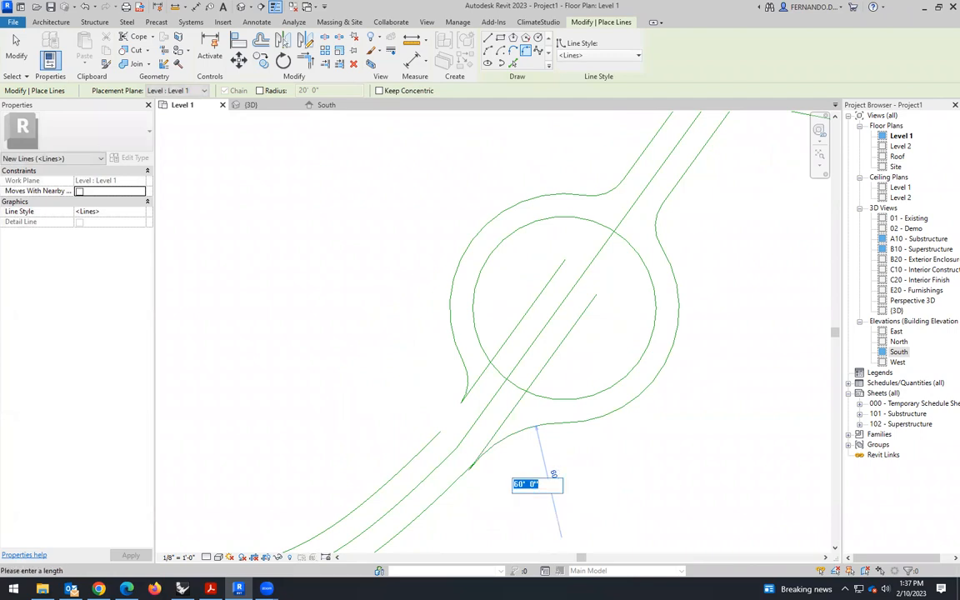
pyautogui.press('Return')
pyautogui.scroll(-2, 548, 391)
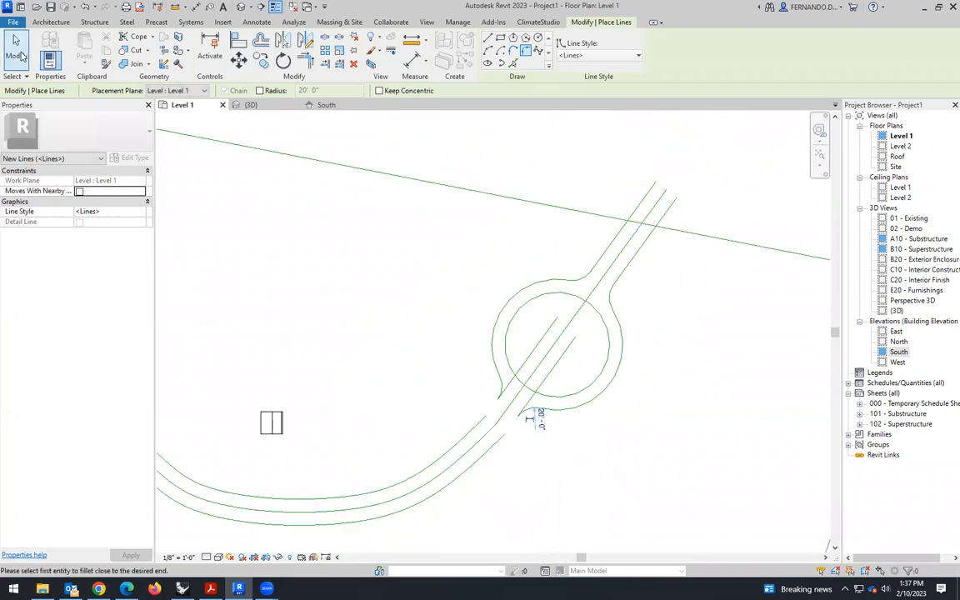
pyautogui.click(15, 51)
# - Delete the two leftover outer diagonal line pieces inside the inner circle, keeping the center line
pyautogui.scroll(1, 517, 441)
pyautogui.scroll(1, 521, 442)
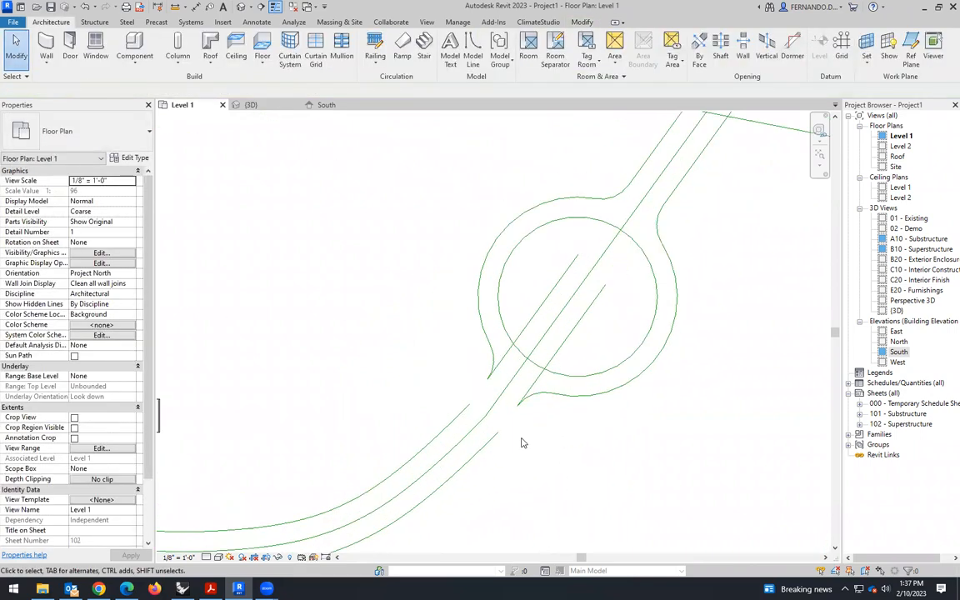
pyautogui.click(542, 305)
pyautogui.press('Delete')
pyautogui.click(561, 346)
pyautogui.press('Delete')
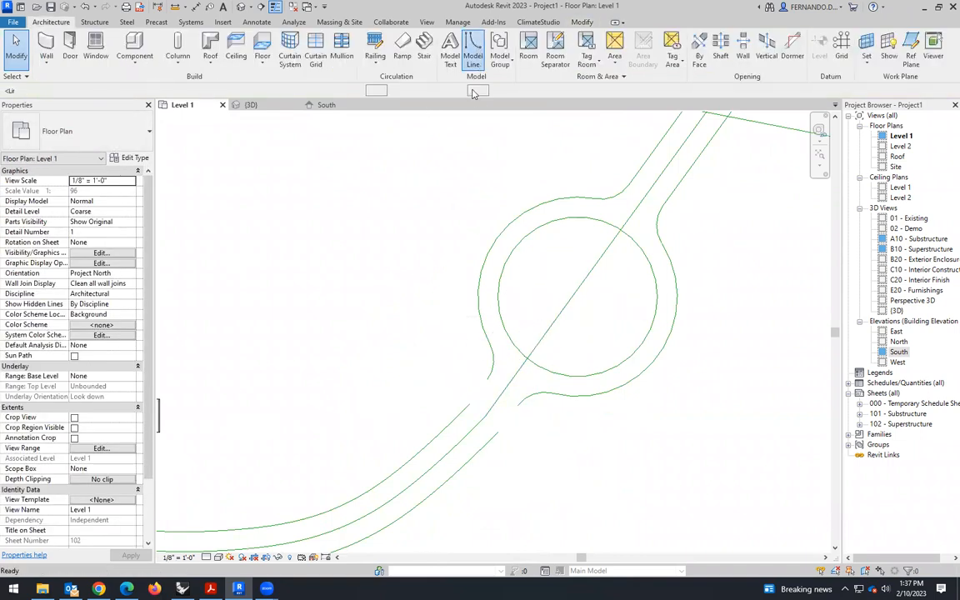
# - Draw a straight model line joining the end of the path's upper edge curve to the roundabout's lower-left fillet
pyautogui.click(427, 60)
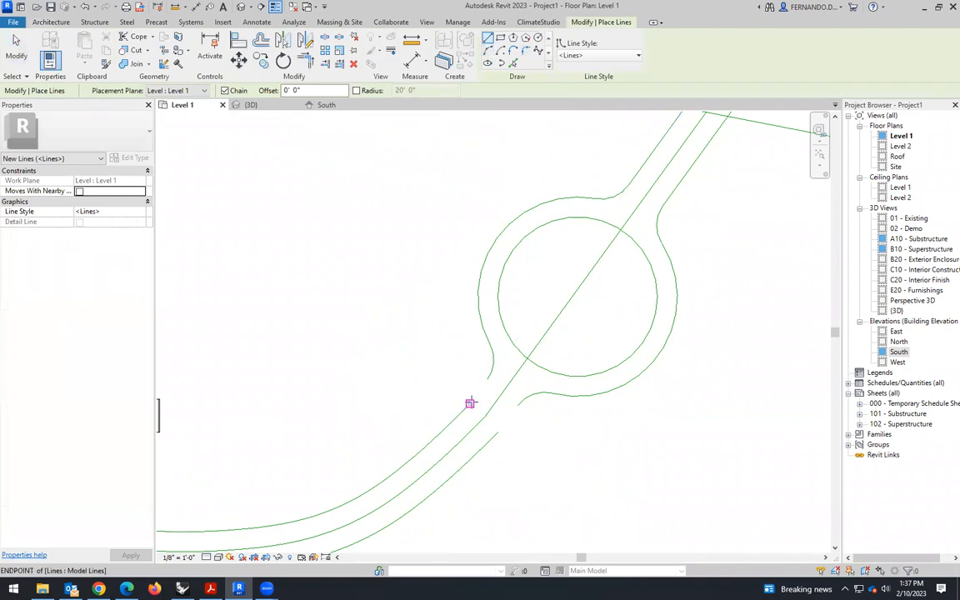
pyautogui.click(470, 404)
pyautogui.click(487, 379)
pyautogui.press('Delete')
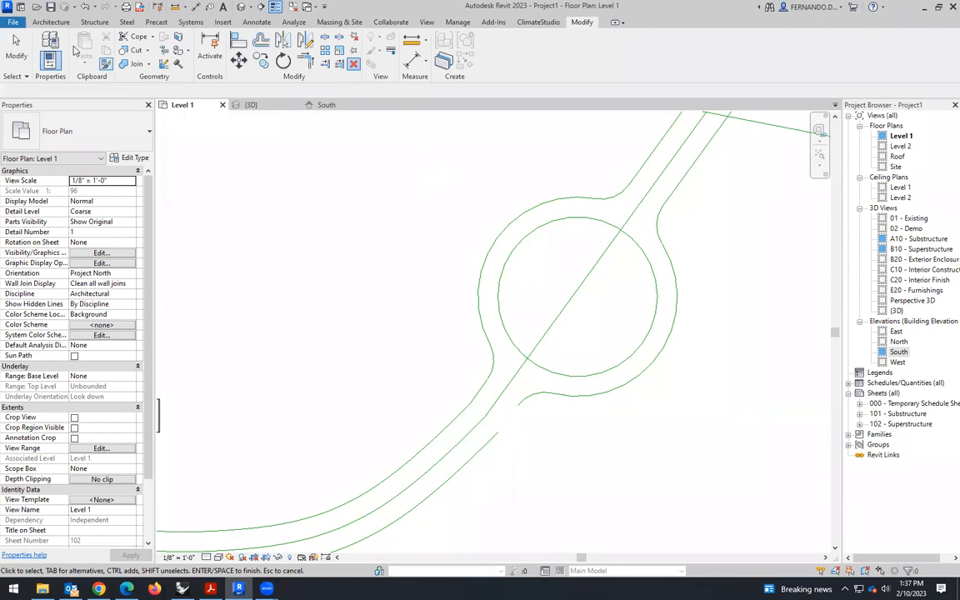
pyautogui.click(50, 22)
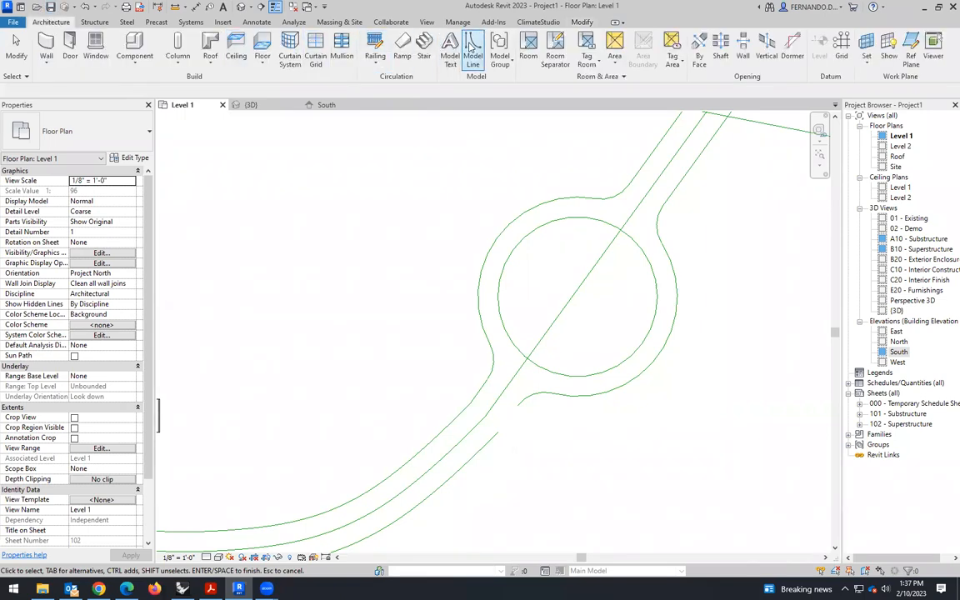
# - Draw a straight model line about 16' long joining the roundabout's lower-right fillet to the end of the path's lower edge curve
pyautogui.click(464, 50)
pyautogui.click(498, 433)
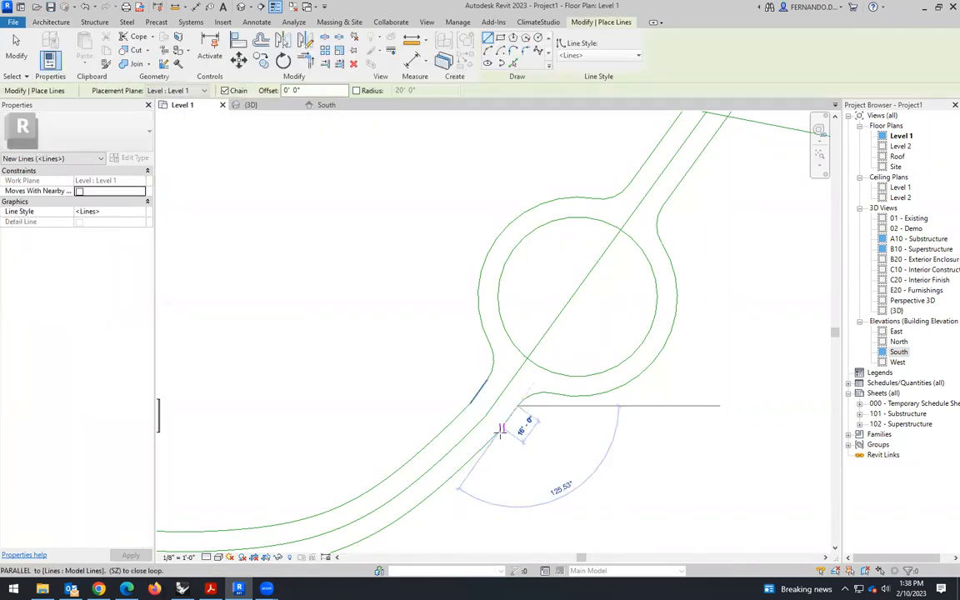
pyautogui.press('Escape')
pyautogui.press('Escape')
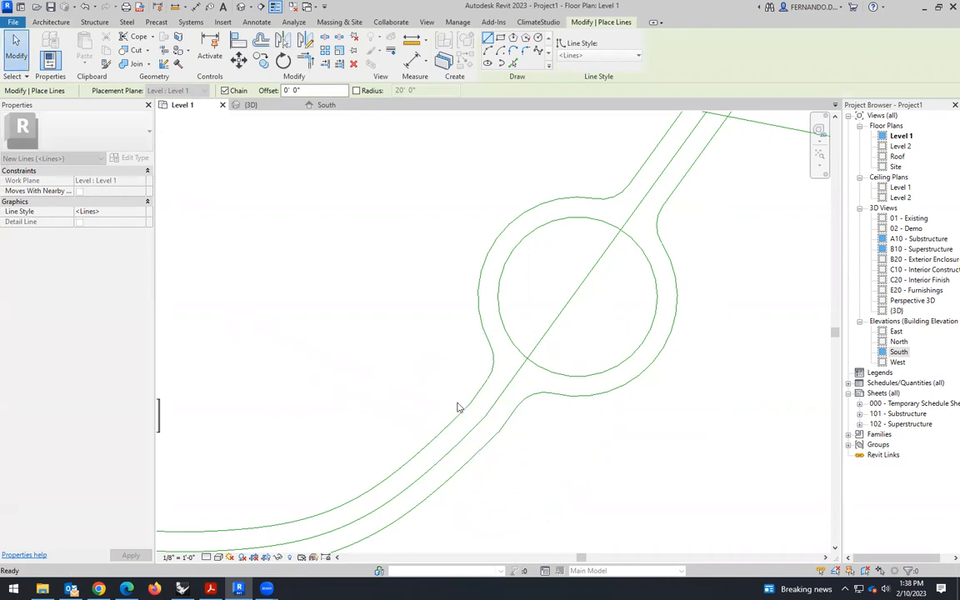
# - Delete the path's center line, including the straight pieces through the roundabout and the long center curve
pyautogui.scroll(-4, 599, 408)
pyautogui.scroll(-1, 653, 398)
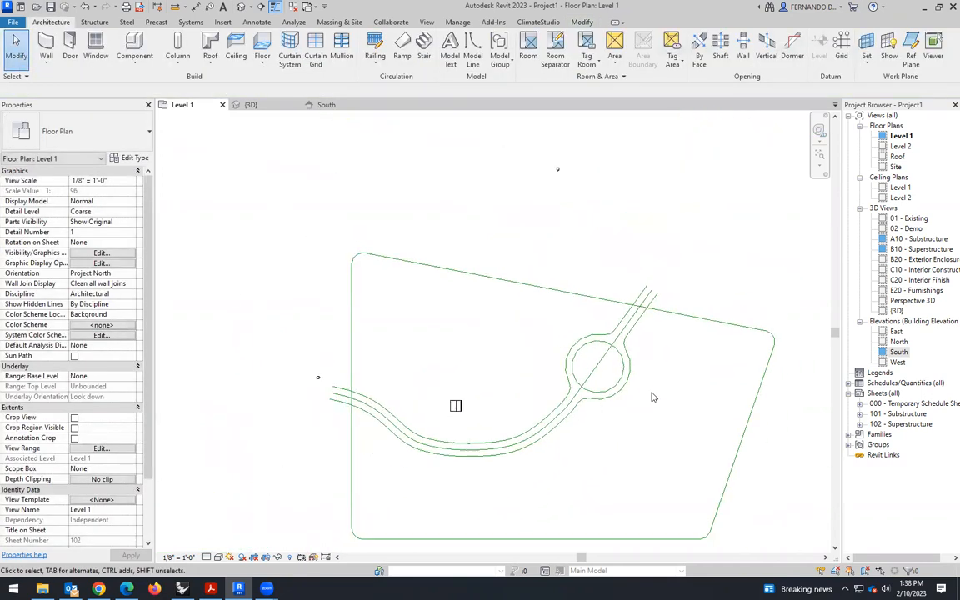
pyautogui.click(607, 356)
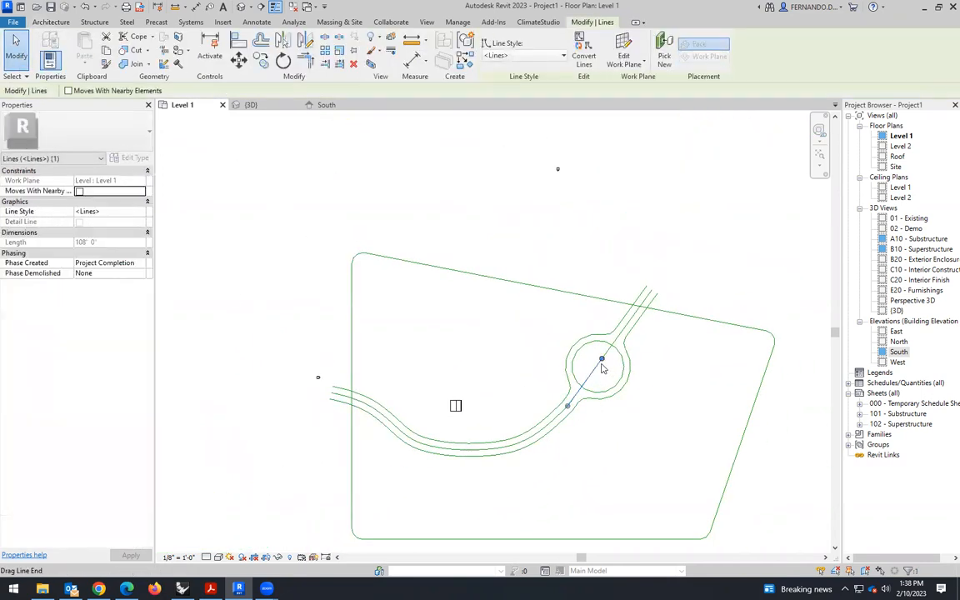
pyautogui.click(622, 336)
pyautogui.press('Delete')
pyautogui.click(562, 415)
pyautogui.press('Delete')
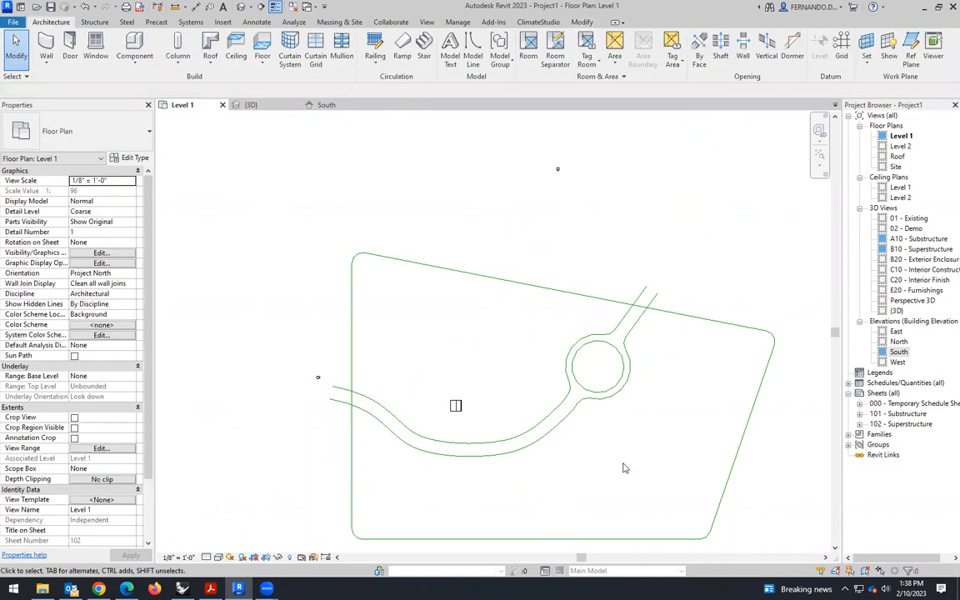
# - Offset copies of the path's upper edge, the lower-left fillet and the roundabout's left outer arc outward by 6'
pyautogui.scroll(1, 606, 359)
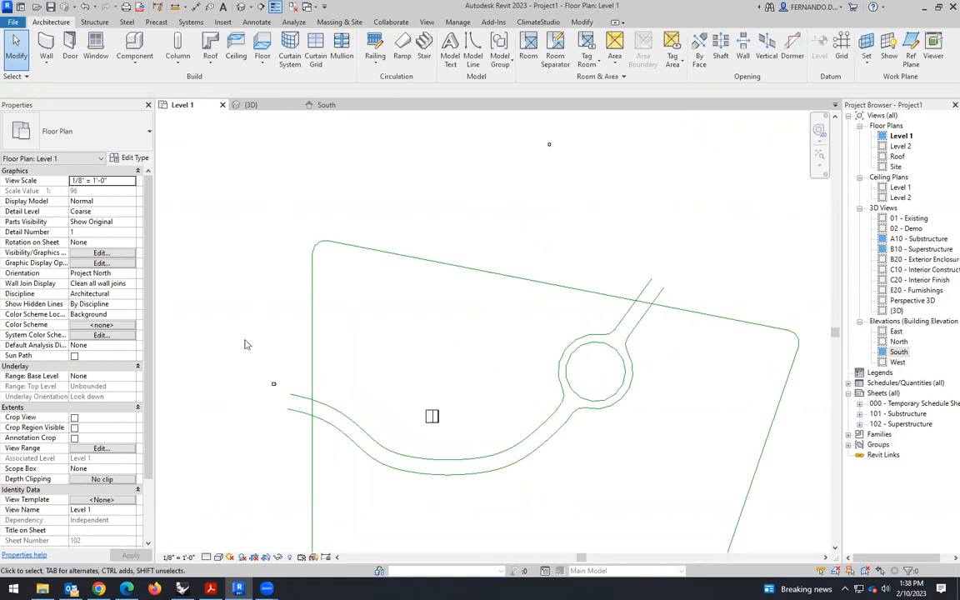
pyautogui.scroll(1, 380, 440)
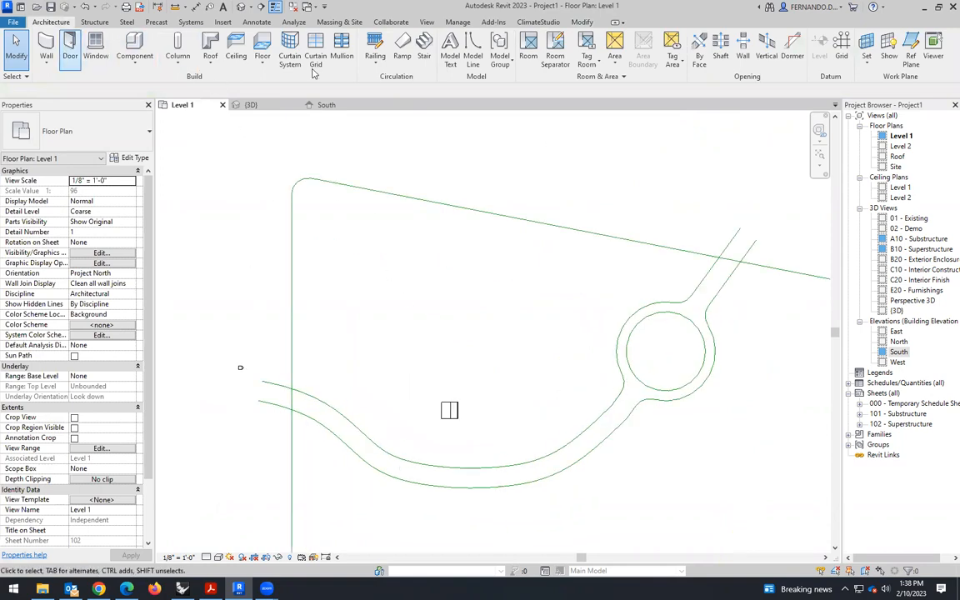
pyautogui.click(371, 441)
pyautogui.click(261, 40)
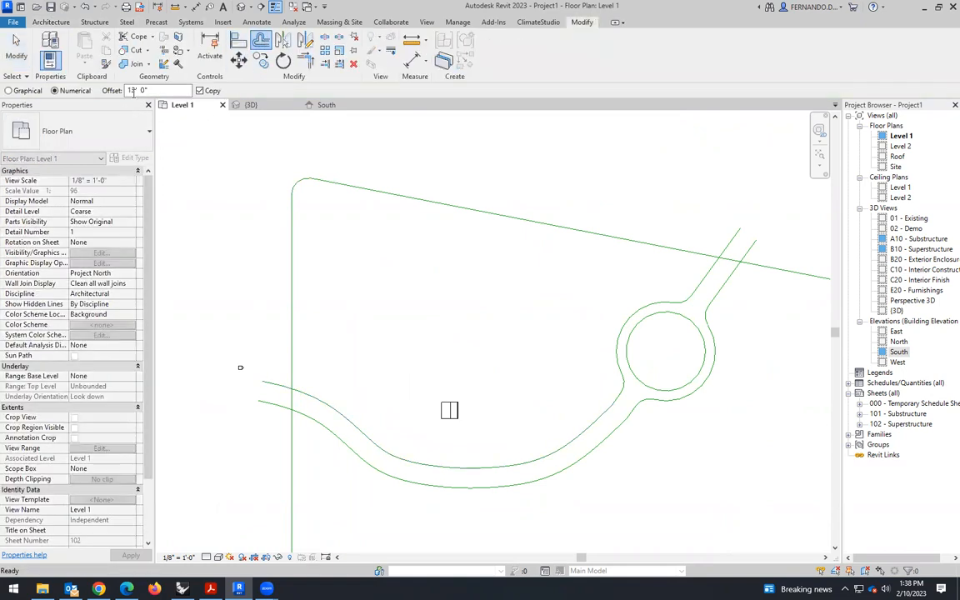
pyautogui.click(132, 90)
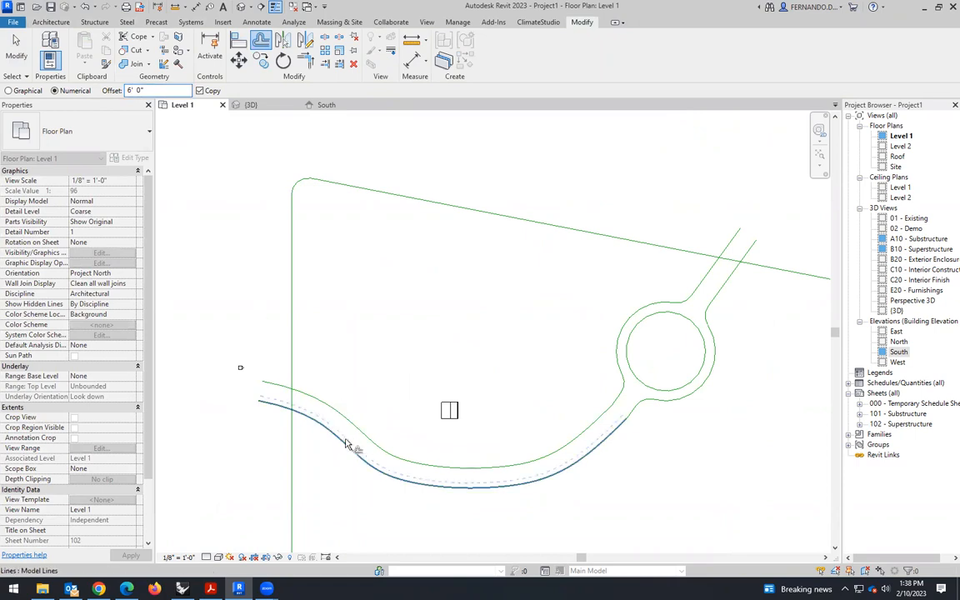
pyautogui.scroll(4, 642, 402)
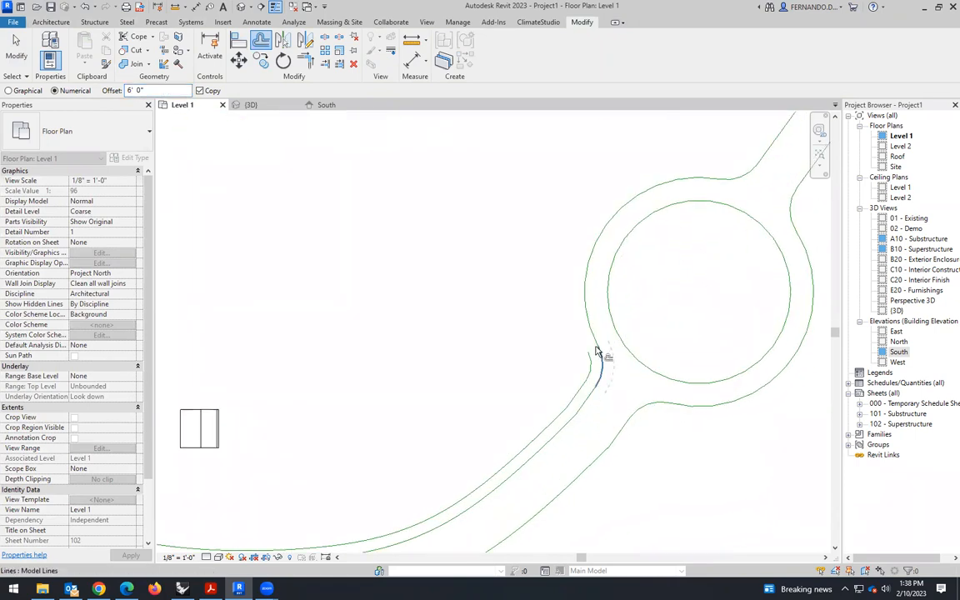
pyautogui.click(595, 343)
# - Offset copies of the roundabout's upper-left fillet and the left diagonal edge above it outward by 6'
pyautogui.scroll(-1, 724, 199)
pyautogui.moveTo(731, 194); pyautogui.dragTo(687, 229, button='middle')
pyautogui.scroll(2, 687, 230)
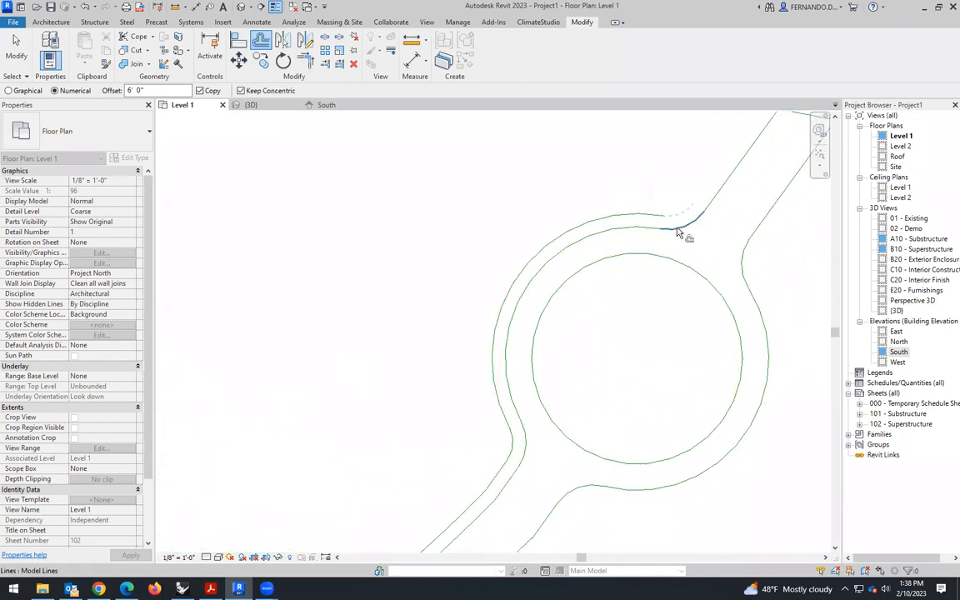
pyautogui.click(678, 230)
pyautogui.click(711, 200)
pyautogui.scroll(-5, 565, 181)
# - Offset copies of the right diagonal edge, the roundabout's right outer arc with its fillets, and the path's lower edge outward by 6'
pyautogui.scroll(2, 657, 190)
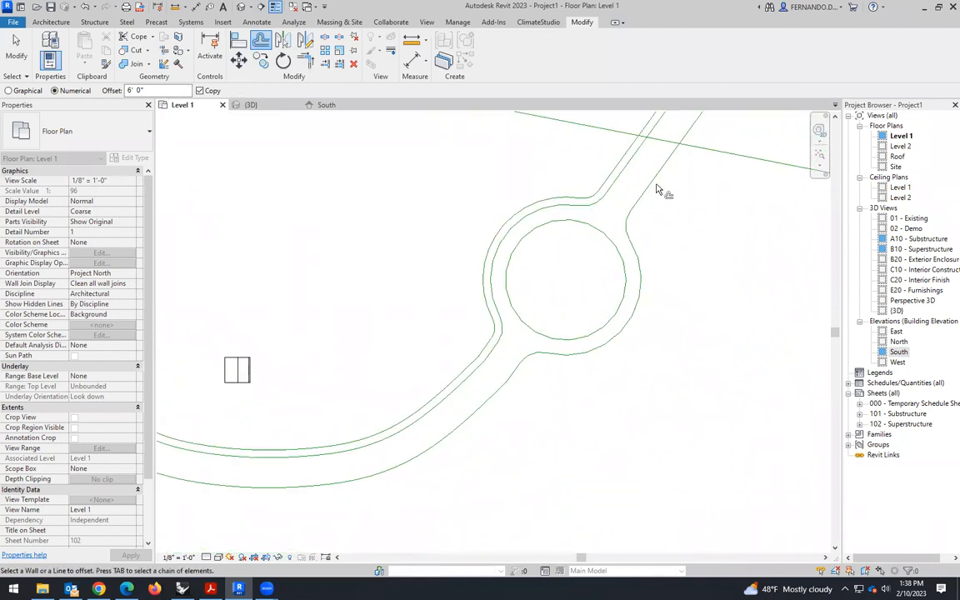
pyautogui.click(654, 182)
pyautogui.click(633, 253)
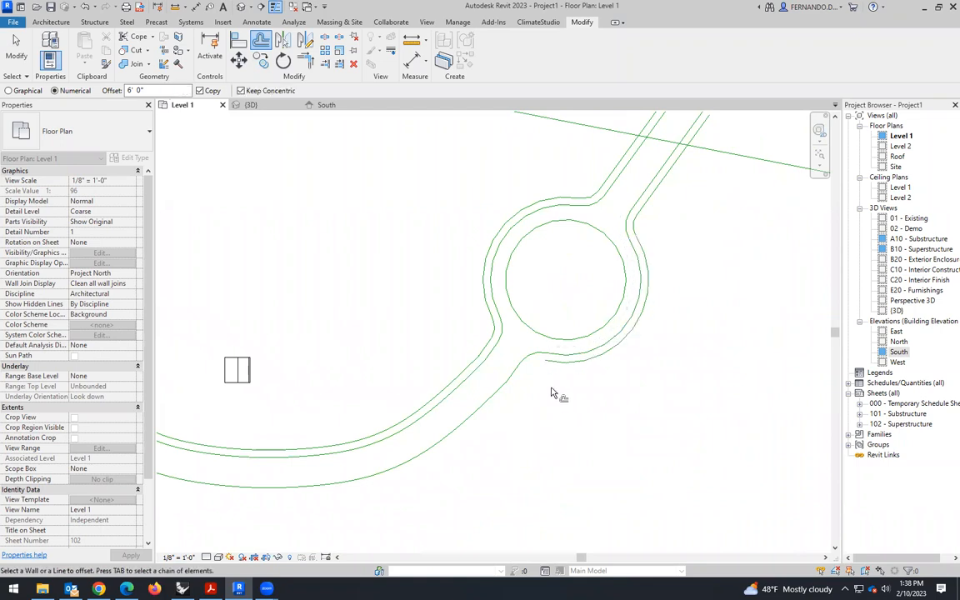
pyautogui.click(501, 392)
pyautogui.scroll(-4, 657, 351)
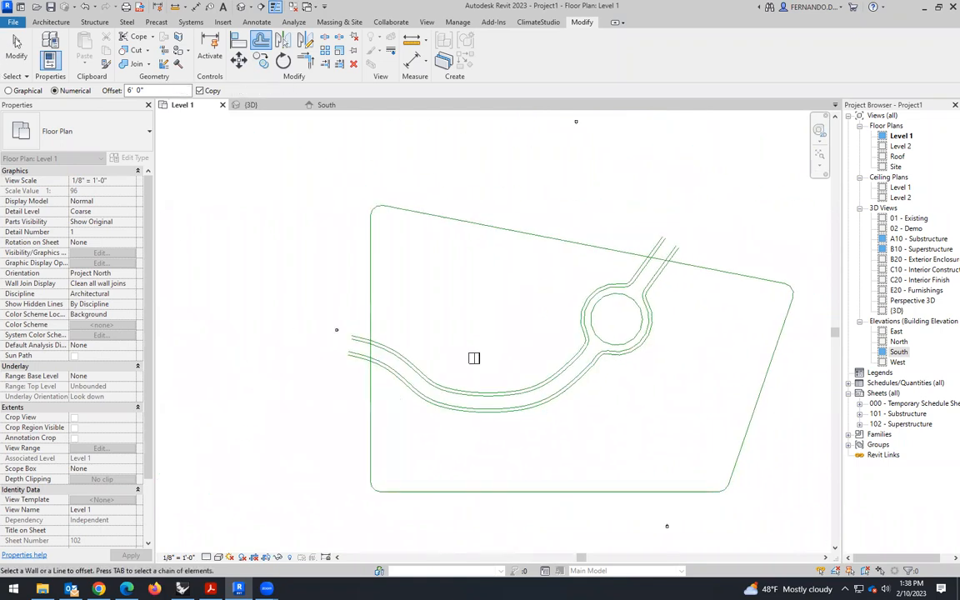
pyautogui.press('Escape')
# - Split the site's sloping upper boundary line between the two edges of the path leaving the roundabout
pyautogui.scroll(-1, 210, 338)
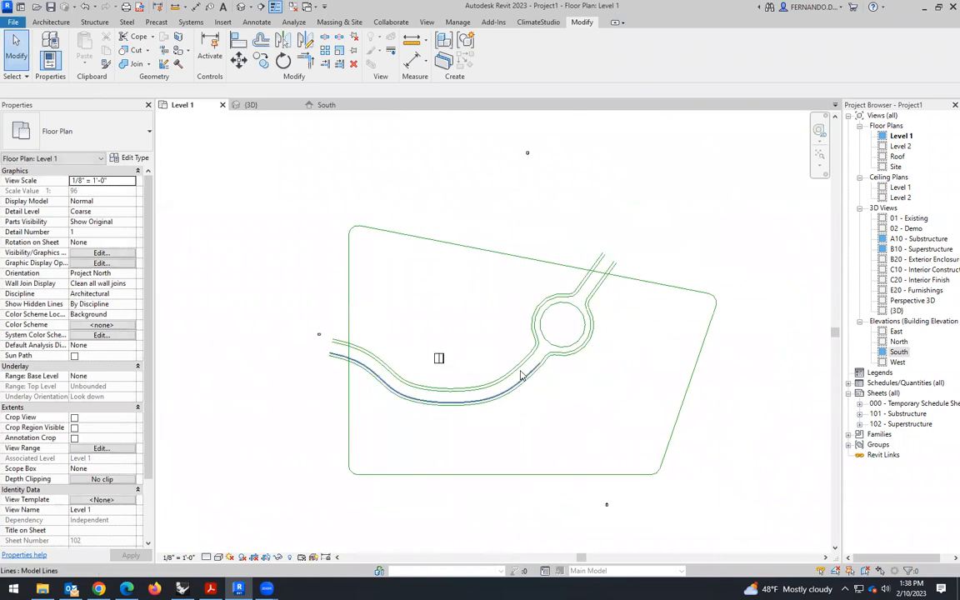
pyautogui.scroll(1, 538, 283)
pyautogui.scroll(3, 609, 273)
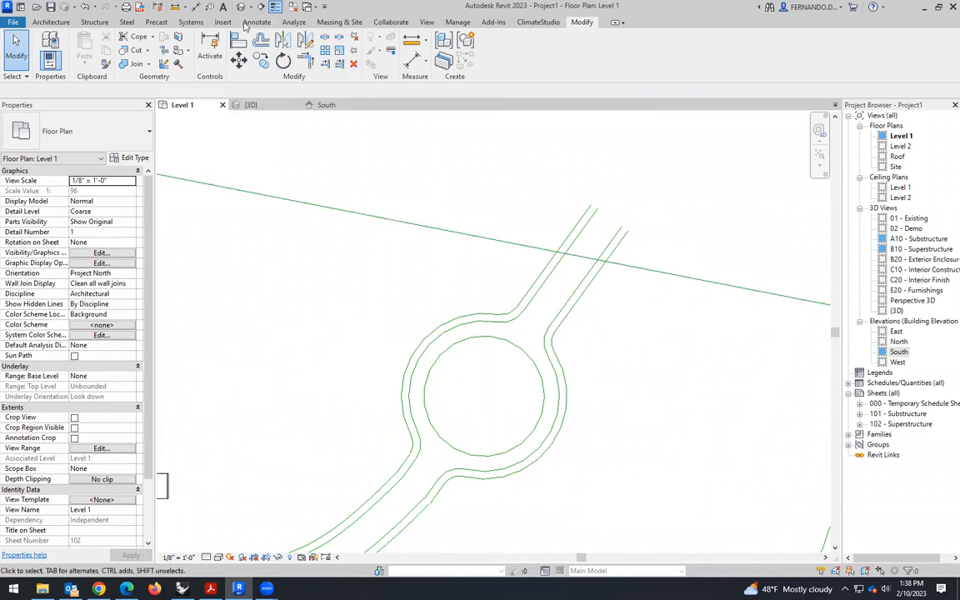
pyautogui.click(325, 39)
pyautogui.click(578, 255)
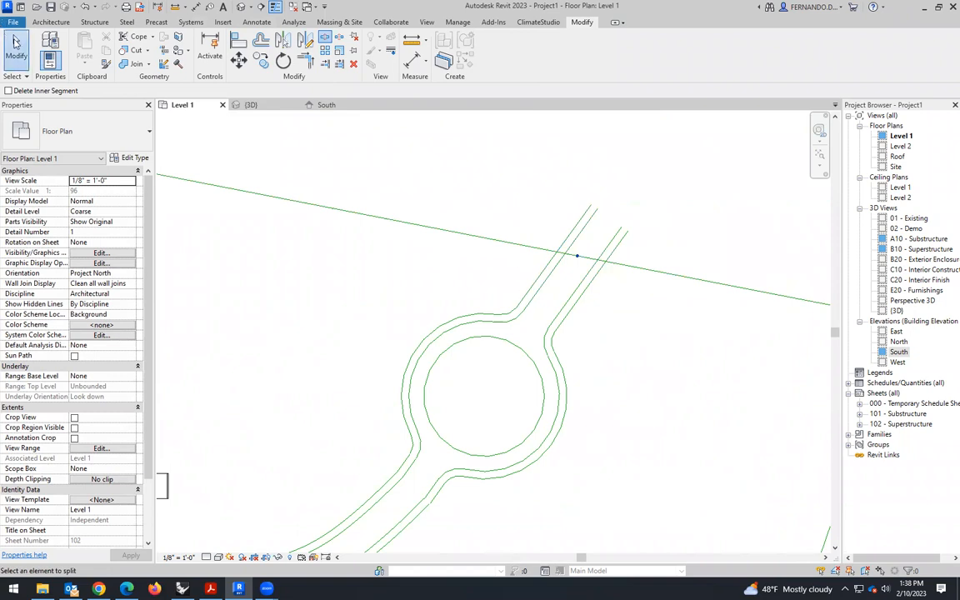
pyautogui.click(15, 41)
# - Offset copies of both halves of the split upper boundary line 6' toward the inside of the site
pyautogui.scroll(-2, 506, 267)
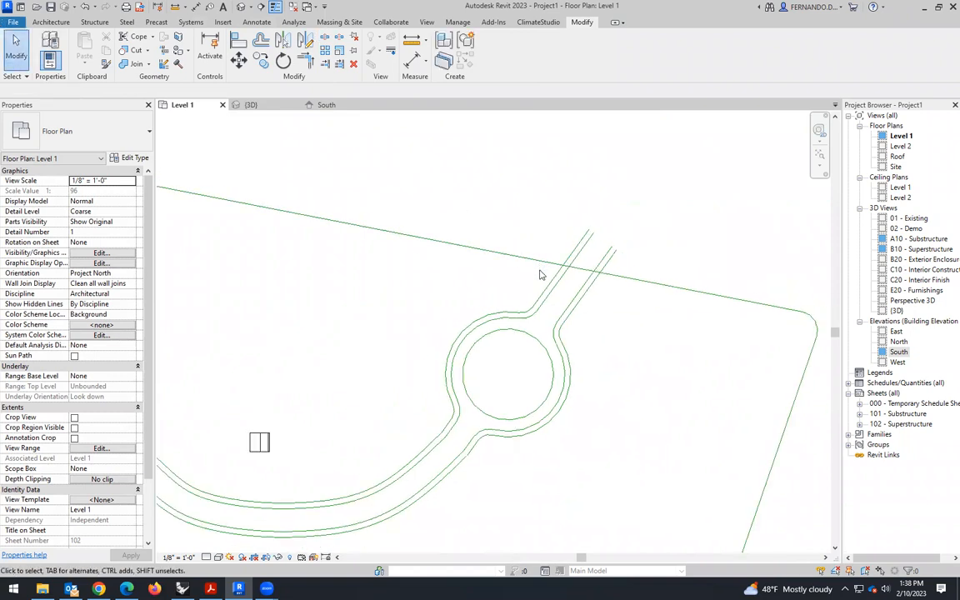
pyautogui.scroll(-1, 575, 265)
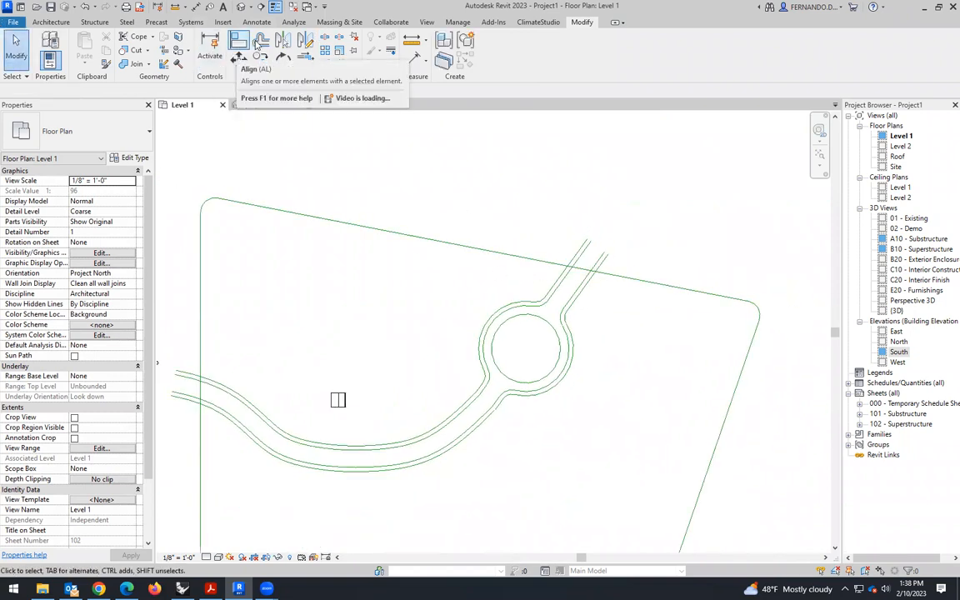
pyautogui.click(261, 39)
pyautogui.click(485, 254)
pyautogui.click(632, 283)
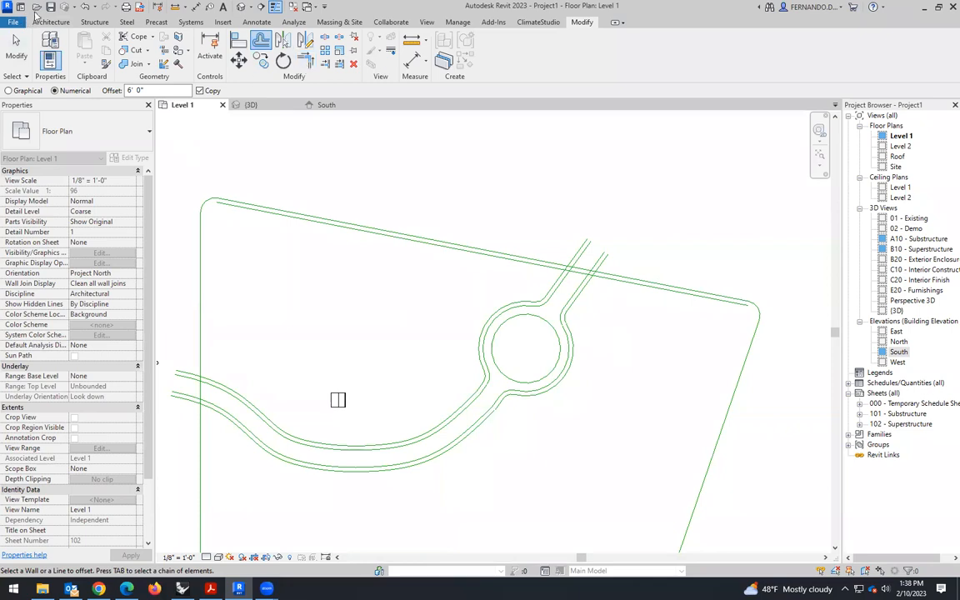
pyautogui.click(51, 22)
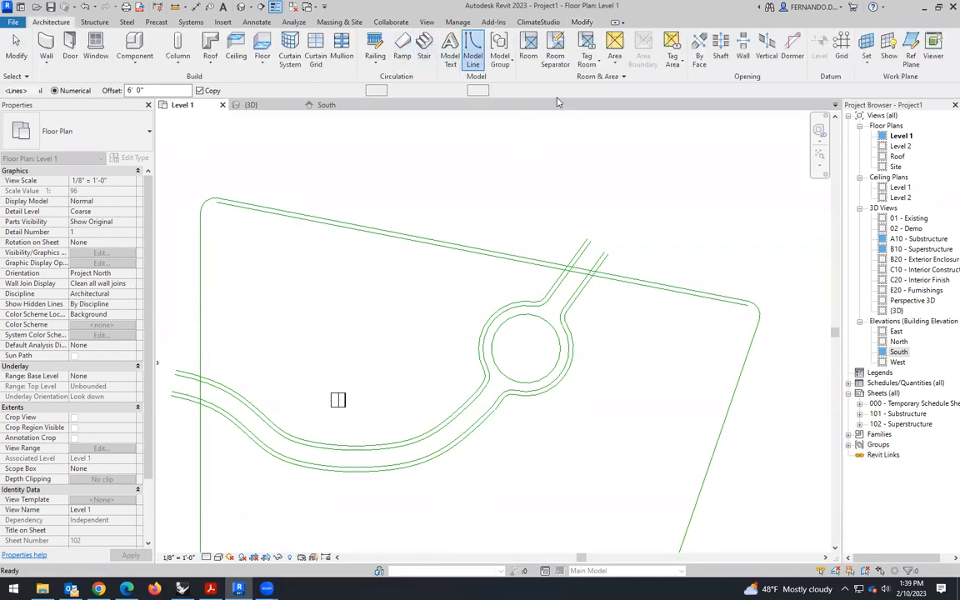
pyautogui.click(426, 46)
pyautogui.scroll(1, 542, 183)
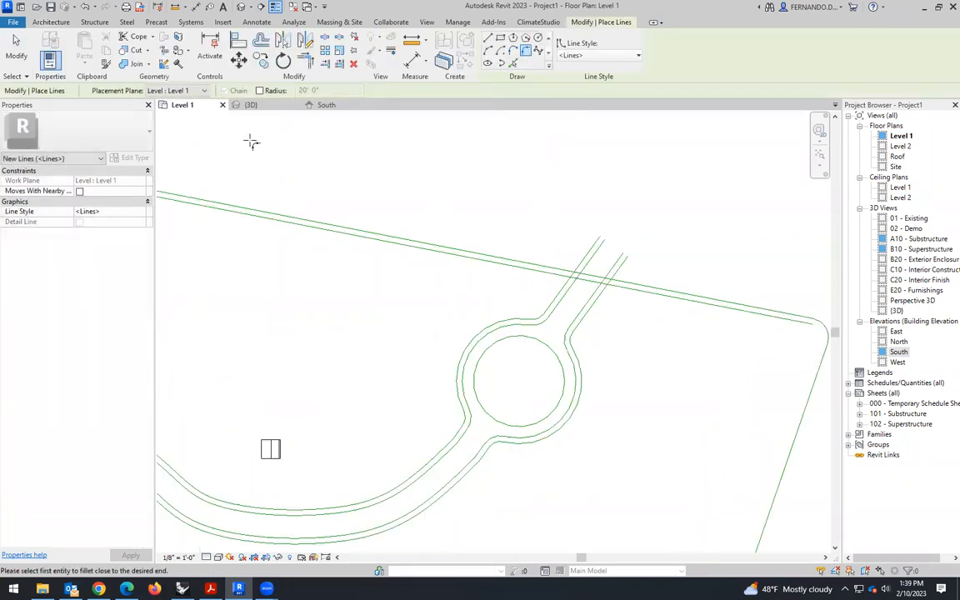
pyautogui.scroll(2, 500, 306)
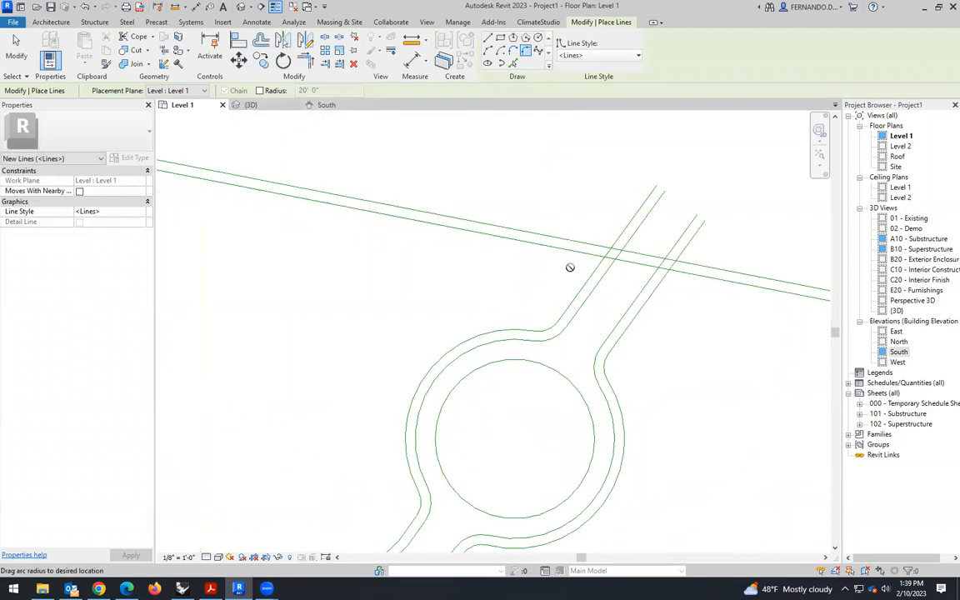
pyautogui.scroll(1, 530, 322)
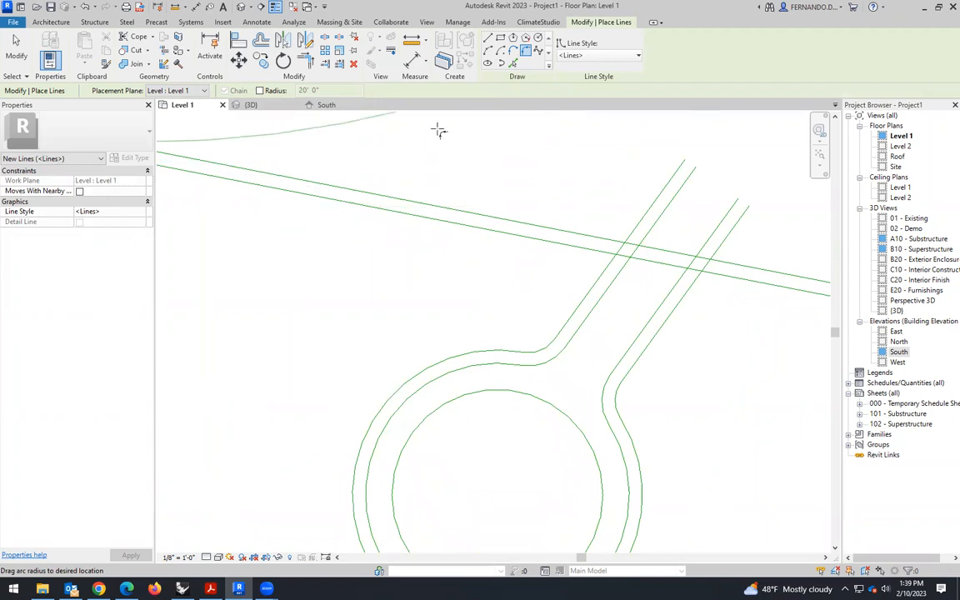
pyautogui.scroll(-4, 534, 283)
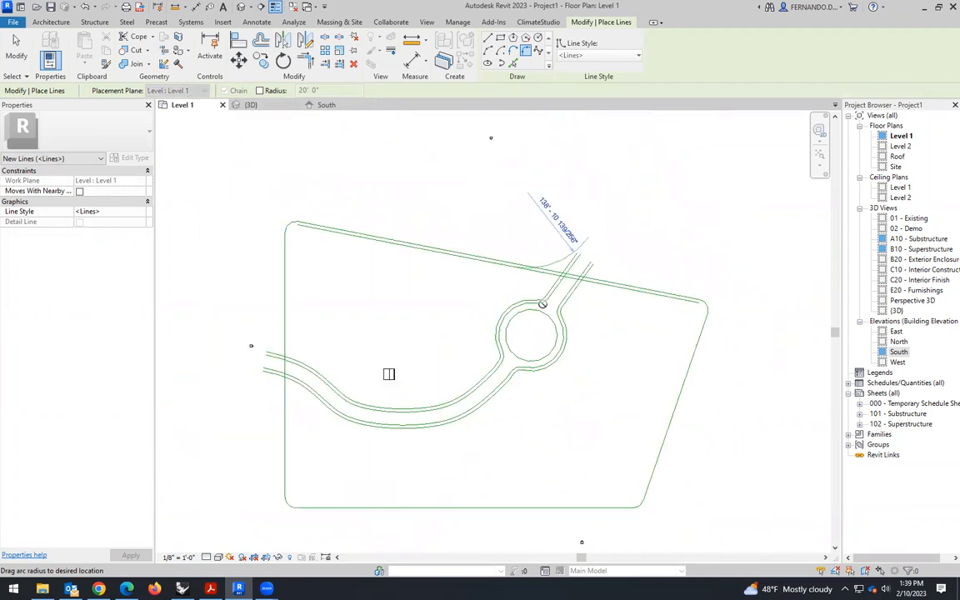
pyautogui.press('Escape')
pyautogui.scroll(4, 550, 275)
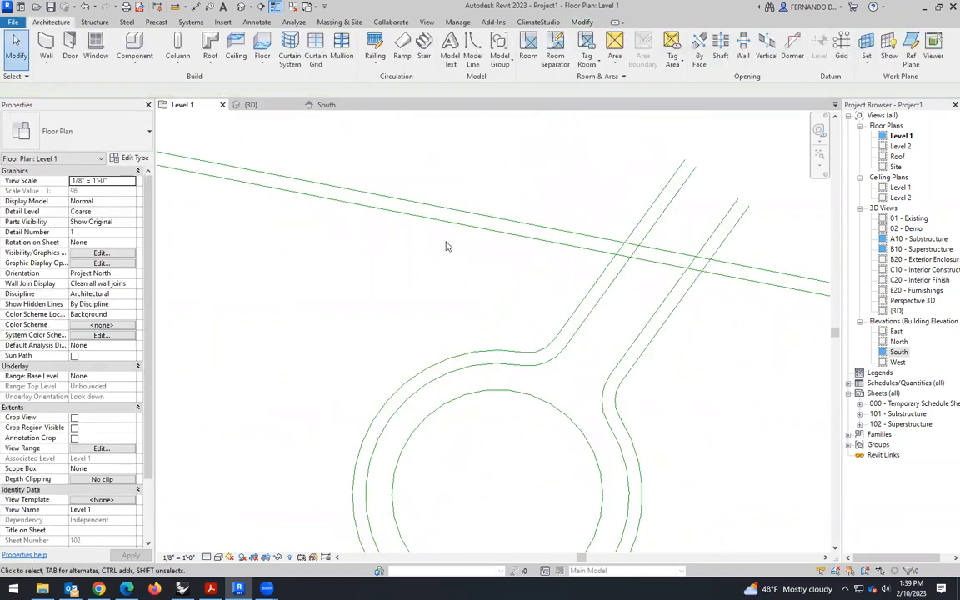
pyautogui.click(472, 52)
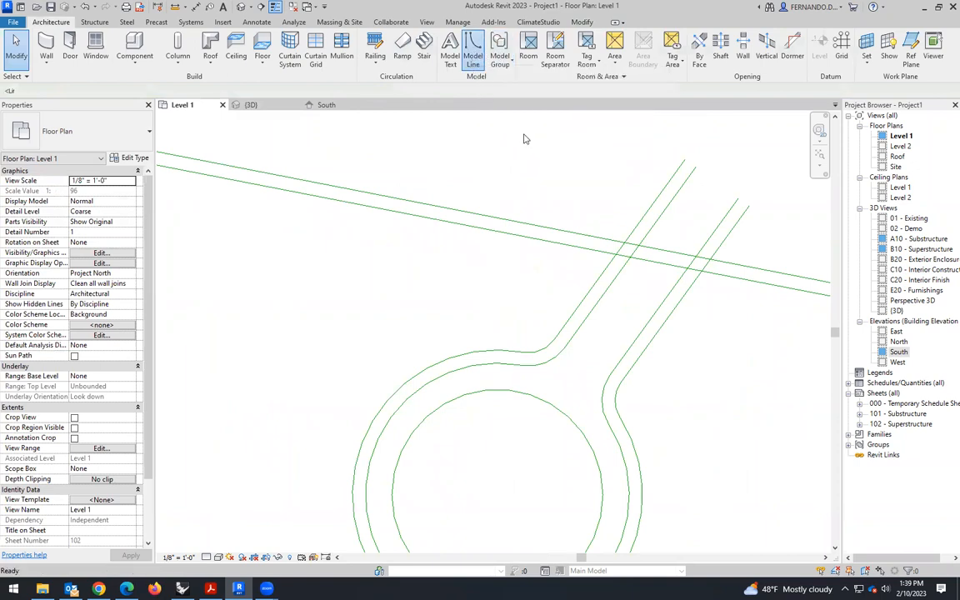
pyautogui.click(527, 54)
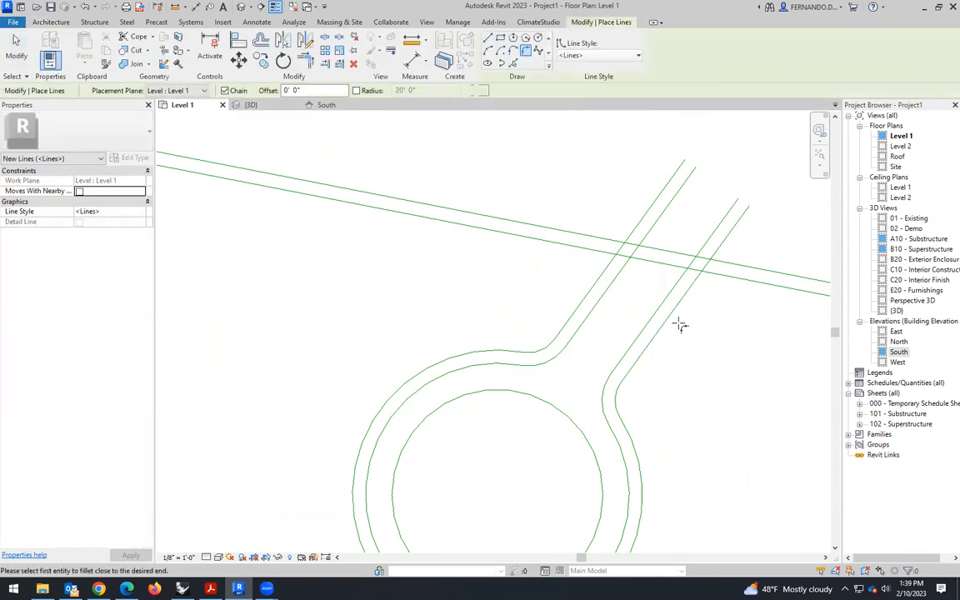
pyautogui.scroll(-3, 679, 326)
pyautogui.click(627, 289)
pyautogui.click(628, 285)
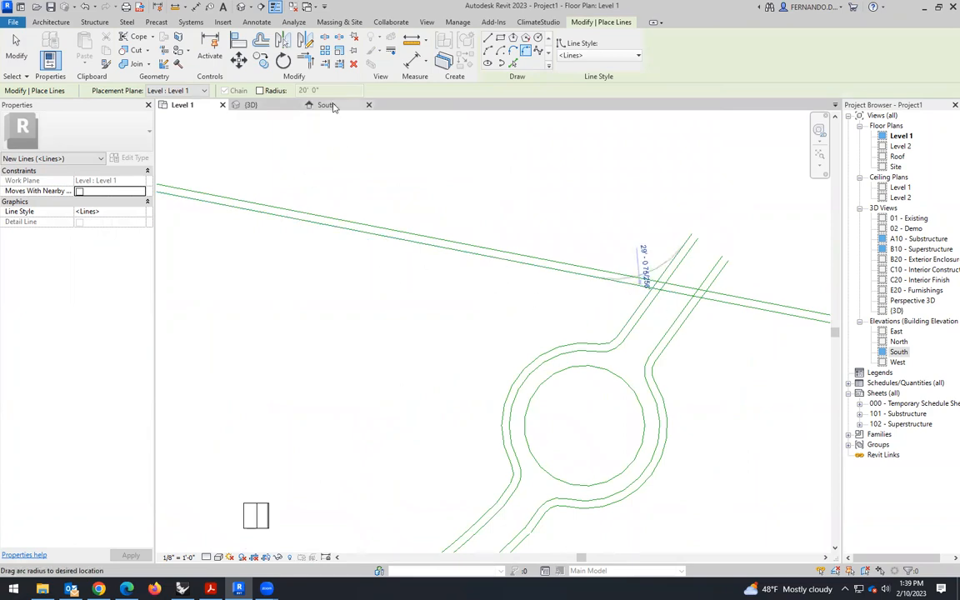
pyautogui.press('Escape')
pyautogui.press('Escape')
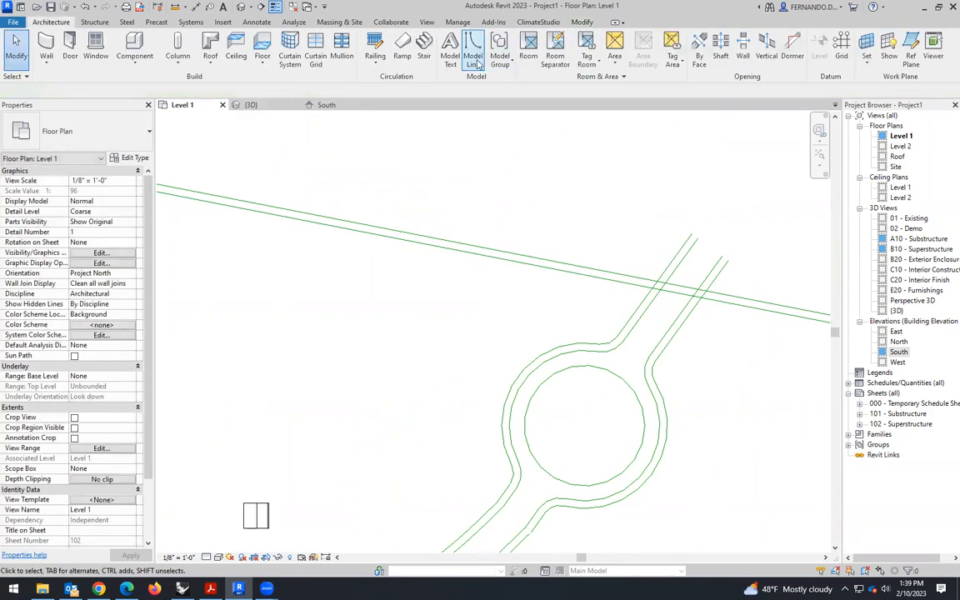
# - Start a model line with the Fillet Arc tool
pyautogui.click(477, 62)
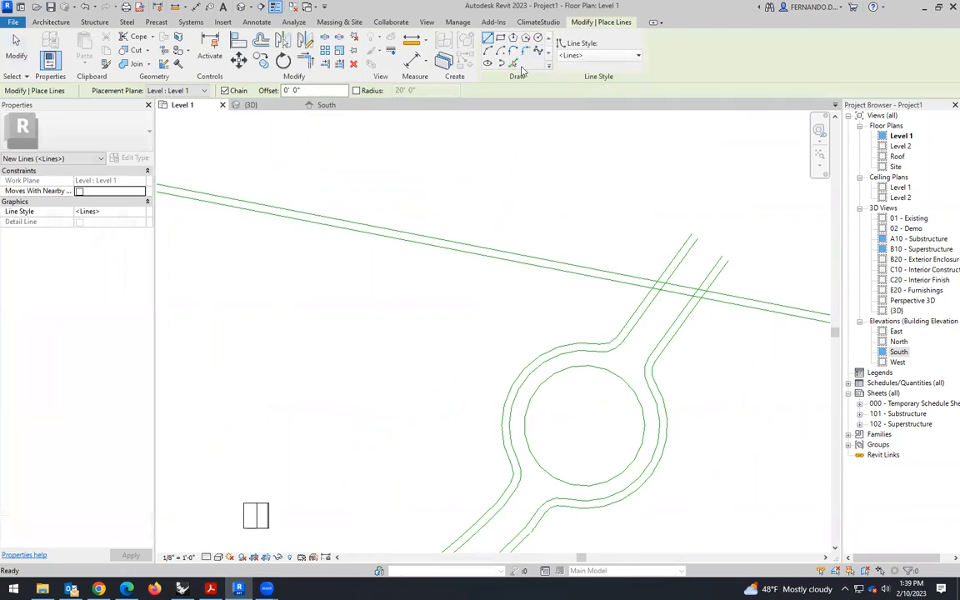
pyautogui.click(525, 52)
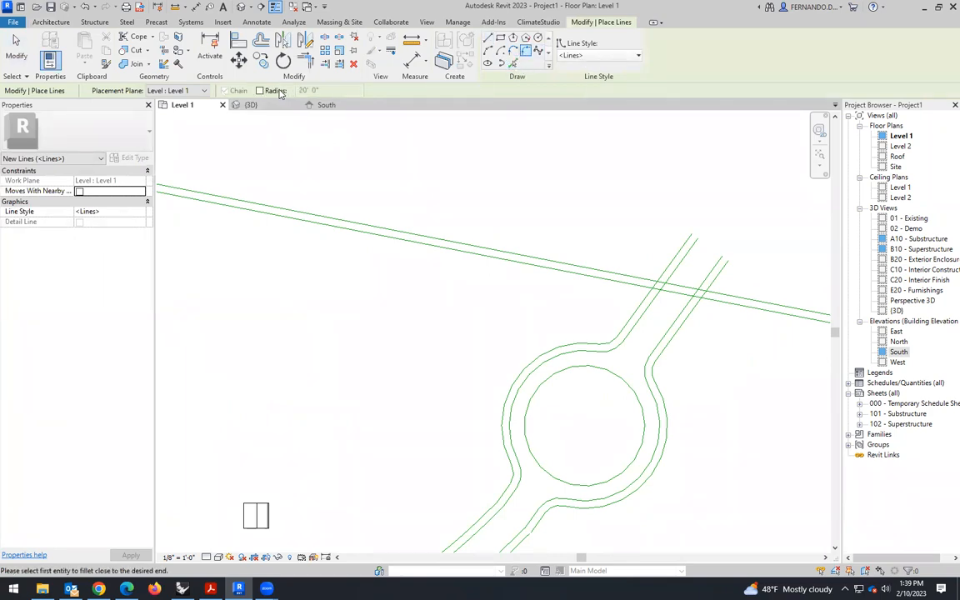
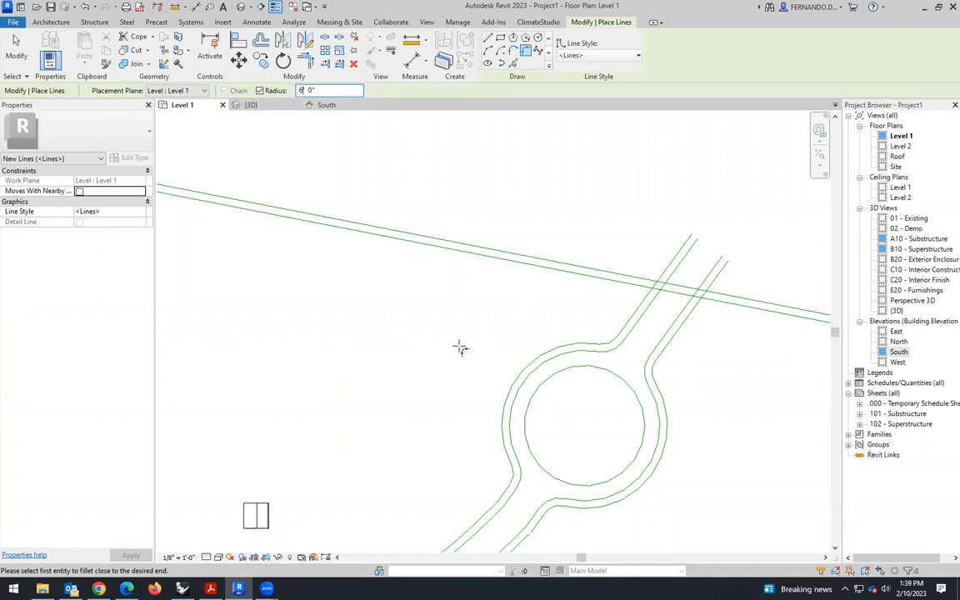
# - Fillet the inner offset boundary lines to the outer offset edges of the path on both sides with a 6' radius
pyautogui.click(630, 288)
pyautogui.scroll(2, 713, 310)
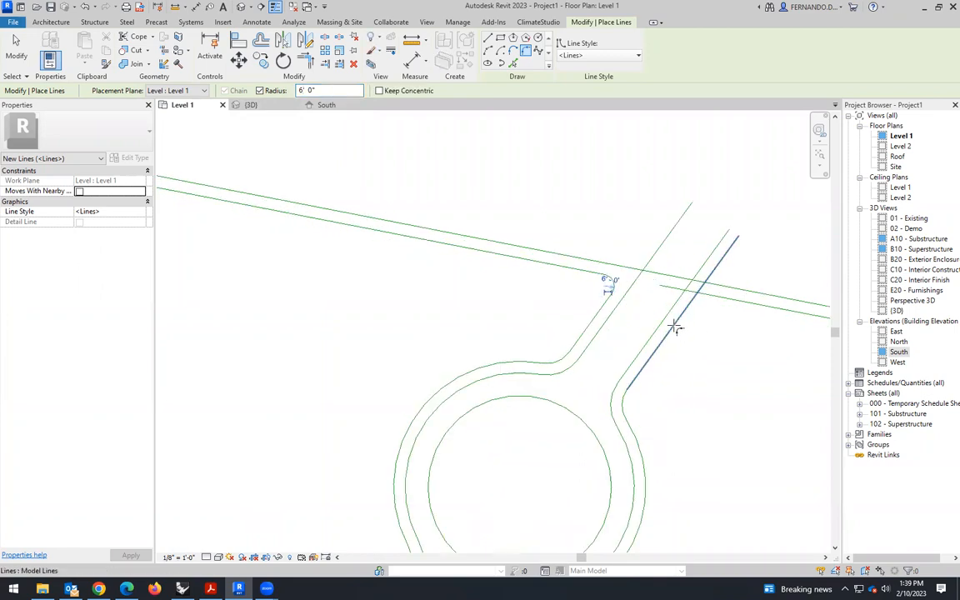
pyautogui.click(658, 350)
pyautogui.click(753, 306)
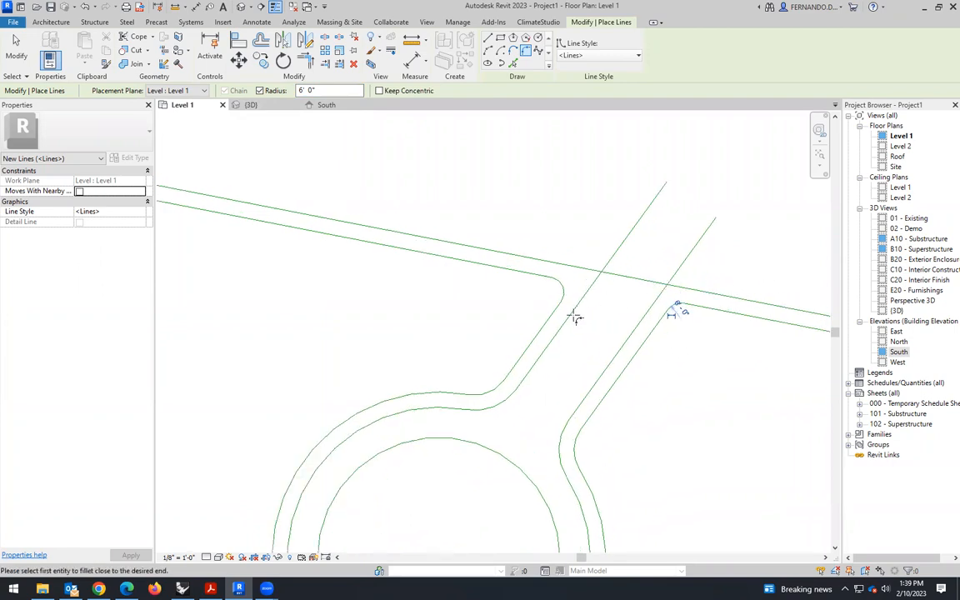
# - Fillet the site's upper boundary line to the inner path edges on both sides of the opening with a 12' radius
pyautogui.click(565, 275)
pyautogui.click(552, 336)
pyautogui.click(302, 91)
pyautogui.click(578, 265)
pyautogui.click(552, 337)
pyautogui.click(643, 334)
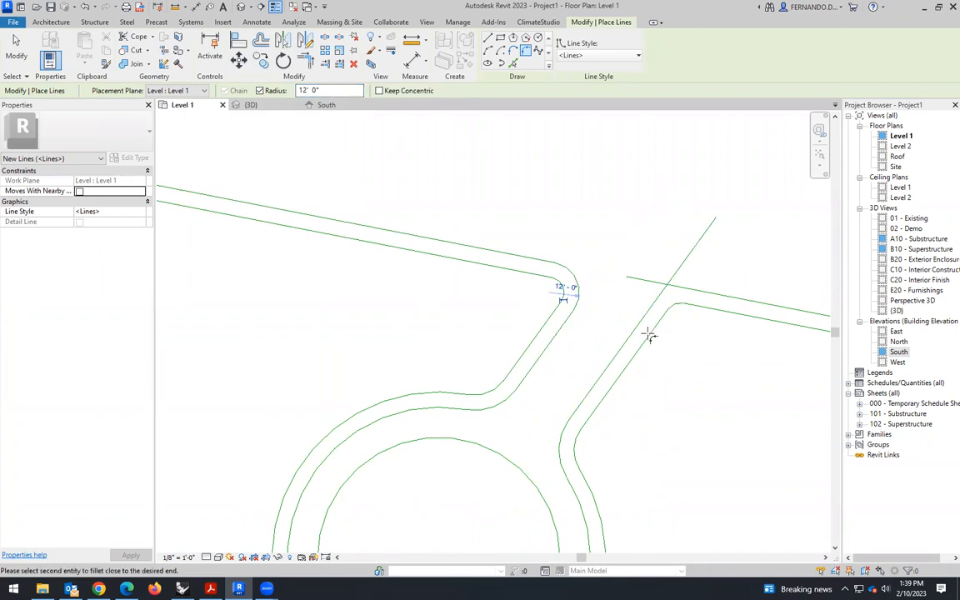
pyautogui.click(722, 294)
pyautogui.press('Escape')
pyautogui.press('Escape')
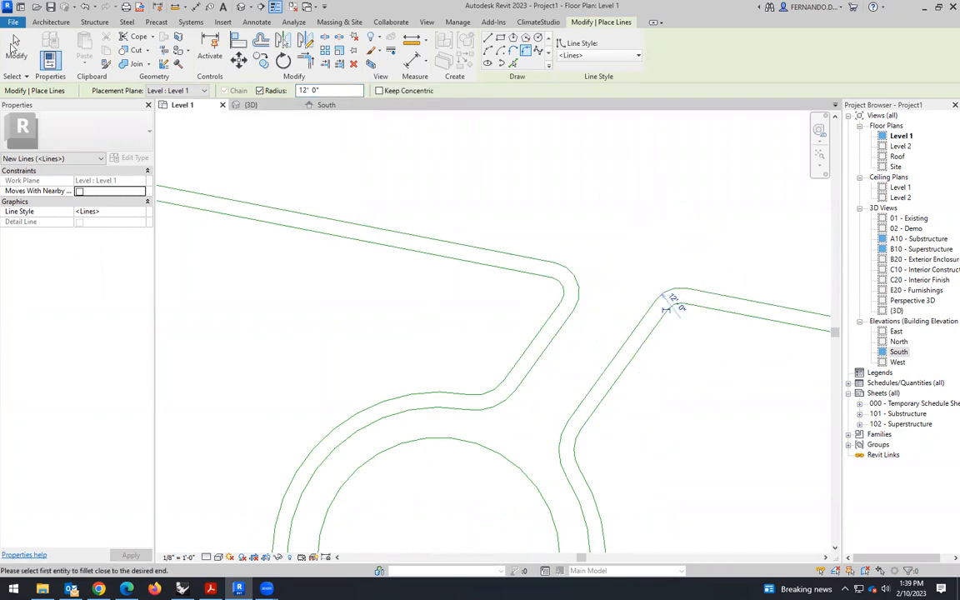
# - Examine the filleted path opening, the roundabout and the overall site outline
pyautogui.scroll(-2, 550, 341)
pyautogui.scroll(-2, 549, 341)
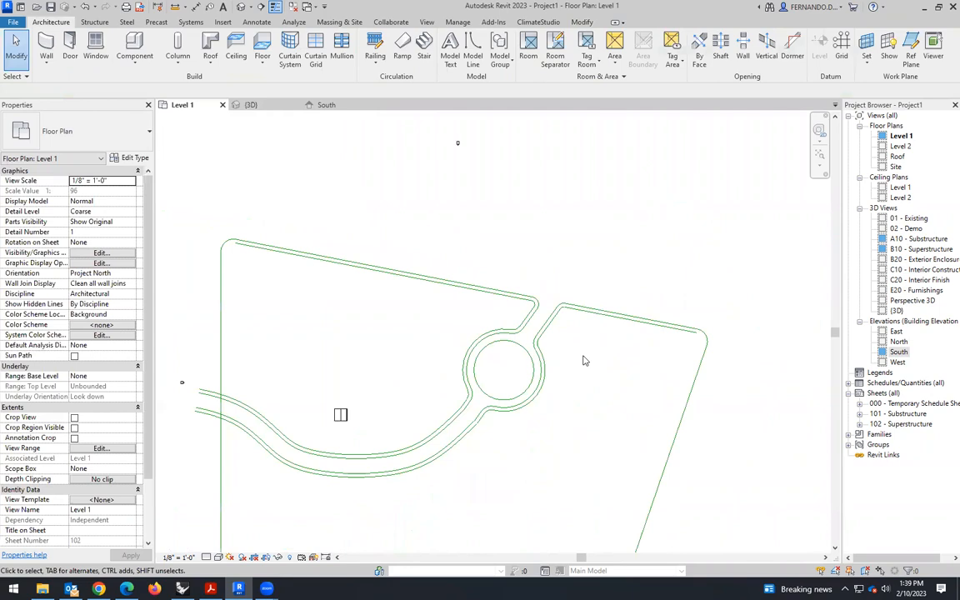
pyautogui.scroll(5, 469, 345)
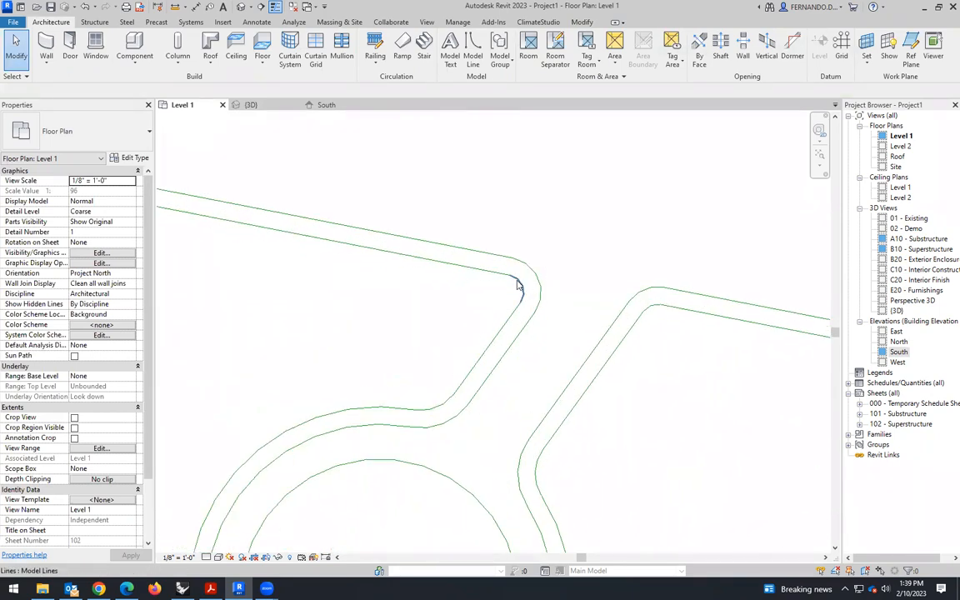
pyautogui.scroll(-5, 562, 293)
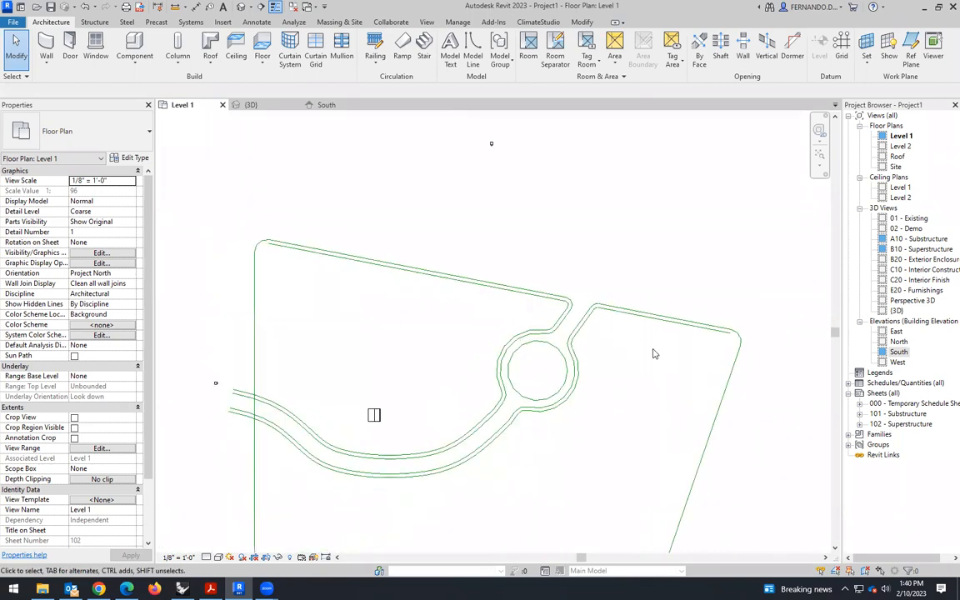
pyautogui.scroll(-2, 655, 353)
pyautogui.scroll(4, 586, 335)
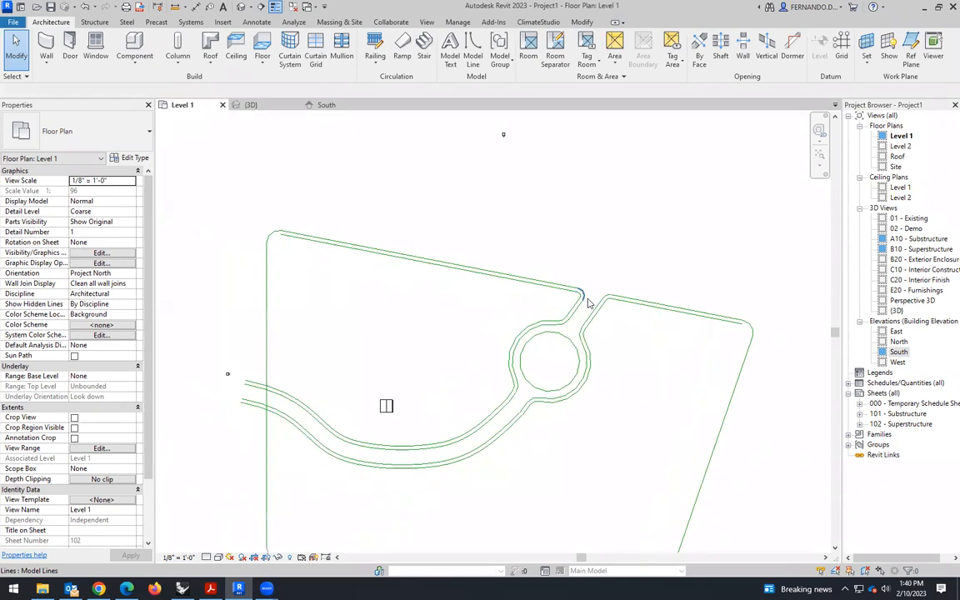
pyautogui.scroll(-1, 586, 335)
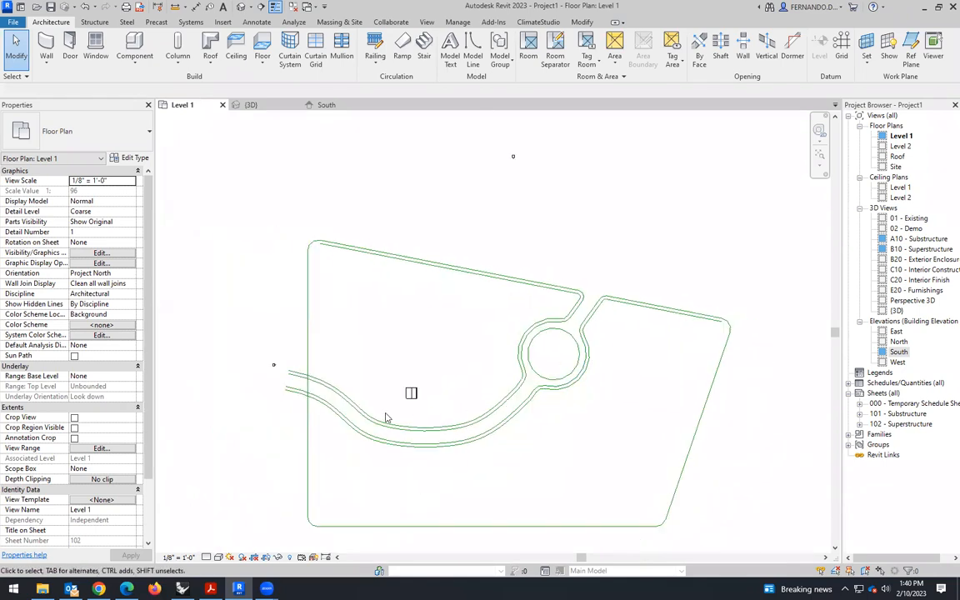
pyautogui.scroll(2, 386, 418)
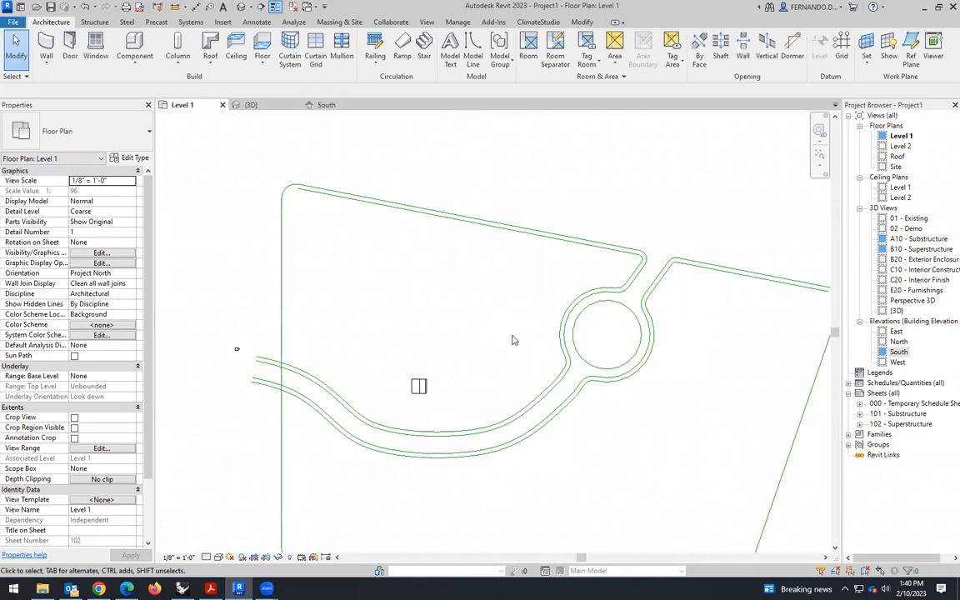
pyautogui.scroll(-2, 367, 275)
pyautogui.scroll(2, 409, 208)
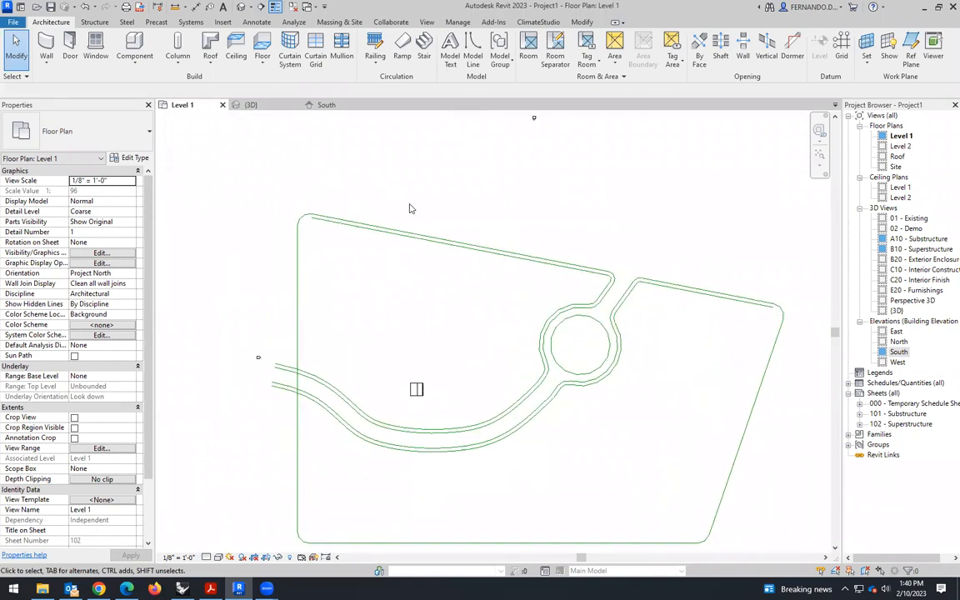
# - Draw a 9' wide by 18' high rectangle with model lines above the site's sloping upper boundary
pyautogui.click(471, 50)
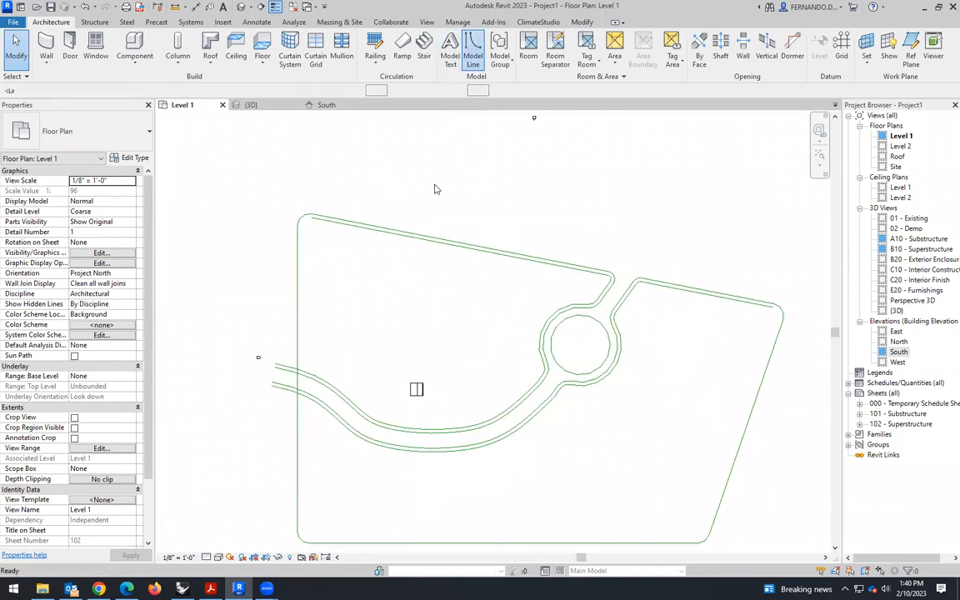
pyautogui.scroll(1, 435, 184)
pyautogui.click(428, 180)
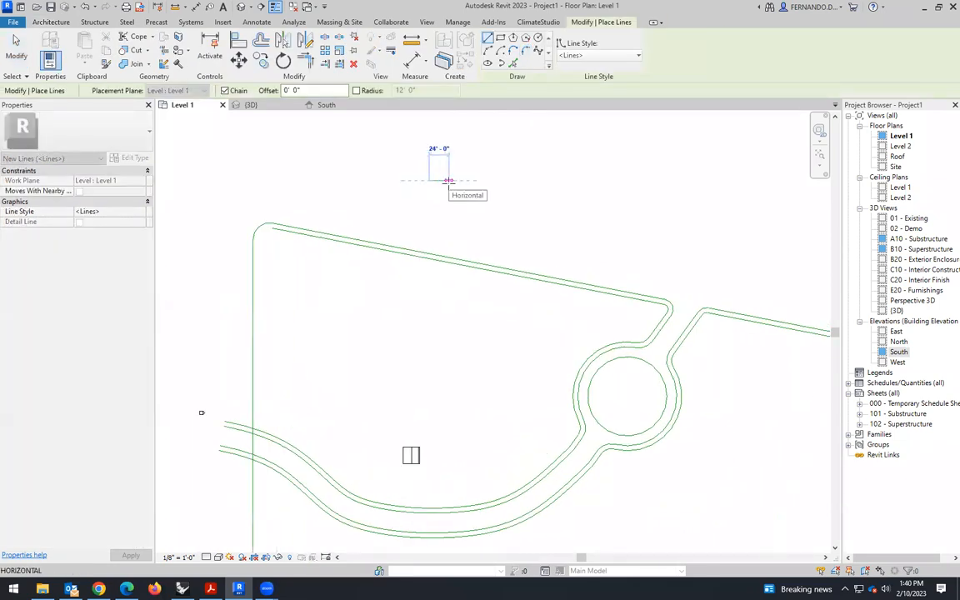
pyautogui.write('9')
pyautogui.press('Return')
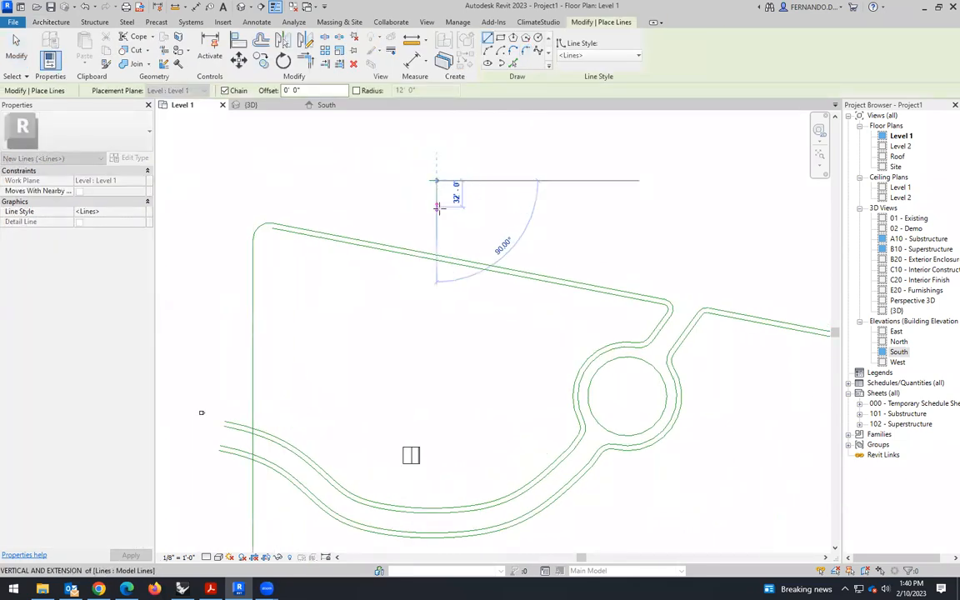
pyautogui.write('18')
pyautogui.press('Return')
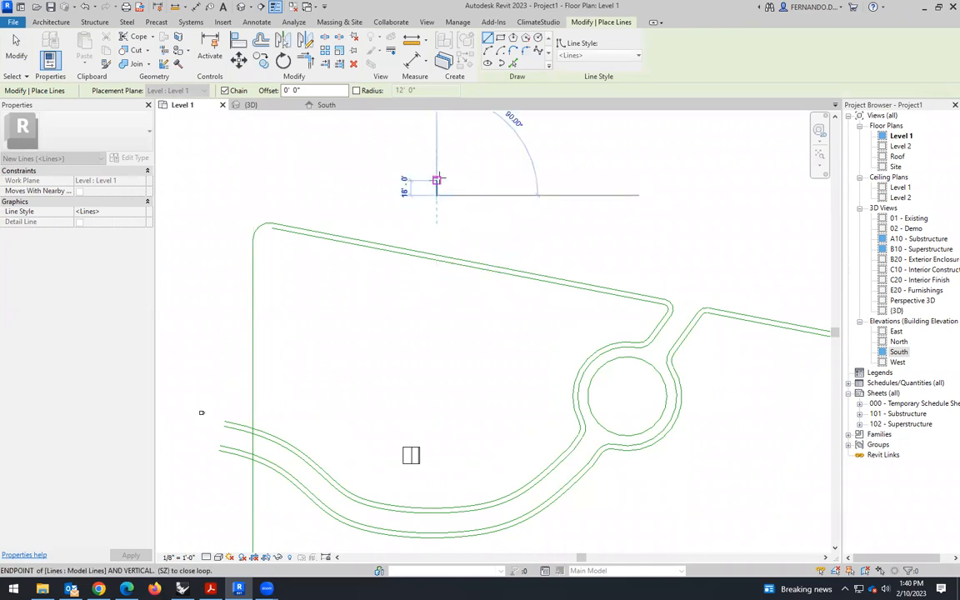
pyautogui.scroll(3, 435, 210)
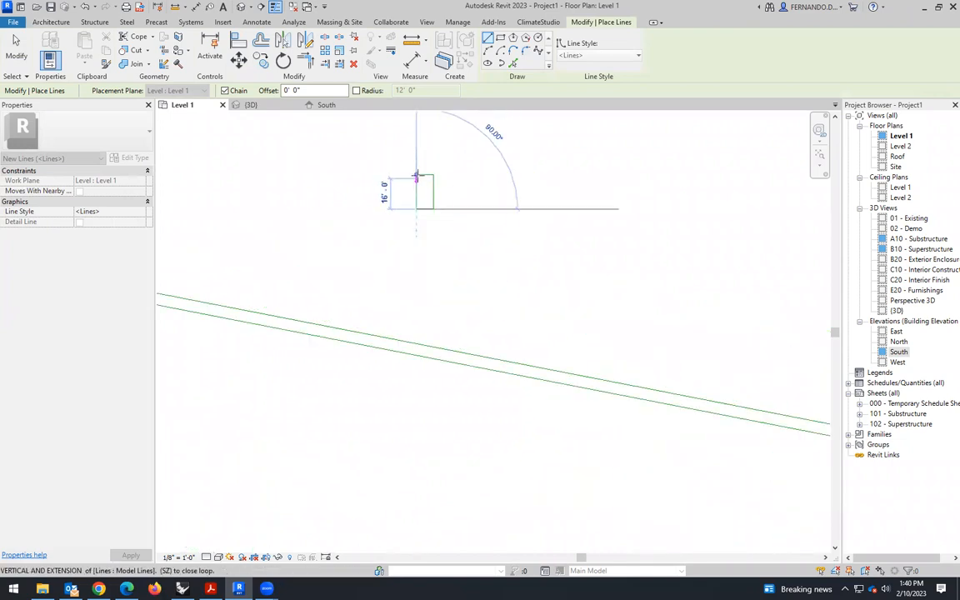
pyautogui.press('Escape')
pyautogui.click(17, 46)
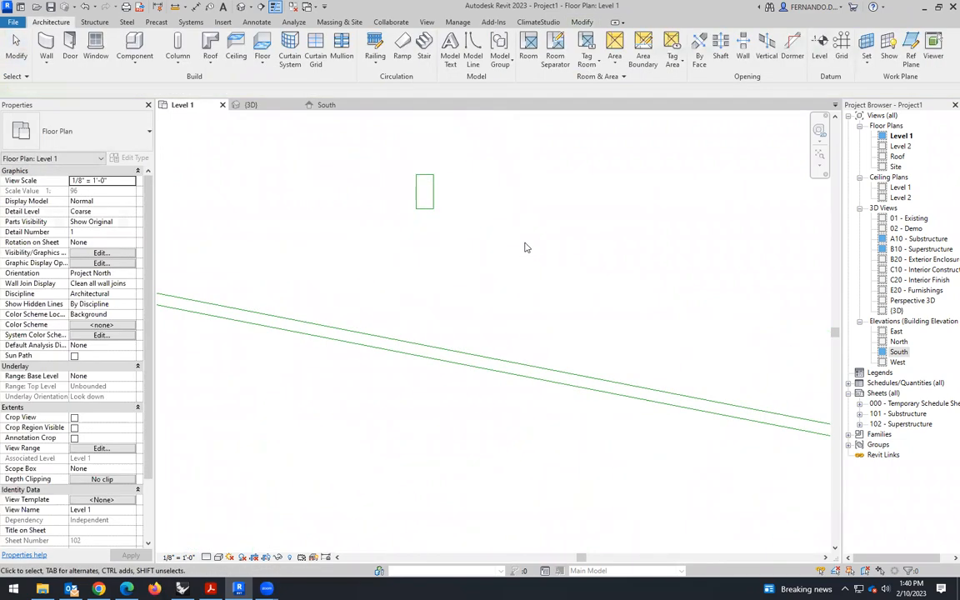
# - Move the 9' by 18' rectangle by its lower-left corner onto the sloping upper boundary line near the site's upper-left corner
pyautogui.scroll(-2, 529, 254)
pyautogui.moveTo(443, 188); pyautogui.dragTo(563, 232)
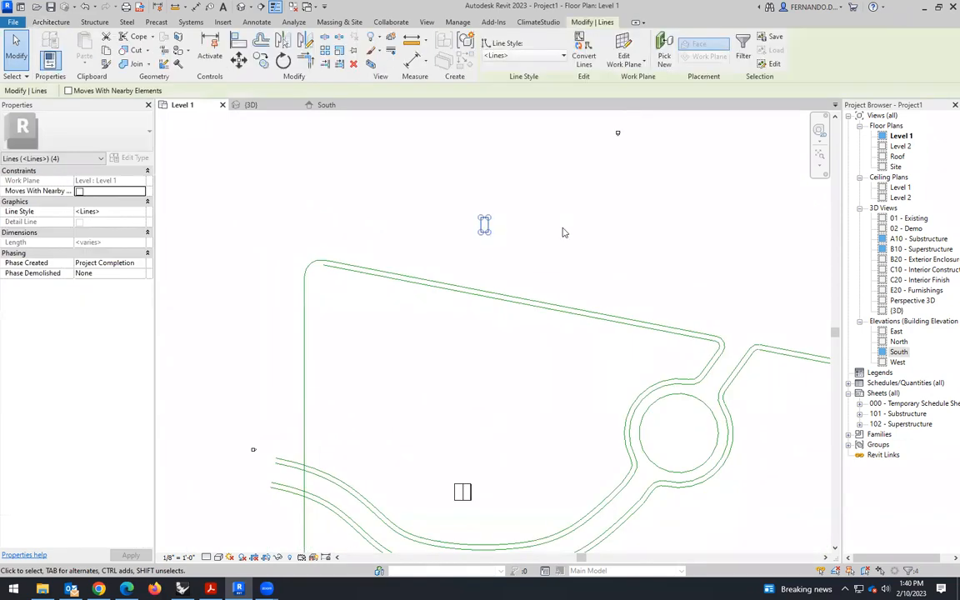
pyautogui.click(238, 60)
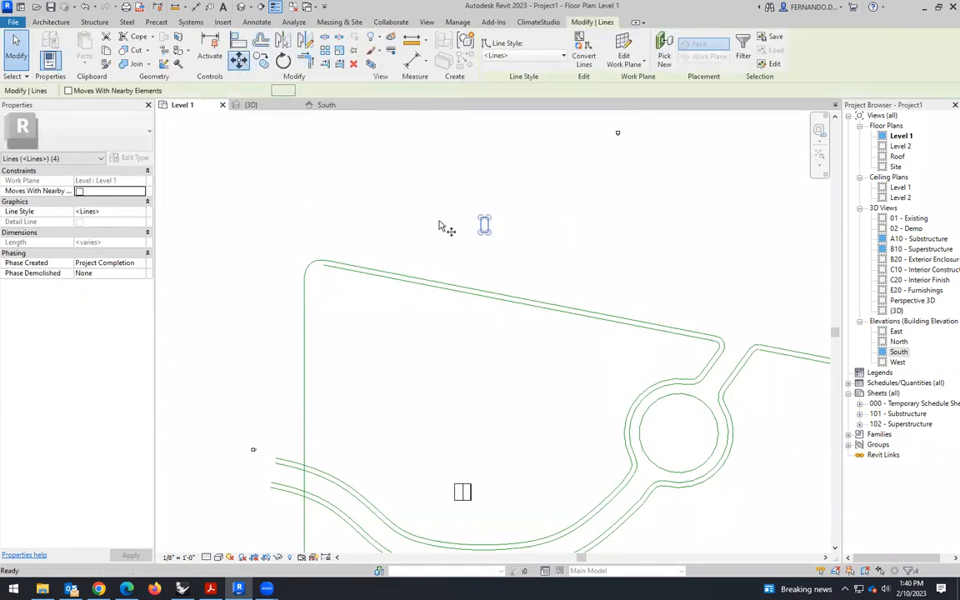
pyautogui.scroll(3, 492, 238)
pyautogui.click(494, 233)
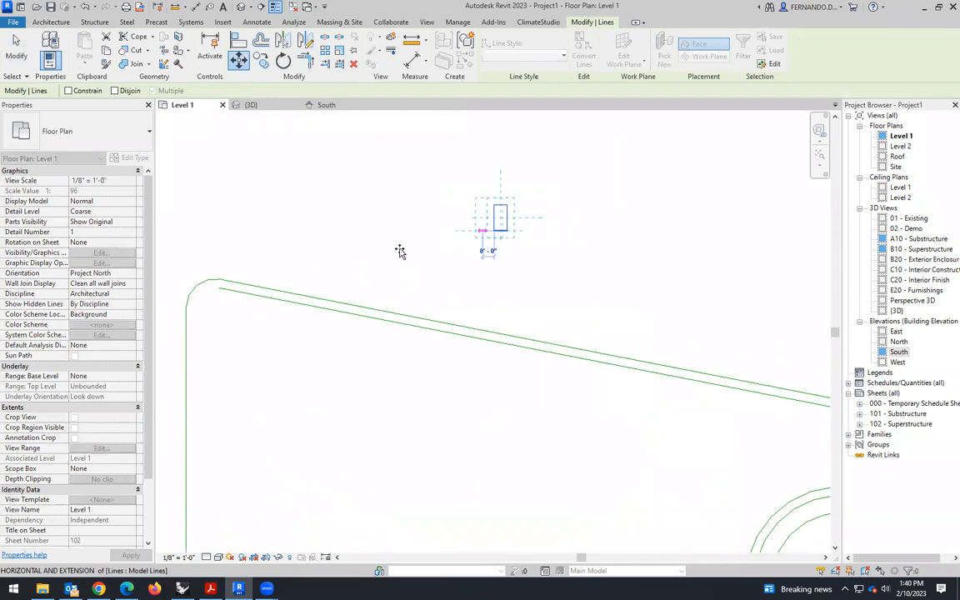
pyautogui.click(281, 291)
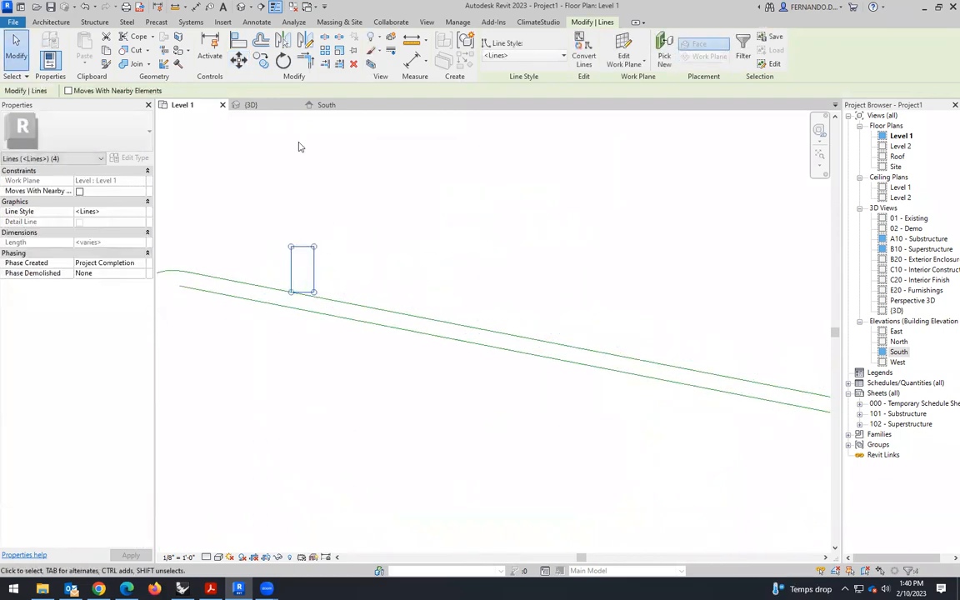
# - Rotate the rectangle 20° counterclockwise about its lower-left corner on the boundary line
pyautogui.click(284, 65)
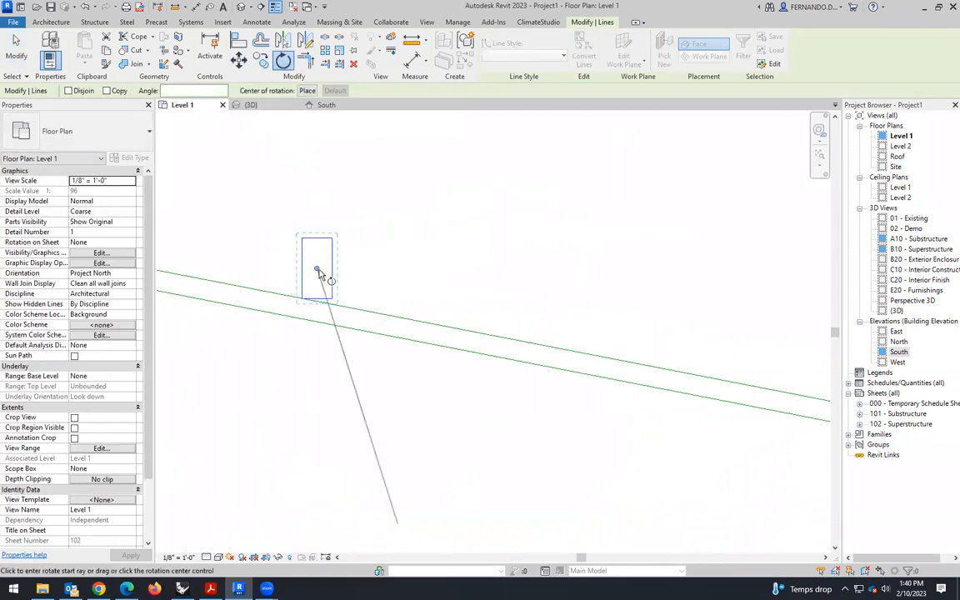
pyautogui.click(307, 92)
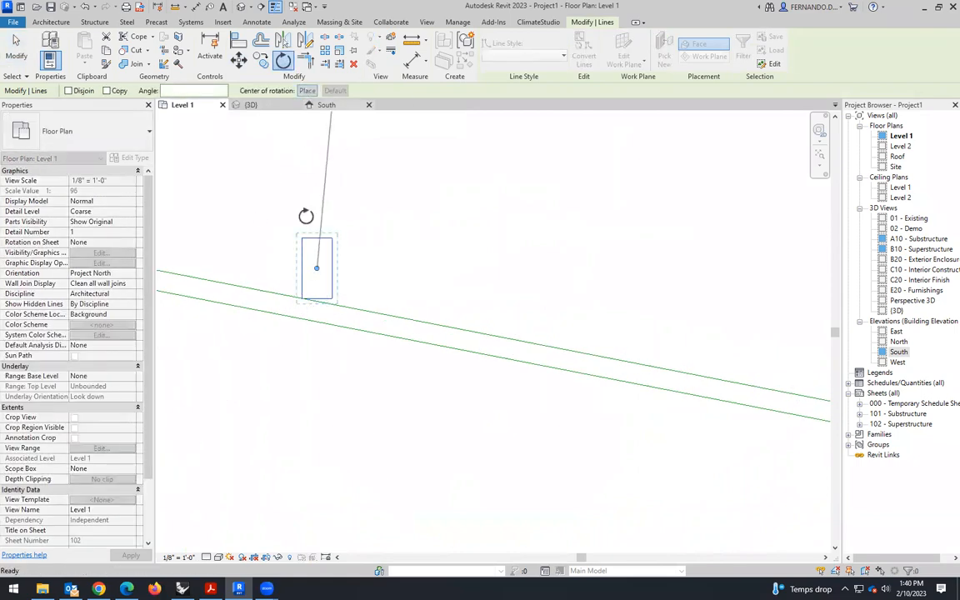
pyautogui.click(303, 298)
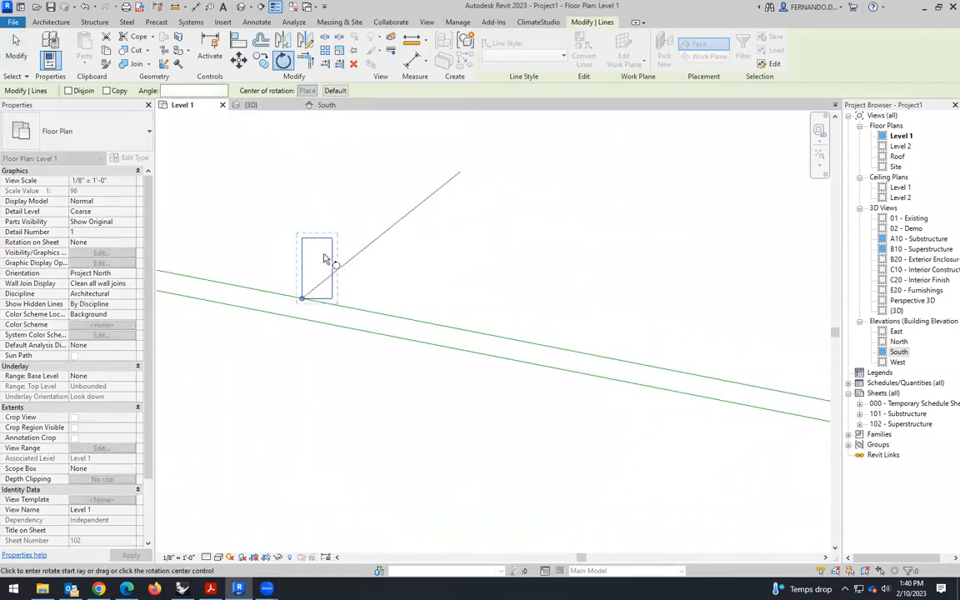
pyautogui.click(299, 216)
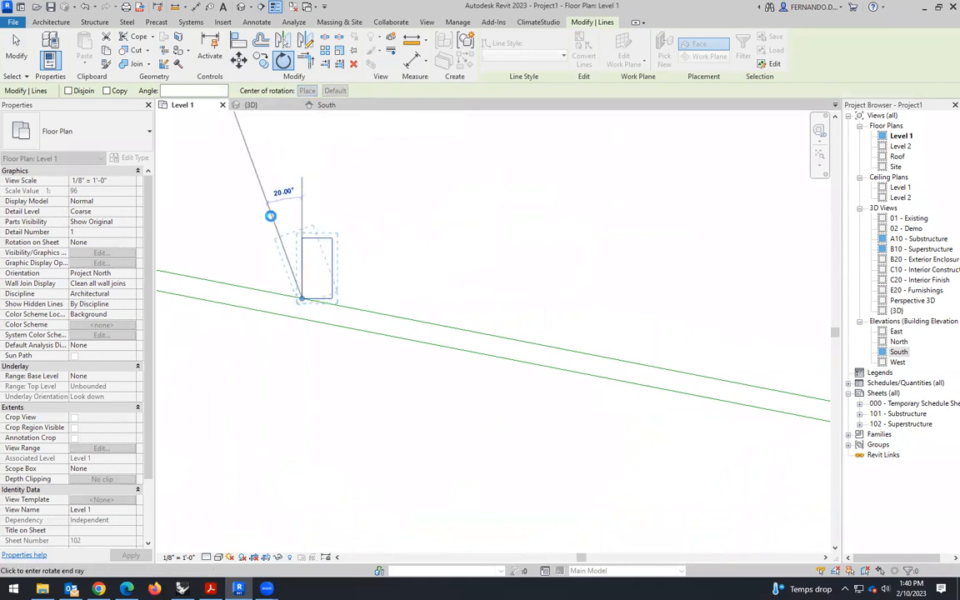
pyautogui.click(270, 216)
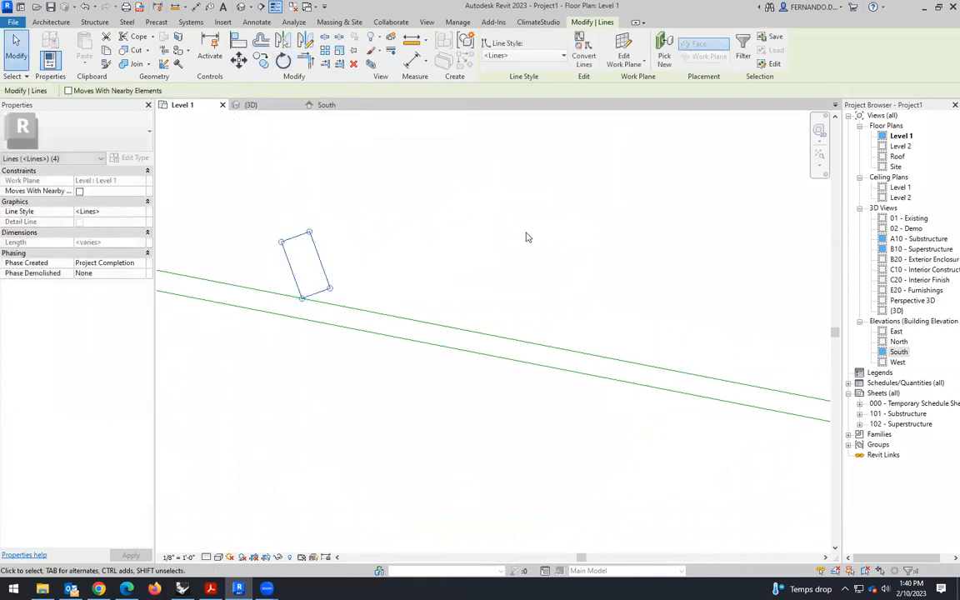
pyautogui.click(526, 237)
# - Draw a short model line extending the rotated rectangle's right side from its lower-right corner to the upper boundary line
pyautogui.scroll(-2, 538, 240)
pyautogui.scroll(1, 492, 209)
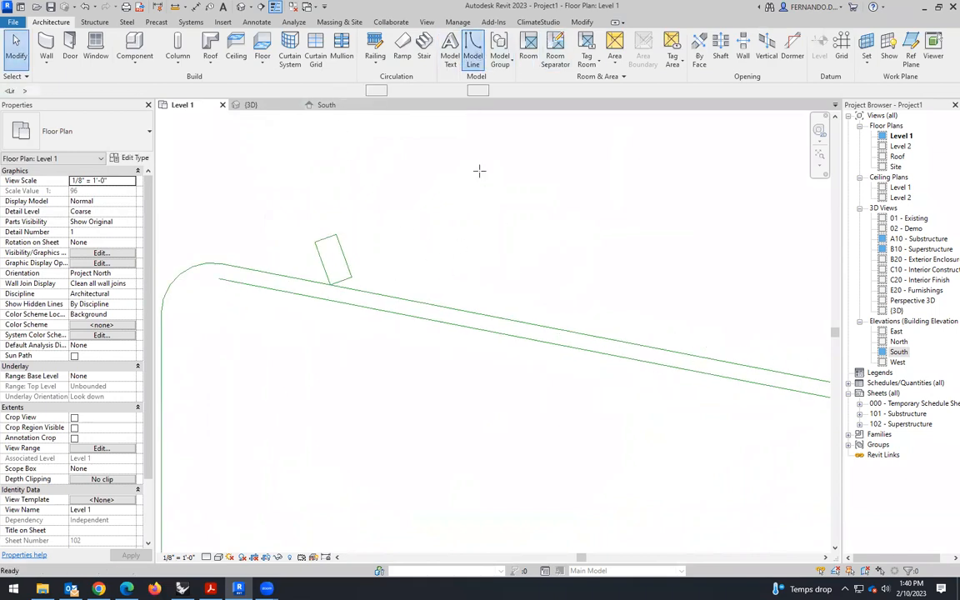
pyautogui.scroll(1, 358, 285)
pyautogui.click(348, 277)
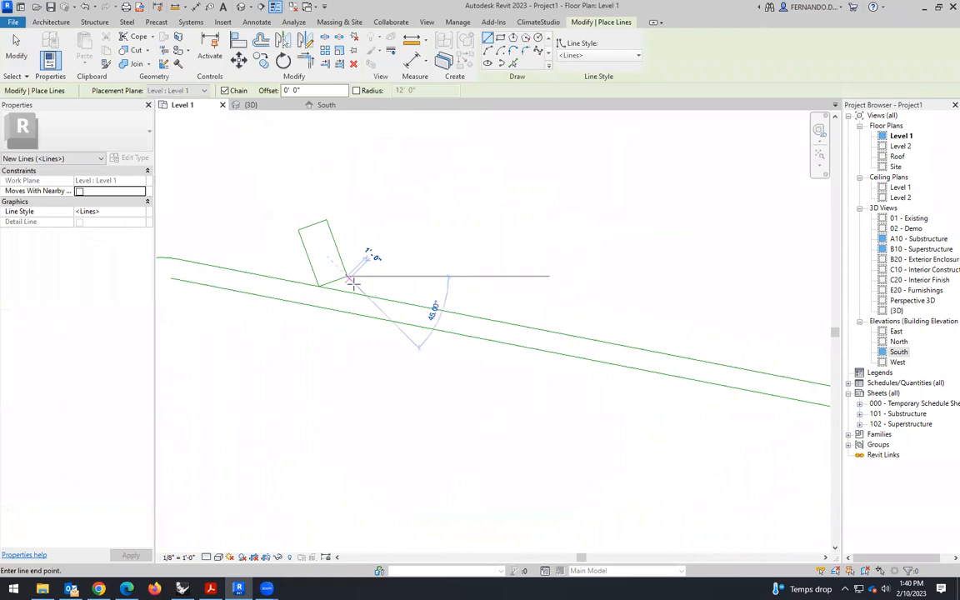
pyautogui.click(351, 288)
pyautogui.press('Escape')
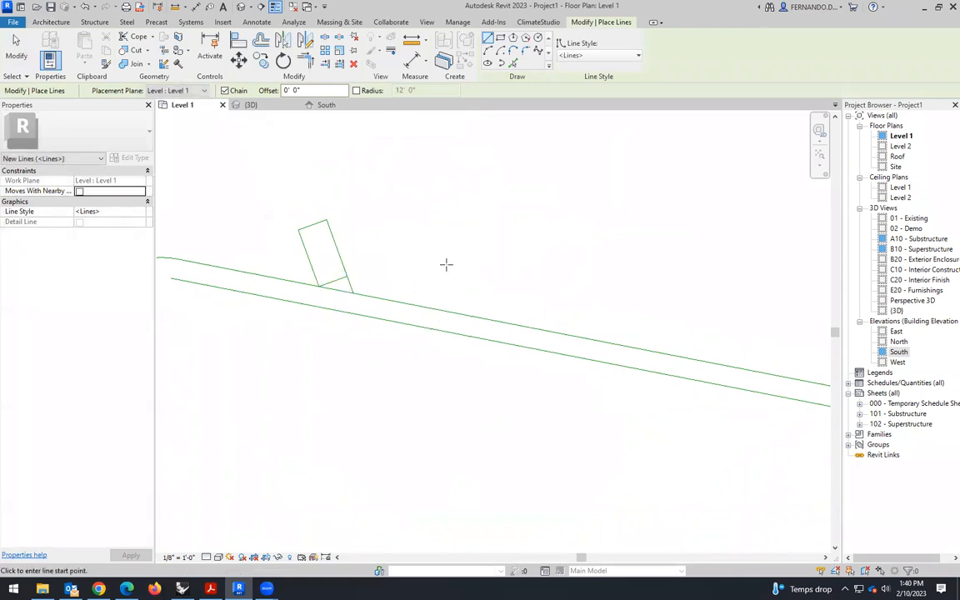
pyautogui.press('Escape')
# - Copy the angled parking stall with its extension line seven times, end to end along the site's sloping upper boundary
pyautogui.moveTo(369, 287); pyautogui.dragTo(328, 209)
pyautogui.moveTo(314, 249); pyautogui.dragTo(315, 263)
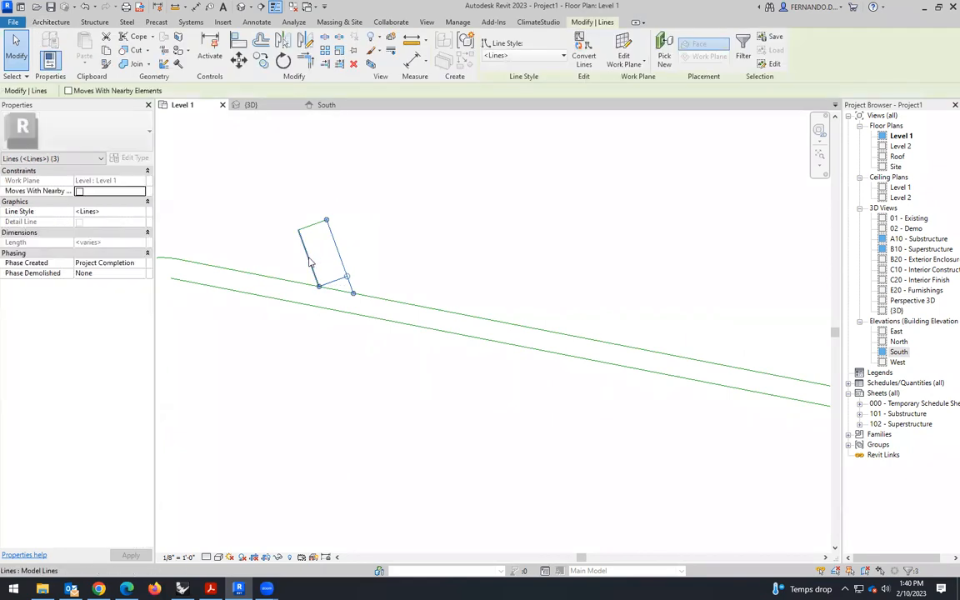
pyautogui.keyDown('ctrl'); pyautogui.click(310, 262); pyautogui.keyUp('ctrl')
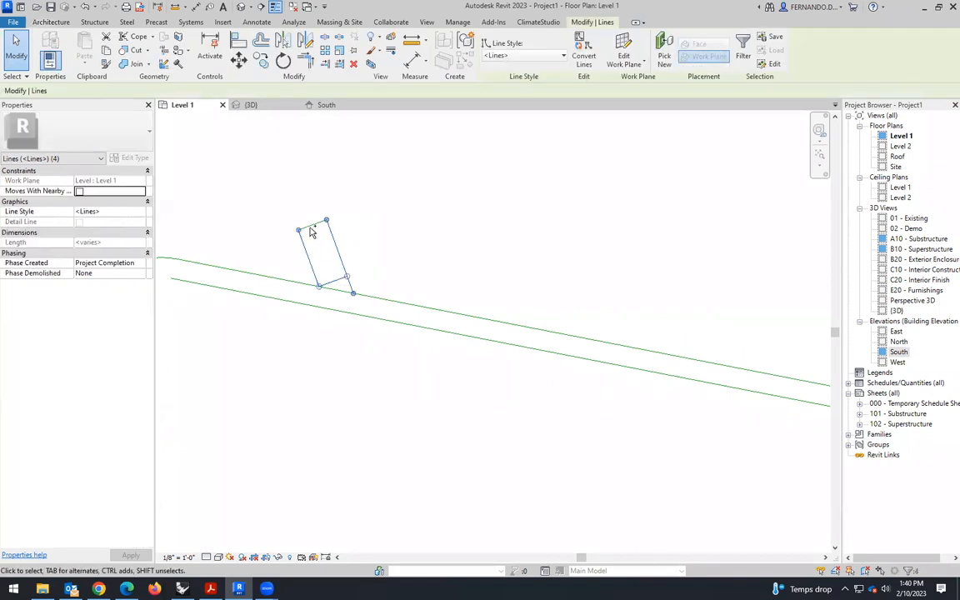
pyautogui.click(261, 60)
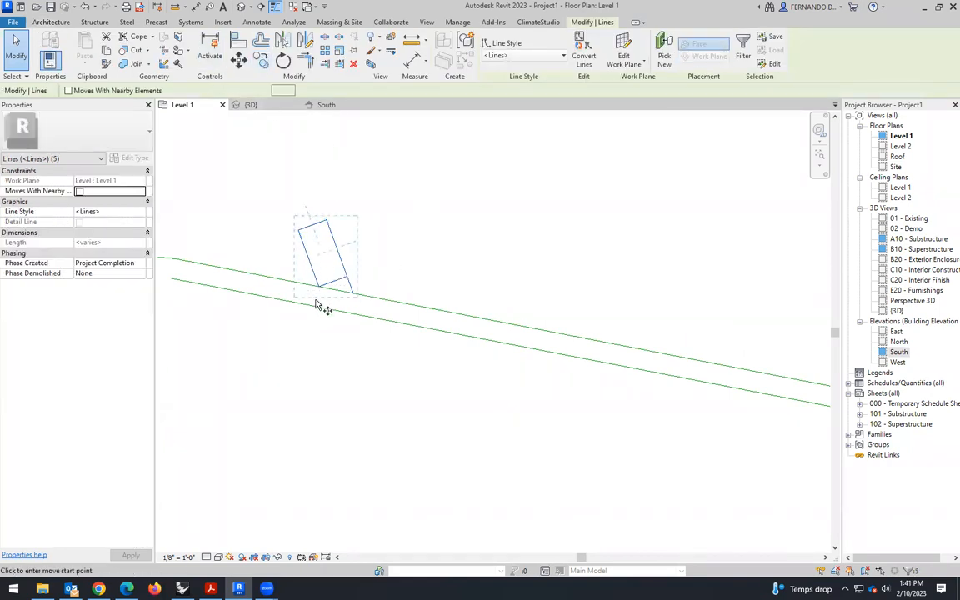
pyautogui.click(320, 282)
pyautogui.click(365, 291)
pyautogui.click(411, 303)
pyautogui.click(456, 314)
pyautogui.click(499, 323)
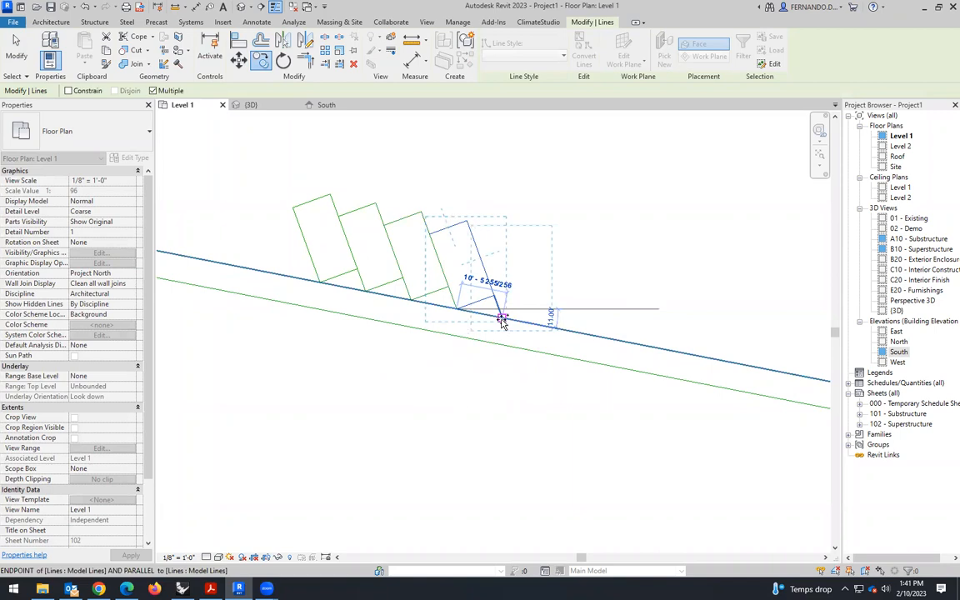
pyautogui.click(546, 326)
pyautogui.click(593, 337)
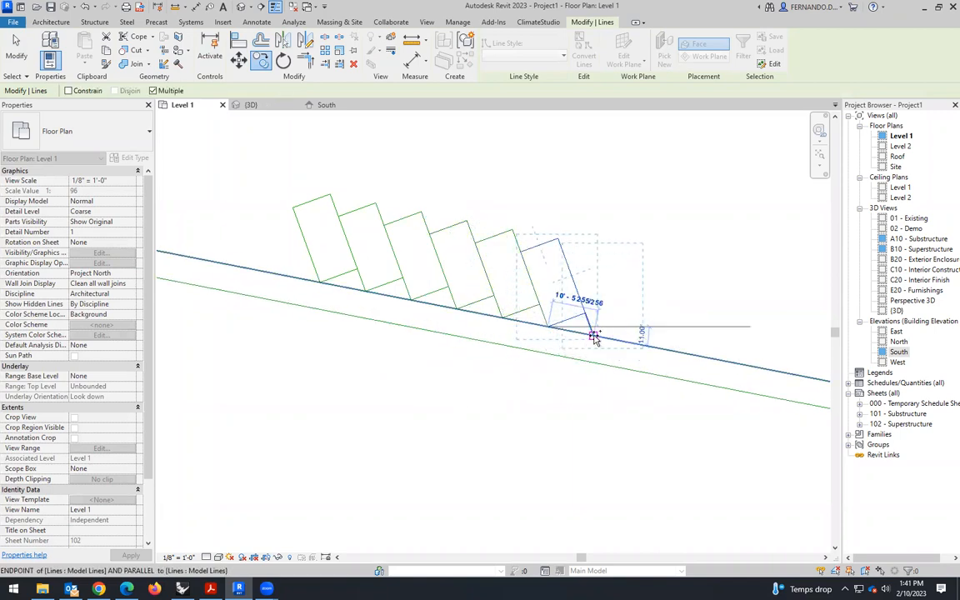
pyautogui.click(638, 345)
pyautogui.scroll(-4, 460, 298)
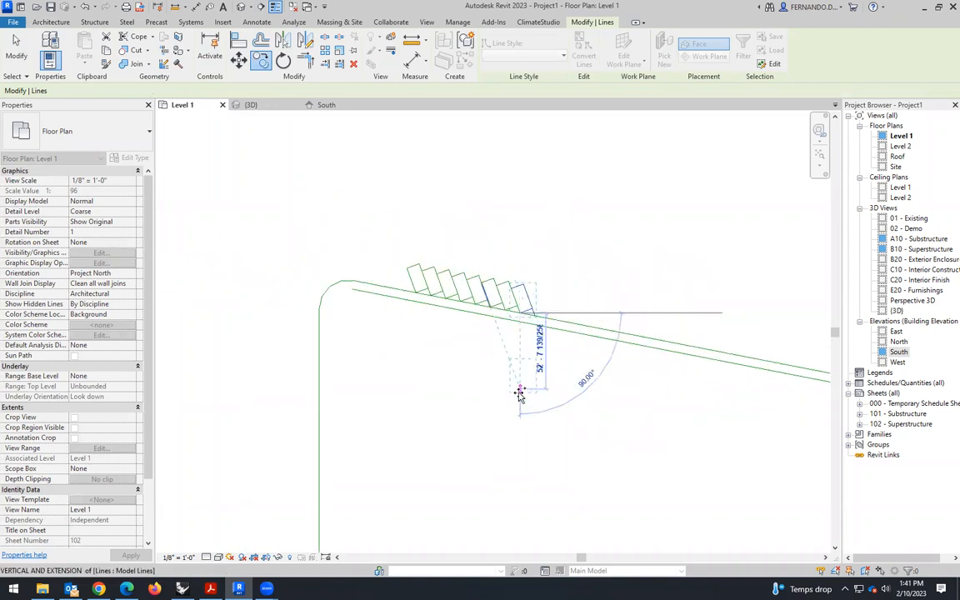
pyautogui.press('Escape')
pyautogui.scroll(-3, 427, 303)
pyautogui.press('Escape')
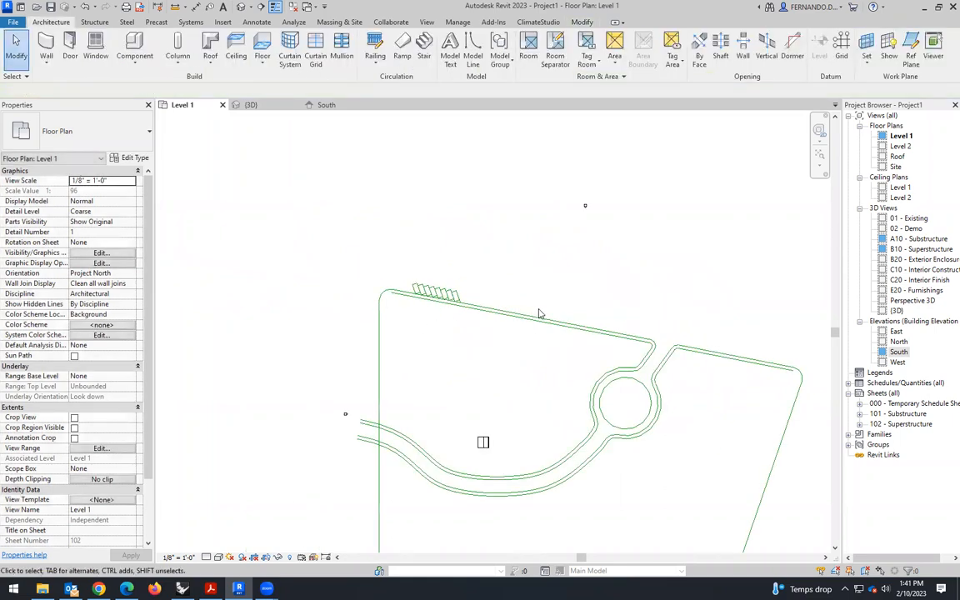
# - Offset a copy of the inner sloping line below the upper boundary by 6' toward the site's interior
pyautogui.scroll(5, 442, 297)
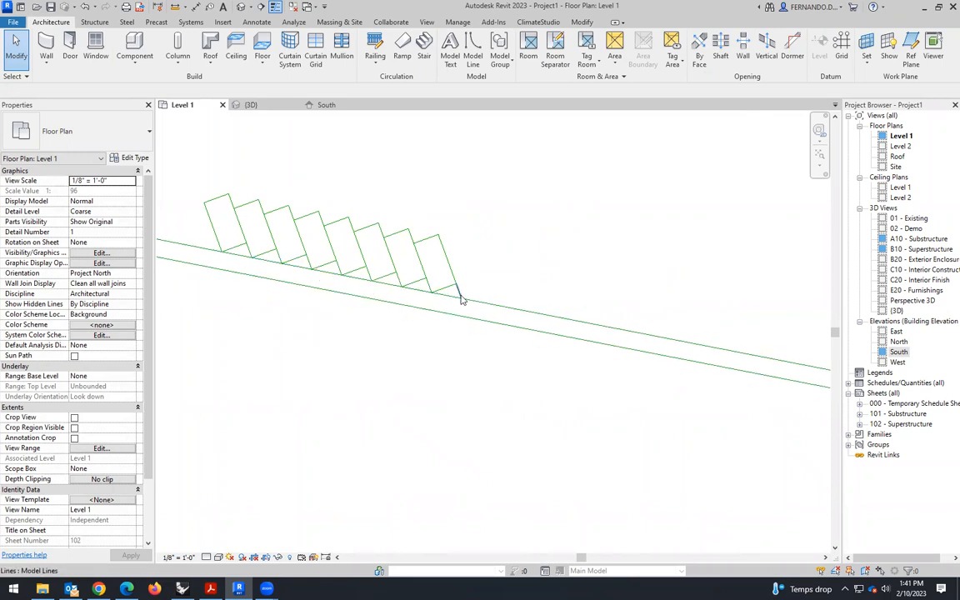
pyautogui.scroll(-5, 427, 297)
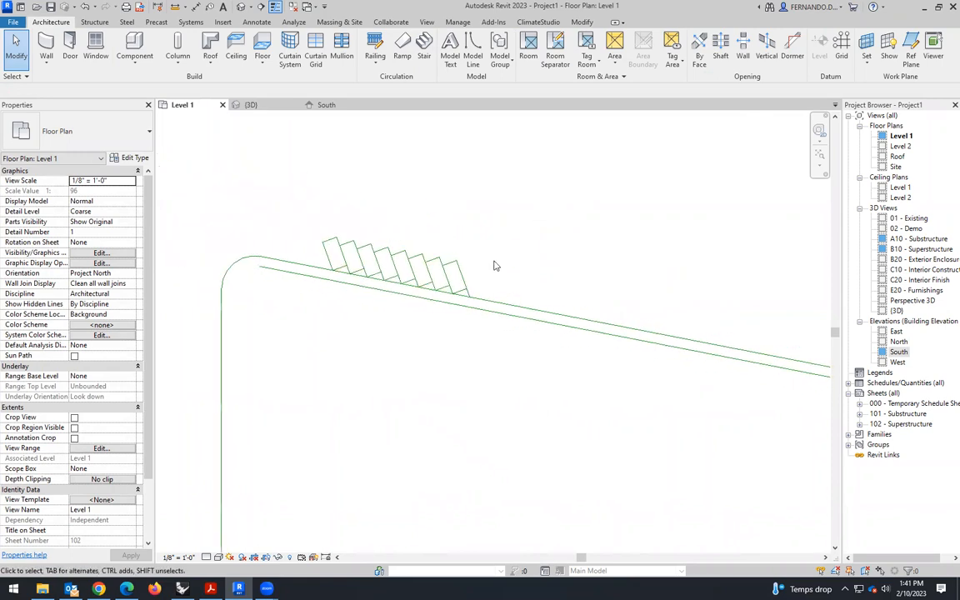
pyautogui.scroll(-2, 423, 281)
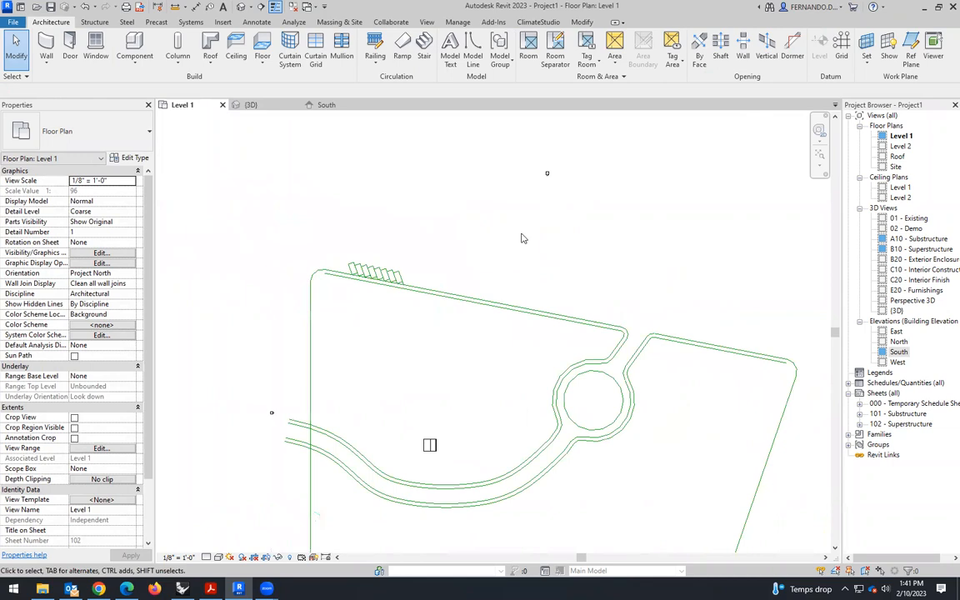
pyautogui.scroll(2, 465, 328)
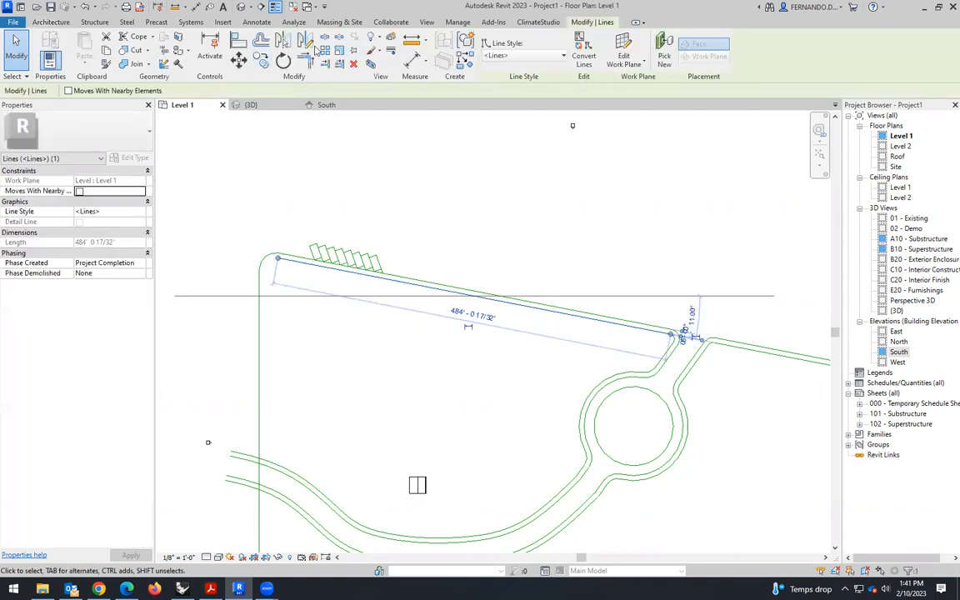
pyautogui.click(262, 43)
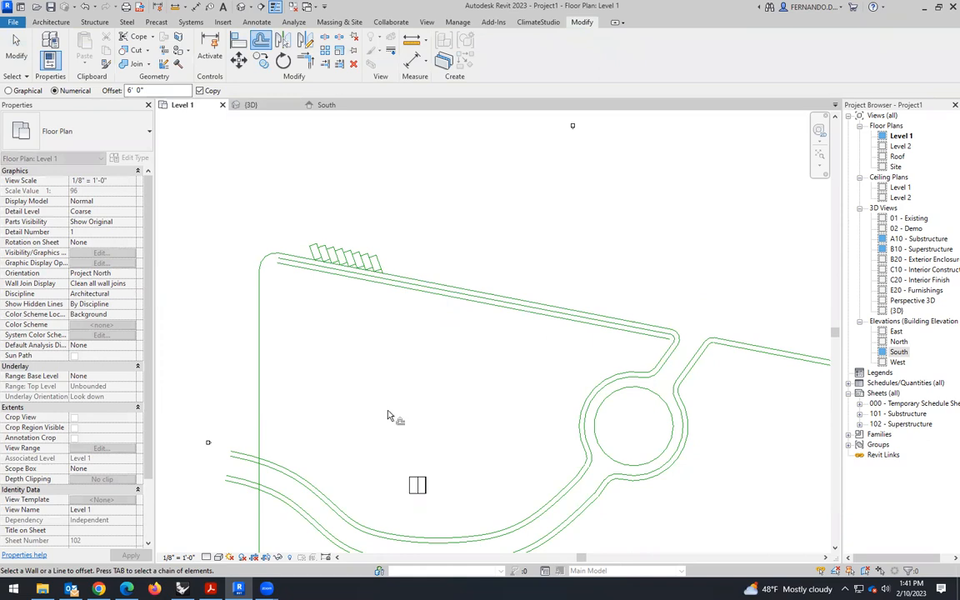
pyautogui.press('Escape')
# - Move the in-place box from above the curved path to the site's upper-left corner, below the sloping lines
pyautogui.moveTo(444, 507); pyautogui.dragTo(394, 464)
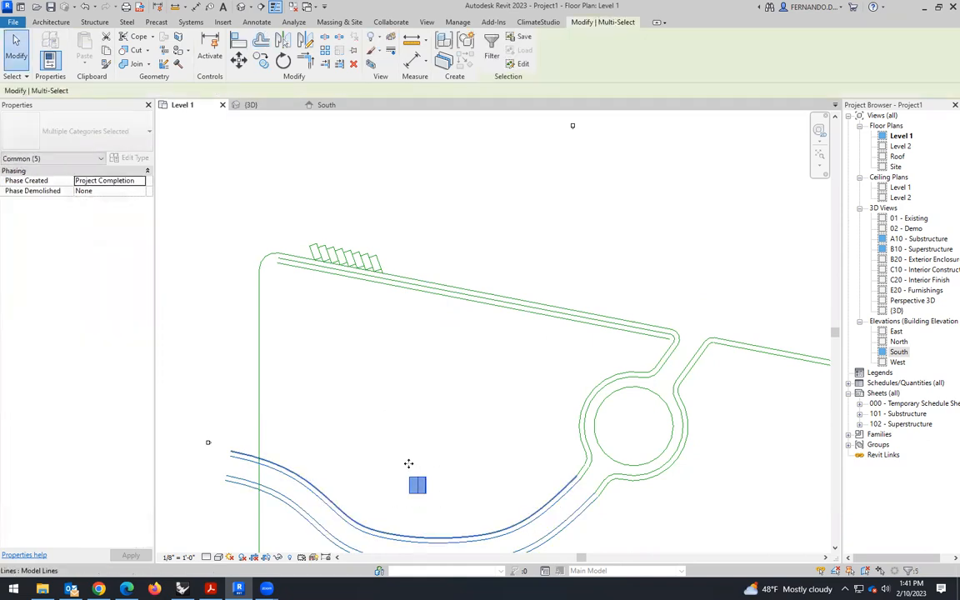
pyautogui.click(449, 490)
pyautogui.click(429, 506)
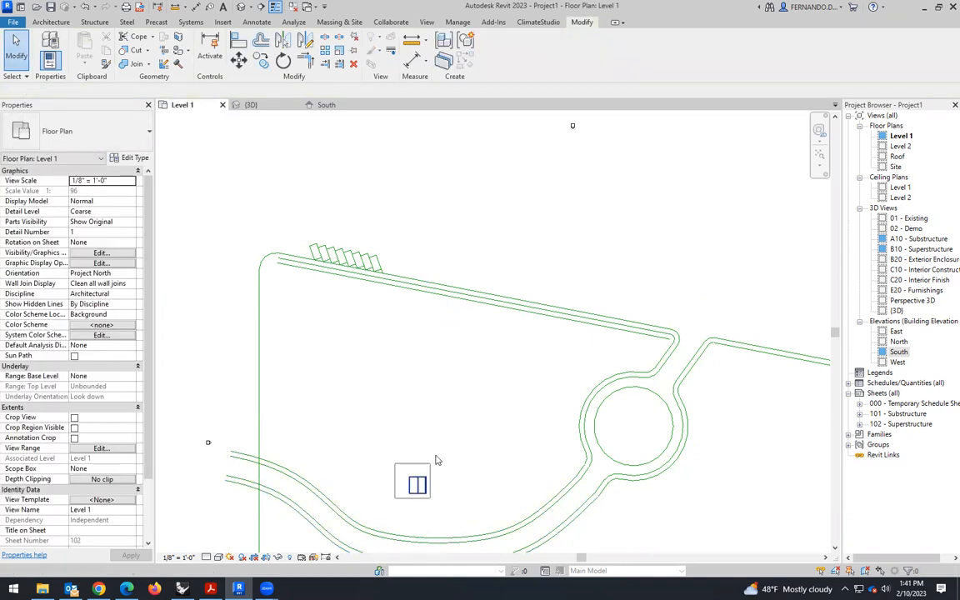
pyautogui.click(419, 485)
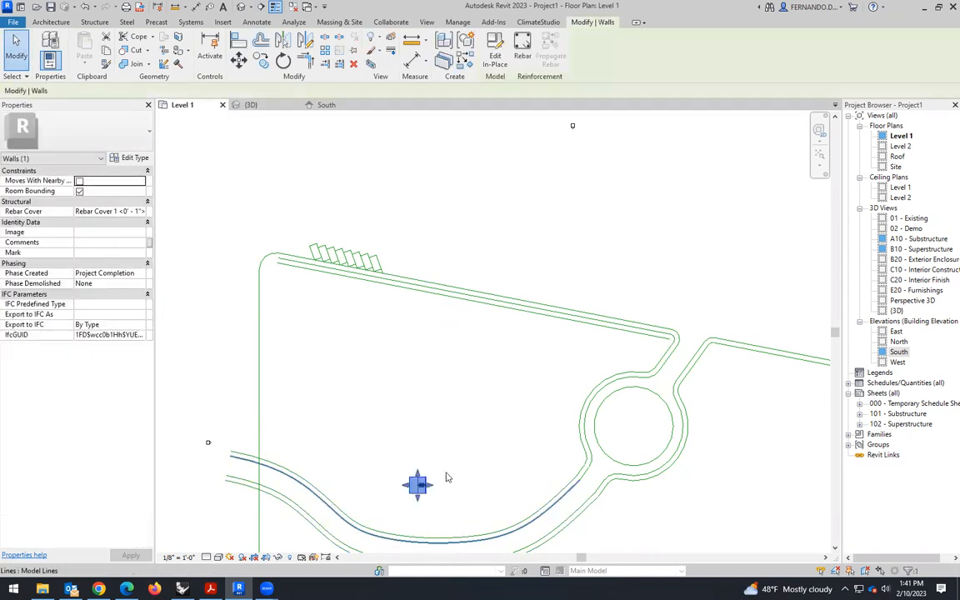
pyautogui.click(239, 60)
pyautogui.scroll(3, 421, 483)
pyautogui.click(423, 473)
pyautogui.scroll(-3, 375, 358)
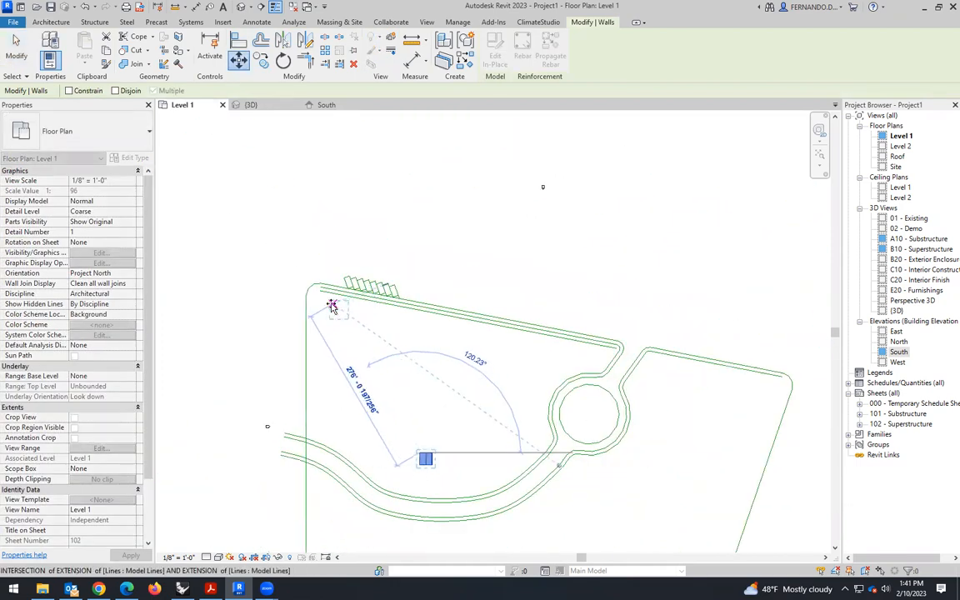
pyautogui.click(332, 306)
pyautogui.scroll(5, 338, 310)
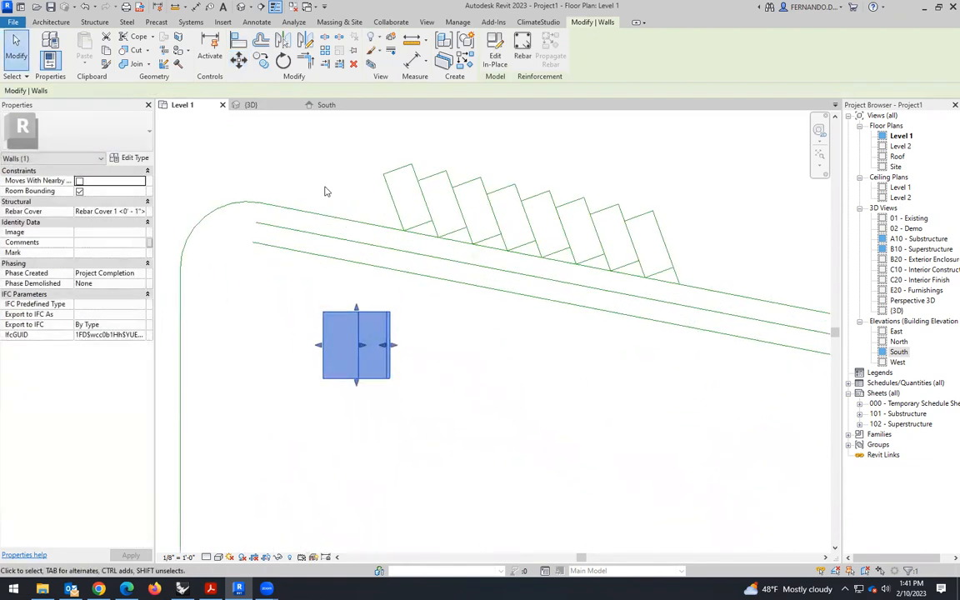
# - Move the box by its upper-right corner onto the innermost sloping line near the site's upper-left corner
pyautogui.click(423, 354)
pyautogui.click(390, 322)
pyautogui.click(418, 346)
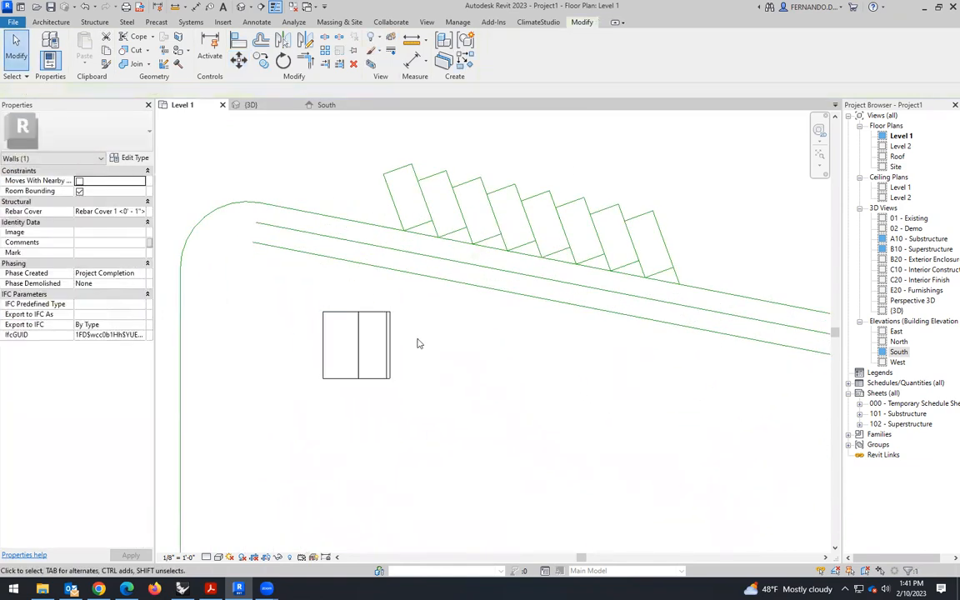
pyautogui.click(240, 60)
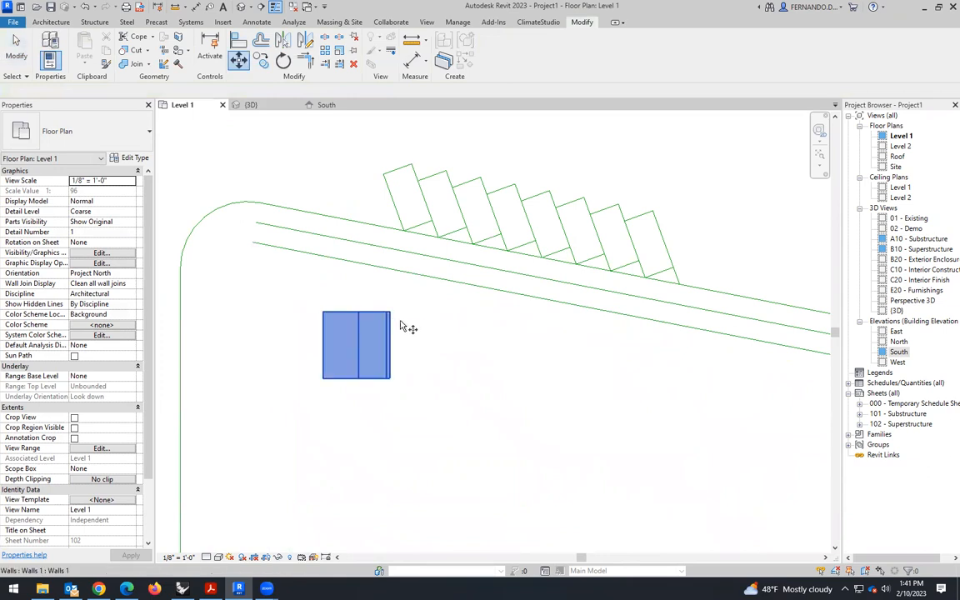
pyautogui.click(390, 313)
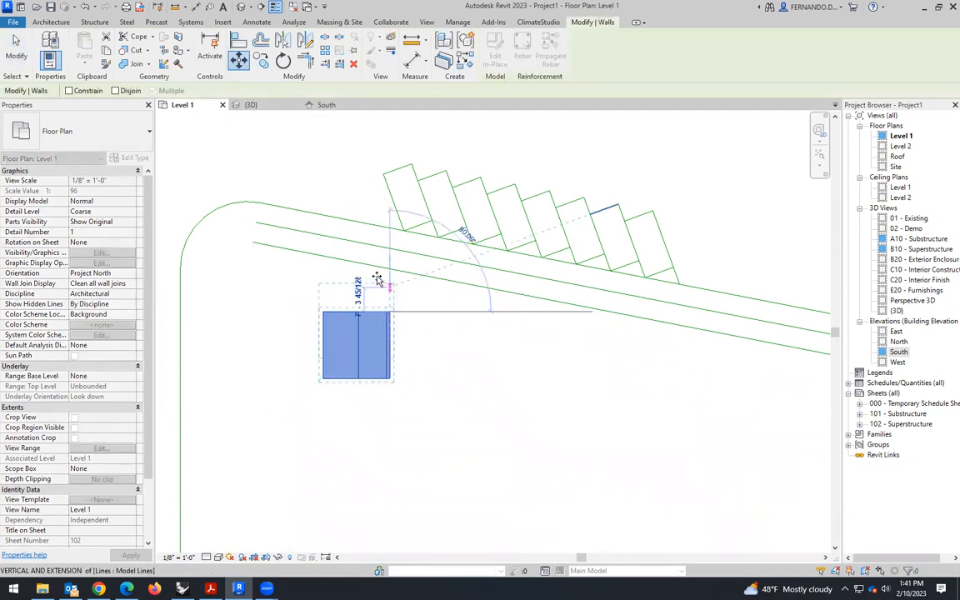
pyautogui.click(367, 265)
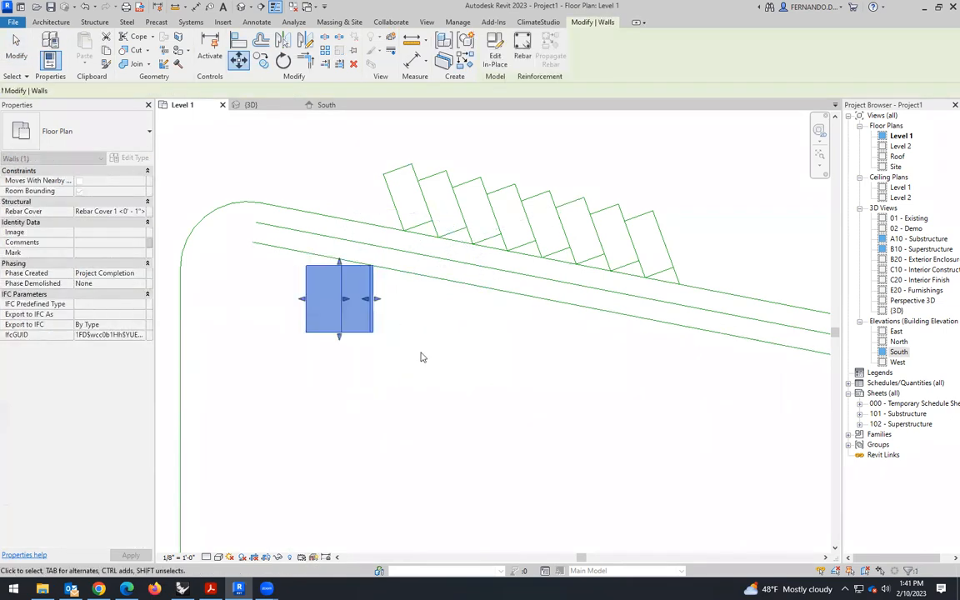
# - Rotate the box about its upper-right corner so its top edge aligns with the innermost sloping line
pyautogui.click(283, 60)
pyautogui.scroll(2, 355, 238)
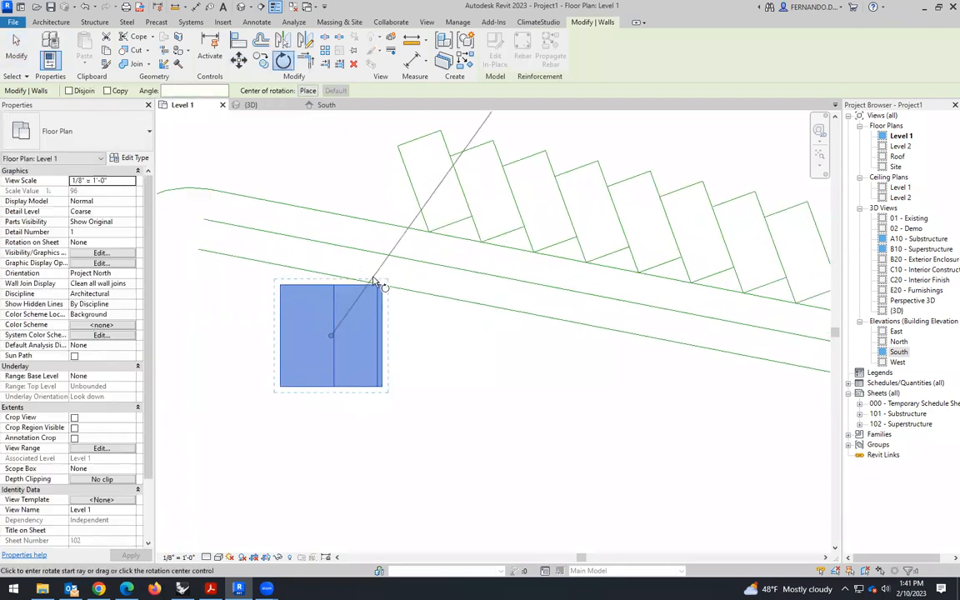
pyautogui.click(308, 91)
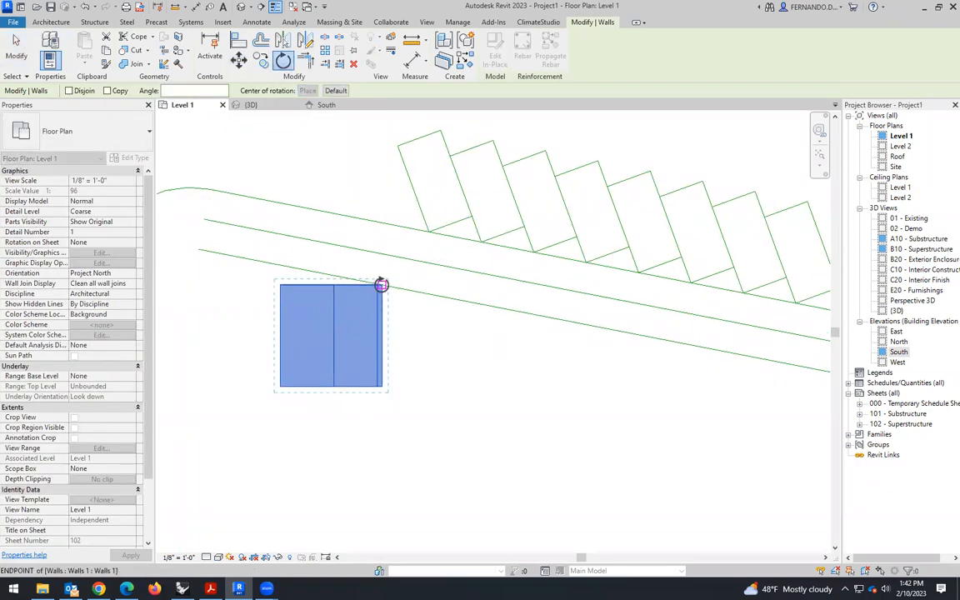
pyautogui.click(382, 285)
pyautogui.click(280, 285)
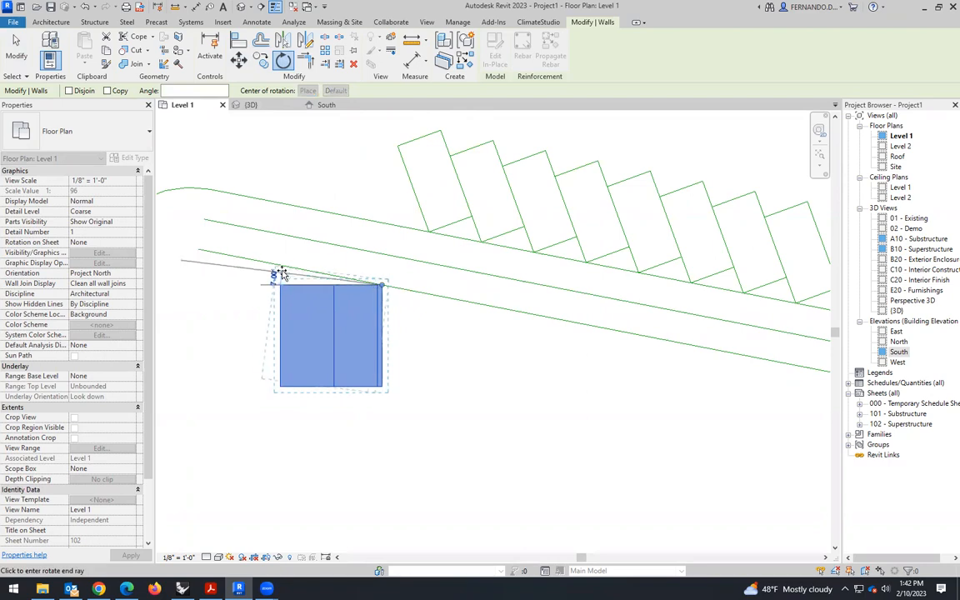
pyautogui.click(284, 269)
pyautogui.scroll(-3, 435, 348)
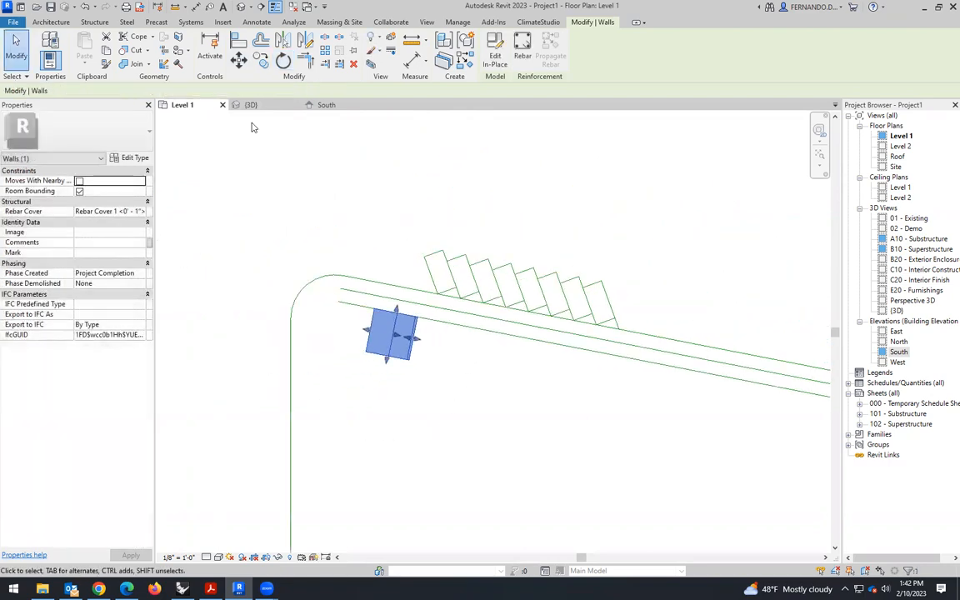
# - Examine the box's position and the orientation of its openings relative to the parking stalls from several sides in 3D
pyautogui.click(251, 105)
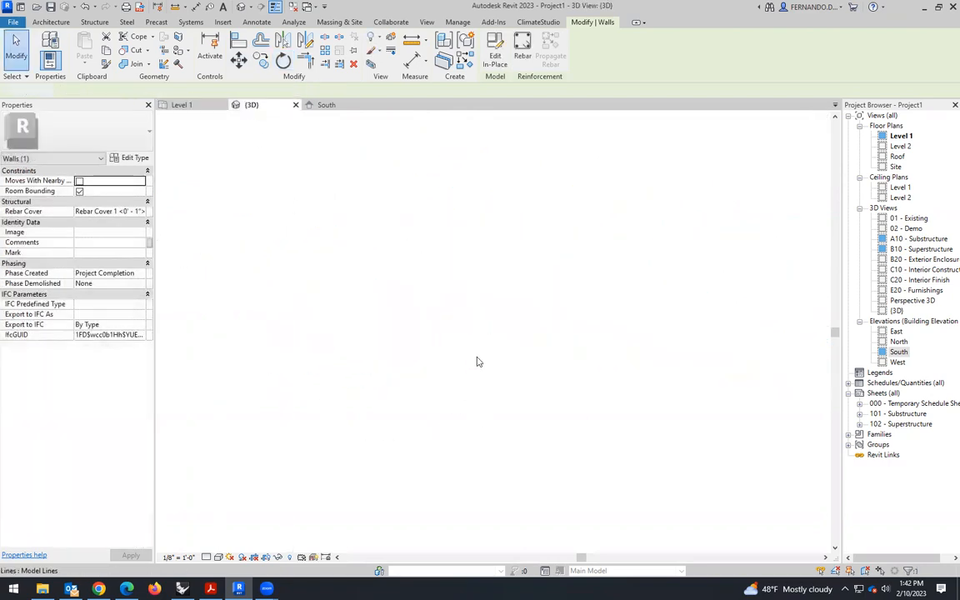
pyautogui.click(292, 353)
pyautogui.scroll(-2, 342, 383)
pyautogui.keyDown('shift'); pyautogui.moveTo(314, 378); pyautogui.dragTo(468, 405, button='middle'); pyautogui.keyUp('shift')
pyautogui.scroll(4, 330, 359)
pyautogui.scroll(6, 327, 359)
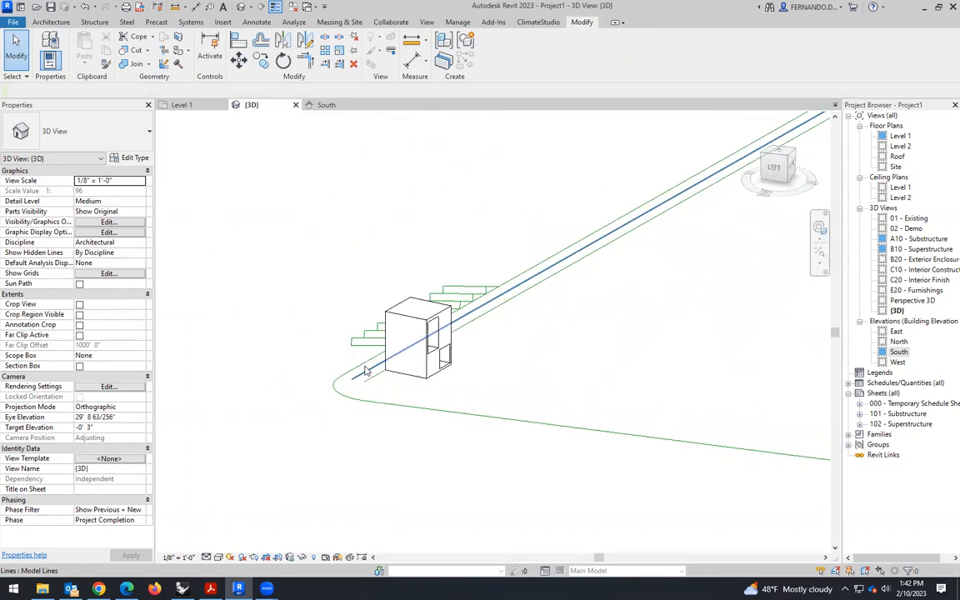
pyautogui.scroll(2, 366, 368)
pyautogui.scroll(-3, 500, 409)
pyautogui.keyDown('shift'); pyautogui.moveTo(514, 388); pyautogui.dragTo(450, 386, button='middle'); pyautogui.keyUp('shift')
pyautogui.scroll(-3, 450, 386)
pyautogui.keyDown('shift'); pyautogui.moveTo(518, 350); pyautogui.dragTo(467, 324, button='middle'); pyautogui.keyUp('shift')
pyautogui.scroll(6, 603, 276)
pyautogui.moveTo(550, 303); pyautogui.dragTo(514, 274)
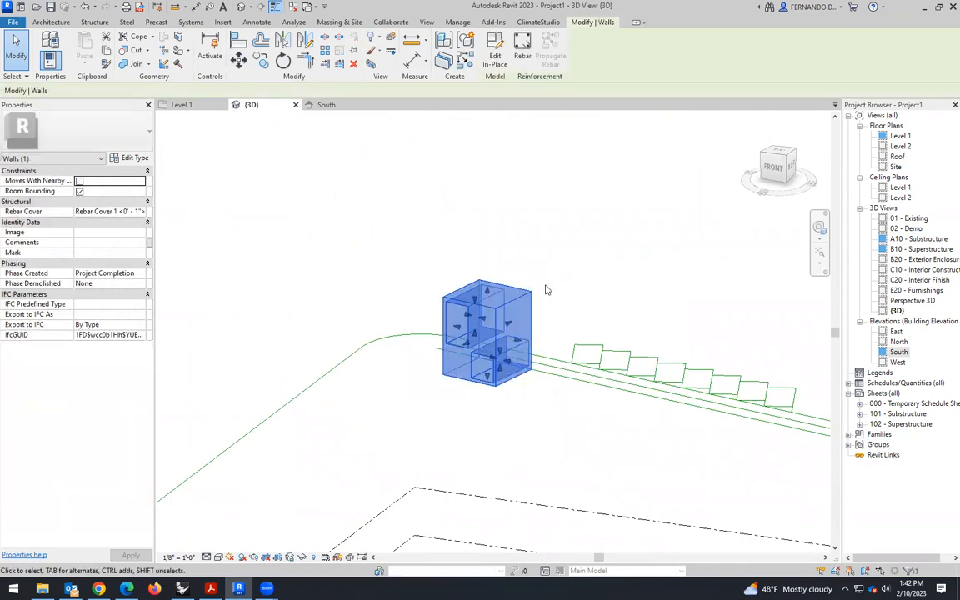
# - Copy the box 20' along the innermost sloping line in the Level 1 plan so both boxes adjoin, and check them in 3D
pyautogui.click(181, 105)
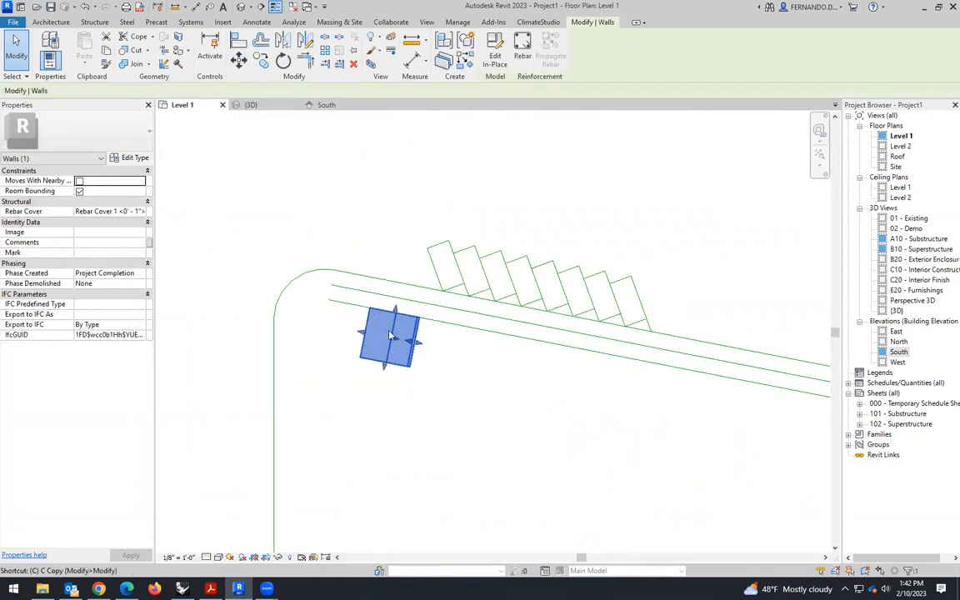
pyautogui.press('c')
pyautogui.scroll(3, 379, 310)
pyautogui.click(379, 310)
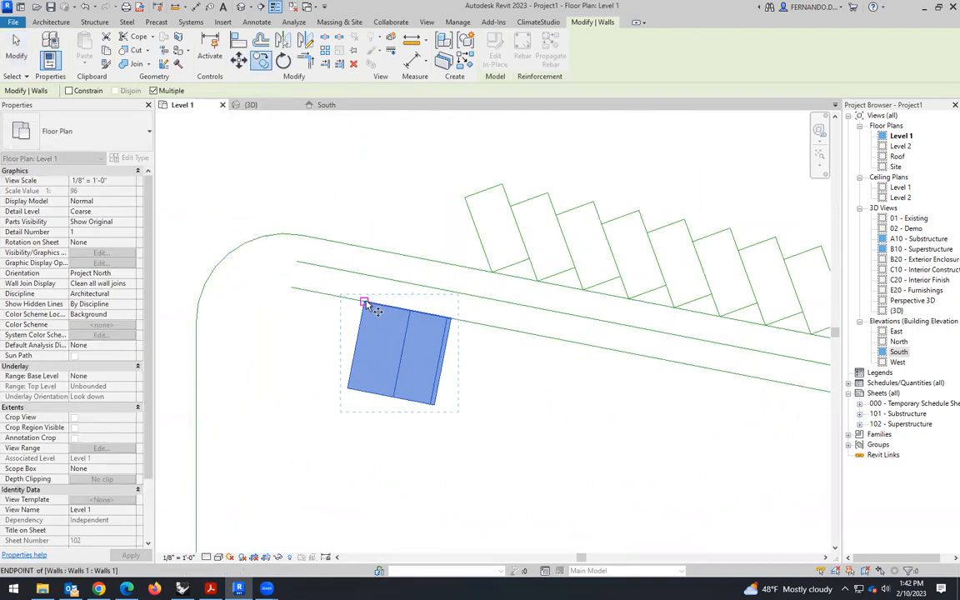
pyautogui.click(451, 321)
pyautogui.press('Escape')
pyautogui.press('Escape')
pyautogui.scroll(-2, 291, 291)
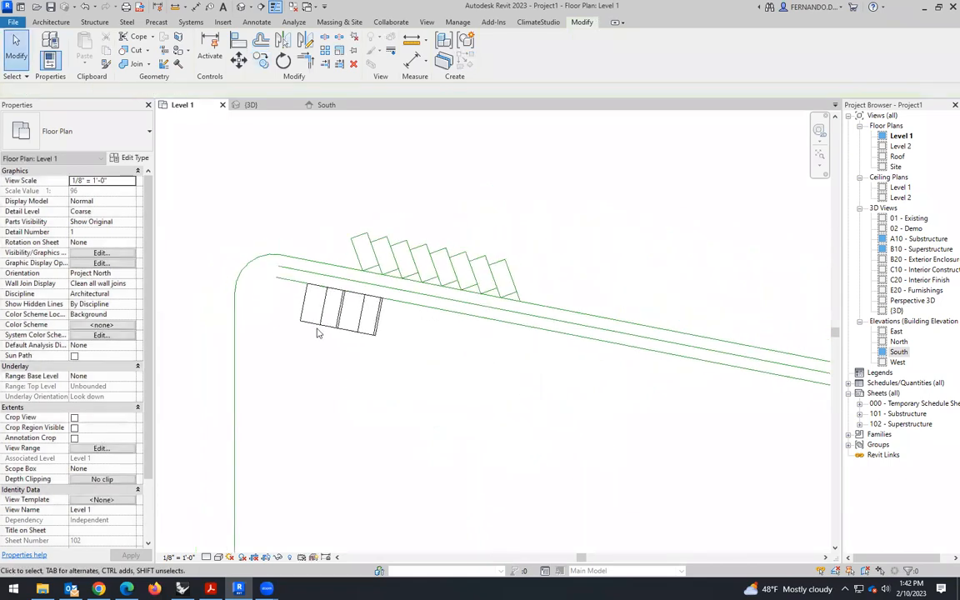
pyautogui.scroll(-2, 317, 333)
pyautogui.hotkey('ctrl', 'Tab')
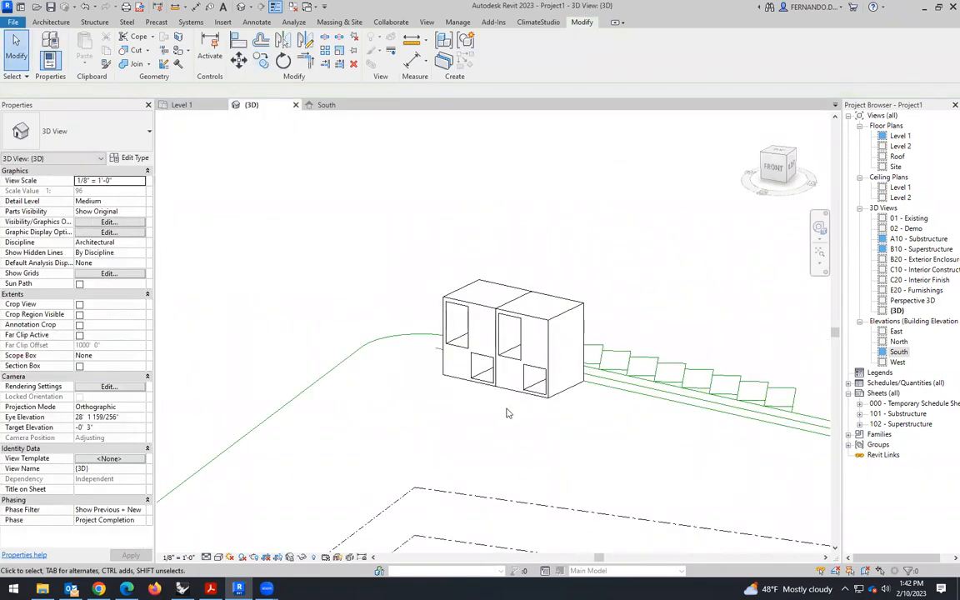
# - Try to array the second box along the innermost sloping line in the Level 1 plan, with 20 items spaced up to the last
pyautogui.click(189, 108)
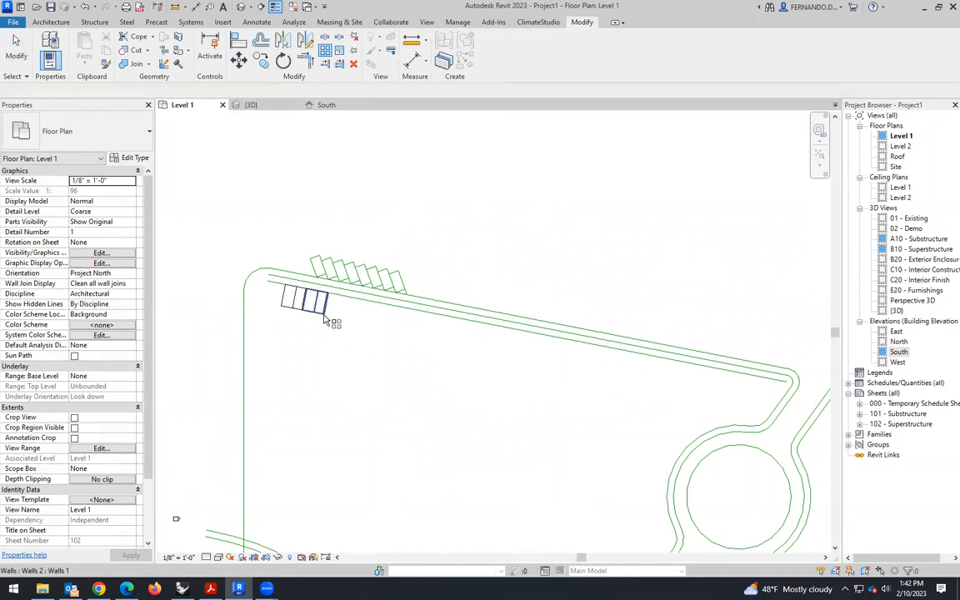
pyautogui.scroll(2, 325, 319)
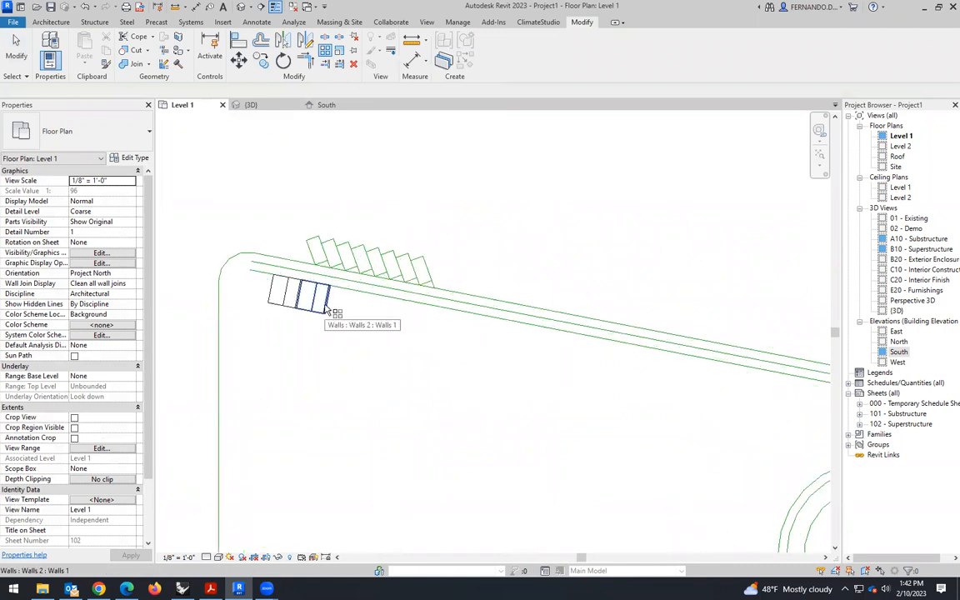
pyautogui.click(328, 311)
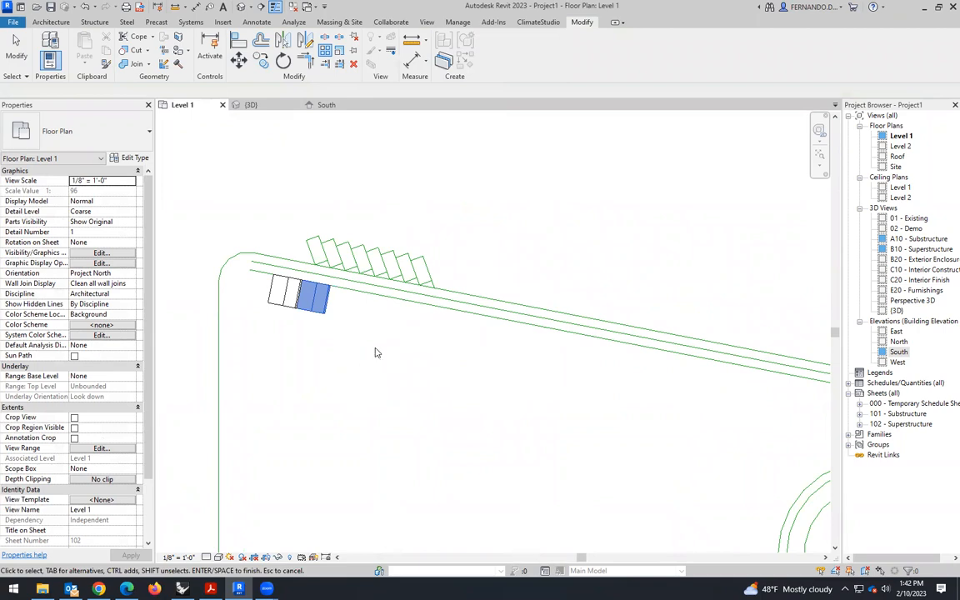
pyautogui.press('Return')
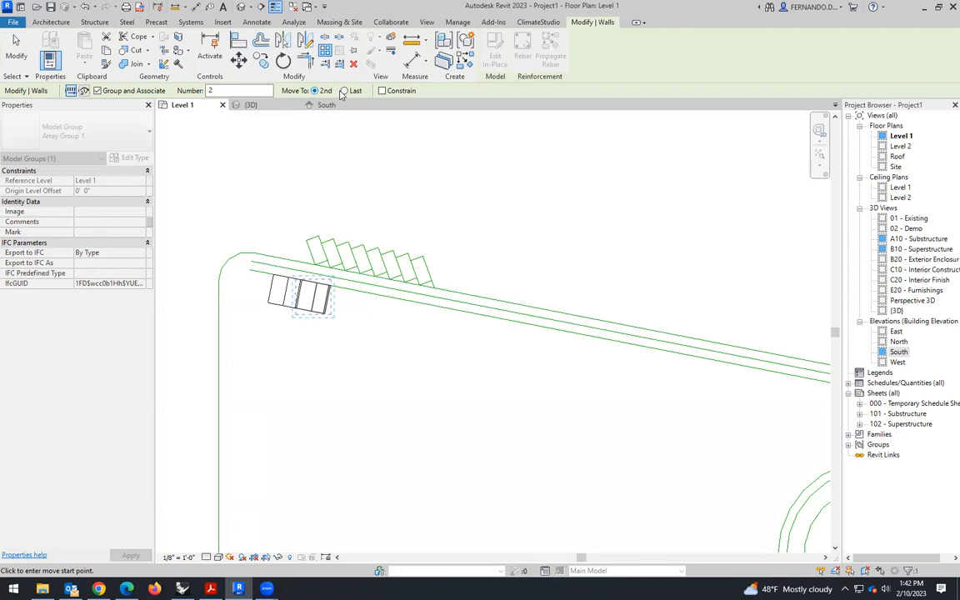
pyautogui.click(345, 91)
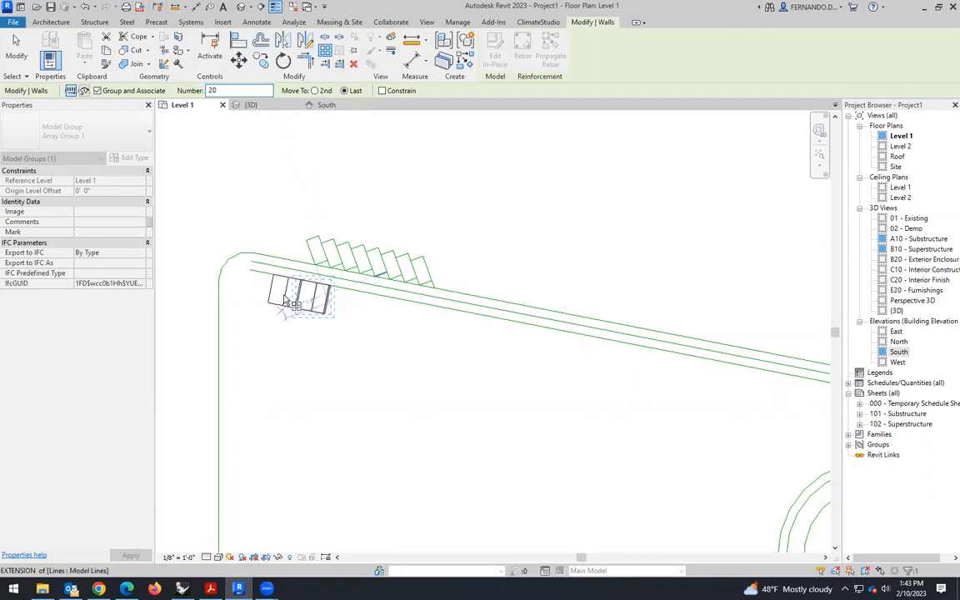
pyautogui.scroll(-2, 293, 292)
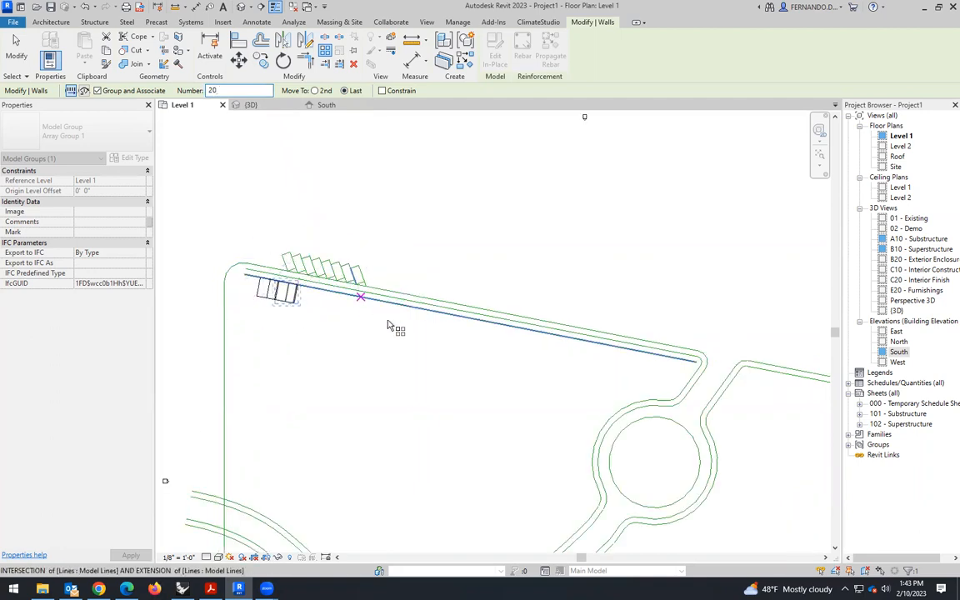
pyautogui.click(320, 240)
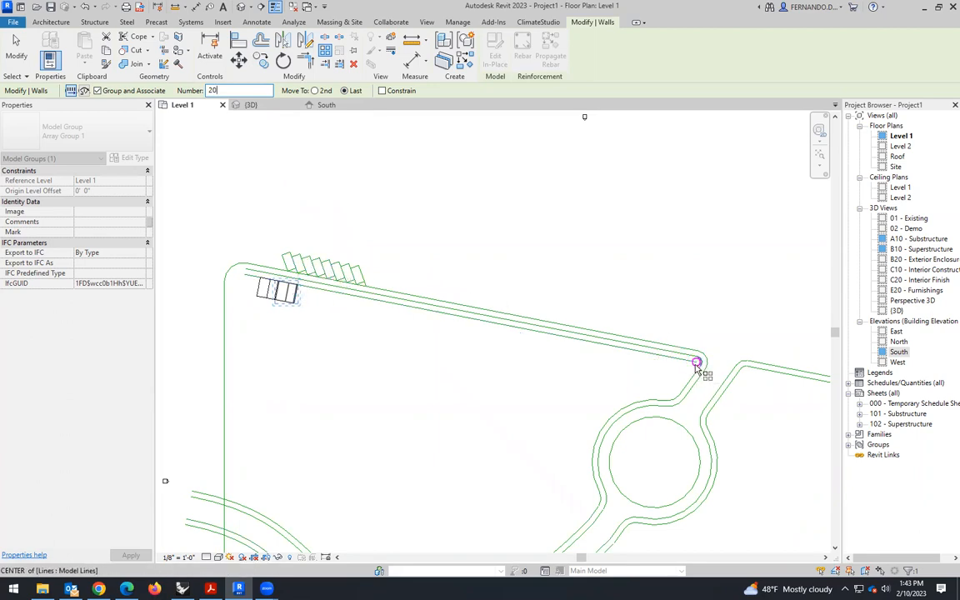
pyautogui.click(697, 364)
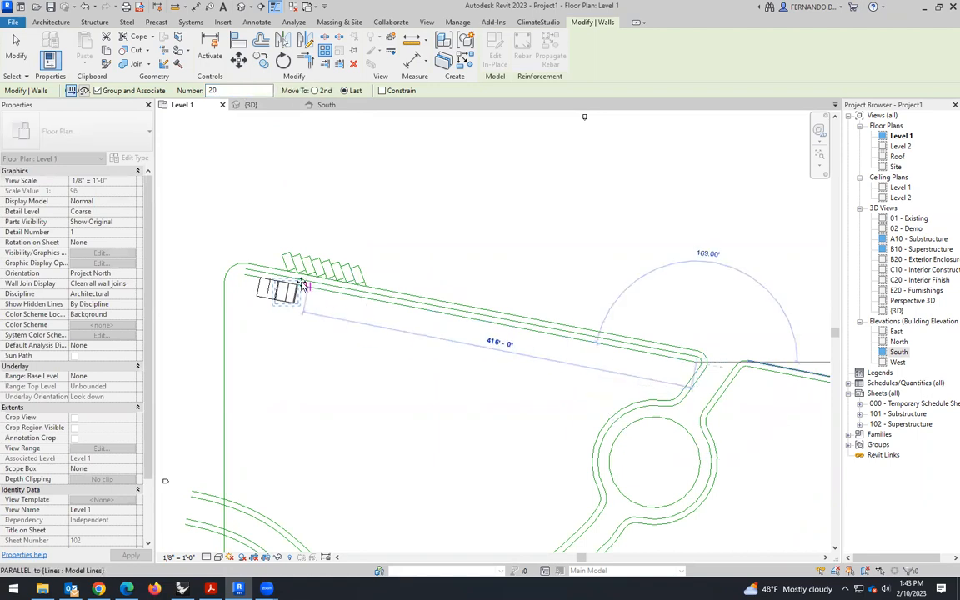
pyautogui.scroll(3, 293, 293)
pyautogui.scroll(2, 293, 298)
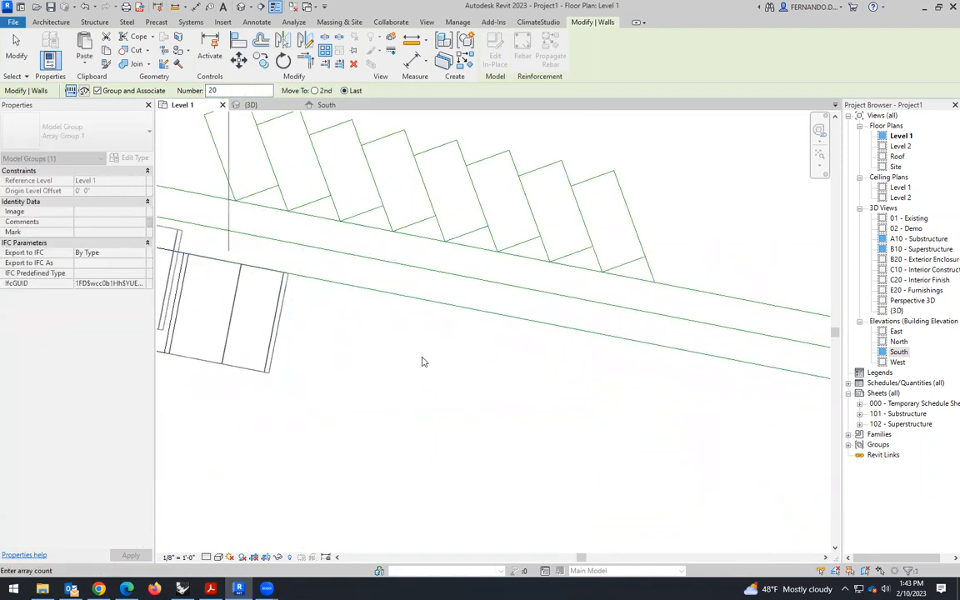
pyautogui.scroll(-5, 422, 362)
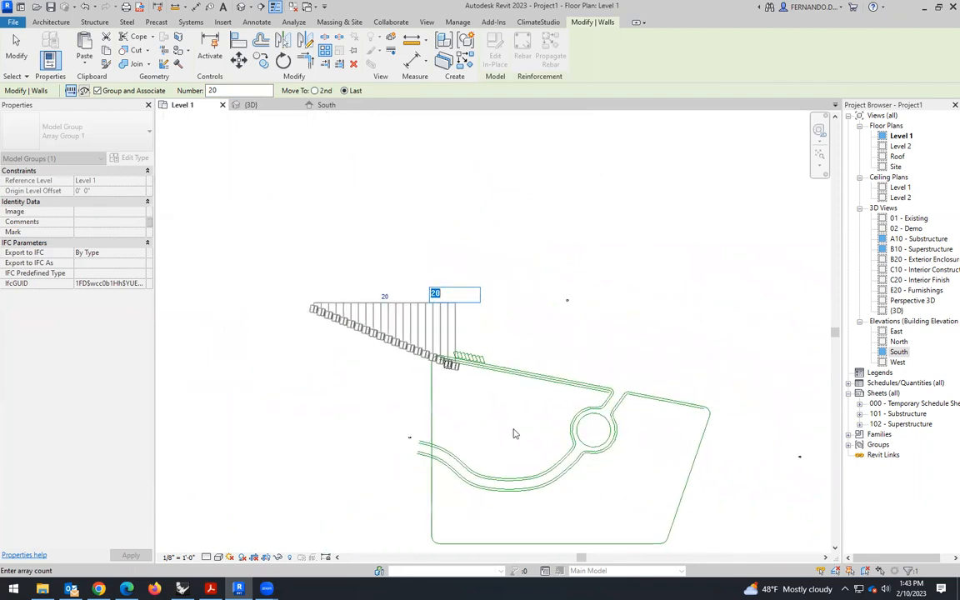
pyautogui.click(522, 308)
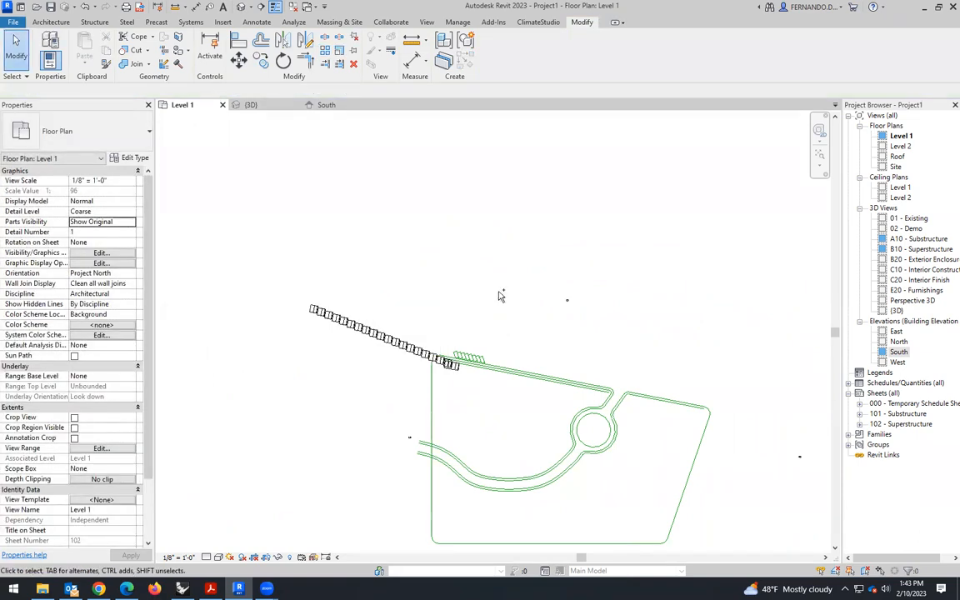
pyautogui.scroll(4, 500, 296)
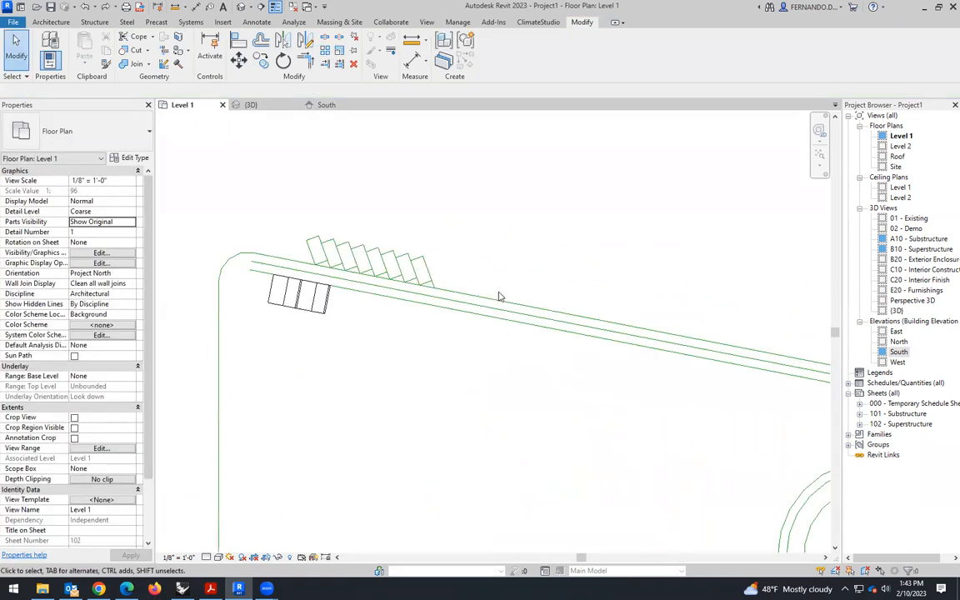
pyautogui.click(333, 322)
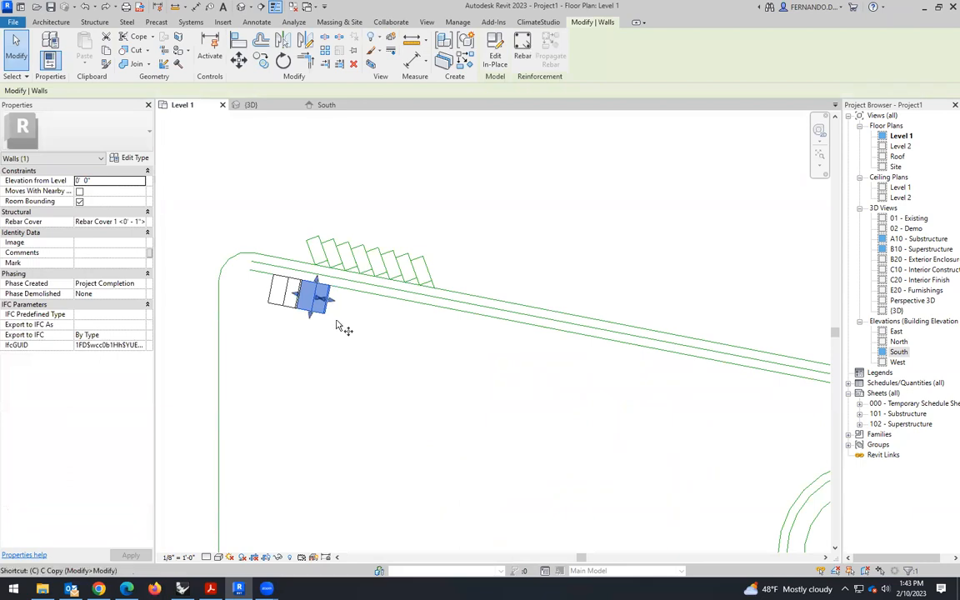
pyautogui.press('c')
pyautogui.press('Escape')
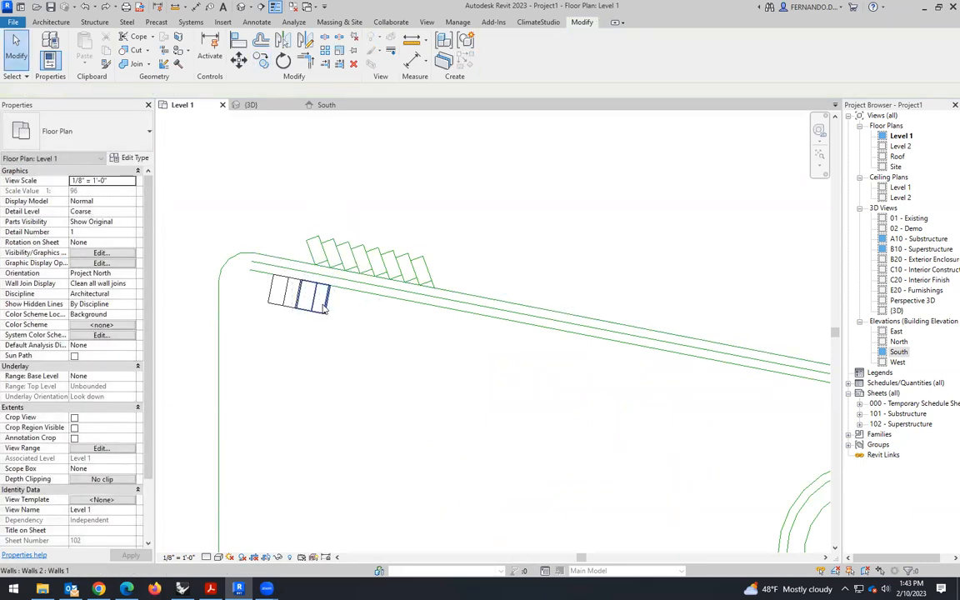
# - Copy the second box five times at 20' intervals along the innermost sloping line, corner to corner, for a row of seven boxes
pyautogui.click(326, 308)
pyautogui.click(262, 63)
pyautogui.scroll(5, 250, 375)
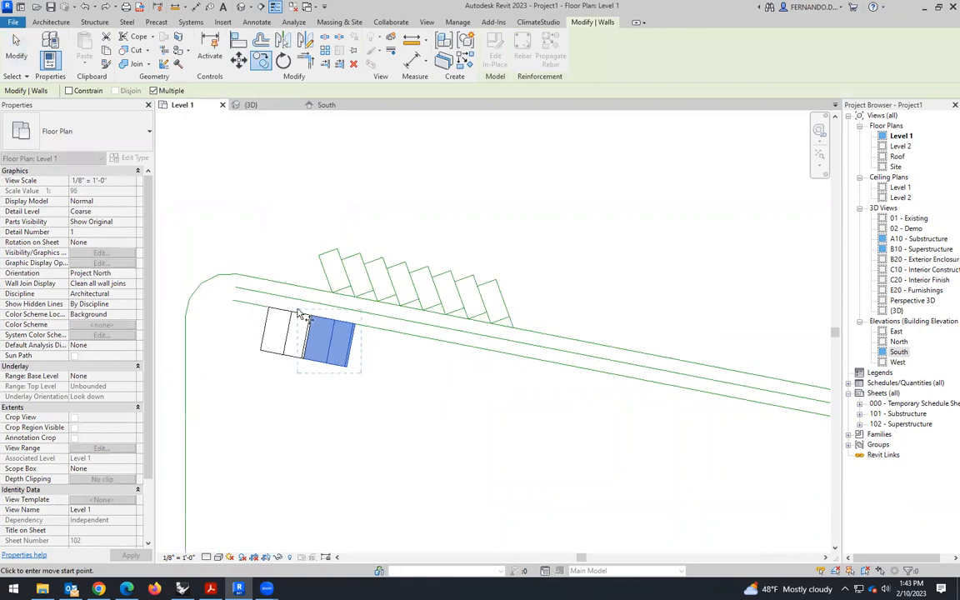
pyautogui.click(235, 373)
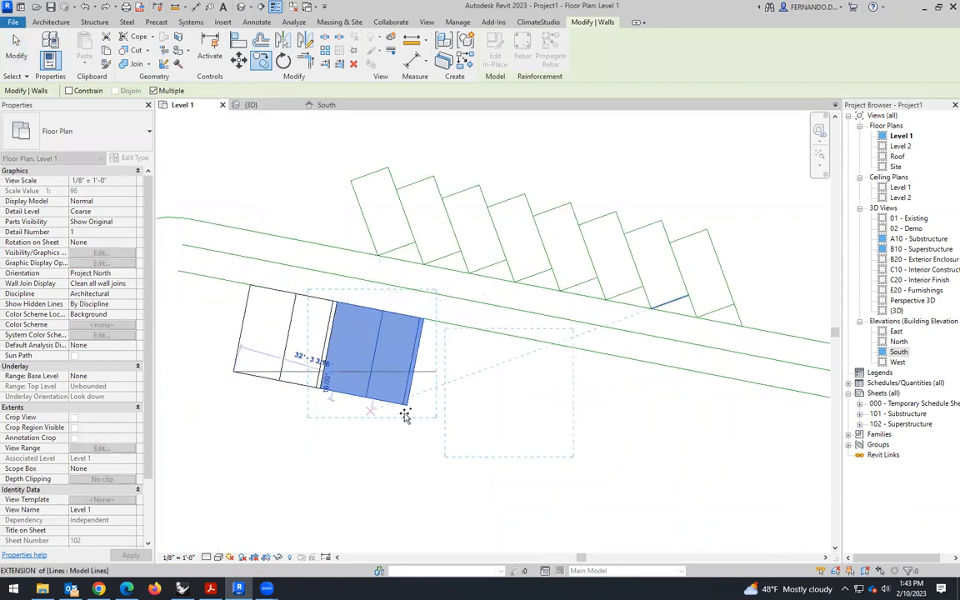
pyautogui.click(321, 392)
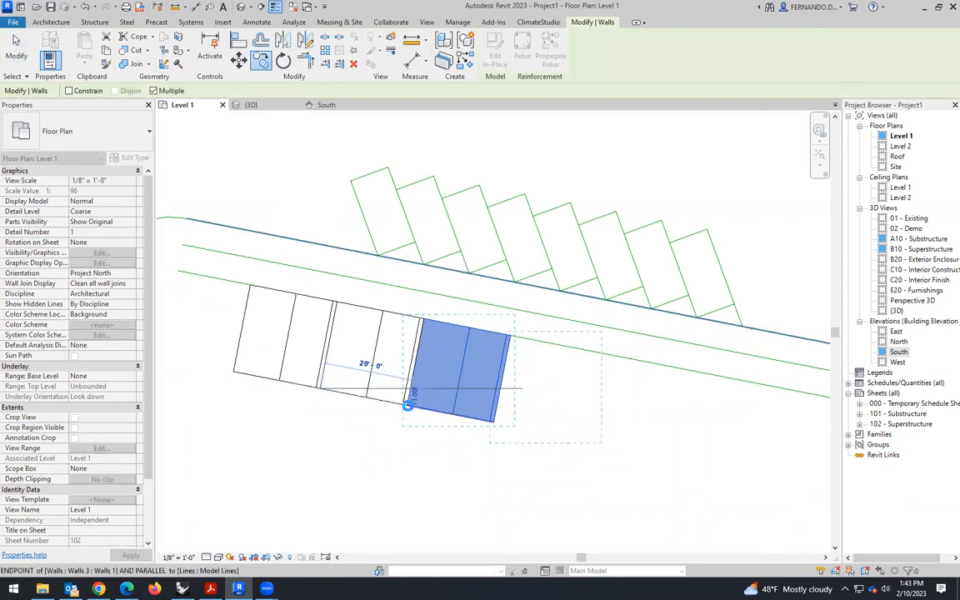
pyautogui.click(408, 405)
pyautogui.click(496, 423)
pyautogui.click(582, 441)
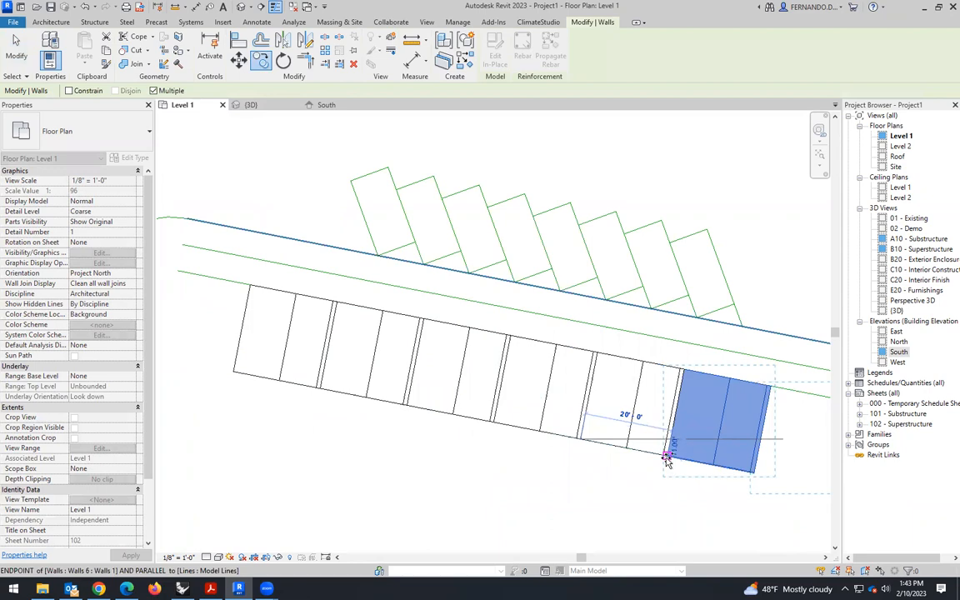
pyautogui.click(666, 458)
pyautogui.press('Escape')
pyautogui.press('Escape')
# - Copy all seven boxes together 140' along the sloping line, from the row's lower-left corner to its lower-right corner
pyautogui.scroll(-5, 389, 348)
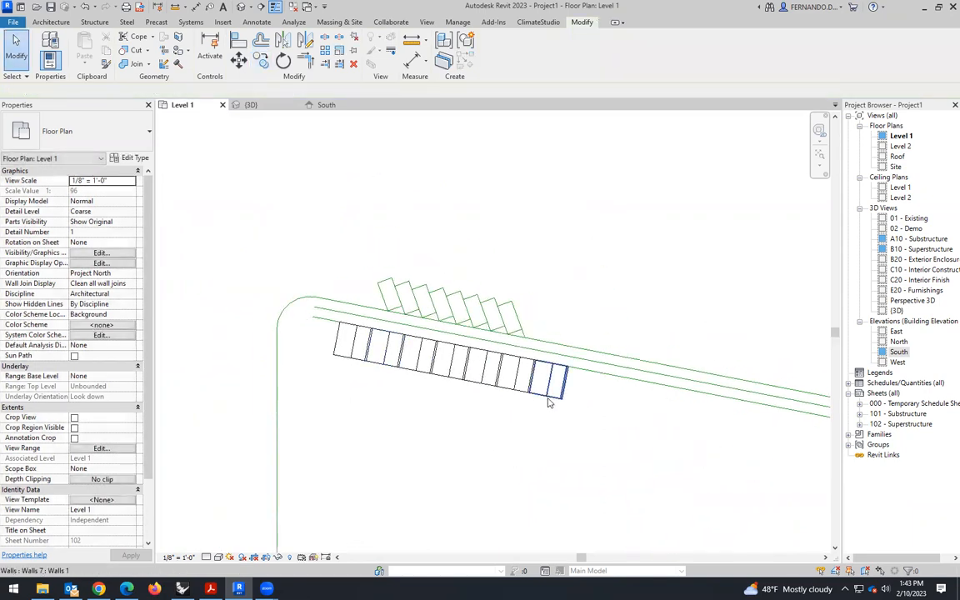
pyautogui.click(549, 390)
pyautogui.keyDown('ctrl'); pyautogui.click(506, 385); pyautogui.keyUp('ctrl')
pyautogui.keyDown('ctrl'); pyautogui.click(472, 380); pyautogui.keyUp('ctrl')
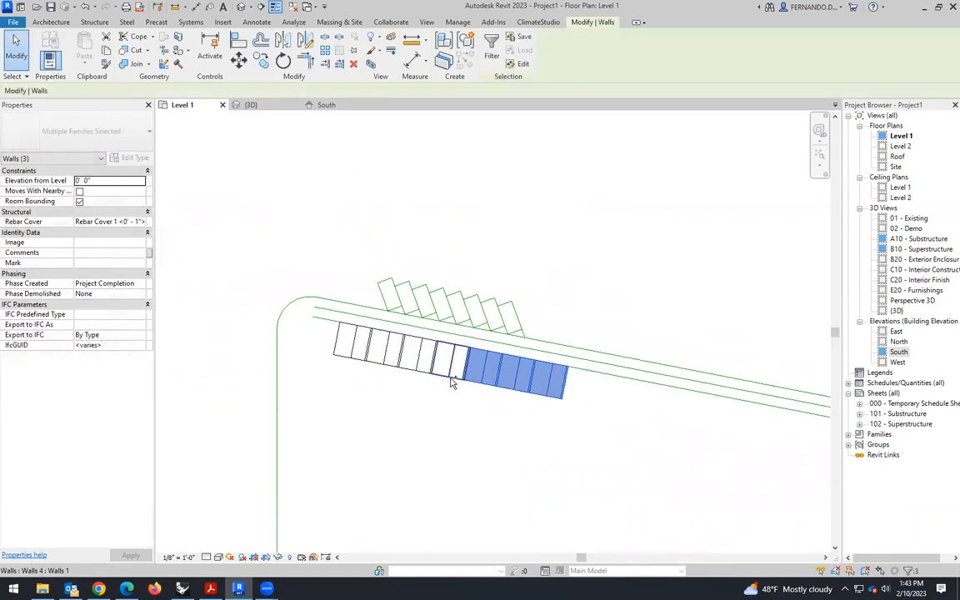
pyautogui.keyDown('ctrl'); pyautogui.click(444, 363); pyautogui.keyUp('ctrl')
pyautogui.keyDown('ctrl'); pyautogui.click(413, 357); pyautogui.keyUp('ctrl')
pyautogui.keyDown('ctrl'); pyautogui.click(381, 350); pyautogui.keyUp('ctrl')
pyautogui.keyDown('ctrl'); pyautogui.click(348, 343); pyautogui.keyUp('ctrl')
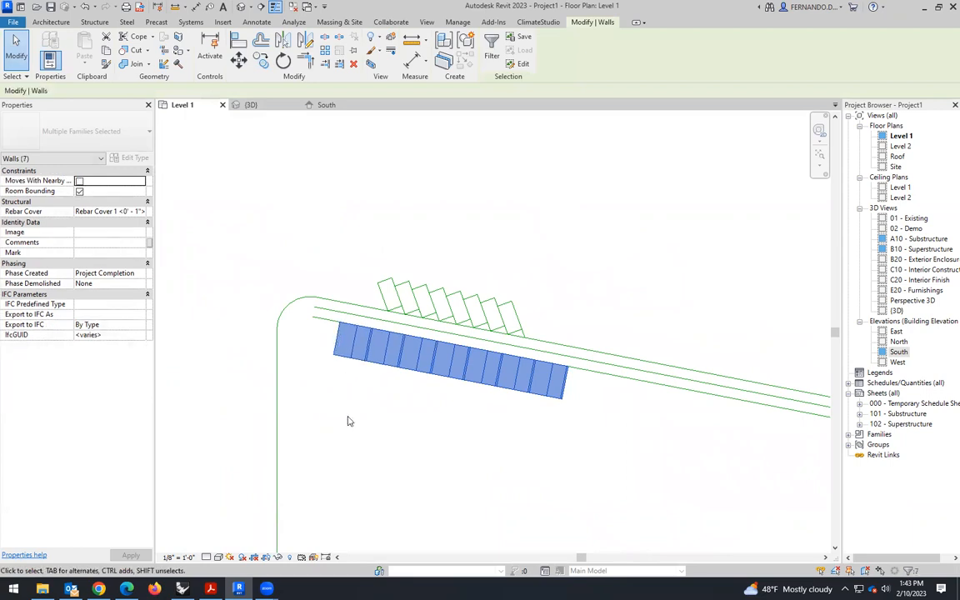
pyautogui.click(334, 355)
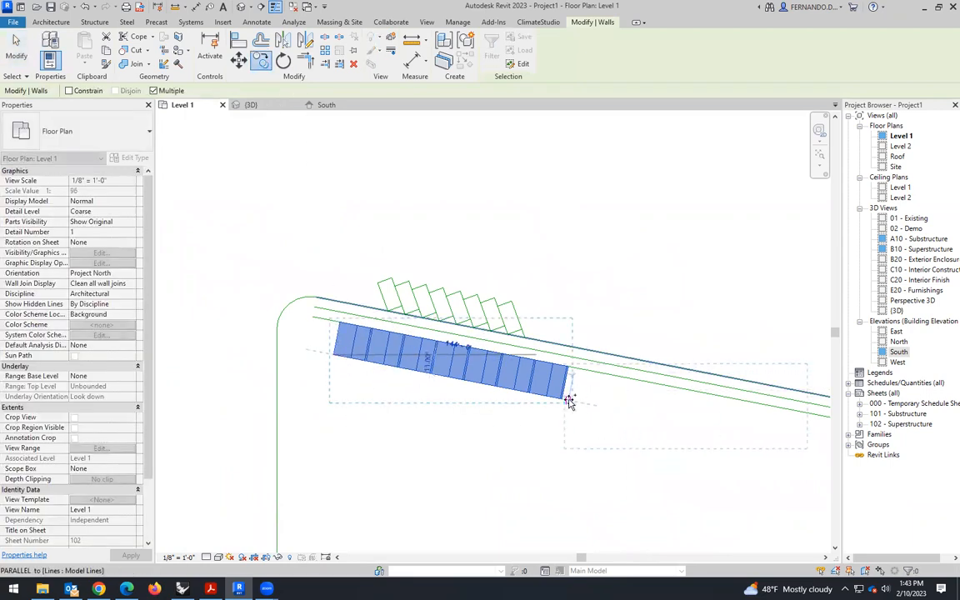
pyautogui.scroll(3, 570, 402)
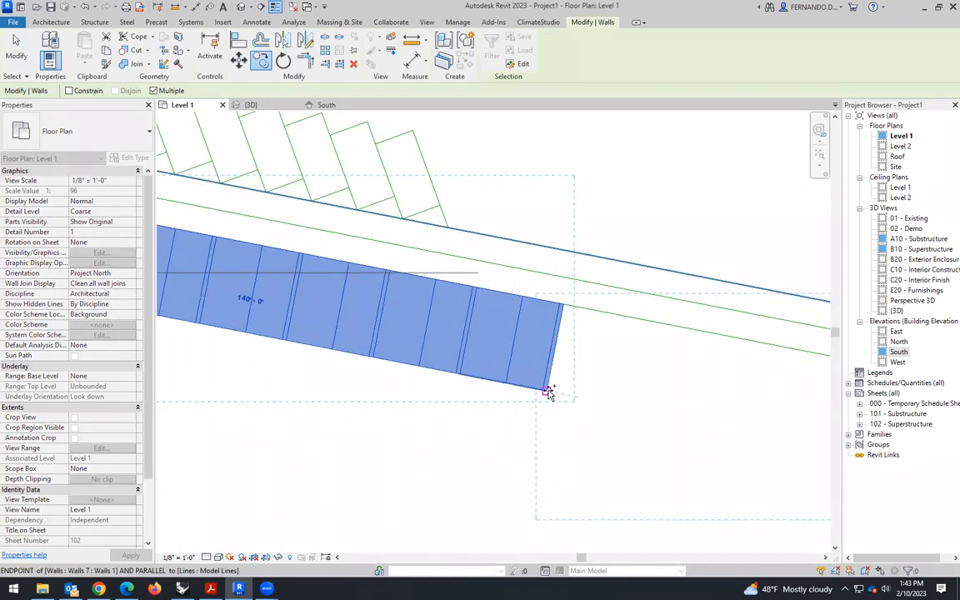
pyautogui.scroll(-5, 423, 434)
# - Place another copy of the seven boxes at the extended row's lower-right corner, and check the whole row in 3D
pyautogui.scroll(5, 562, 435)
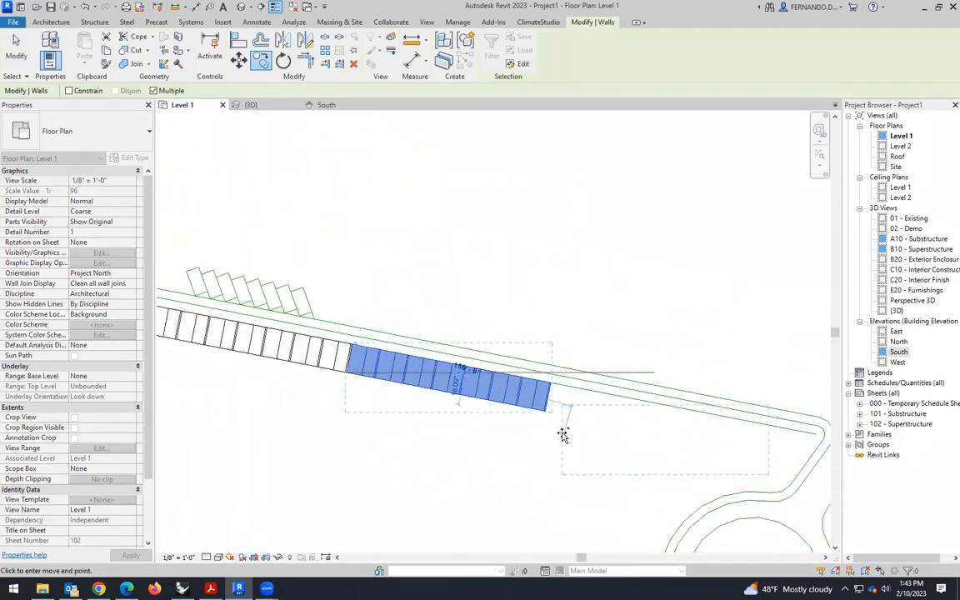
pyautogui.scroll(3, 544, 407)
pyautogui.click(521, 372)
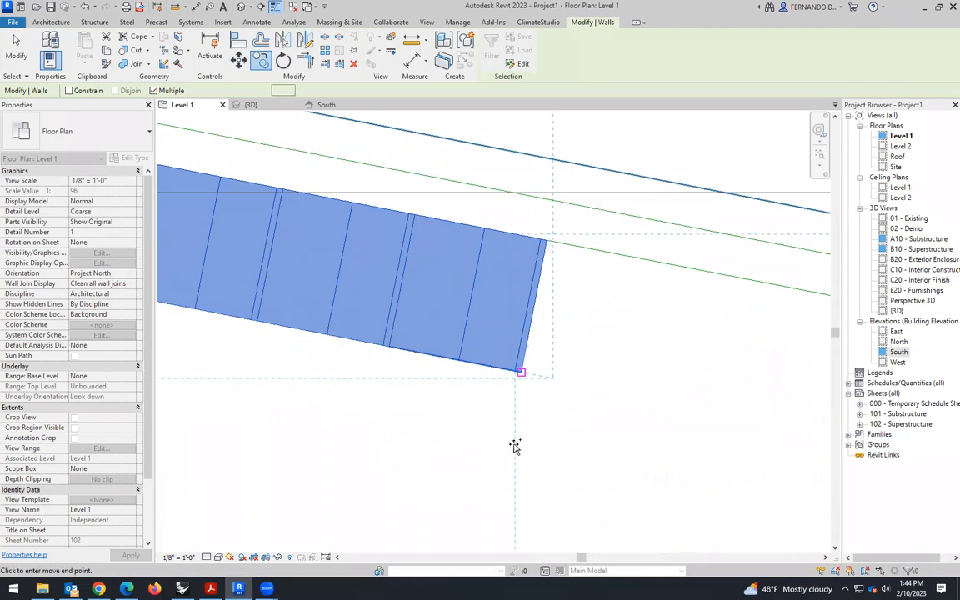
pyautogui.scroll(-5, 430, 259)
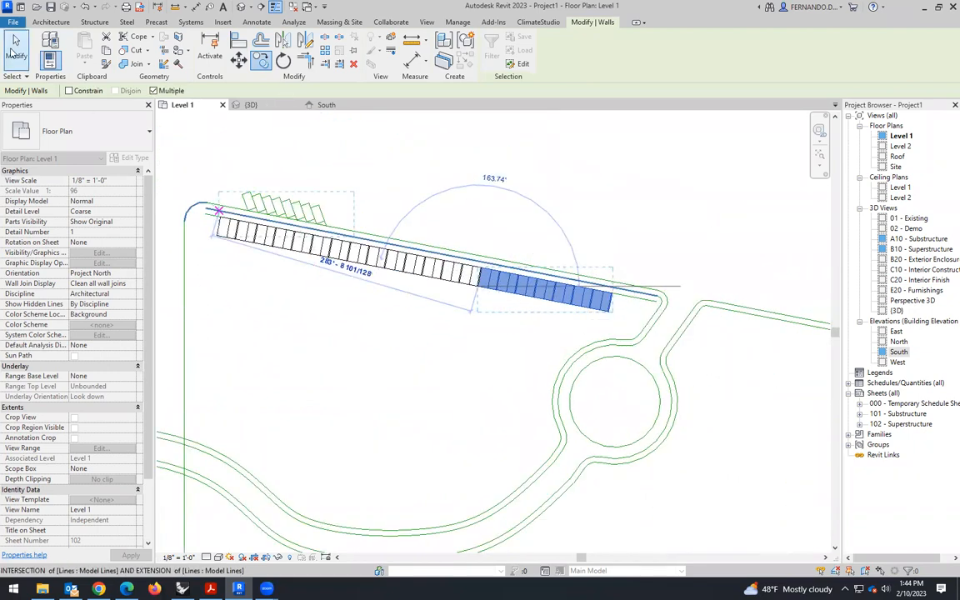
pyautogui.press('Escape')
pyautogui.scroll(-4, 517, 249)
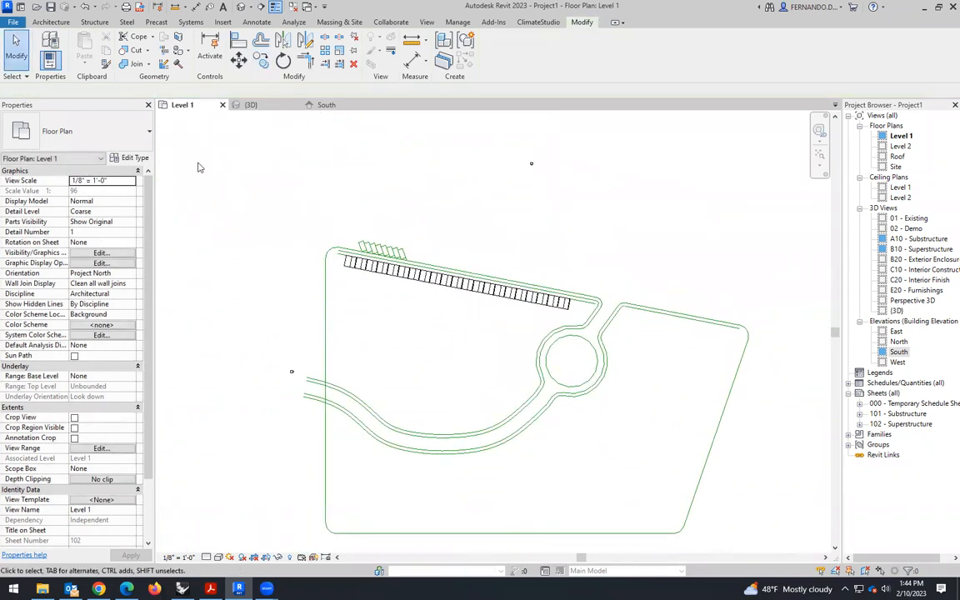
pyautogui.click(250, 105)
pyautogui.scroll(-5, 523, 454)
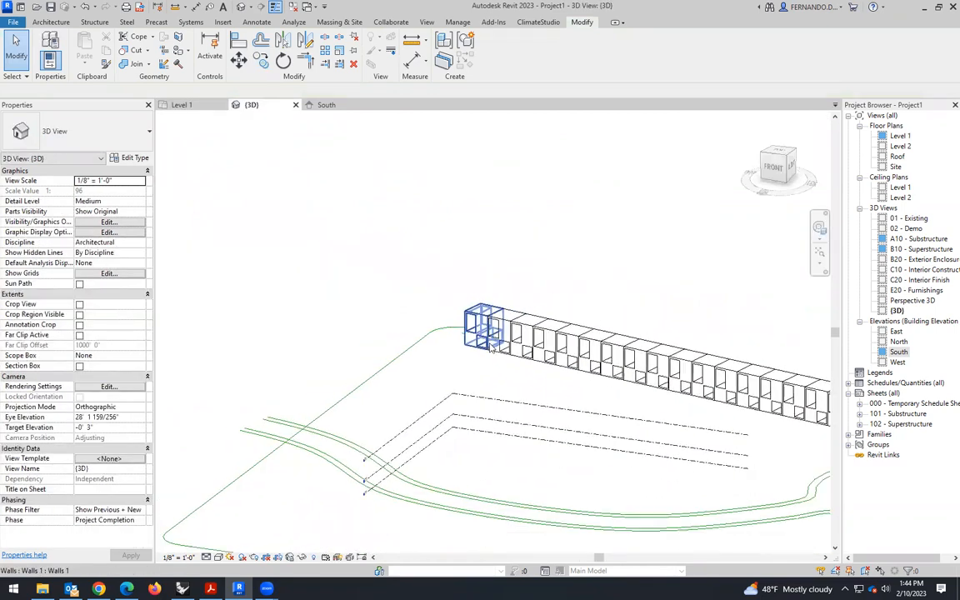
pyautogui.keyDown('shift'); pyautogui.moveTo(489, 450); pyautogui.dragTo(690, 442, button='middle'); pyautogui.keyUp('shift')
pyautogui.scroll(4, 375, 373)
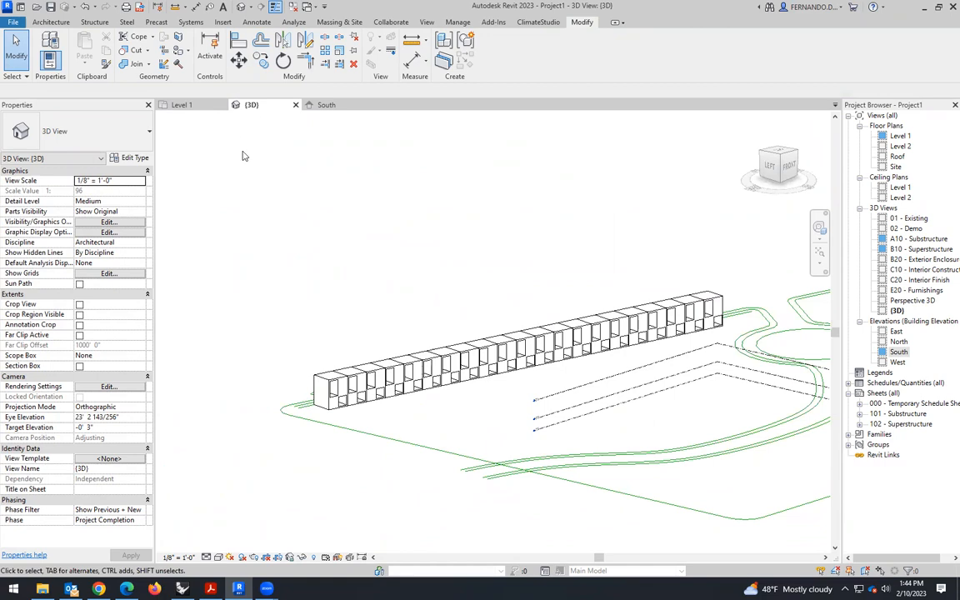
# - Mirror the eighth box in the Level 1 plan about the axis through the midpoints of its lower and upper edges, and check it in 3D
pyautogui.click(182, 105)
pyautogui.scroll(5, 408, 354)
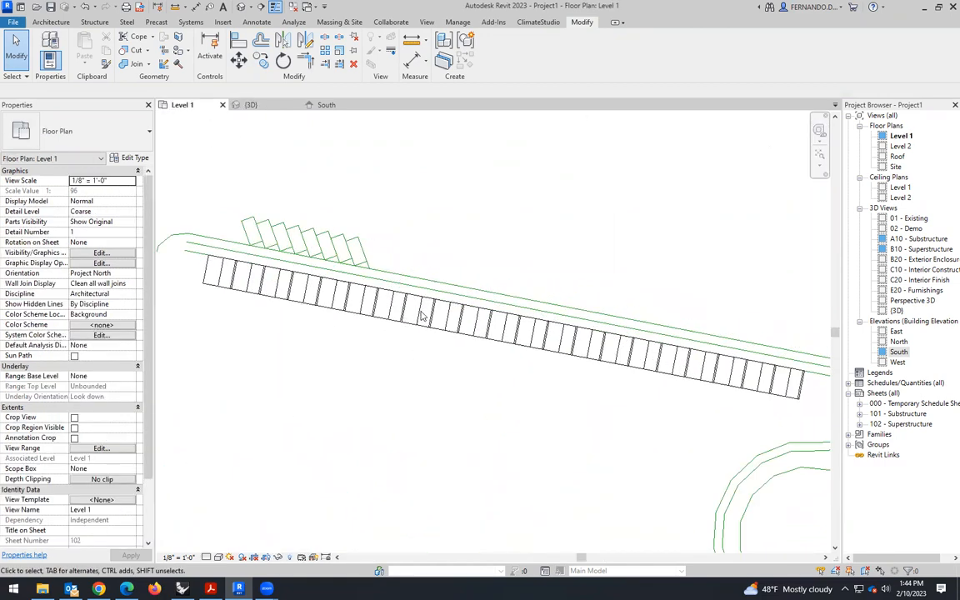
pyautogui.click(406, 350)
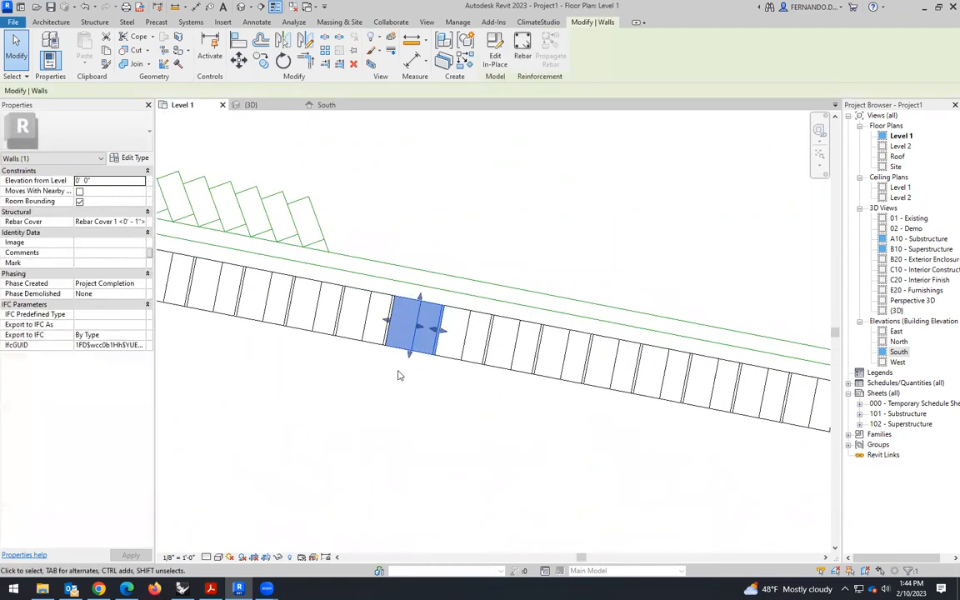
pyautogui.click(305, 42)
pyautogui.scroll(3, 421, 391)
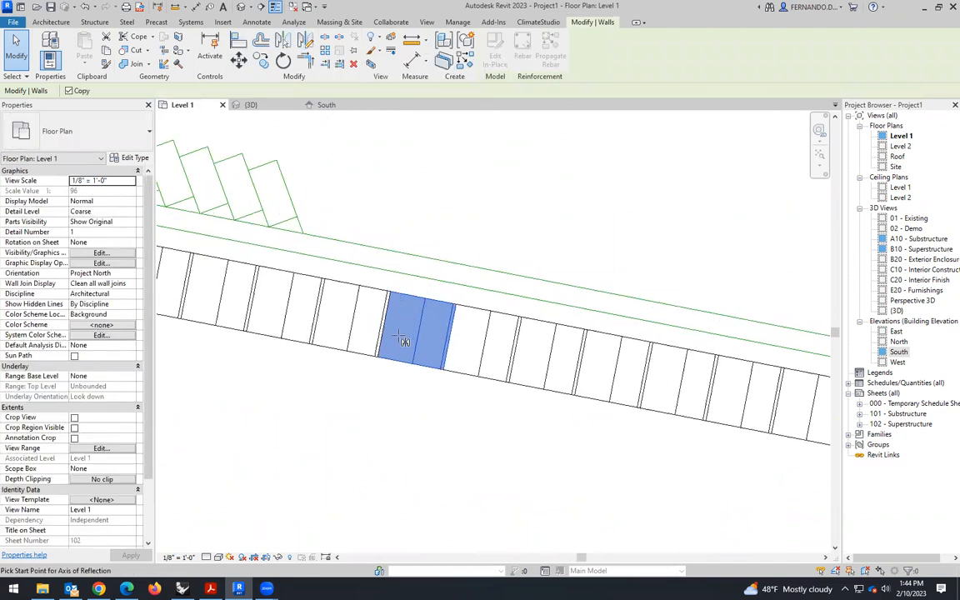
pyautogui.click(422, 375)
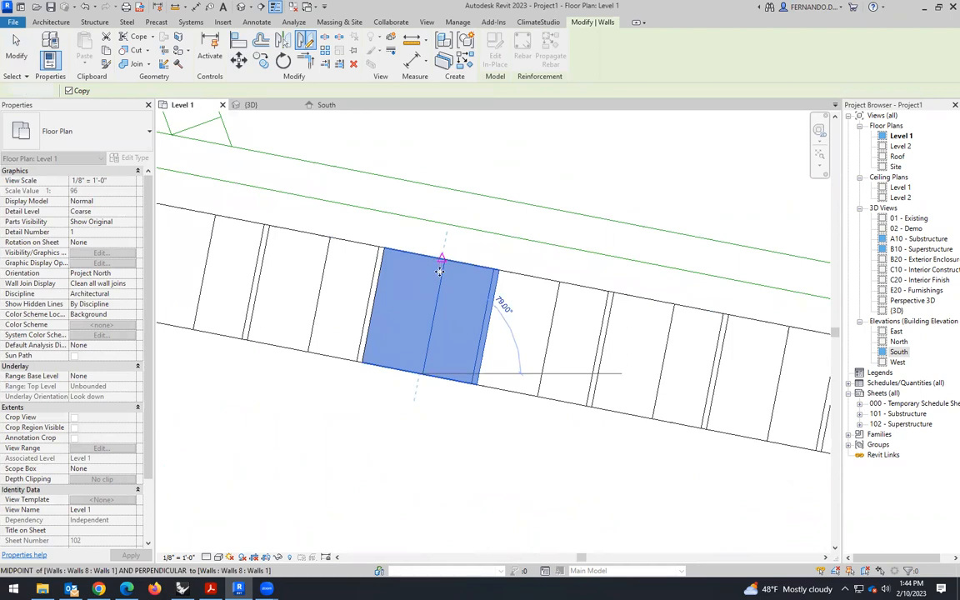
pyautogui.click(439, 271)
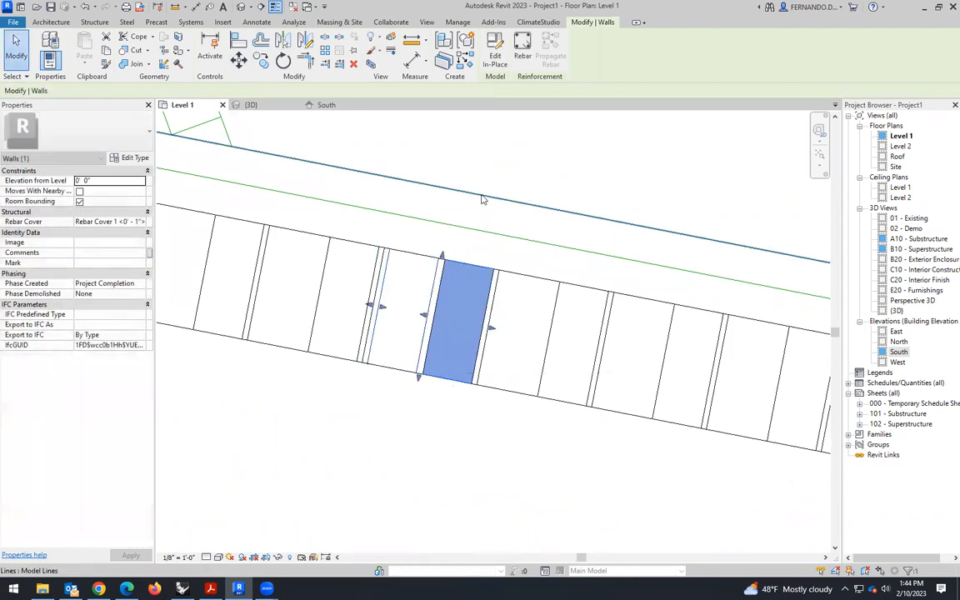
pyautogui.click(265, 105)
pyautogui.click(476, 235)
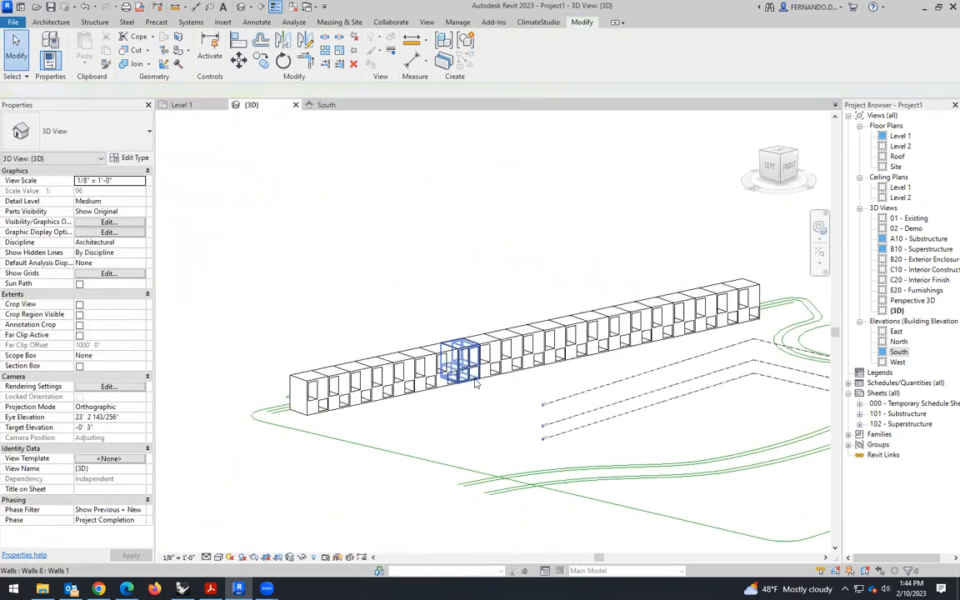
# - Remove both overlapping boxes at the eighth position of the row in 3D, leaving a one-box gap
pyautogui.scroll(3, 476, 381)
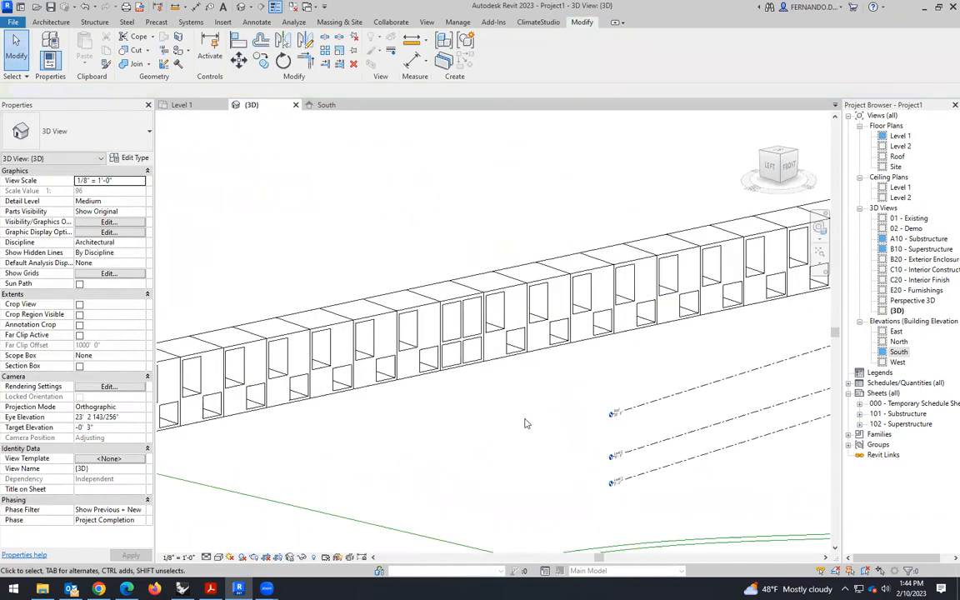
pyautogui.scroll(2, 474, 357)
pyautogui.click(476, 359)
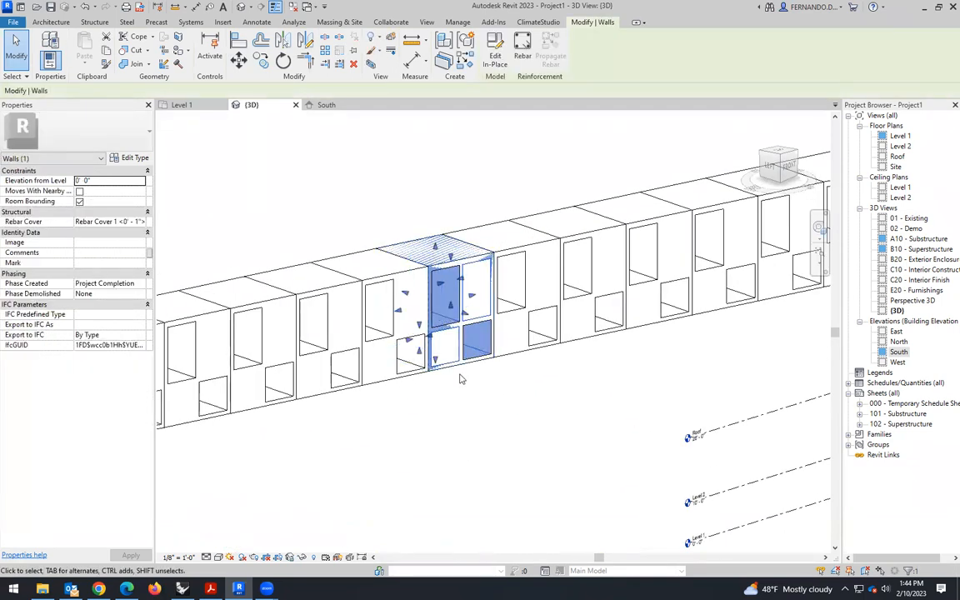
pyautogui.click(451, 407)
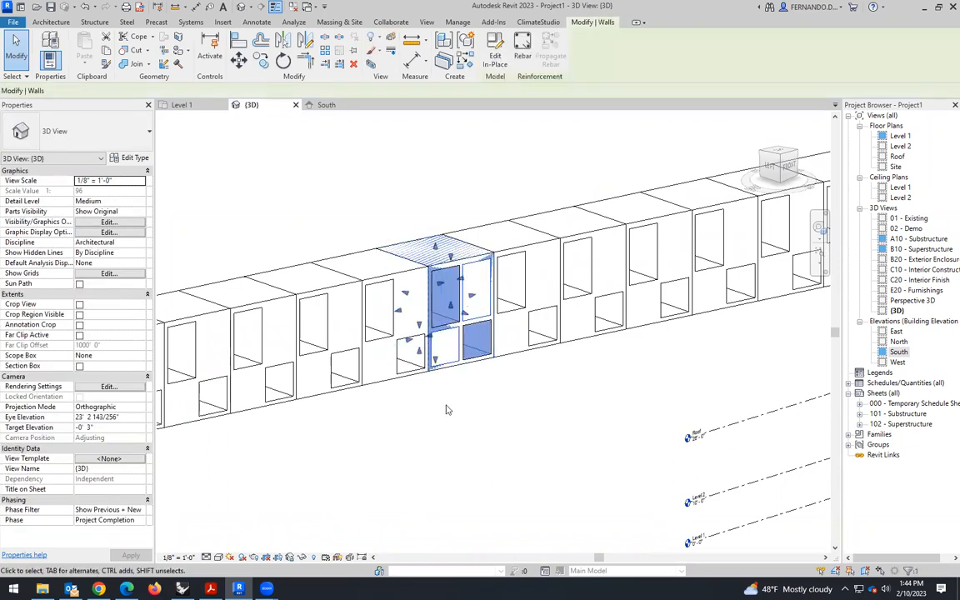
pyautogui.click(447, 413)
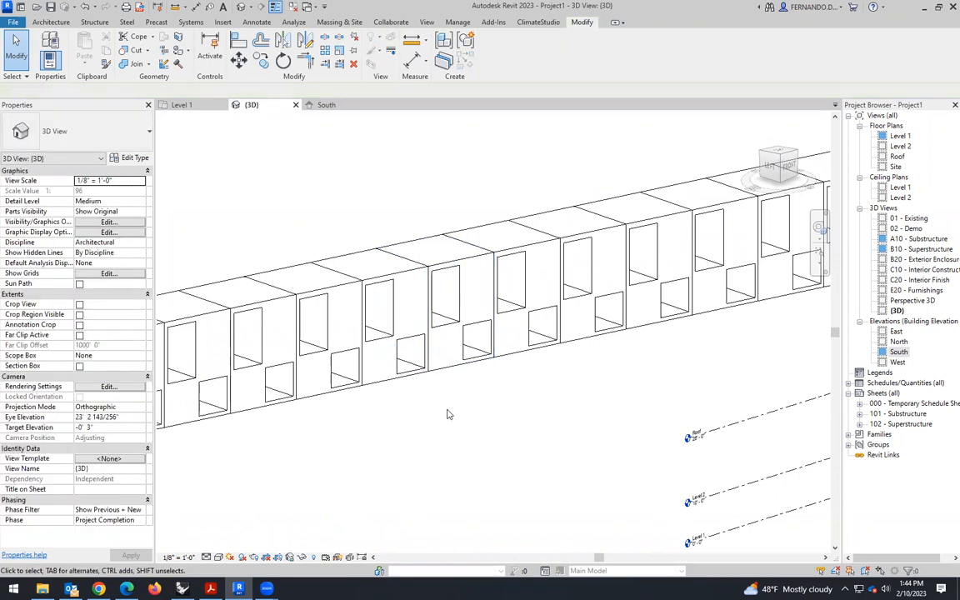
pyautogui.click(439, 343)
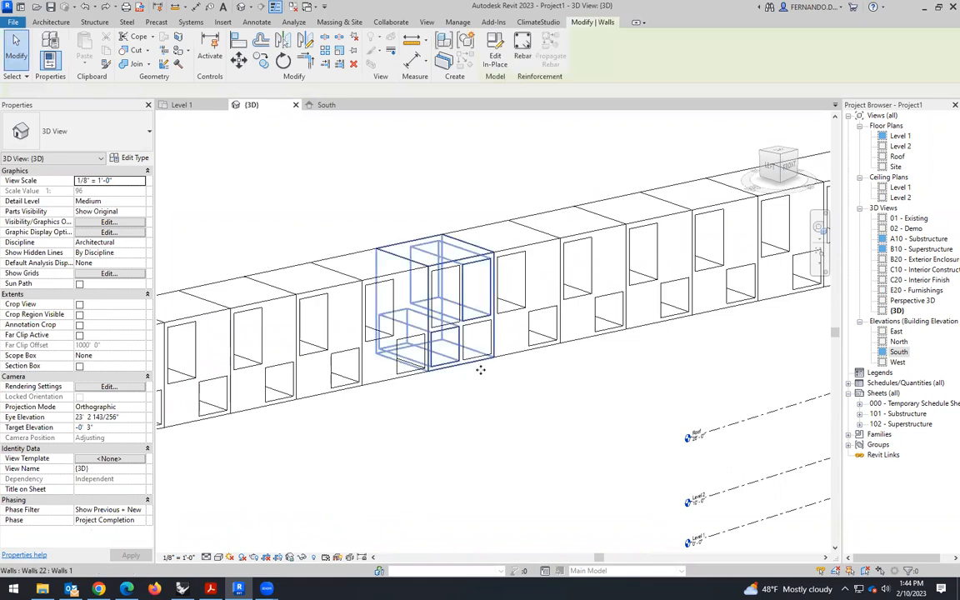
pyautogui.click(490, 414)
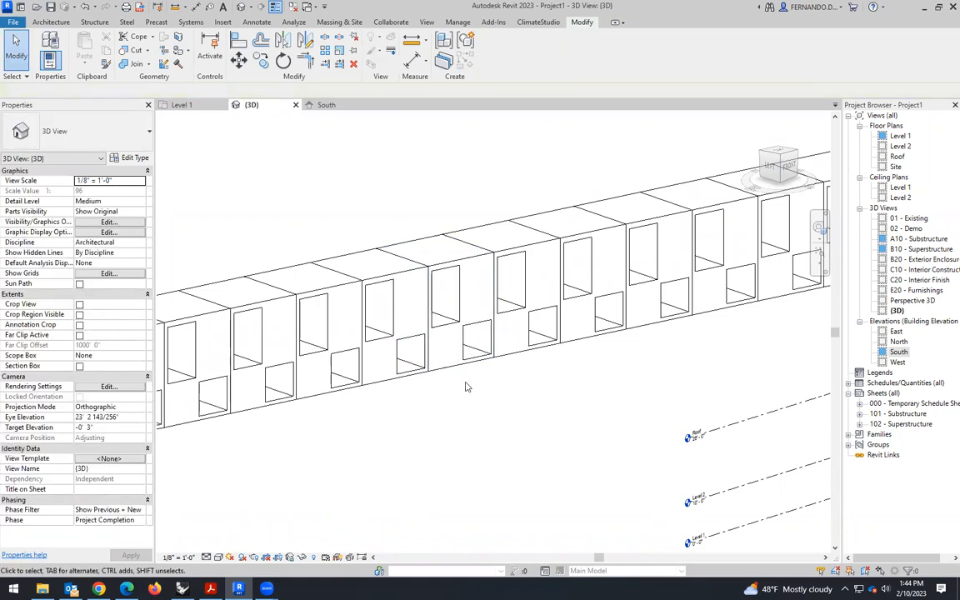
pyautogui.click(466, 389)
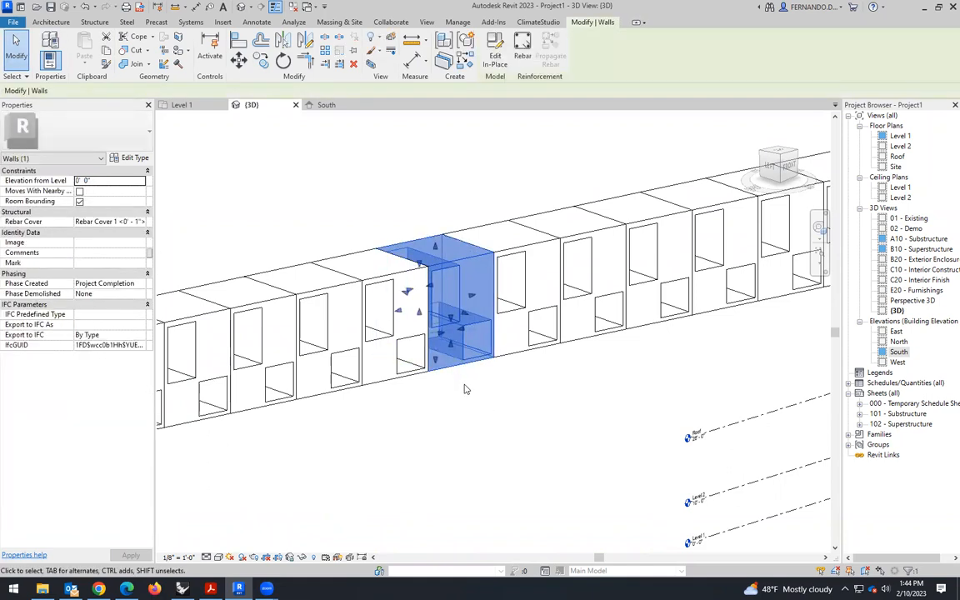
pyautogui.press('Delete')
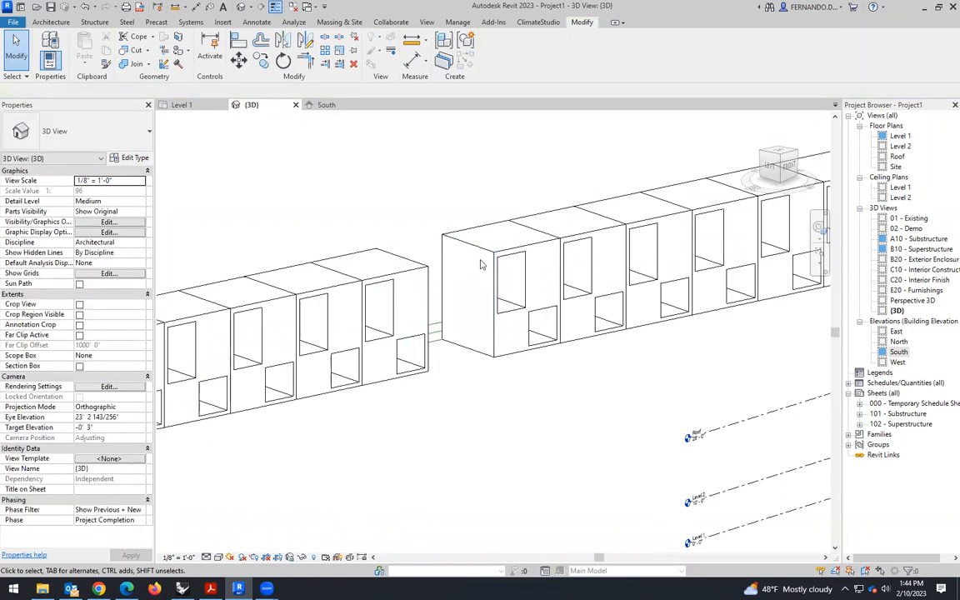
# - Mirror a copy of the box left of the gap about its right edge in the Level 1 plan, and check the row in 3D
pyautogui.click(192, 106)
pyautogui.scroll(-2, 377, 316)
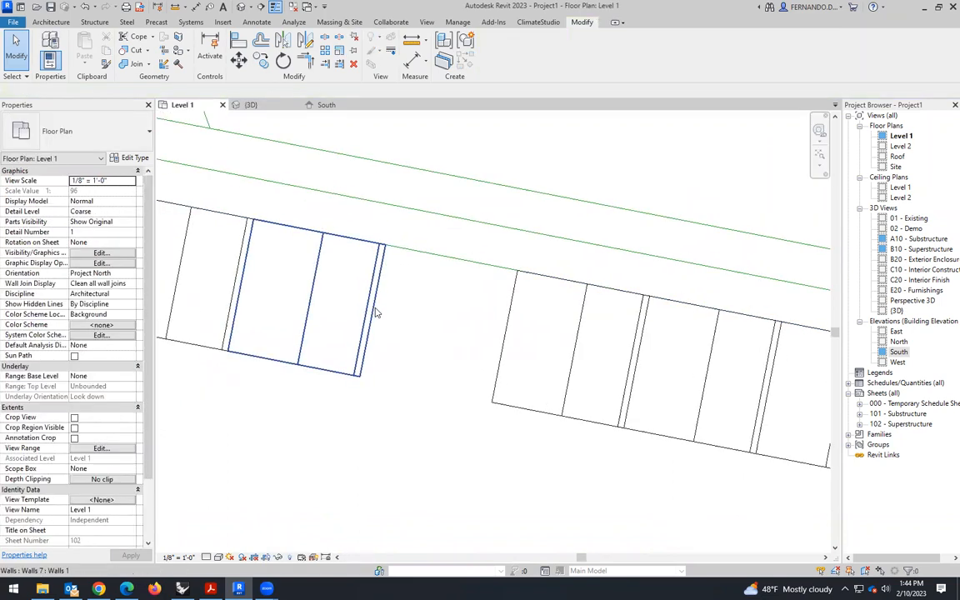
pyautogui.click(386, 285)
pyautogui.click(304, 43)
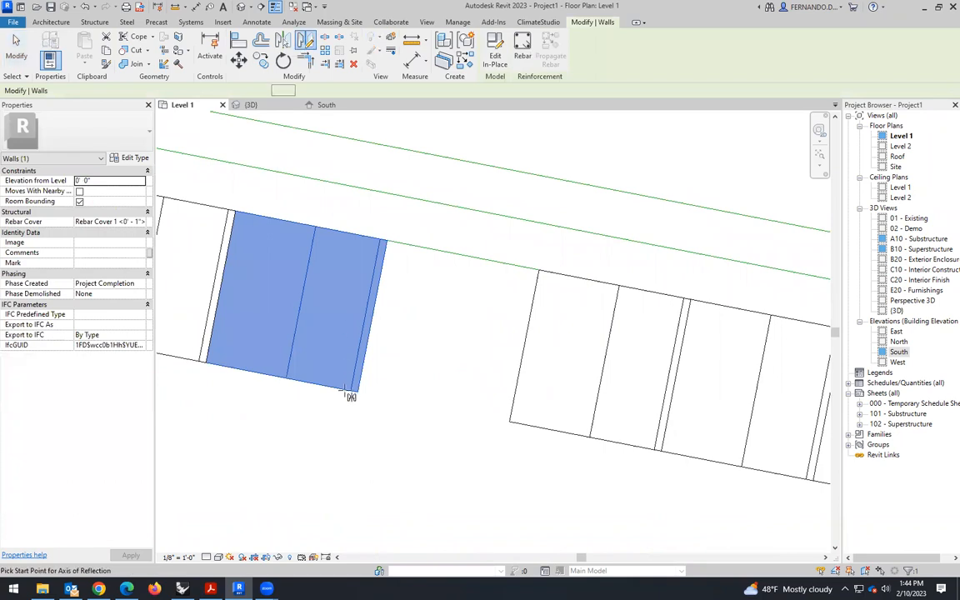
pyautogui.click(357, 390)
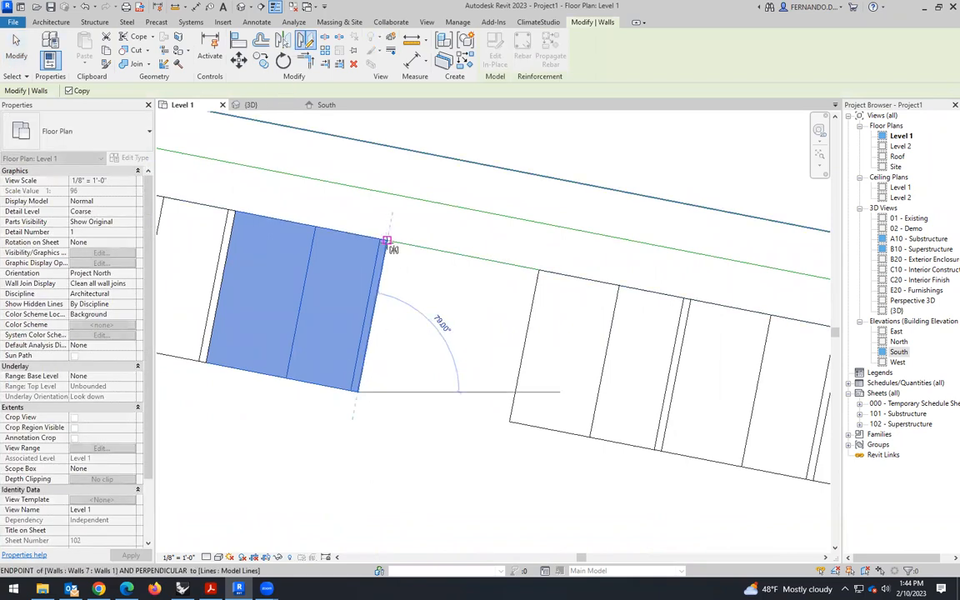
pyautogui.click(390, 241)
pyautogui.click(251, 104)
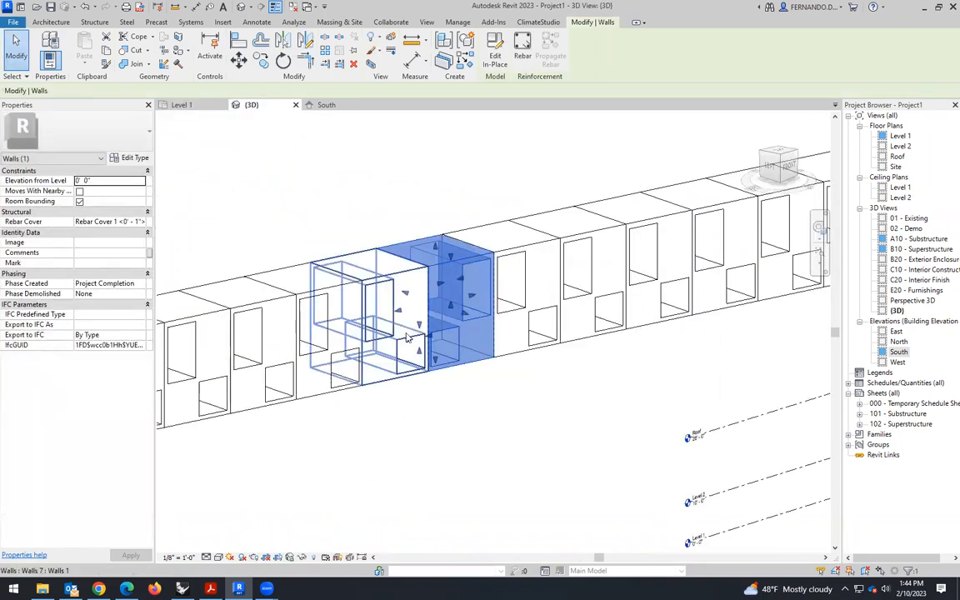
pyautogui.click(476, 423)
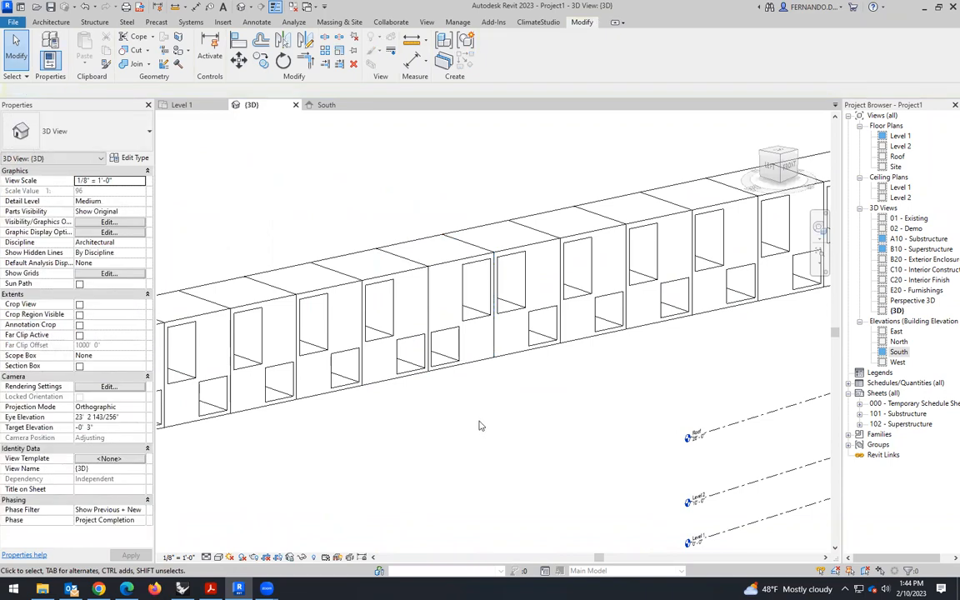
pyautogui.scroll(-5, 542, 305)
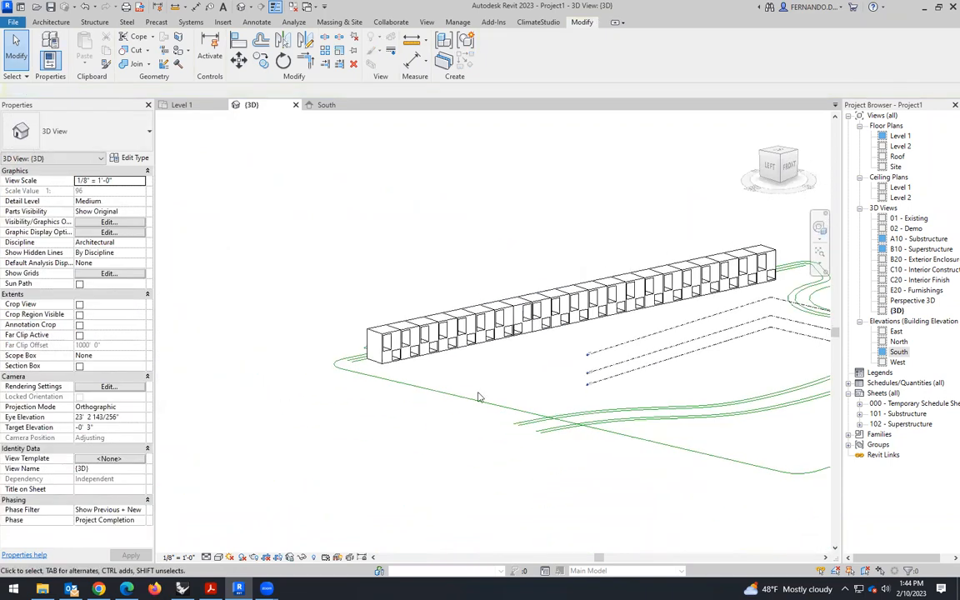
pyautogui.scroll(3, 385, 312)
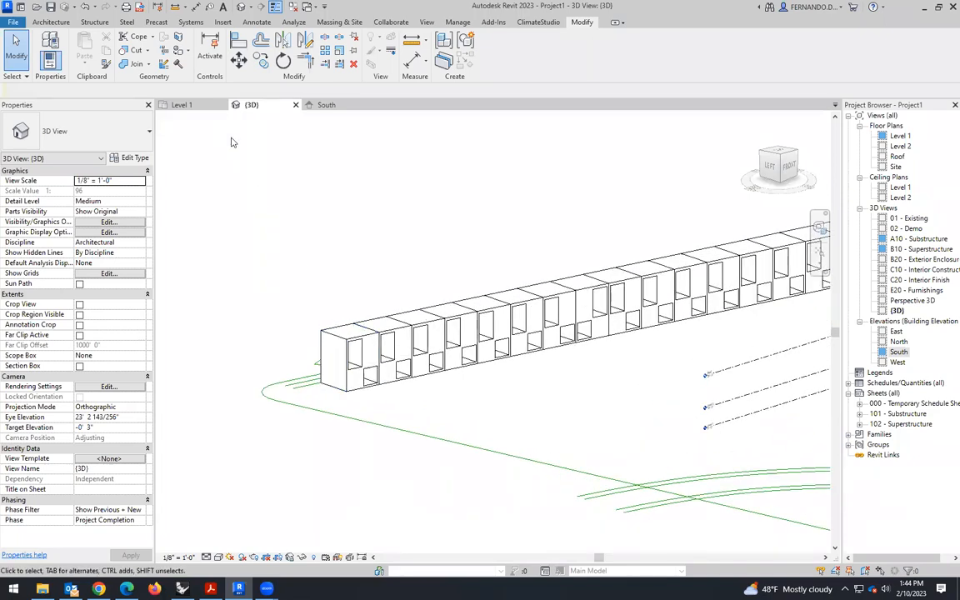
# - Examine the whole row of boxes in the South elevation, including the level lines and the mirrored box
pyautogui.click(326, 105)
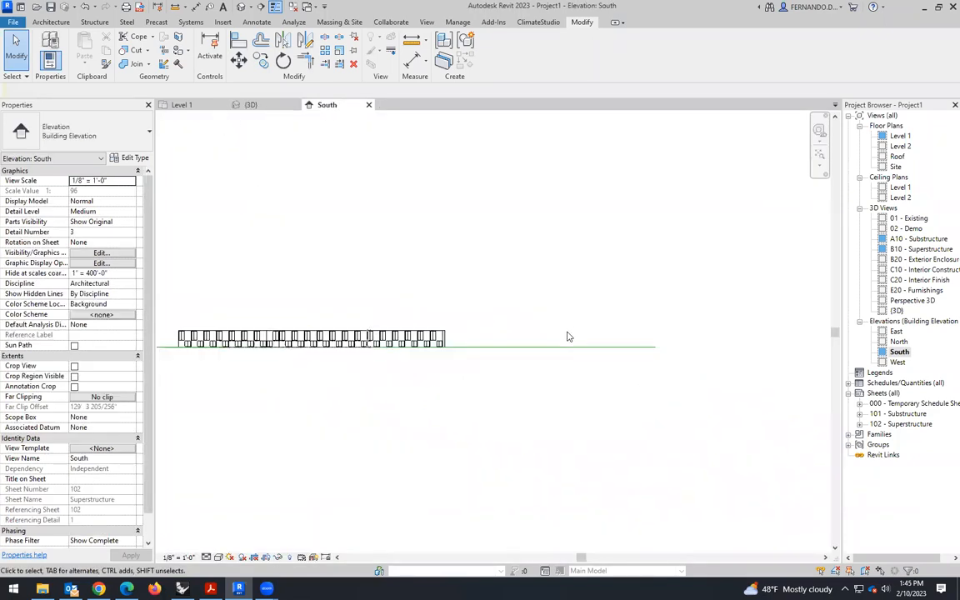
pyautogui.scroll(3, 217, 348)
pyautogui.scroll(-4, 331, 343)
pyautogui.scroll(2, 423, 350)
pyautogui.scroll(5, 439, 367)
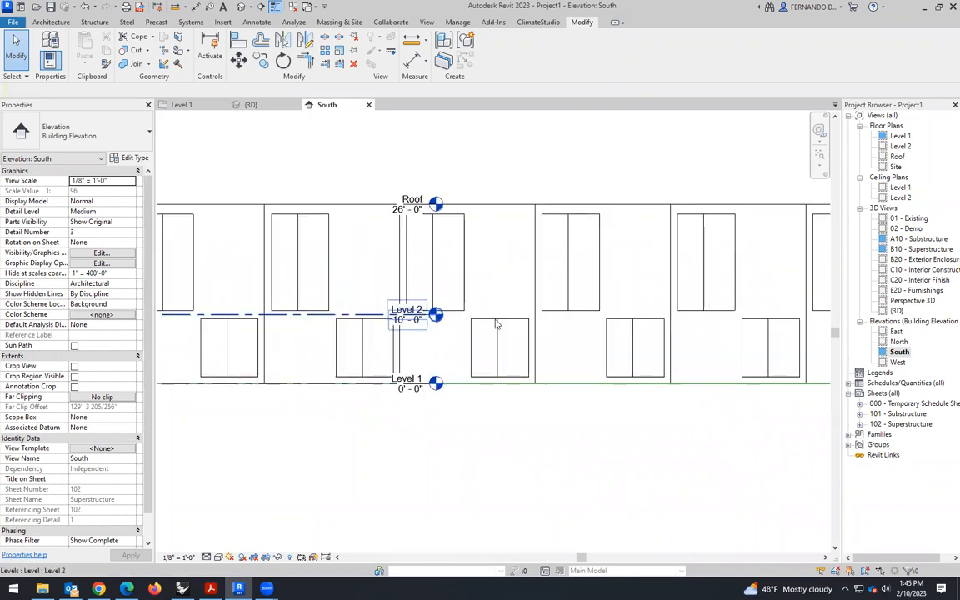
pyautogui.scroll(-3, 759, 315)
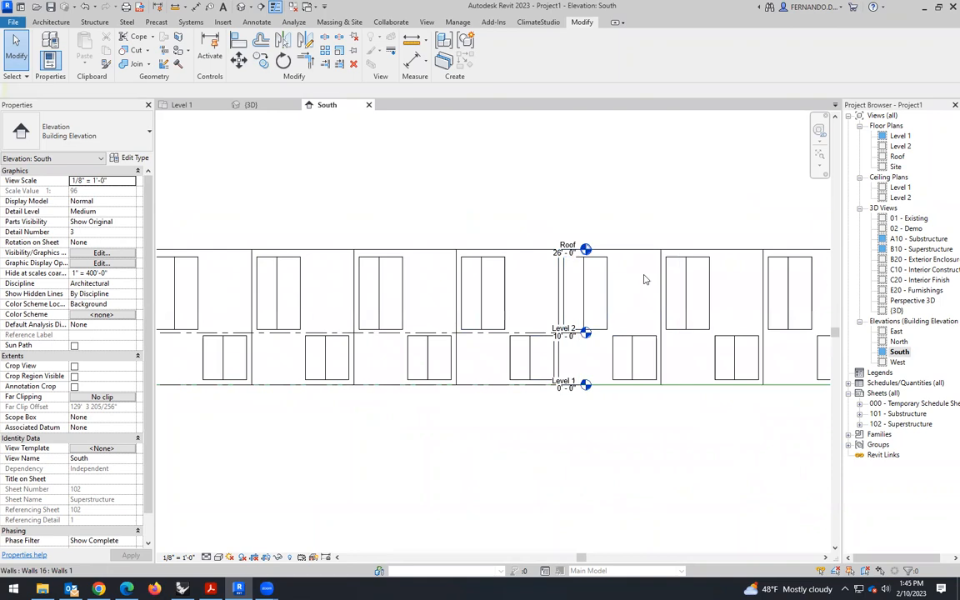
pyautogui.scroll(-2, 602, 300)
pyautogui.scroll(-2, 334, 333)
pyautogui.scroll(3, 267, 300)
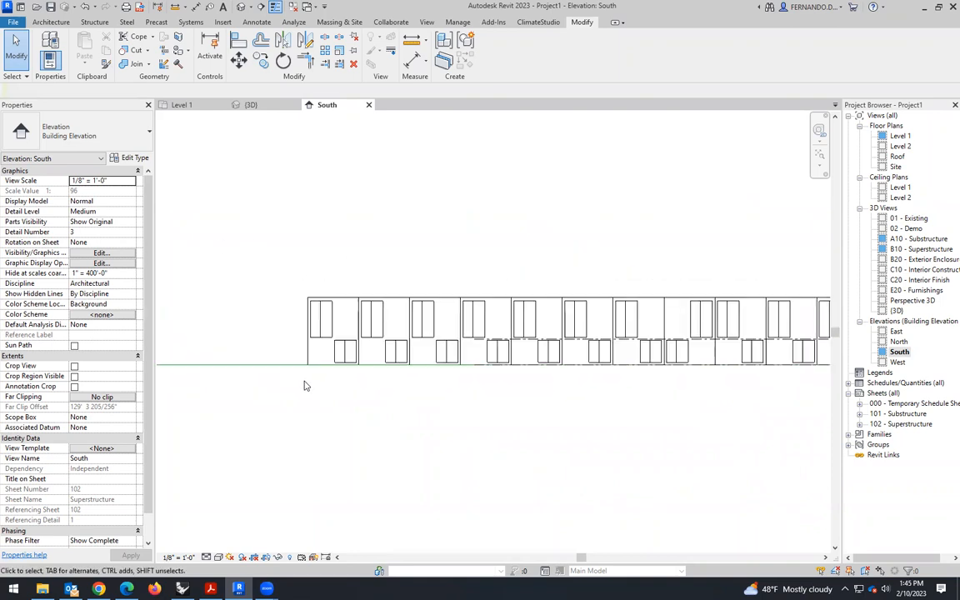
pyautogui.click(312, 332)
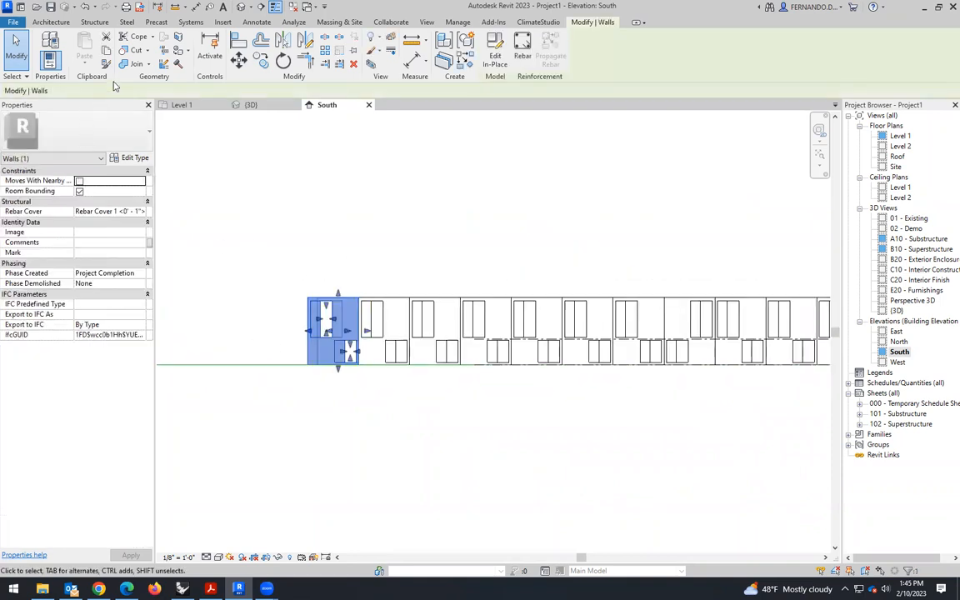
pyautogui.click(239, 60)
pyautogui.scroll(4, 300, 353)
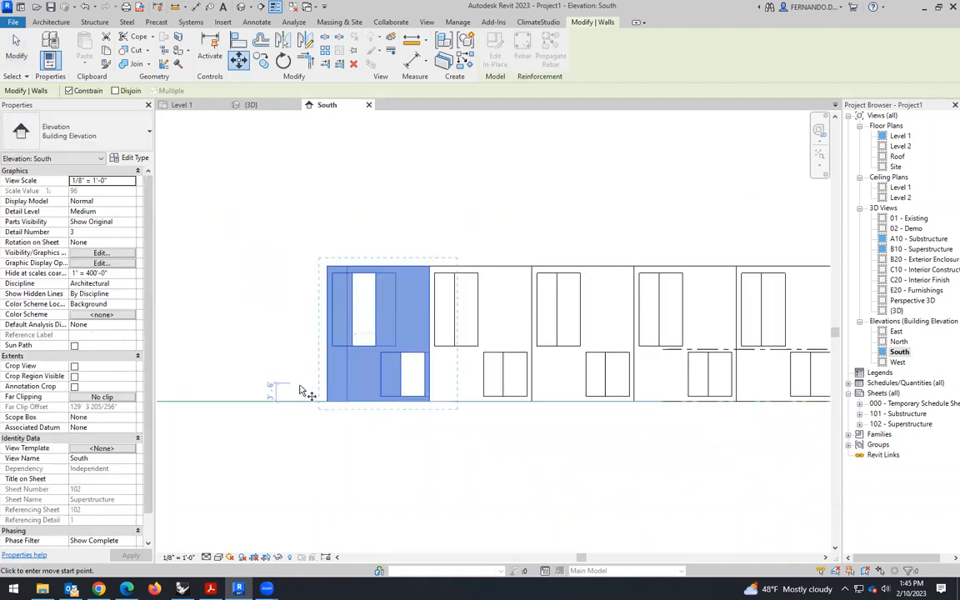
pyautogui.click(333, 408)
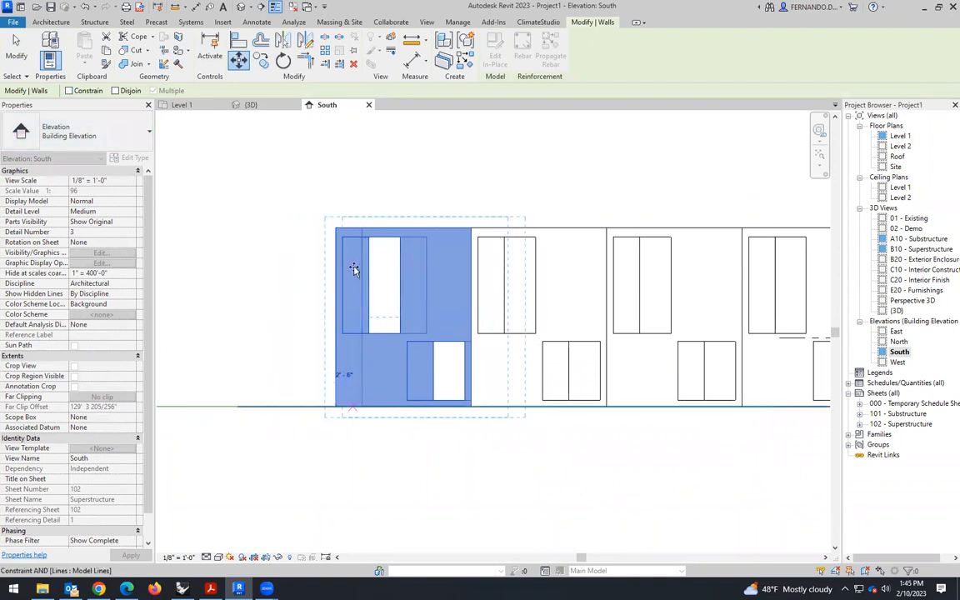
pyautogui.click(250, 105)
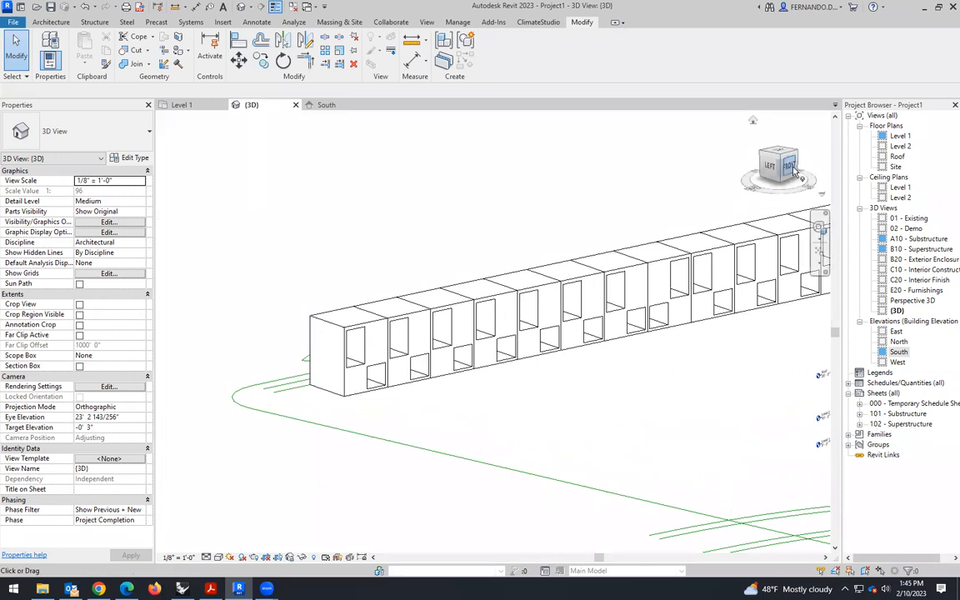
pyautogui.click(791, 166)
pyautogui.scroll(-5, 534, 348)
pyautogui.moveTo(629, 406); pyautogui.dragTo(356, 376, button='middle')
pyautogui.scroll(5, 353, 375)
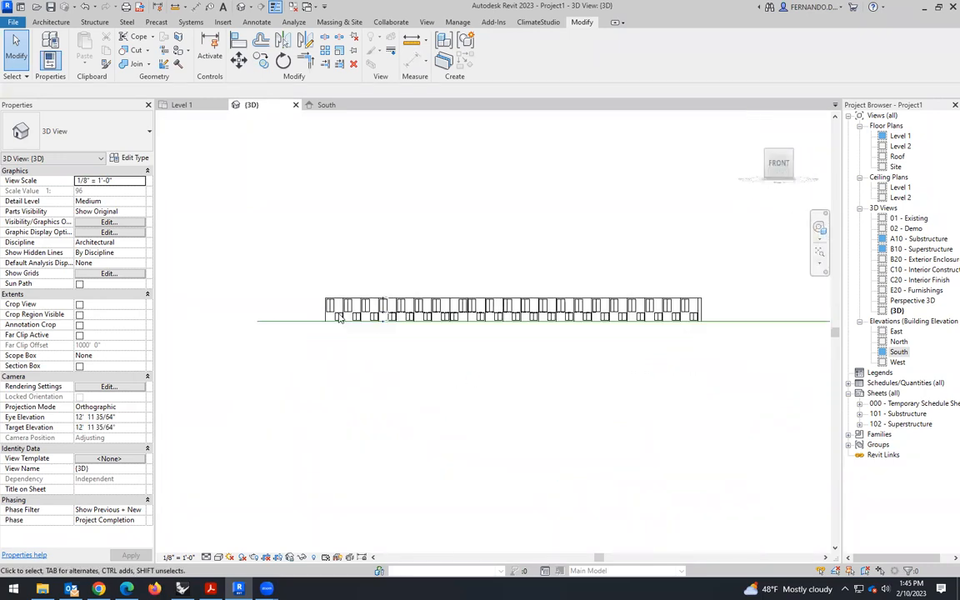
pyautogui.click(337, 305)
pyautogui.click(239, 59)
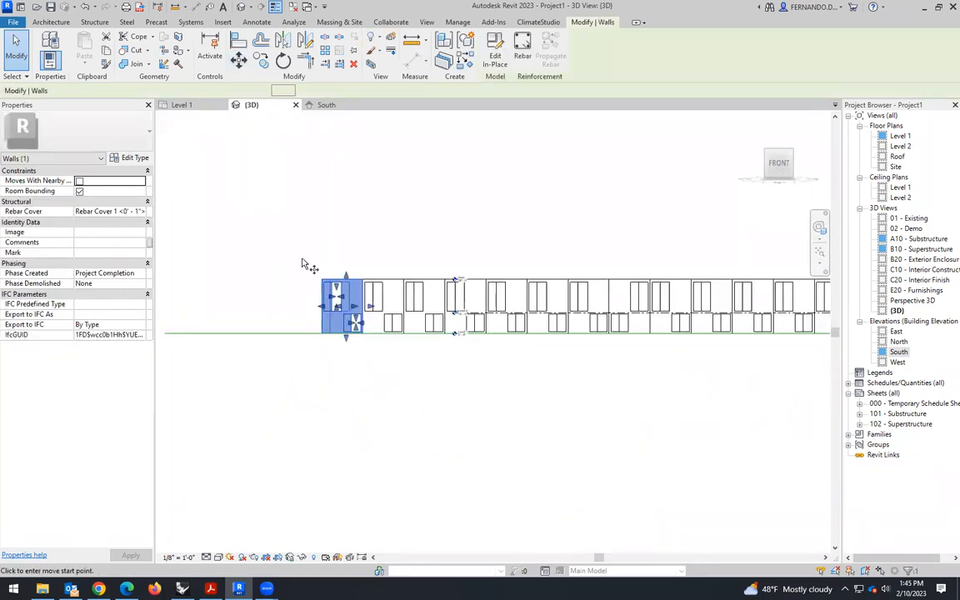
pyautogui.scroll(4, 325, 346)
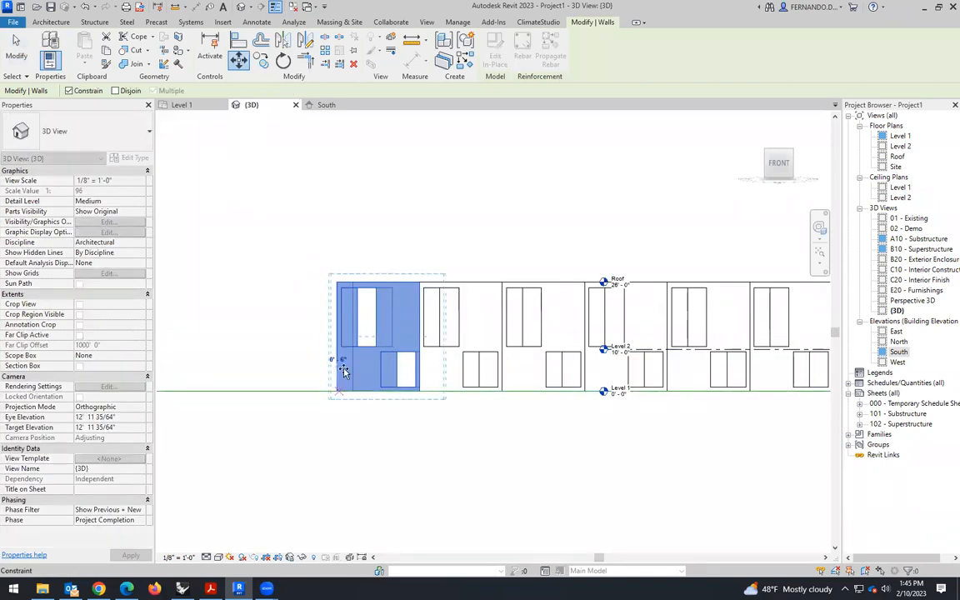
pyautogui.click(337, 283)
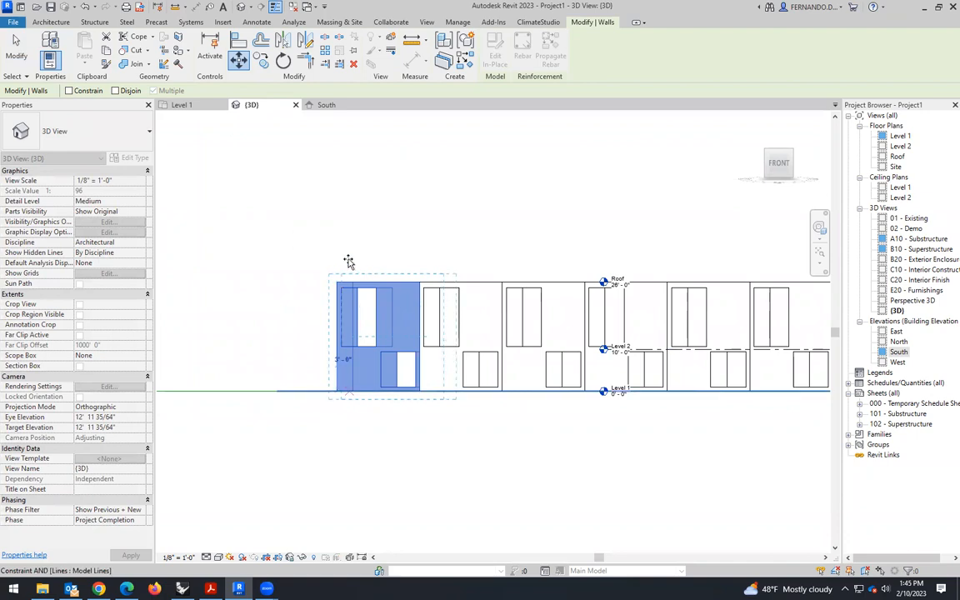
pyautogui.press('Escape')
pyautogui.press('Escape')
pyautogui.scroll(-2, 339, 267)
pyautogui.scroll(-3, 371, 304)
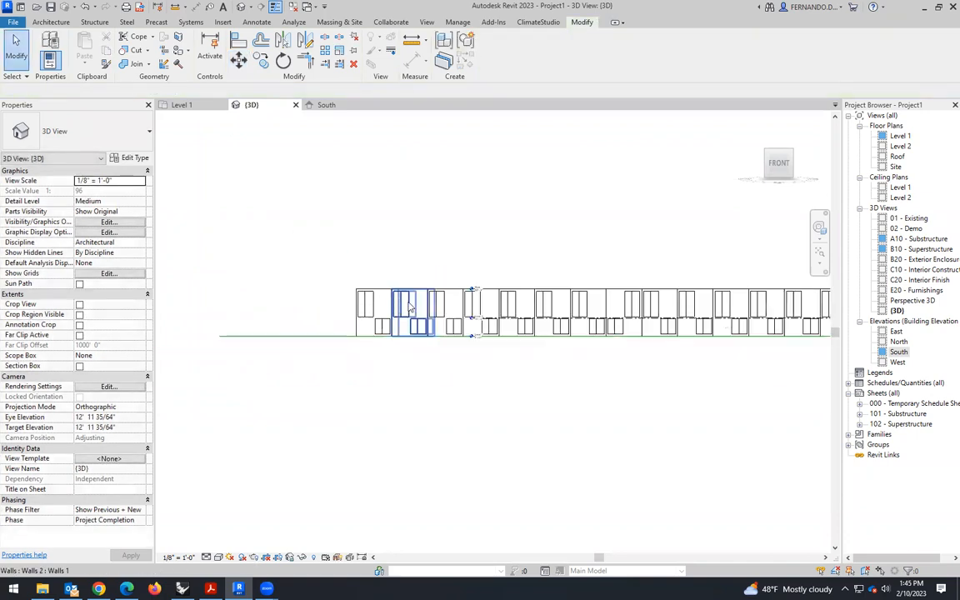
pyautogui.scroll(-2, 334, 300)
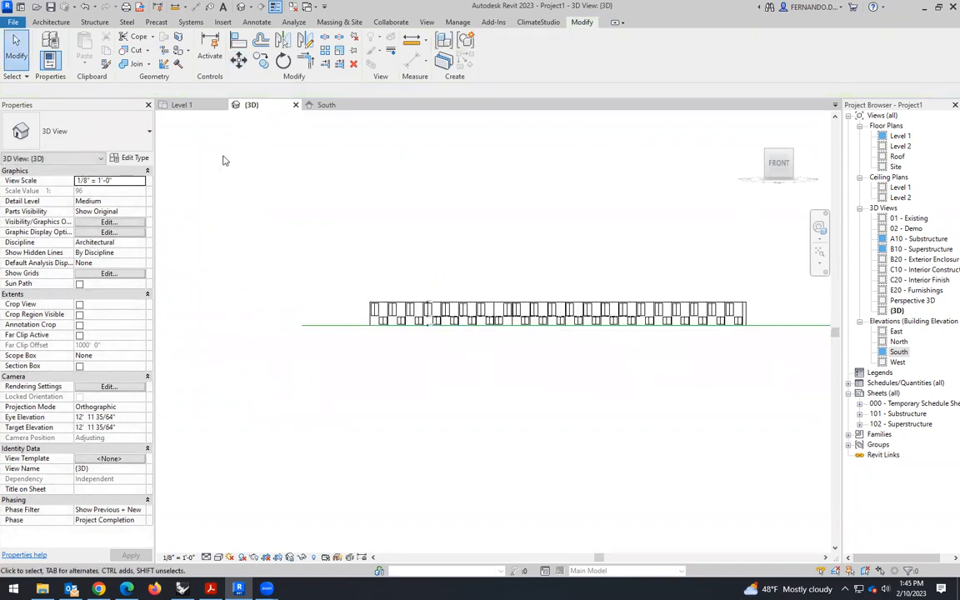
pyautogui.click(182, 105)
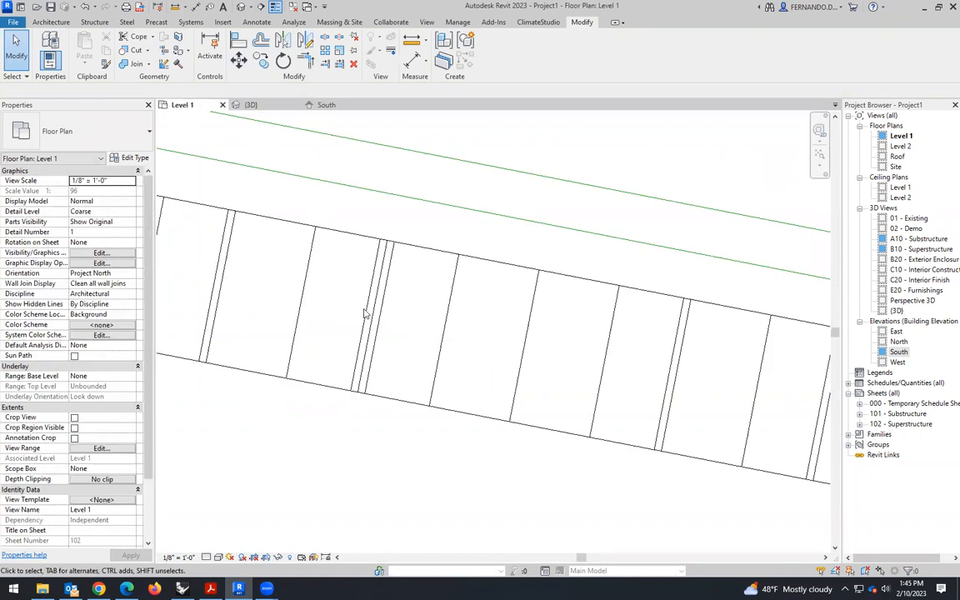
# - Select the row's leftmost box in 3D and copy it 26' straight up in the South elevation, from its lower-right to upper-right corner
pyautogui.click(254, 105)
pyautogui.keyDown('shift'); pyautogui.moveTo(368, 382); pyautogui.dragTo(410, 371, button='middle'); pyautogui.keyUp('shift')
pyautogui.scroll(4, 410, 371)
pyautogui.click(336, 292)
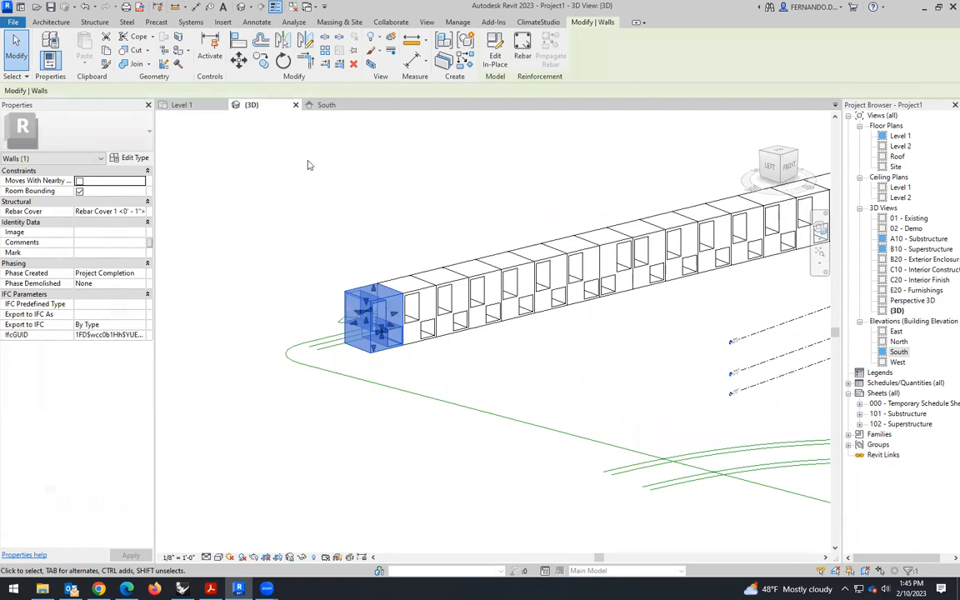
pyautogui.click(326, 105)
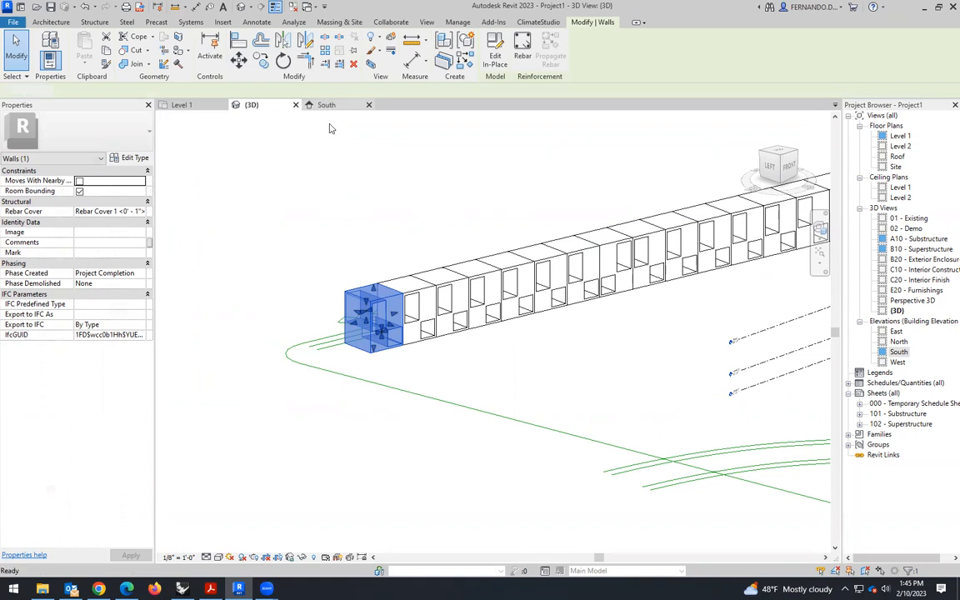
pyautogui.click(261, 60)
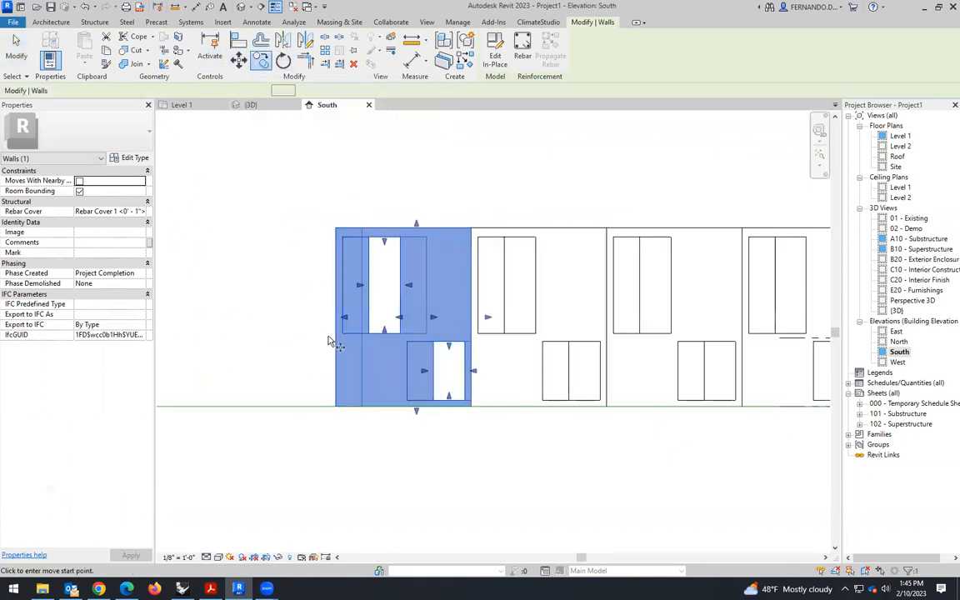
pyautogui.click(473, 404)
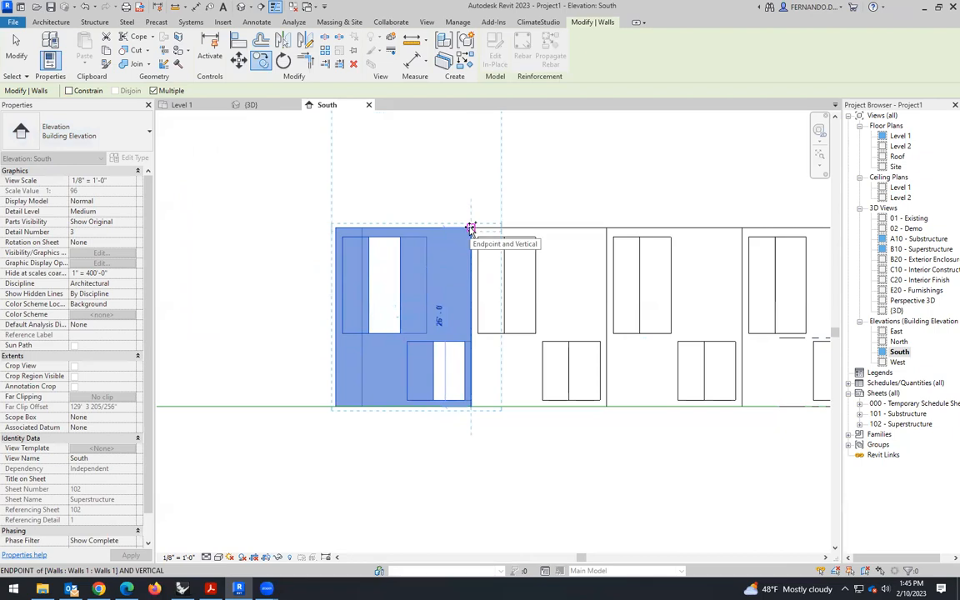
pyautogui.scroll(-2, 443, 465)
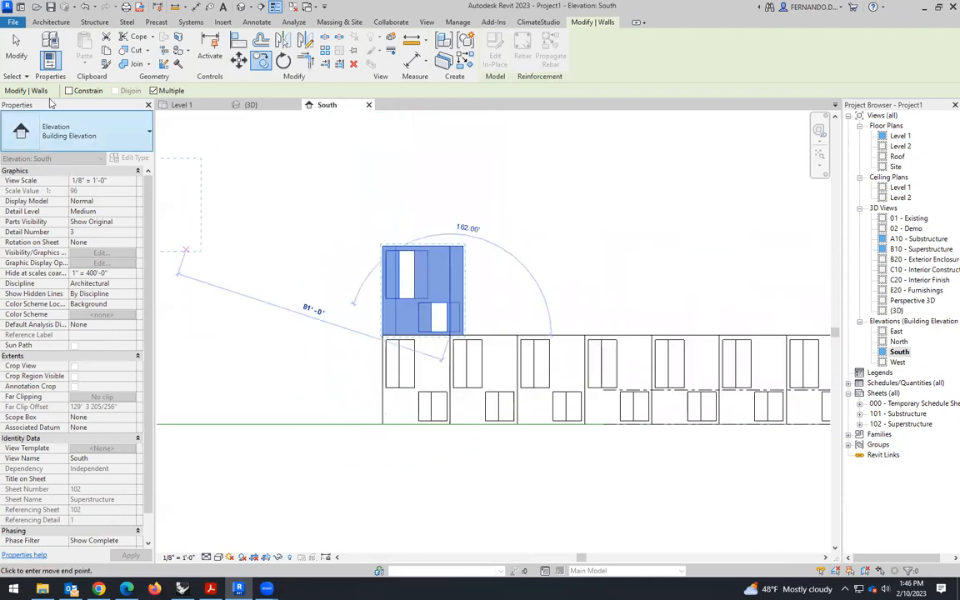
# - Finish the copy command and check the box stacked at the row's end in the 3D view
pyautogui.press('Escape')
pyautogui.press('Escape')
pyautogui.scroll(-1, 268, 301)
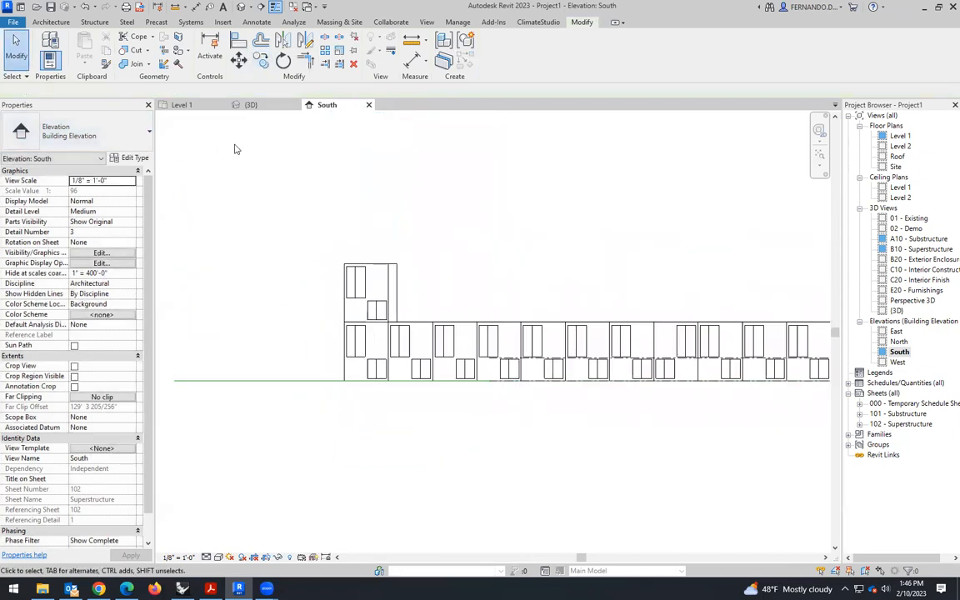
pyautogui.click(271, 103)
pyautogui.keyDown('shift'); pyautogui.moveTo(354, 357); pyautogui.dragTo(369, 328, button='middle'); pyautogui.keyUp('shift')
pyautogui.scroll(2, 569, 331)
pyautogui.scroll(1, 569, 331)
pyautogui.scroll(-2, 367, 340)
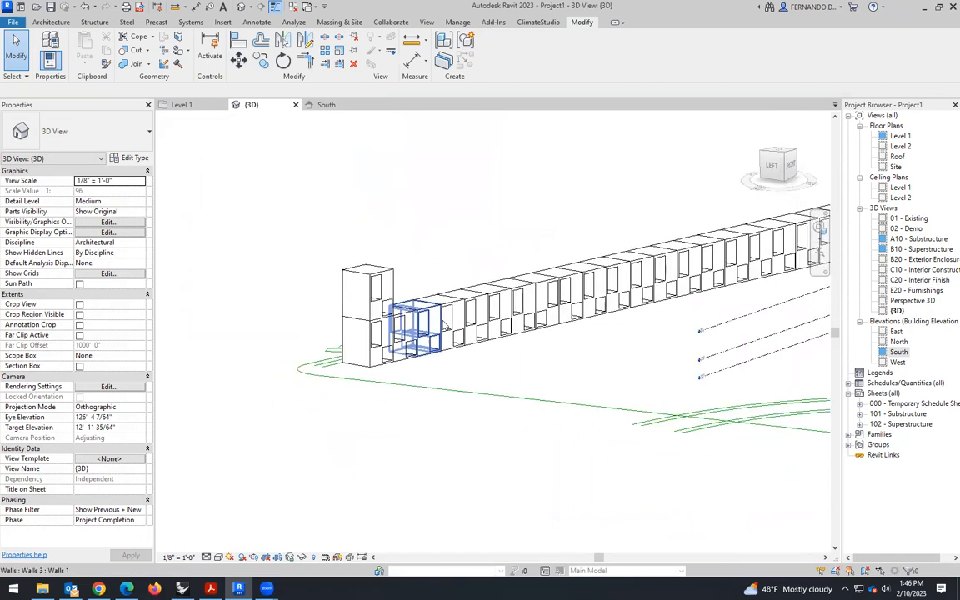
# - Select the row's fourth, fifth and sixth boxes in the South elevation and copy them 26' straight up onto the row
pyautogui.click(326, 104)
pyautogui.scroll(2, 495, 386)
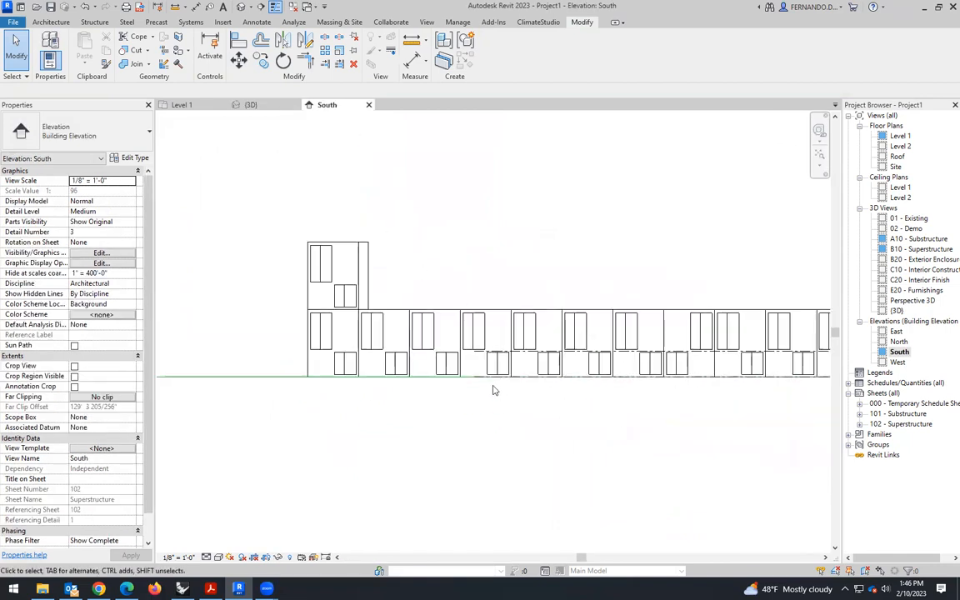
pyautogui.click(495, 353)
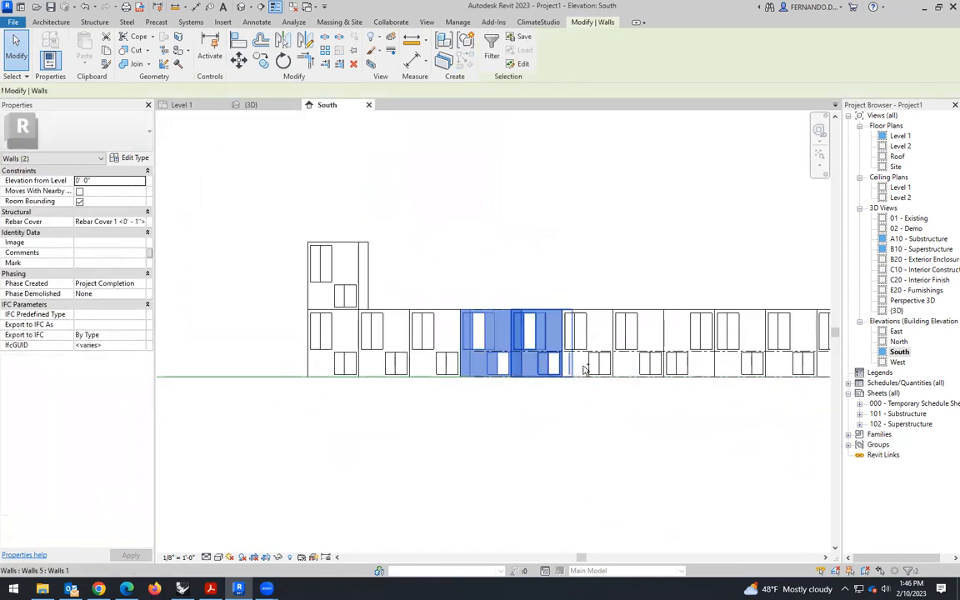
pyautogui.keyDown('ctrl'); pyautogui.click(538, 350); pyautogui.keyUp('ctrl')
pyautogui.keyDown('ctrl'); pyautogui.click(583, 346); pyautogui.keyUp('ctrl')
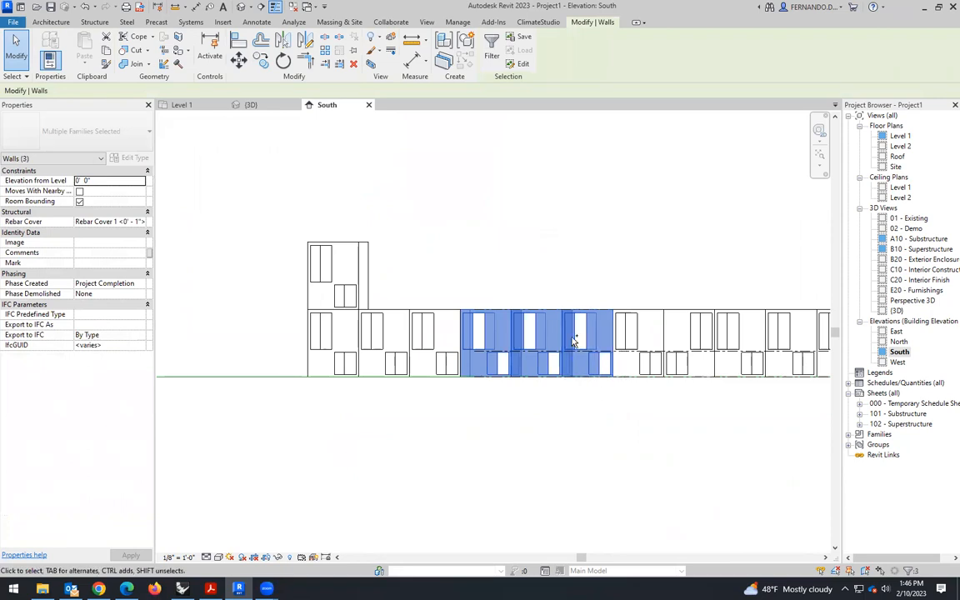
pyautogui.click(239, 61)
pyautogui.scroll(5, 460, 394)
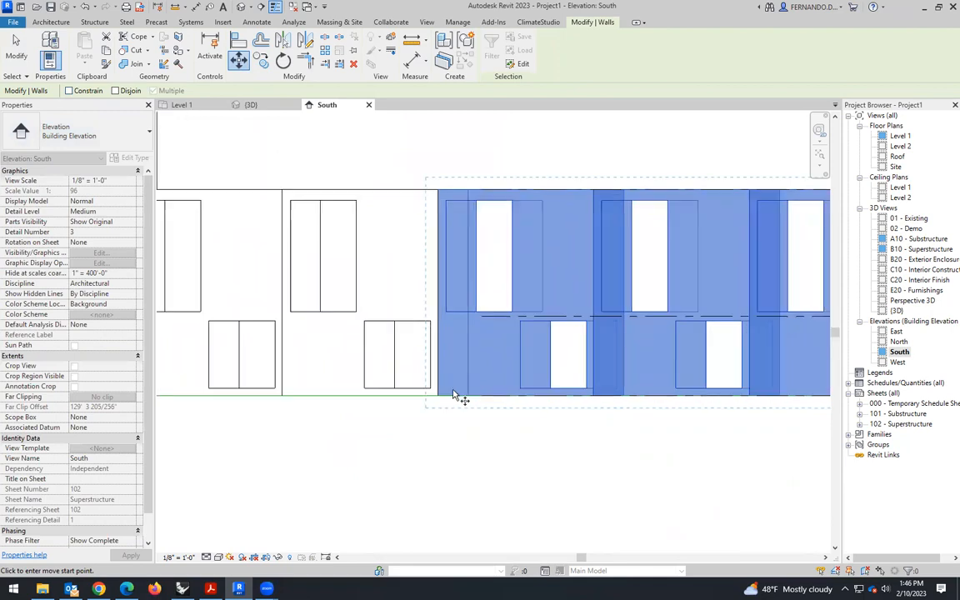
pyautogui.moveTo(442, 400); pyautogui.dragTo(437, 331)
pyautogui.moveTo(441, 203); pyautogui.dragTo(435, 162)
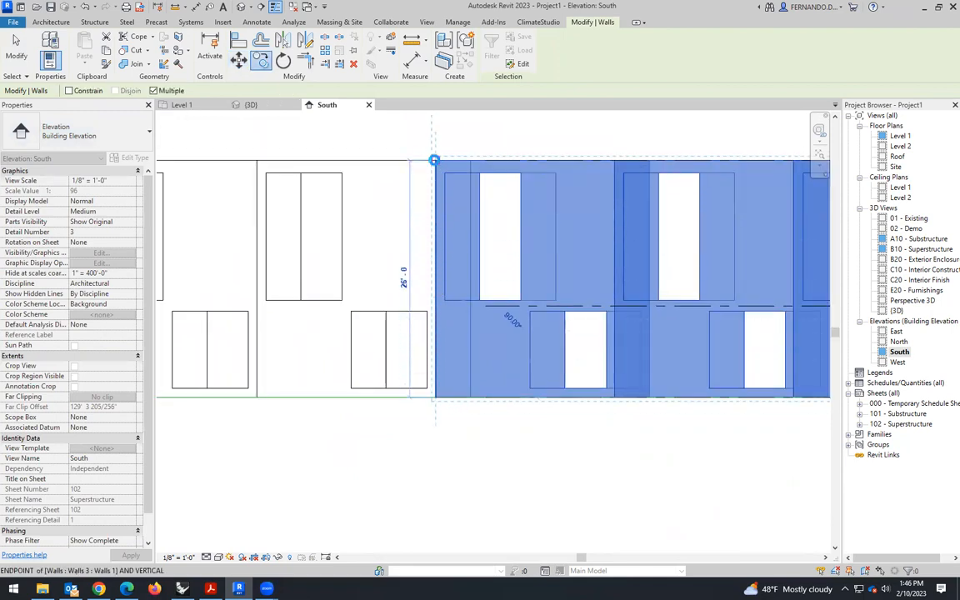
pyautogui.scroll(-5, 458, 395)
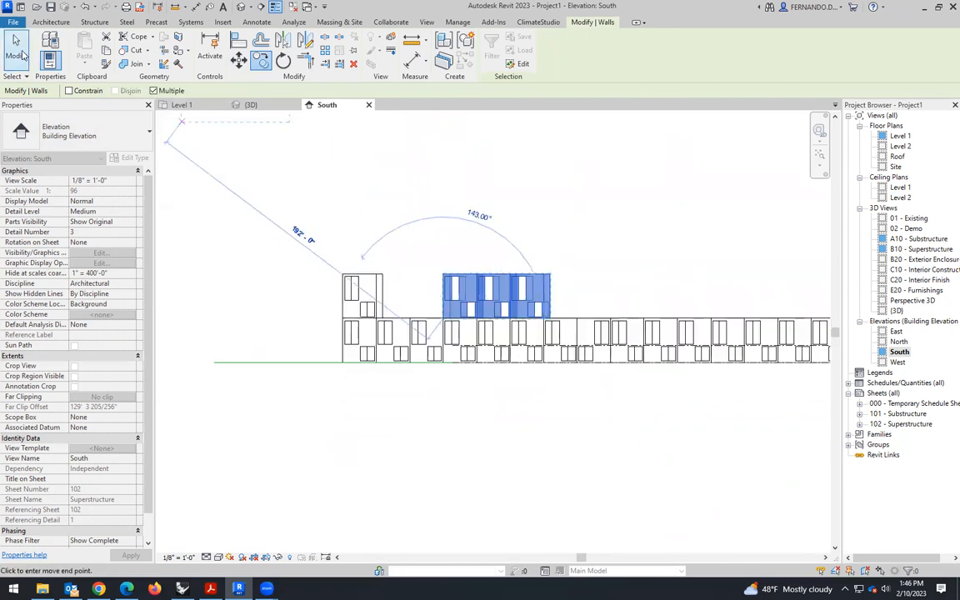
pyautogui.click(23, 54)
pyautogui.scroll(-4, 356, 279)
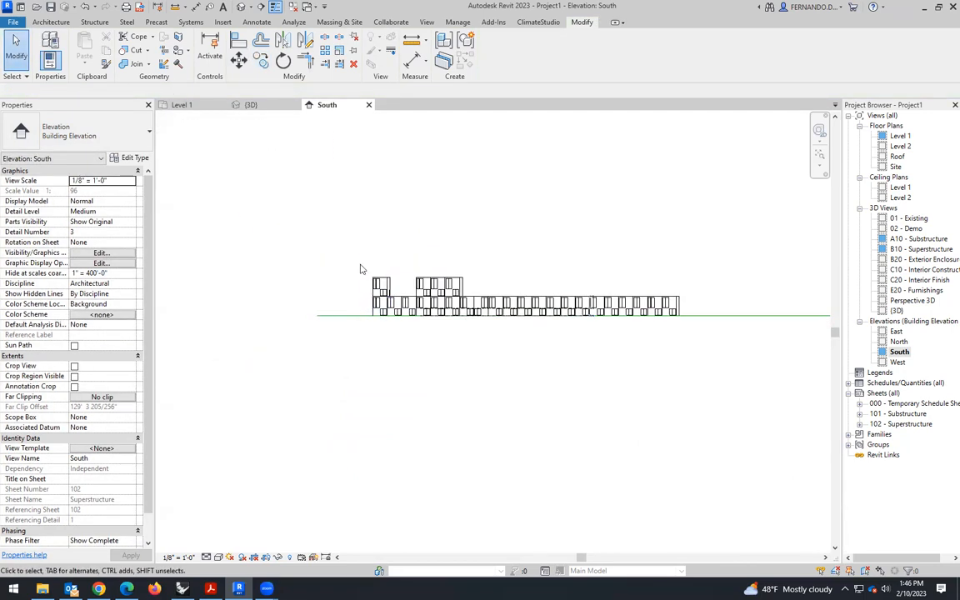
# - Examine the stacked boxes, the level lines and the whole site from a higher angle in 3D
pyautogui.click(252, 105)
pyautogui.keyDown('shift'); pyautogui.moveTo(433, 333); pyautogui.dragTo(603, 378, button='middle'); pyautogui.keyUp('shift')
pyautogui.scroll(-4, 433, 311)
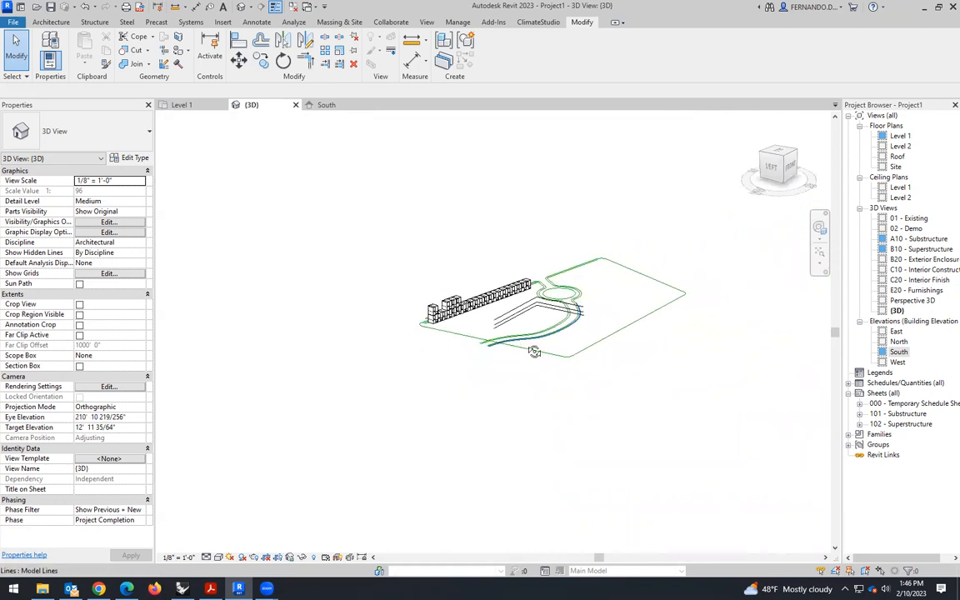
pyautogui.scroll(6, 503, 308)
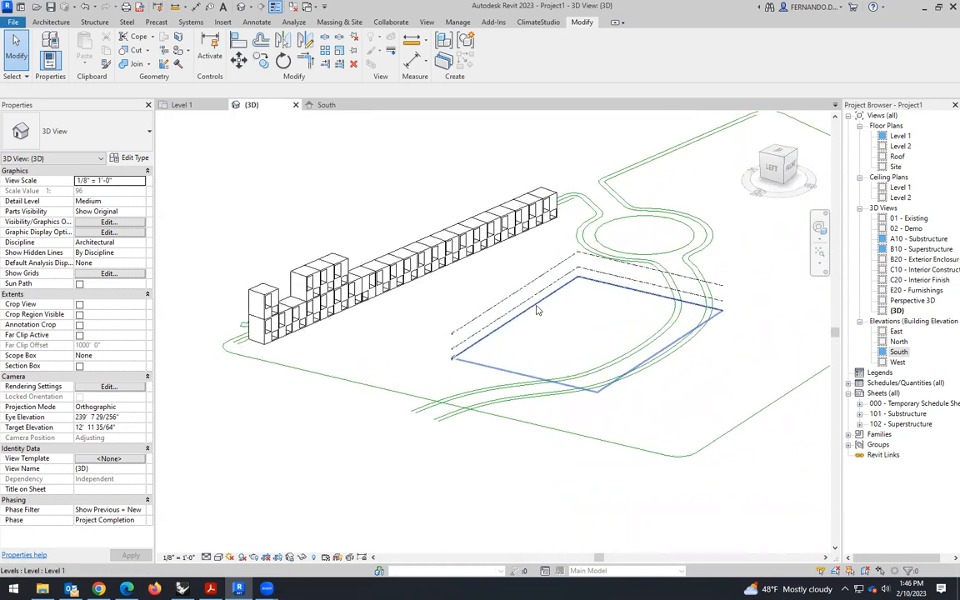
pyautogui.scroll(-1, 534, 292)
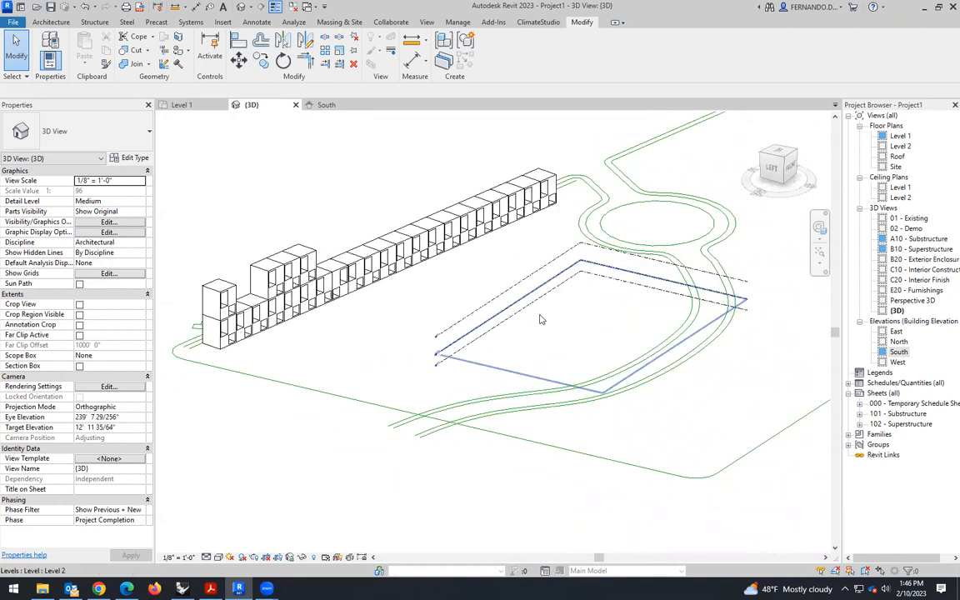
pyautogui.scroll(-3, 533, 304)
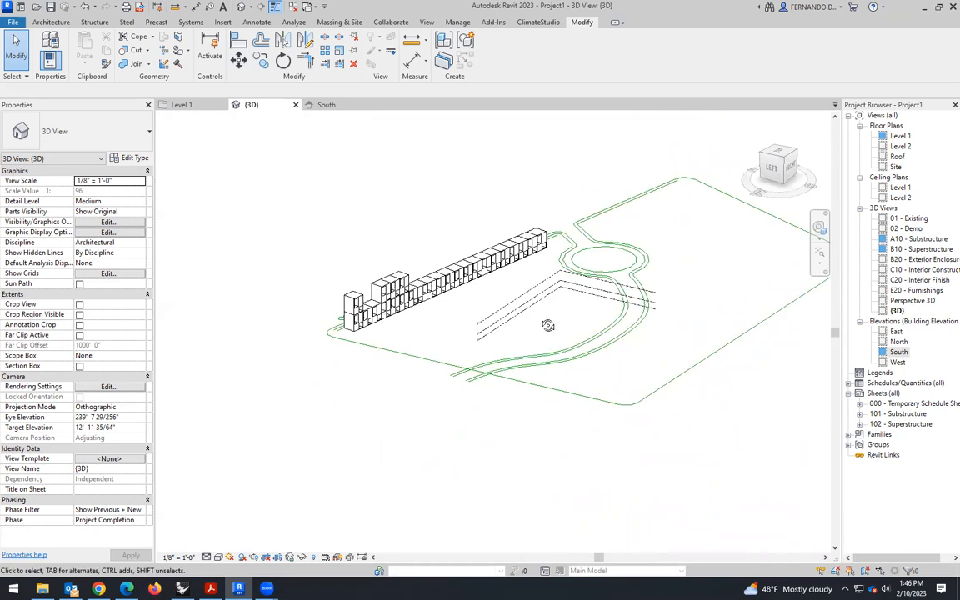
pyautogui.keyDown('shift'); pyautogui.moveTo(547, 325); pyautogui.dragTo(534, 332, button='middle'); pyautogui.keyUp('shift')
# - Move the north, east and south elevation markers closer to the site boundary in the Level 1 plan
pyautogui.click(197, 107)
pyautogui.scroll(-6, 391, 315)
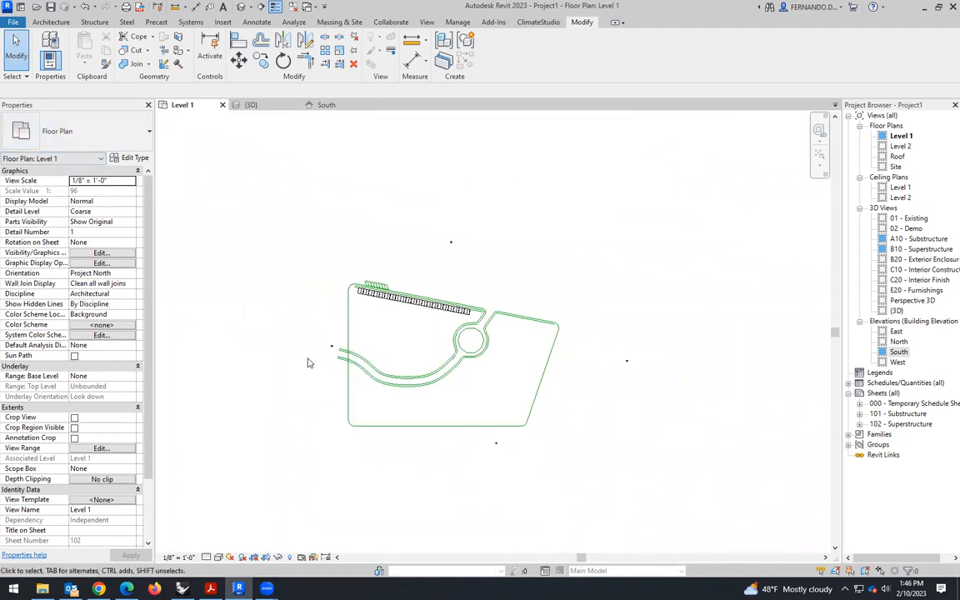
pyautogui.moveTo(439, 268)
pyautogui.mouseDown()
pyautogui.moveTo(479, 226)
pyautogui.moveTo(429, 267)
pyautogui.mouseUp()
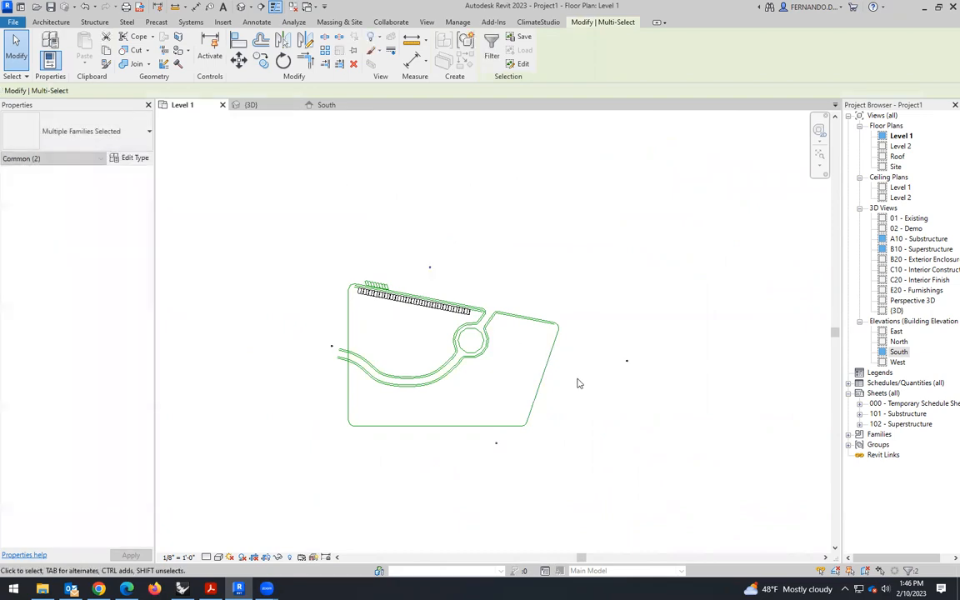
pyautogui.moveTo(630, 359); pyautogui.dragTo(575, 362)
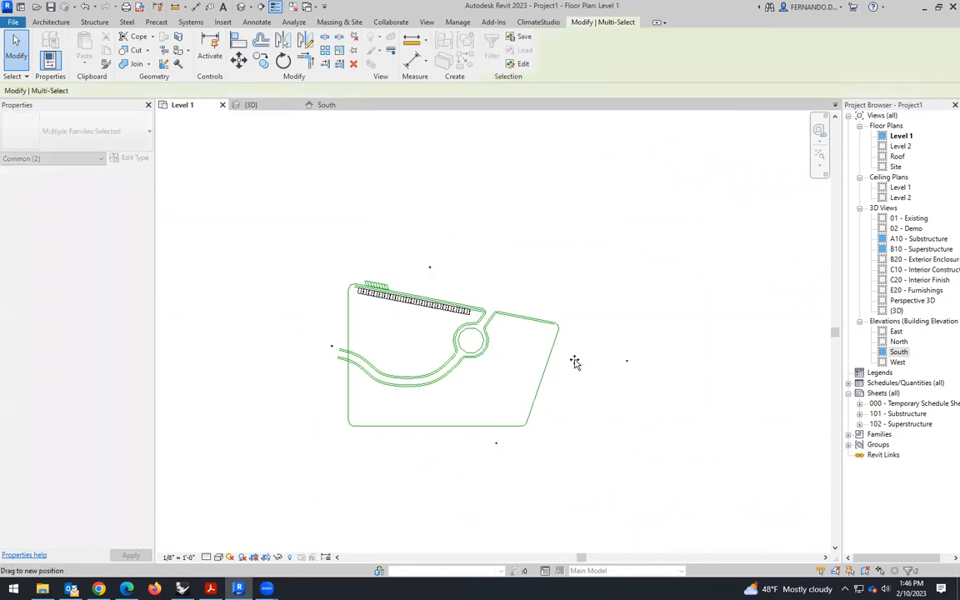
pyautogui.click(507, 443)
pyautogui.click(498, 442)
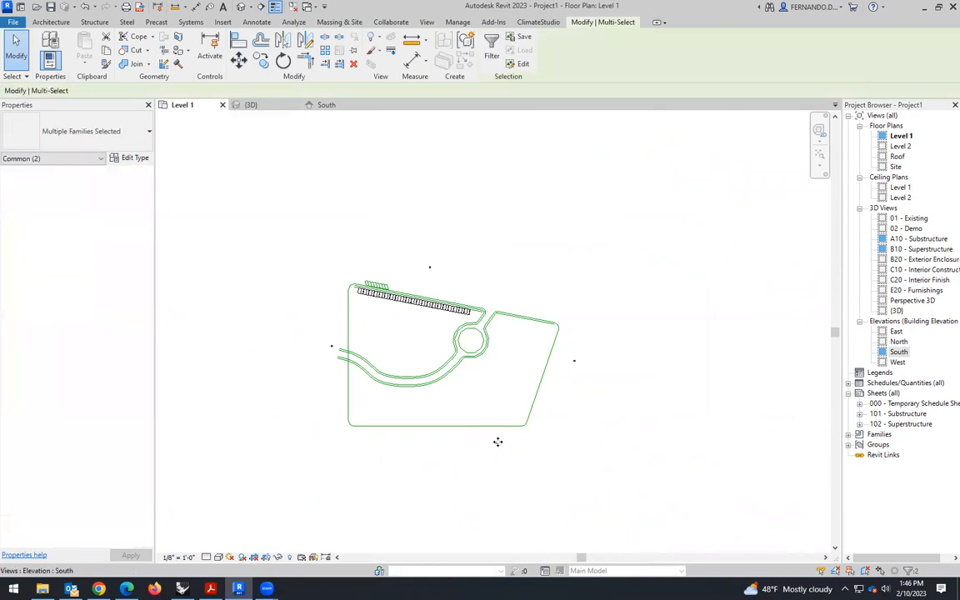
pyautogui.moveTo(456, 439); pyautogui.dragTo(439, 435)
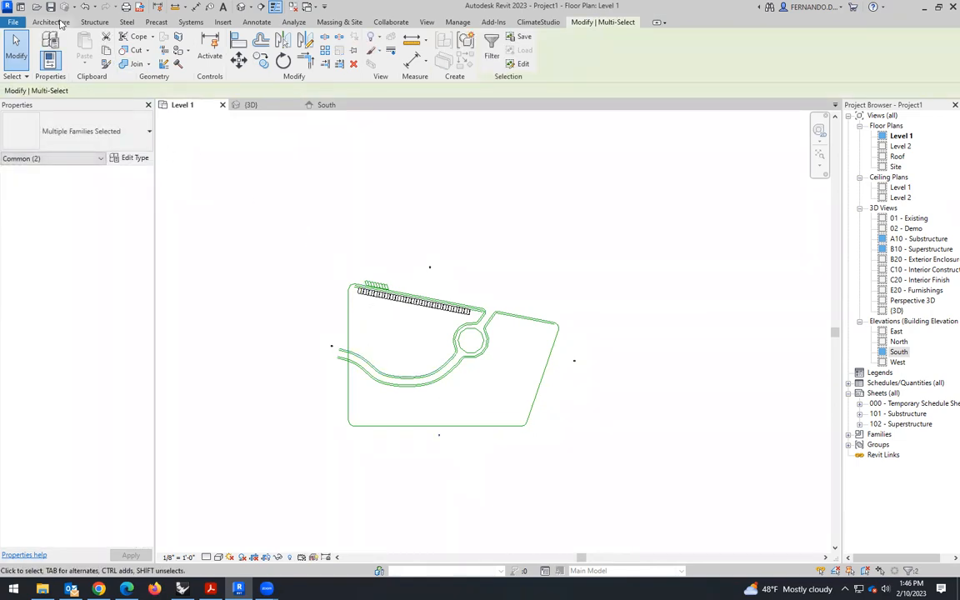
# - Draw a 40' high scope box around the whole site and its elevation markers in the Level 1 plan
pyautogui.click(50, 22)
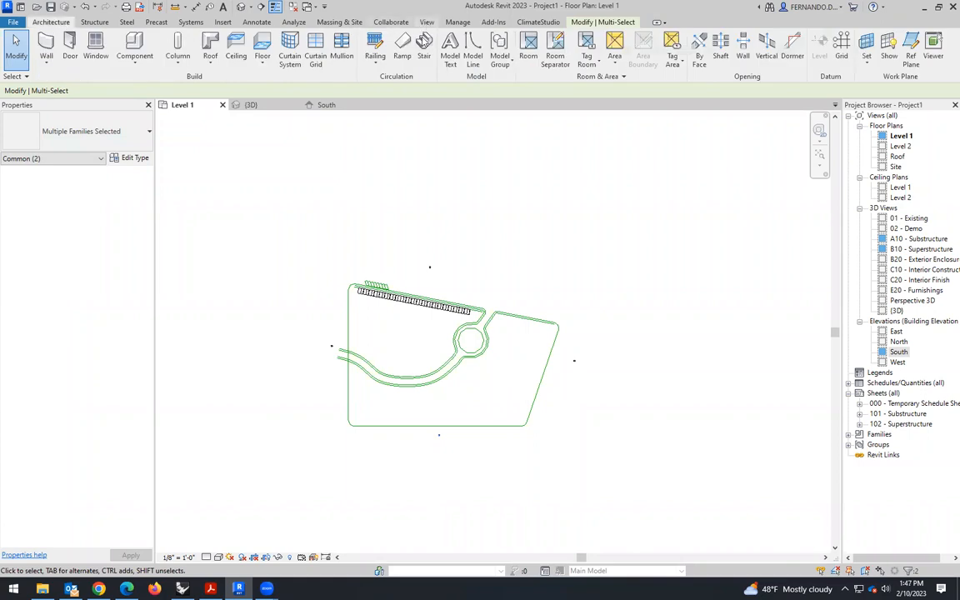
pyautogui.click(427, 22)
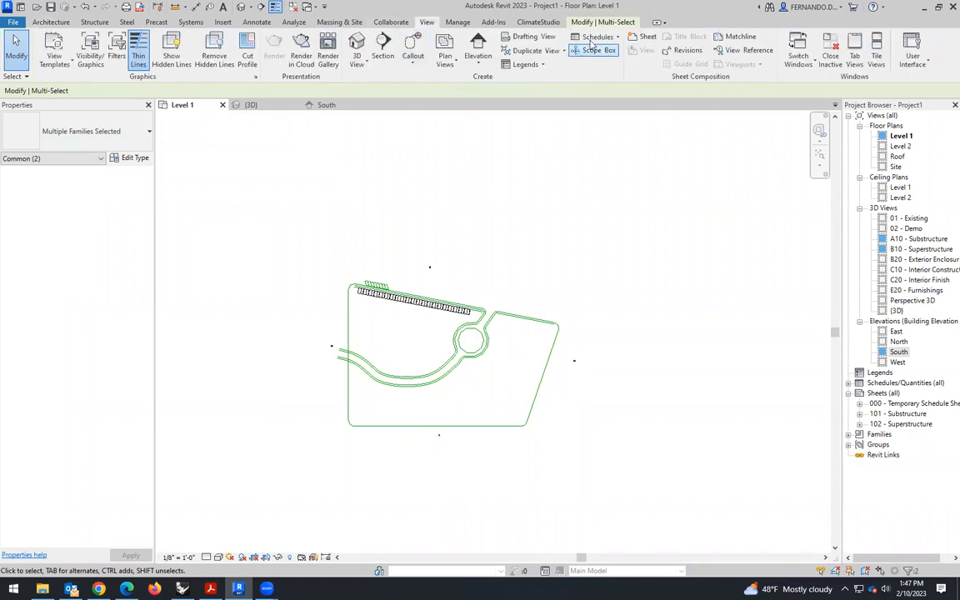
pyautogui.click(599, 51)
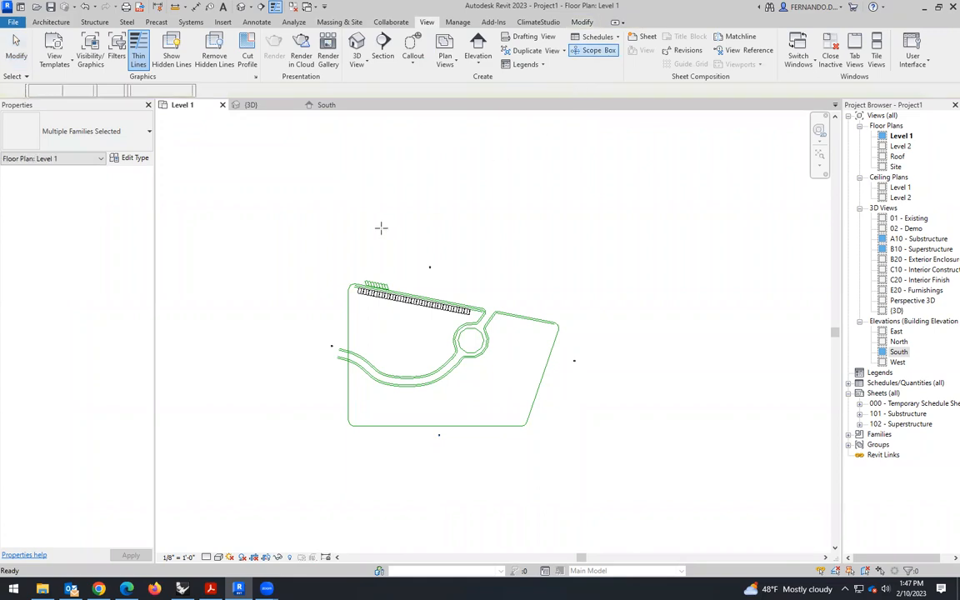
pyautogui.click(314, 258)
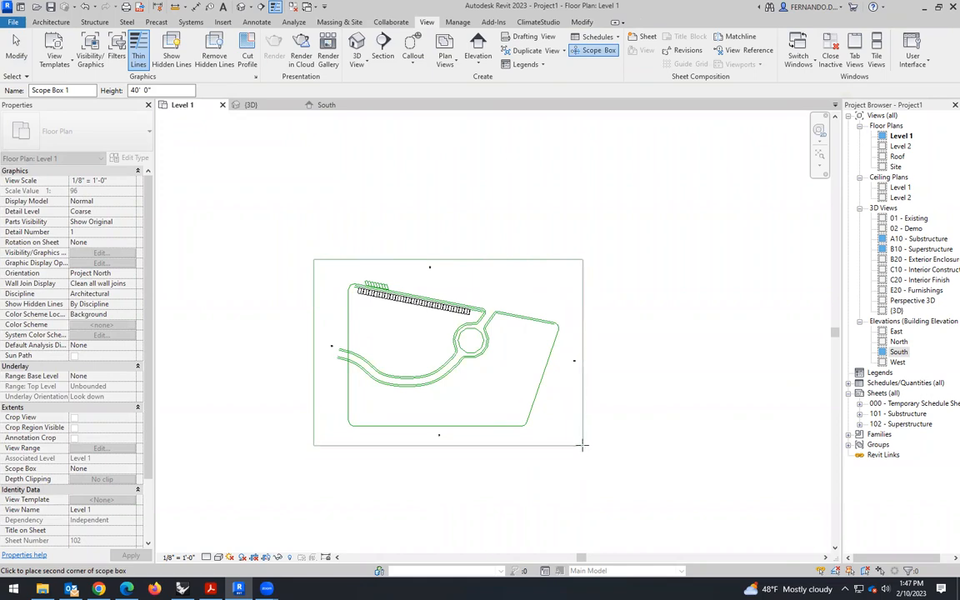
pyautogui.click(583, 446)
# - Stretch the scope box vertically in 3D so it extends further below and above the site and boxes
pyautogui.click(250, 105)
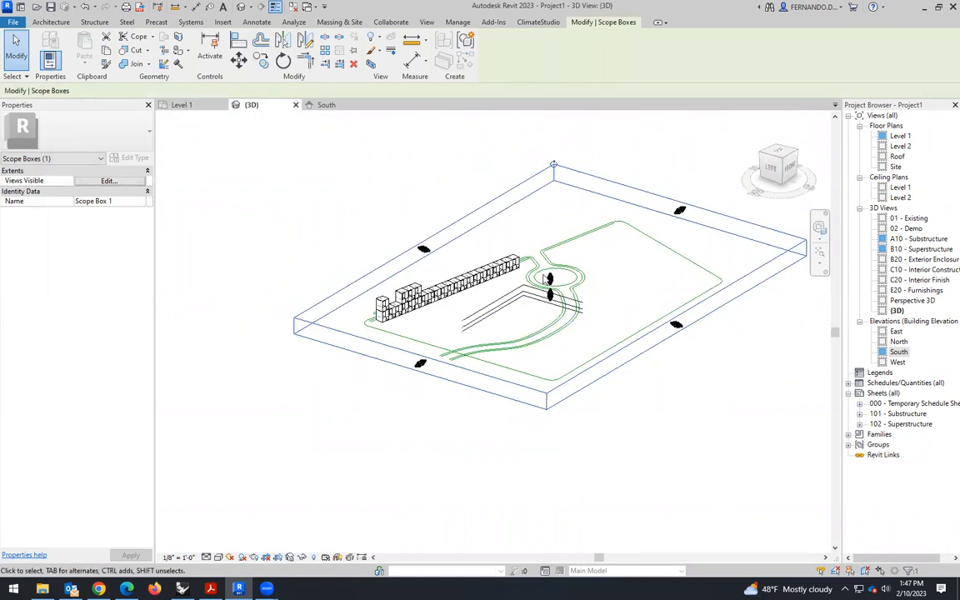
pyautogui.moveTo(550, 277); pyautogui.dragTo(523, 367)
pyautogui.keyDown('shift'); pyautogui.moveTo(524, 367); pyautogui.dragTo(510, 260, button='middle'); pyautogui.keyUp('shift')
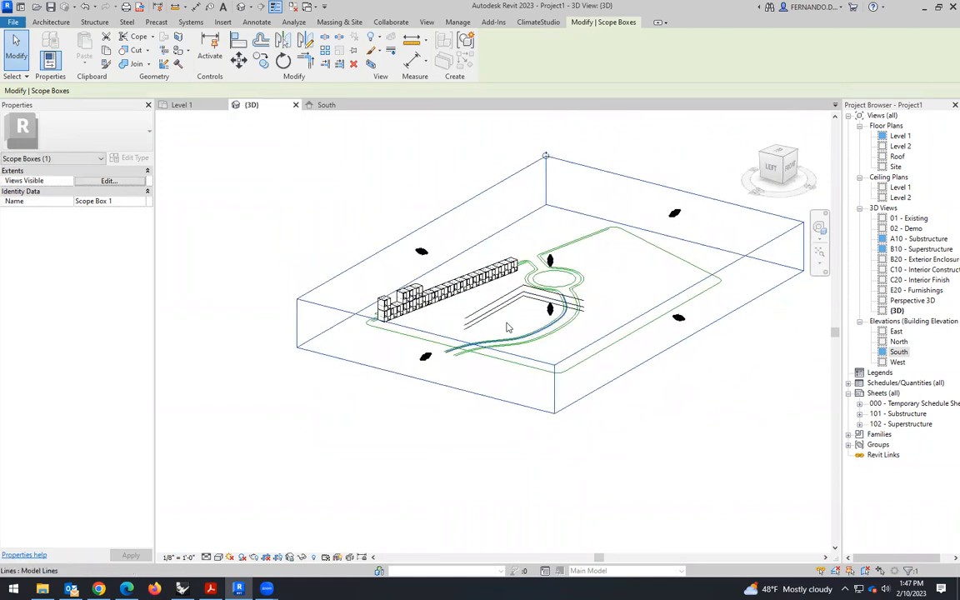
# - Select all three levels in 3D and assign them to Scope Box 1
pyautogui.scroll(2, 485, 297)
pyautogui.click(503, 339)
pyautogui.moveTo(507, 341); pyautogui.dragTo(466, 401)
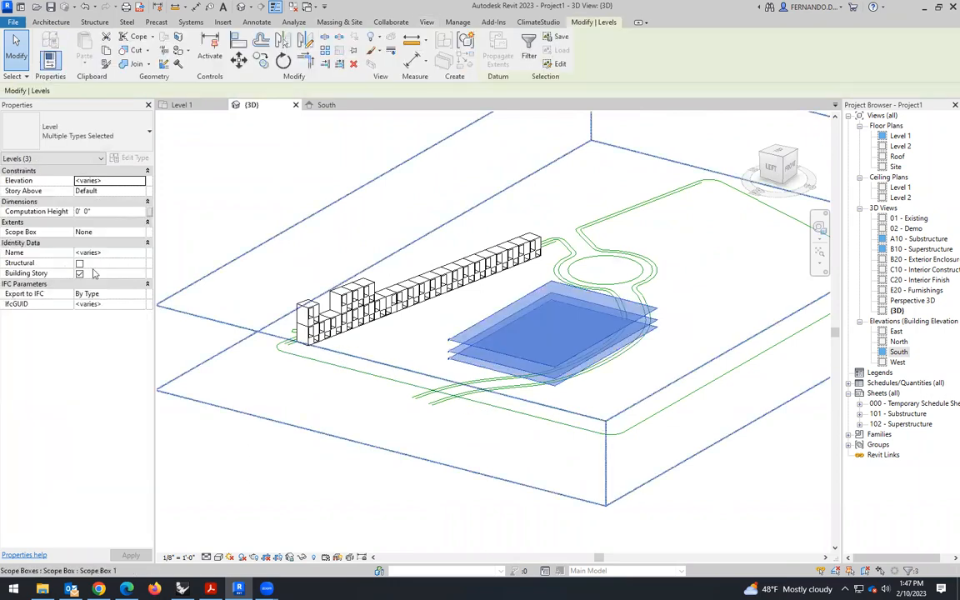
pyautogui.click(140, 232)
pyautogui.click(91, 251)
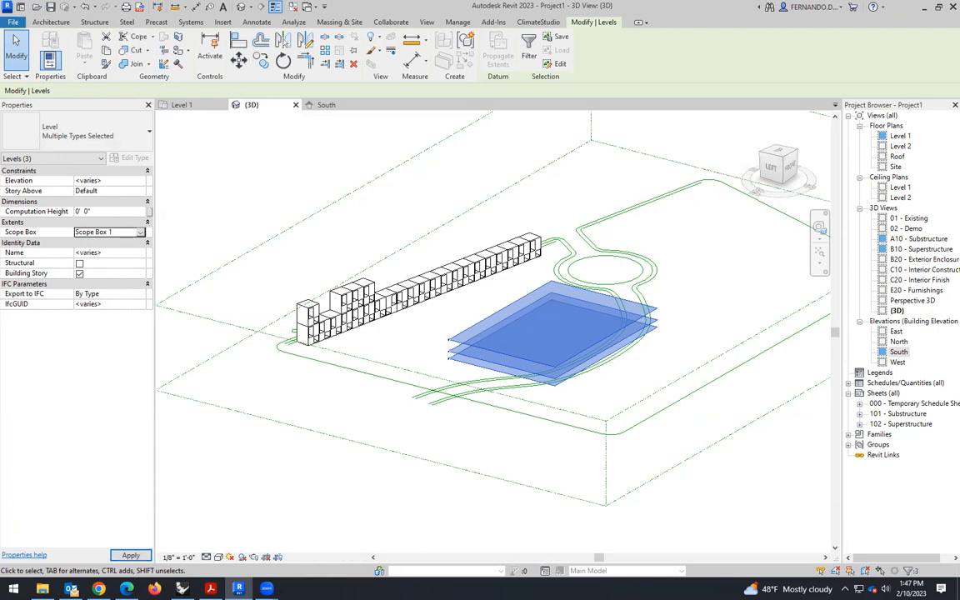
pyautogui.scroll(-3, 210, 285)
pyautogui.click(476, 435)
# - Examine the level extents against the scope box in 3D, and compare the site layout in the Level 1 plan
pyautogui.scroll(2, 300, 263)
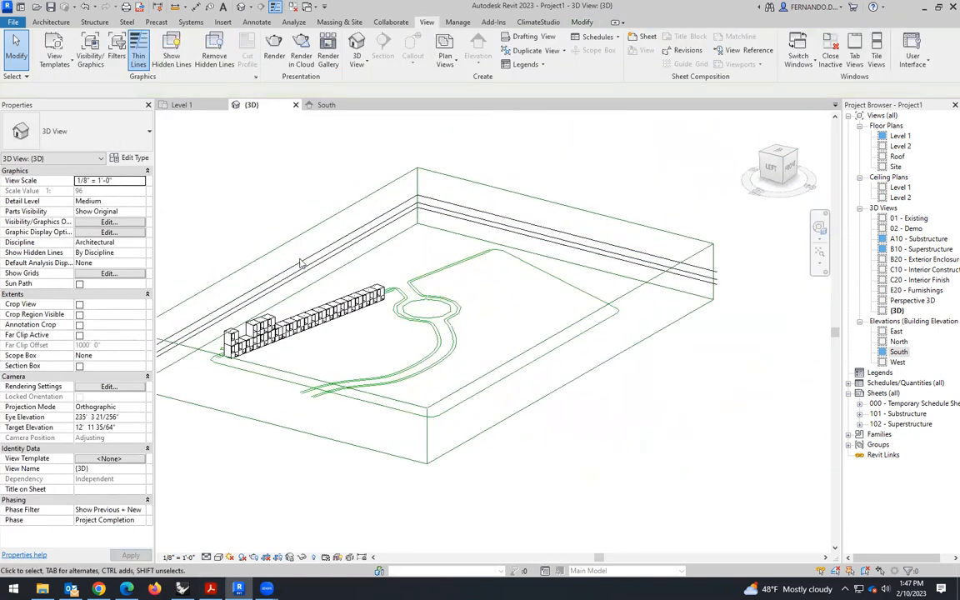
pyautogui.scroll(2, 301, 263)
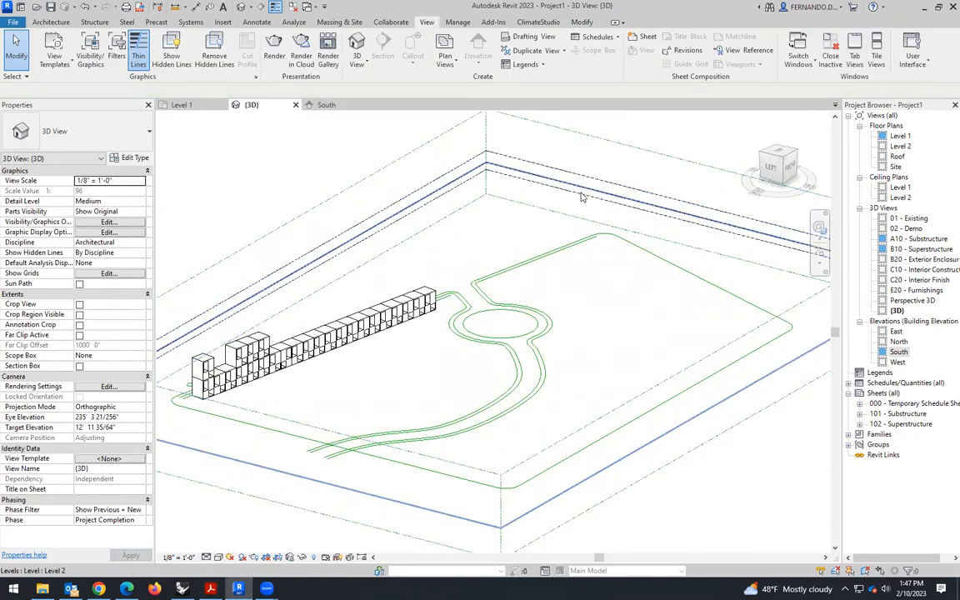
pyautogui.scroll(-2, 582, 197)
pyautogui.click(661, 212)
pyautogui.moveTo(662, 213); pyautogui.dragTo(669, 210)
pyautogui.moveTo(677, 251); pyautogui.dragTo(388, 165)
pyautogui.click(327, 221)
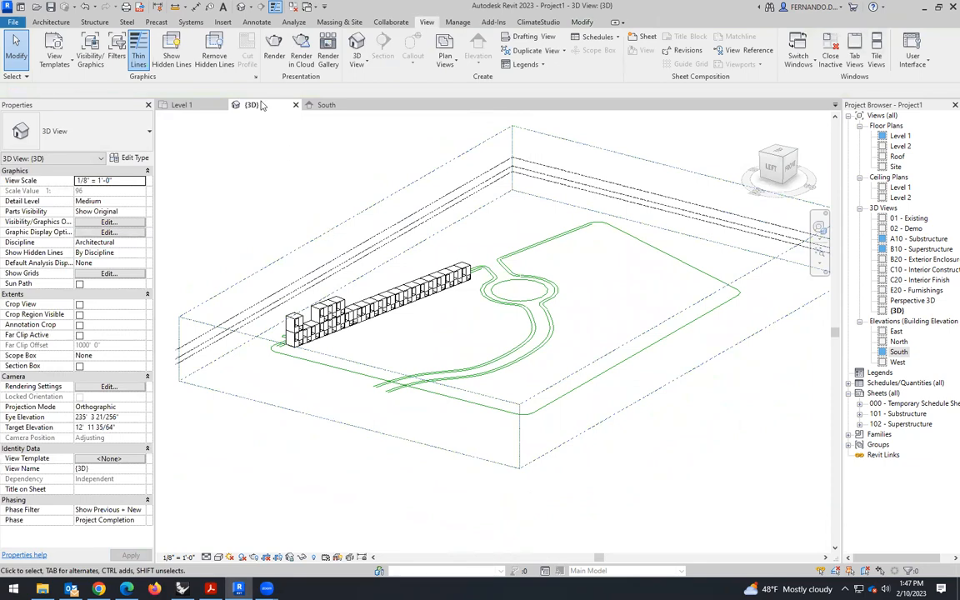
pyautogui.click(181, 105)
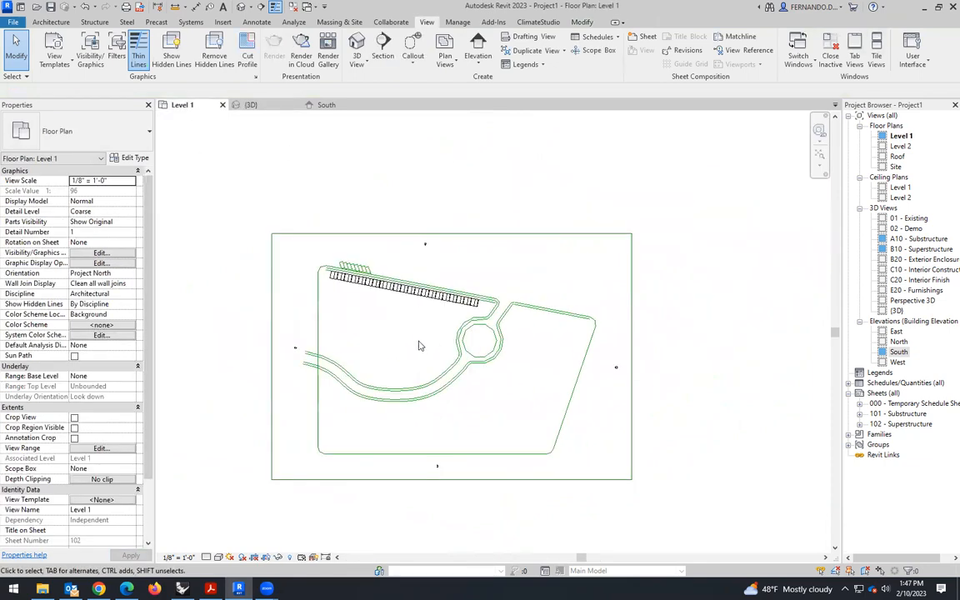
pyautogui.scroll(3, 399, 344)
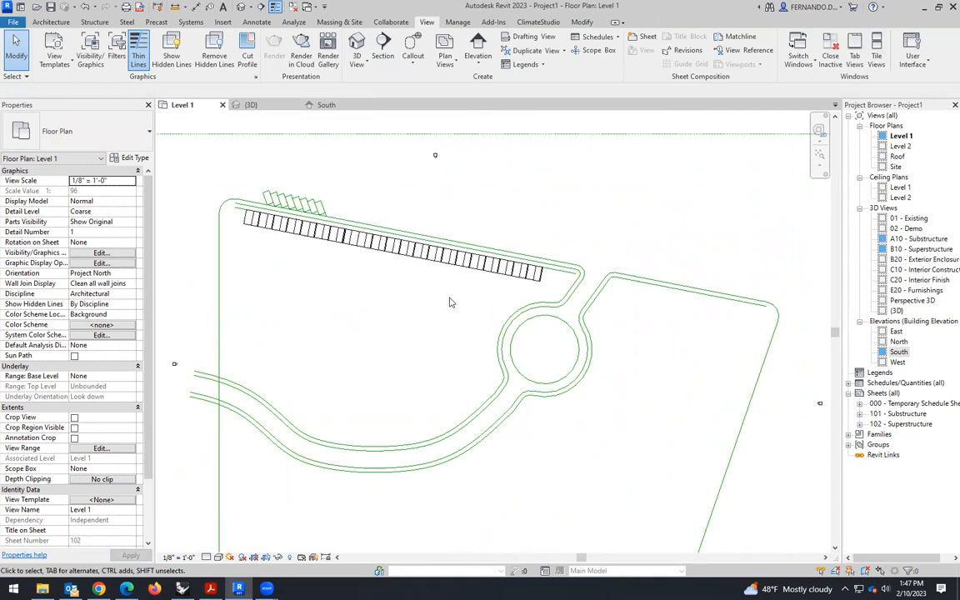
pyautogui.scroll(-2, 449, 303)
pyautogui.click(248, 105)
pyautogui.scroll(-3, 399, 270)
pyautogui.scroll(3, 363, 320)
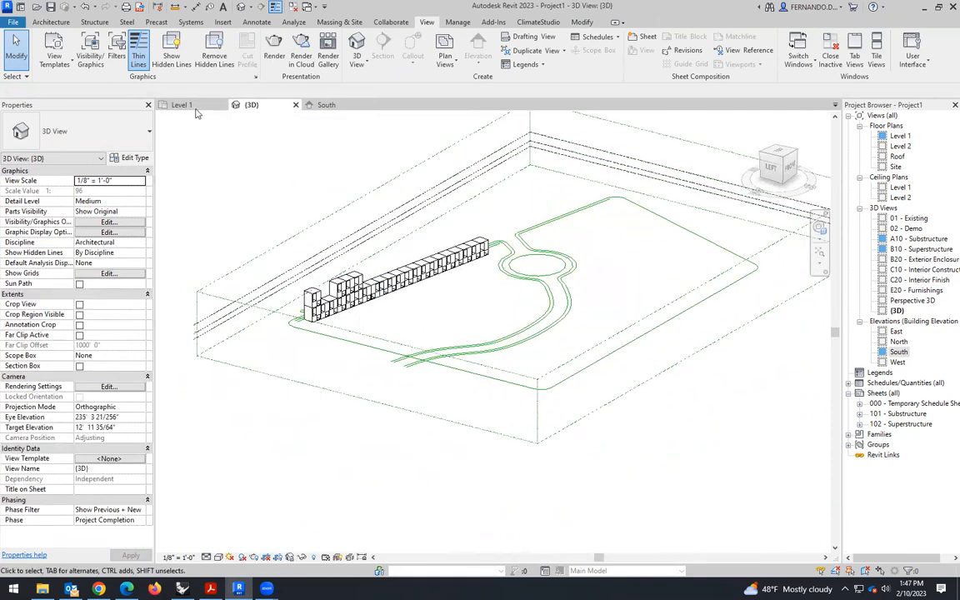
# - Copy all the boxes, excluding the model lines, 60' away from the original row and perpendicular to it in the Level 1 plan
pyautogui.click(193, 106)
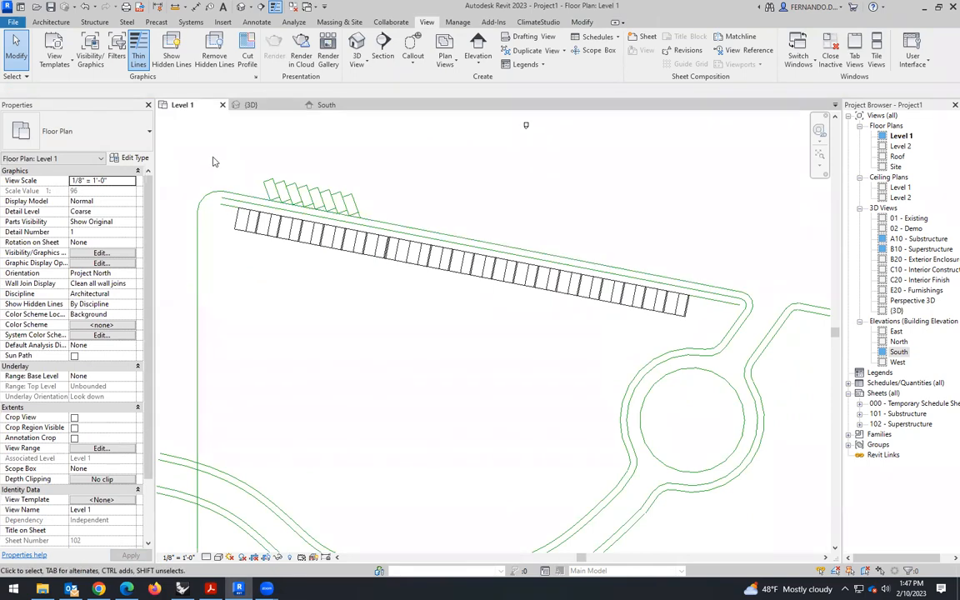
pyautogui.moveTo(212, 152); pyautogui.dragTo(696, 321)
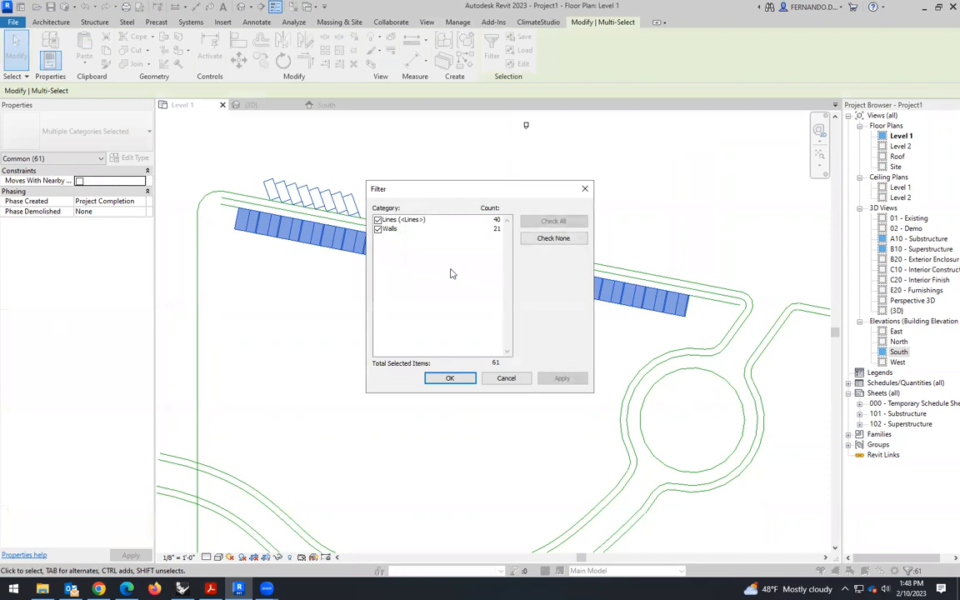
pyautogui.click(387, 223)
pyautogui.click(378, 220)
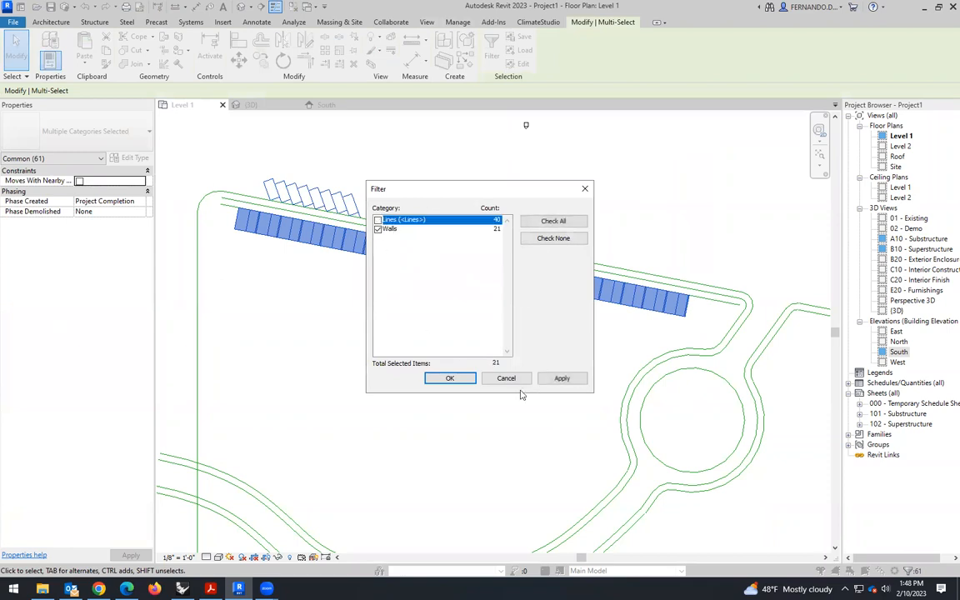
pyautogui.click(459, 381)
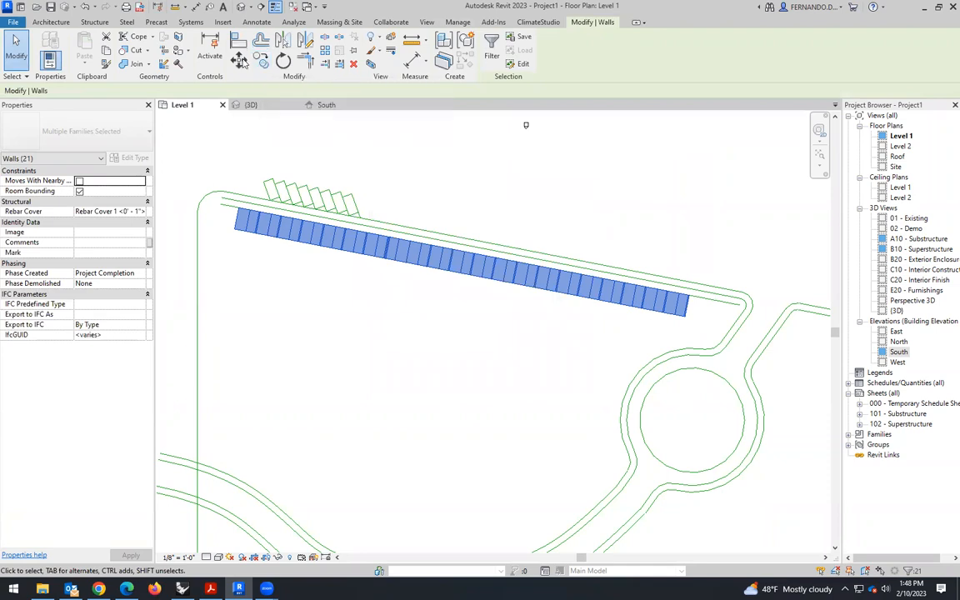
pyautogui.click(261, 63)
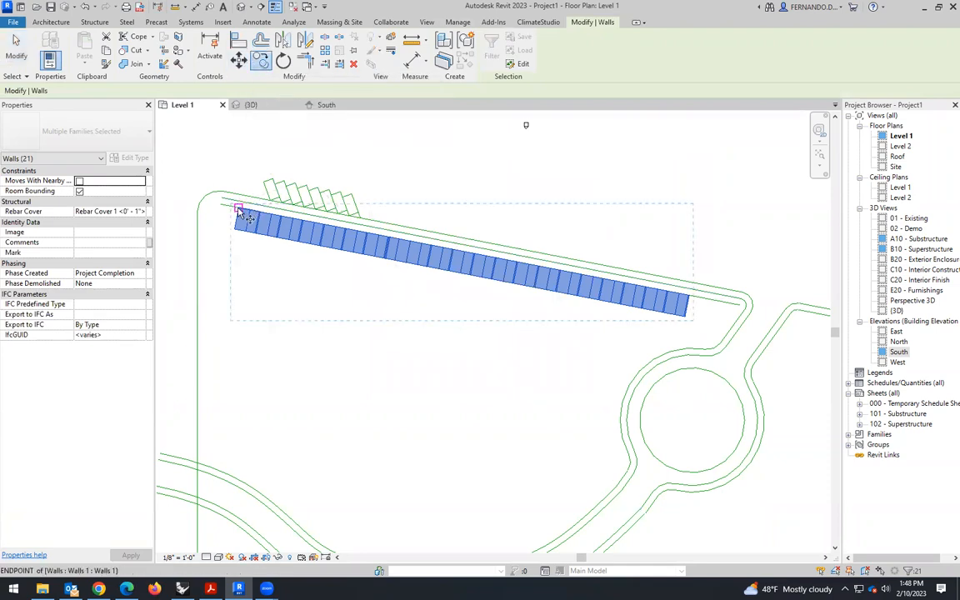
pyautogui.scroll(3, 242, 209)
pyautogui.click(241, 204)
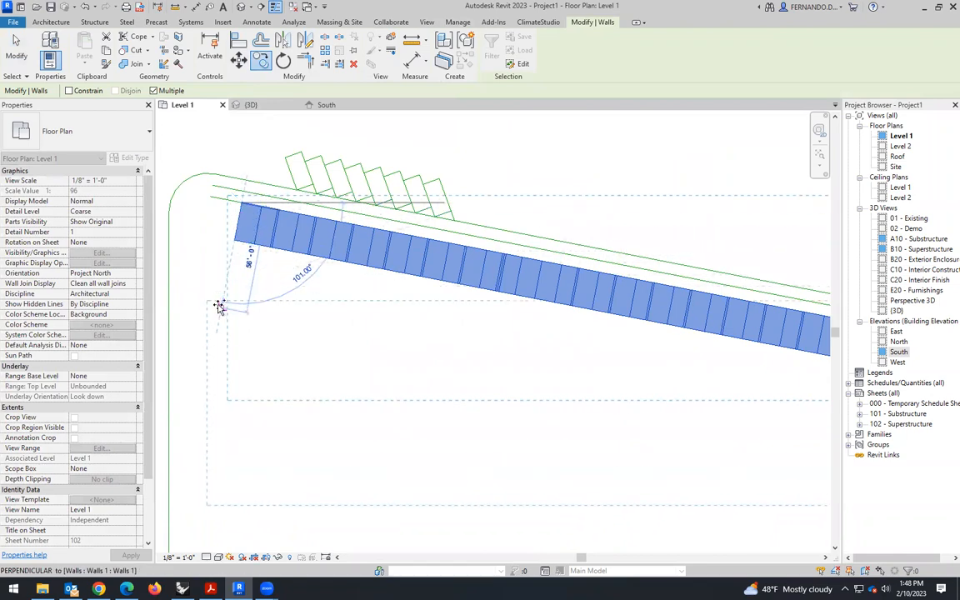
pyautogui.write('60')
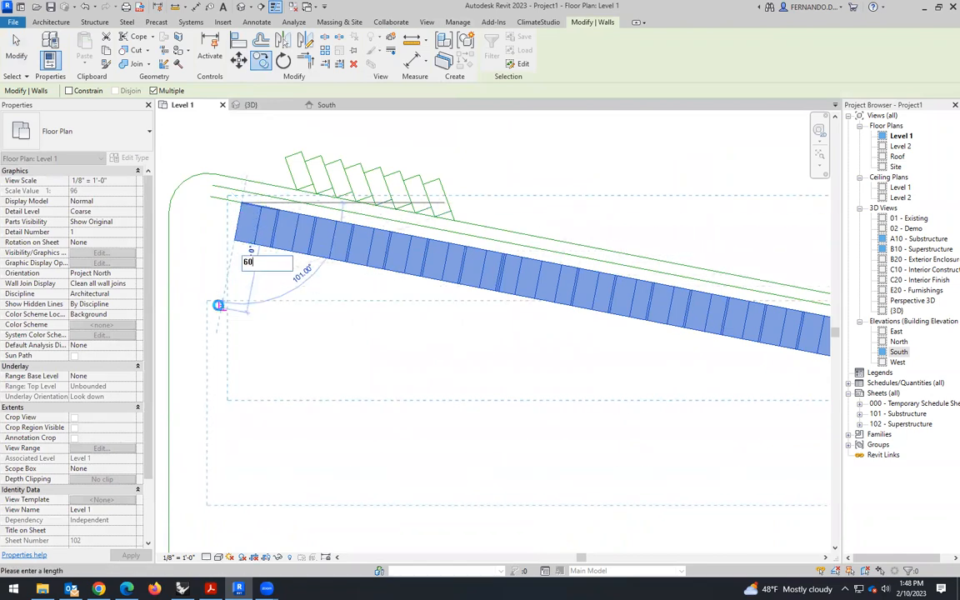
pyautogui.press('Return')
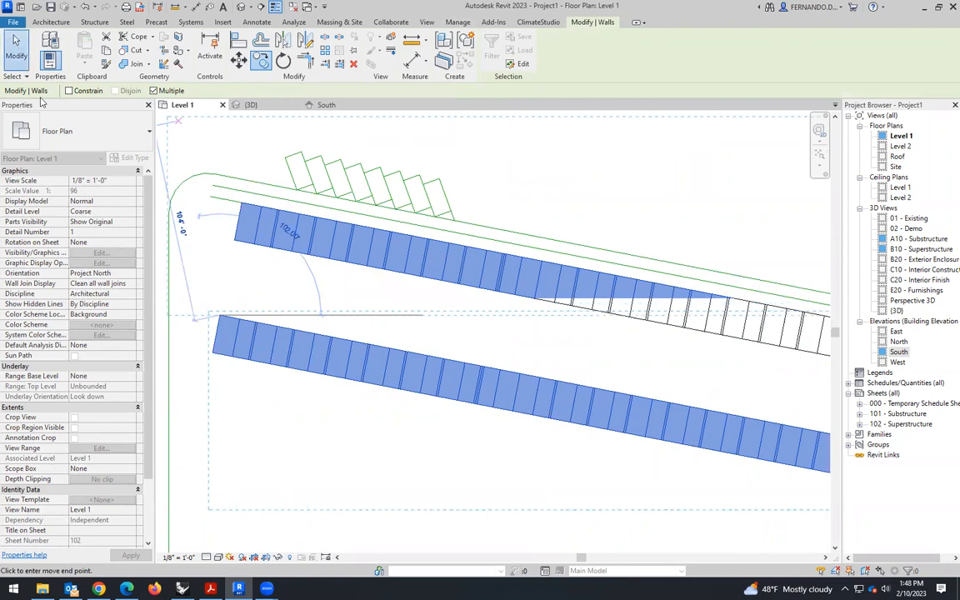
pyautogui.press('Escape')
pyautogui.press('Escape')
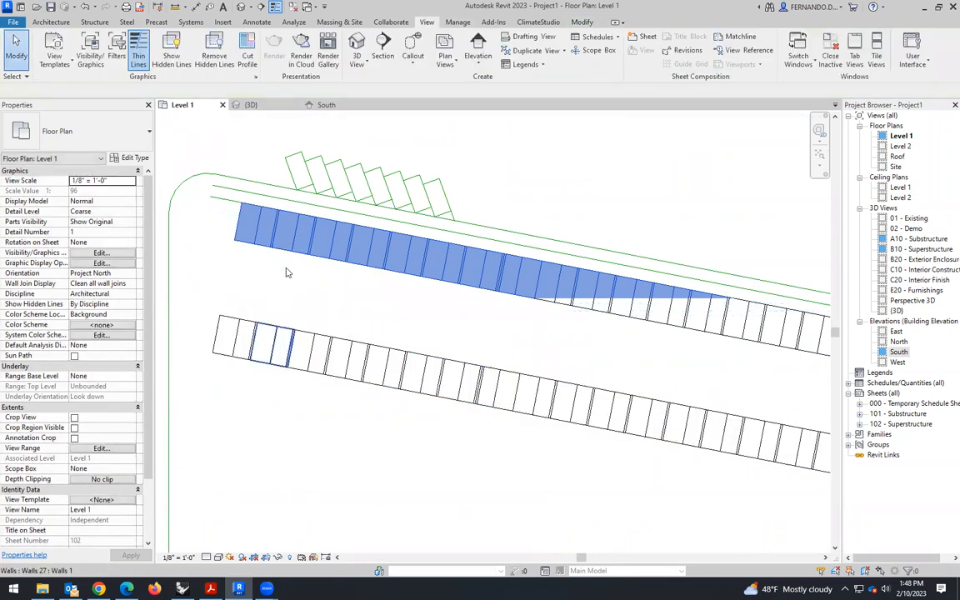
# - Delete the three boxes at the roundabout end of the copied row that overlap or crowd the roundabout path
pyautogui.scroll(-3, 285, 250)
pyautogui.scroll(4, 575, 367)
pyautogui.click(549, 339)
pyautogui.press('Delete')
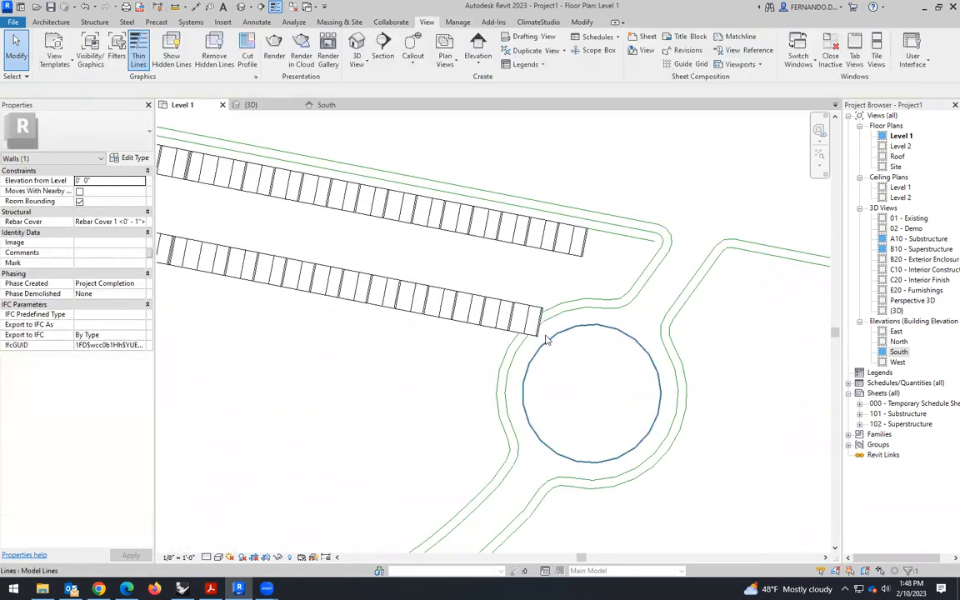
pyautogui.click(533, 335)
pyautogui.press('Delete')
pyautogui.click(506, 332)
pyautogui.press('Delete')
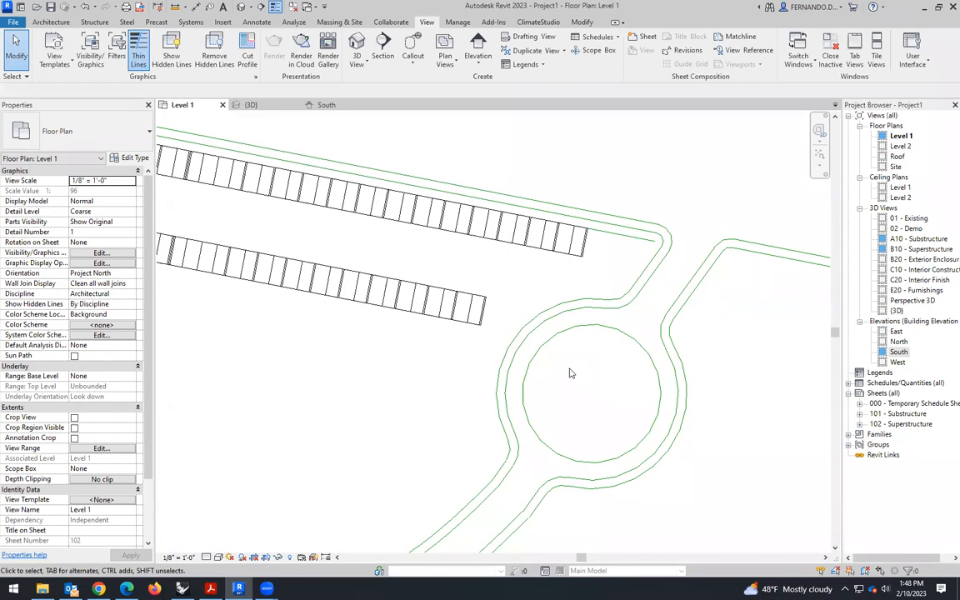
pyautogui.scroll(-2, 606, 304)
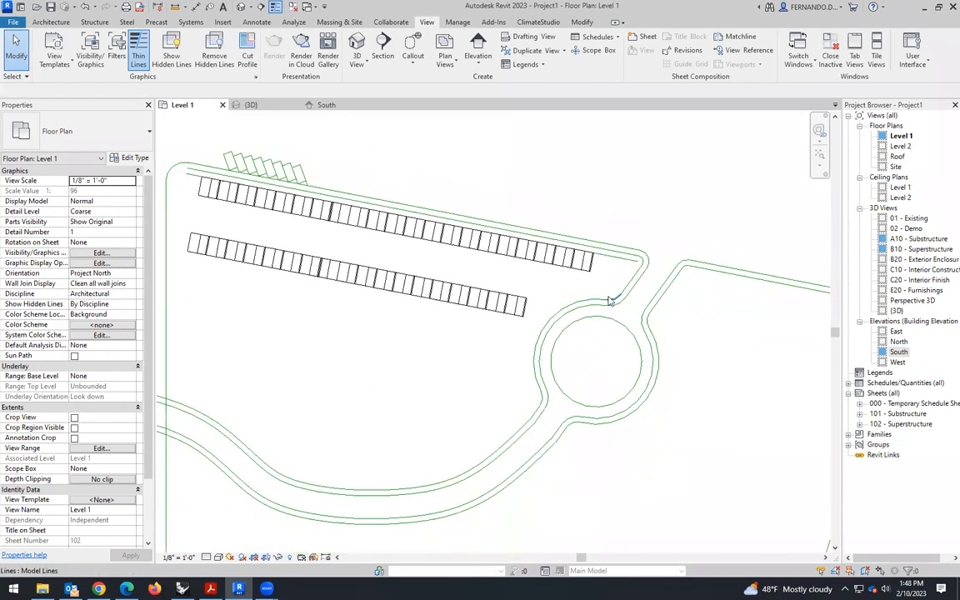
pyautogui.scroll(-1, 630, 265)
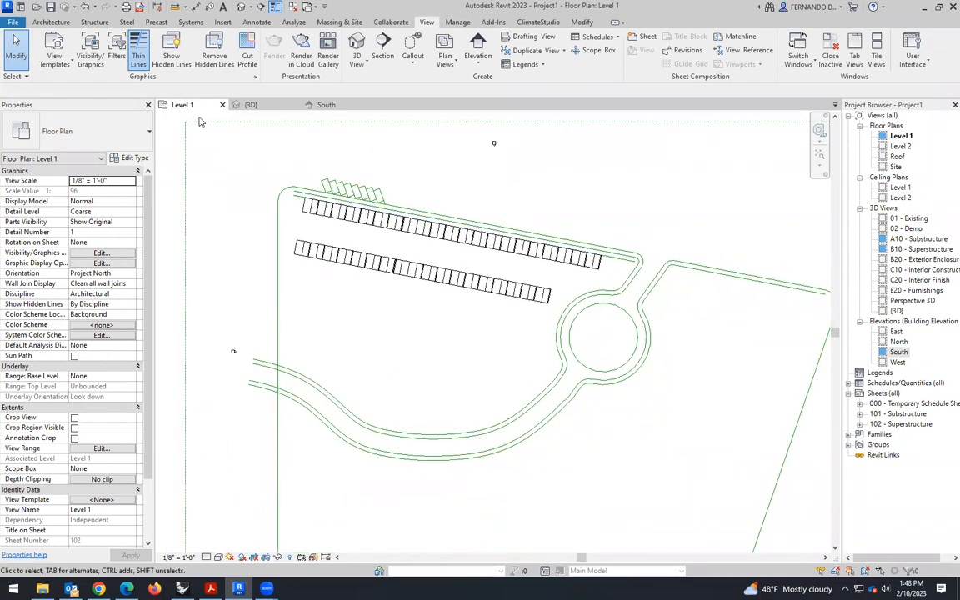
# - Delete the first box of each row at the end farthest from the roundabout in the Level 1 plan
pyautogui.scroll(3, 281, 227)
pyautogui.click(308, 275)
pyautogui.press('Delete')
pyautogui.click(332, 190)
pyautogui.press('Delete')
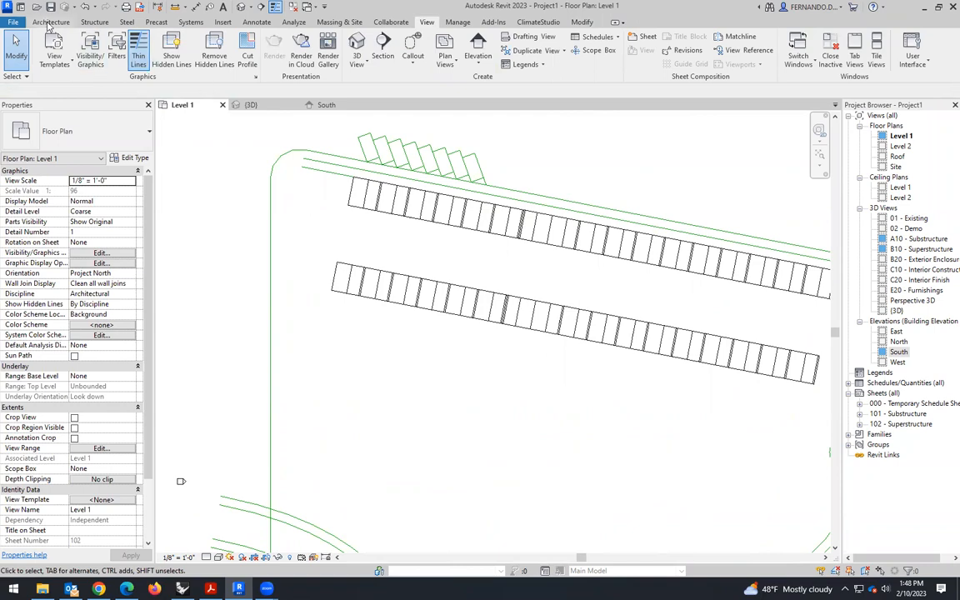
# - Create an in-place model in the Walls category named Walls 1 and start an extrusion in it
pyautogui.click(50, 22)
pyautogui.click(131, 60)
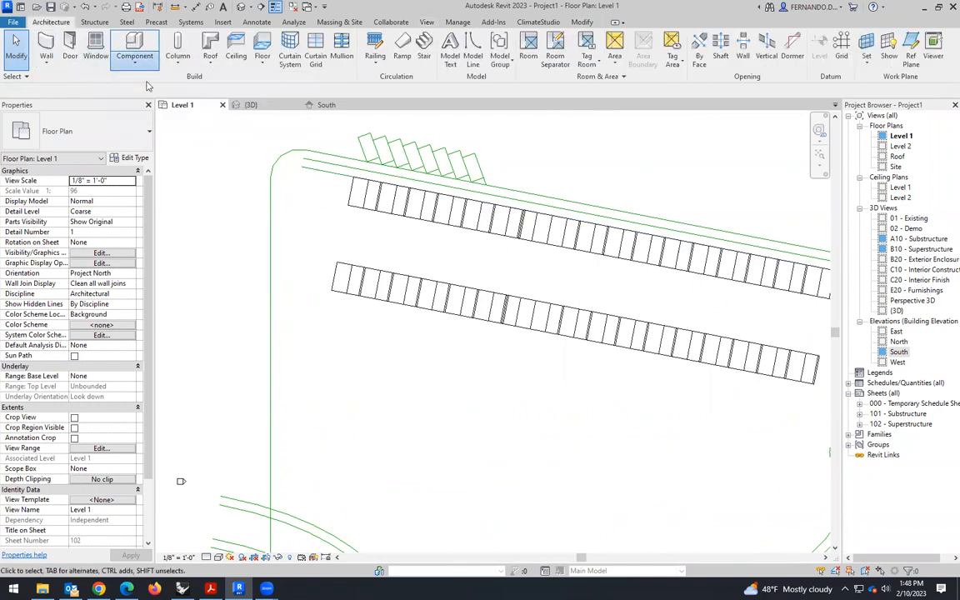
pyautogui.click(161, 110)
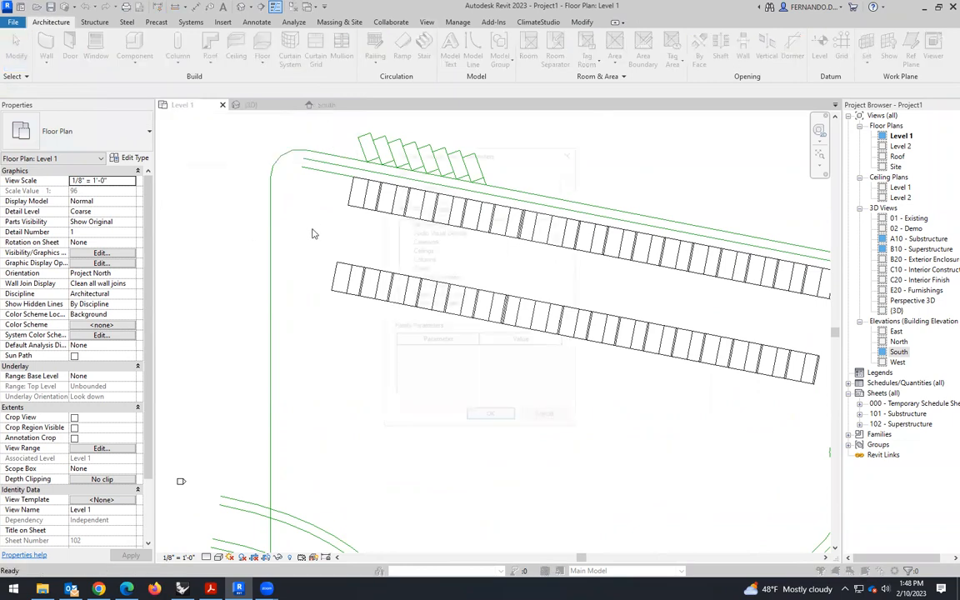
pyautogui.moveTo(558, 240); pyautogui.dragTo(471, 372)
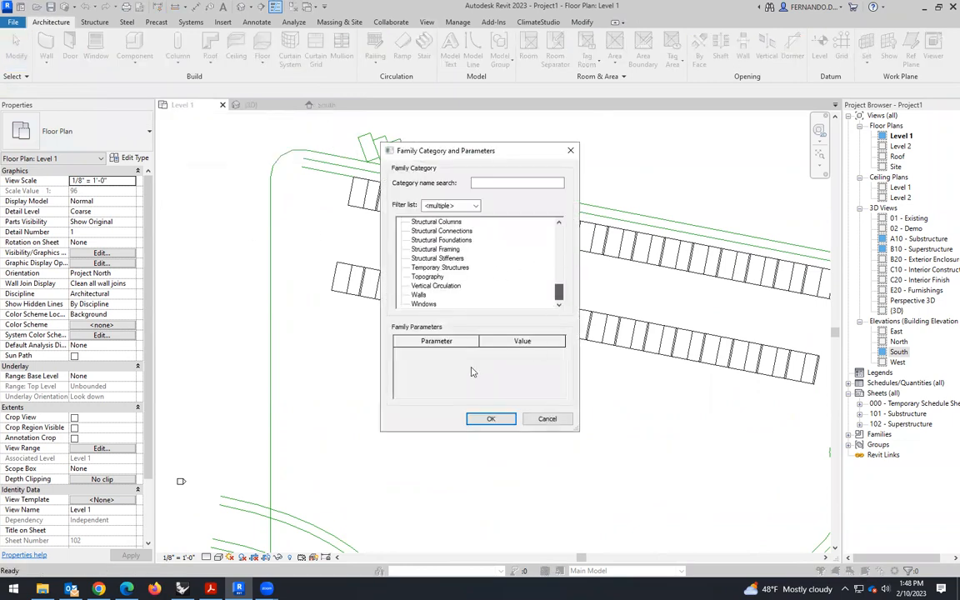
pyautogui.click(497, 422)
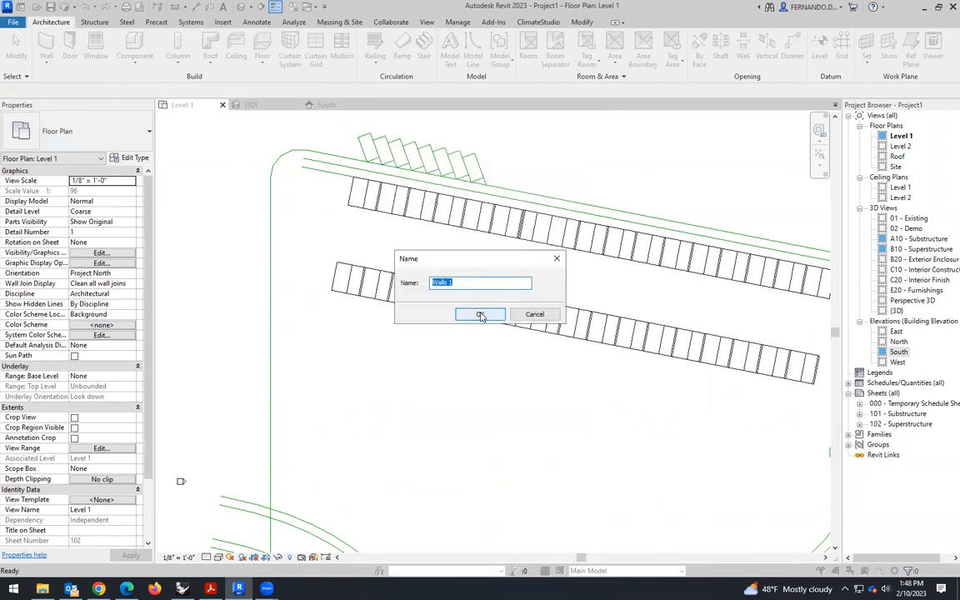
pyautogui.click(493, 319)
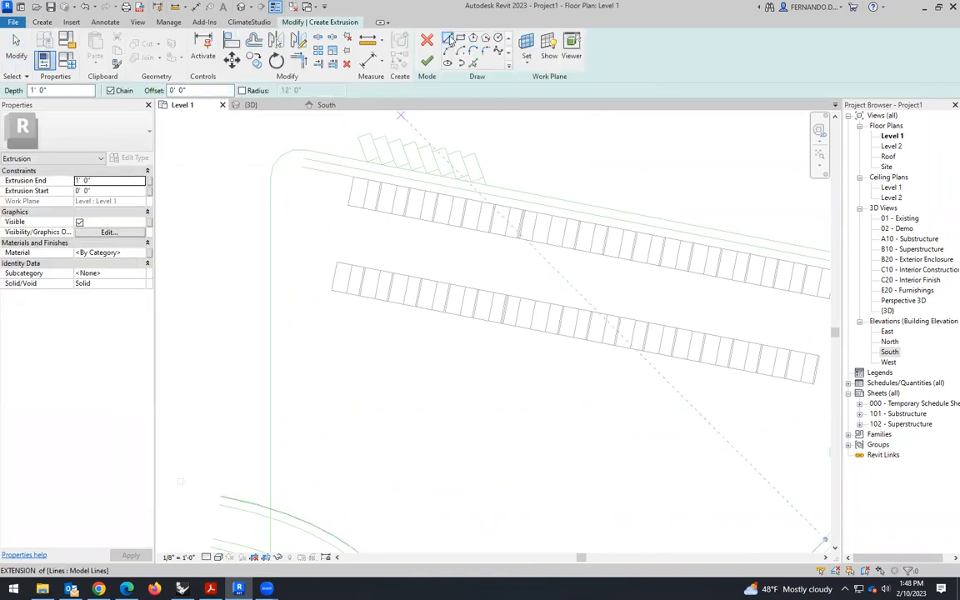
# - Sketch the end block's straight edges across both box rows, with edges about 26' and 16' long extending outward and an open outer corner
pyautogui.scroll(2, 327, 176)
pyautogui.scroll(1, 367, 177)
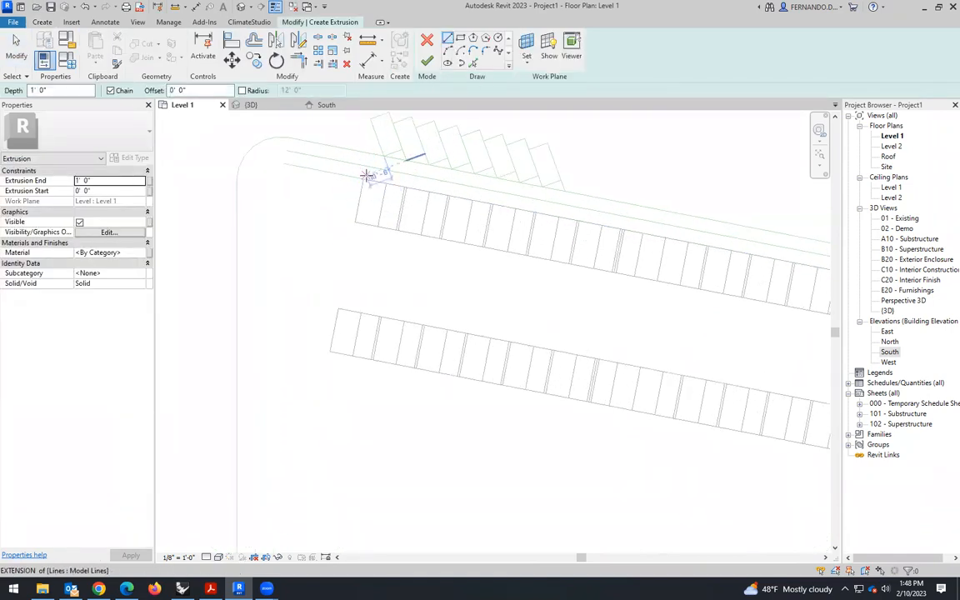
pyautogui.click(364, 179)
pyautogui.click(331, 351)
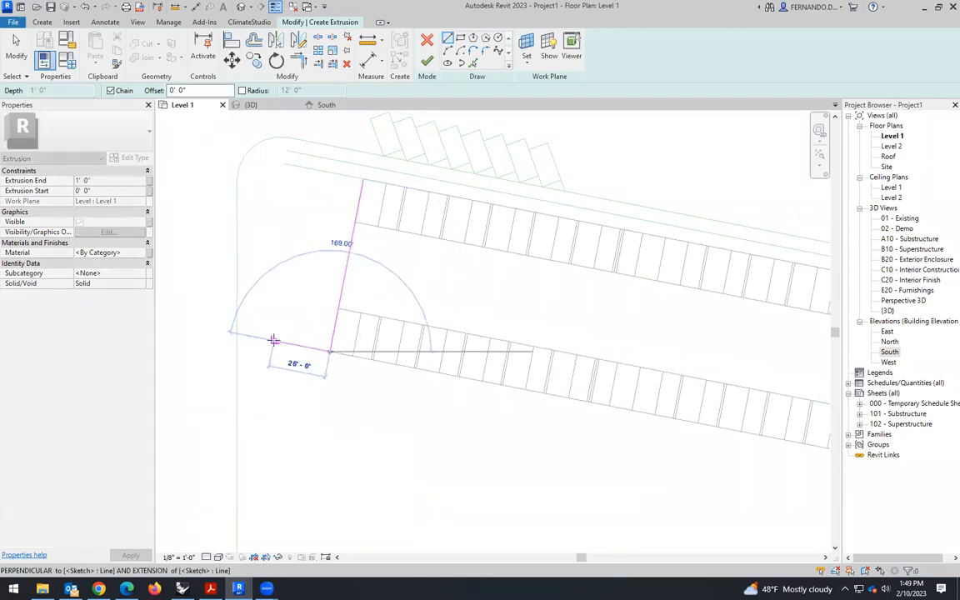
pyautogui.click(275, 340)
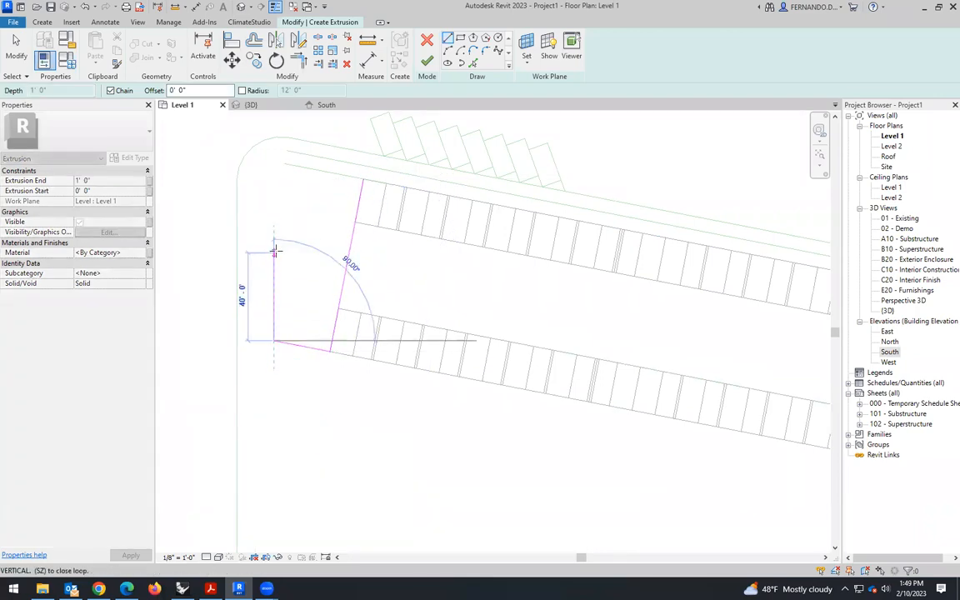
pyautogui.click(274, 203)
pyautogui.press('Escape')
pyautogui.click(364, 179)
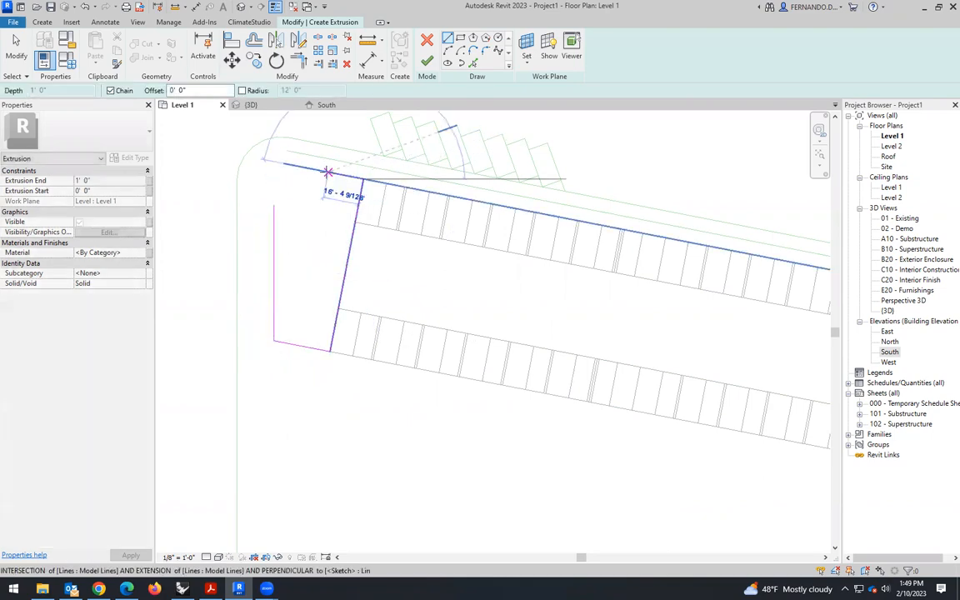
pyautogui.click(328, 171)
pyautogui.press('Escape')
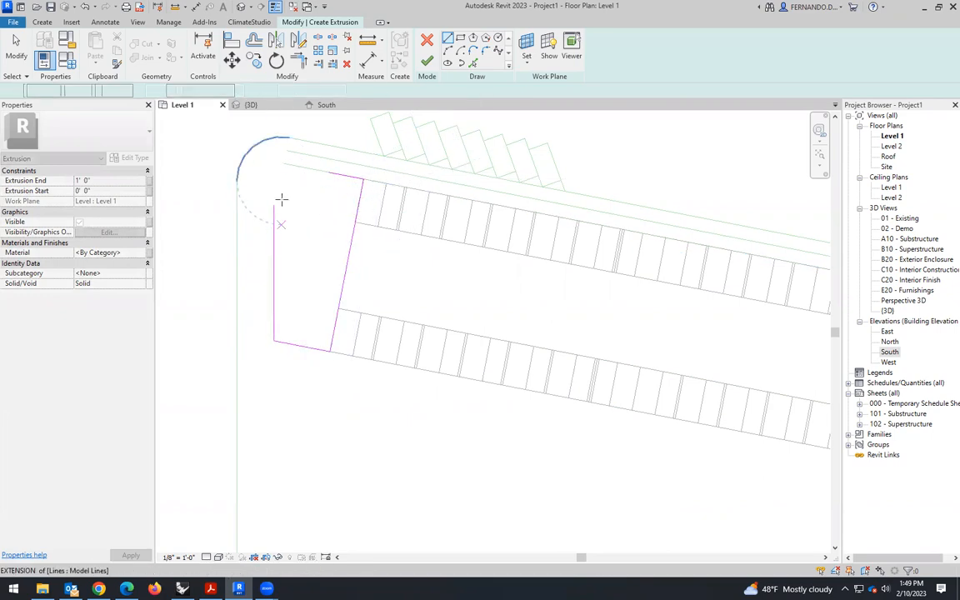
# - Close the outline's open corner with a 20' radius fillet arc and finish the extrusion and the in-place model
pyautogui.click(485, 51)
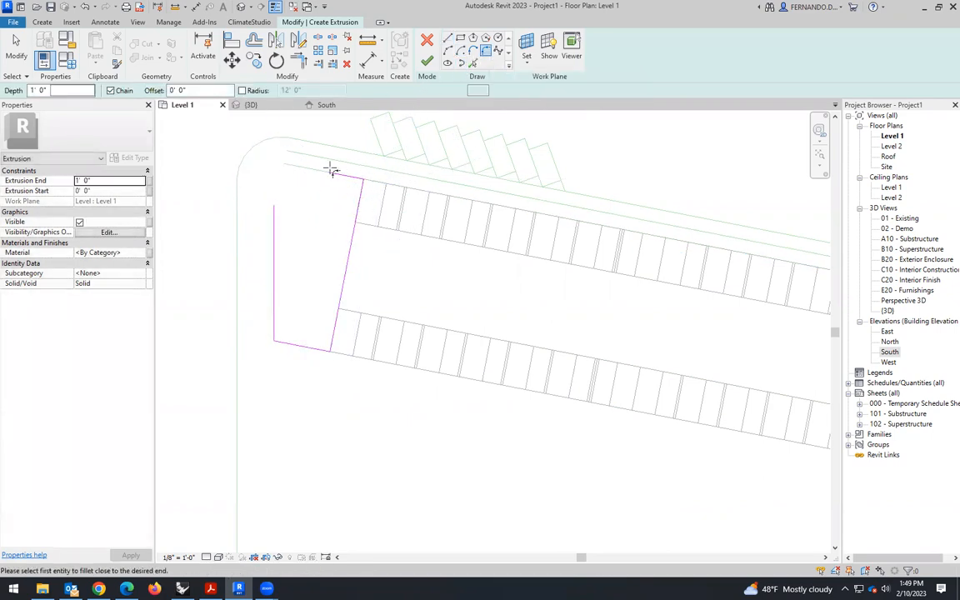
pyautogui.click(278, 218)
pyautogui.scroll(1, 286, 187)
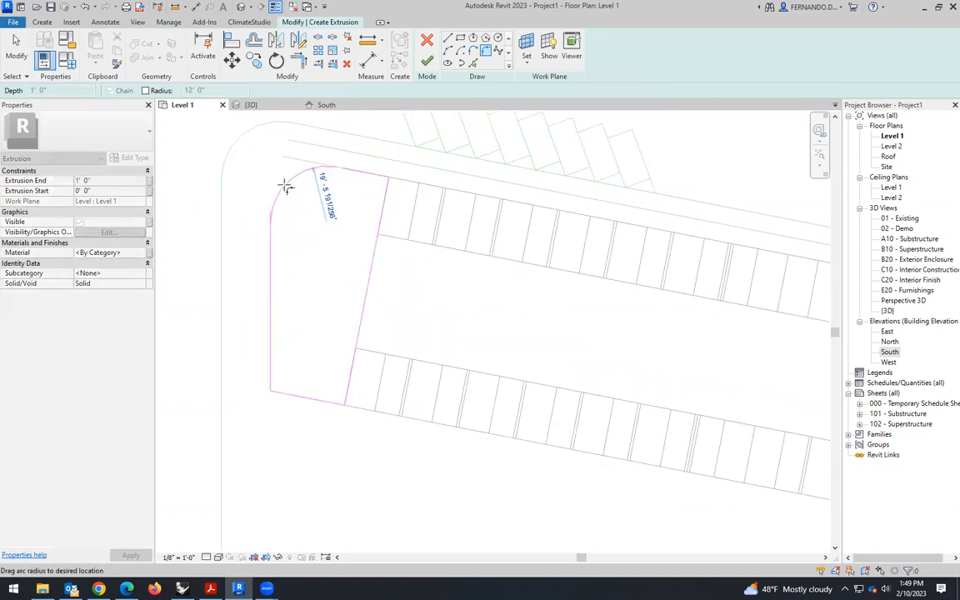
pyautogui.click(284, 185)
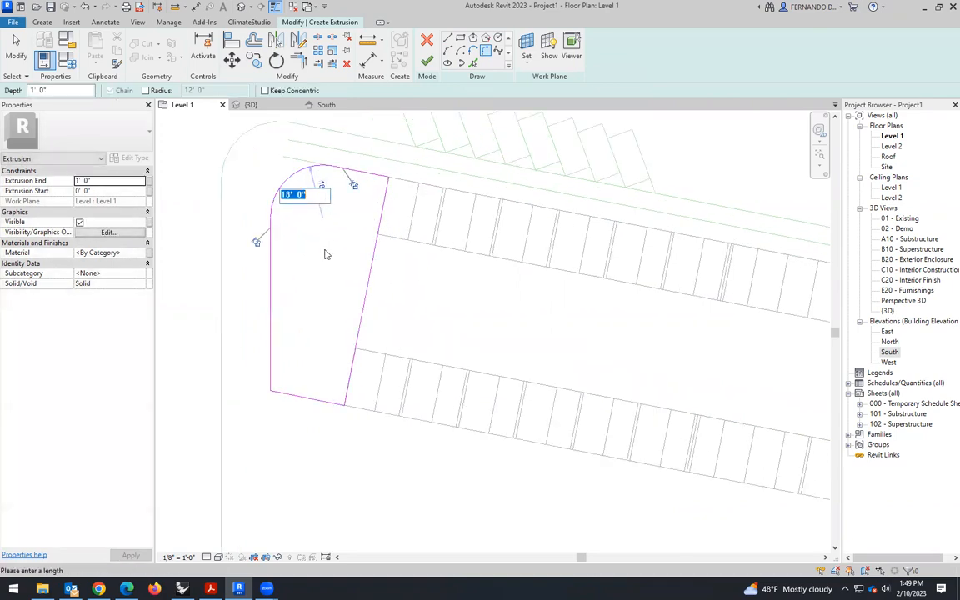
pyautogui.write('20')
pyautogui.press('Return')
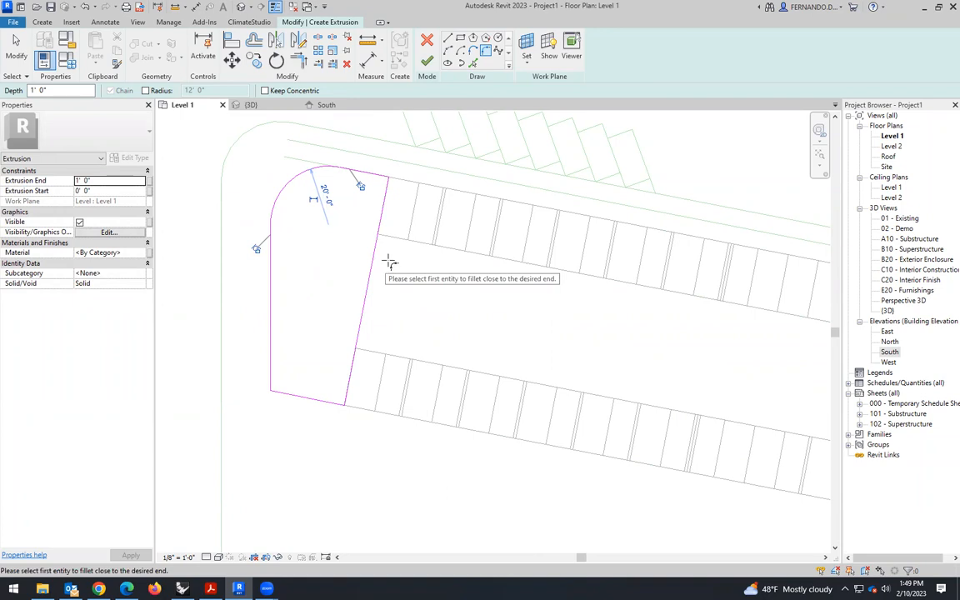
pyautogui.scroll(-3, 371, 294)
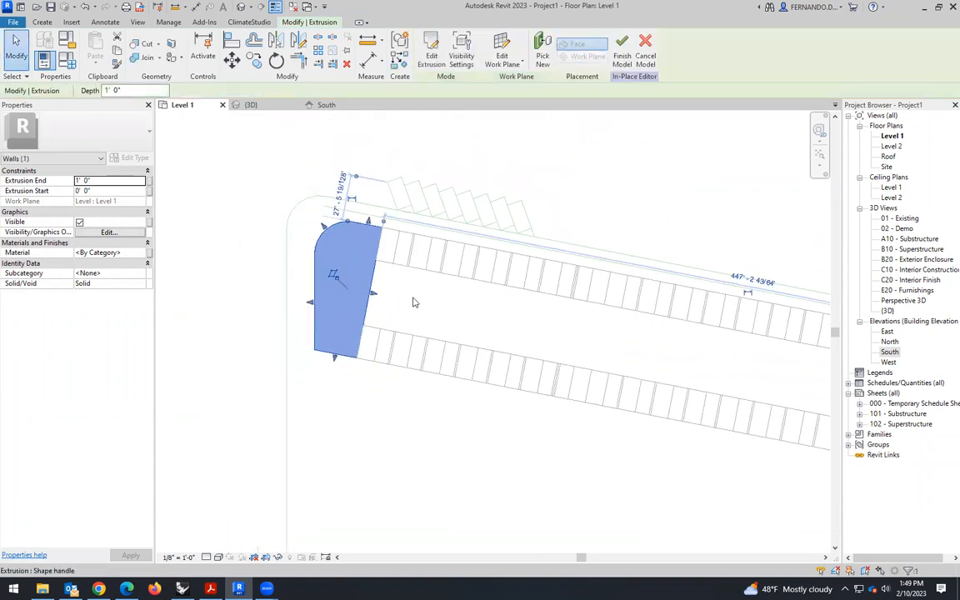
pyautogui.click(398, 281)
pyautogui.click(425, 52)
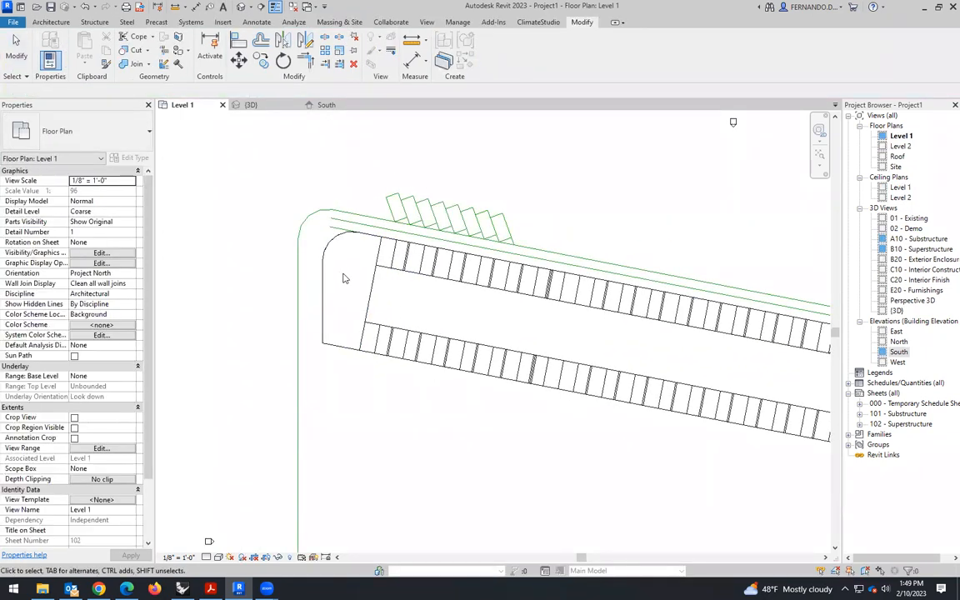
# - Stretch the rounded end block upward in 3D to about the height of the adjoining boxes
pyautogui.click(337, 284)
pyautogui.click(273, 106)
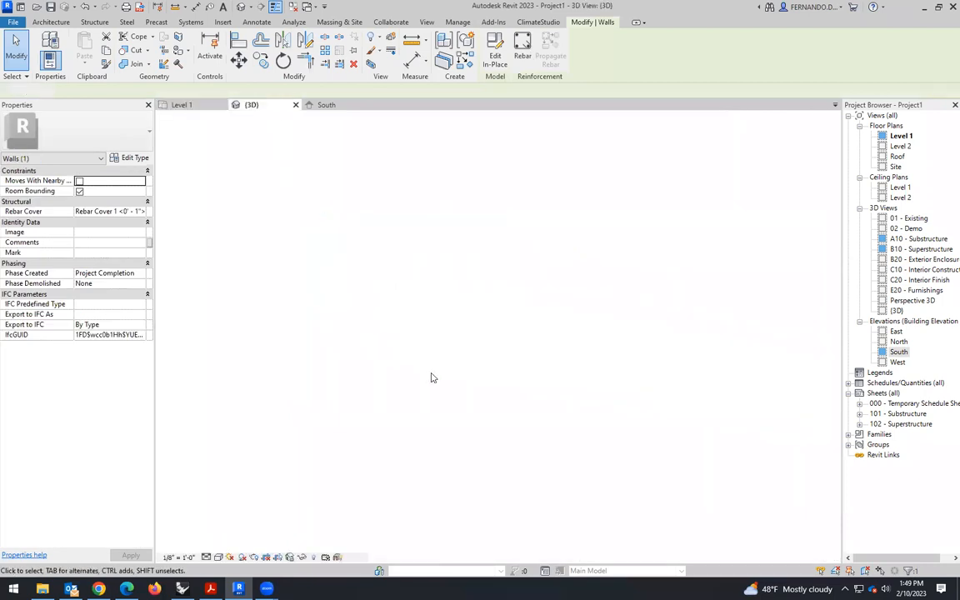
pyautogui.scroll(5, 334, 325)
pyautogui.moveTo(337, 317); pyautogui.dragTo(413, 292)
pyautogui.scroll(5, 349, 265)
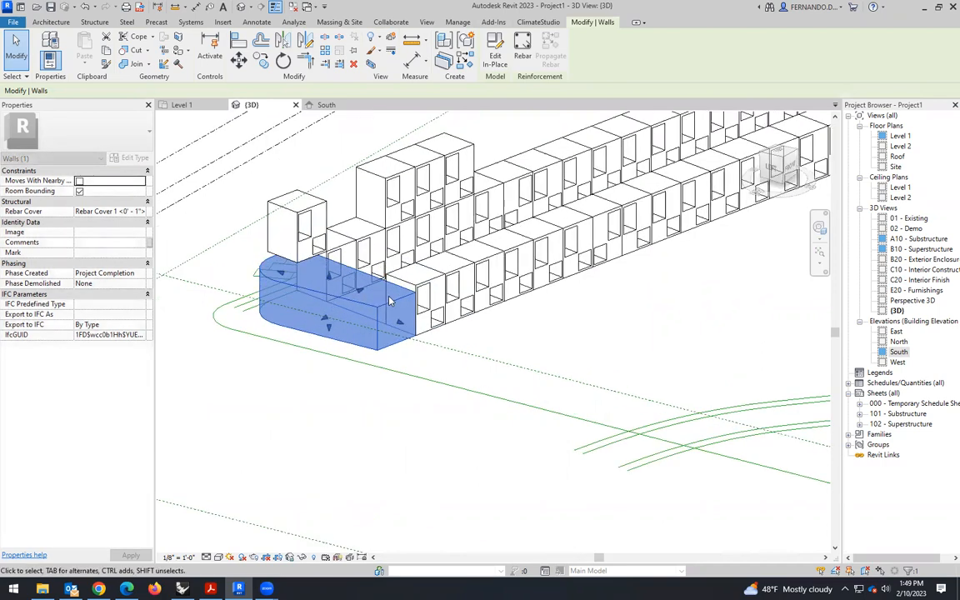
pyautogui.moveTo(286, 267)
pyautogui.mouseDown()
pyautogui.moveTo(286, 252)
pyautogui.moveTo(295, 262)
pyautogui.mouseUp()
# - Fine-tune the top height of the rounded end block in the South elevation
pyautogui.click(325, 105)
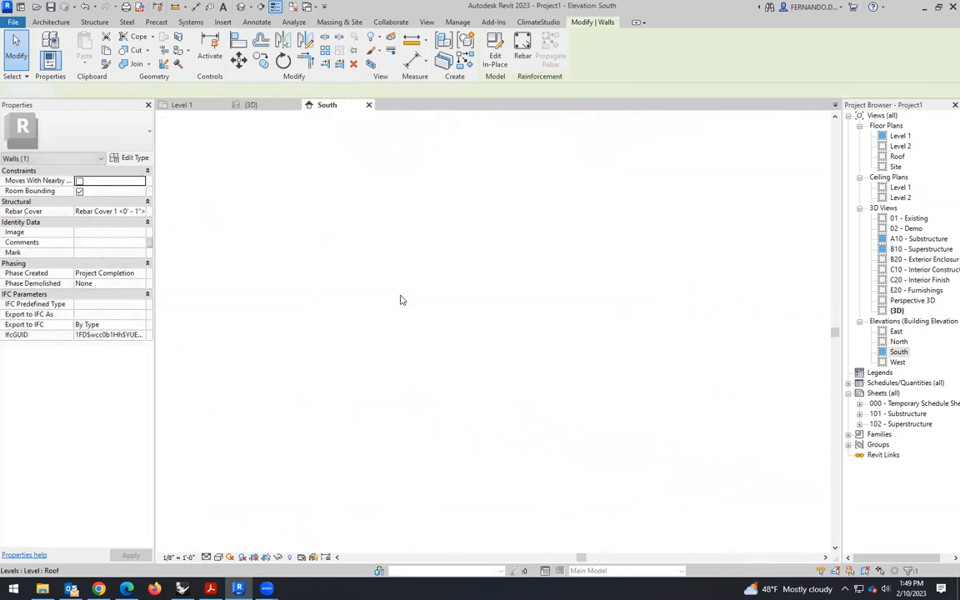
pyautogui.scroll(4, 522, 317)
pyautogui.scroll(3, 522, 317)
pyautogui.moveTo(514, 283); pyautogui.dragTo(511, 274)
pyautogui.click(424, 262)
pyautogui.scroll(-2, 341, 257)
# - Delete the single box standing on top of the rounded end block in the 3D view
pyautogui.click(250, 105)
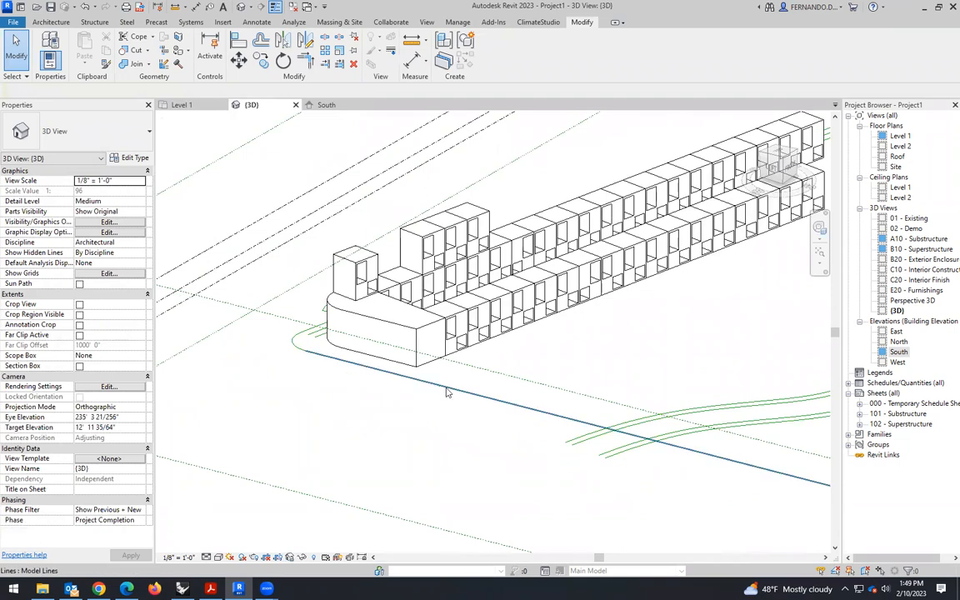
pyautogui.scroll(-2, 469, 368)
pyautogui.keyDown('shift'); pyautogui.moveTo(474, 410); pyautogui.dragTo(448, 390, button='middle'); pyautogui.keyUp('shift')
pyautogui.scroll(3, 435, 341)
pyautogui.click(455, 326)
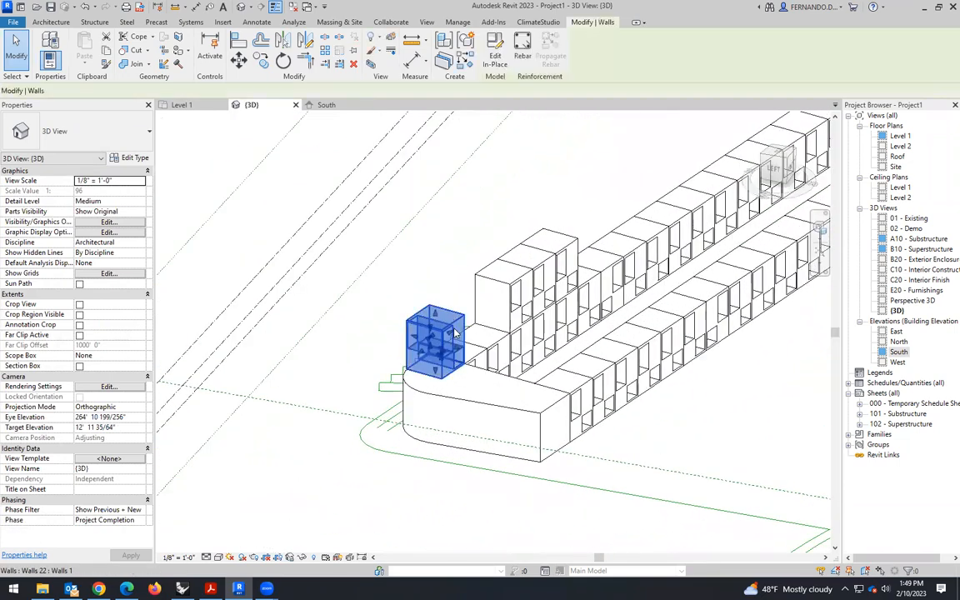
pyautogui.press('Delete')
pyautogui.scroll(-2, 440, 341)
pyautogui.scroll(-1, 455, 401)
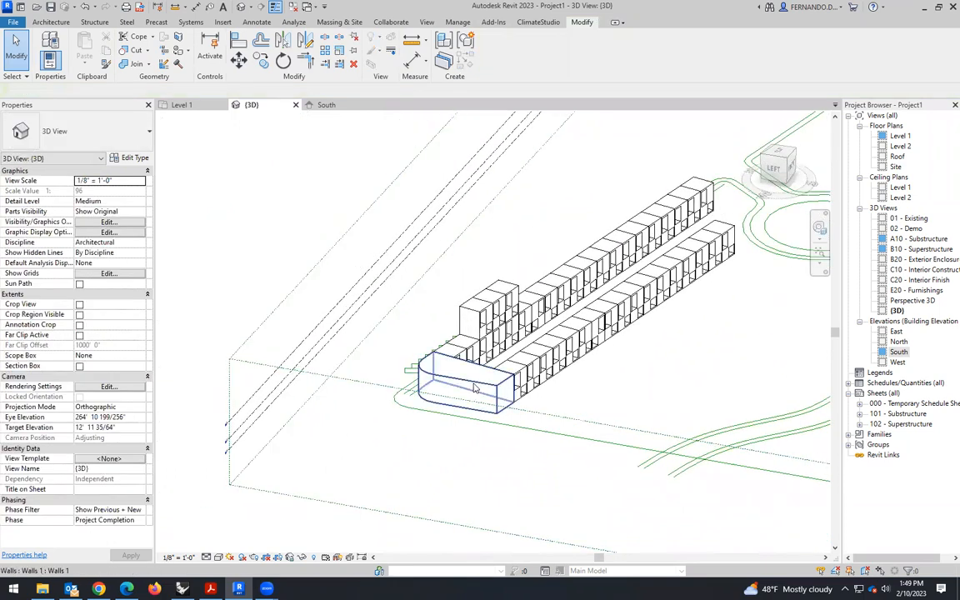
# - Open the rounded end block for in-place editing and select its extrusion
pyautogui.click(460, 384)
pyautogui.scroll(2, 462, 375)
pyautogui.click(433, 325)
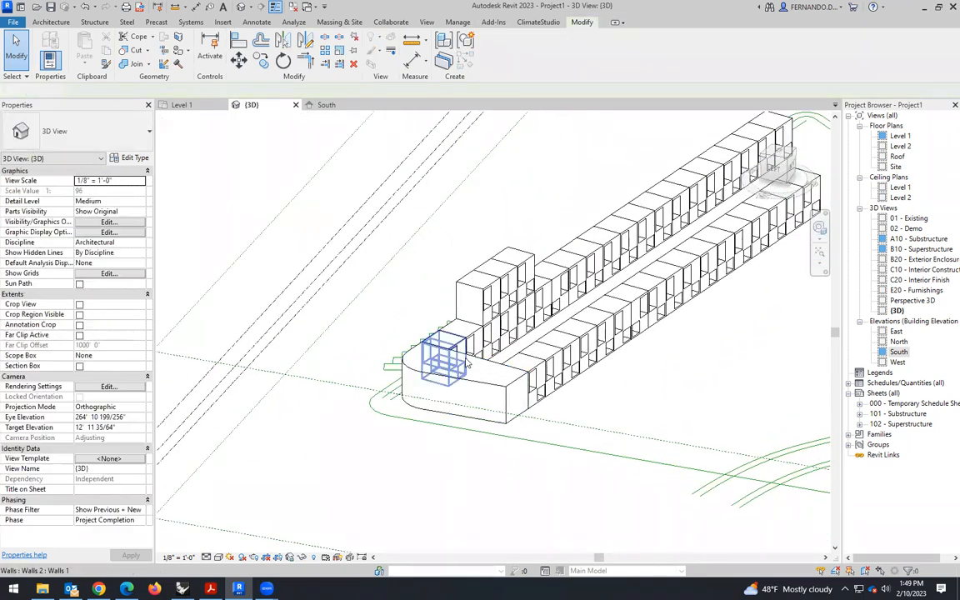
pyautogui.click(459, 382)
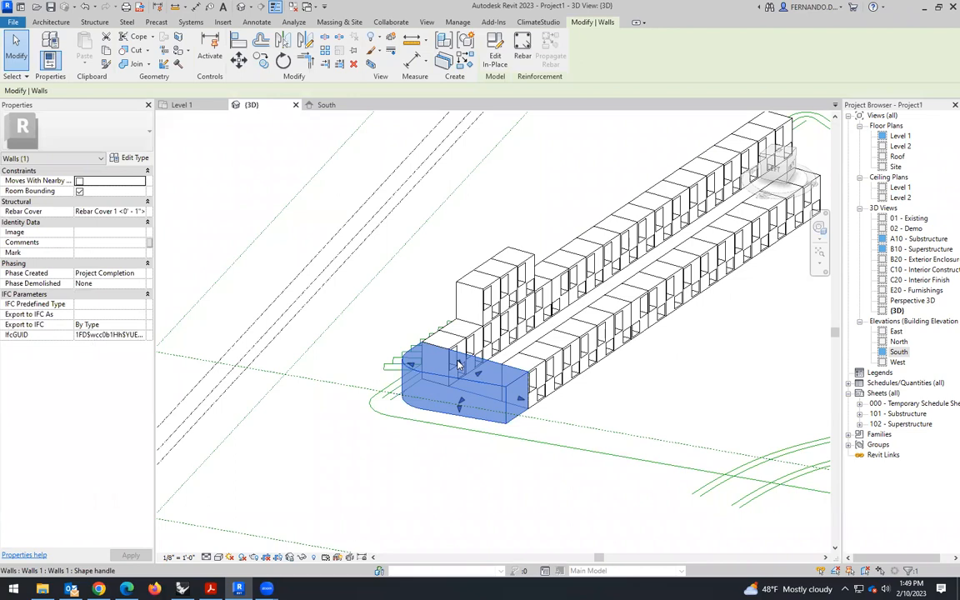
pyautogui.click(398, 454)
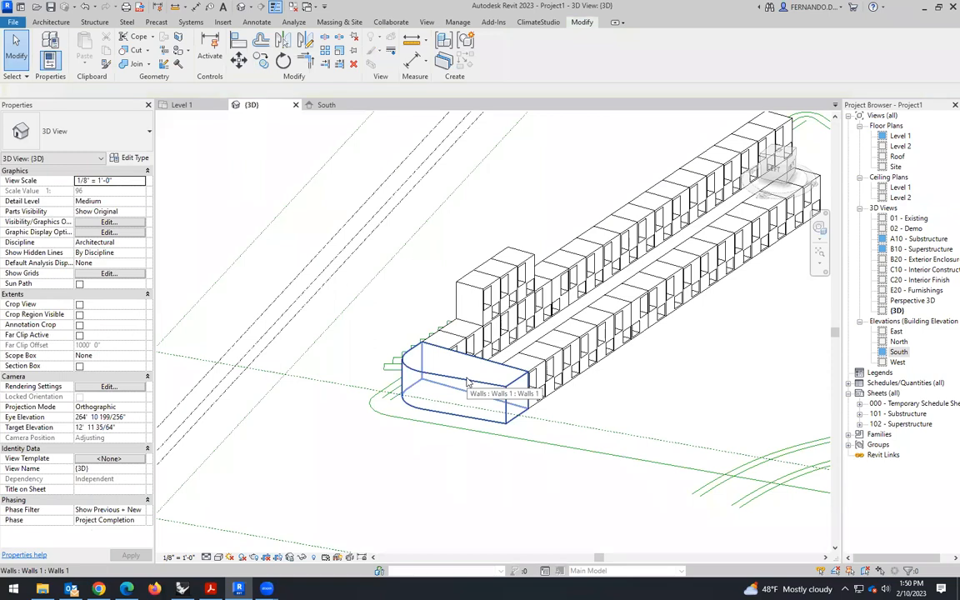
pyautogui.click(468, 382)
pyautogui.click(495, 60)
pyautogui.click(448, 413)
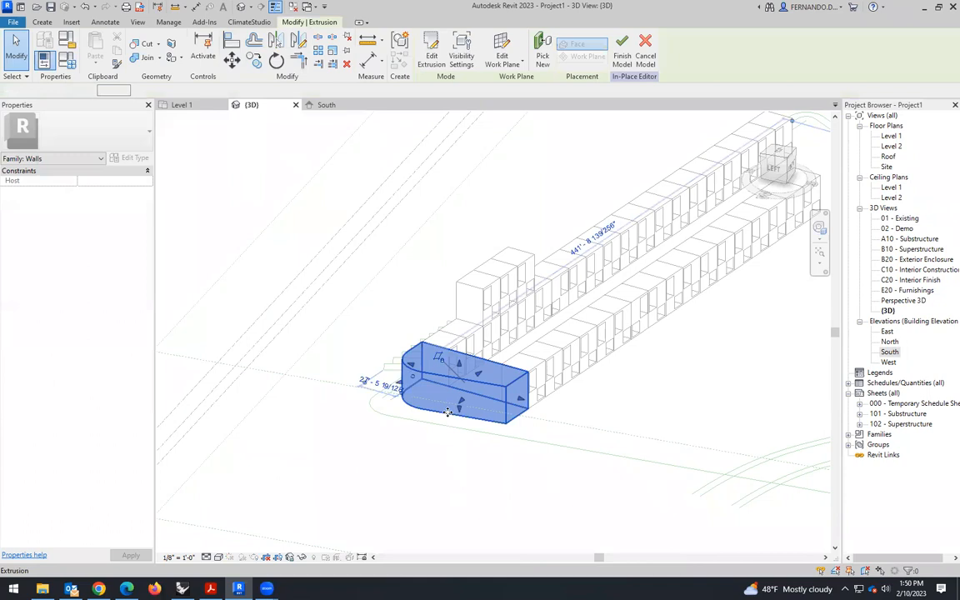
pyautogui.click(431, 52)
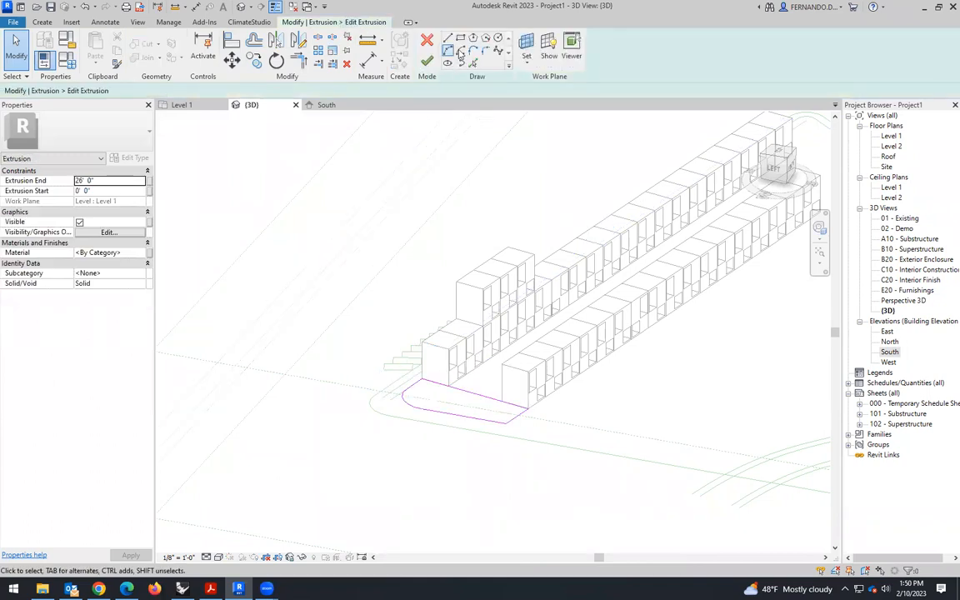
pyautogui.click(426, 42)
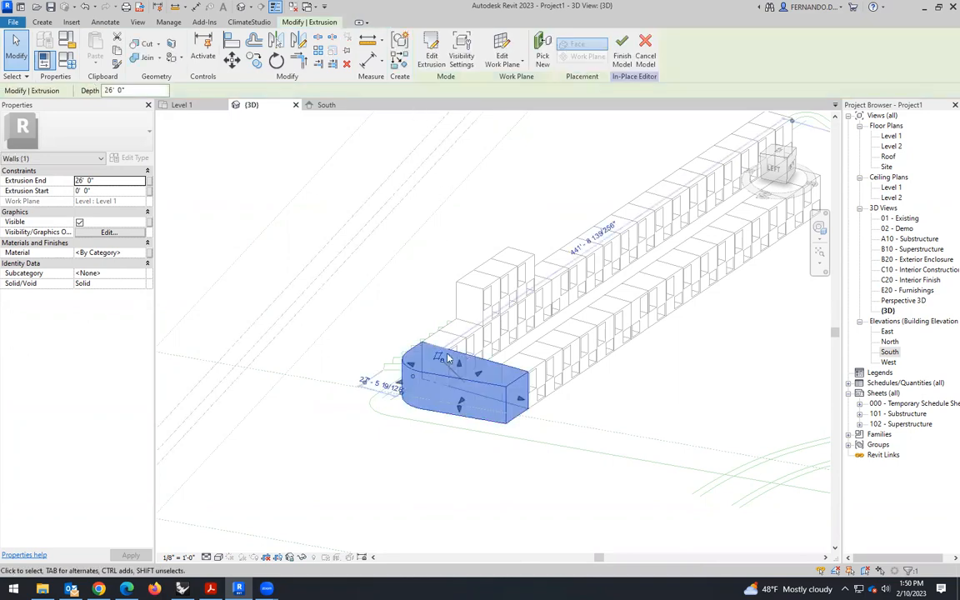
# - Start a void extrusion and sketch, in the Level 1 plan, an edge about 44' long from the upper row's inner corner outward, plus a short outer edge
pyautogui.click(42, 23)
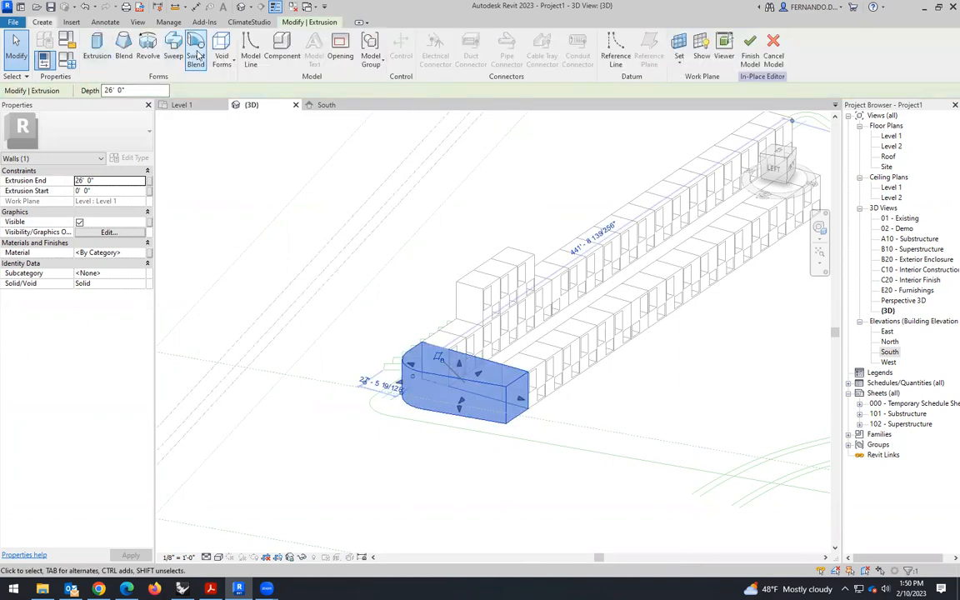
pyautogui.click(222, 52)
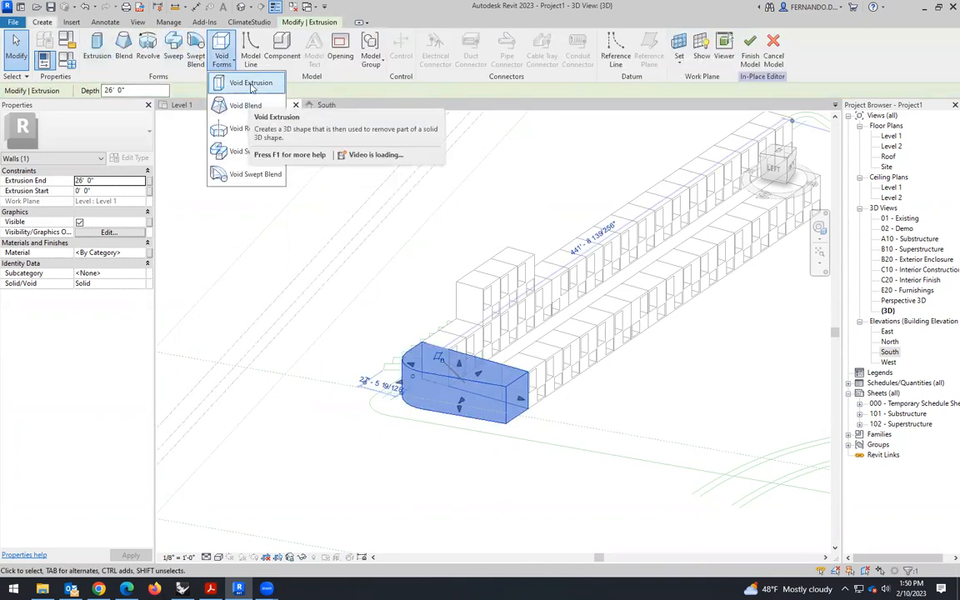
pyautogui.click(242, 83)
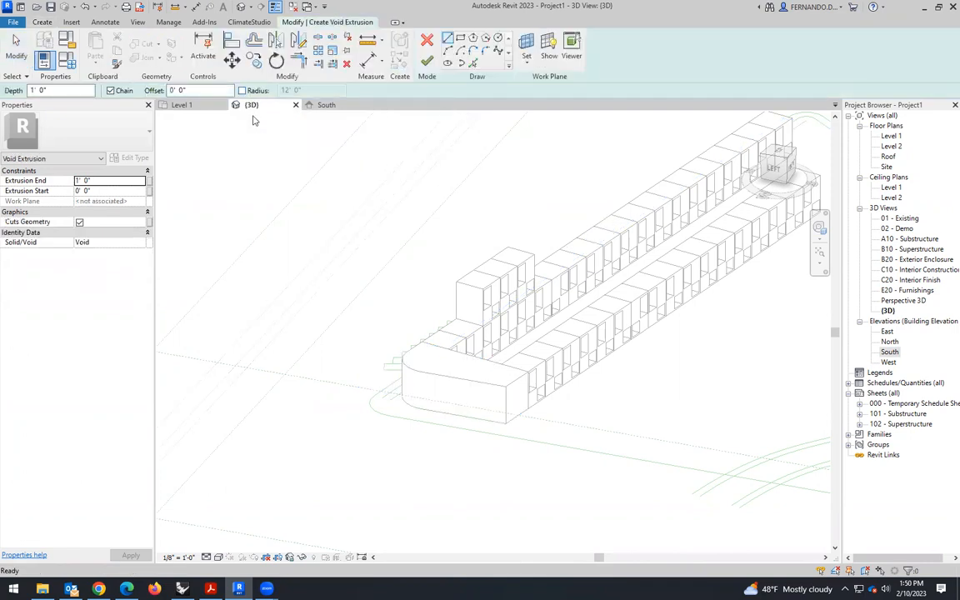
pyautogui.click(187, 105)
pyautogui.scroll(3, 375, 284)
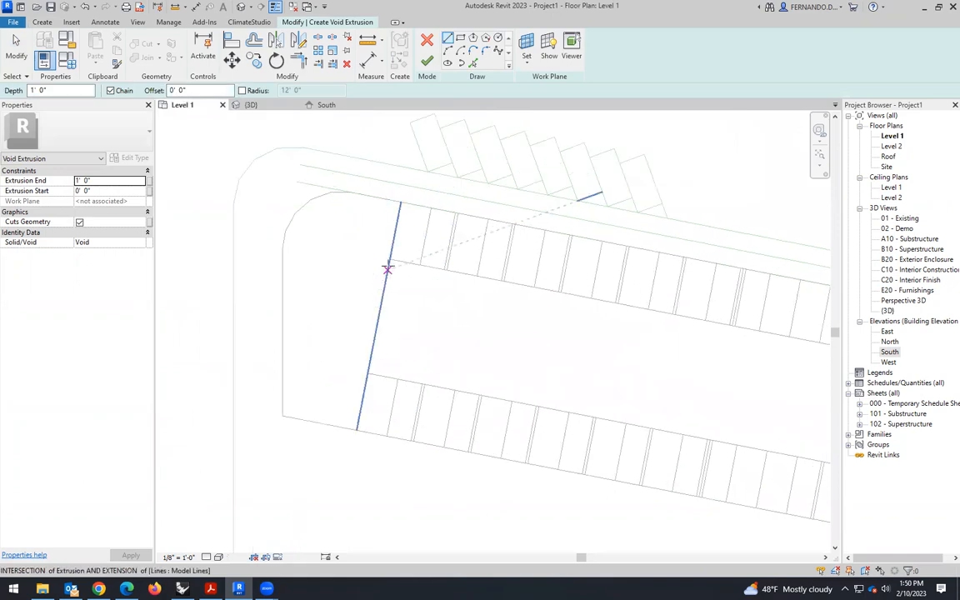
pyautogui.click(388, 259)
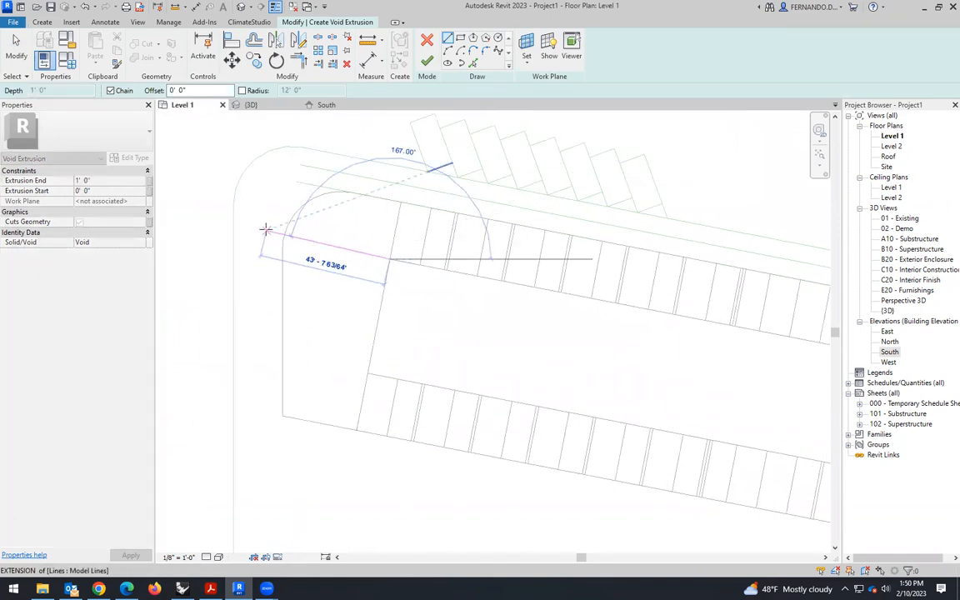
pyautogui.click(266, 231)
pyautogui.click(246, 315)
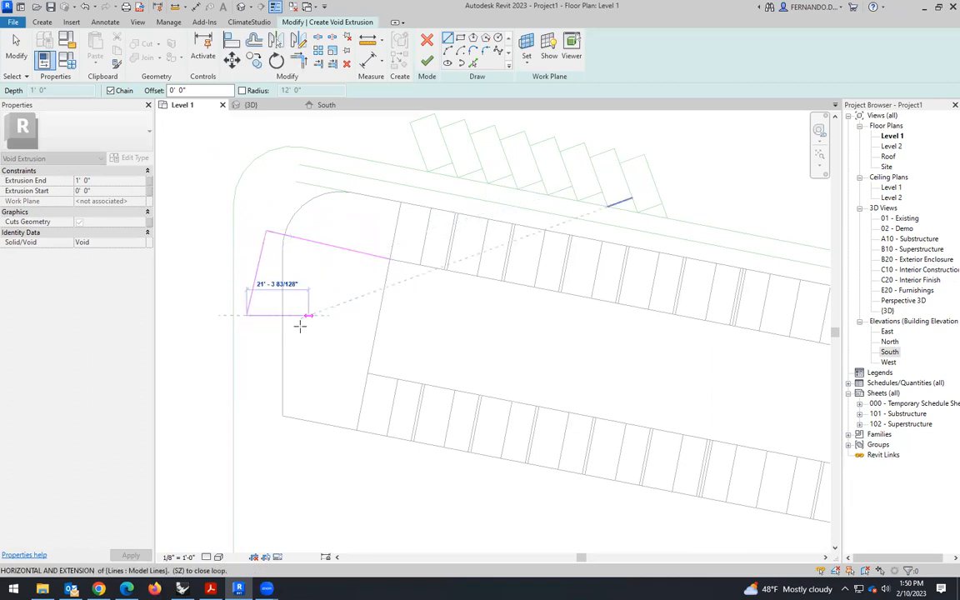
pyautogui.press('Escape')
# - Sketch the void's edges between the two rows and outward from the lower row, and trim the corners into a closed four-sided outline
pyautogui.click(419, 265)
pyautogui.click(398, 379)
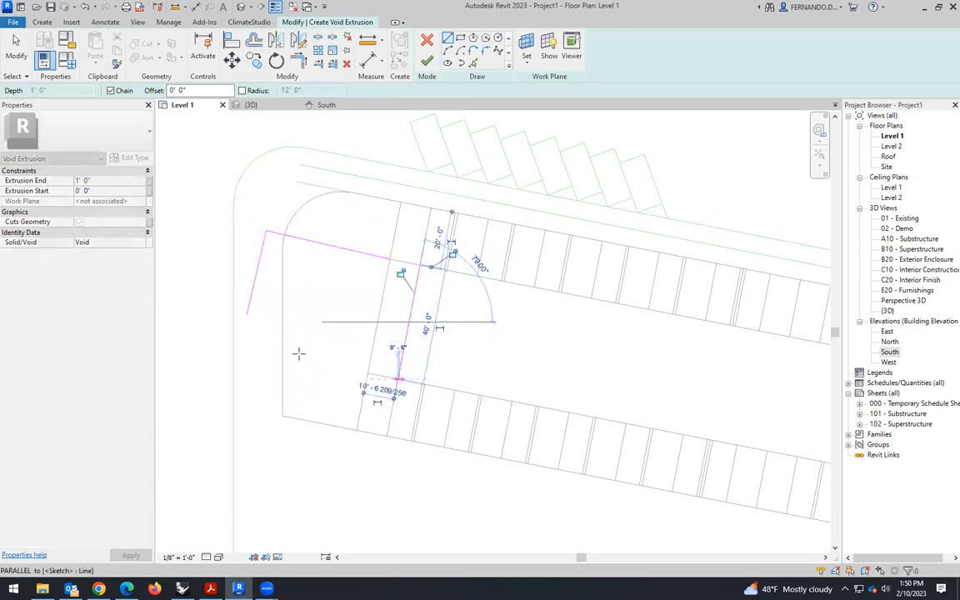
pyautogui.click(256, 351)
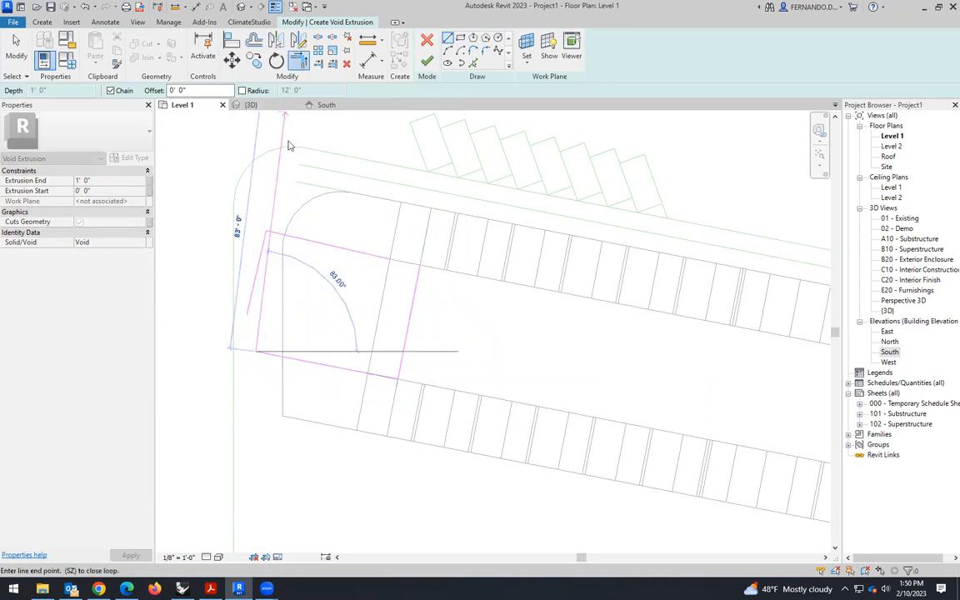
pyautogui.click(253, 287)
pyautogui.click(268, 353)
pyautogui.click(414, 317)
pyautogui.click(386, 259)
pyautogui.scroll(5, 381, 270)
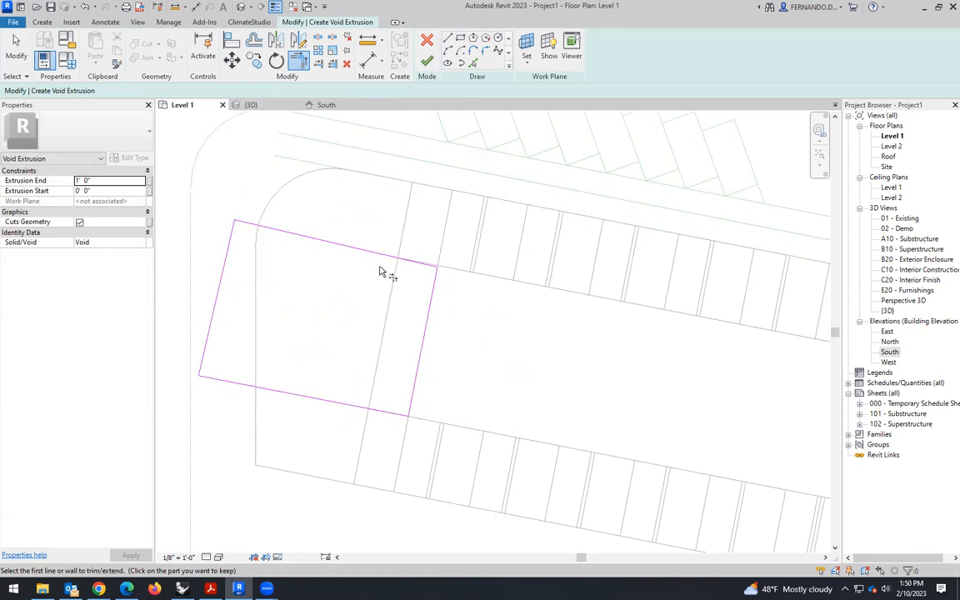
# - Align the void outline's upper edge with the inner face of the upper box row and finish the sketch
pyautogui.click(236, 46)
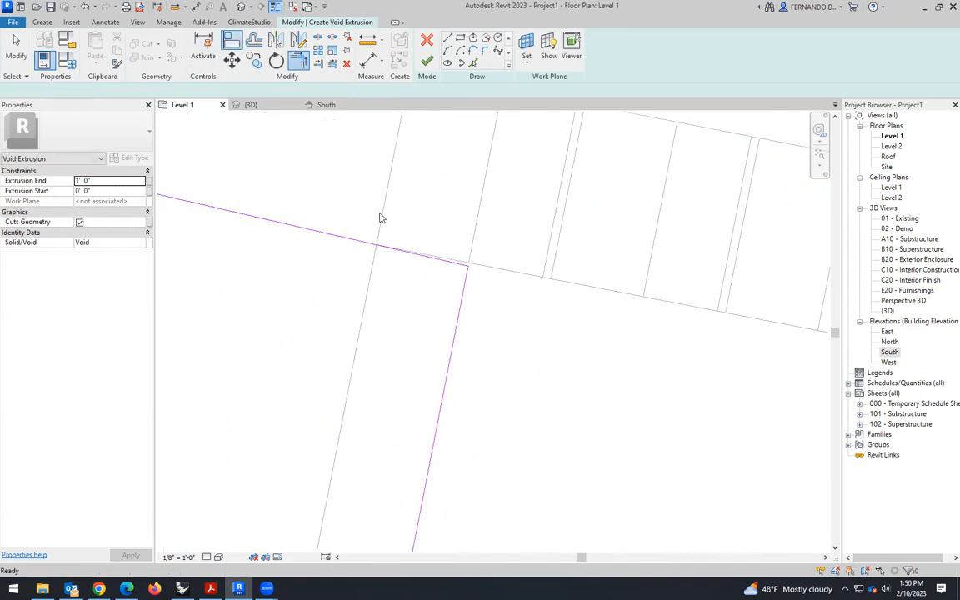
pyautogui.scroll(3, 435, 273)
pyautogui.scroll(1, 452, 224)
pyautogui.click(462, 231)
pyautogui.click(462, 237)
pyautogui.scroll(-5, 477, 302)
pyautogui.scroll(-3, 506, 273)
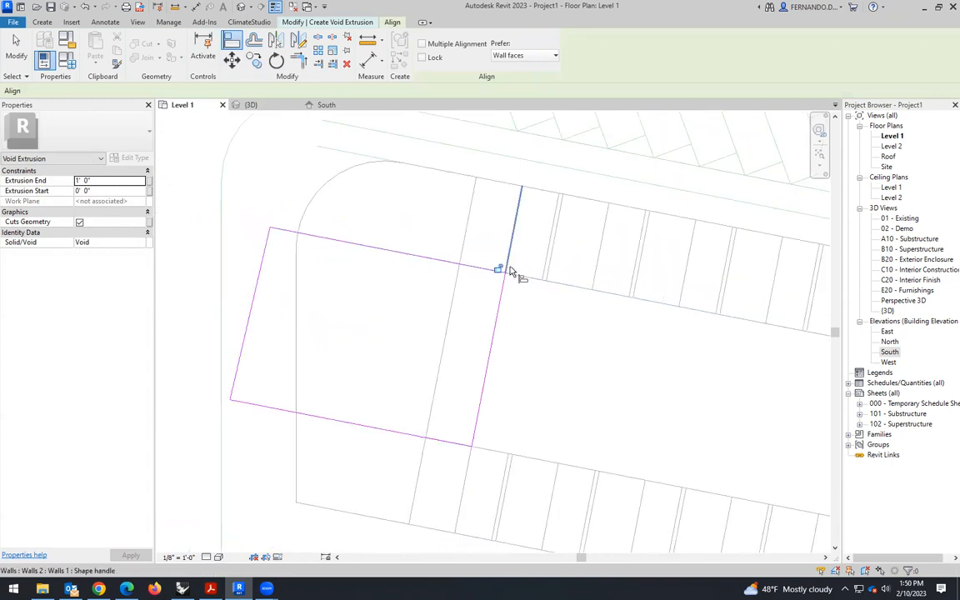
pyautogui.click(16, 46)
pyautogui.scroll(-2, 592, 328)
pyautogui.click(426, 61)
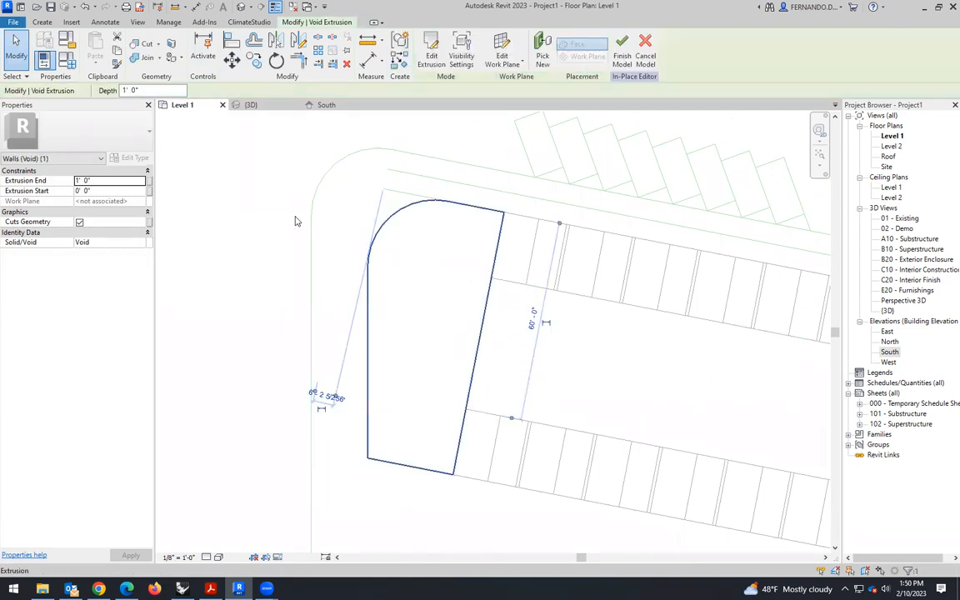
# - Stretch the void upward in 3D to an extrusion end of 19' 0" and try to finish the in-place model
pyautogui.click(247, 105)
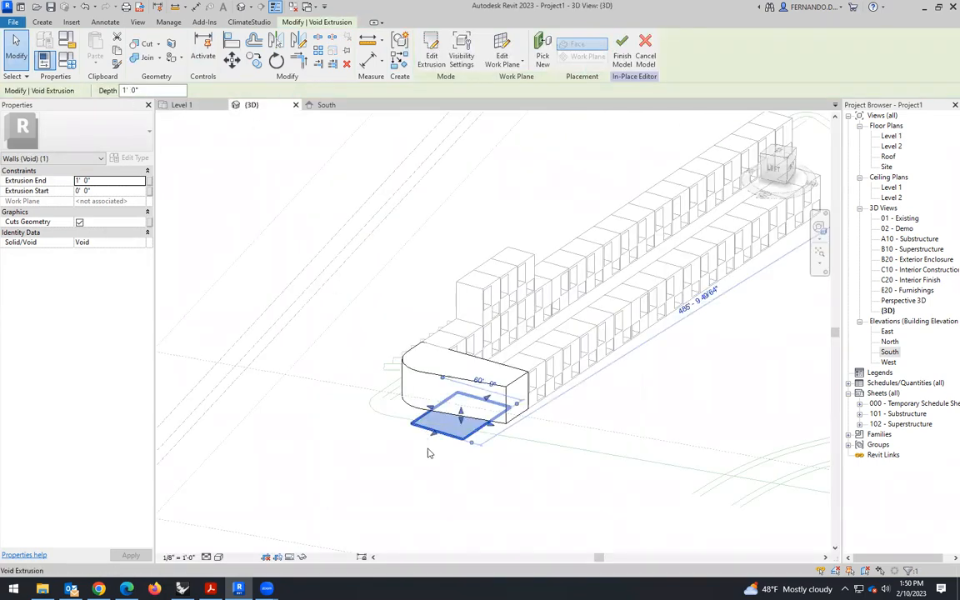
pyautogui.scroll(2, 449, 417)
pyautogui.moveTo(469, 406); pyautogui.dragTo(469, 393)
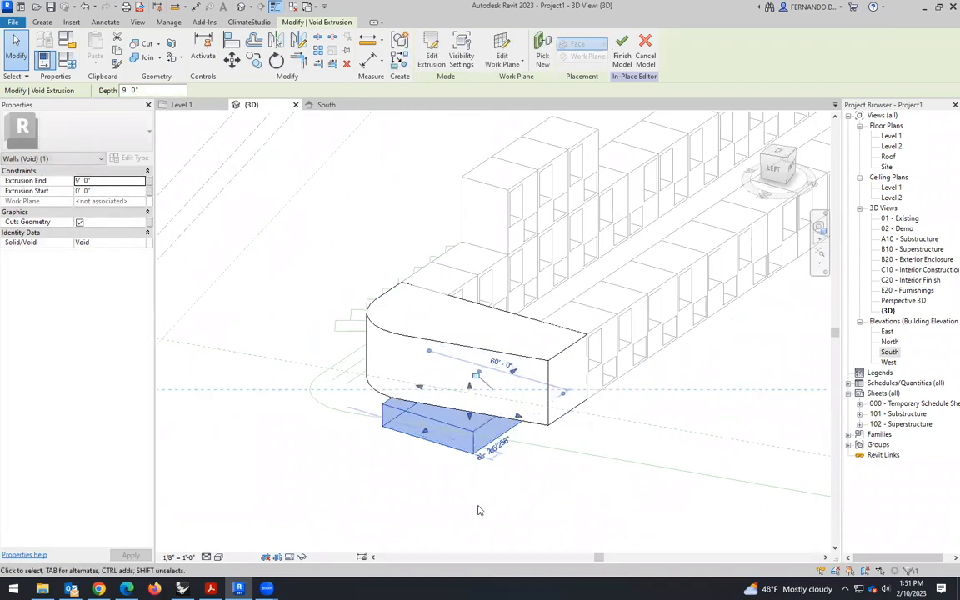
pyautogui.click(773, 170)
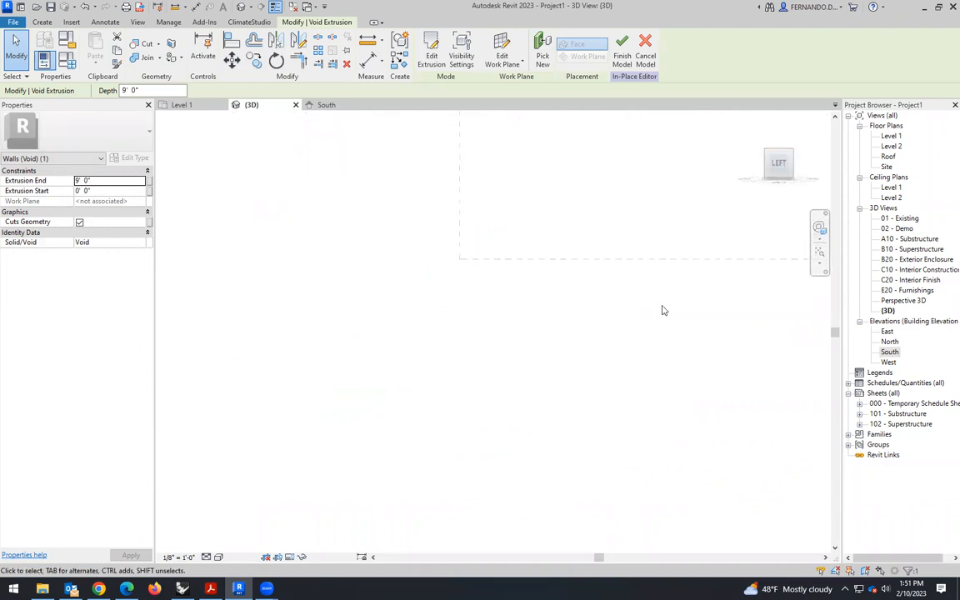
pyautogui.moveTo(493, 304); pyautogui.dragTo(487, 252)
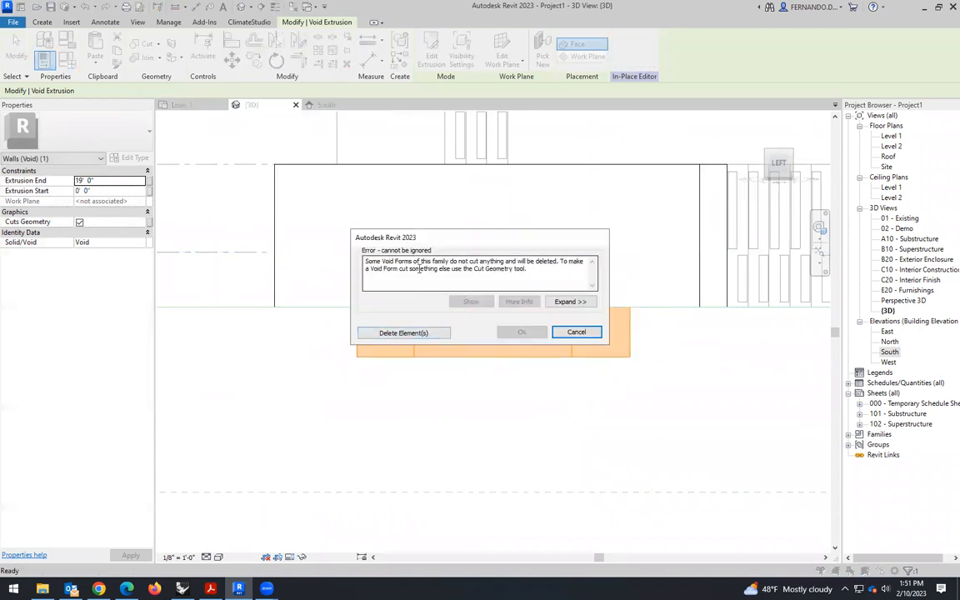
pyautogui.click(597, 332)
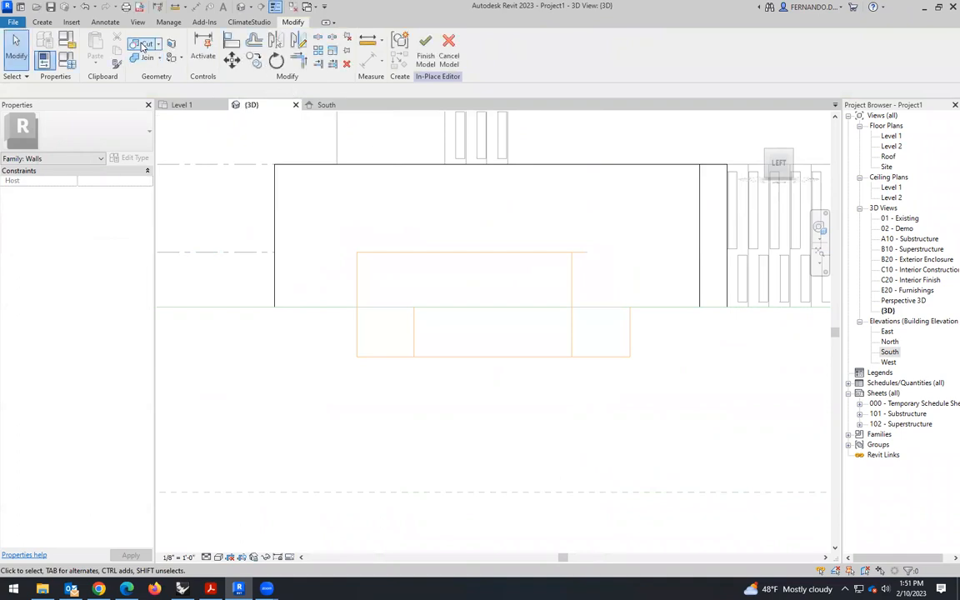
# - Cut the void out of the rounded end block with Cut Geometry and finish the in-place model
pyautogui.click(144, 44)
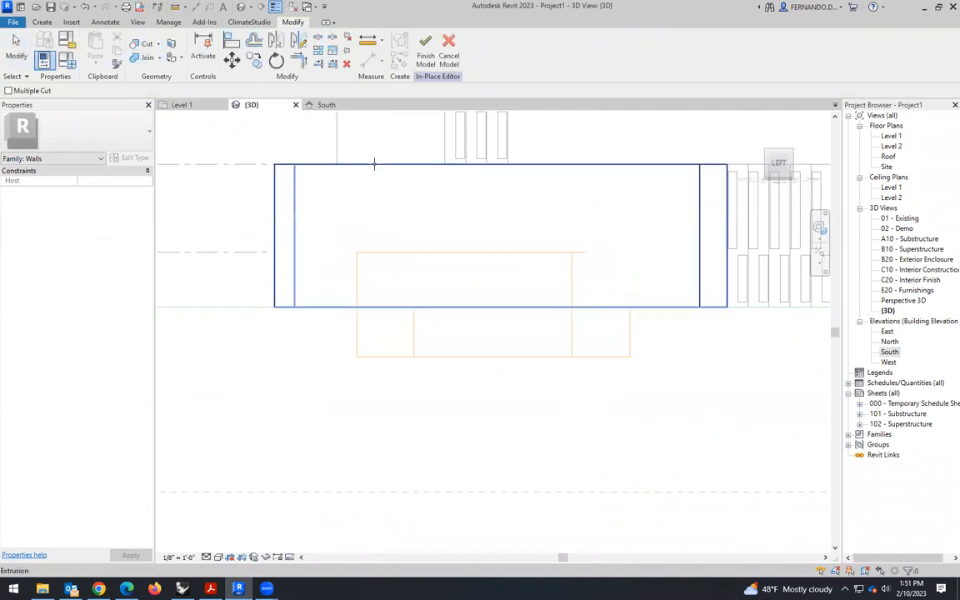
pyautogui.click(374, 163)
pyautogui.click(396, 254)
pyautogui.click(422, 52)
# - Examine the end block's passage opening, the overall building massing, and the roundabout and paths from several 3D angles
pyautogui.scroll(-5, 466, 350)
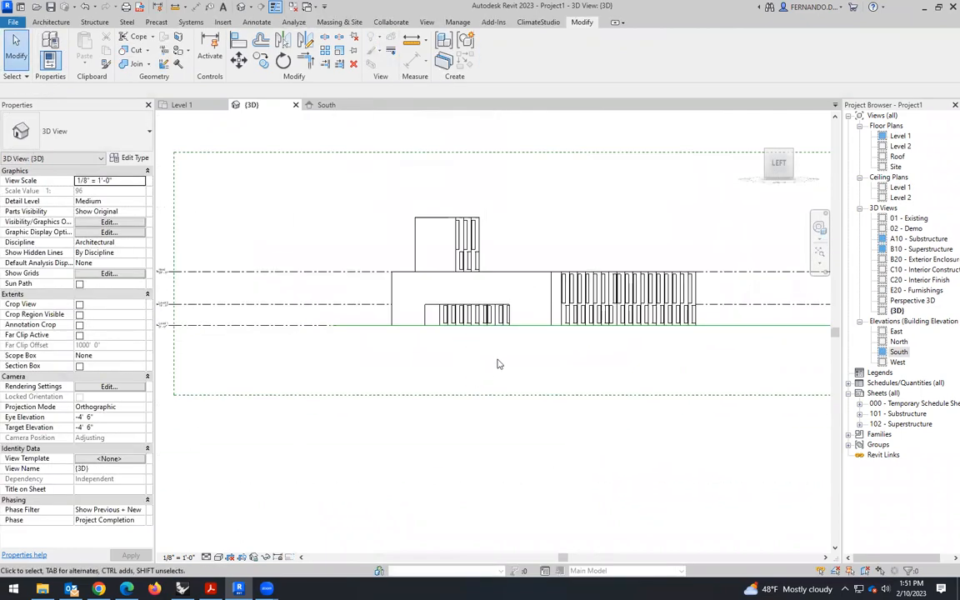
pyautogui.keyDown('shift'); pyautogui.moveTo(495, 369); pyautogui.dragTo(396, 337, button='middle'); pyautogui.keyUp('shift')
pyautogui.scroll(5, 431, 272)
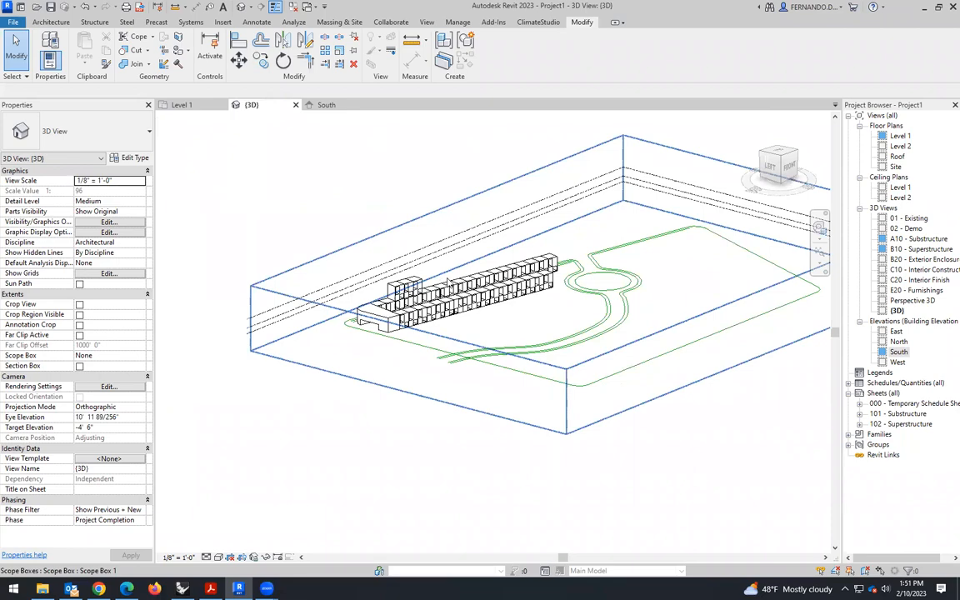
pyautogui.keyDown('shift'); pyautogui.moveTo(557, 329); pyautogui.dragTo(394, 285, button='middle'); pyautogui.keyUp('shift')
pyautogui.scroll(4, 339, 188)
pyautogui.scroll(-4, 351, 272)
pyautogui.keyDown('shift'); pyautogui.moveTo(442, 313); pyautogui.dragTo(422, 306, button='middle'); pyautogui.keyUp('shift')
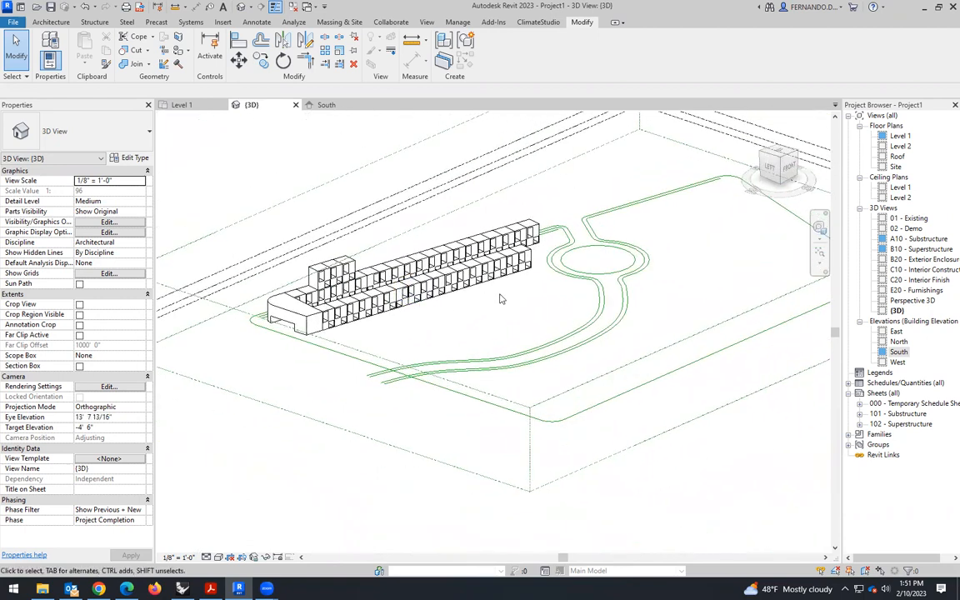
pyautogui.scroll(1, 500, 299)
pyautogui.scroll(-5, 408, 297)
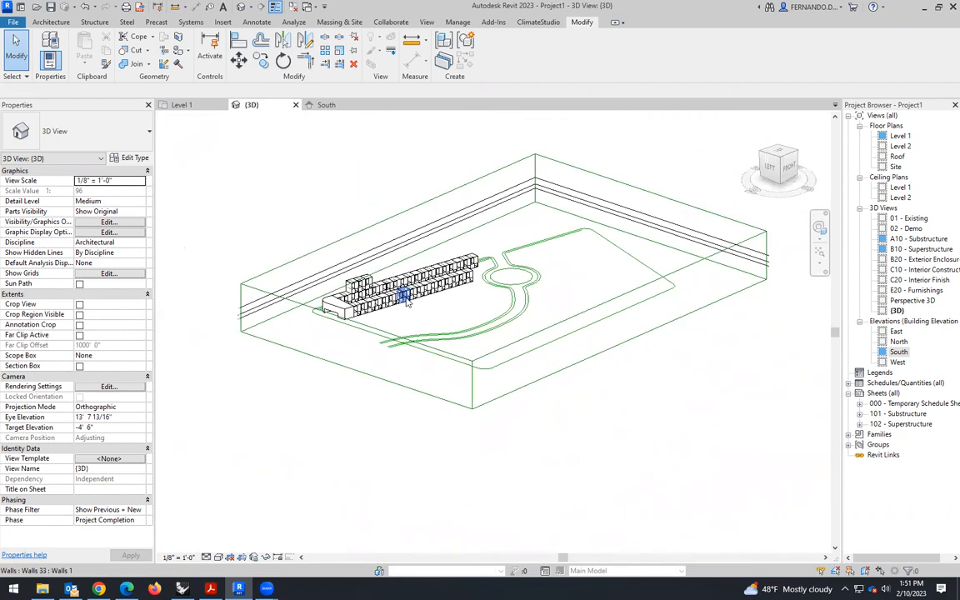
pyautogui.scroll(2, 479, 298)
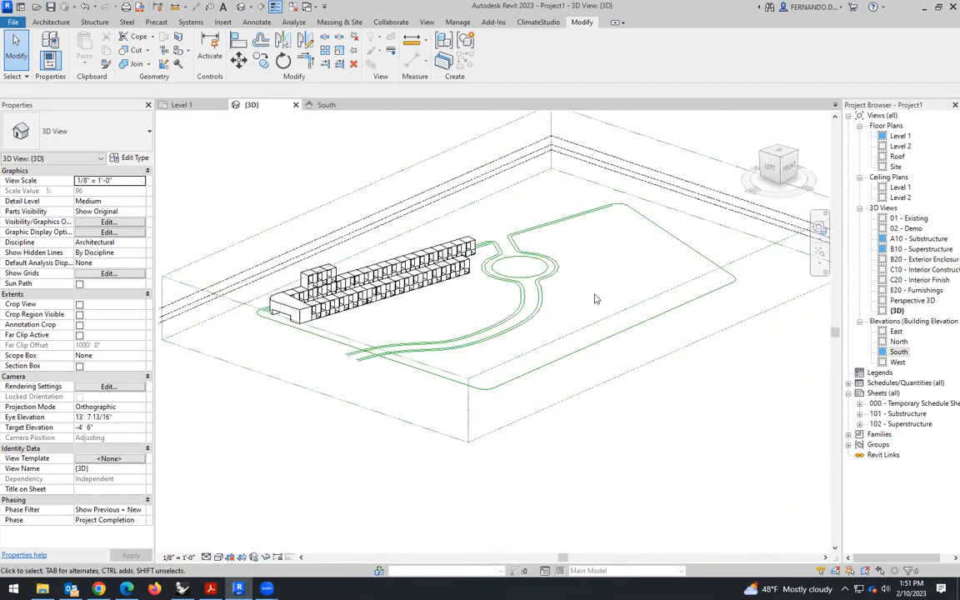
pyautogui.scroll(4, 534, 267)
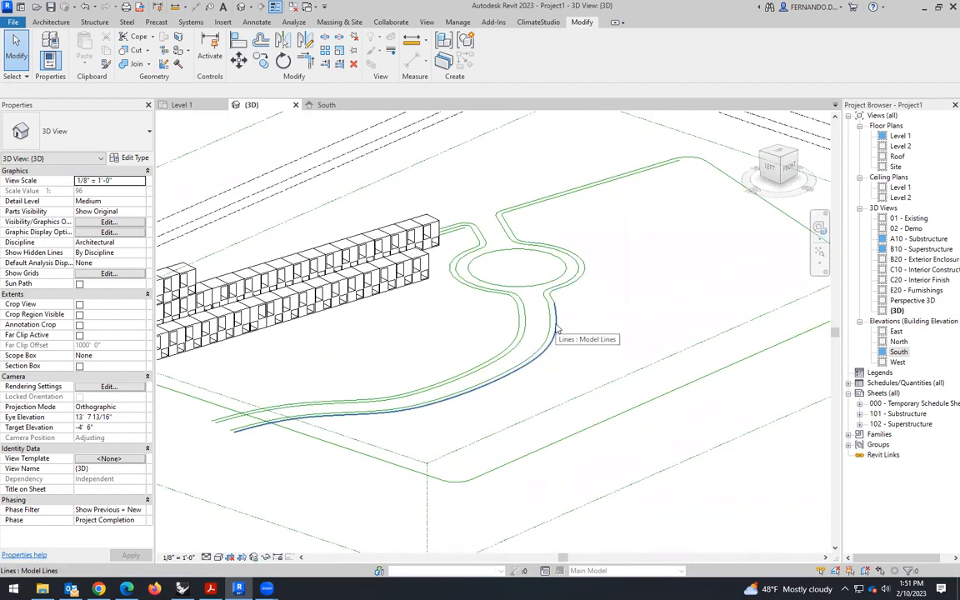
pyautogui.scroll(-4, 538, 316)
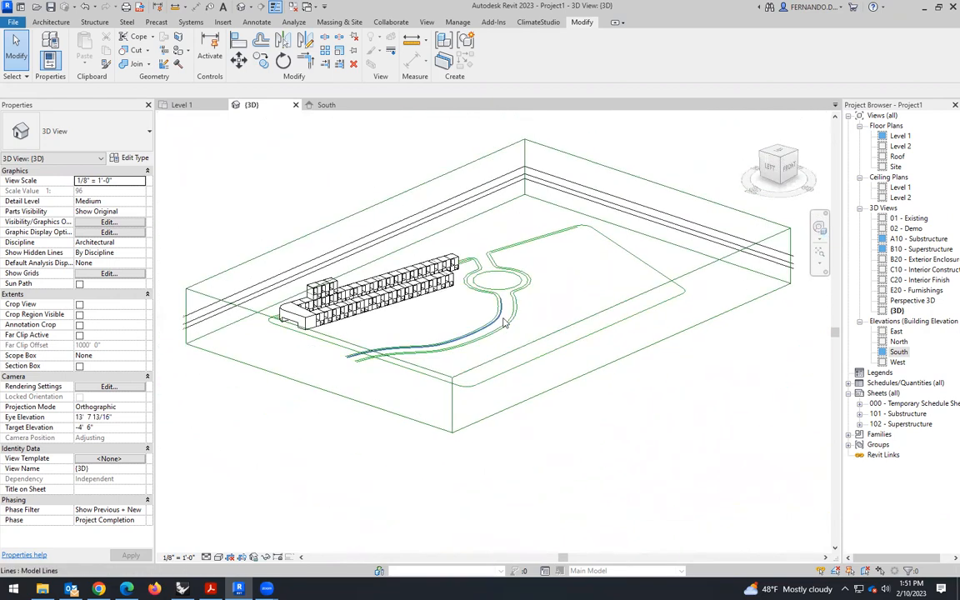
pyautogui.scroll(4, 529, 304)
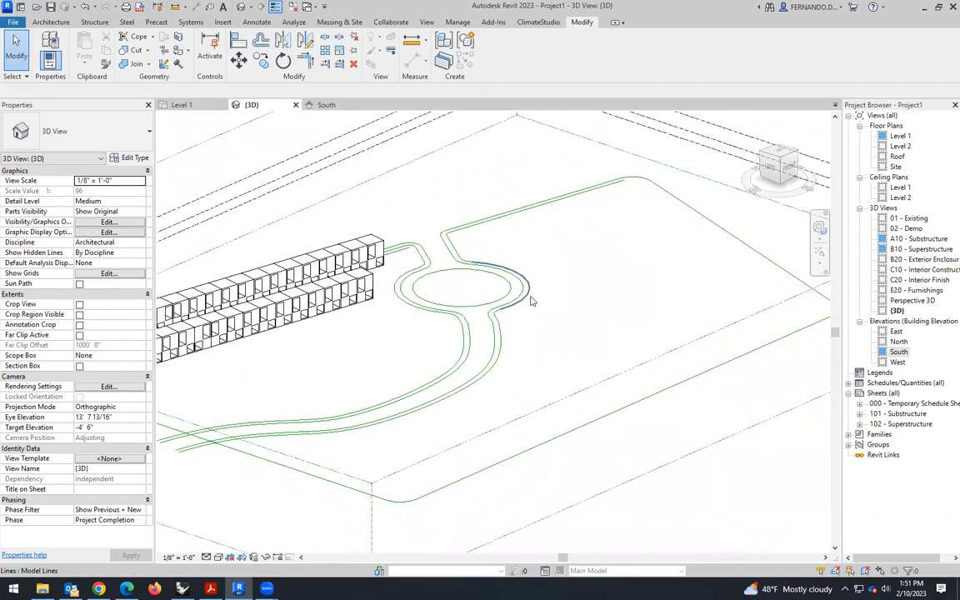
pyautogui.scroll(1, 495, 315)
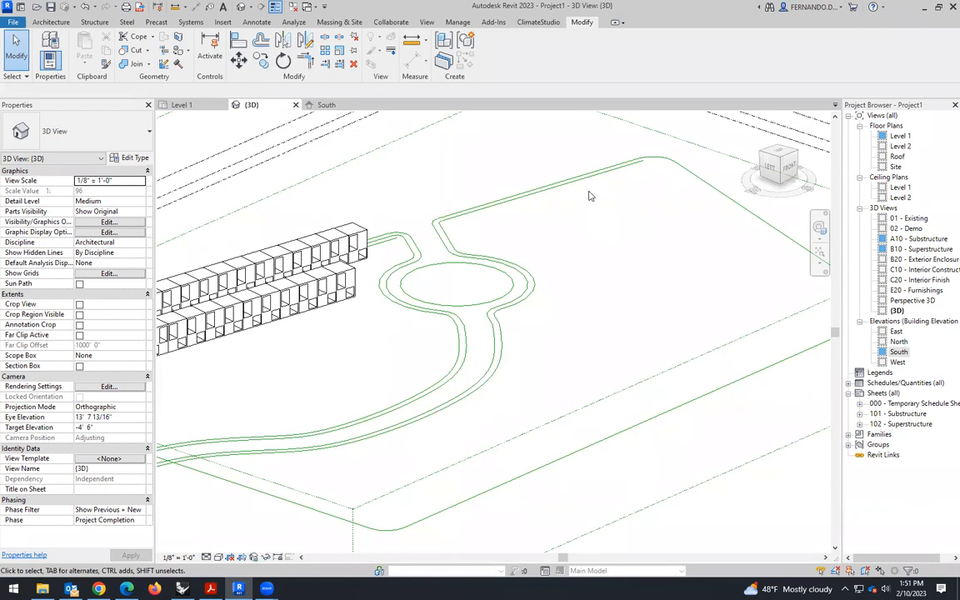
pyautogui.scroll(-5, 553, 237)
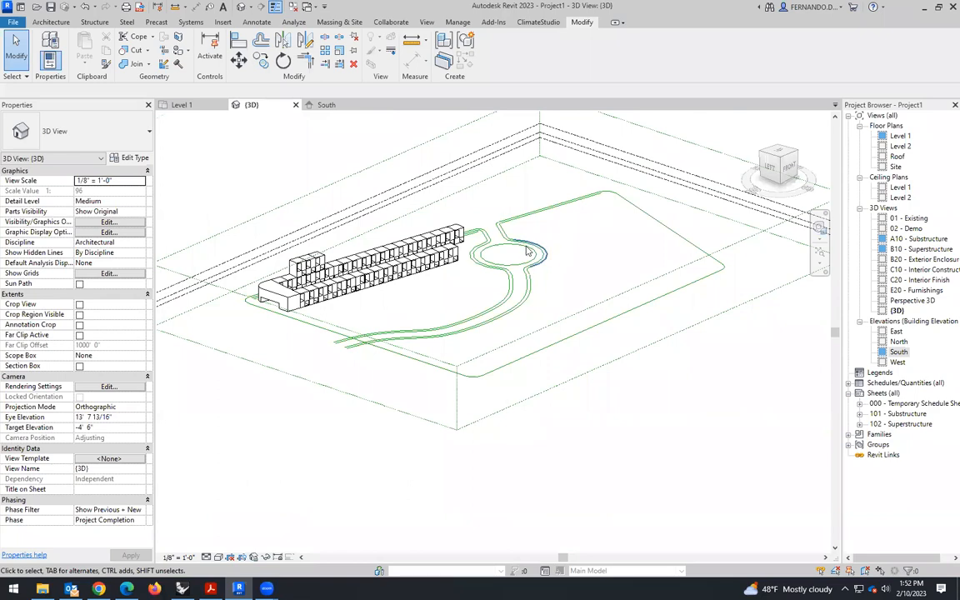
pyautogui.scroll(3, 527, 250)
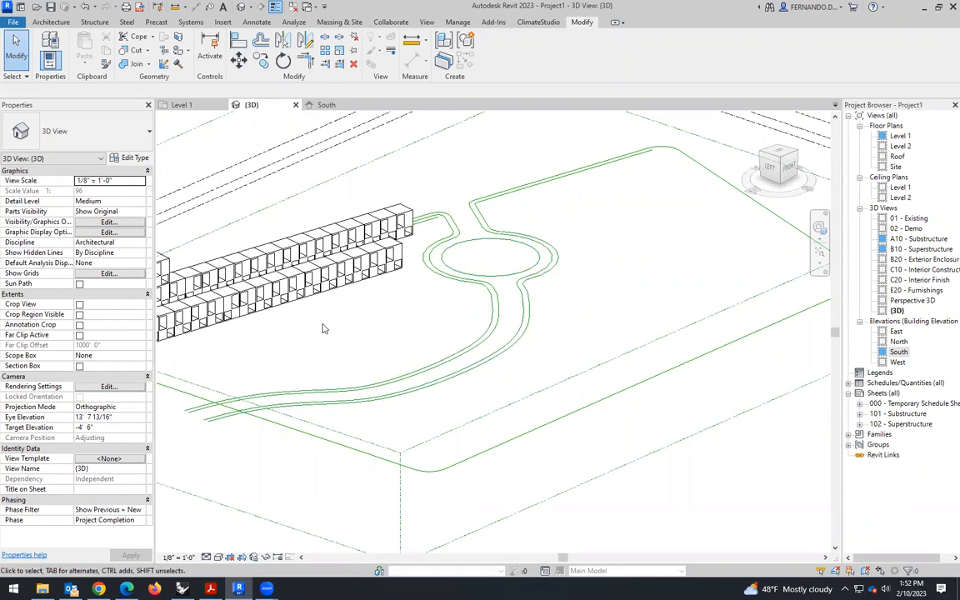
pyautogui.scroll(-1, 379, 341)
# - In the Level 1 plan, split the left site boundary line where it passes between the curved path's two pairs of edge lines
pyautogui.click(191, 107)
pyautogui.scroll(-4, 381, 253)
pyautogui.scroll(-3, 331, 322)
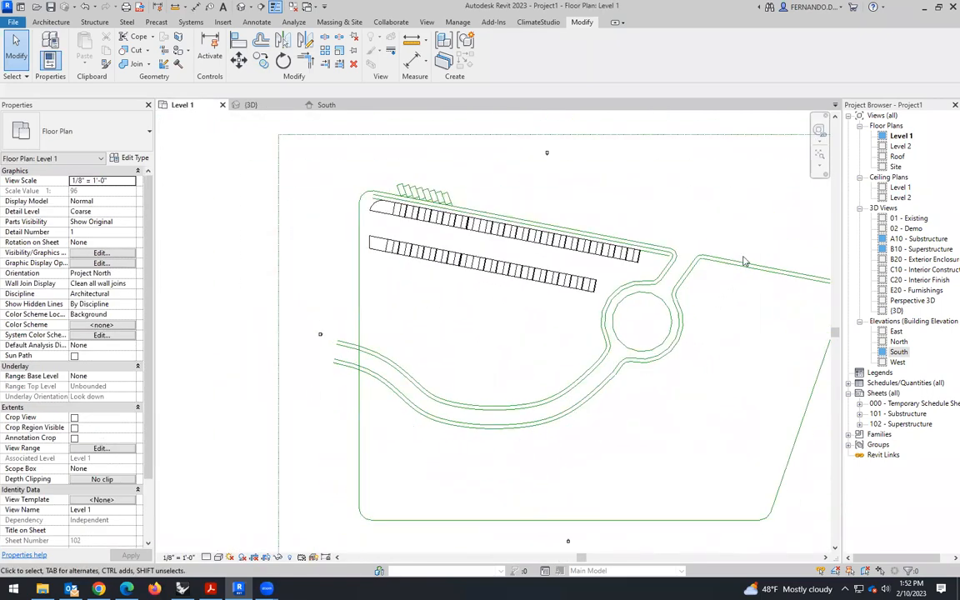
pyautogui.scroll(3, 700, 262)
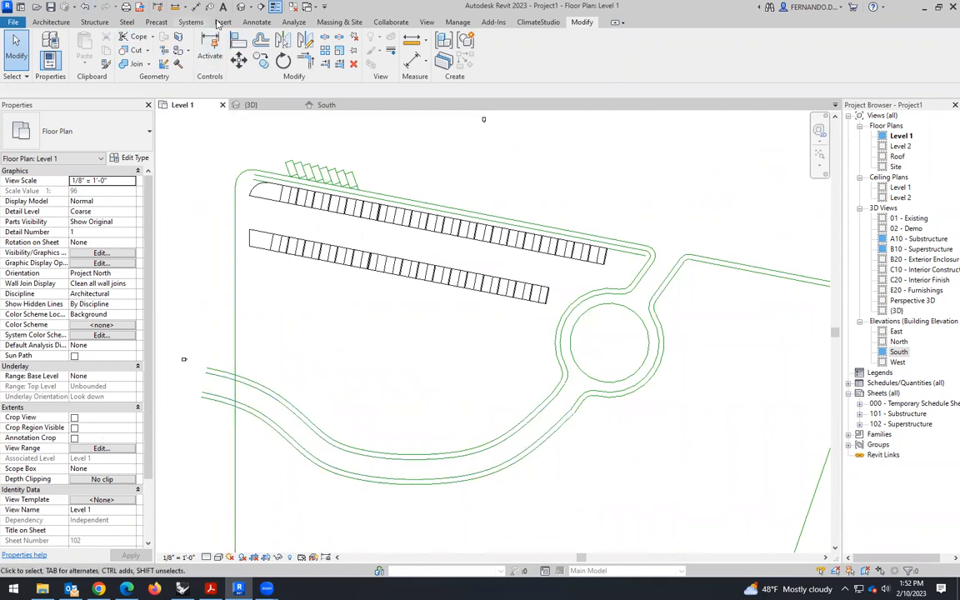
pyautogui.scroll(3, 248, 392)
pyautogui.press('s')
pyautogui.press('l')
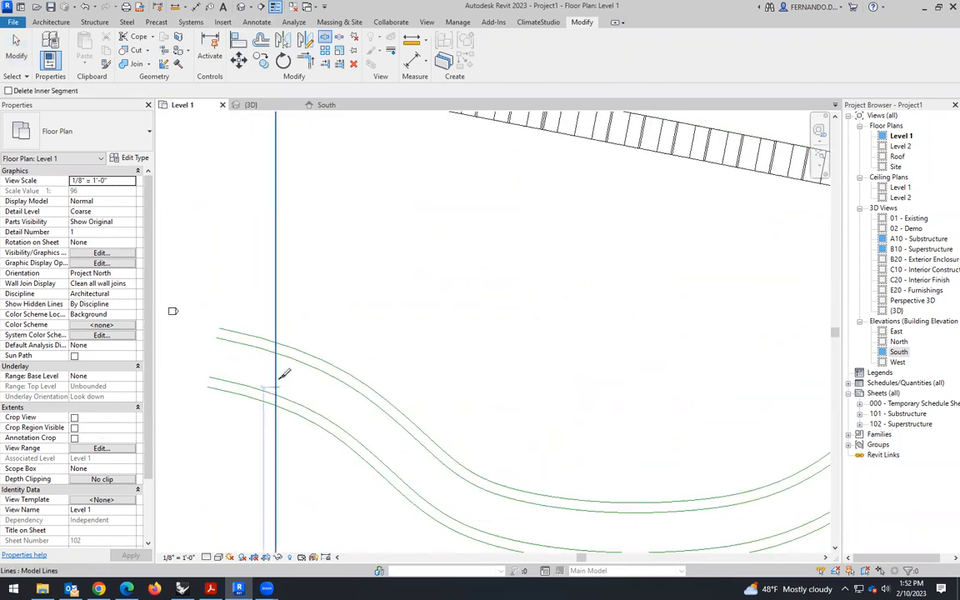
pyautogui.click(276, 373)
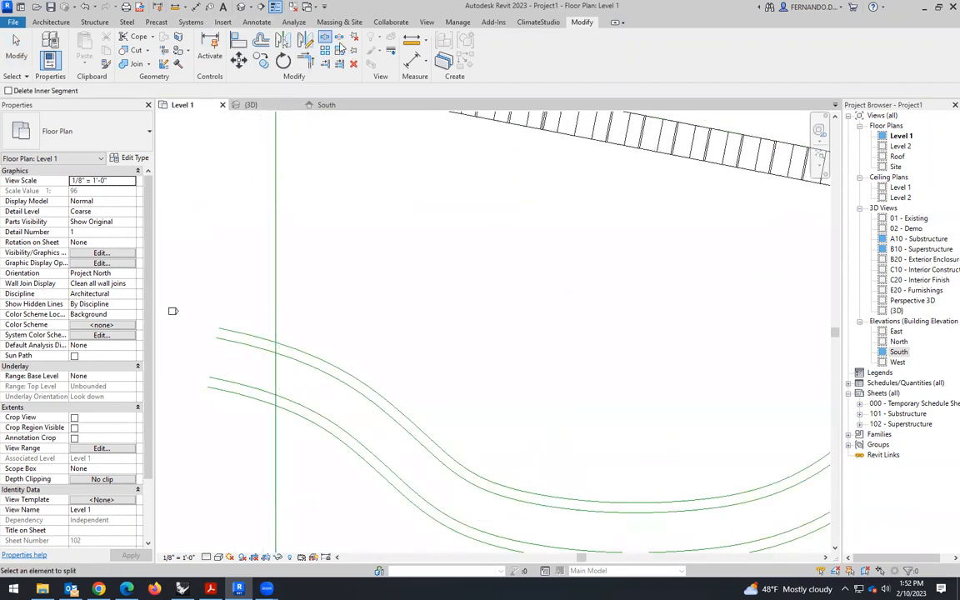
pyautogui.press('Escape')
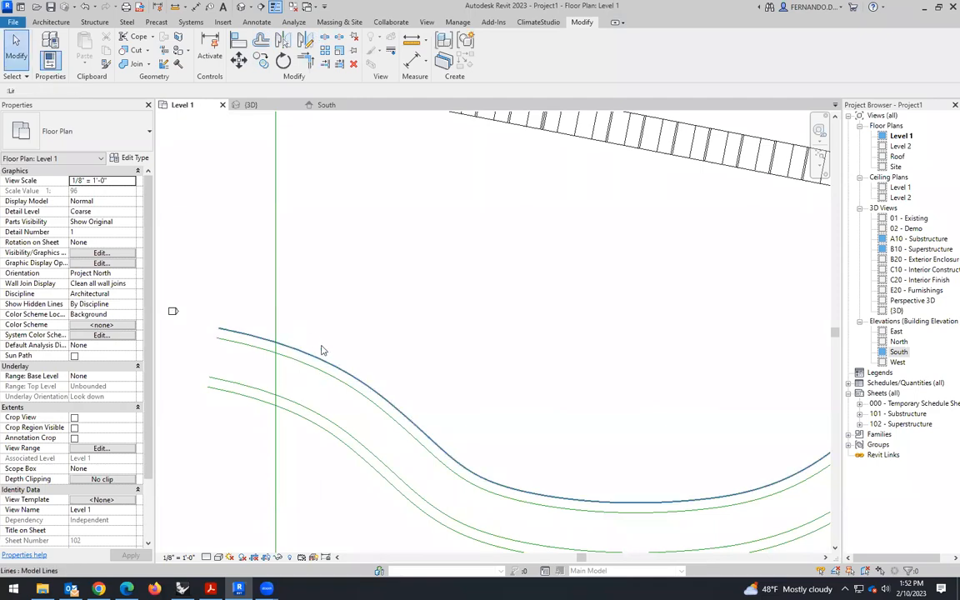
pyautogui.click(322, 349)
pyautogui.click(330, 311)
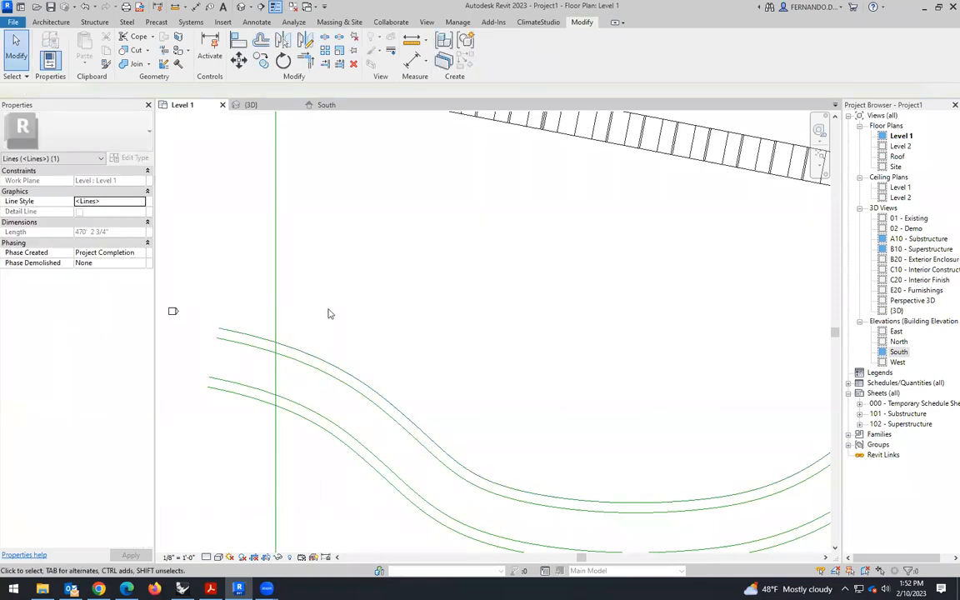
pyautogui.click(300, 349)
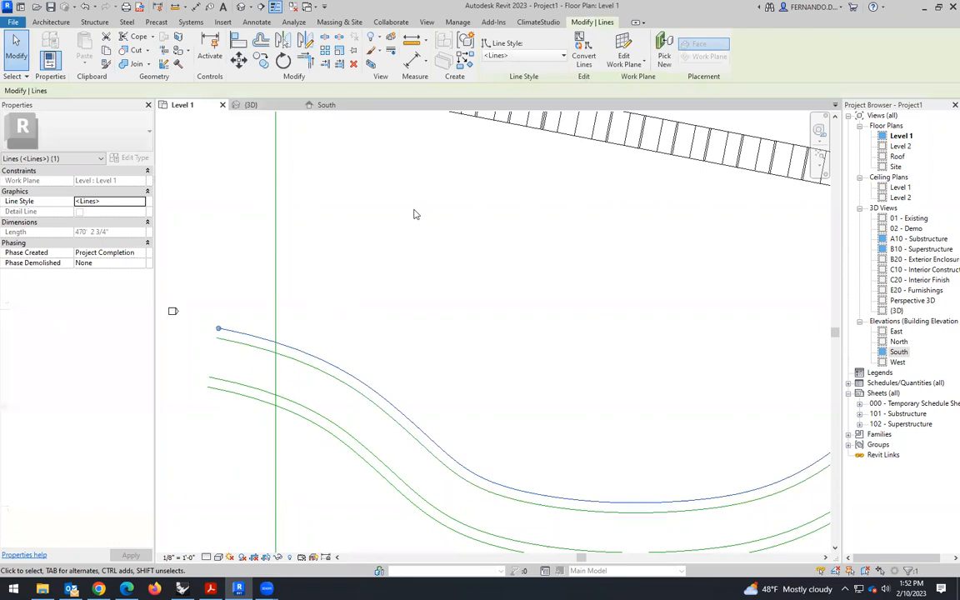
pyautogui.scroll(-3, 363, 330)
pyautogui.click(373, 305)
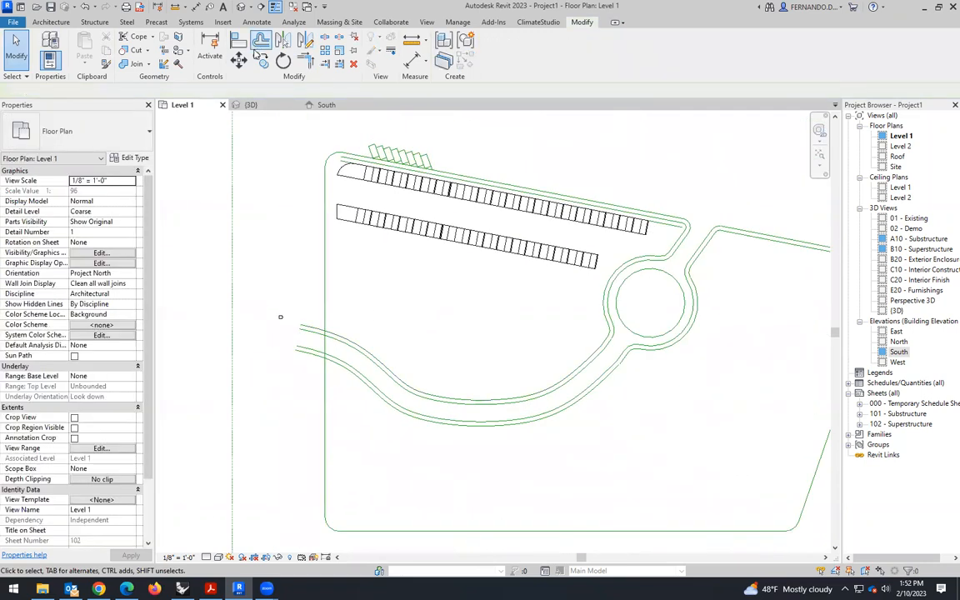
# - Offset copies of both segments of the split left site boundary 6' 0" toward the inside of the site
pyautogui.click(261, 42)
pyautogui.scroll(3, 329, 163)
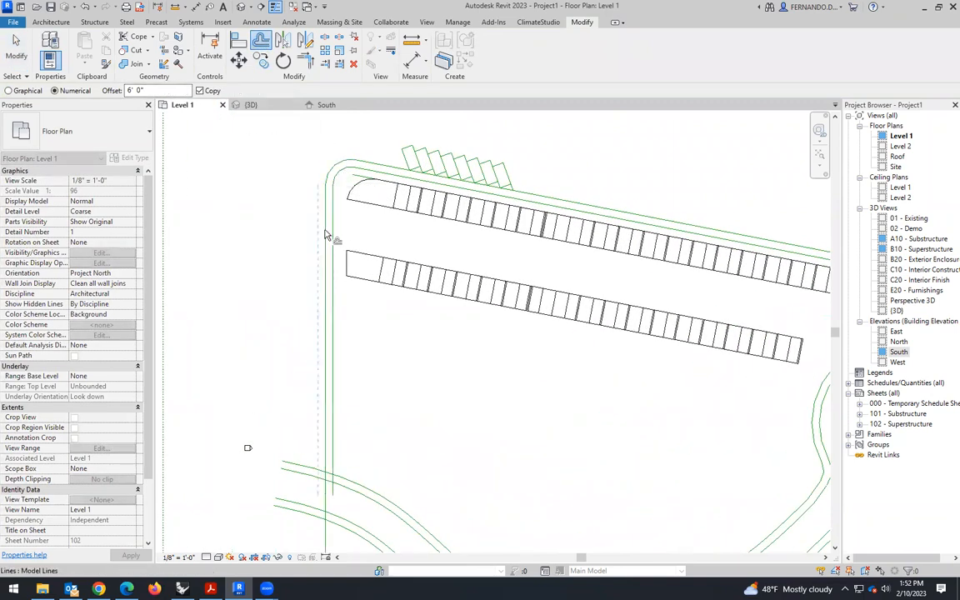
pyautogui.scroll(-3, 327, 207)
pyautogui.scroll(3, 281, 327)
pyautogui.click(327, 367)
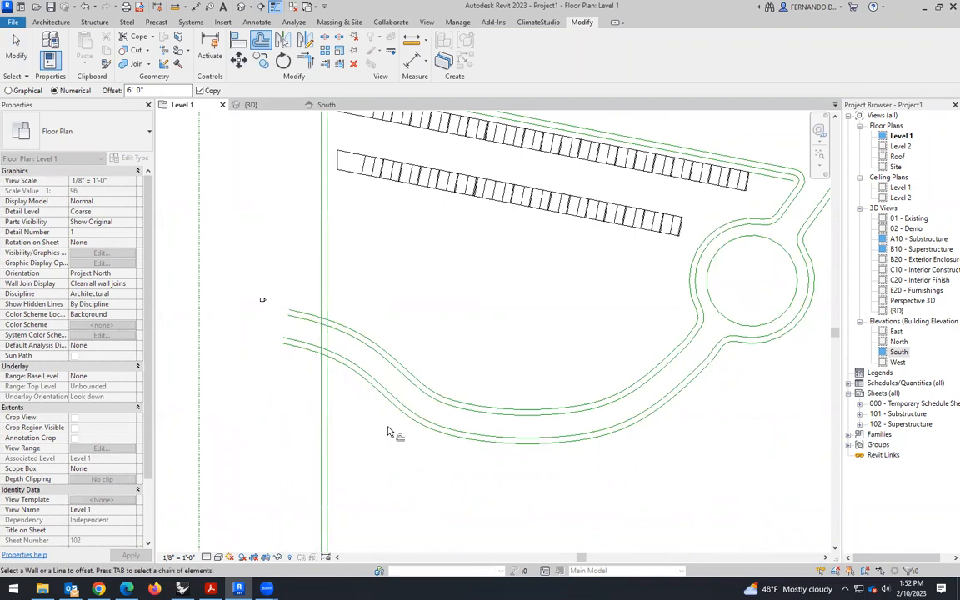
pyautogui.press('Escape')
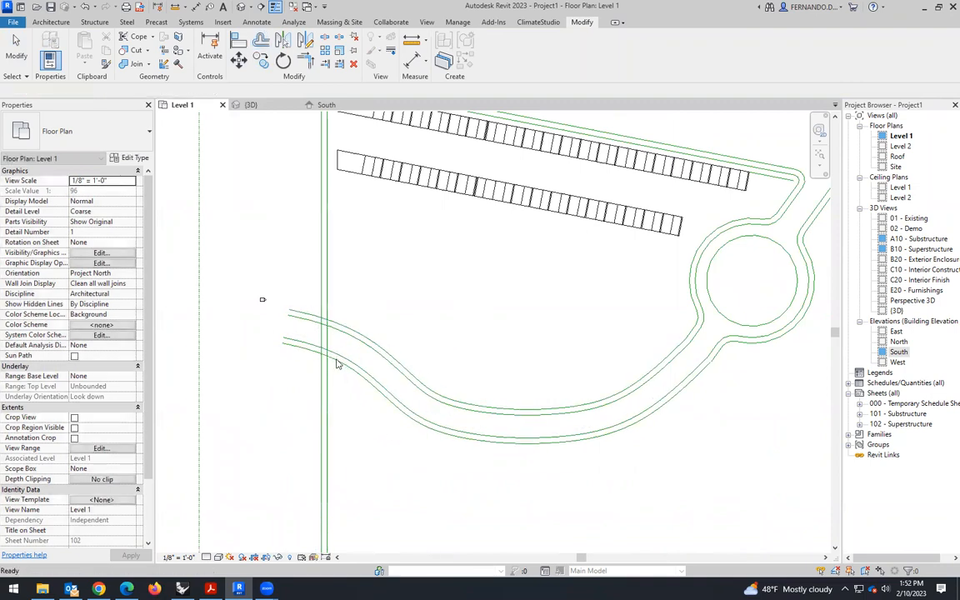
# - Try to trim the curved path's lower edge line against the inner left boundary line
pyautogui.scroll(3, 325, 354)
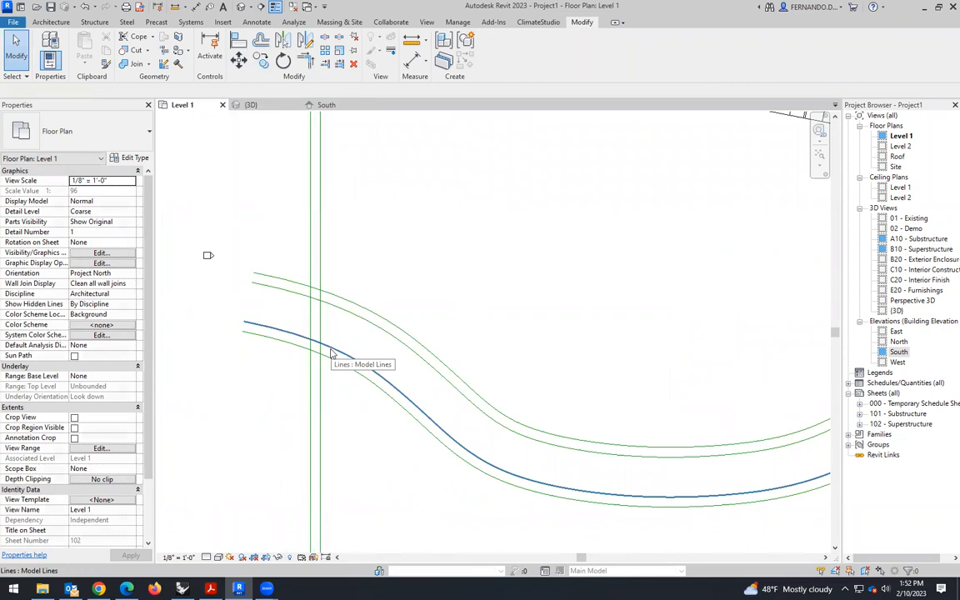
pyautogui.press('t')
pyautogui.press('r')
pyautogui.click(323, 380)
pyautogui.click(335, 351)
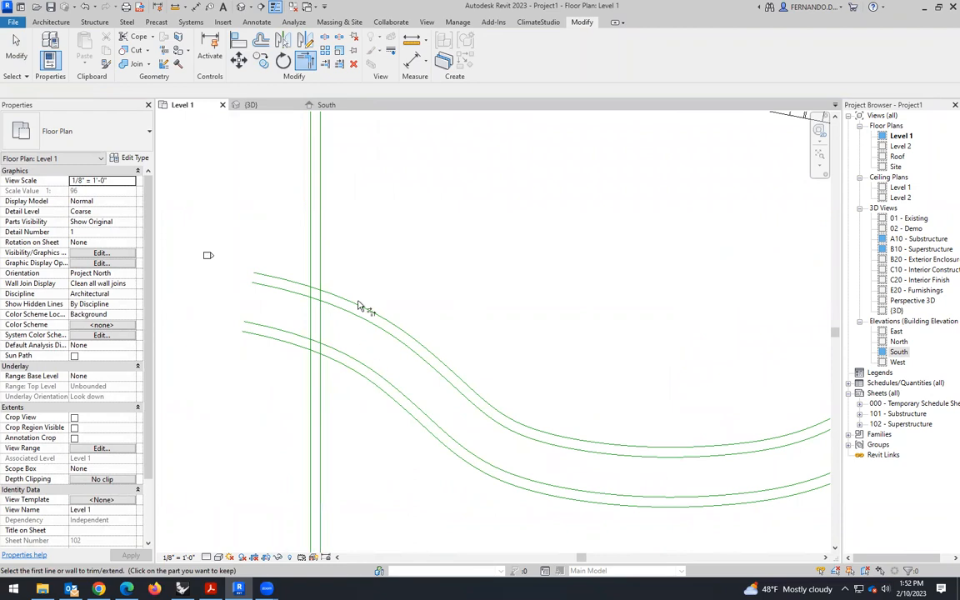
pyautogui.scroll(-2, 358, 307)
pyautogui.press('Escape')
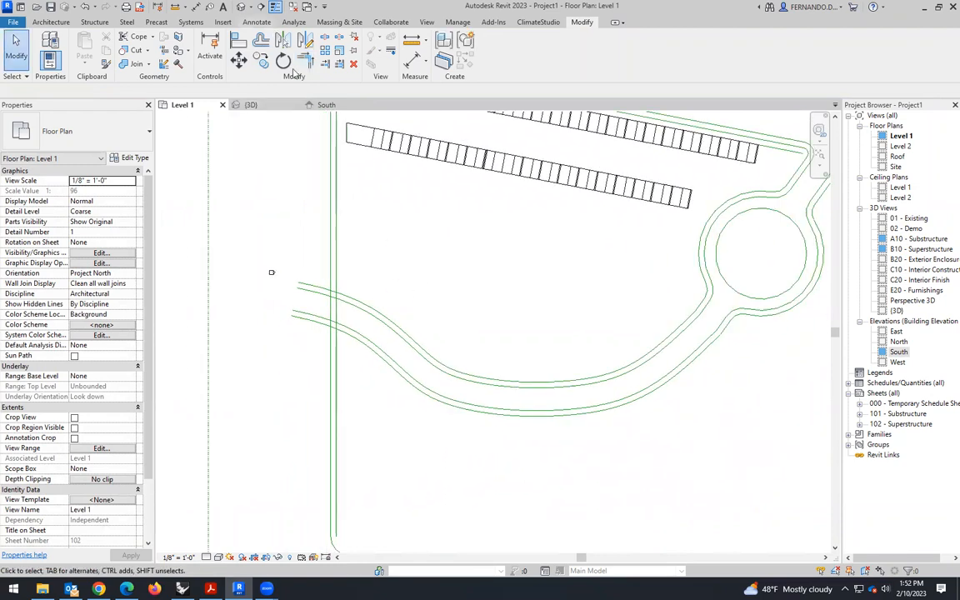
pyautogui.press('Escape')
# - Try to shorten the inner line of the path's upper edge by moving its left endpoint onto the inner boundary line
pyautogui.click(372, 313)
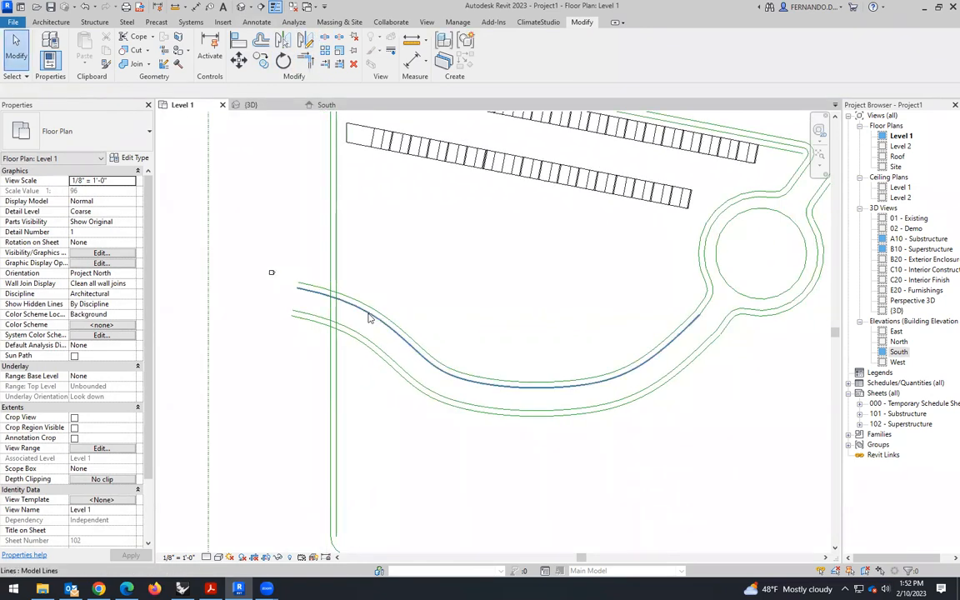
pyautogui.scroll(4, 300, 300)
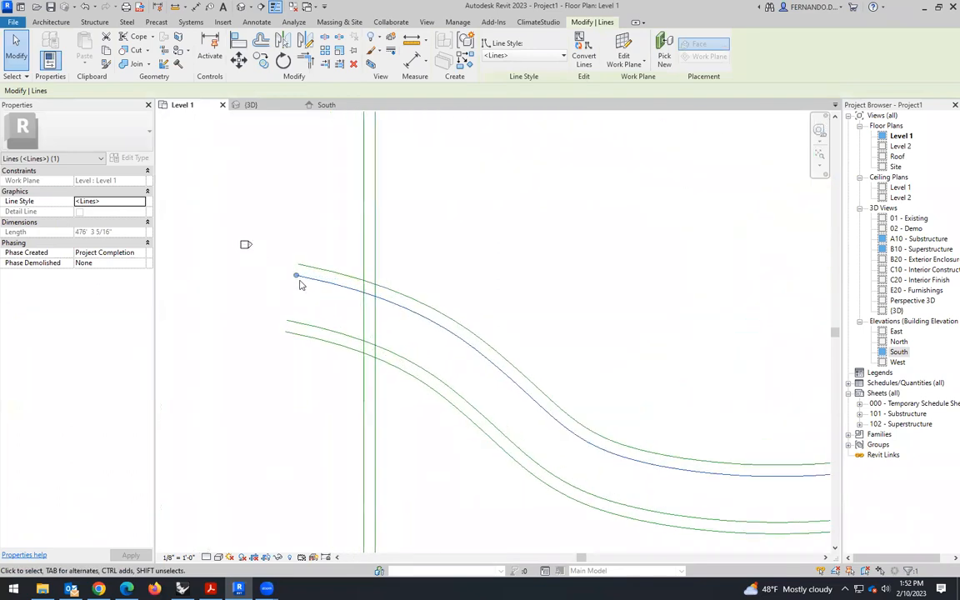
pyautogui.moveTo(300, 272); pyautogui.dragTo(331, 290)
pyautogui.moveTo(354, 290); pyautogui.dragTo(376, 298)
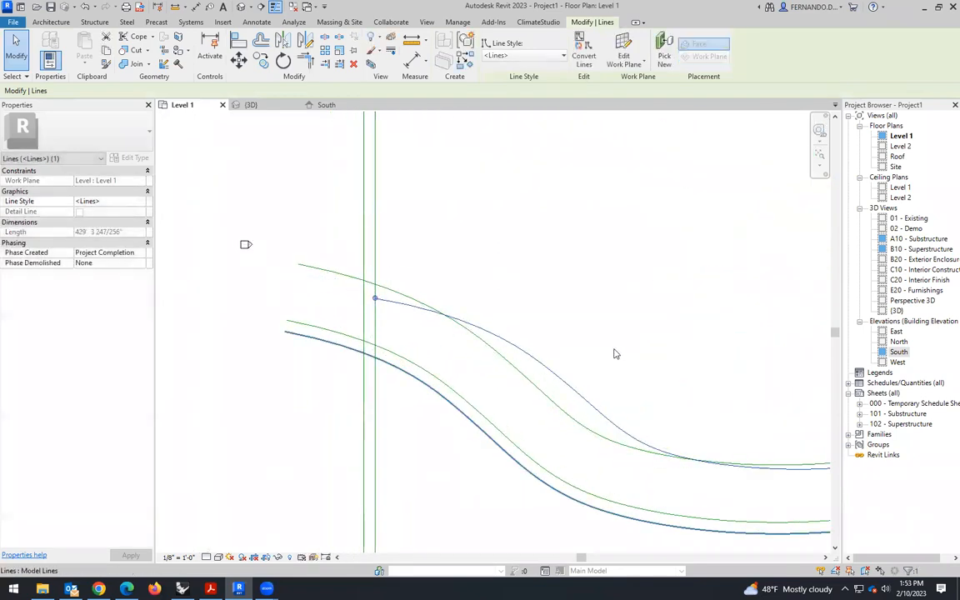
pyautogui.press('Escape')
# - Convert the outermost line of the curved path's lower edge from a model line to a detail line
pyautogui.scroll(-5, 470, 333)
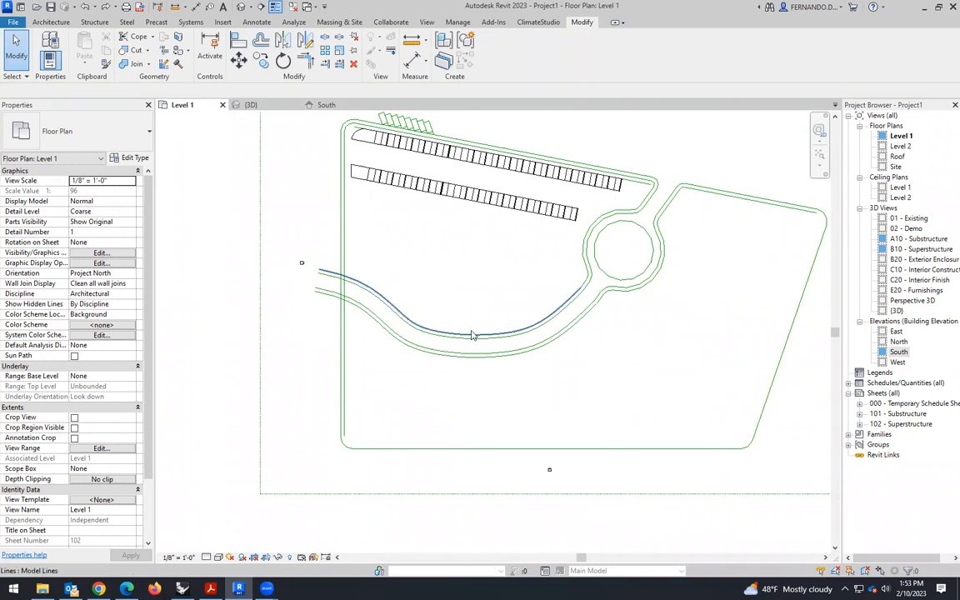
pyautogui.scroll(1, 475, 333)
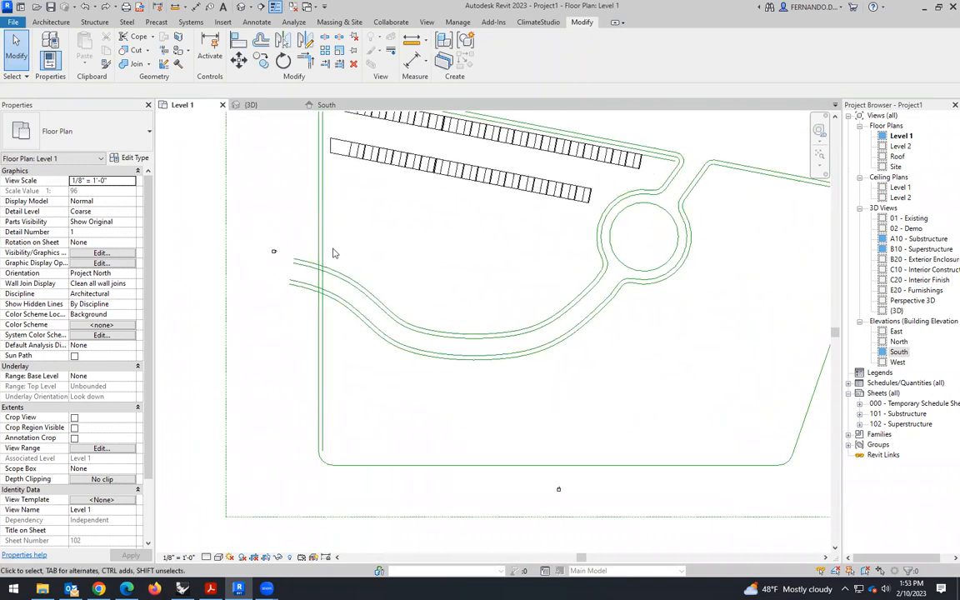
pyautogui.scroll(4, 334, 256)
pyautogui.scroll(-3, 396, 408)
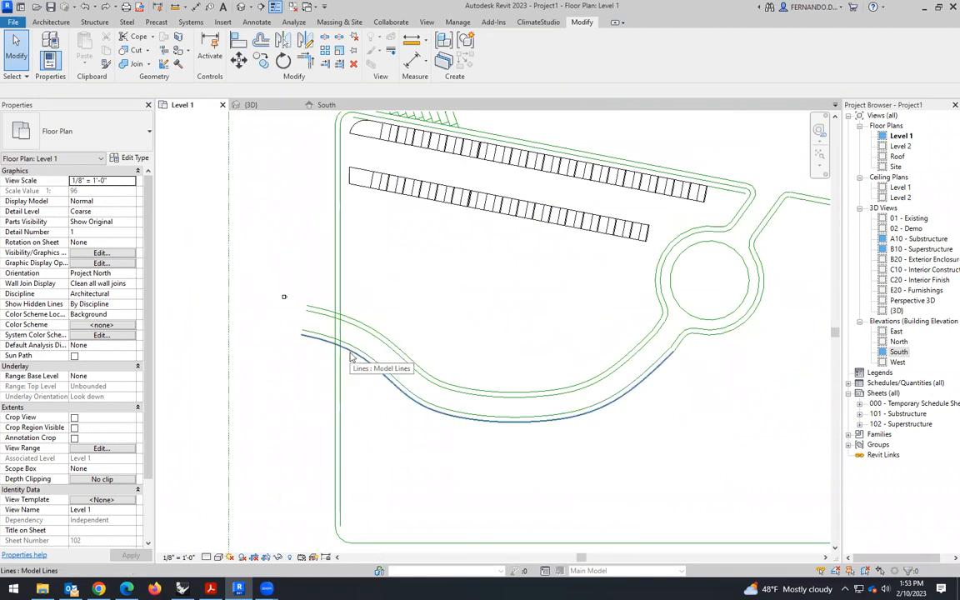
pyautogui.click(350, 354)
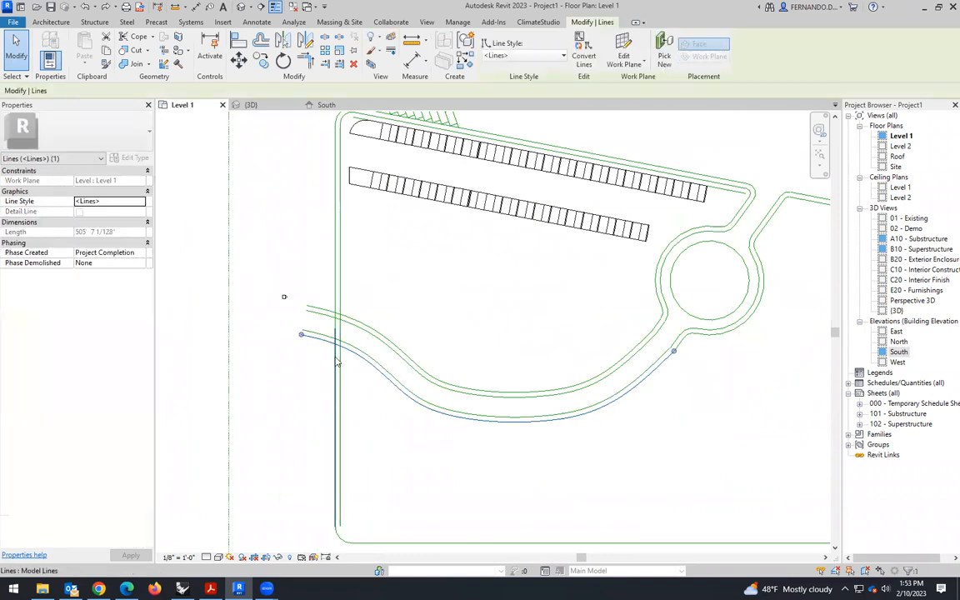
pyautogui.scroll(1, 350, 358)
pyautogui.press('Escape')
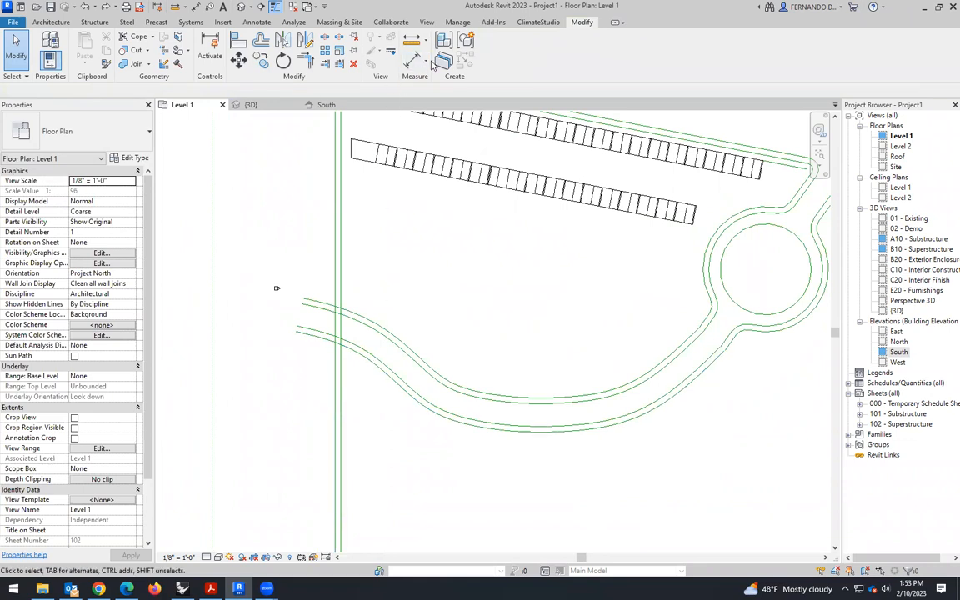
pyautogui.click(379, 367)
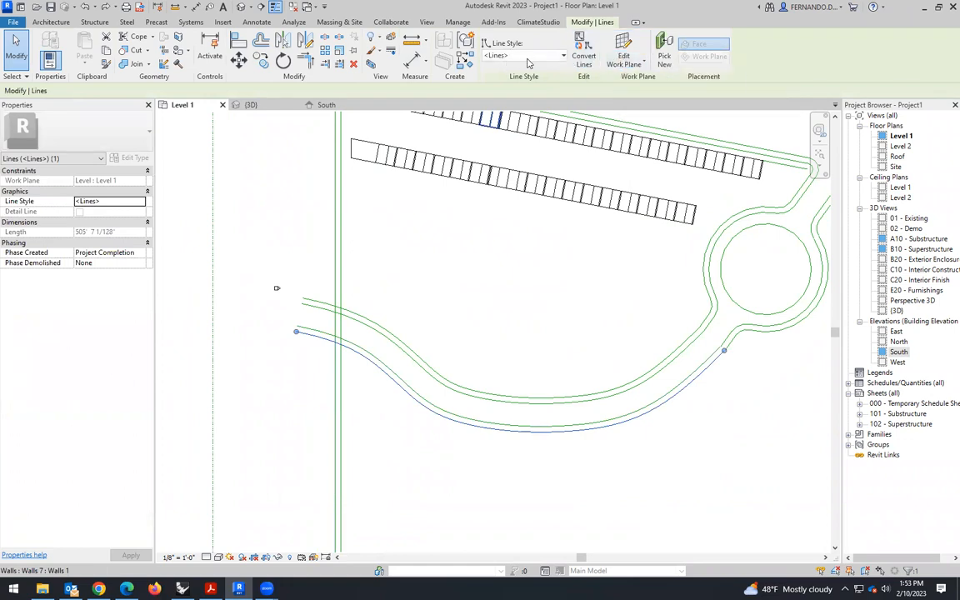
pyautogui.click(564, 56)
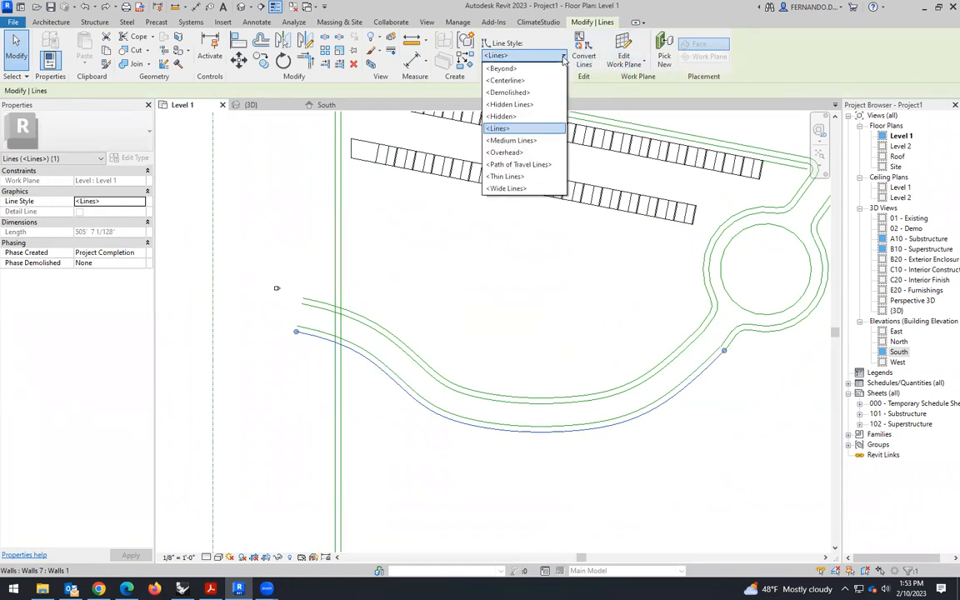
pyautogui.click(563, 57)
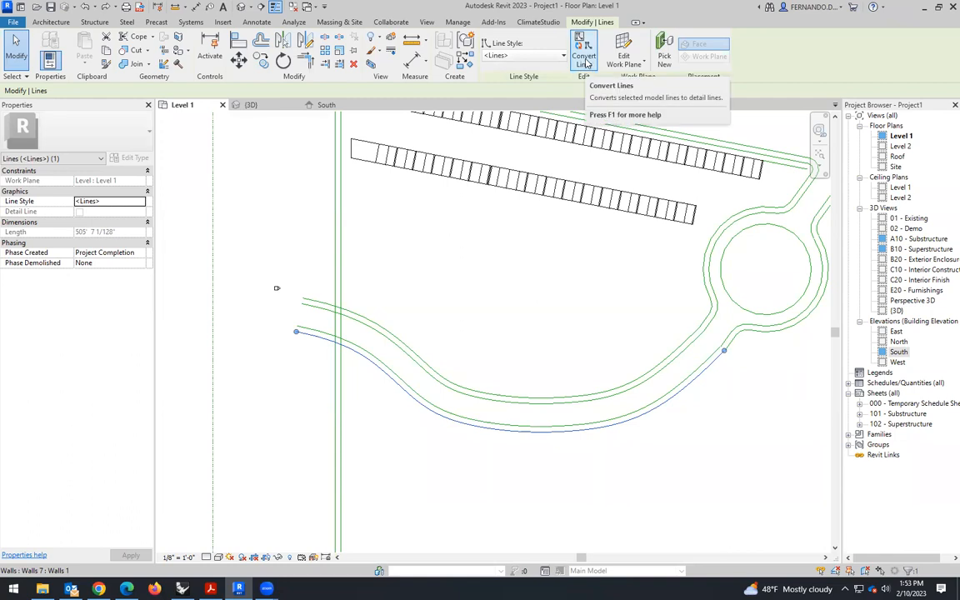
pyautogui.click(585, 61)
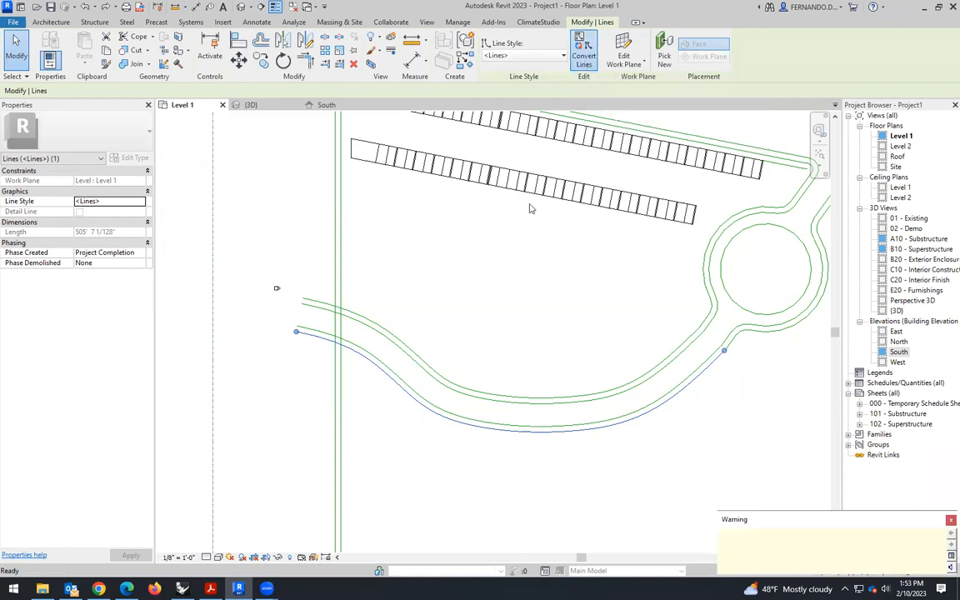
# - Try to split the converted outermost path line with Split Element
pyautogui.click(360, 363)
pyautogui.click(363, 365)
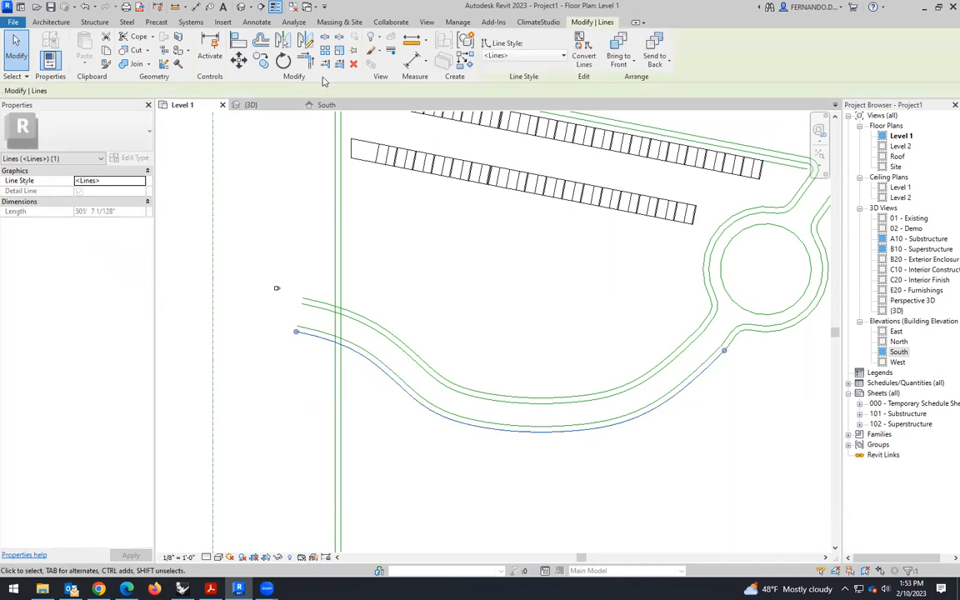
pyautogui.click(326, 38)
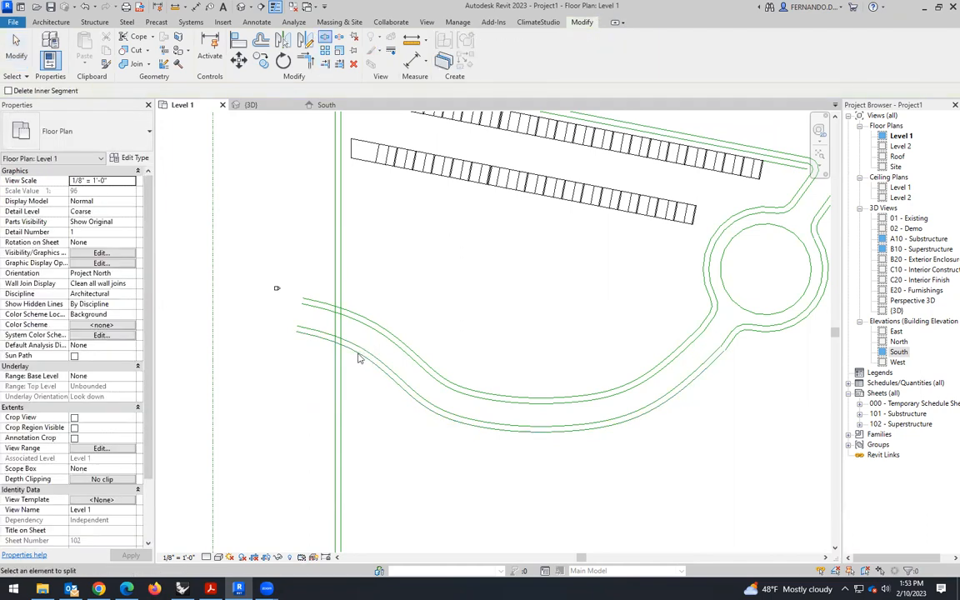
pyautogui.press('Escape')
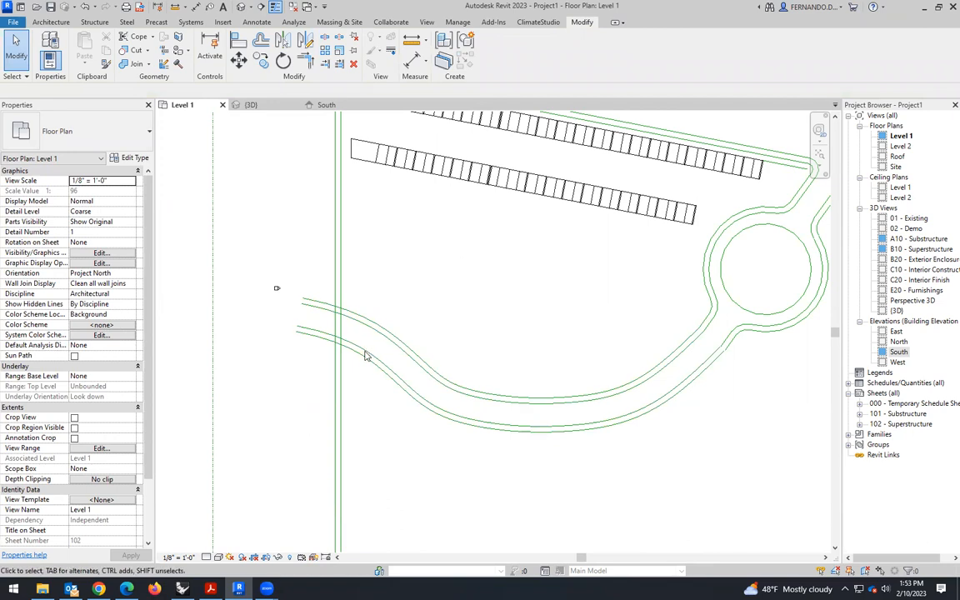
pyautogui.click(390, 357)
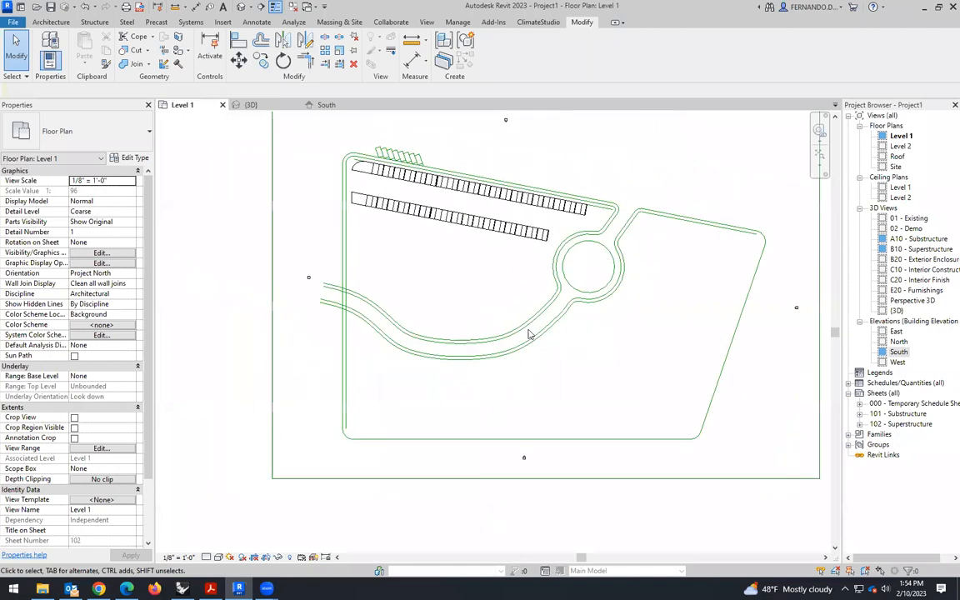
# - Delete the two curved lines forming the path's lower edge between the left boundary and the roundabout
pyautogui.scroll(3, 532, 382)
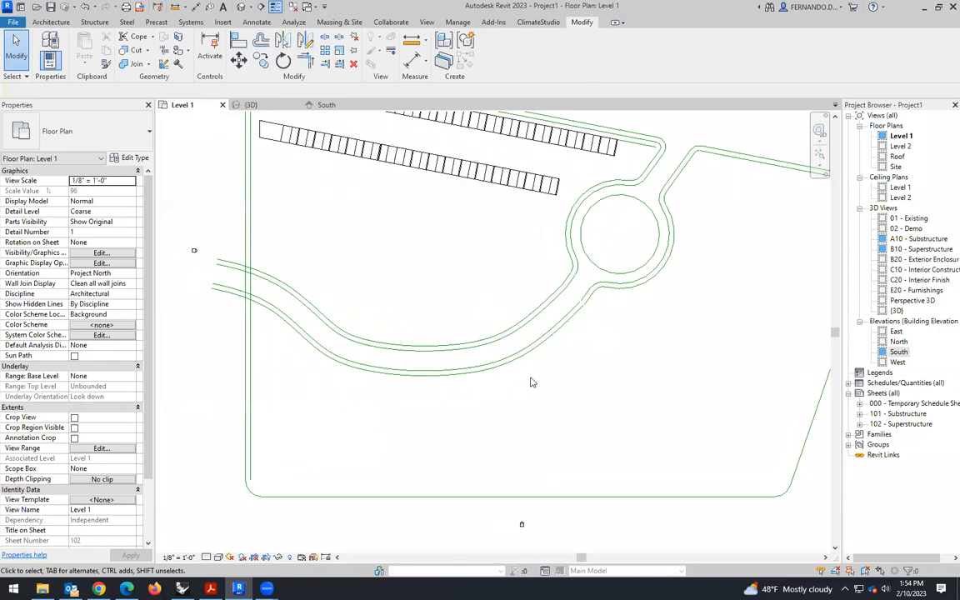
pyautogui.click(483, 374)
pyautogui.press('Delete')
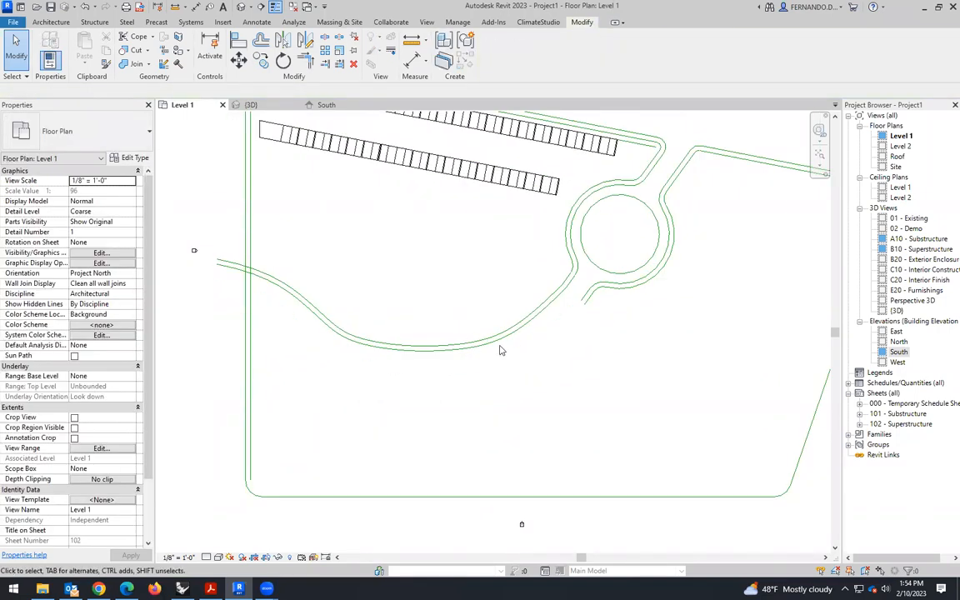
# - Delete the remaining pair of curved path lines between the left boundary and the roundabout's lower exit
pyautogui.click(503, 344)
pyautogui.press('Delete')
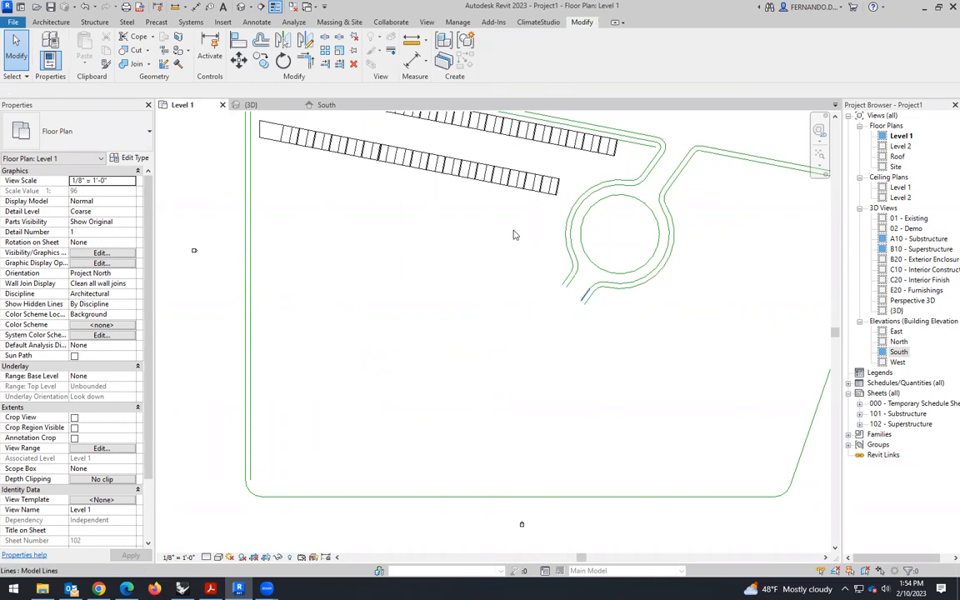
# - Draw a Tangent End Arc model line from the outer line end of the roundabout's lower exit, curving down toward the left boundary
pyautogui.click(56, 22)
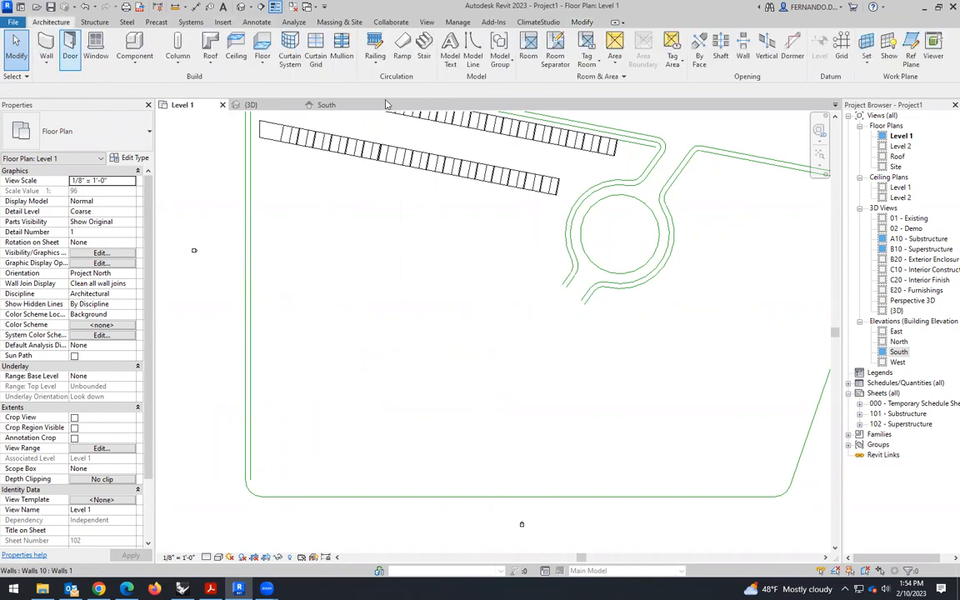
pyautogui.click(426, 46)
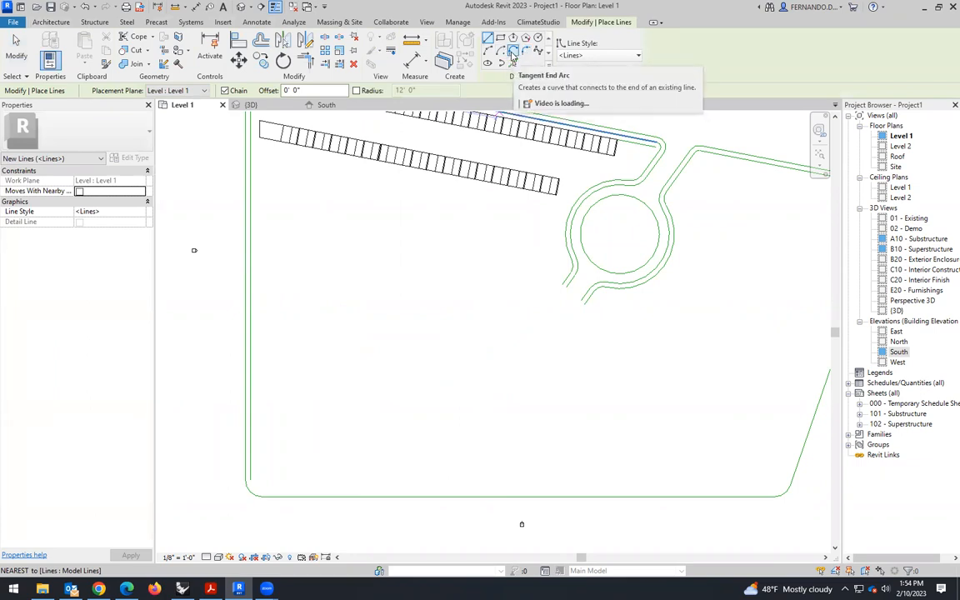
pyautogui.click(514, 51)
pyautogui.scroll(2, 600, 315)
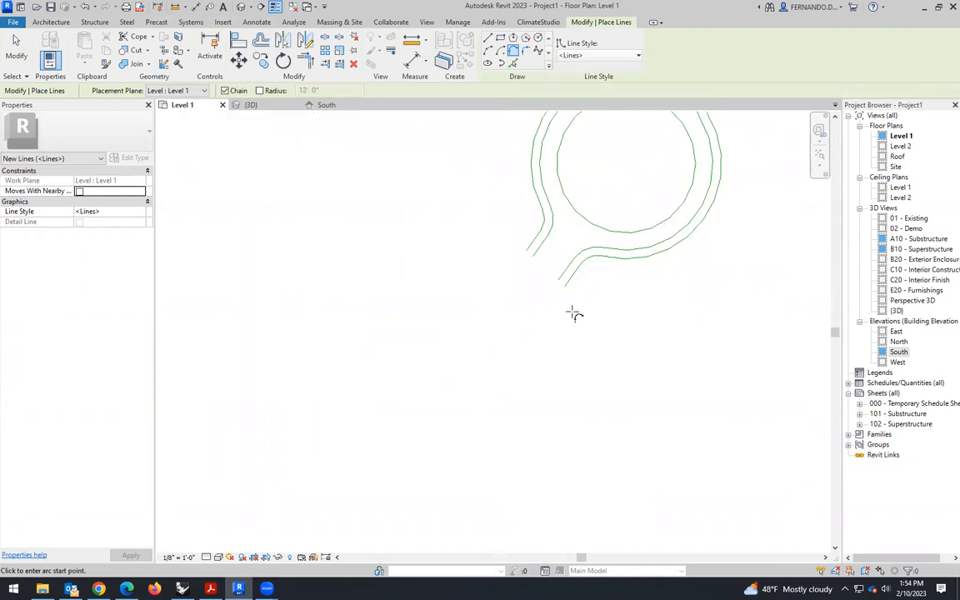
pyautogui.click(565, 288)
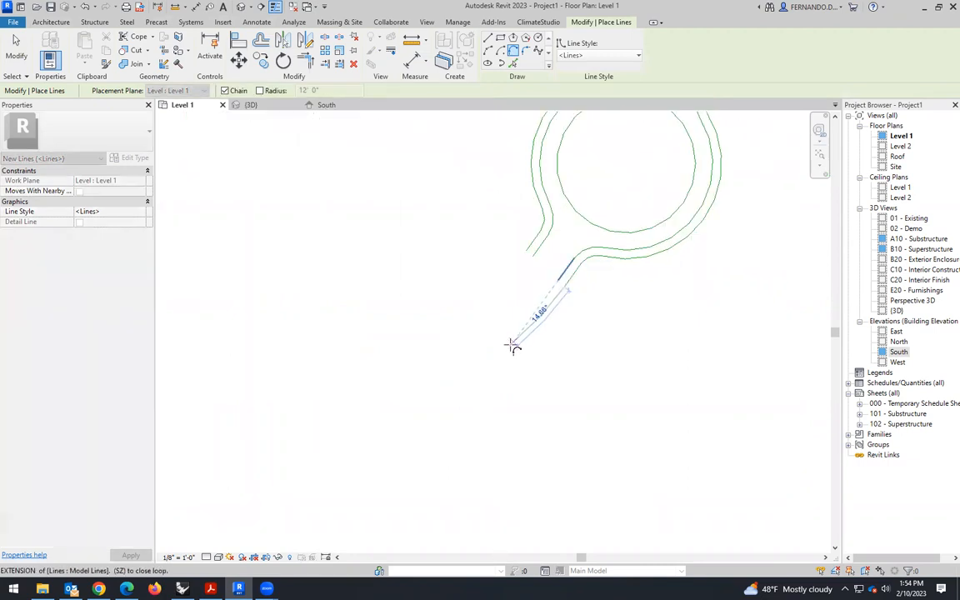
pyautogui.click(436, 377)
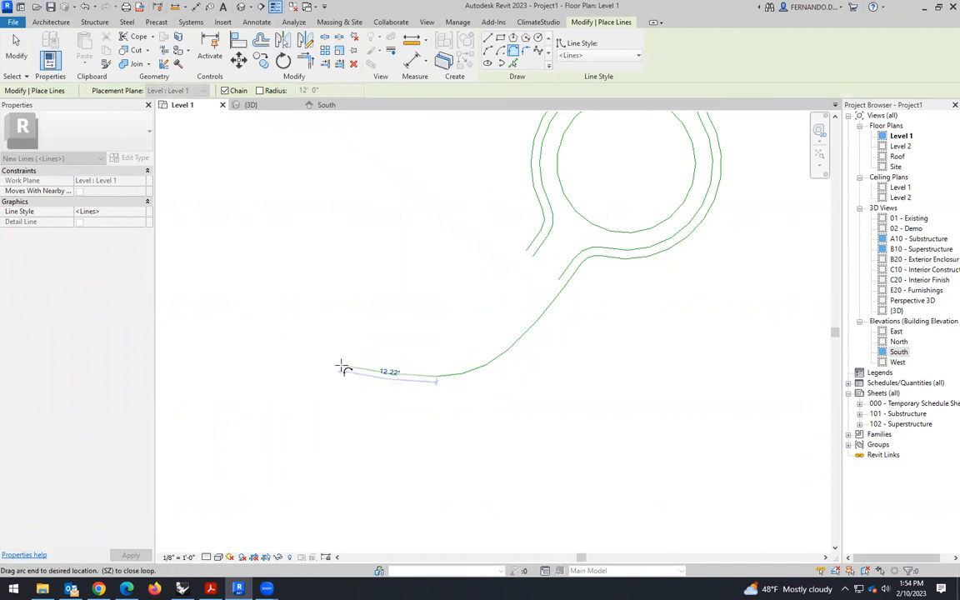
# - Continue the chained tangent arcs westward in a smooth S-curve, ending just beyond both left boundary lines
pyautogui.scroll(-4, 634, 388)
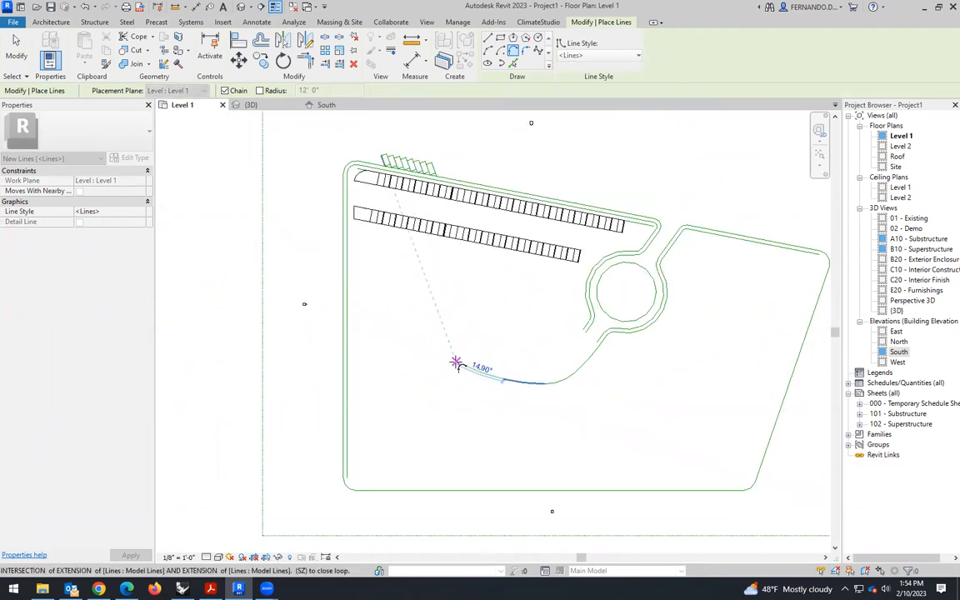
pyautogui.click(434, 345)
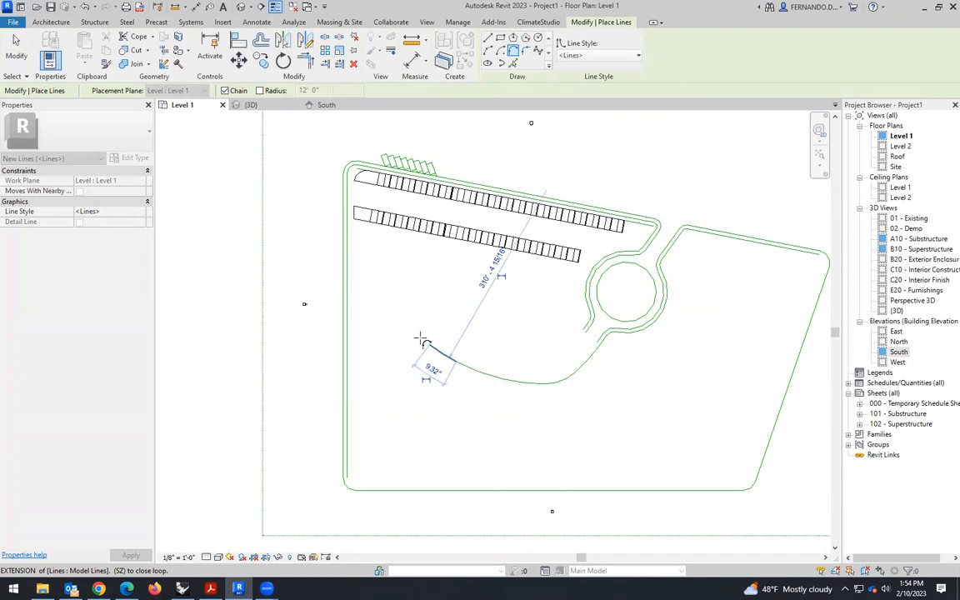
pyautogui.click(397, 334)
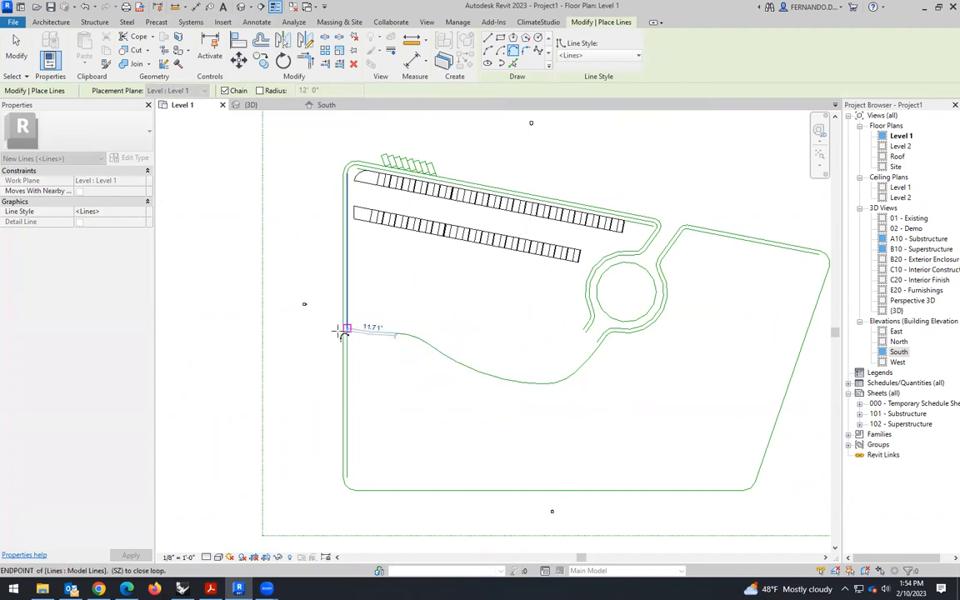
pyautogui.scroll(5, 342, 331)
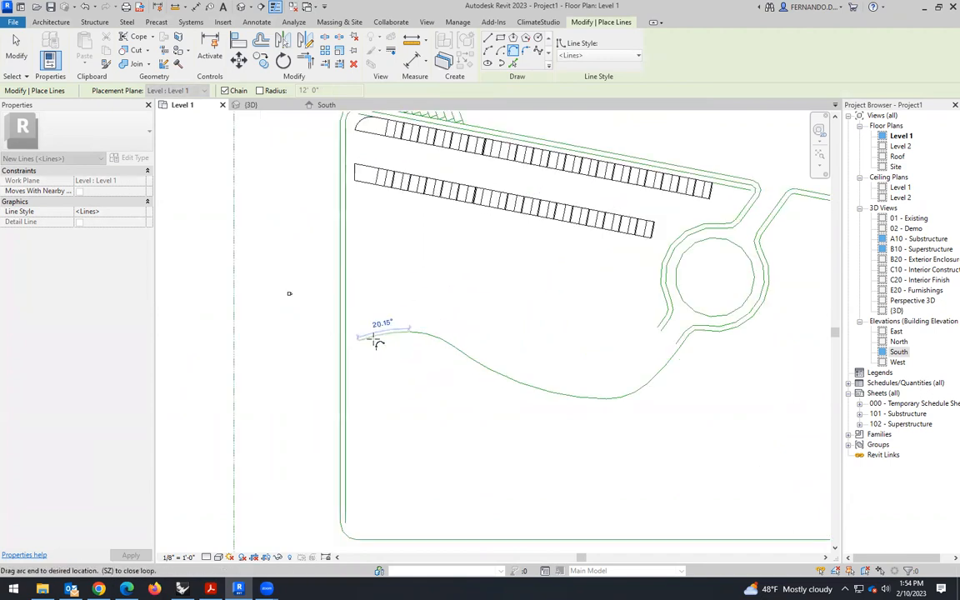
pyautogui.click(276, 341)
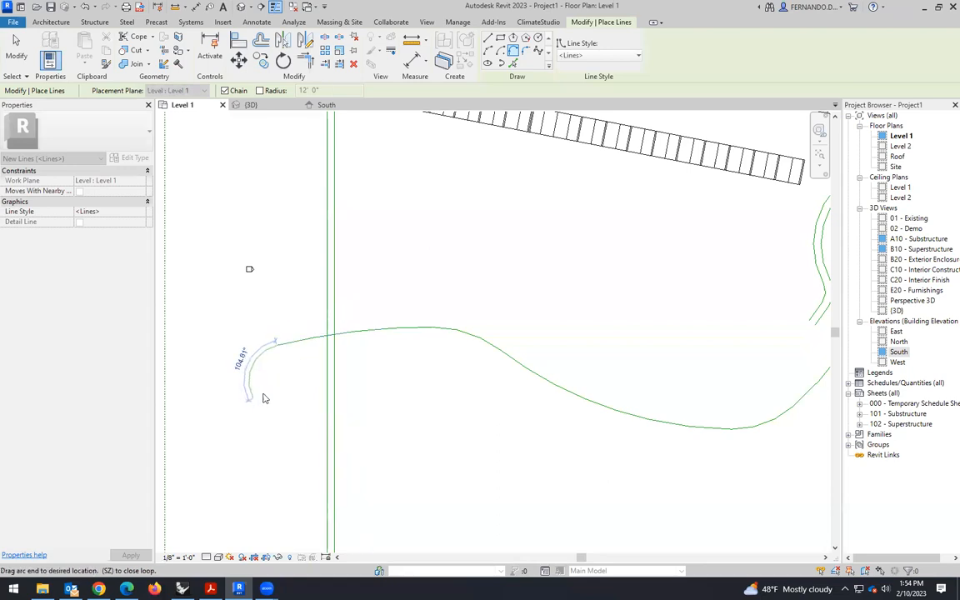
pyautogui.press('Escape')
pyautogui.press('Escape')
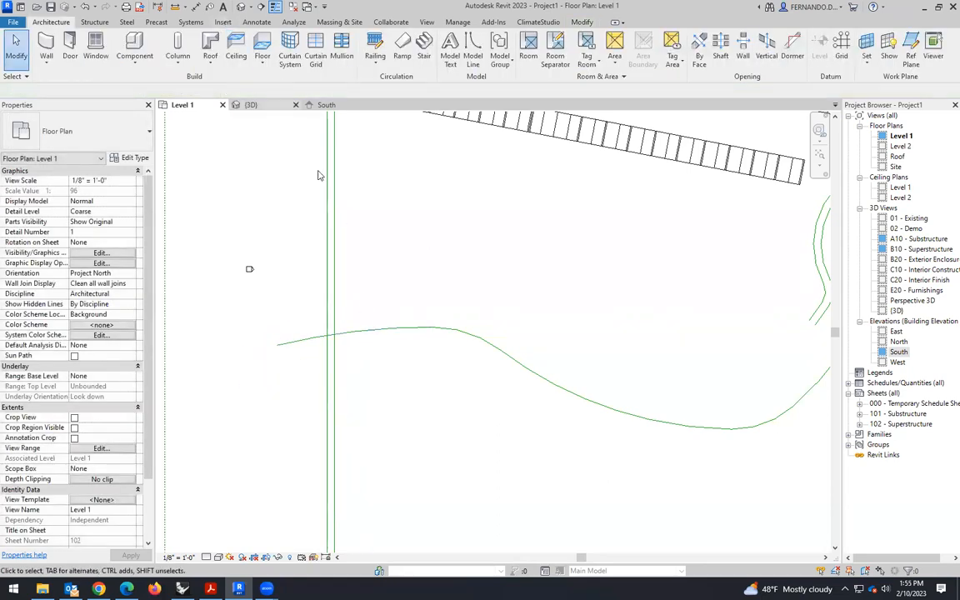
pyautogui.scroll(-3, 348, 334)
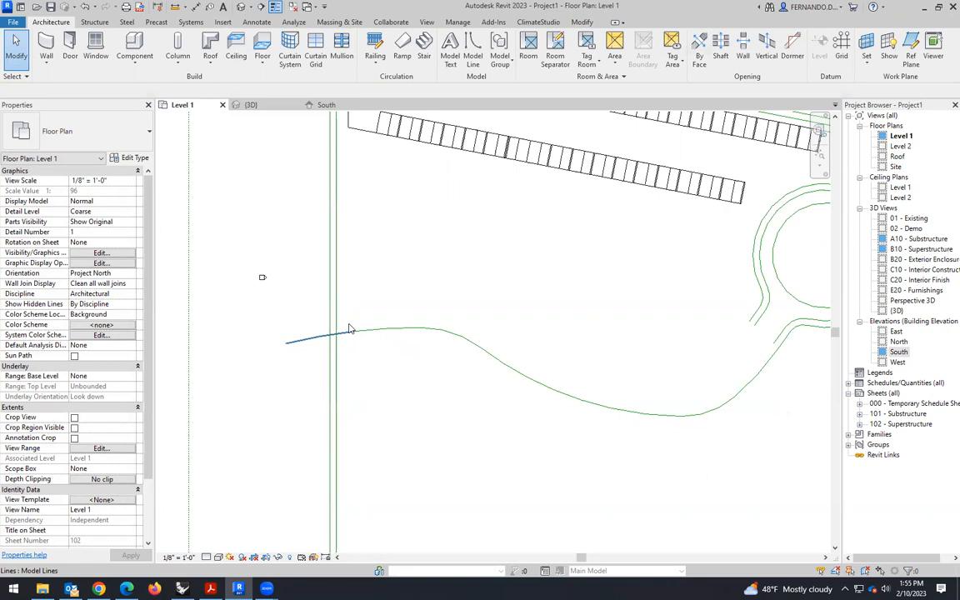
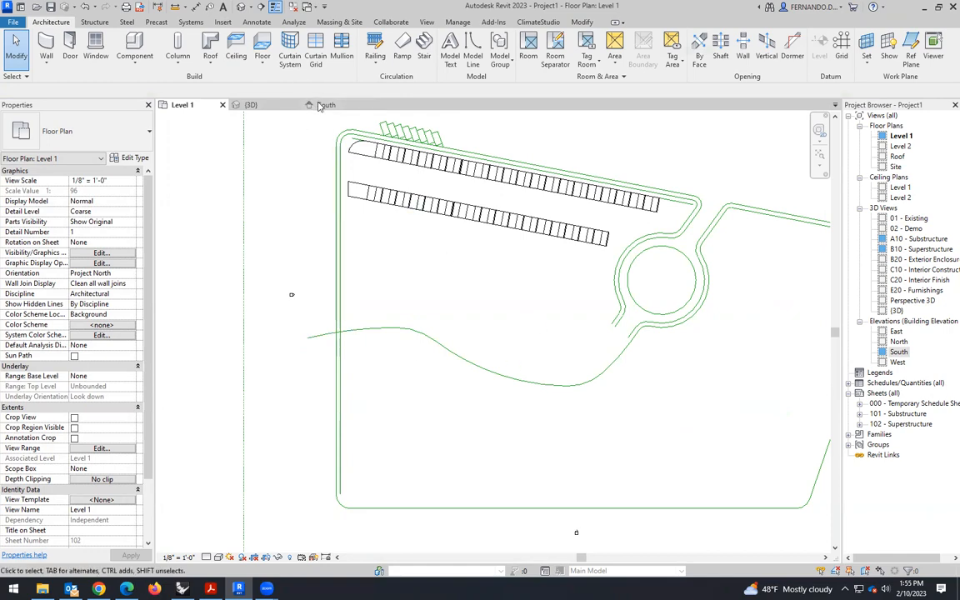
# - Add a Fillet Arc model line with a 20' radius between the path curve and the outer left boundary line
pyautogui.click(471, 50)
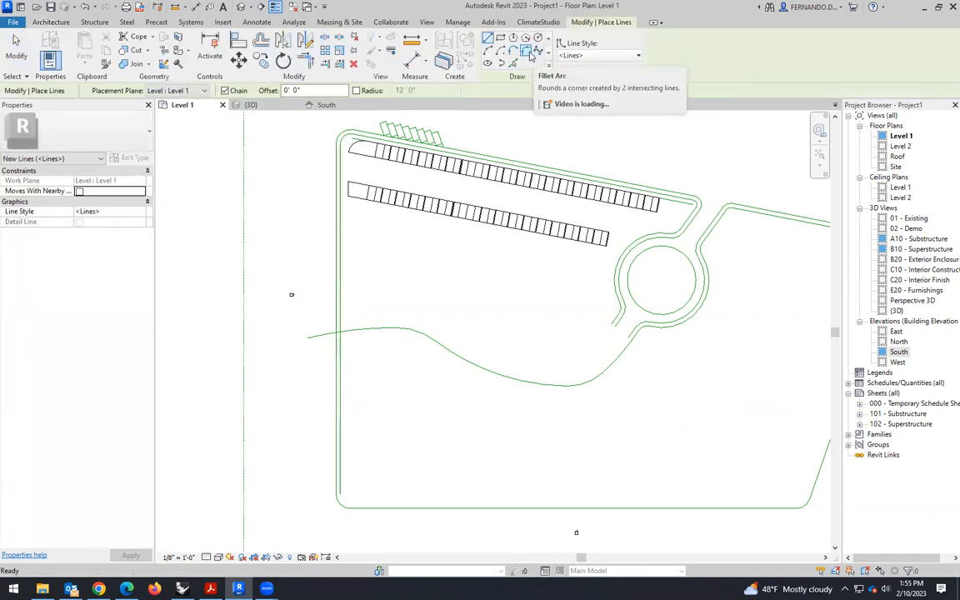
pyautogui.click(526, 50)
pyautogui.scroll(4, 355, 345)
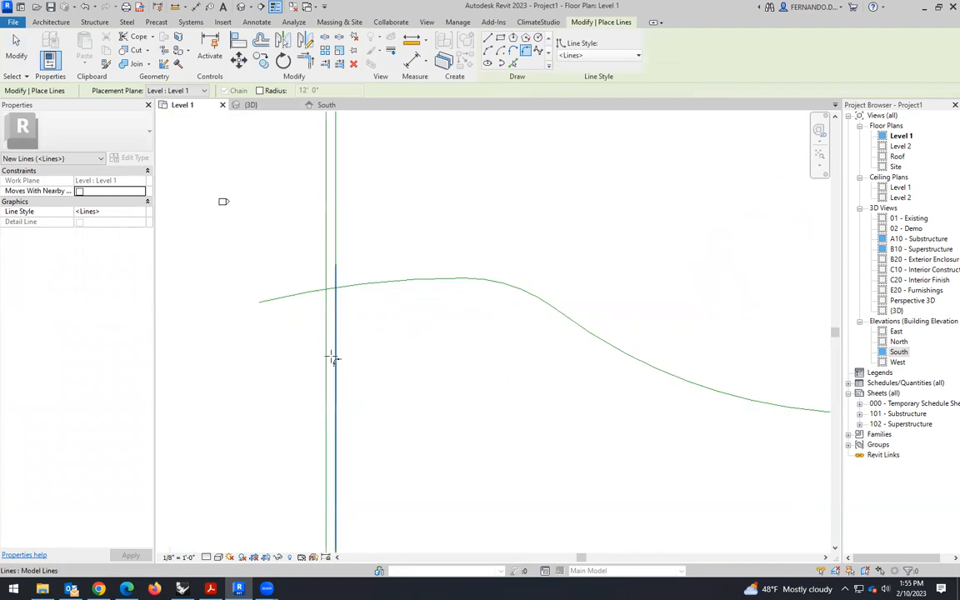
pyautogui.click(357, 285)
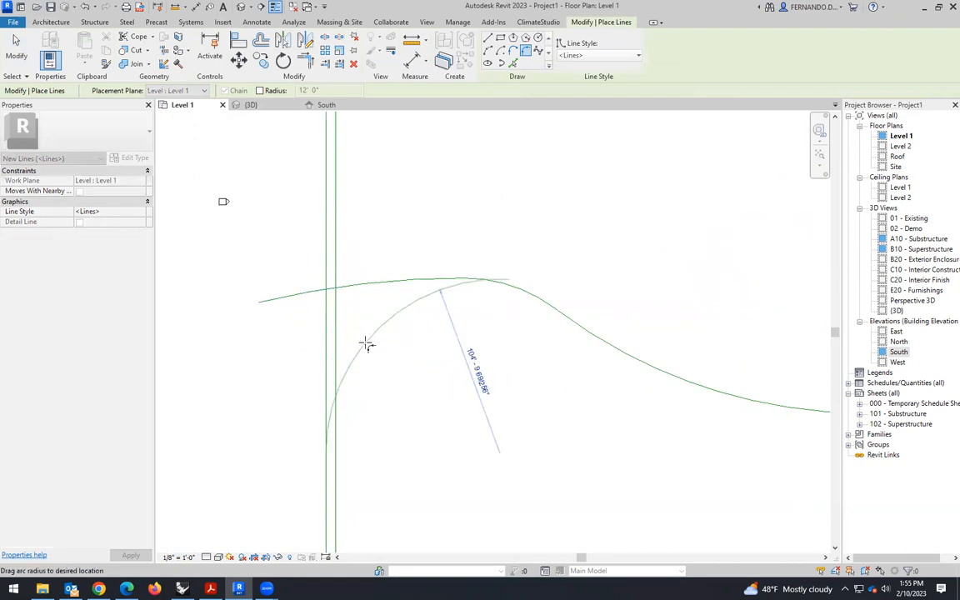
pyautogui.scroll(2, 353, 300)
pyautogui.scroll(1, 344, 289)
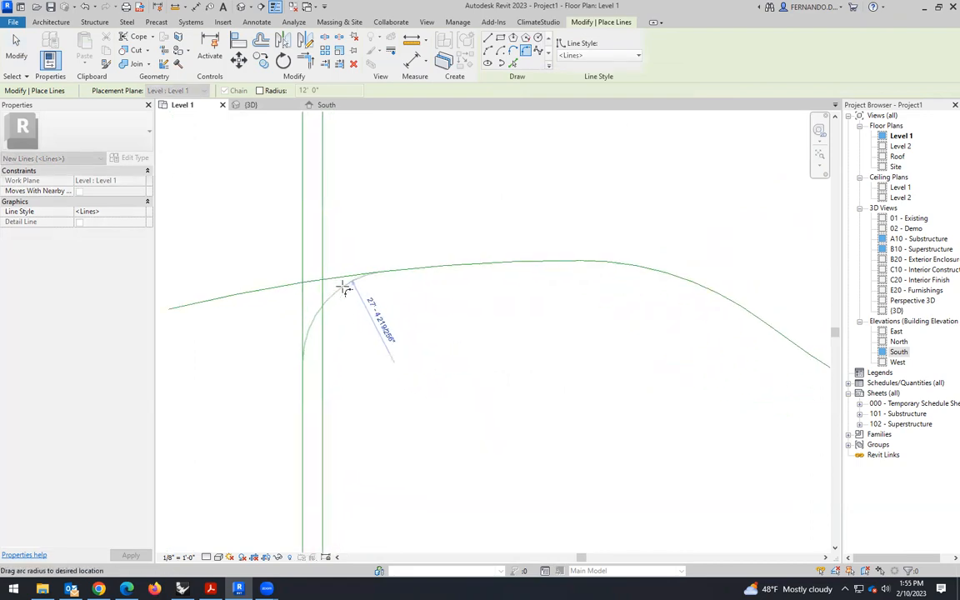
pyautogui.click(342, 286)
pyautogui.click(357, 337)
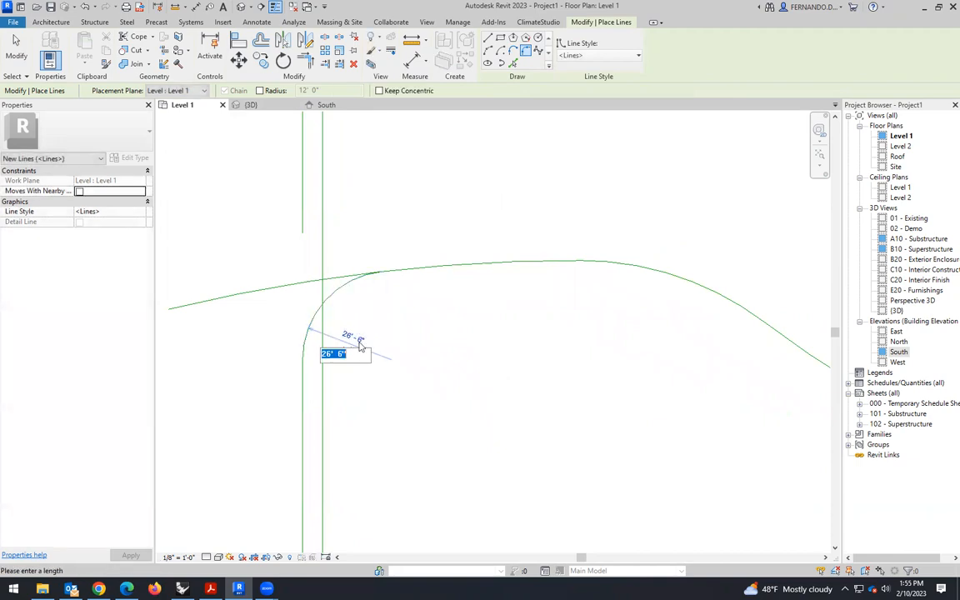
pyautogui.write('20')
pyautogui.press('Return')
pyautogui.scroll(-2, 362, 330)
pyautogui.press('Escape')
pyautogui.press('Escape')
# - Delete the leftover path piece crossing the left boundary and stretch the remaining path curve's end to meet the fillet arc
pyautogui.scroll(1, 309, 378)
pyautogui.click(375, 284)
pyautogui.press('Delete')
pyautogui.scroll(3, 388, 290)
pyautogui.click(379, 266)
pyautogui.moveTo(379, 265); pyautogui.dragTo(358, 268)
pyautogui.click(361, 346)
# - Offset copies of all the path's curved segments 6' 0" to their upper side, from the roundabout exit to the left boundary
pyautogui.scroll(-2, 360, 340)
pyautogui.scroll(-3, 379, 270)
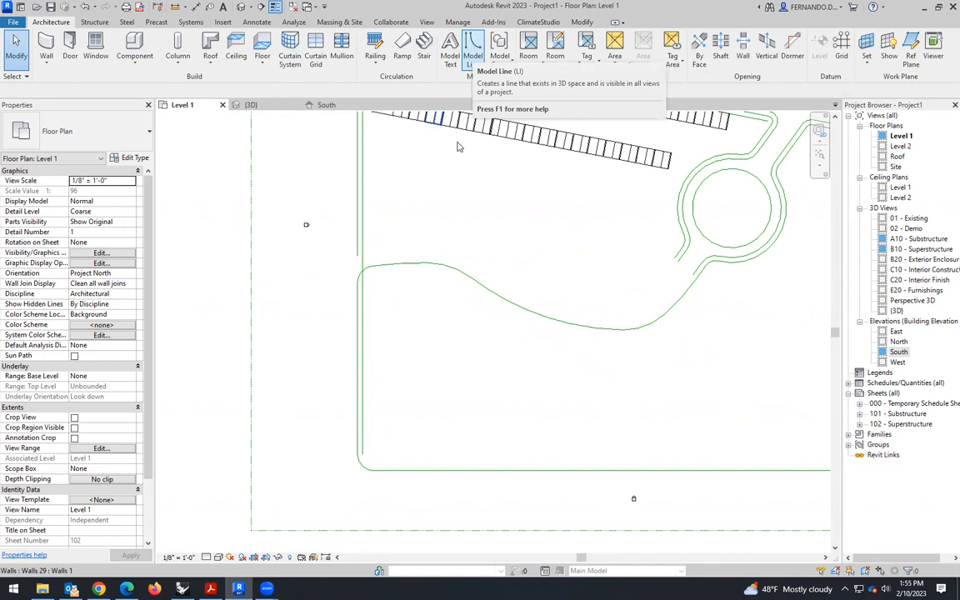
pyautogui.click(409, 268)
pyautogui.click(261, 39)
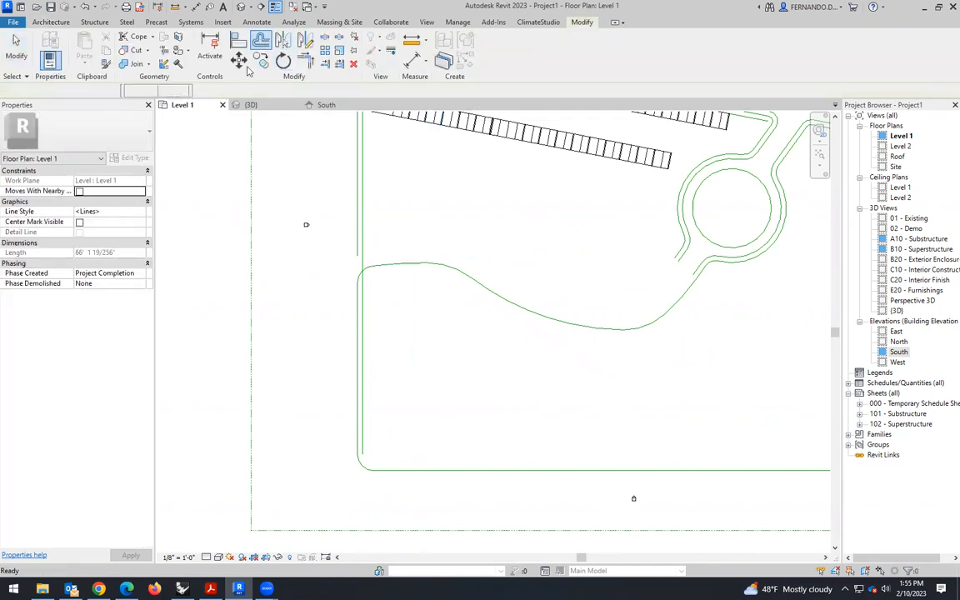
pyautogui.scroll(4, 634, 275)
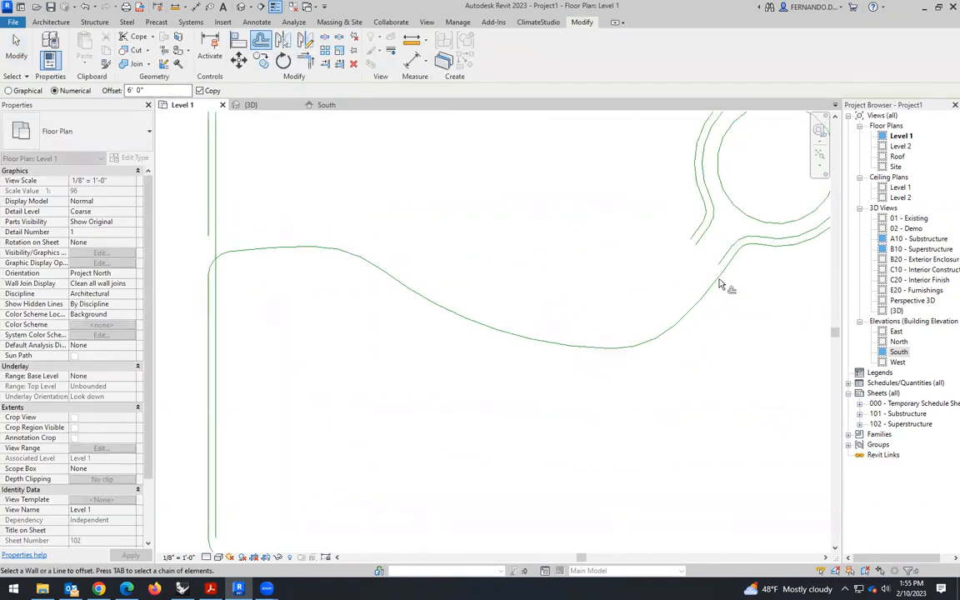
pyautogui.click(714, 278)
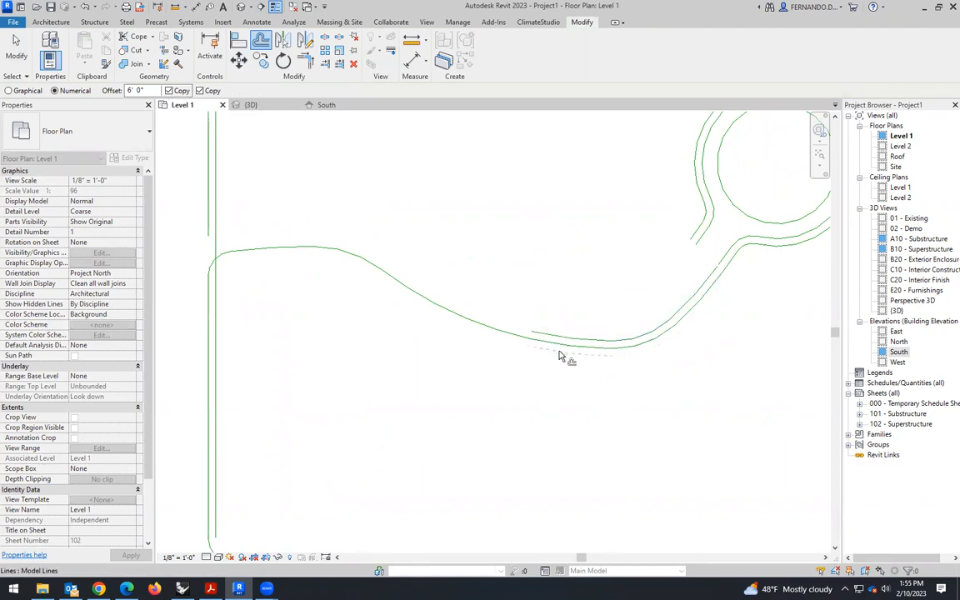
pyautogui.click(526, 342)
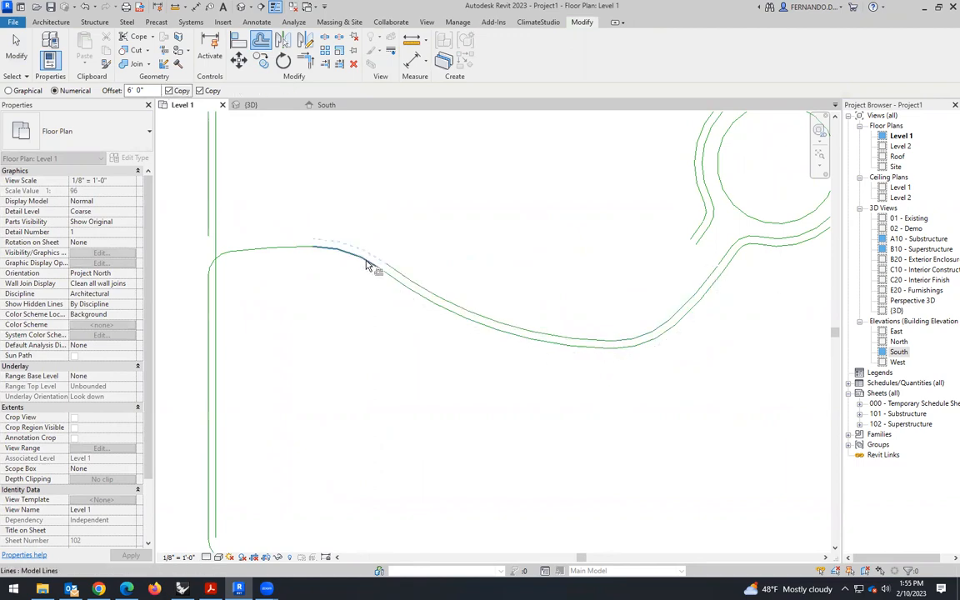
pyautogui.click(304, 251)
pyautogui.scroll(2, 204, 263)
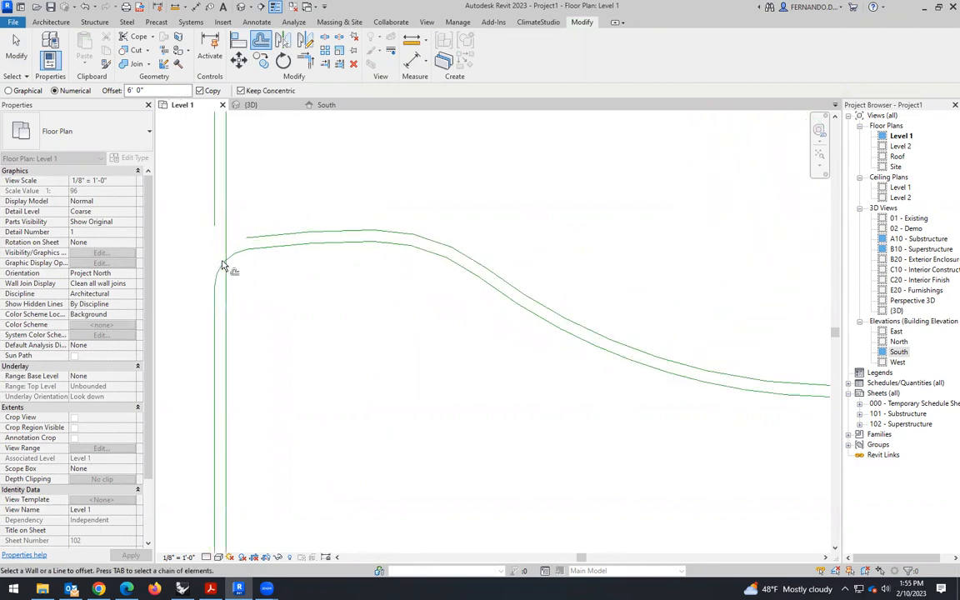
pyautogui.click(232, 267)
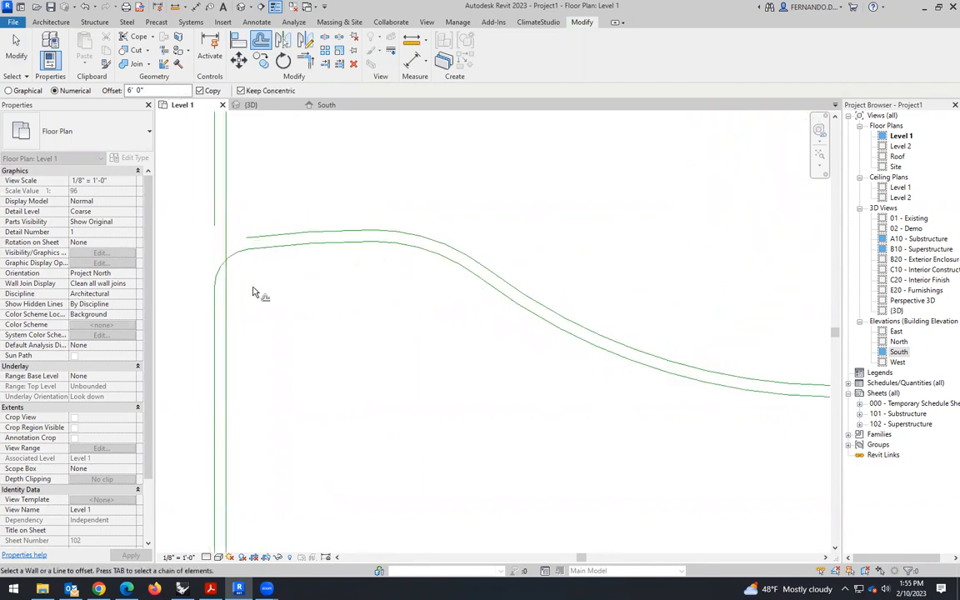
pyautogui.scroll(-3, 292, 275)
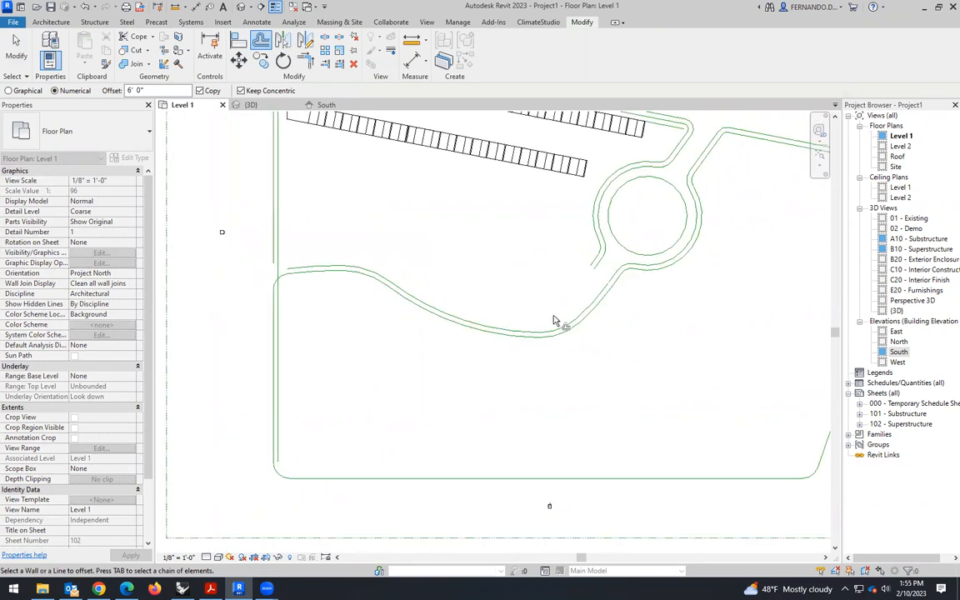
pyautogui.scroll(2, 314, 311)
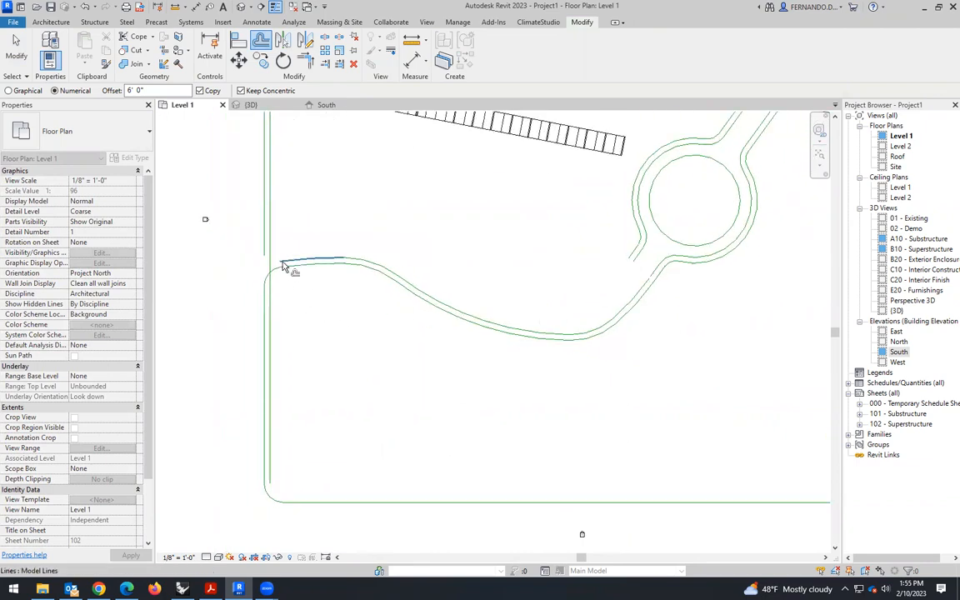
pyautogui.press('Escape')
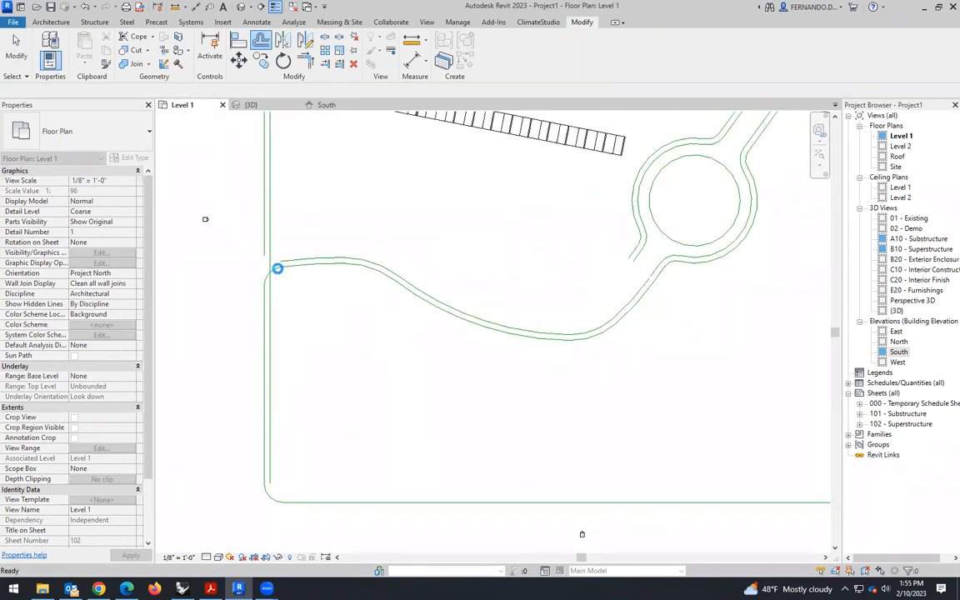
# - Delete the corner arc to the outer boundary line and fillet the path's lower line to the inner boundary line at 20' radius
pyautogui.click(275, 269)
pyautogui.press('Delete')
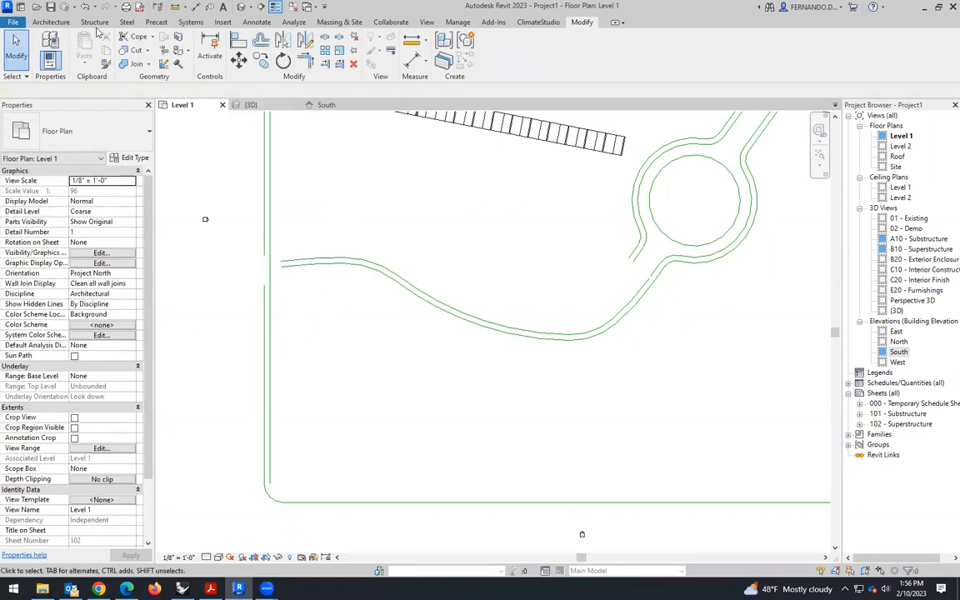
pyautogui.click(50, 23)
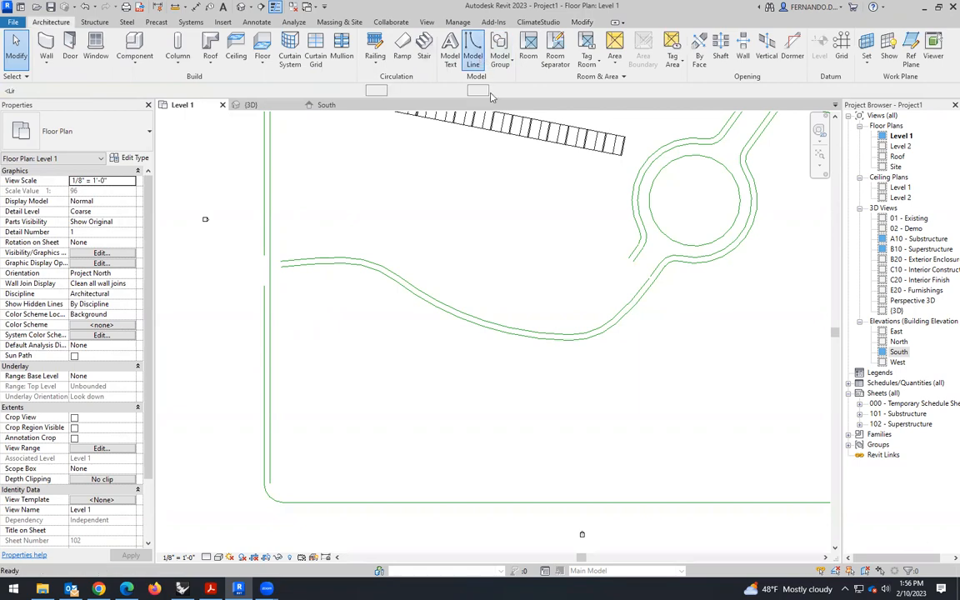
pyautogui.click(456, 50)
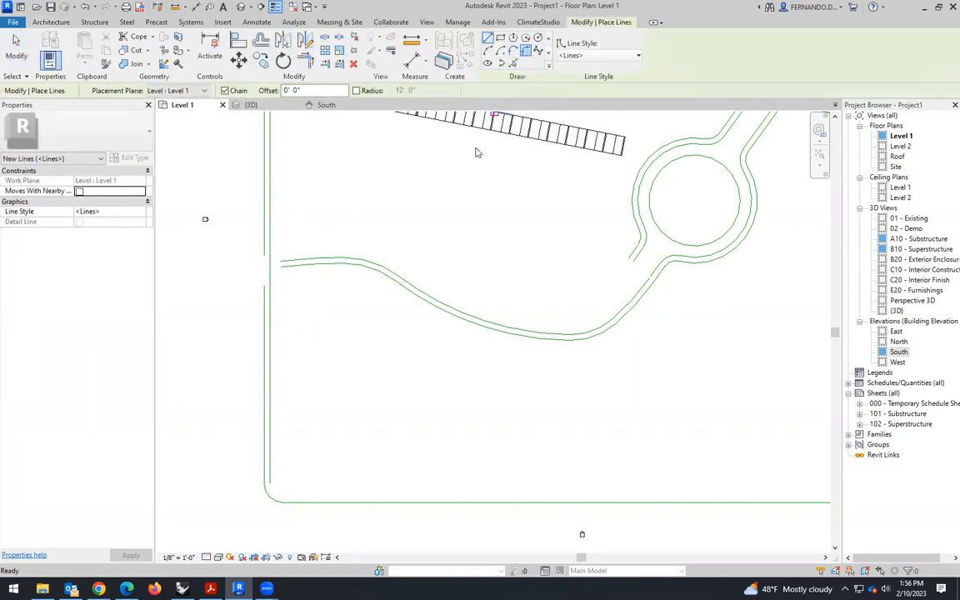
pyautogui.scroll(5, 285, 285)
pyautogui.click(301, 277)
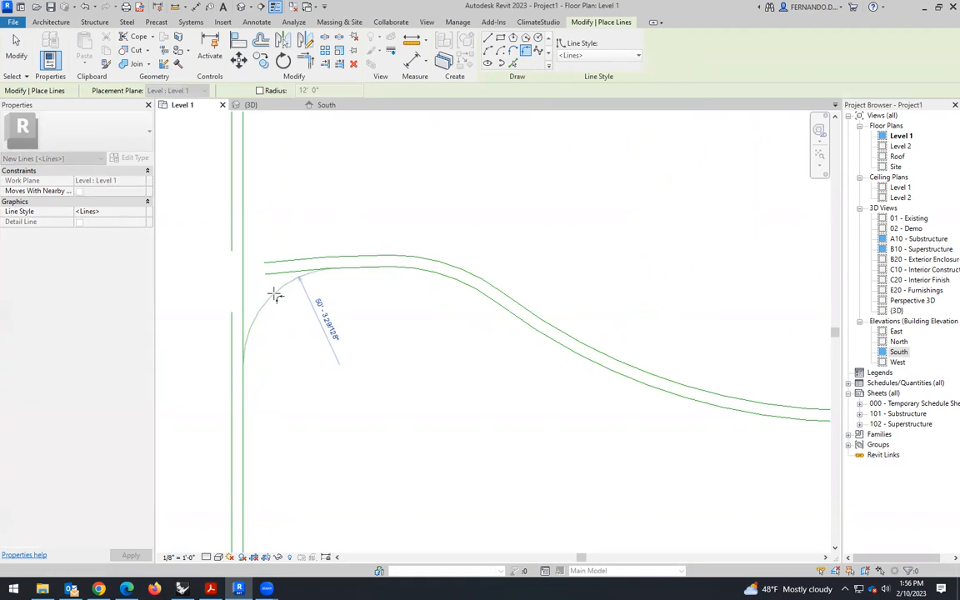
pyautogui.click(295, 294)
pyautogui.click(315, 361)
pyautogui.write('20')
pyautogui.press('Return')
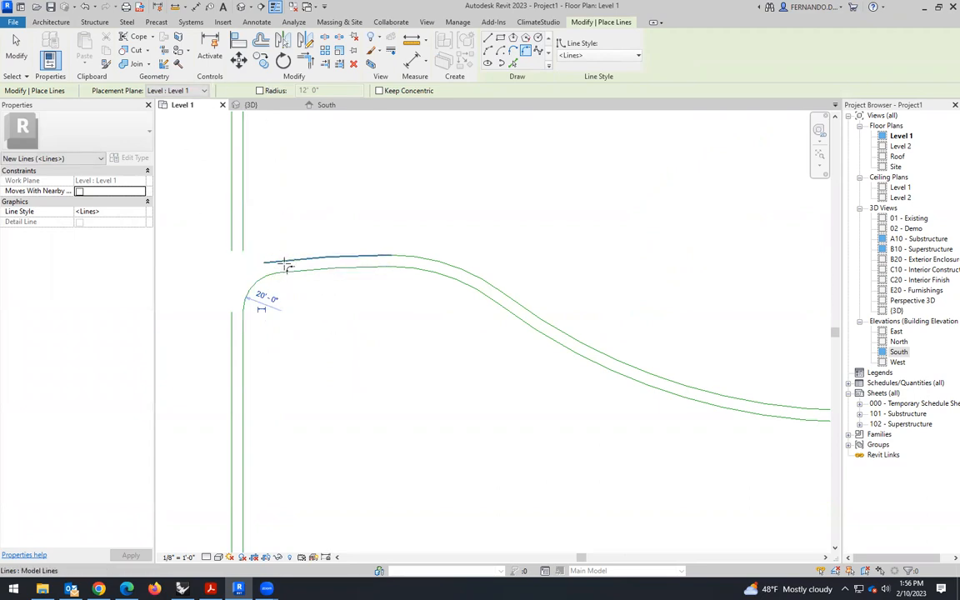
# - Fillet the path's upper line to the outer left boundary line with a 26' radius, unjoining the conflicting elements
pyautogui.click(231, 347)
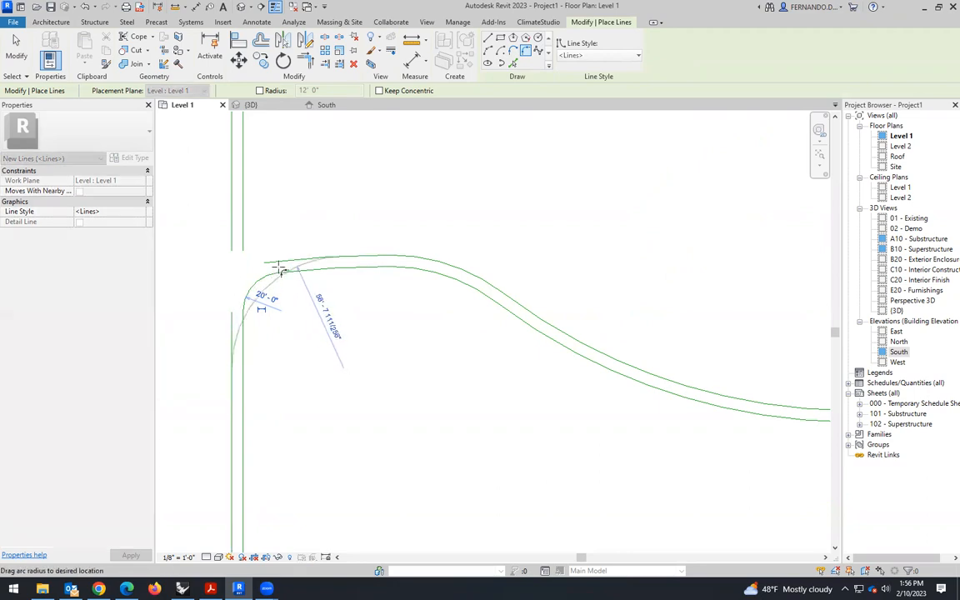
pyautogui.click(329, 324)
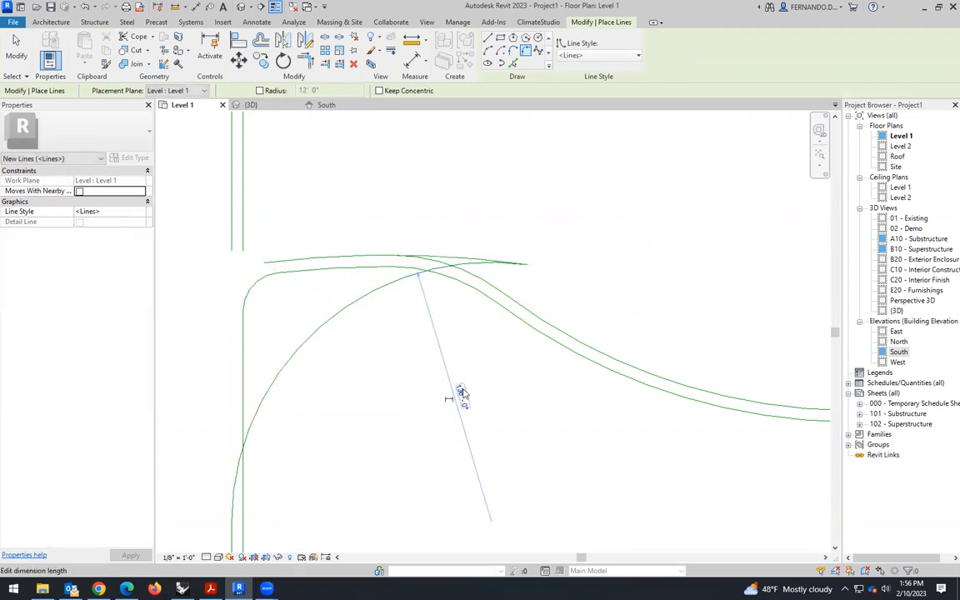
pyautogui.click(461, 397)
pyautogui.write('26')
pyautogui.press('Return')
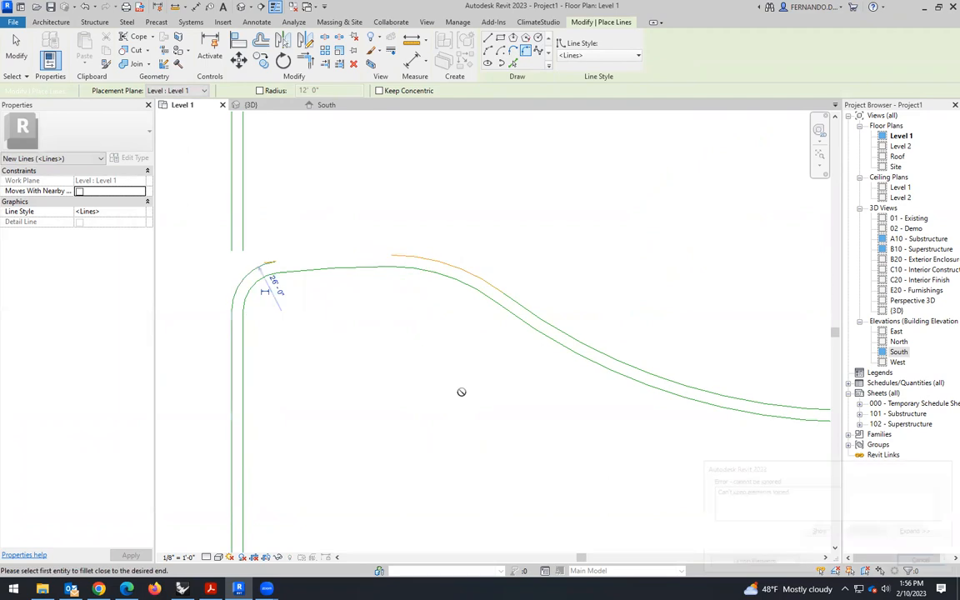
pyautogui.click(786, 566)
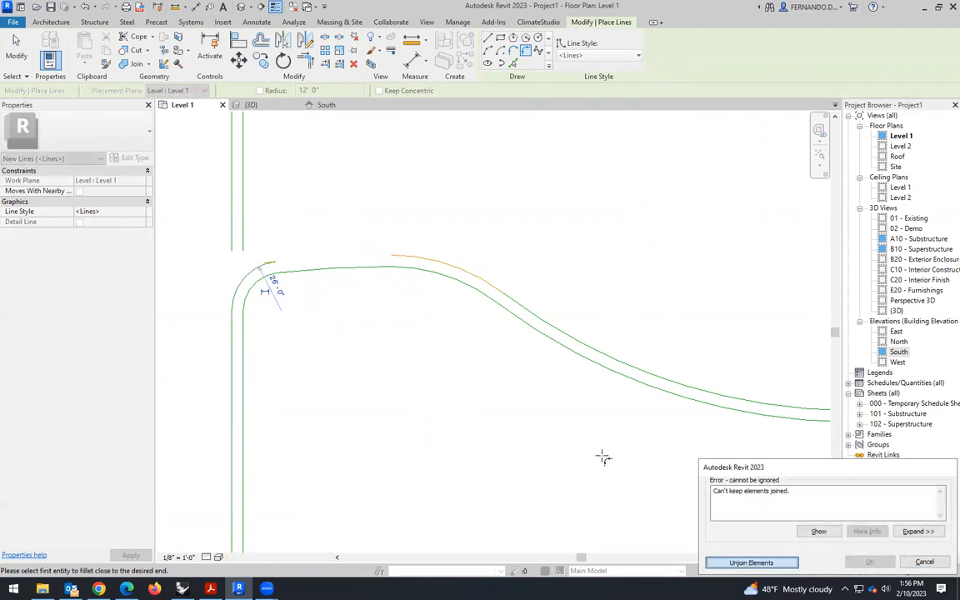
pyautogui.click(15, 50)
# - Delete the distorted curve at the end of the 26' fillet arc on the path's upper edge
pyautogui.scroll(3, 307, 277)
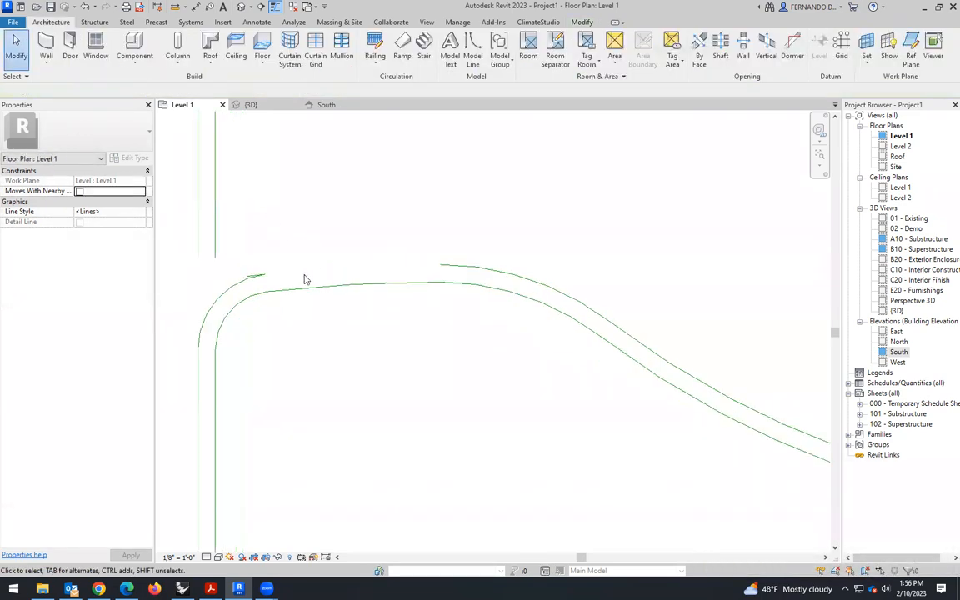
pyautogui.click(232, 283)
pyautogui.moveTo(322, 264); pyautogui.dragTo(399, 209)
pyautogui.scroll(-3, 431, 266)
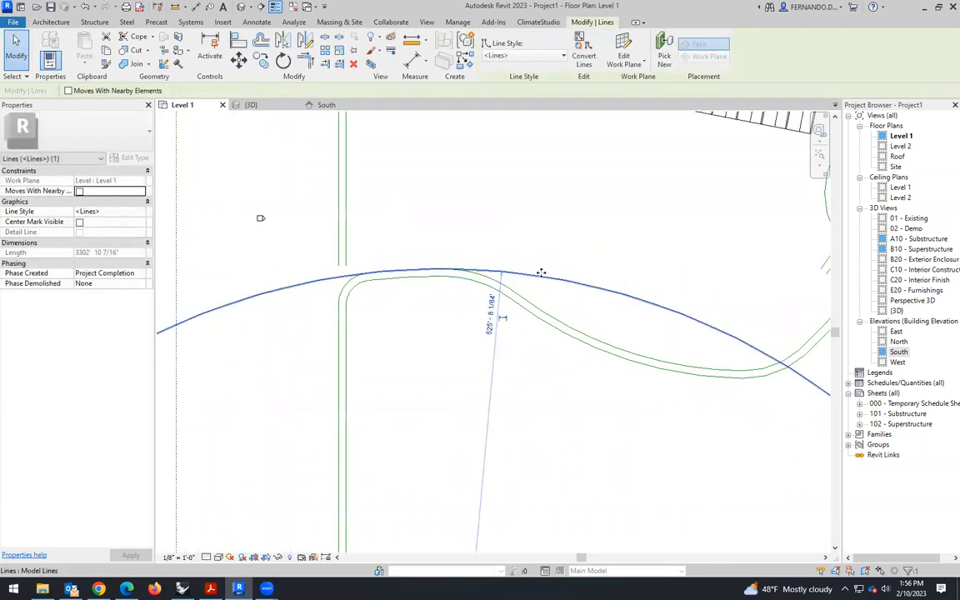
pyautogui.press('Delete')
# - Draw a straight model line from the 26' fillet arc's end to the start of the path's upper curve
pyautogui.scroll(2, 411, 253)
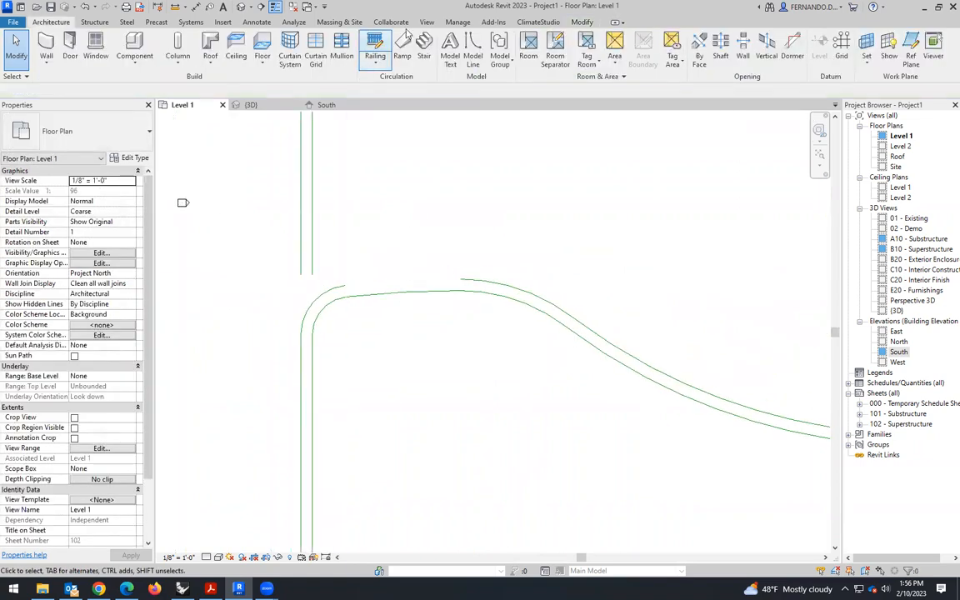
pyautogui.click(472, 50)
pyautogui.scroll(1, 349, 285)
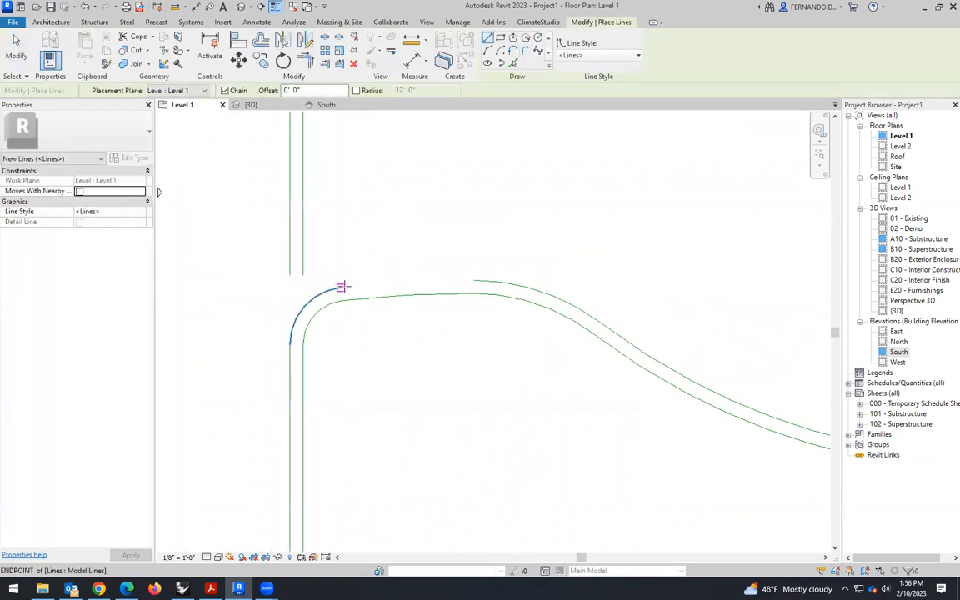
pyautogui.click(341, 286)
pyautogui.press('Escape')
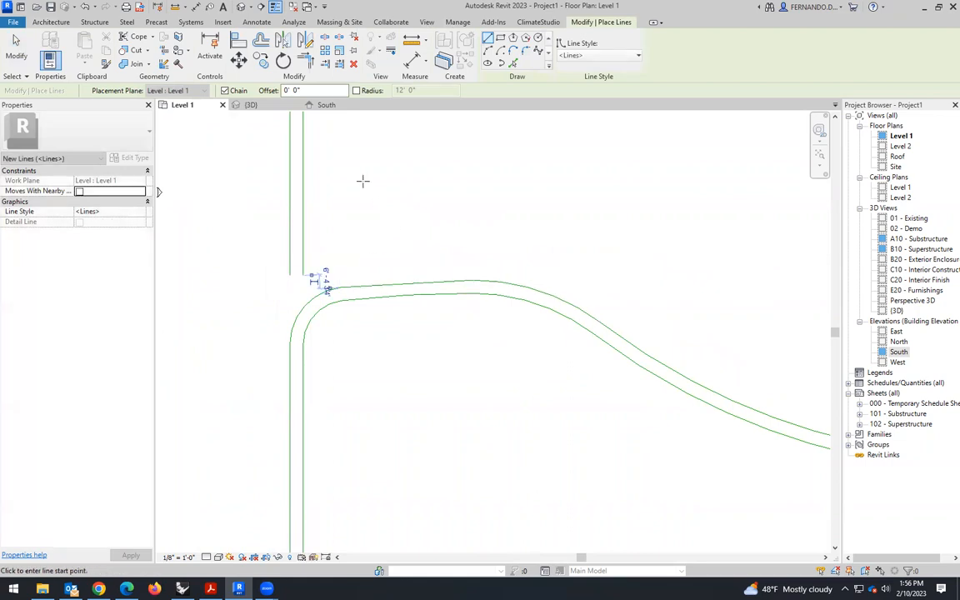
pyautogui.press('Escape')
# - Stretch the inner straight line of the roundabout's lower exit to meet the end of the path's upper curve
pyautogui.scroll(-1, 431, 265)
pyautogui.scroll(-5, 431, 265)
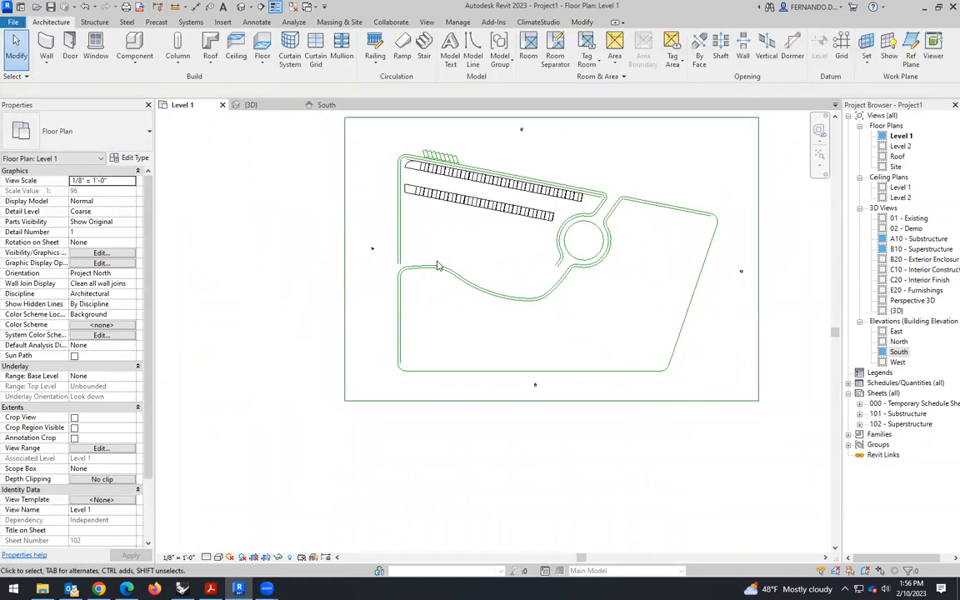
pyautogui.scroll(3, 479, 250)
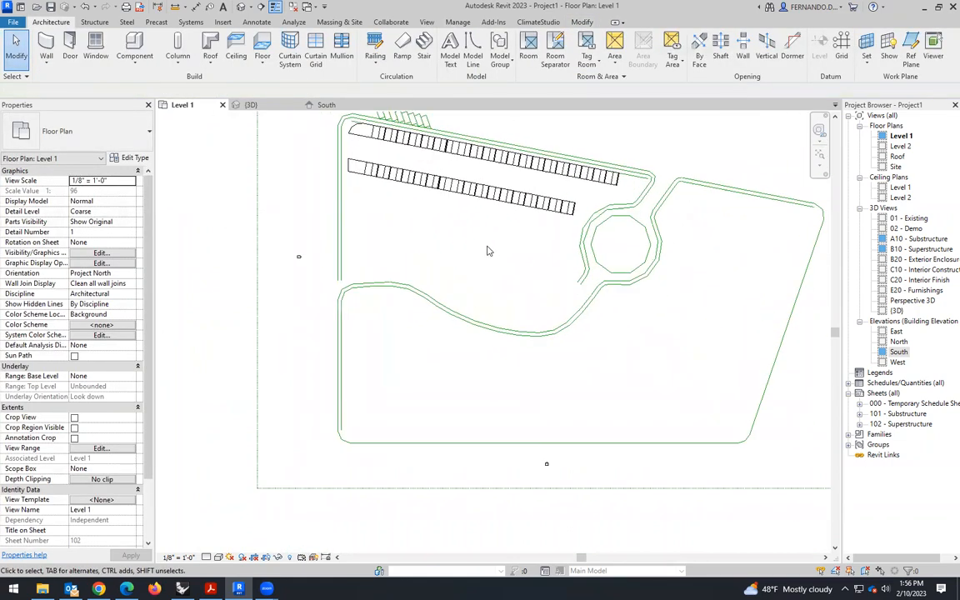
pyautogui.scroll(3, 579, 304)
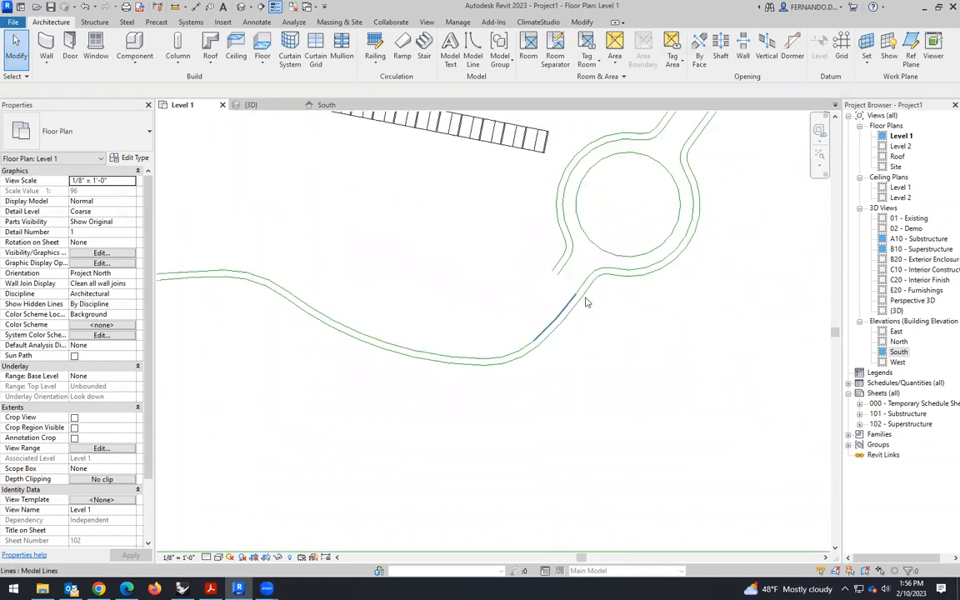
pyautogui.scroll(3, 586, 302)
pyautogui.scroll(3, 579, 295)
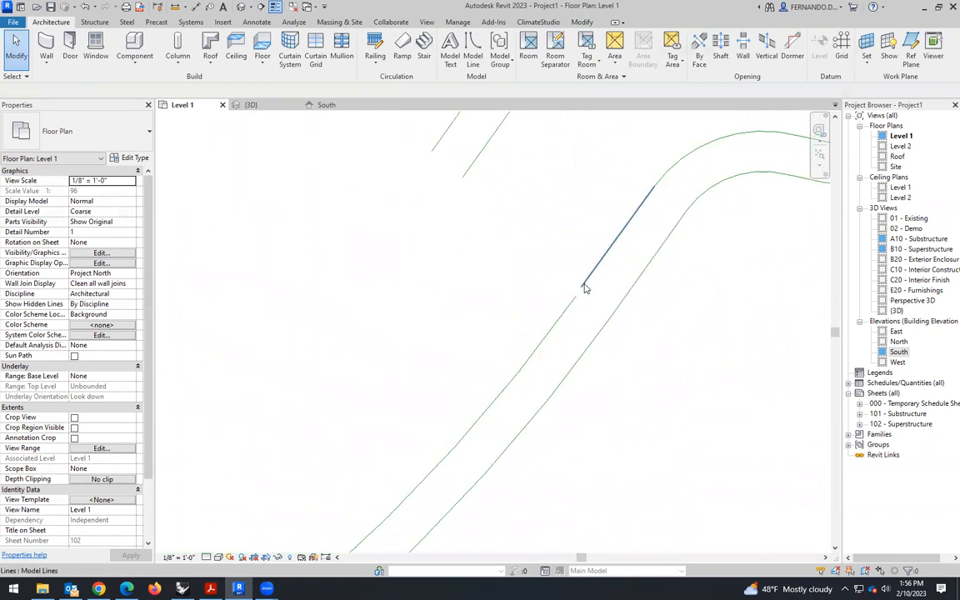
pyautogui.click(585, 286)
pyautogui.moveTo(583, 283); pyautogui.dragTo(575, 301)
pyautogui.click(501, 291)
pyautogui.scroll(-4, 576, 301)
pyautogui.scroll(-4, 627, 250)
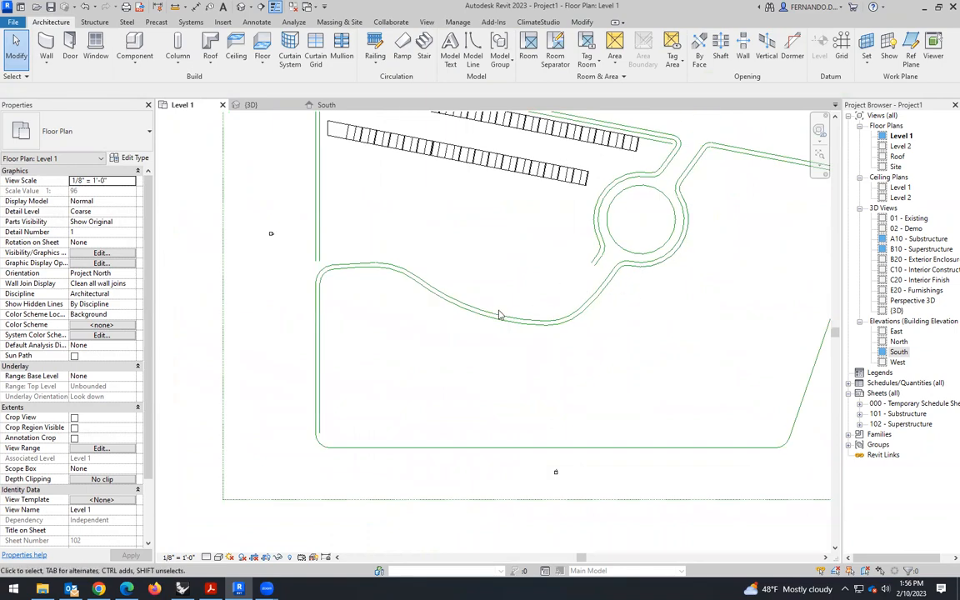
pyautogui.scroll(5, 480, 332)
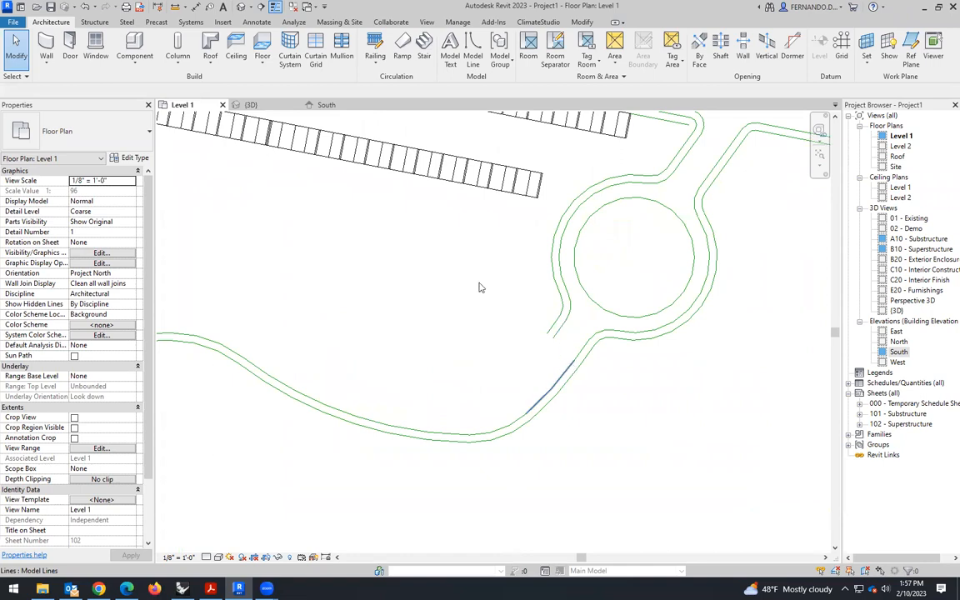
# - Offset the connected lines of the curved path's upper edge 24' upward as copies, from the roundabout exit to the left boundary
pyautogui.click(564, 372)
pyautogui.press('Delete')
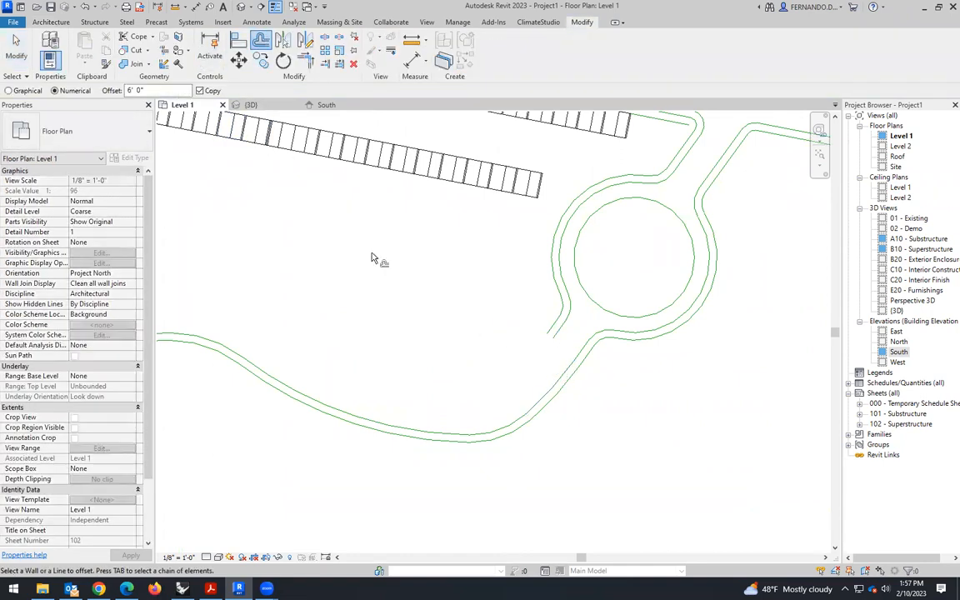
pyautogui.press('o')
pyautogui.press('f')
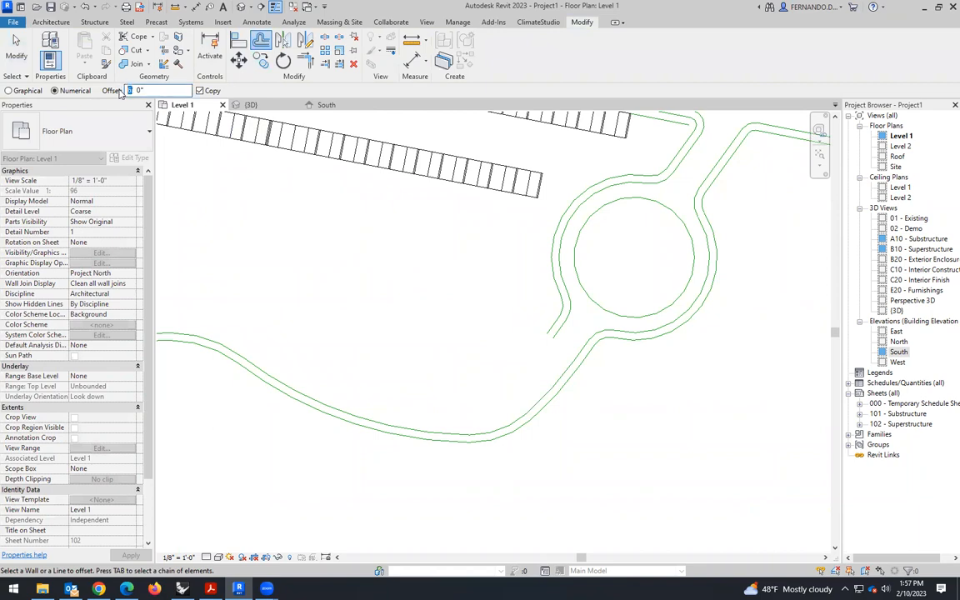
pyautogui.write('4')
pyautogui.click(555, 385)
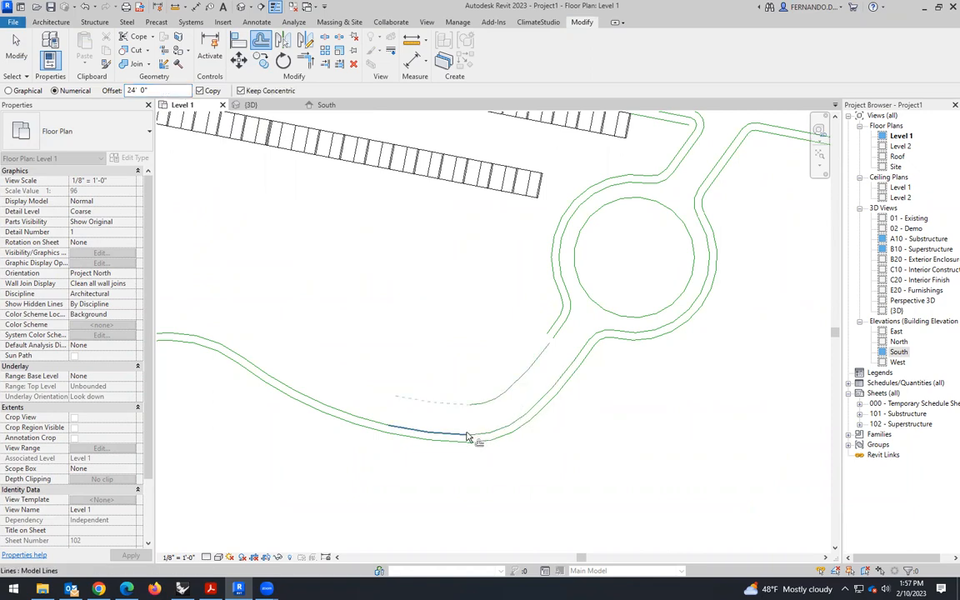
pyautogui.click(405, 427)
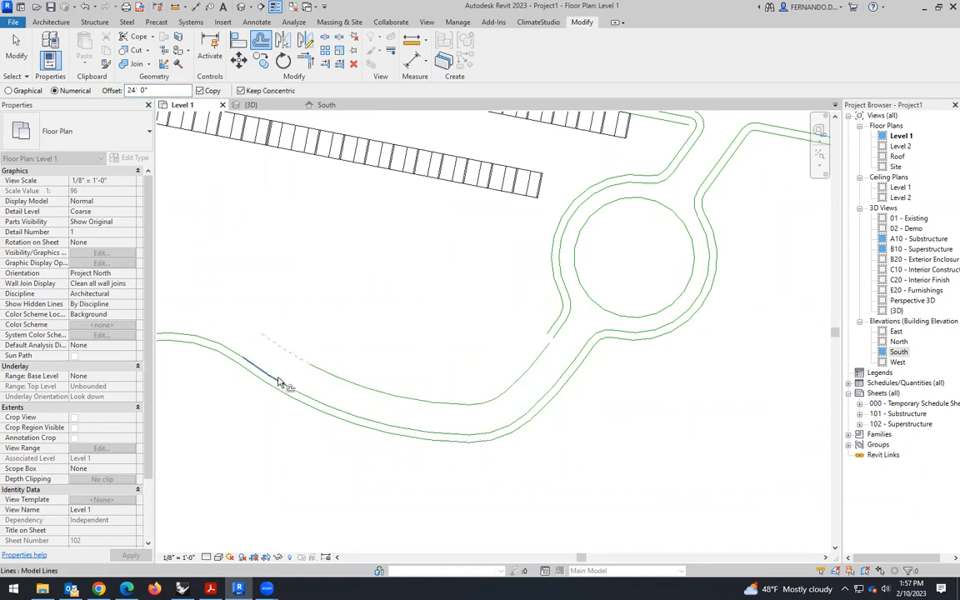
pyautogui.scroll(-3, 225, 347)
pyautogui.scroll(4, 370, 348)
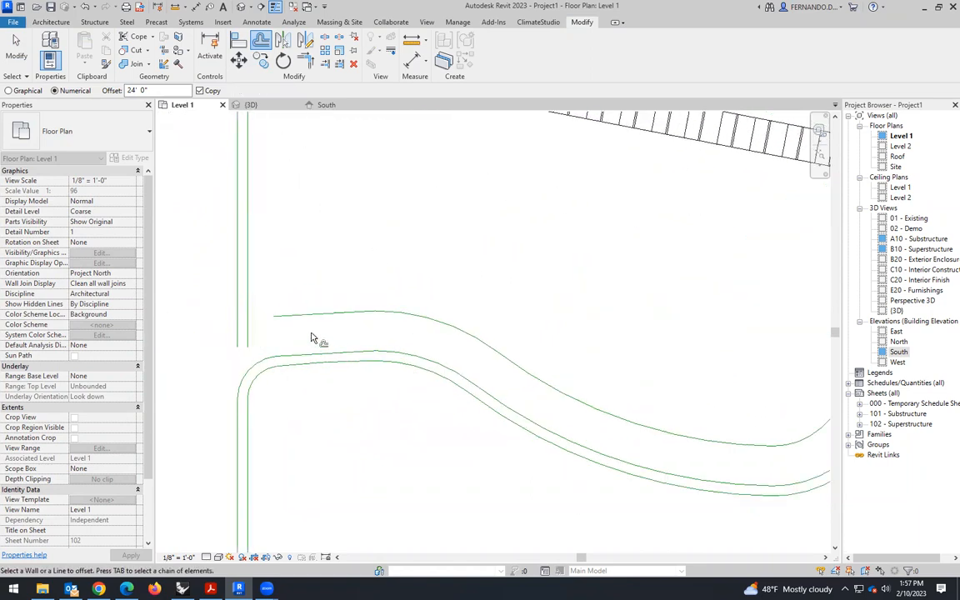
# - Offset each segment of the path's new upper curve 6' upward as copies to form a double edge line
pyautogui.scroll(-3, 219, 281)
pyautogui.scroll(3, 677, 360)
pyautogui.scroll(1, 665, 371)
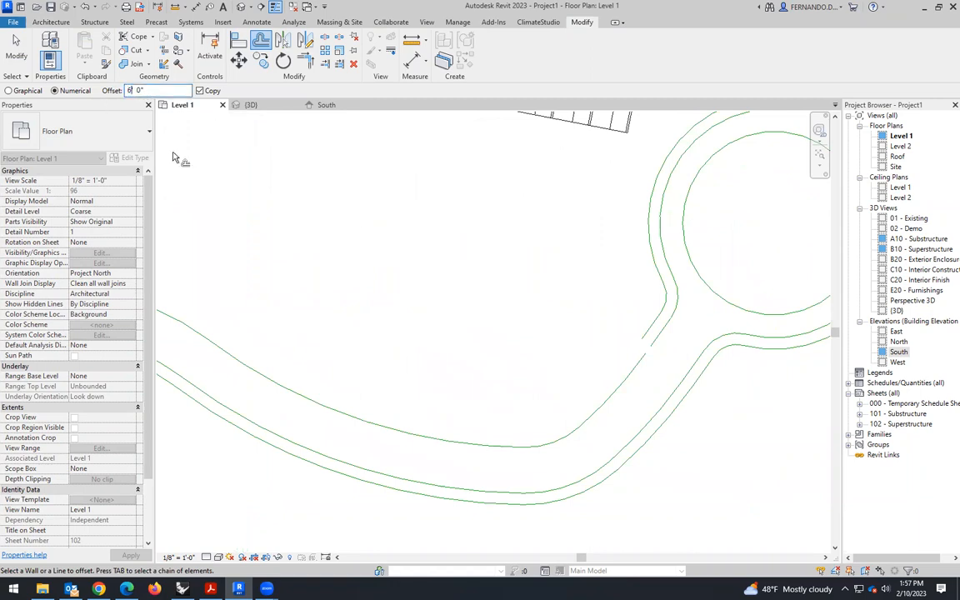
pyautogui.click(584, 410)
pyautogui.click(512, 448)
pyautogui.click(395, 429)
pyautogui.scroll(-2, 641, 369)
pyautogui.scroll(2, 349, 322)
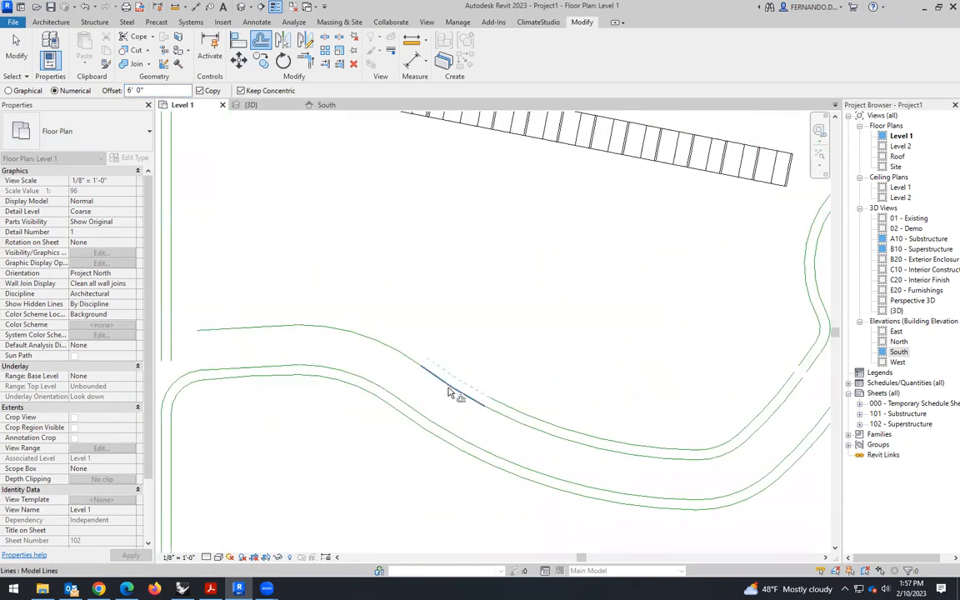
pyautogui.click(280, 325)
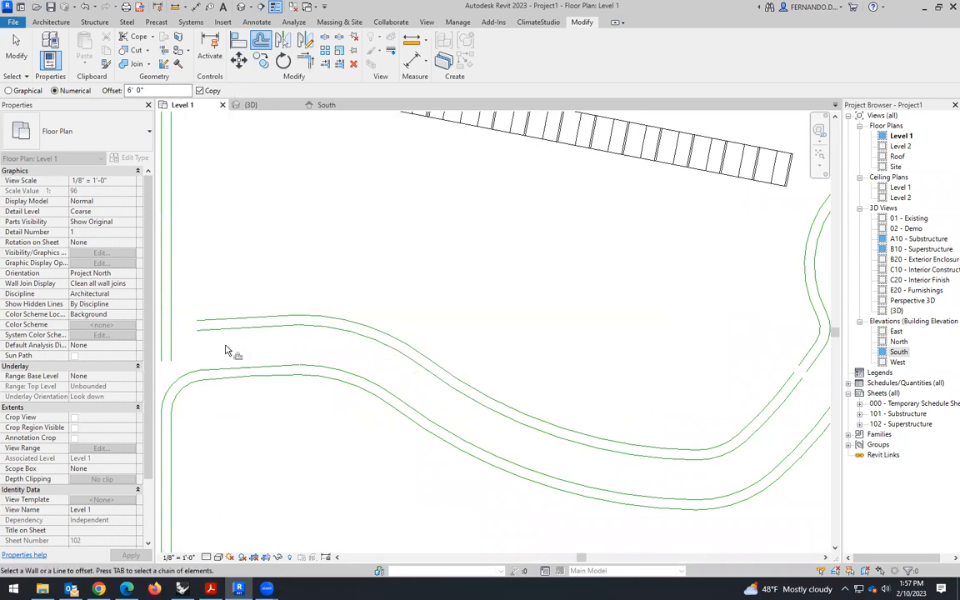
pyautogui.scroll(-2, 214, 334)
pyautogui.scroll(2, 561, 328)
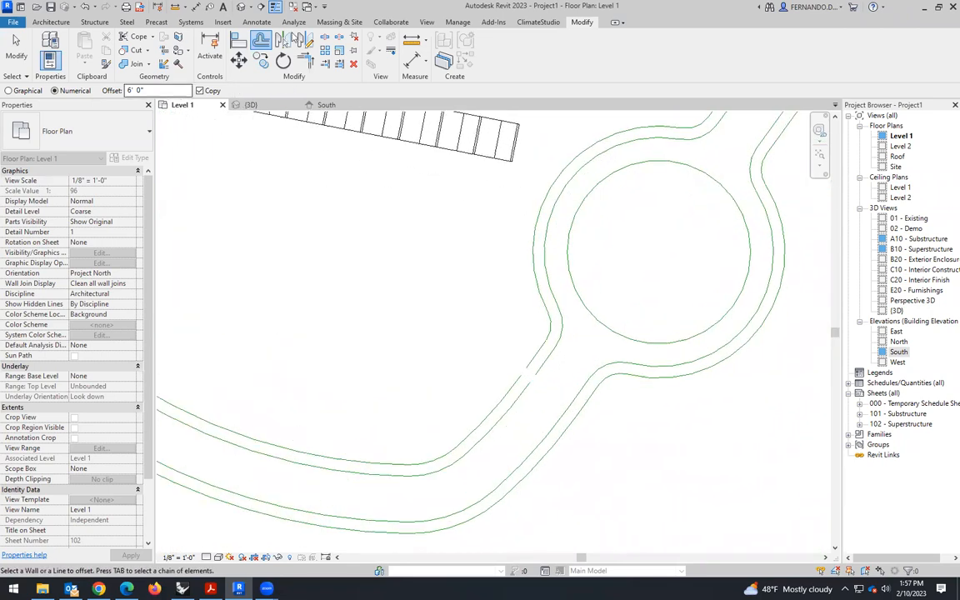
# - Try to trim/extend the outer line of the roundabout's lower-left exit to a corner with the outer offset curve
pyautogui.click(16, 50)
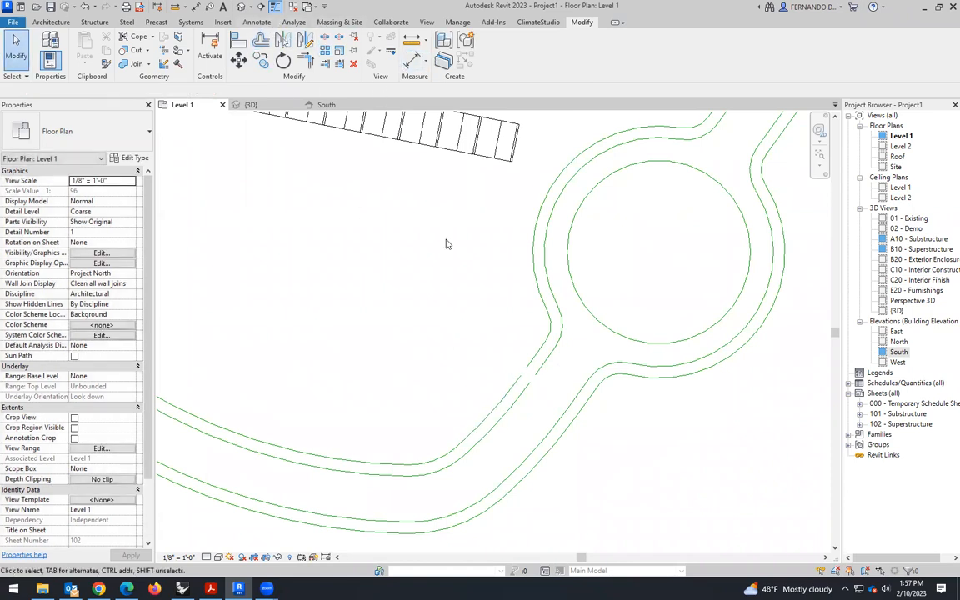
pyautogui.click(52, 22)
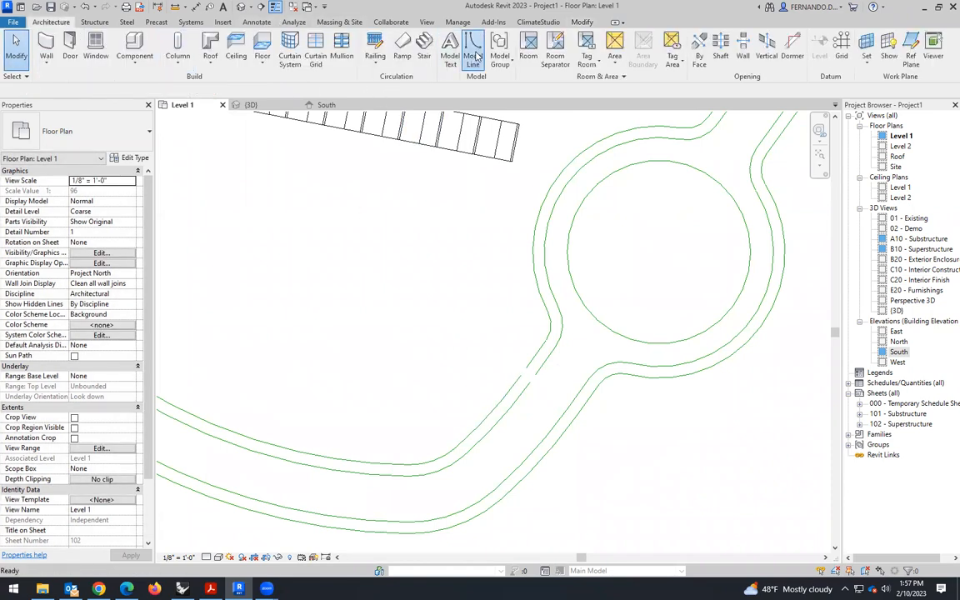
pyautogui.click(425, 48)
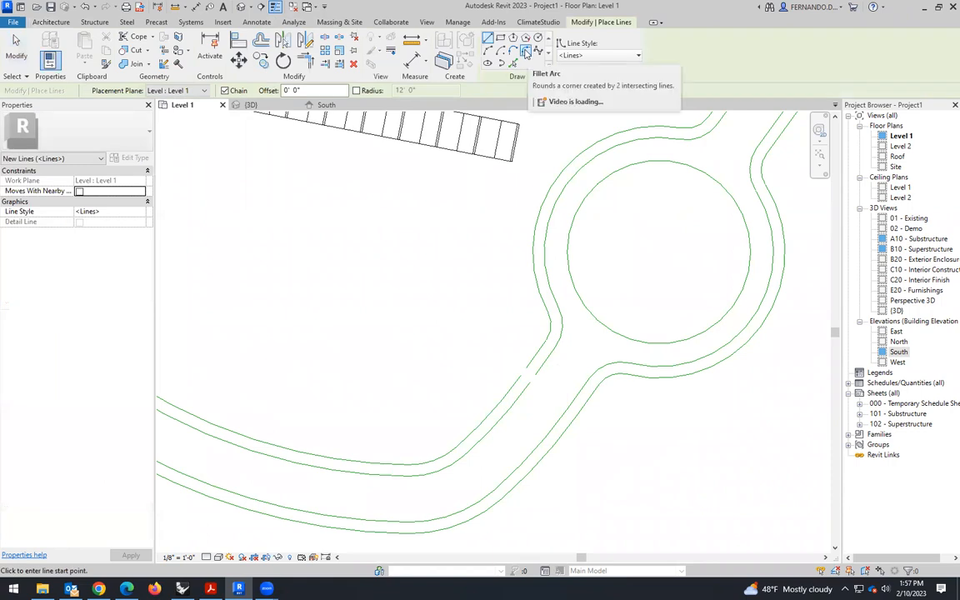
pyautogui.click(305, 61)
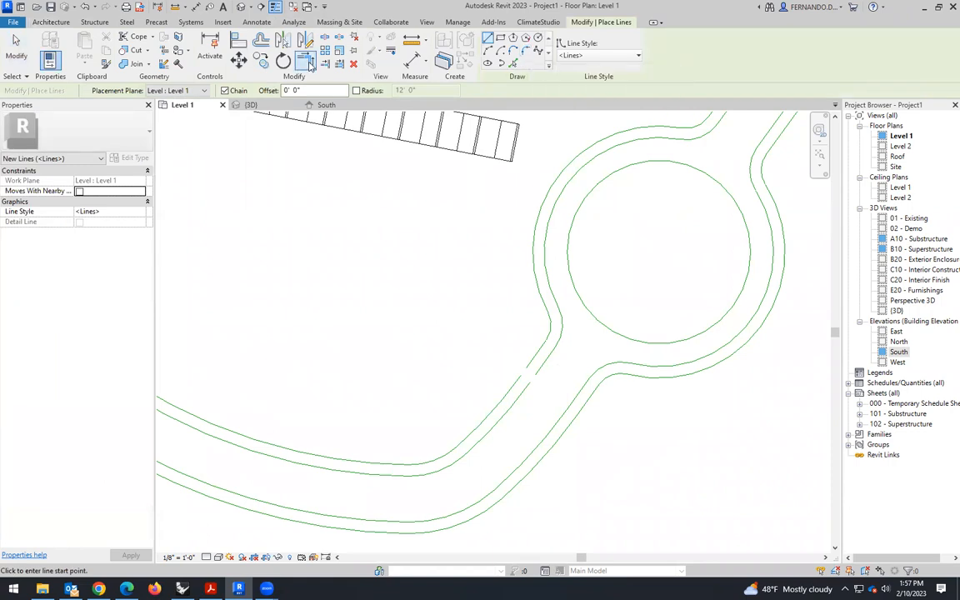
pyautogui.scroll(1, 513, 360)
pyautogui.click(547, 350)
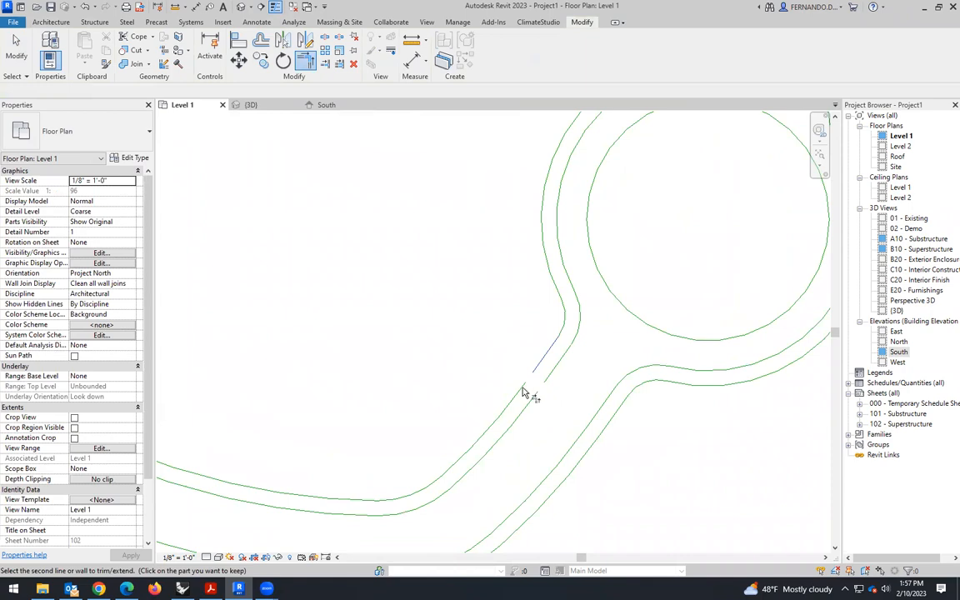
pyautogui.click(525, 391)
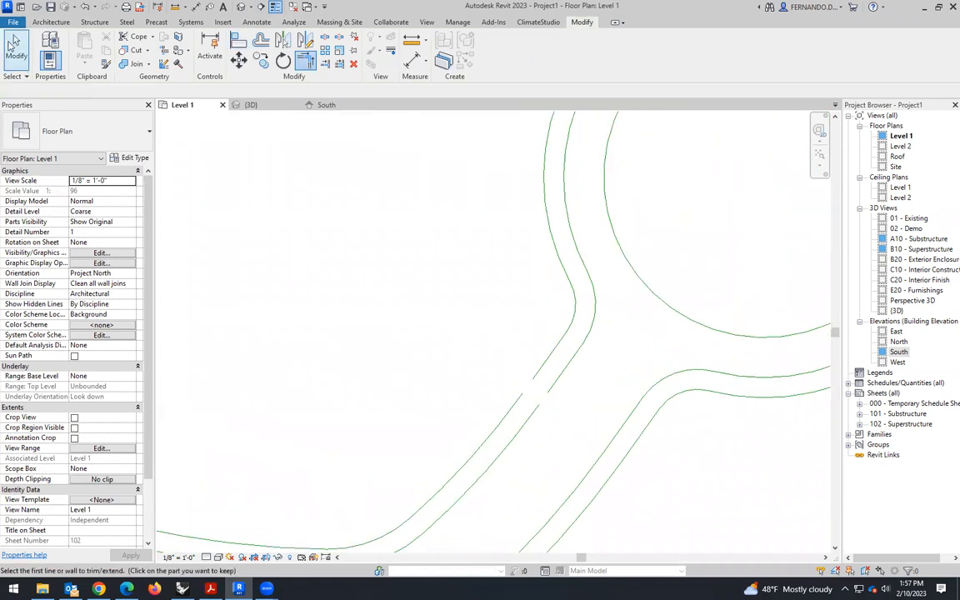
# - Stretch the inner straight line of the roundabout's lower-left exit toward the end of the inner offset curve
pyautogui.click(9, 42)
pyautogui.scroll(2, 542, 383)
pyautogui.click(531, 437)
pyautogui.moveTo(540, 426); pyautogui.dragTo(560, 420)
pyautogui.click(562, 349)
pyautogui.click(547, 417)
pyautogui.click(571, 248)
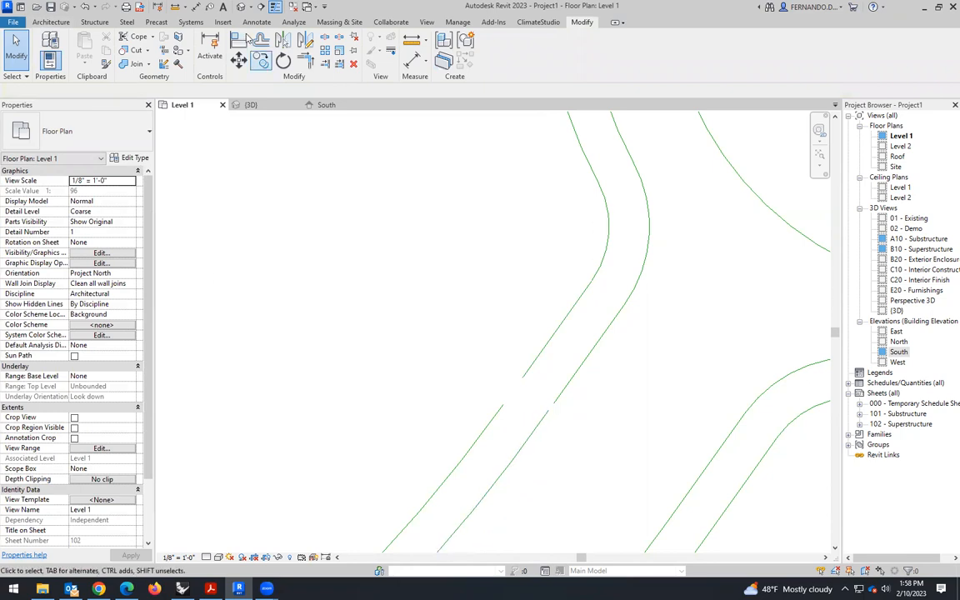
# - Try to bridge the inner gap between the offset curve and the roundabout's exit line with a Fillet Arc
pyautogui.click(50, 22)
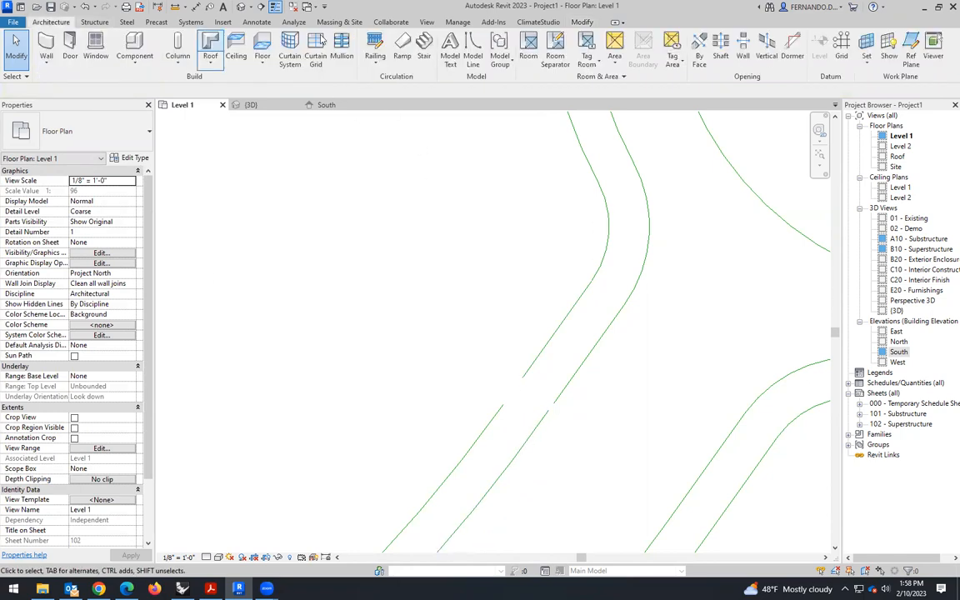
pyautogui.click(473, 46)
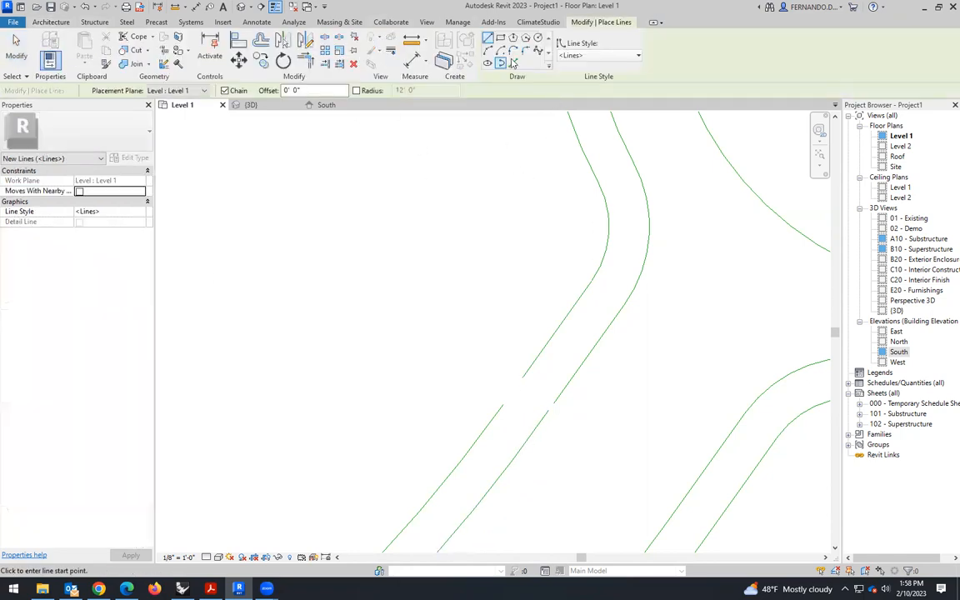
pyautogui.scroll(2, 572, 406)
pyautogui.click(537, 412)
pyautogui.click(559, 378)
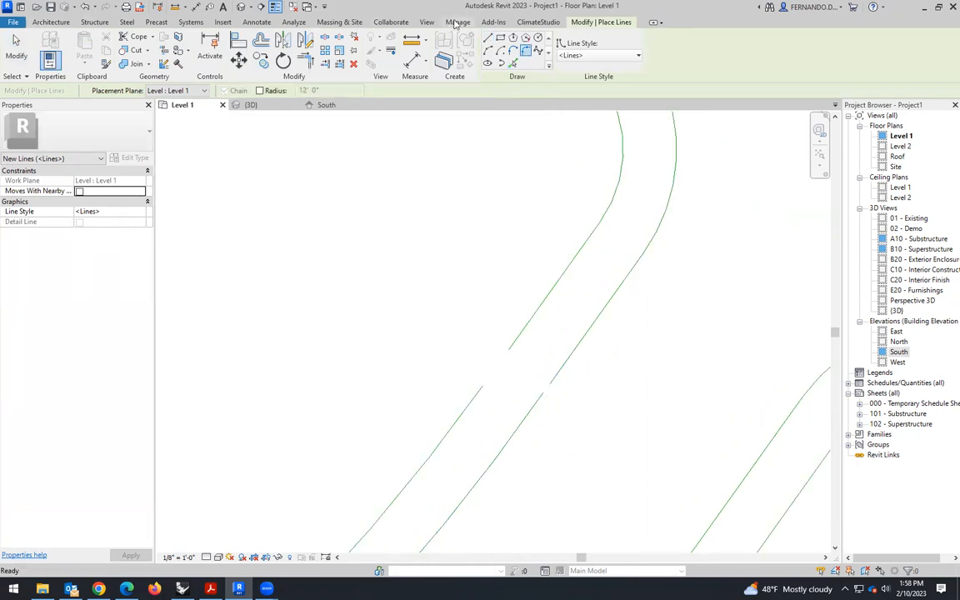
pyautogui.press('Escape')
# - Draw a straight model line from the inner offset curve's end to the end of the roundabout's inner exit line
pyautogui.click(474, 46)
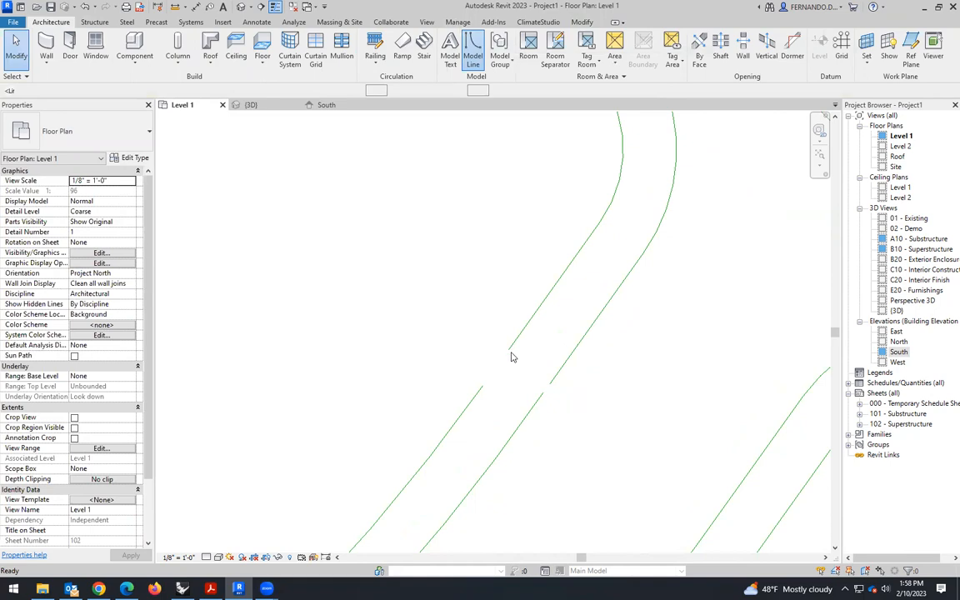
pyautogui.click(544, 391)
pyautogui.scroll(2, 550, 385)
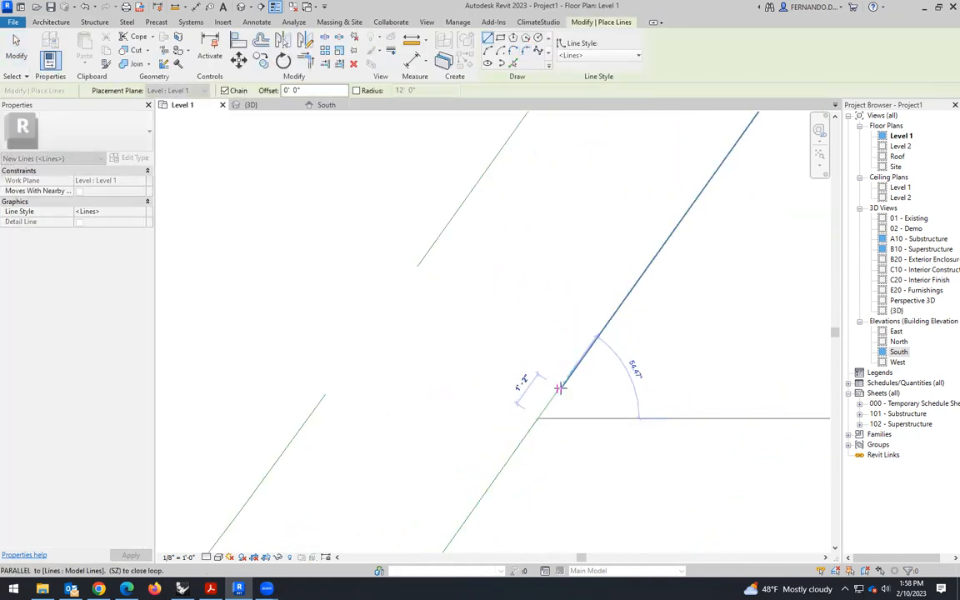
pyautogui.scroll(3, 560, 389)
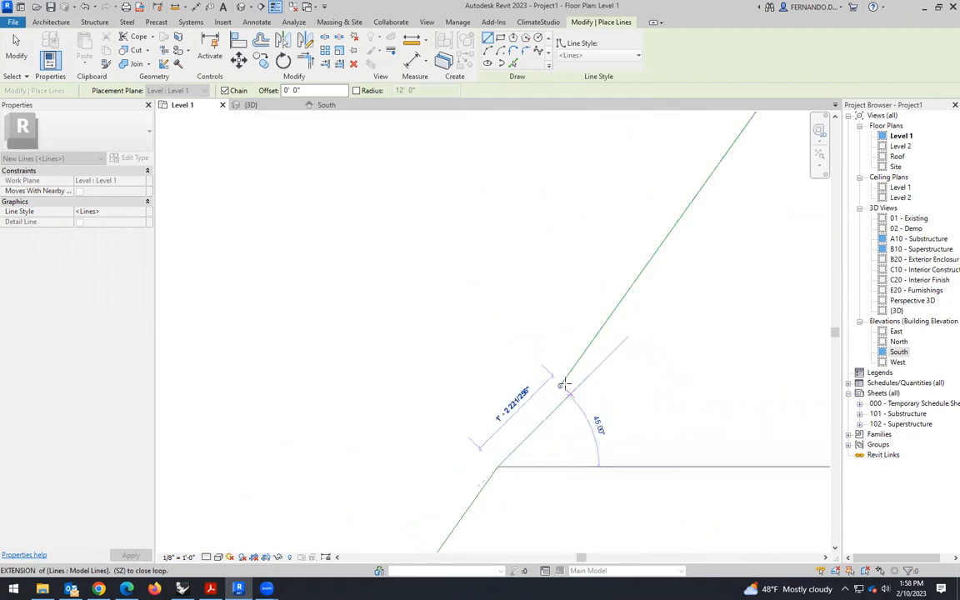
pyautogui.click(565, 391)
pyautogui.scroll(-2, 385, 362)
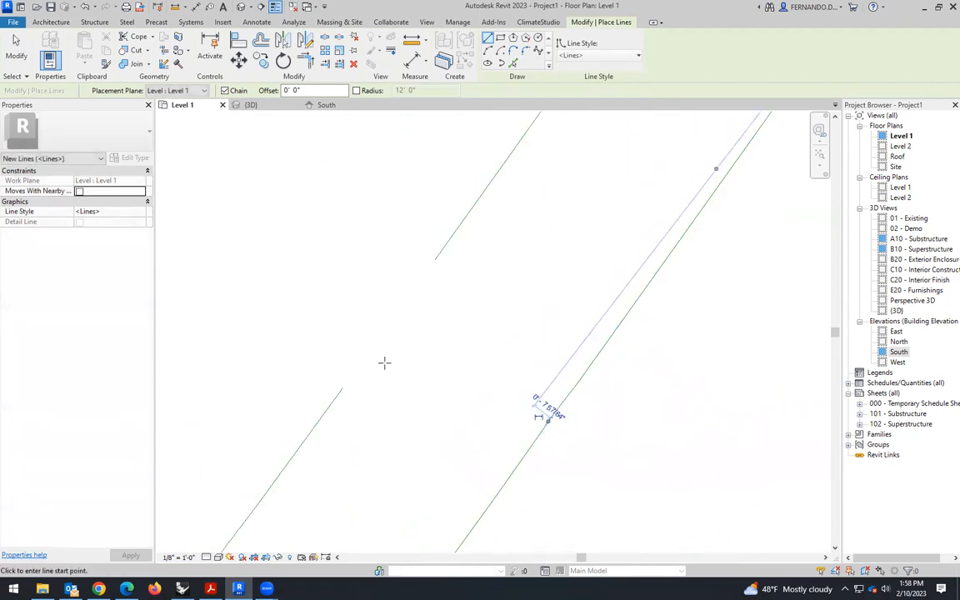
# - Draw a straight model line about 5' long from the outer offset curve's end toward the roundabout's outer exit line
pyautogui.click(344, 387)
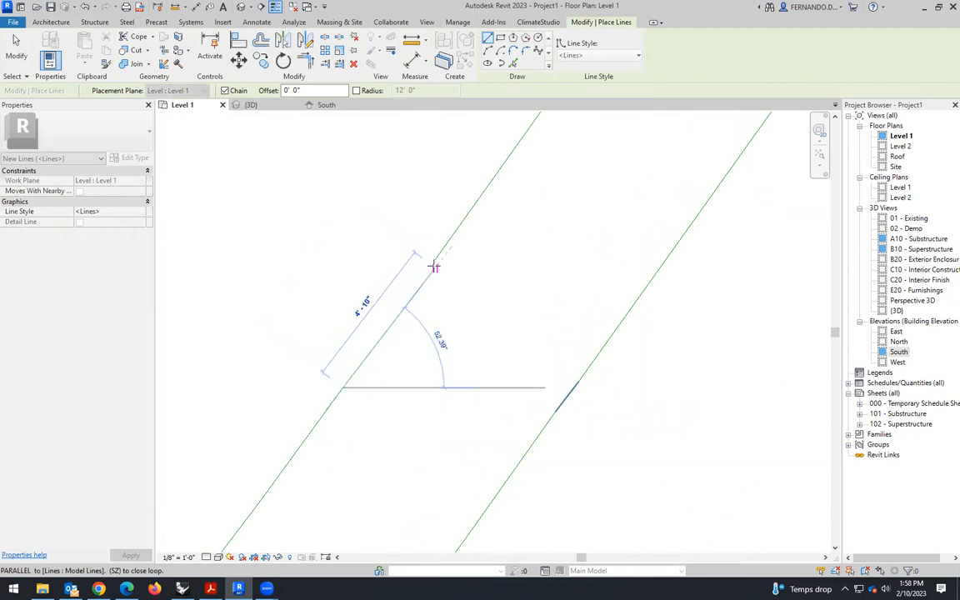
pyautogui.scroll(4, 434, 259)
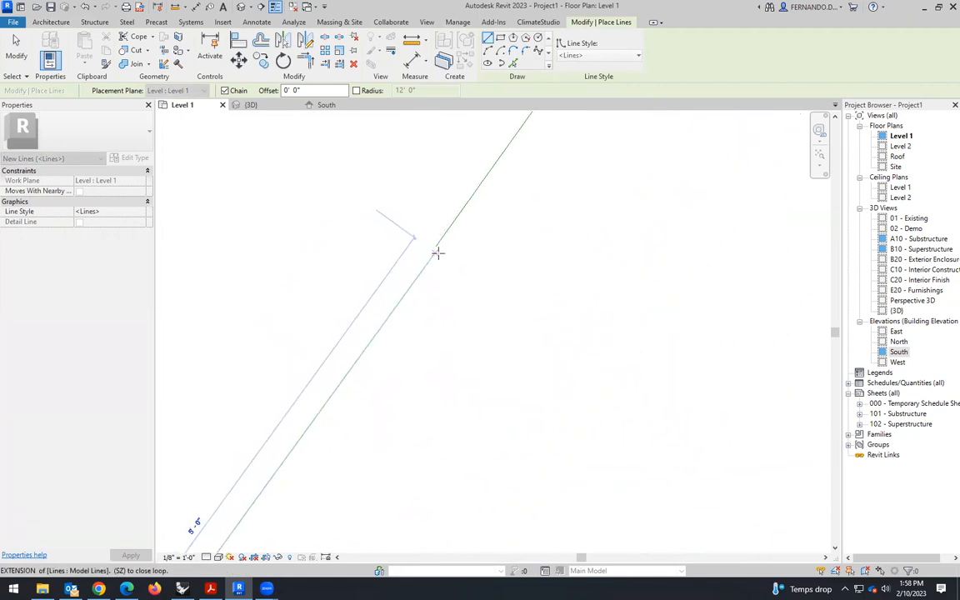
pyautogui.click(436, 250)
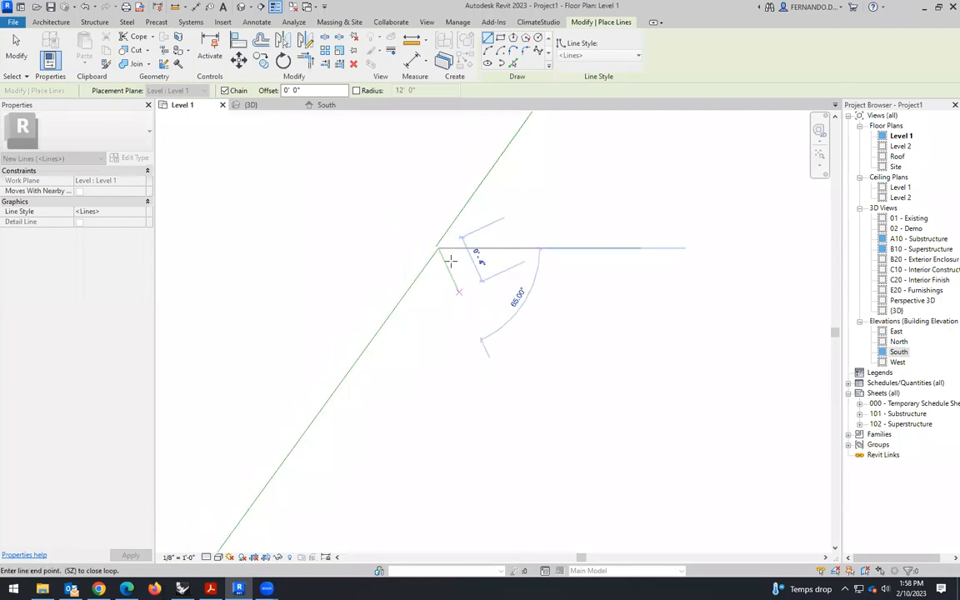
pyautogui.press('Escape')
pyautogui.press('Escape')
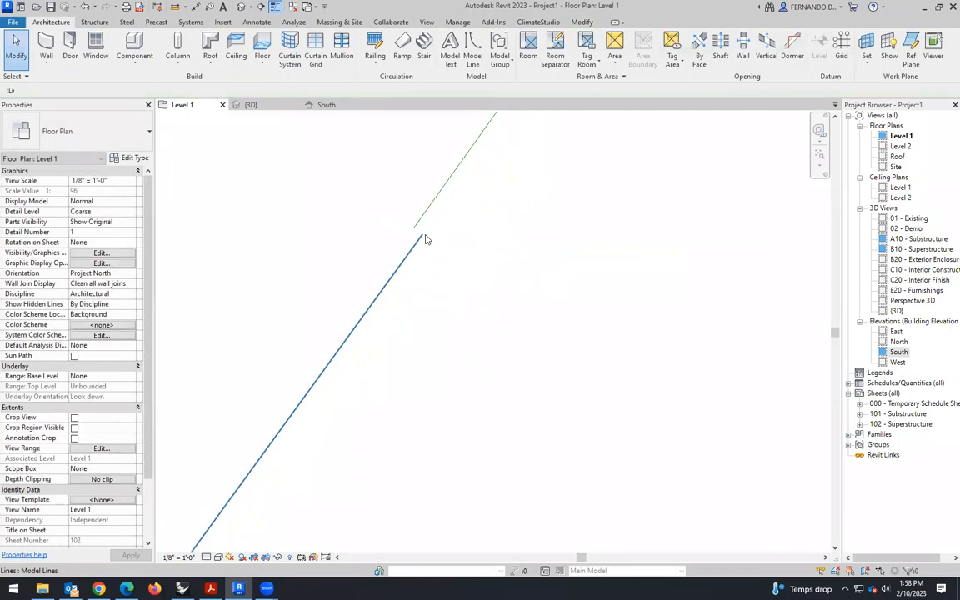
# - Delete the short straight line drawn across the outer gap at the roundabout's lower-left exit
pyautogui.click(425, 236)
pyautogui.moveTo(423, 235); pyautogui.dragTo(394, 287)
pyautogui.press('Delete')
pyautogui.scroll(-4, 505, 301)
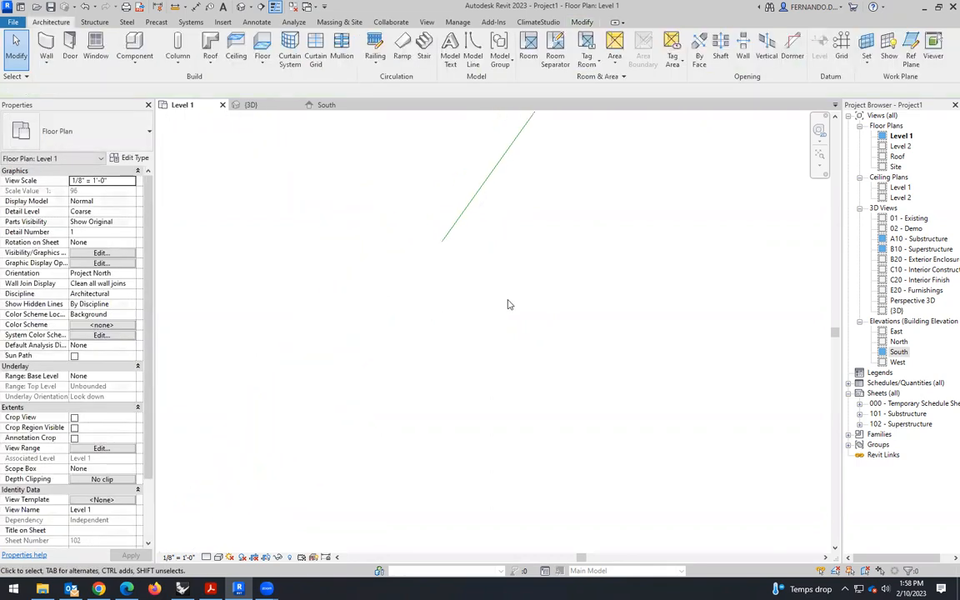
pyautogui.scroll(-5, 468, 301)
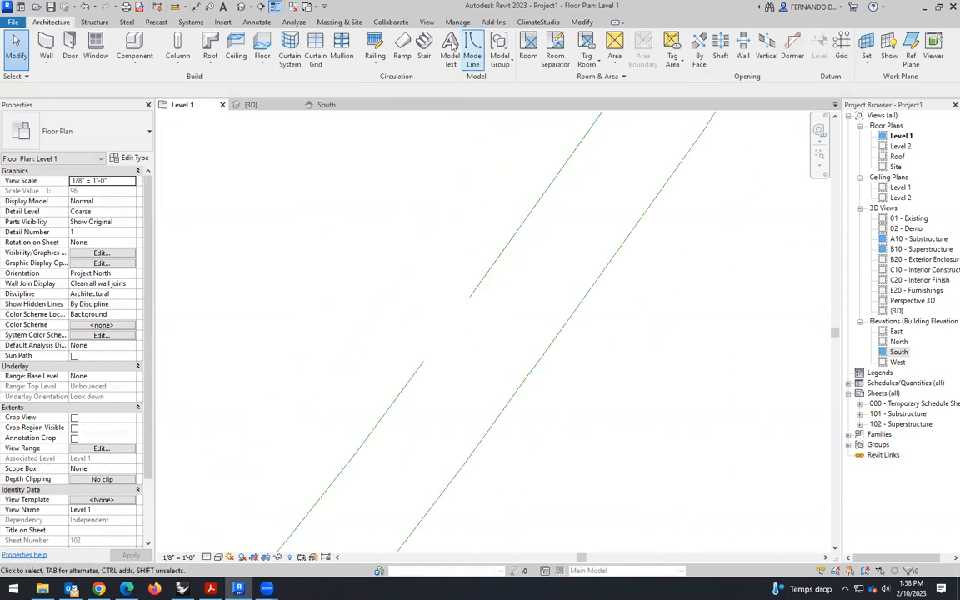
# - Draw a Tangent End Arc from the end of the roundabout's outer exit line to the end of the outer offset curve
pyautogui.click(472, 50)
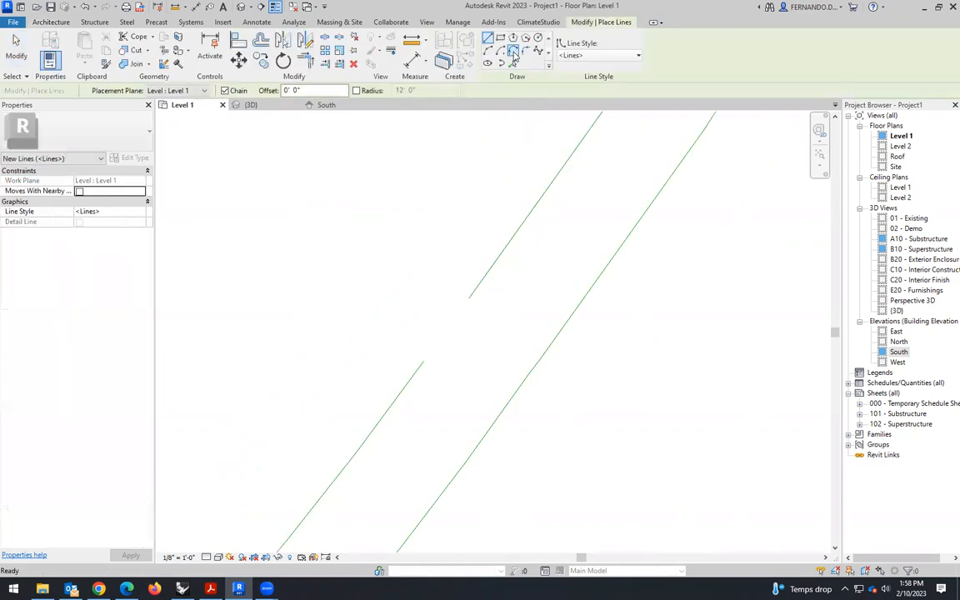
pyautogui.click(515, 52)
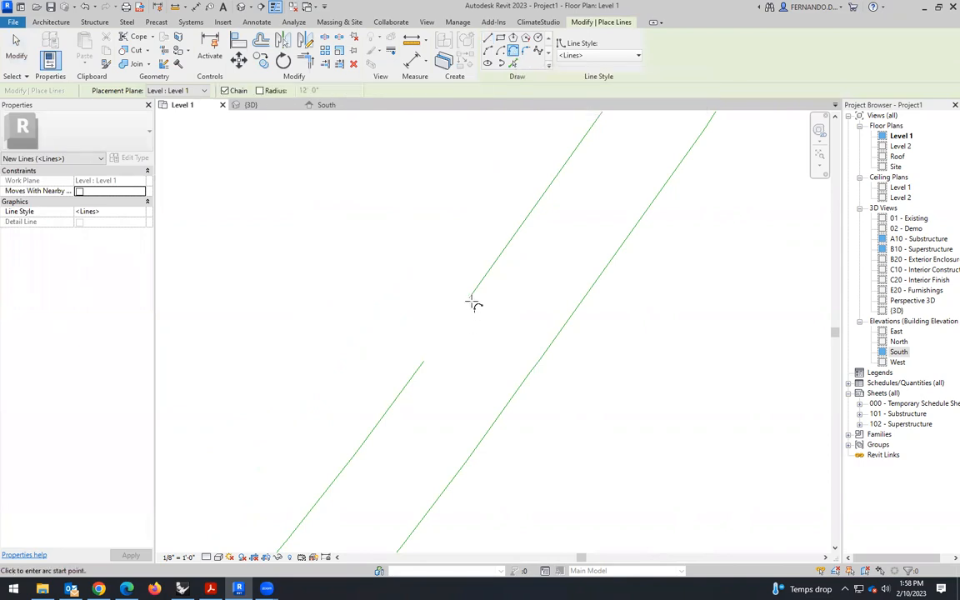
pyautogui.click(425, 360)
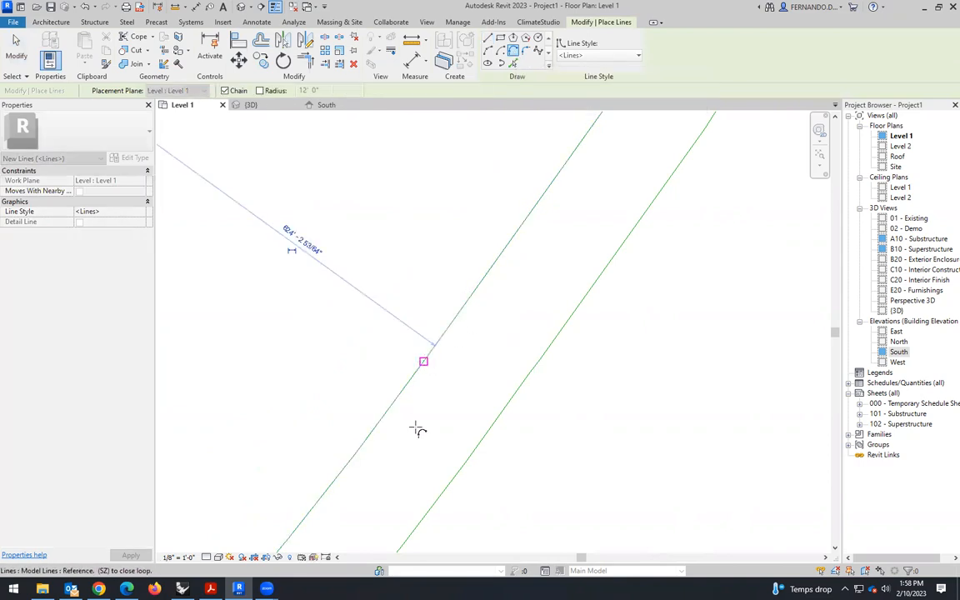
pyautogui.click(16, 52)
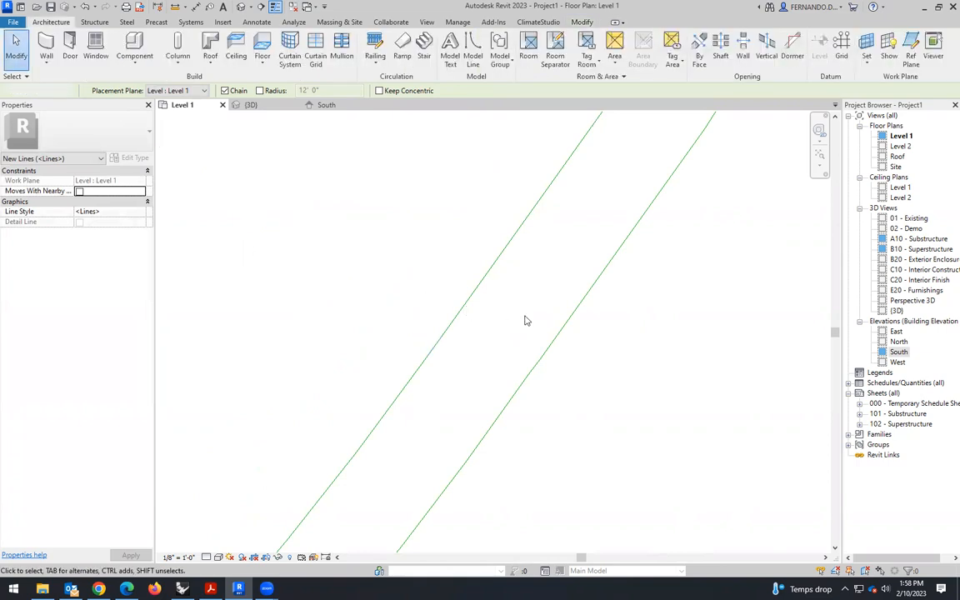
pyautogui.scroll(-5, 526, 321)
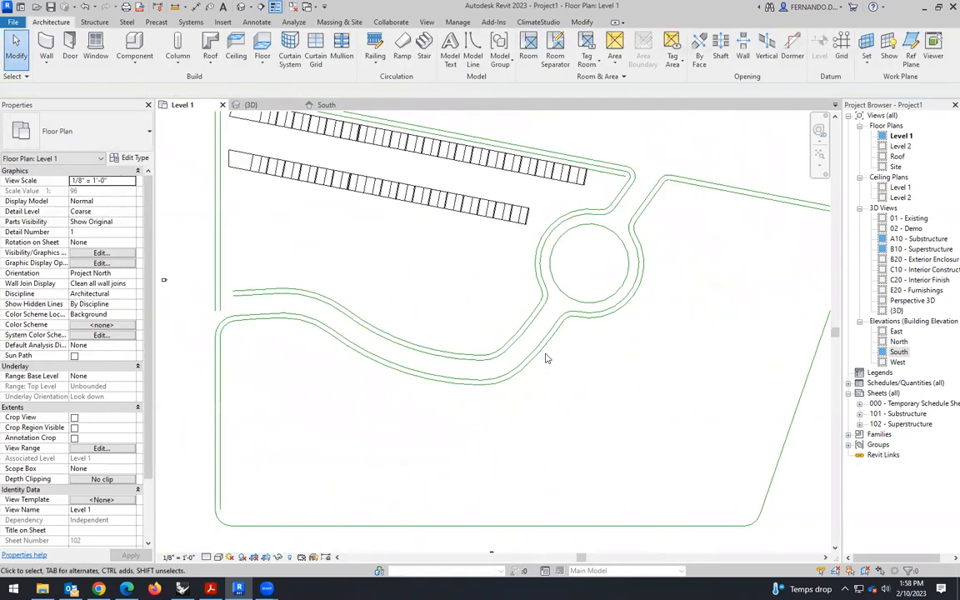
# - Draw a 20' radius fillet arc joining the curved road's upper outer line to the left boundary's inner line
pyautogui.scroll(2, 200, 252)
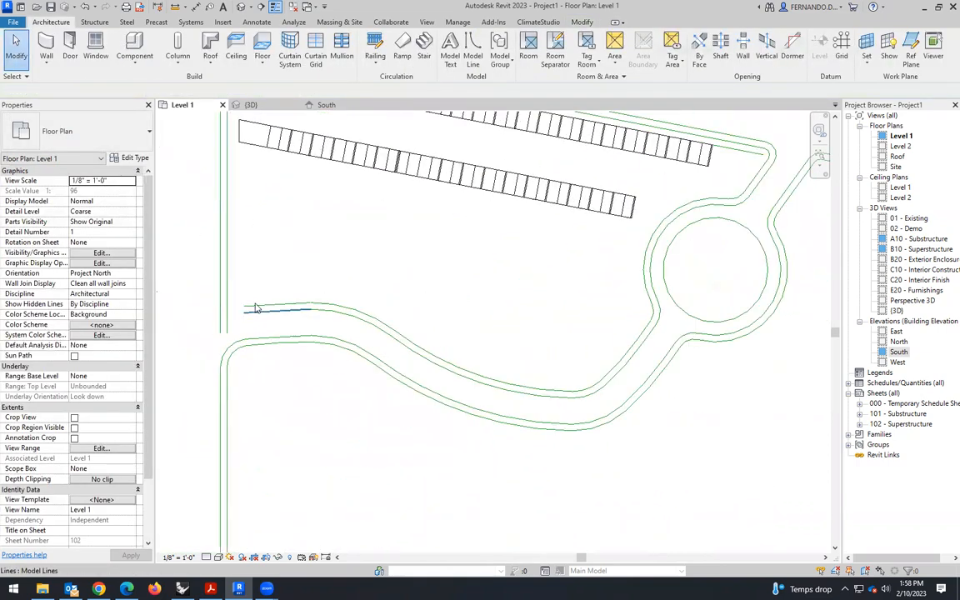
pyautogui.click(472, 52)
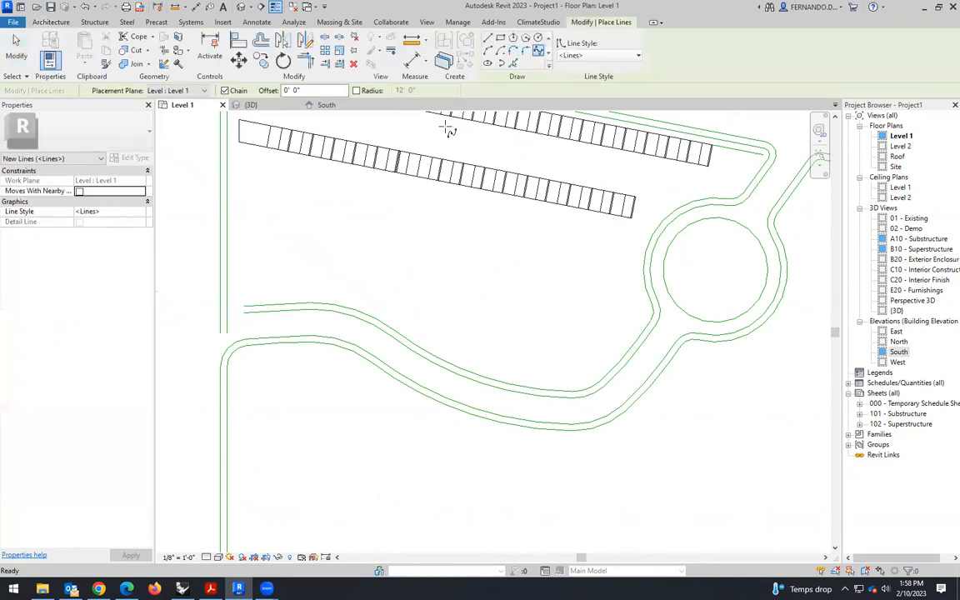
pyautogui.click(514, 63)
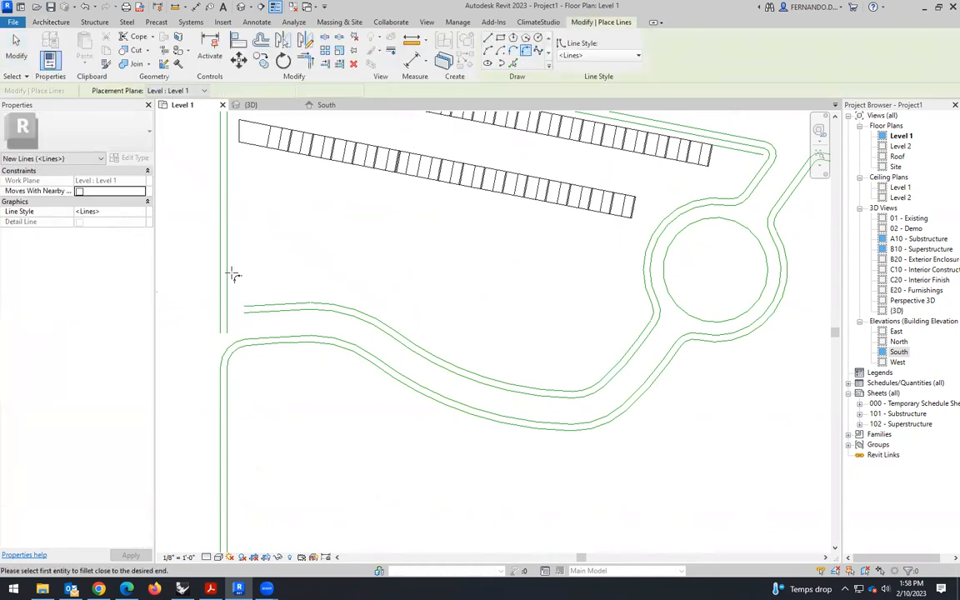
pyautogui.scroll(2, 226, 250)
pyautogui.click(263, 316)
pyautogui.click(262, 301)
pyautogui.click(265, 243)
pyautogui.write('20')
pyautogui.press('Return')
# - Draw a fillet arc between the road's adjacent parallel line and the left boundary's outer line, and set its radius to 26'
pyautogui.click(277, 324)
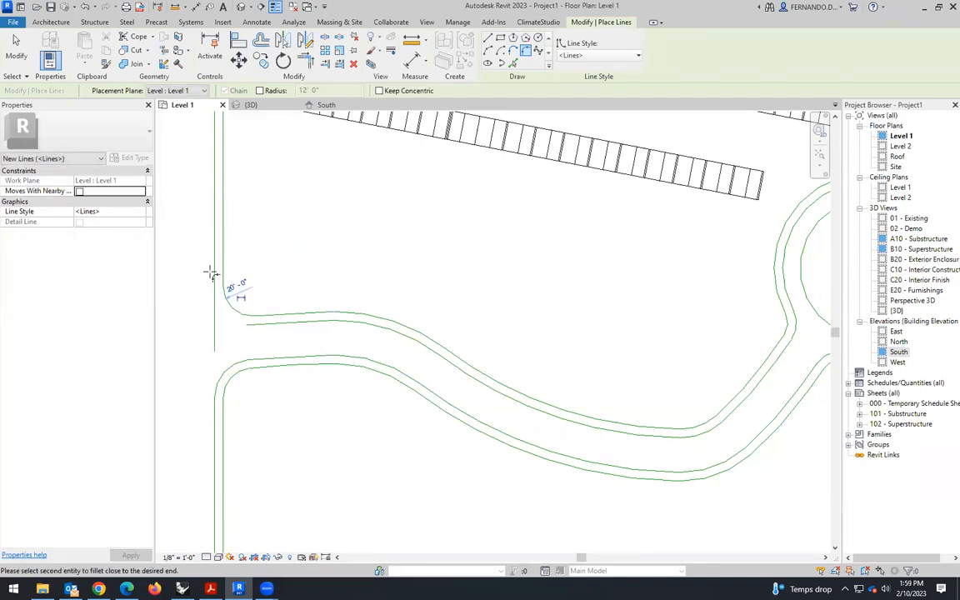
pyautogui.click(216, 265)
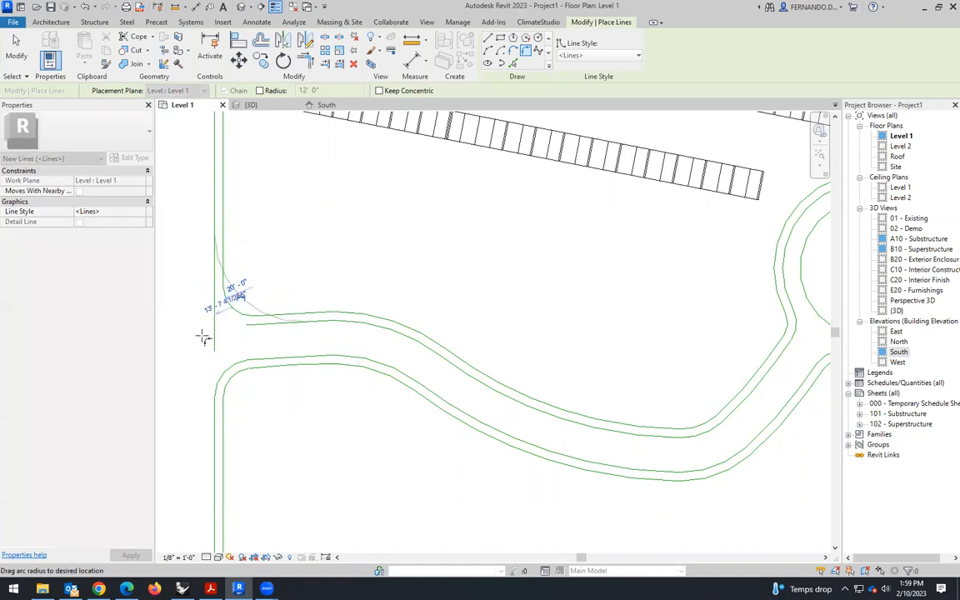
pyautogui.click(240, 292)
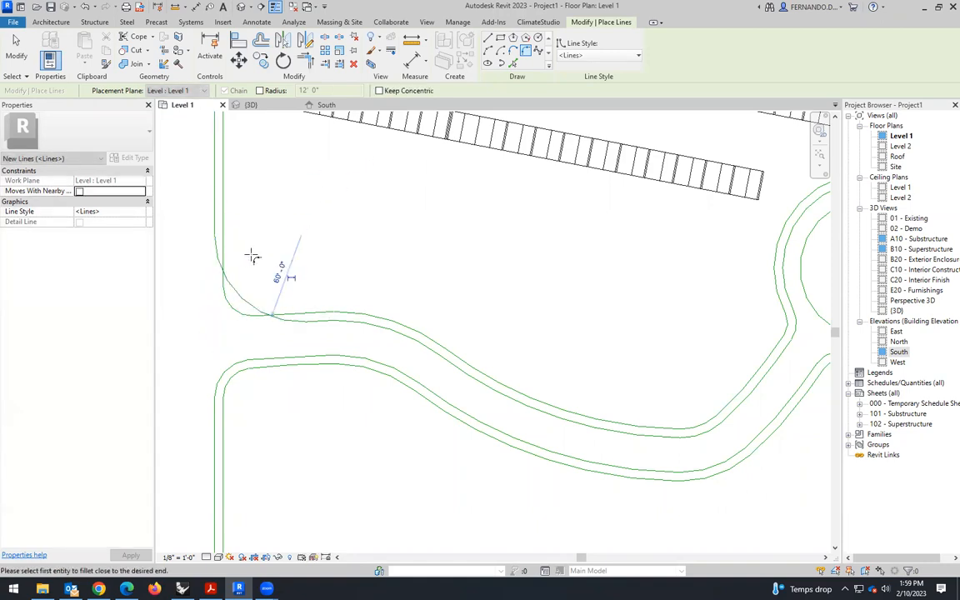
pyautogui.click(273, 284)
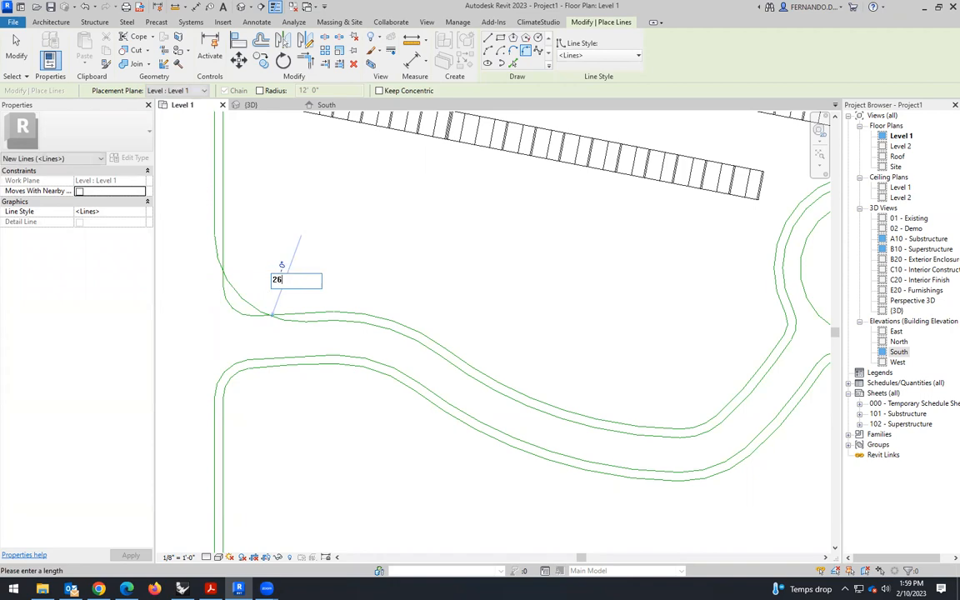
pyautogui.write('26')
pyautogui.press('Return')
pyautogui.click(17, 46)
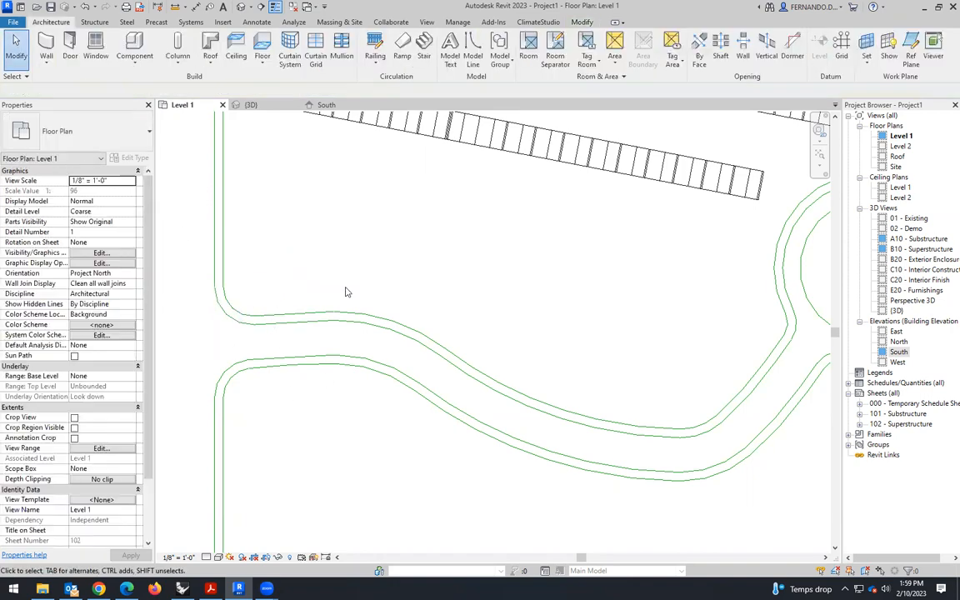
# - Offset copies of the site's bottom boundary line and lower-left corner arc 6' inward
pyautogui.scroll(-5, 345, 290)
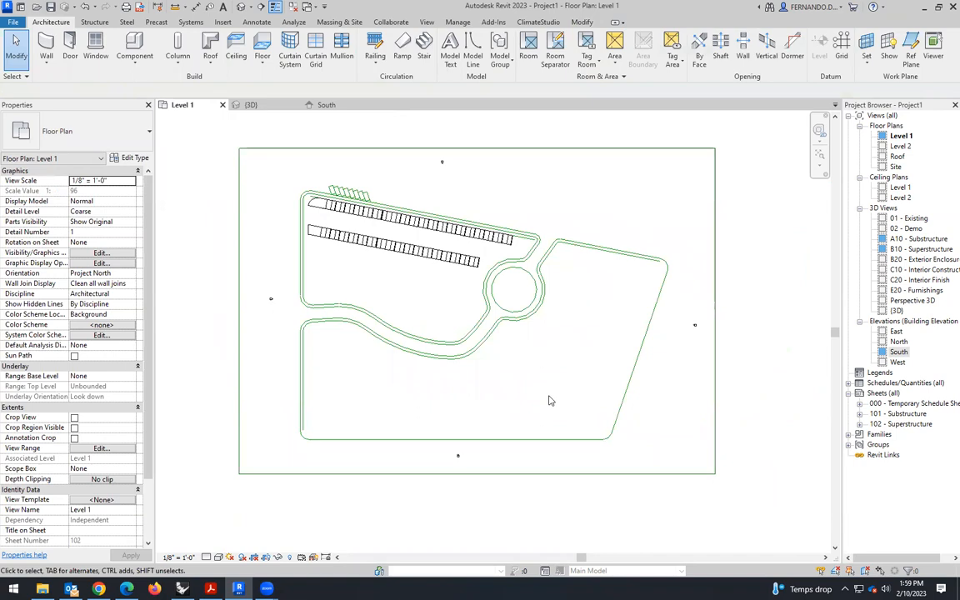
pyautogui.click(337, 444)
pyautogui.click(261, 40)
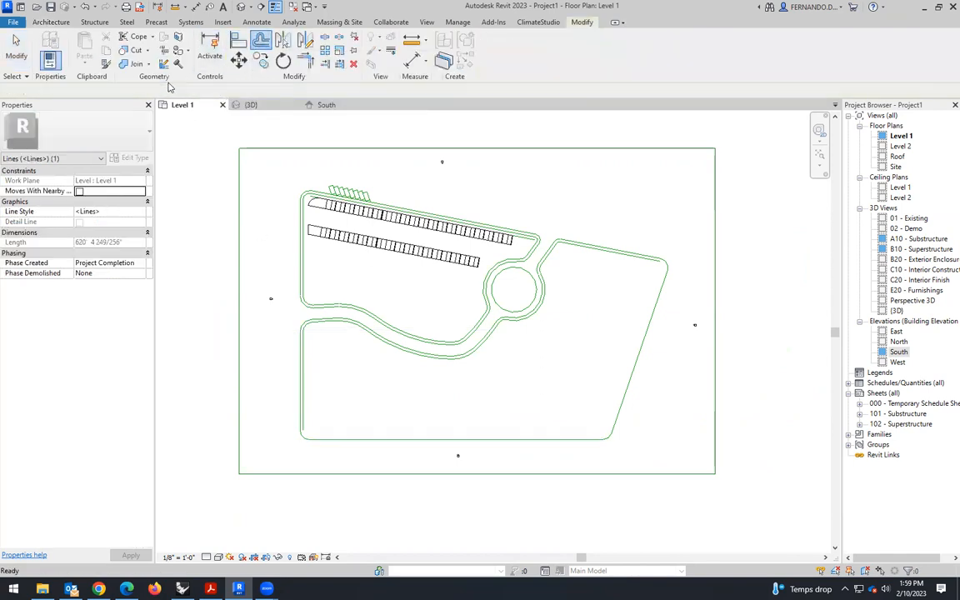
pyautogui.scroll(3, 317, 442)
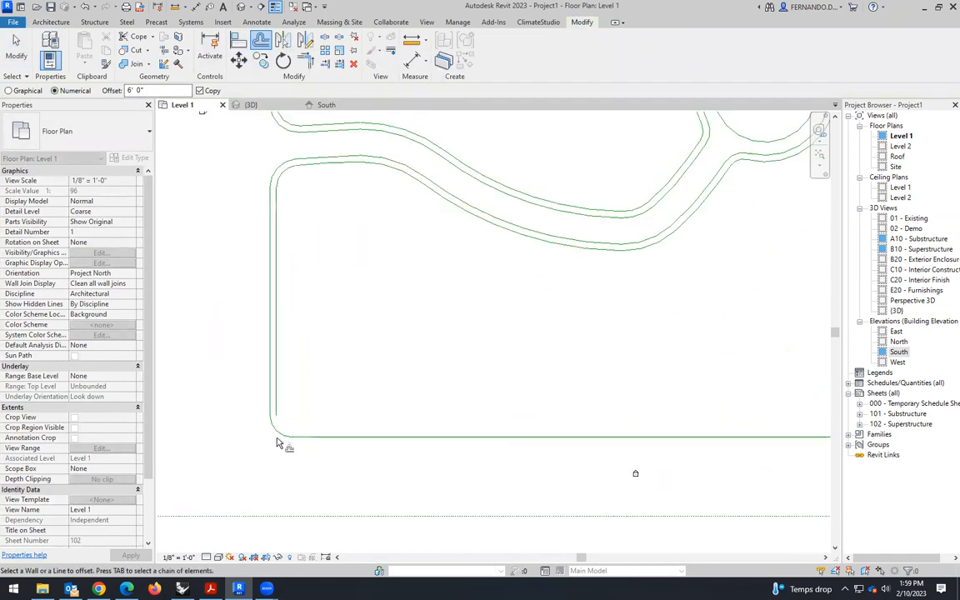
pyautogui.scroll(-3, 329, 439)
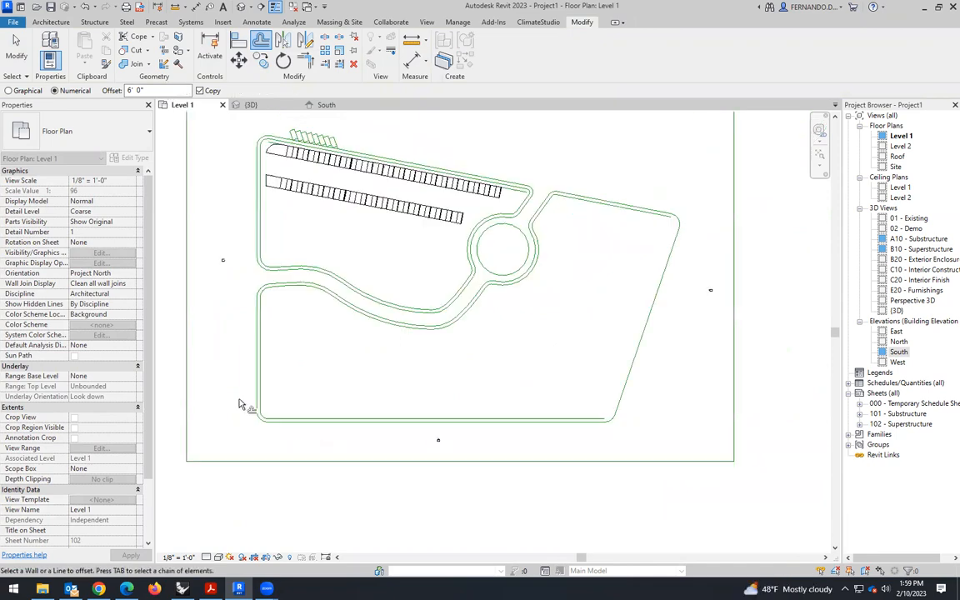
# - Offset copies of the lower-right corner arc, the slanted right boundary and the upper-right corner arc 6' inward
pyautogui.scroll(3, 602, 450)
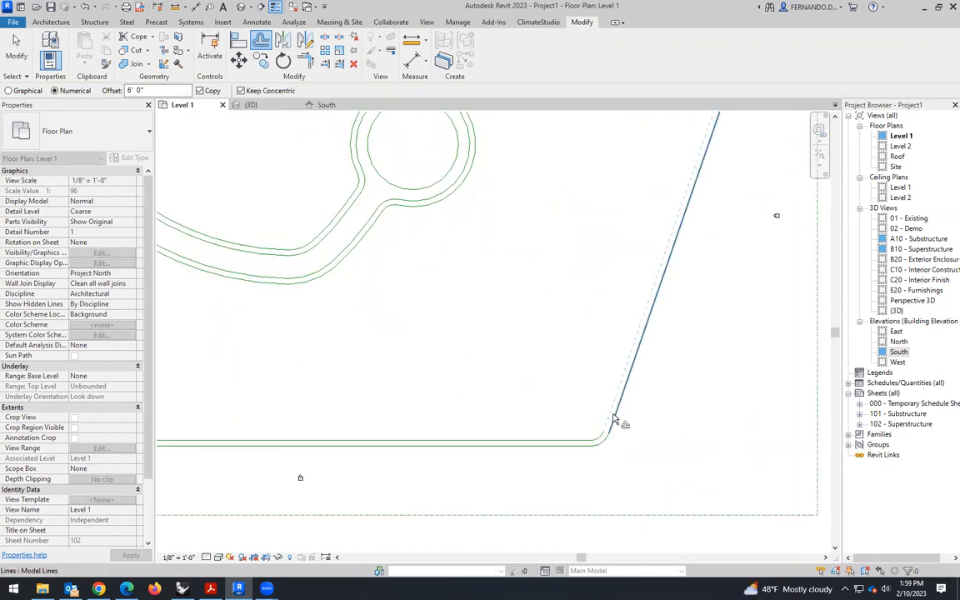
pyautogui.click(609, 426)
pyautogui.scroll(-3, 607, 429)
pyautogui.scroll(3, 674, 211)
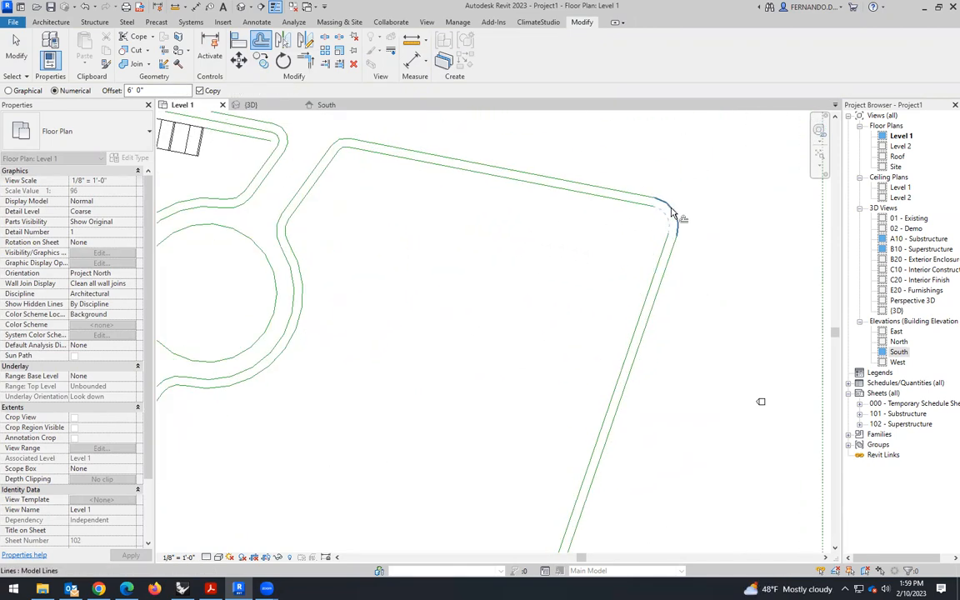
pyautogui.scroll(-3, 642, 250)
pyautogui.click(22, 48)
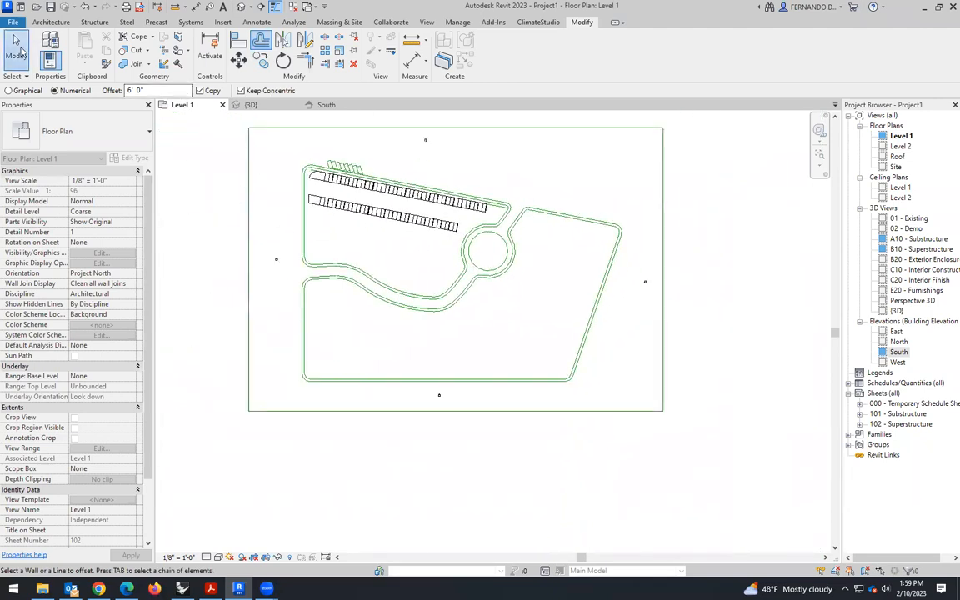
# - Examine the boundary path, curved road and roundabout from several angles in the 3D view
pyautogui.scroll(-1, 569, 292)
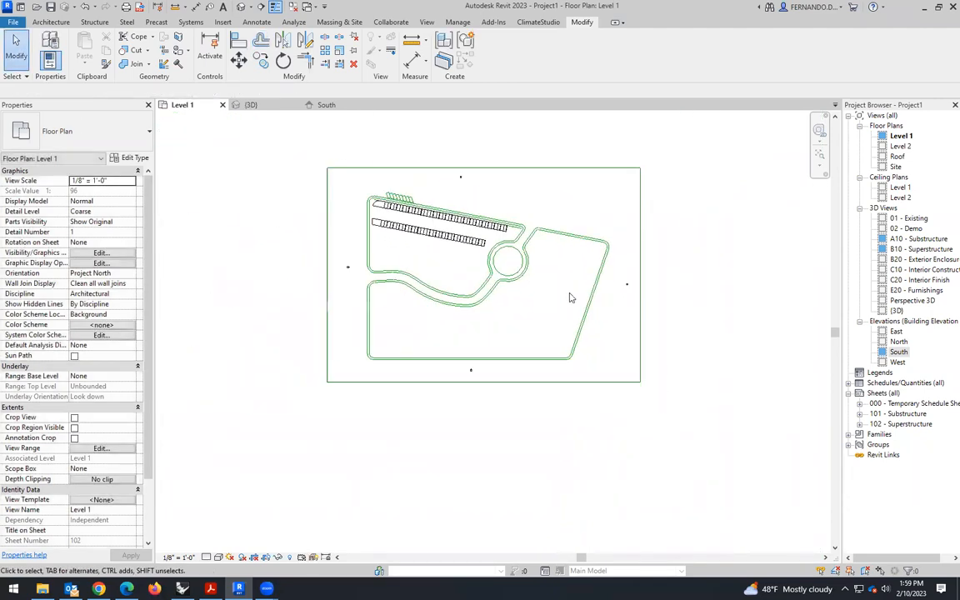
pyautogui.click(256, 108)
pyautogui.scroll(-3, 505, 362)
pyautogui.keyDown('shift'); pyautogui.moveTo(480, 398); pyautogui.dragTo(384, 345, button='middle'); pyautogui.keyUp('shift')
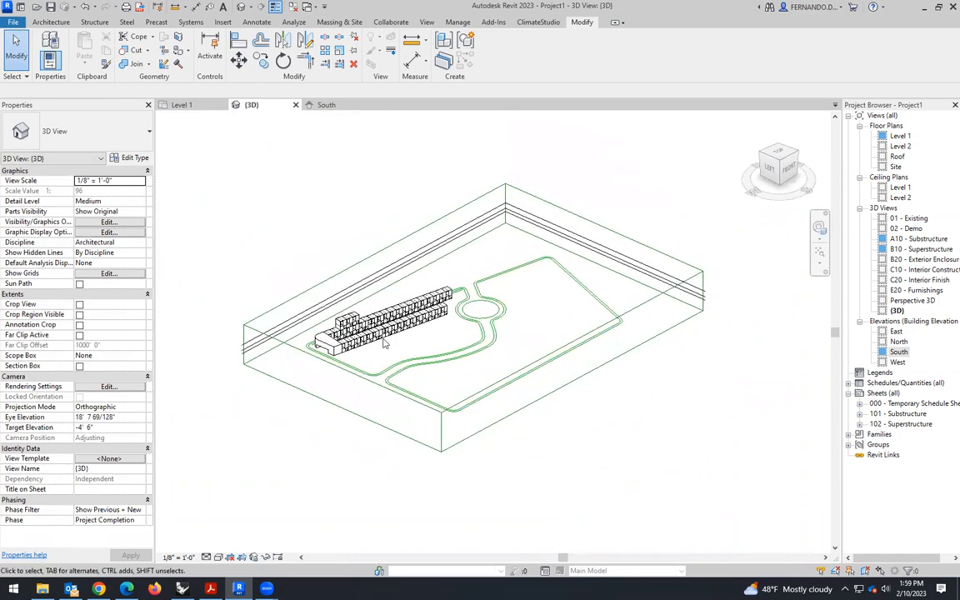
pyautogui.scroll(4, 385, 345)
pyautogui.keyDown('shift'); pyautogui.moveTo(437, 408); pyautogui.dragTo(487, 332, button='middle'); pyautogui.keyUp('shift')
pyautogui.scroll(-3, 485, 331)
pyautogui.keyDown('shift'); pyautogui.moveTo(570, 395); pyautogui.dragTo(439, 387, button='middle'); pyautogui.keyUp('shift')
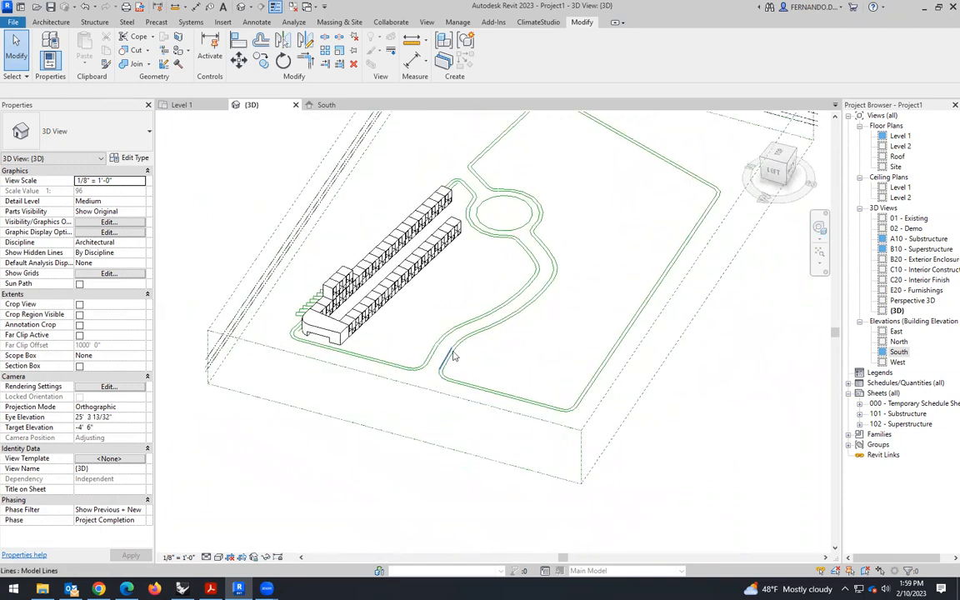
pyautogui.scroll(2, 525, 241)
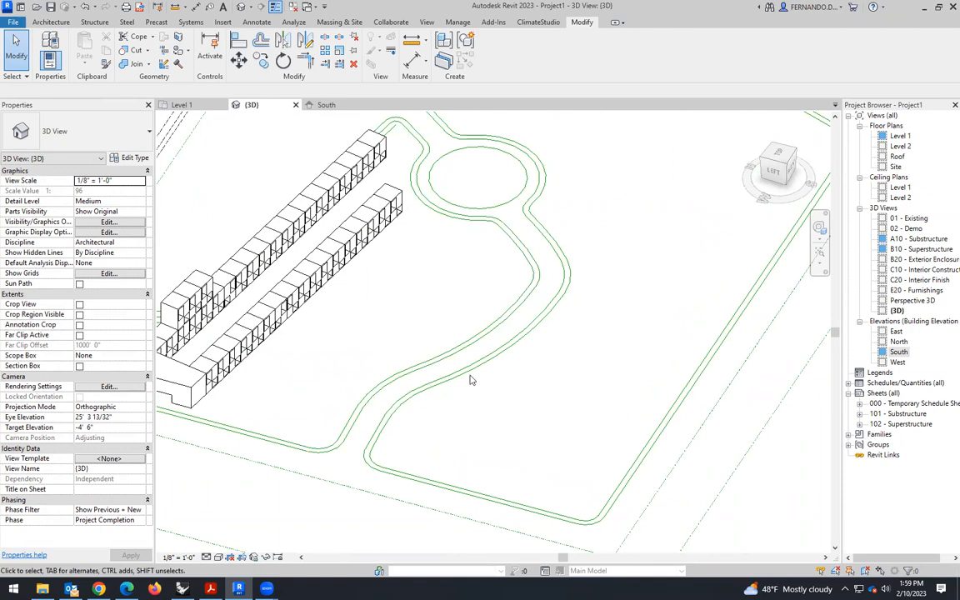
pyautogui.scroll(-3, 470, 380)
pyautogui.keyDown('shift'); pyautogui.moveTo(470, 380); pyautogui.dragTo(542, 389, button='middle'); pyautogui.keyUp('shift')
pyautogui.scroll(3, 541, 389)
pyautogui.scroll(2, 541, 390)
pyautogui.scroll(2, 500, 342)
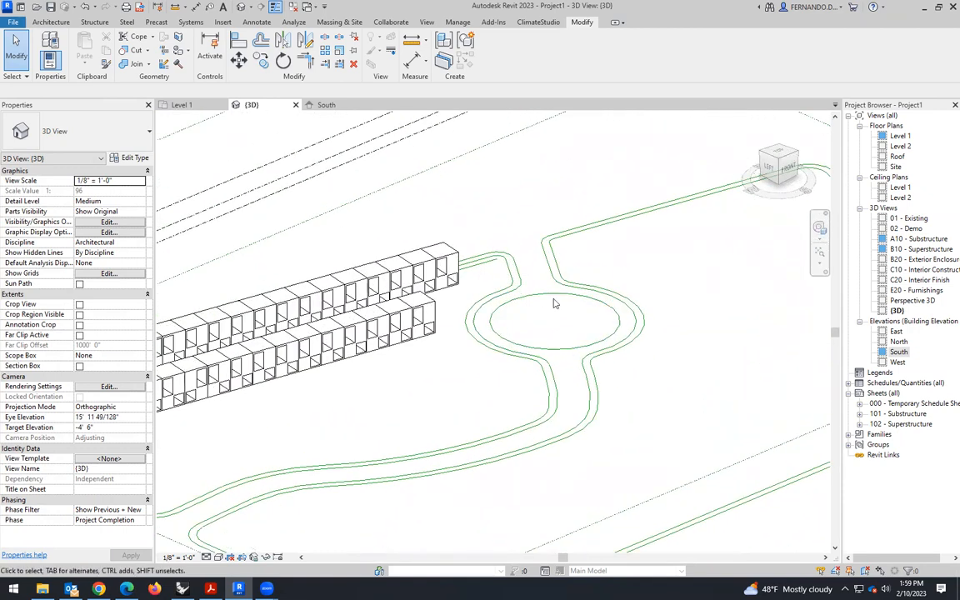
# - Inspect the building's rounded end block and how the massing sits beside the road and roundabout
pyautogui.scroll(-6, 517, 316)
pyautogui.keyDown('shift'); pyautogui.moveTo(439, 335); pyautogui.dragTo(432, 387, button='middle'); pyautogui.keyUp('shift')
pyautogui.scroll(2, 397, 321)
pyautogui.scroll(2, 412, 350)
pyautogui.scroll(4, 354, 320)
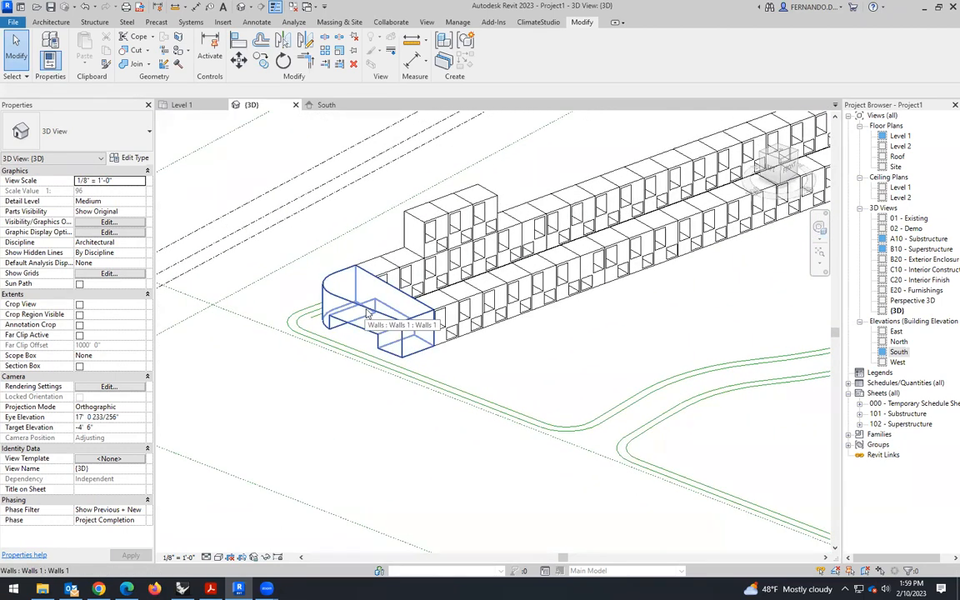
pyautogui.scroll(2, 374, 320)
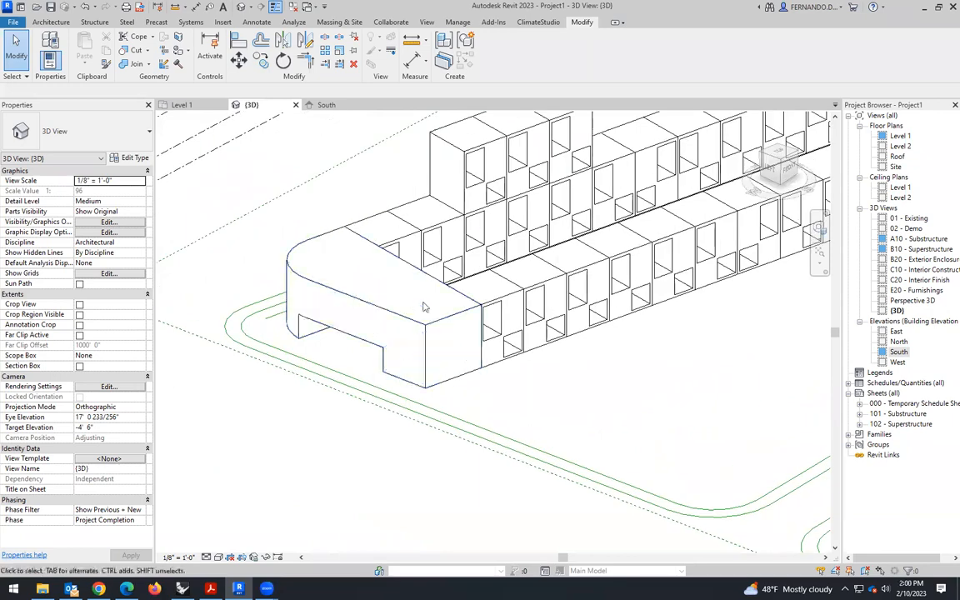
pyautogui.scroll(-10, 424, 289)
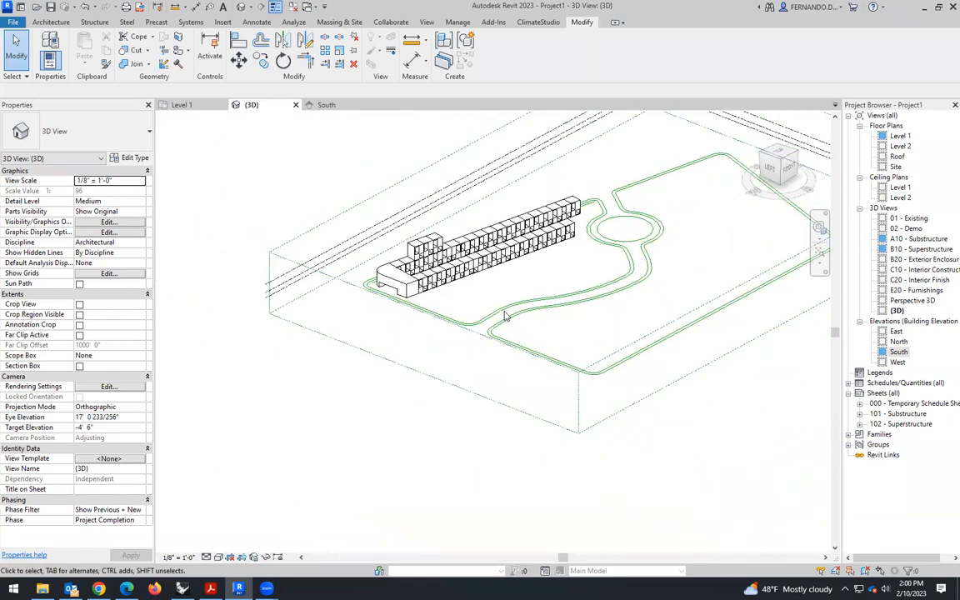
pyautogui.moveTo(565, 359)
pyautogui.keyDown('shift'); pyautogui.mouseDown(button='middle')
pyautogui.moveTo(514, 339)
pyautogui.moveTo(534, 325)
pyautogui.moveTo(572, 364)
pyautogui.mouseUp(button='middle'); pyautogui.keyUp('shift')
pyautogui.scroll(2, 608, 199)
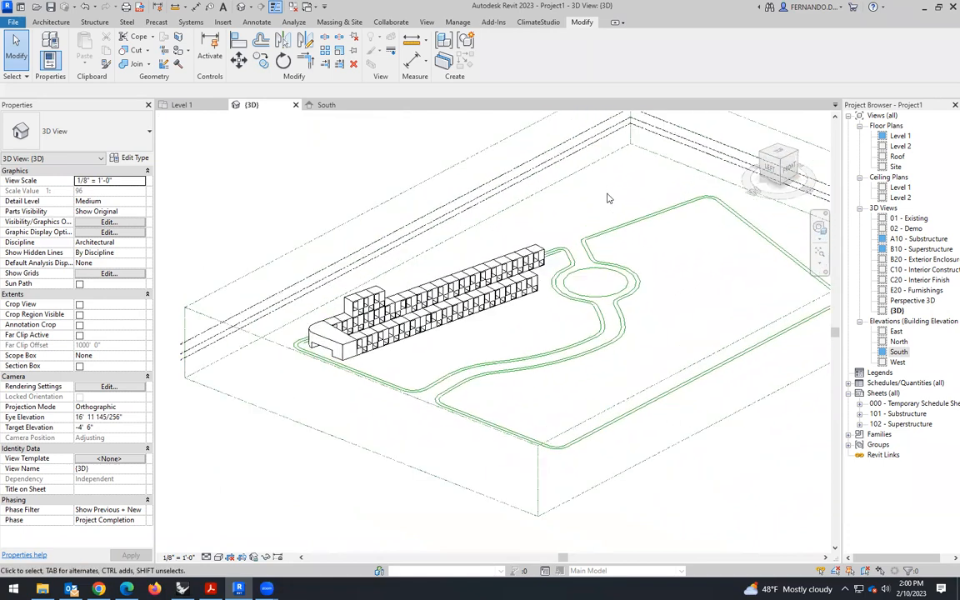
pyautogui.scroll(1, 521, 375)
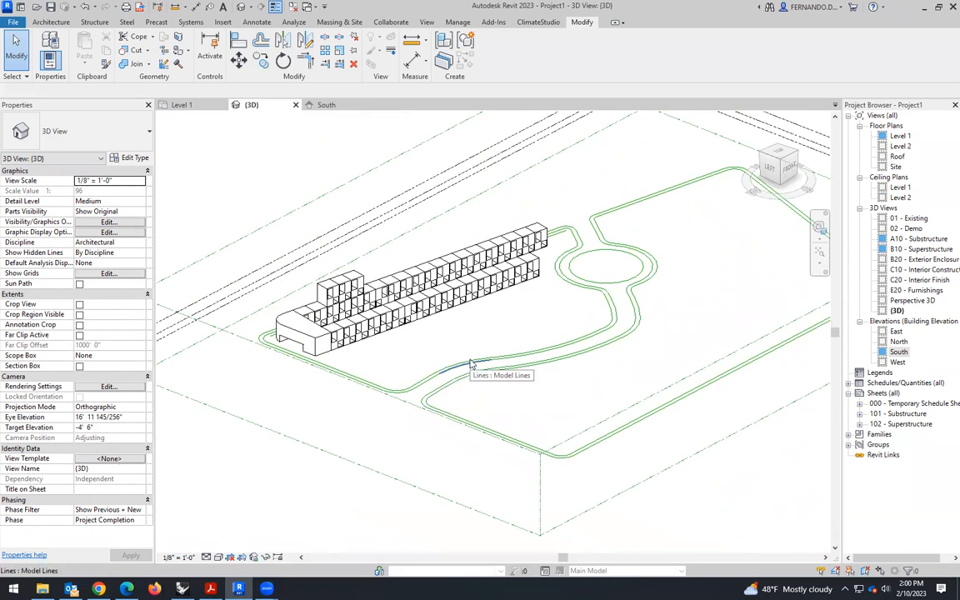
pyautogui.scroll(1, 455, 386)
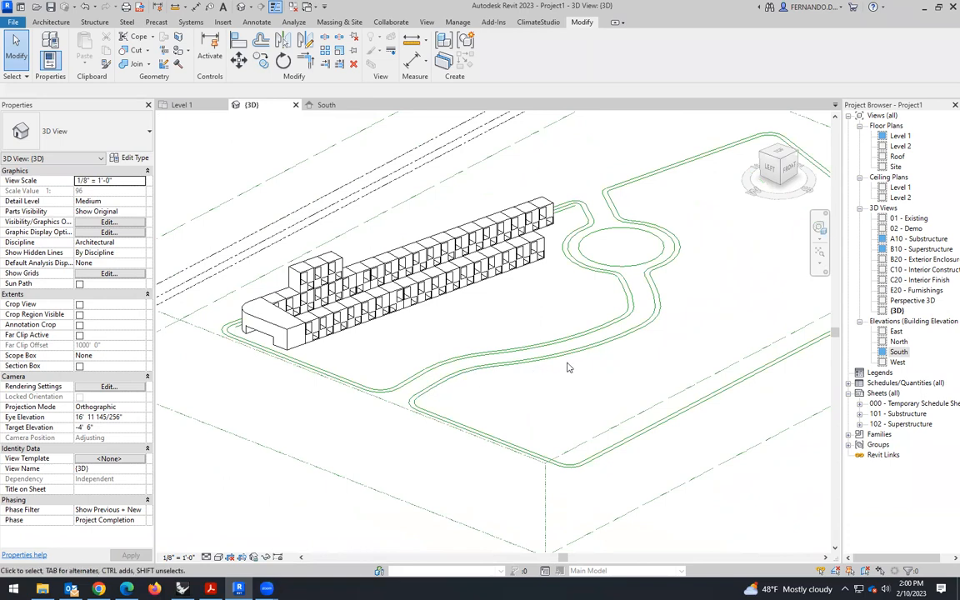
pyautogui.keyDown('shift'); pyautogui.moveTo(533, 328); pyautogui.dragTo(540, 295, button='middle'); pyautogui.keyUp('shift')
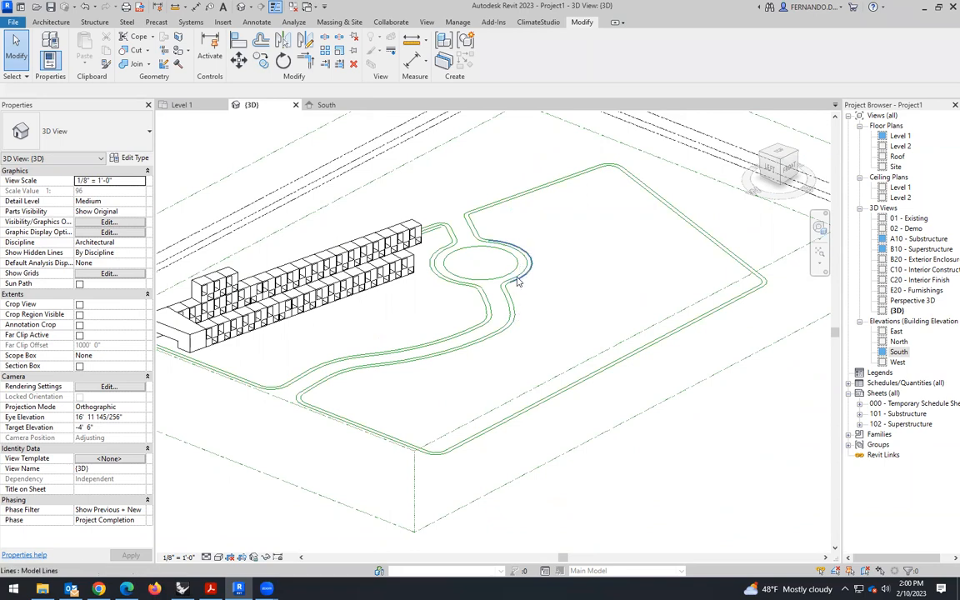
pyautogui.scroll(1, 537, 280)
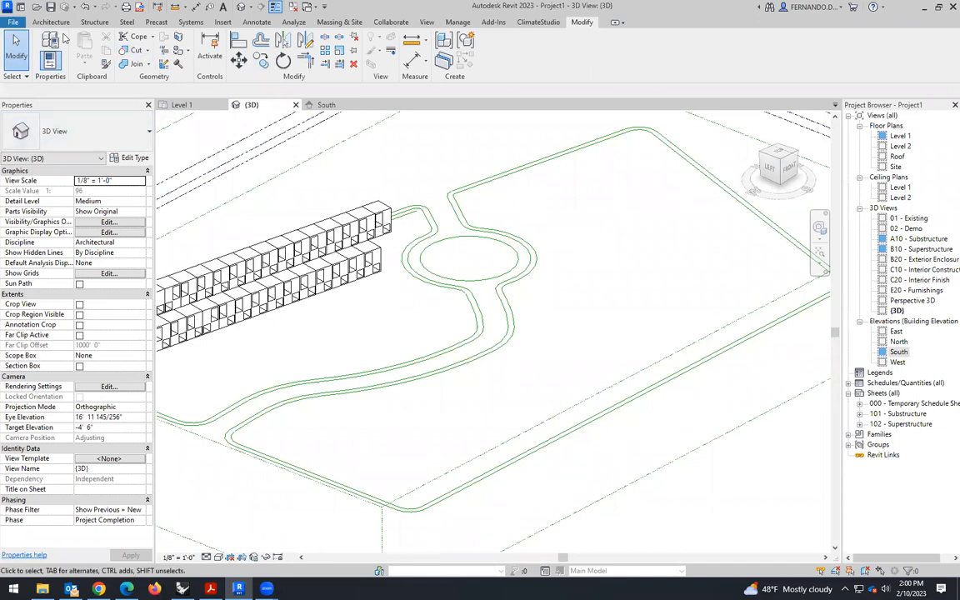
# - Create an in-place model component in the Topography category with the name Topography 1
pyautogui.click(50, 22)
pyautogui.click(134, 60)
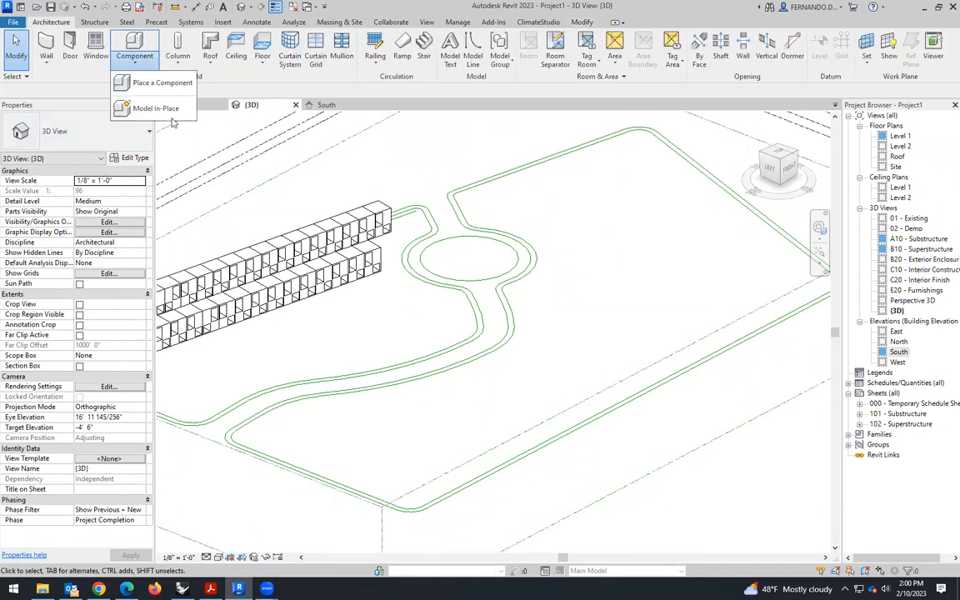
pyautogui.moveTo(560, 236); pyautogui.dragTo(569, 307)
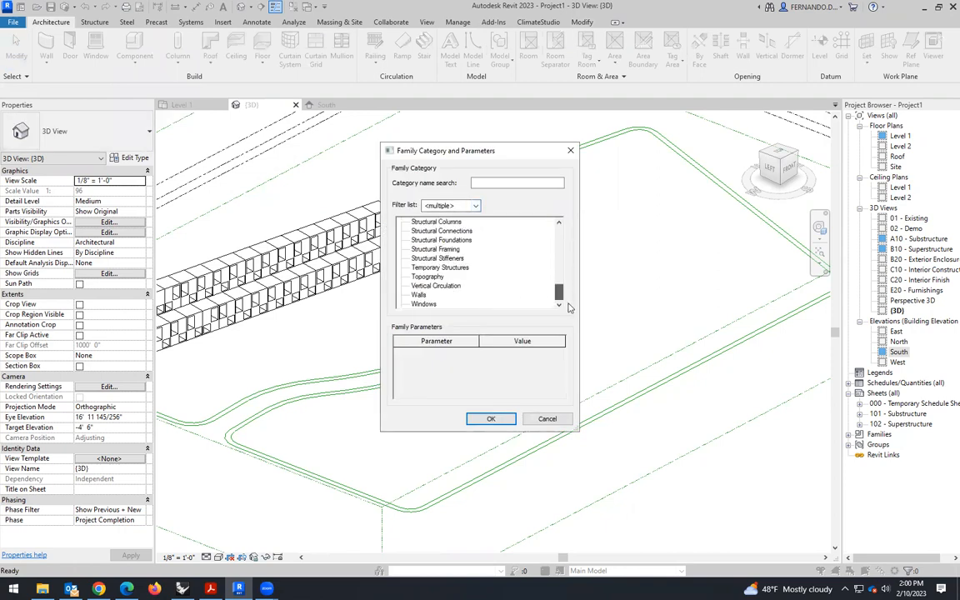
pyautogui.click(491, 418)
pyautogui.click(485, 315)
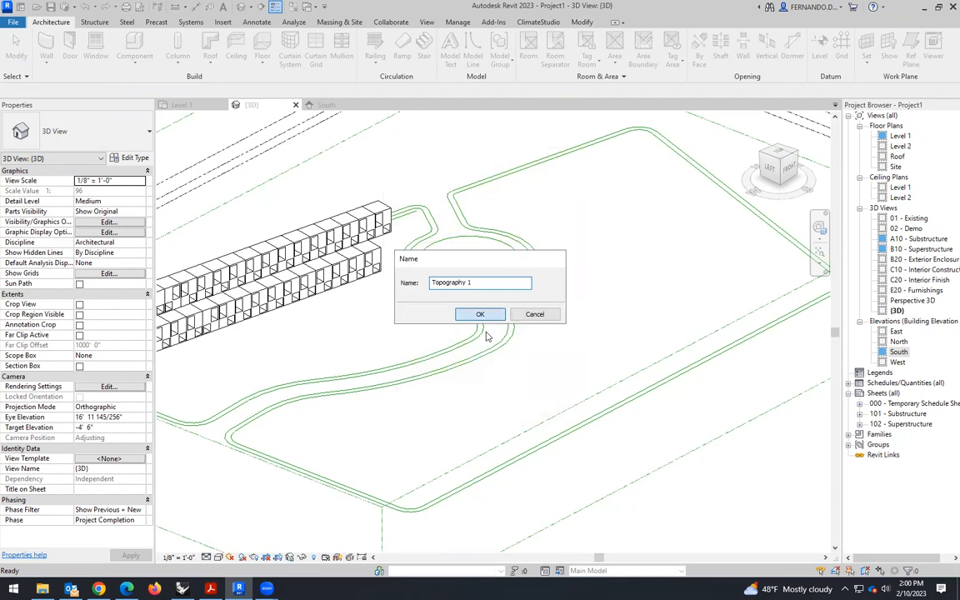
# - Start an extrusion sketch with Pick Lines and pick the curved road's outer-edge arcs below the roundabout
pyautogui.click(99, 48)
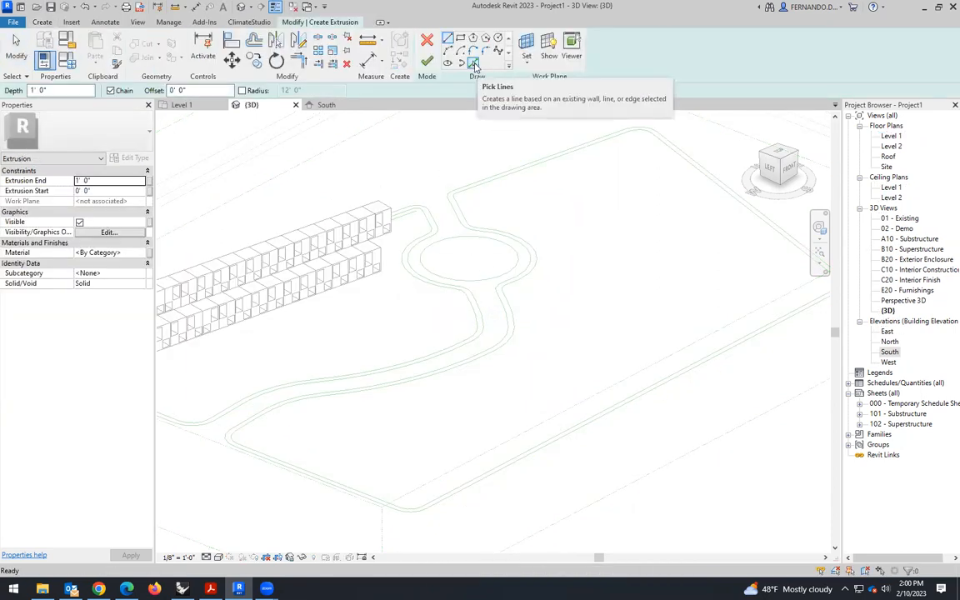
pyautogui.click(474, 64)
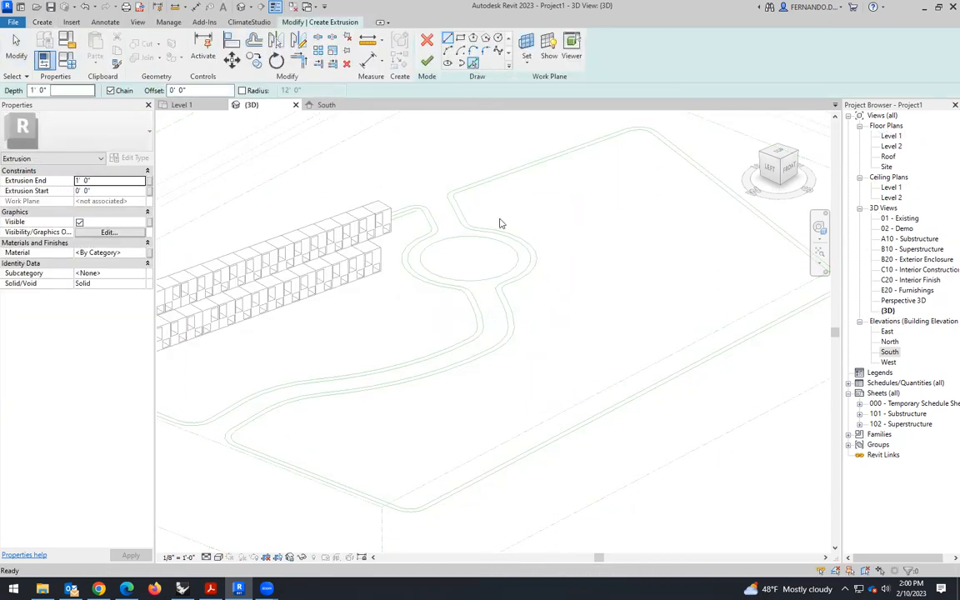
pyautogui.click(510, 312)
pyautogui.scroll(2, 514, 308)
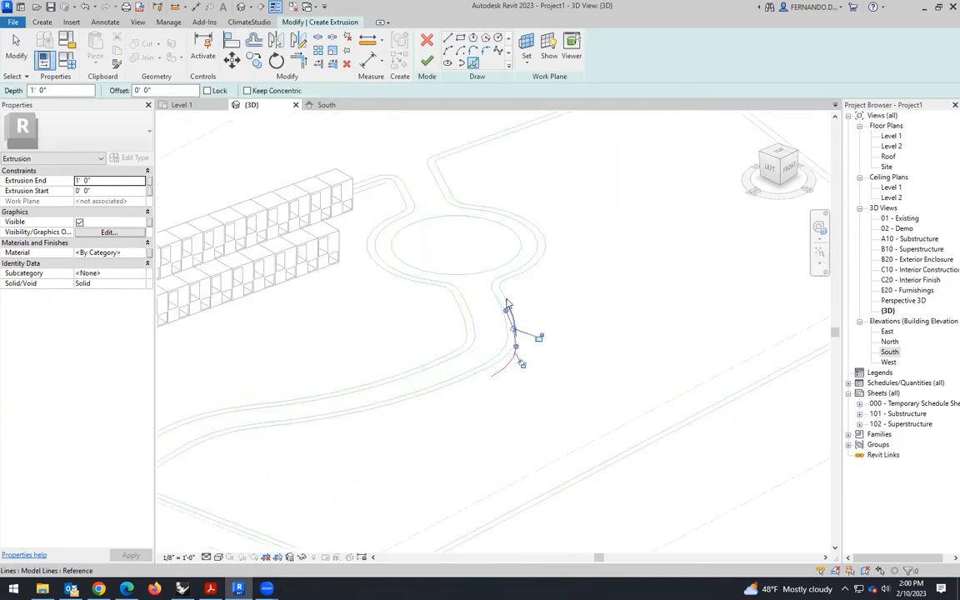
pyautogui.click(513, 306)
pyautogui.scroll(2, 515, 305)
pyautogui.scroll(1, 515, 305)
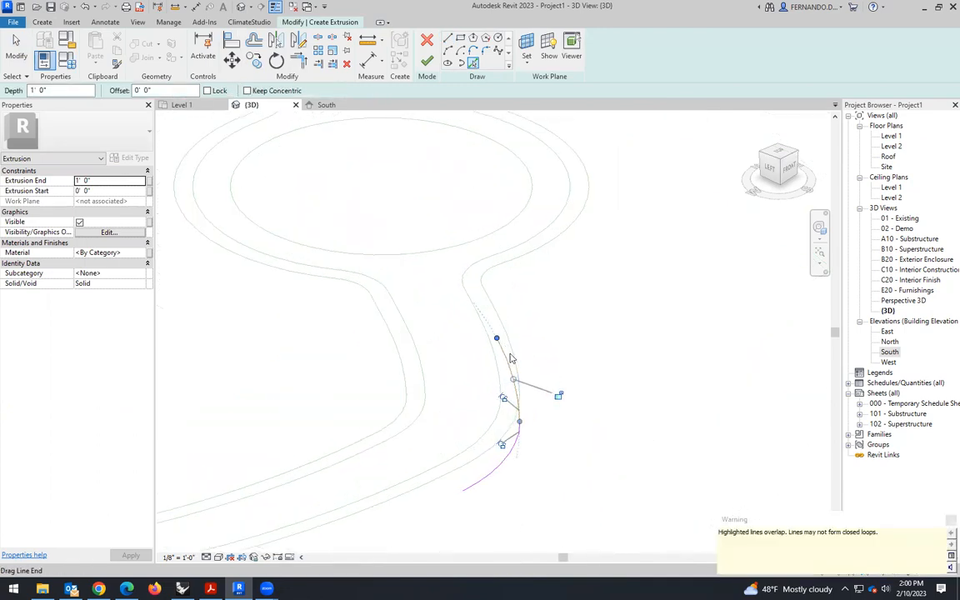
pyautogui.click(524, 370)
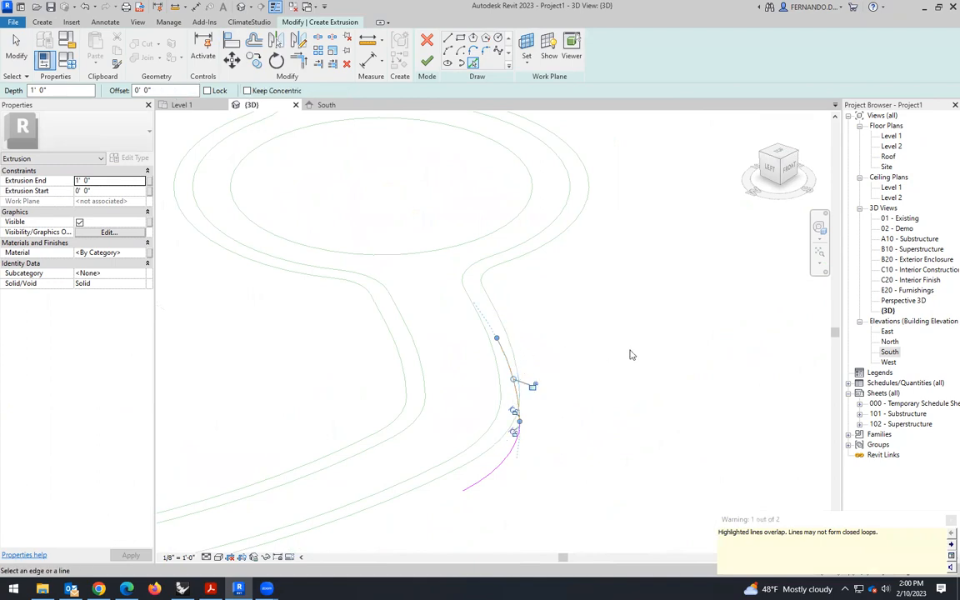
# - Remove the overlapping duplicate sketch arcs and pick the road's outer arc below the roundabout again
pyautogui.press('Escape')
pyautogui.scroll(-3, 627, 358)
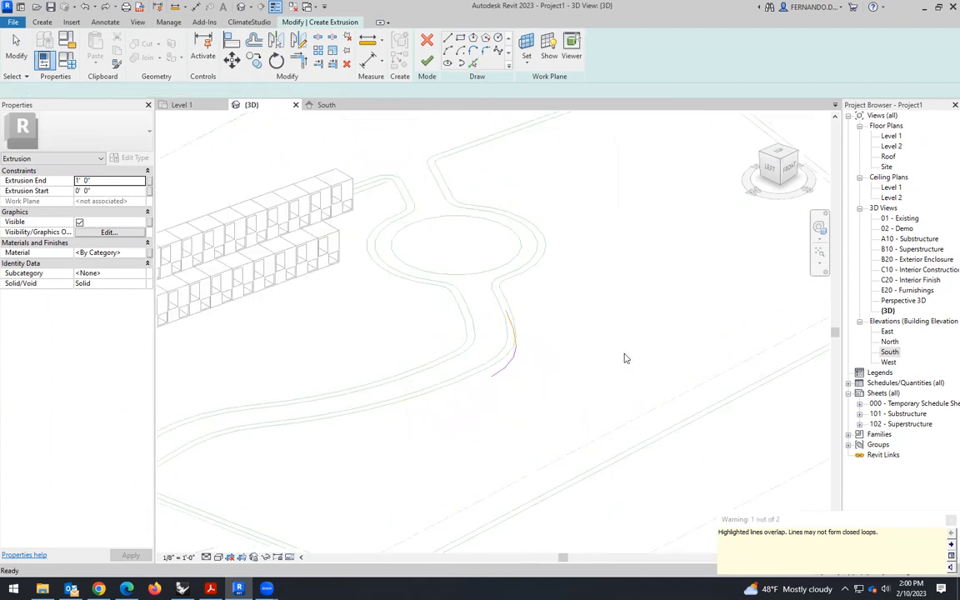
pyautogui.scroll(1, 538, 341)
pyautogui.scroll(-3, 537, 341)
pyautogui.scroll(4, 513, 331)
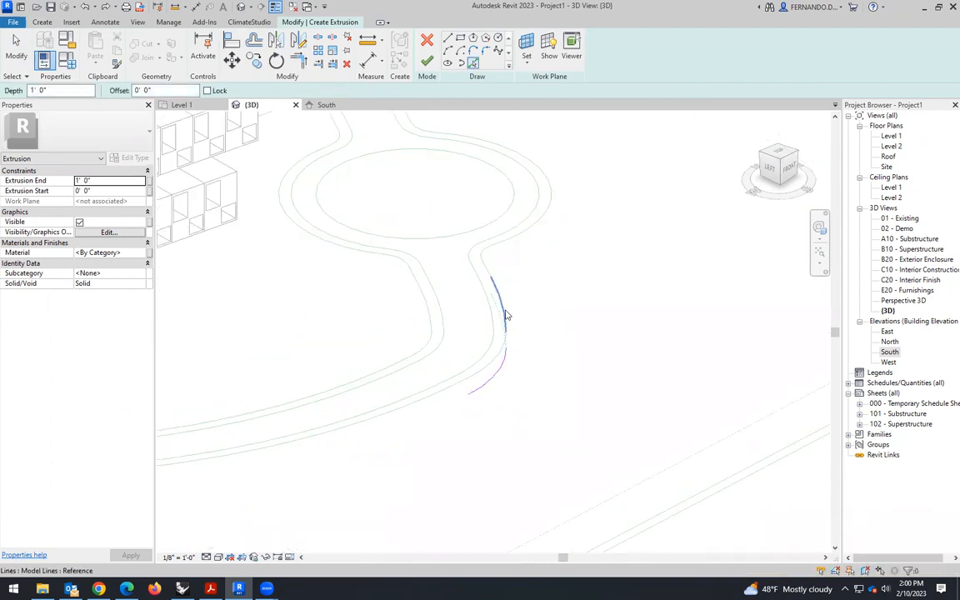
pyautogui.click(506, 316)
# - Continue the sketch by picking the road's outer edge through the narrow neck and around the roundabout's outer side
pyautogui.click(490, 269)
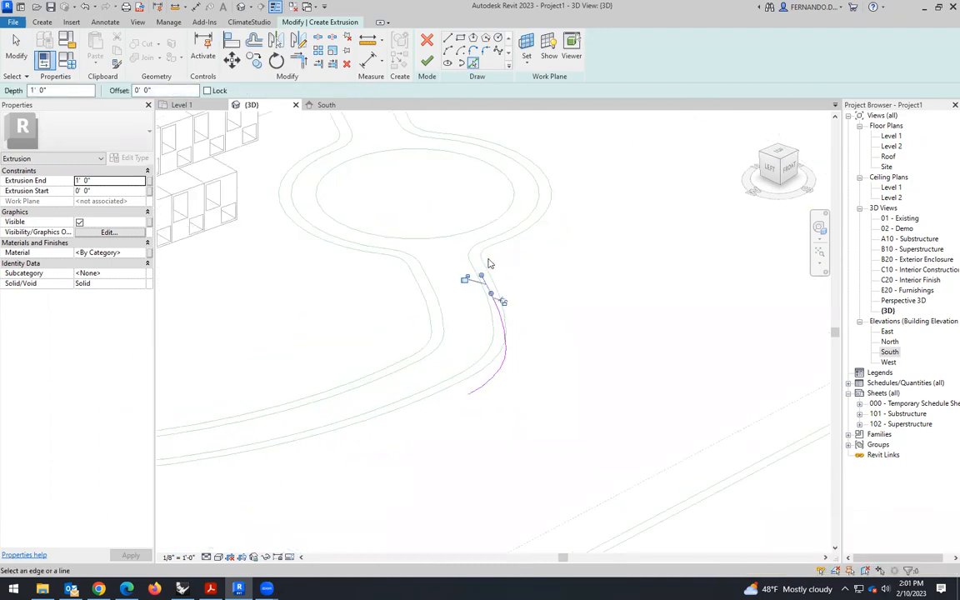
pyautogui.scroll(2, 487, 260)
pyautogui.click(477, 251)
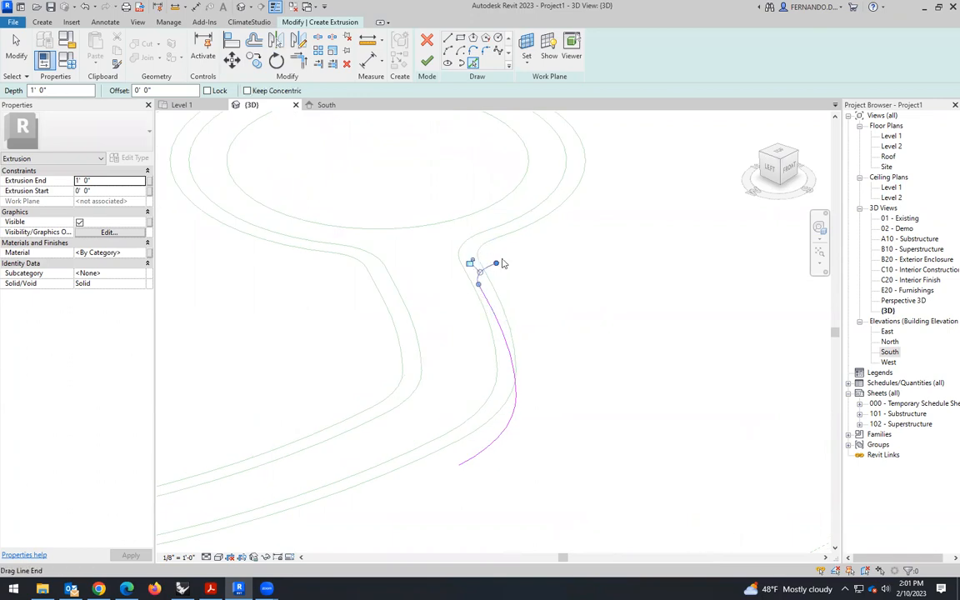
pyautogui.click(504, 239)
pyautogui.scroll(-2, 573, 342)
pyautogui.scroll(2, 538, 158)
# - Pick the fillet and straight road edge beyond the roundabout, ending with the small corner arc at the boundary
pyautogui.click(420, 156)
pyautogui.click(403, 146)
pyautogui.scroll(-3, 450, 275)
pyautogui.scroll(2, 458, 294)
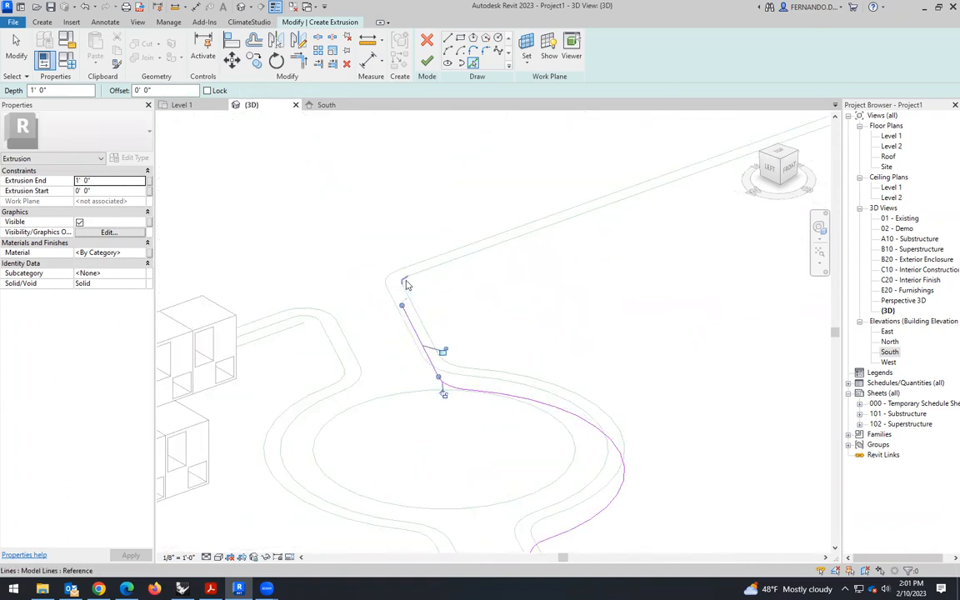
pyautogui.scroll(1, 406, 285)
pyautogui.scroll(-3, 406, 309)
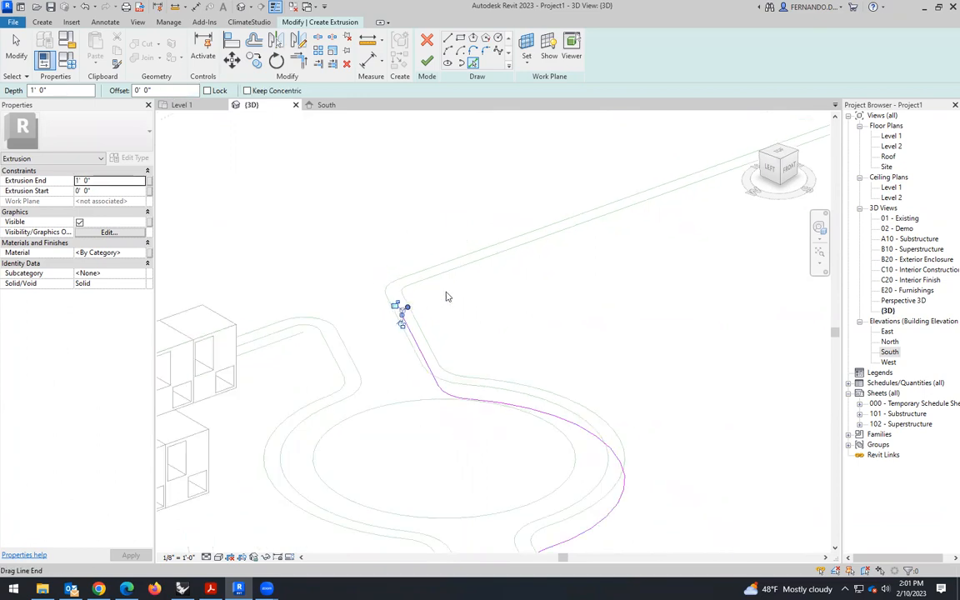
# - Pick the long inner boundary line at the back of the site, its far corner arc and the slanted side boundary
pyautogui.click(458, 275)
pyautogui.scroll(3, 703, 210)
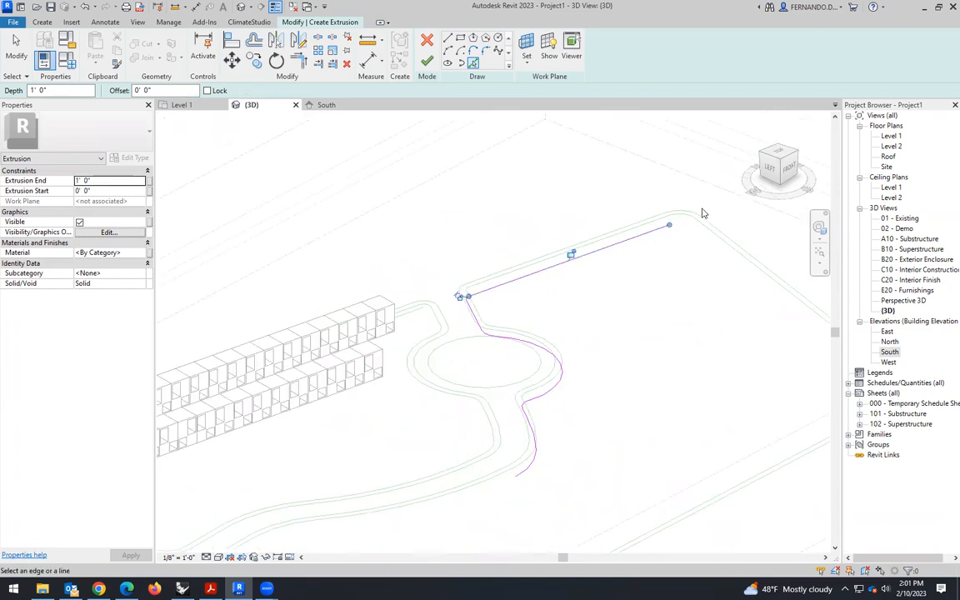
pyautogui.click(666, 227)
pyautogui.click(708, 259)
pyautogui.scroll(-4, 523, 225)
pyautogui.scroll(2, 675, 327)
pyautogui.scroll(3, 660, 286)
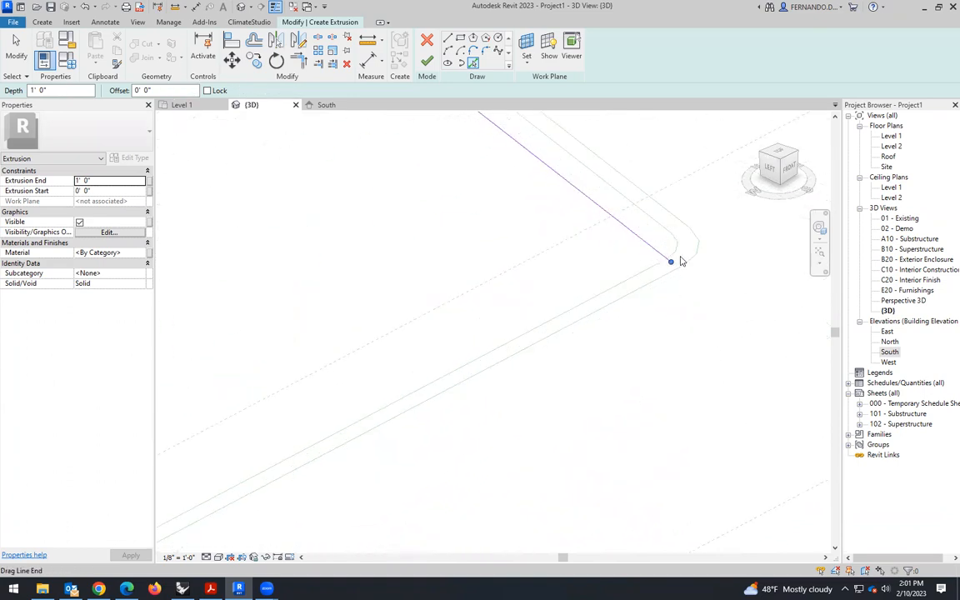
# - Pick the long front inner boundary line and its corner arcs, continuing along the inner boundary toward the road entrance
pyautogui.click(629, 287)
pyautogui.scroll(-5, 741, 292)
pyautogui.scroll(4, 386, 458)
pyautogui.scroll(1, 386, 458)
pyautogui.click(369, 419)
pyautogui.scroll(-4, 434, 365)
pyautogui.scroll(5, 434, 365)
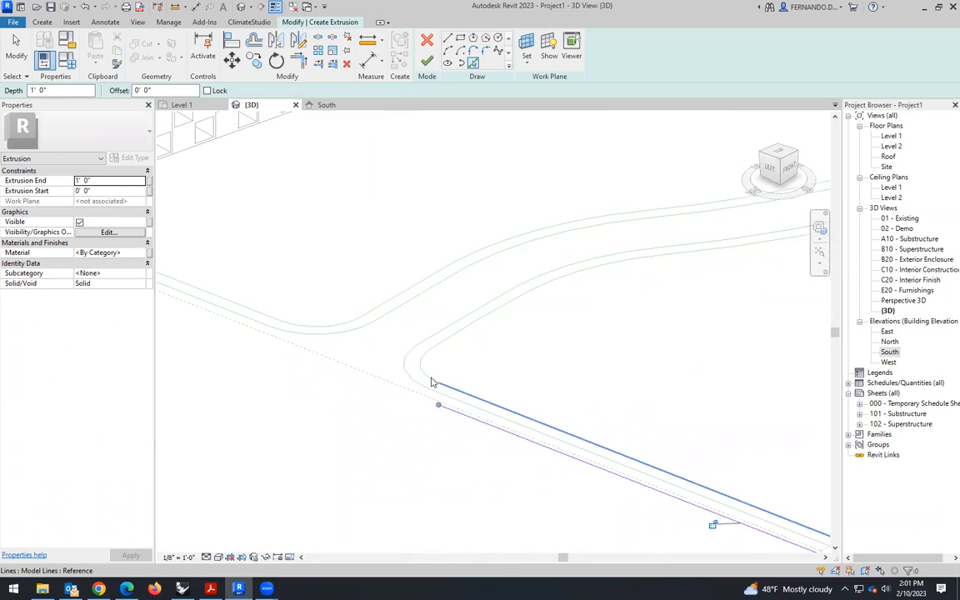
# - Pick the entrance corner arc and remaining outer road curves to close the loop, and finish the 1' extrusion
pyautogui.click(440, 351)
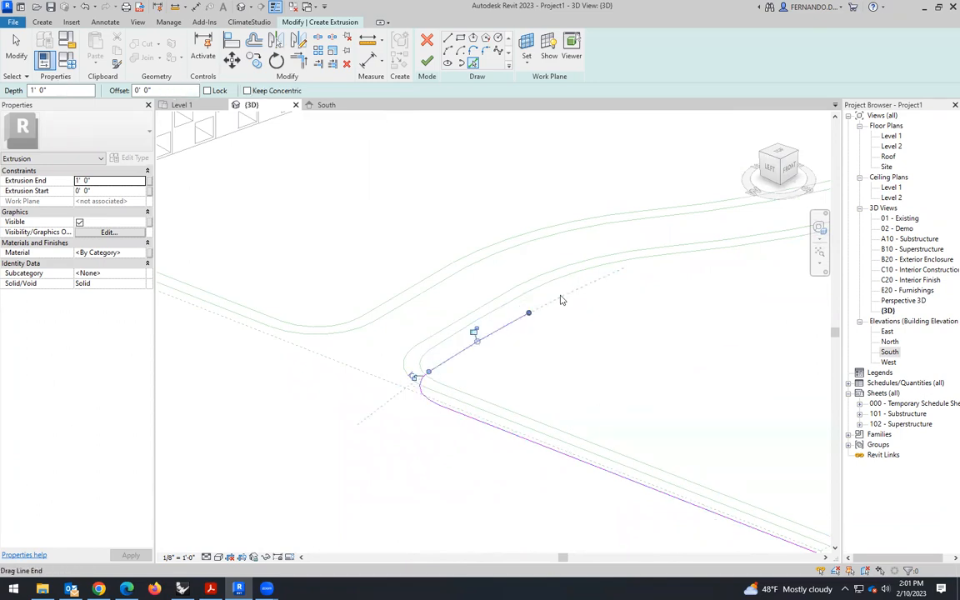
pyautogui.click(627, 265)
pyautogui.click(734, 268)
pyautogui.scroll(-5, 500, 404)
pyautogui.scroll(4, 498, 336)
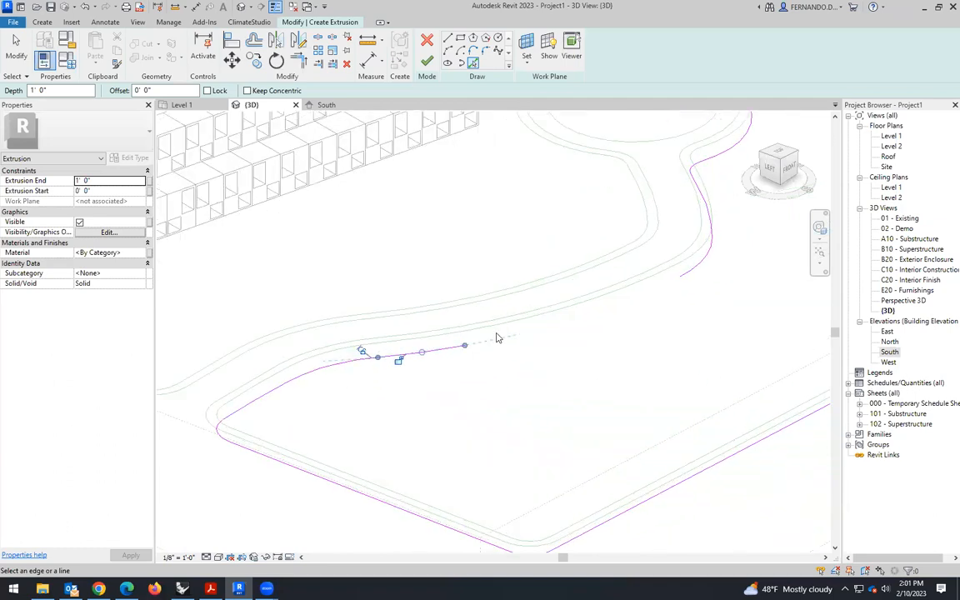
pyautogui.click(486, 323)
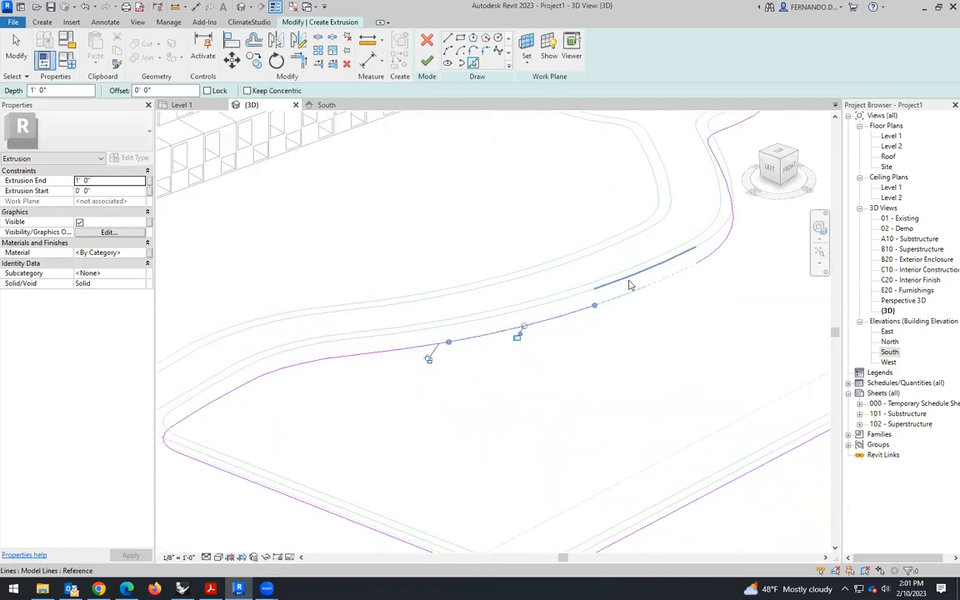
pyautogui.scroll(-5, 519, 416)
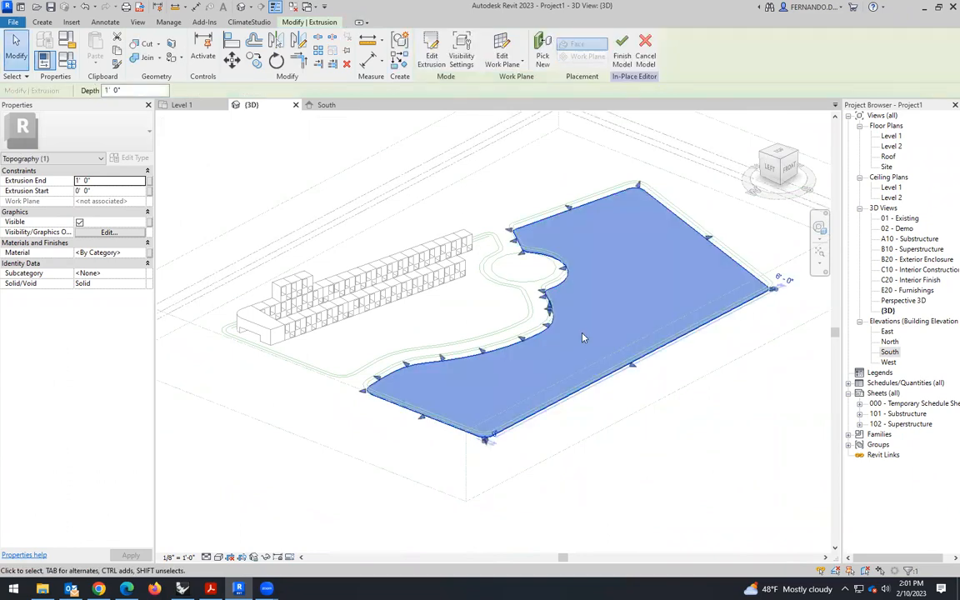
# - In the South elevation, stretch the extrusion's top up to the building's base for a 9' depth, and finish the in-place model
pyautogui.scroll(-1, 415, 310)
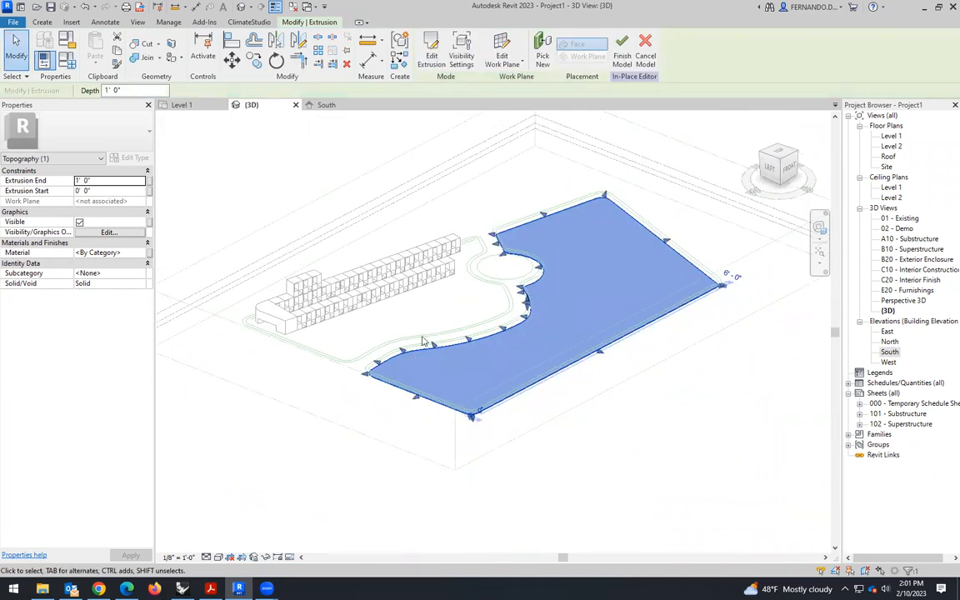
pyautogui.click(200, 106)
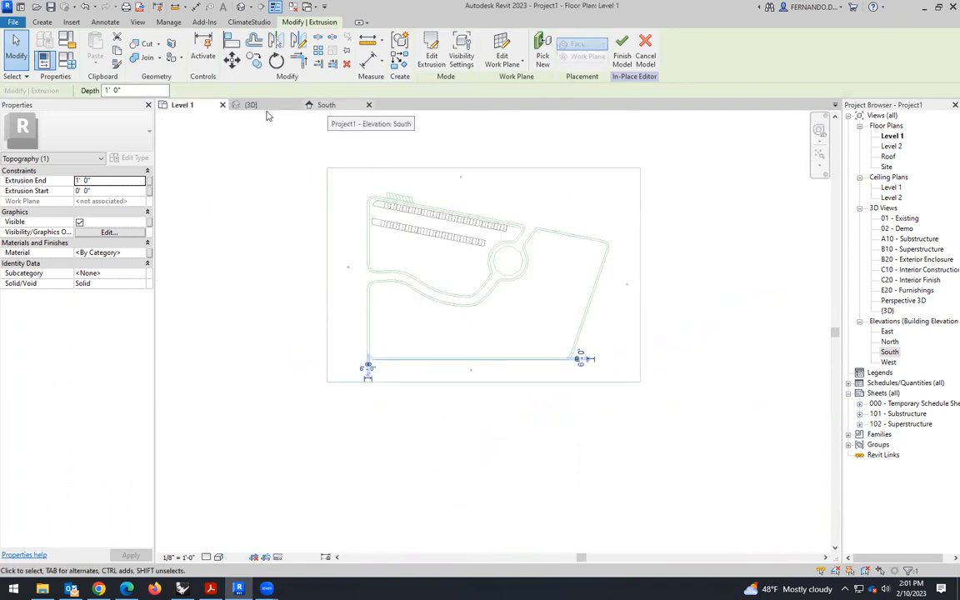
pyautogui.click(325, 105)
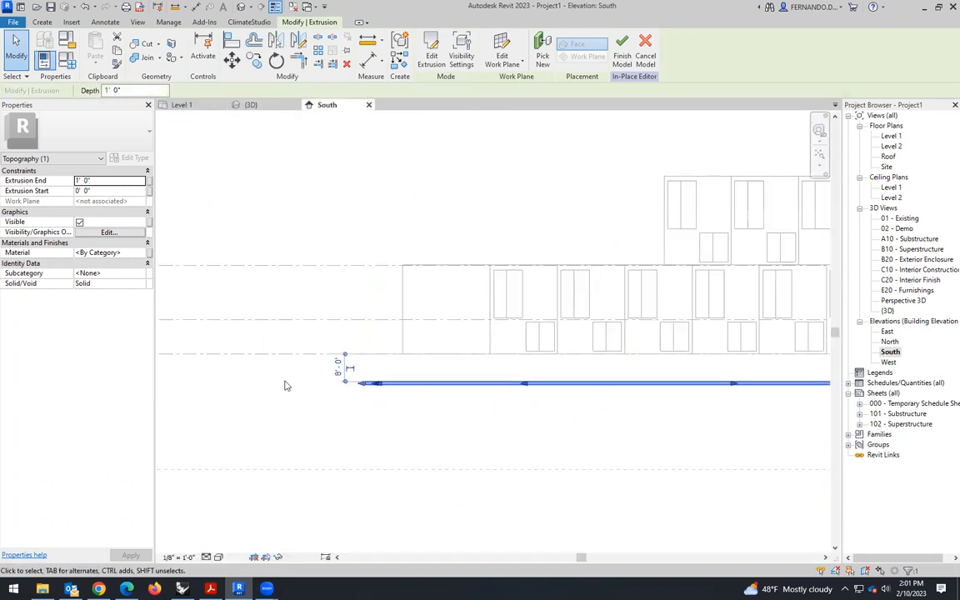
pyautogui.scroll(-3, 284, 386)
pyautogui.scroll(-2, 503, 364)
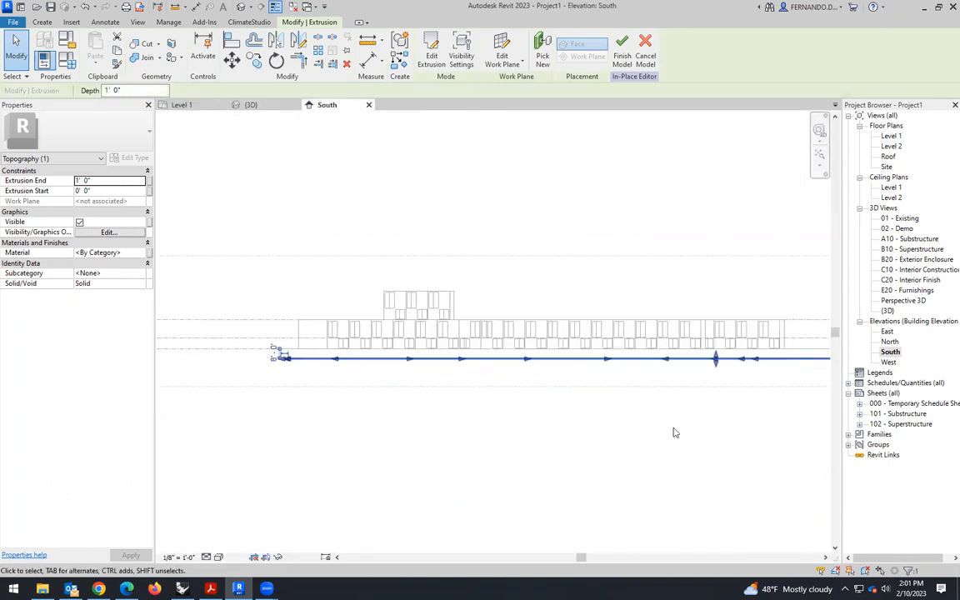
pyautogui.scroll(5, 776, 353)
pyautogui.moveTo(631, 371); pyautogui.dragTo(632, 334)
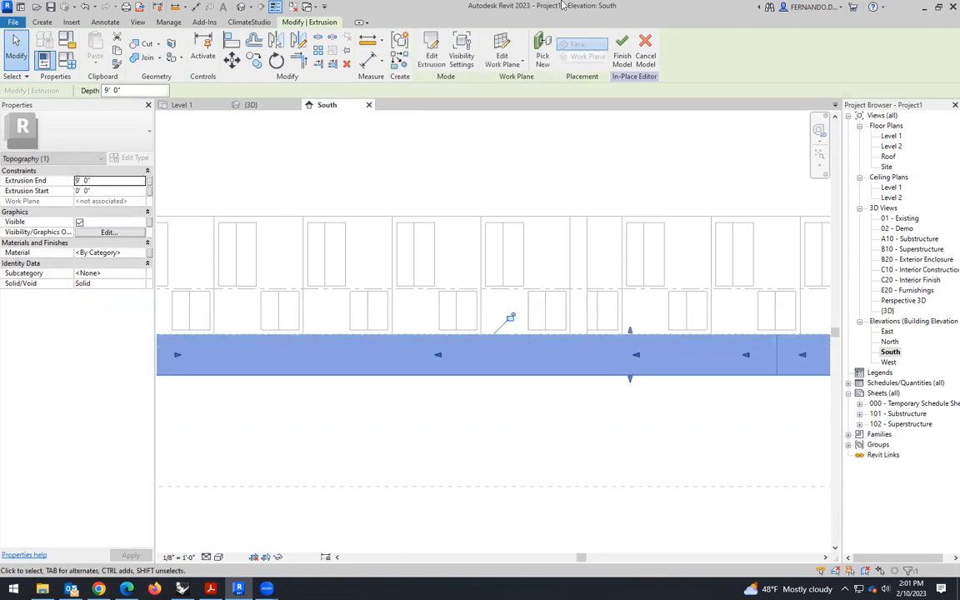
pyautogui.click(623, 60)
pyautogui.scroll(-3, 450, 340)
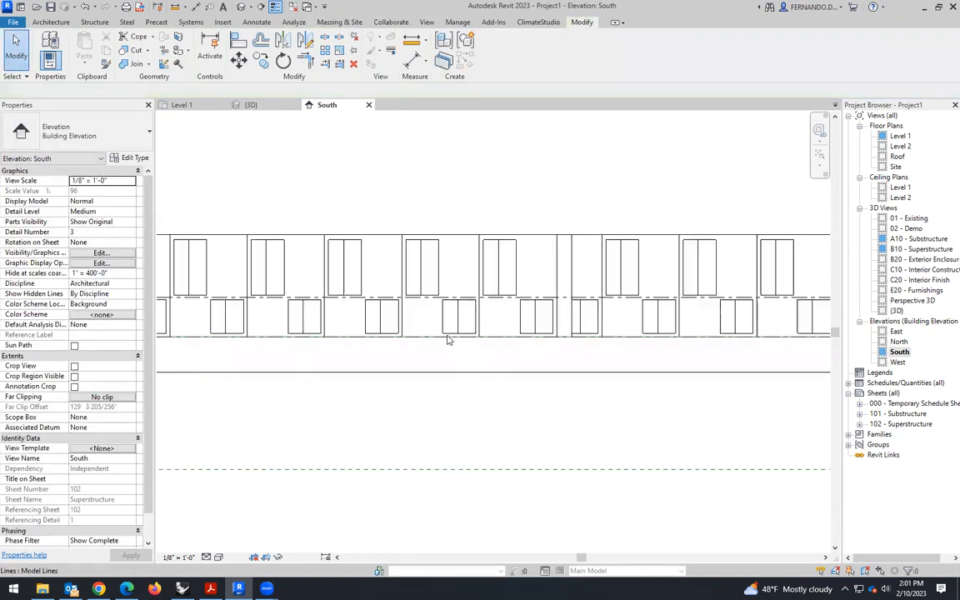
# - Examine the finished topography mass in the 3D view from several angles, especially its edges along the curved road and roundabout
pyautogui.click(250, 105)
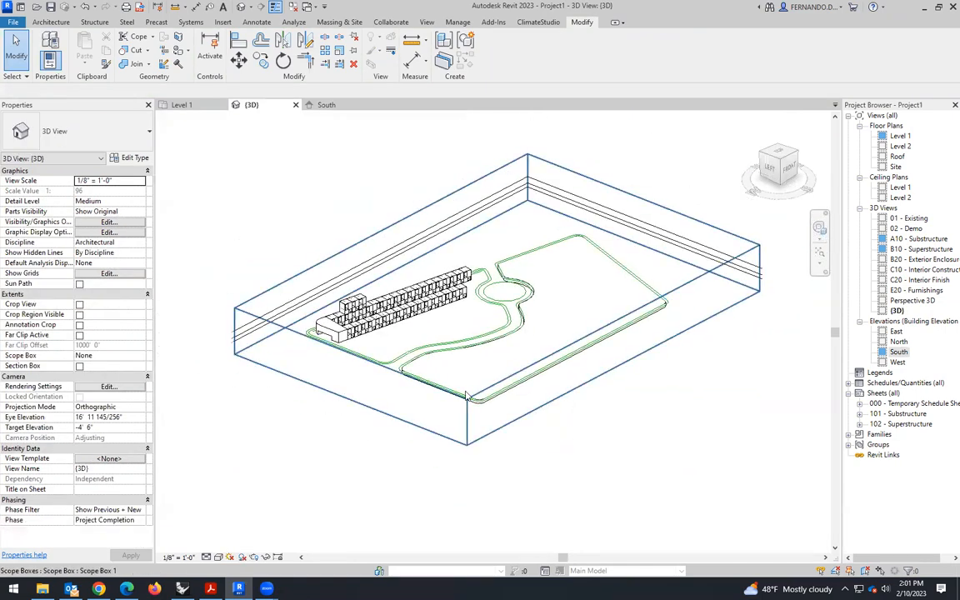
pyautogui.scroll(3, 466, 396)
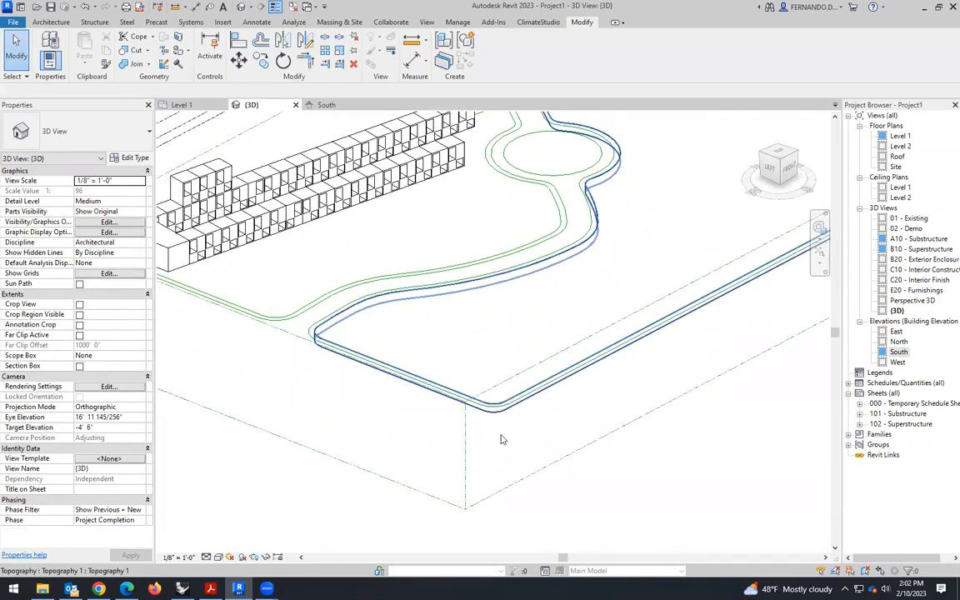
pyautogui.click(495, 414)
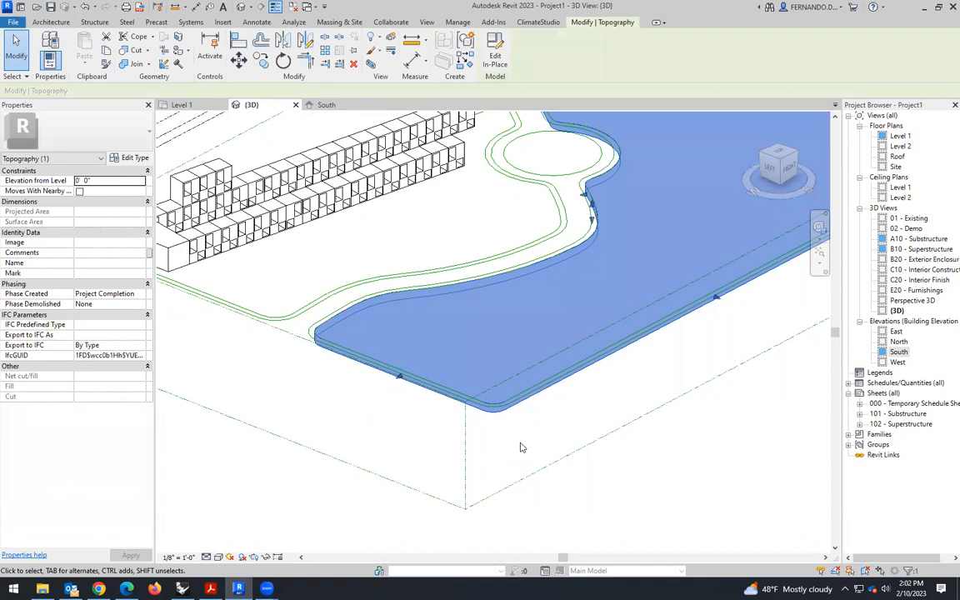
pyautogui.scroll(-2, 422, 365)
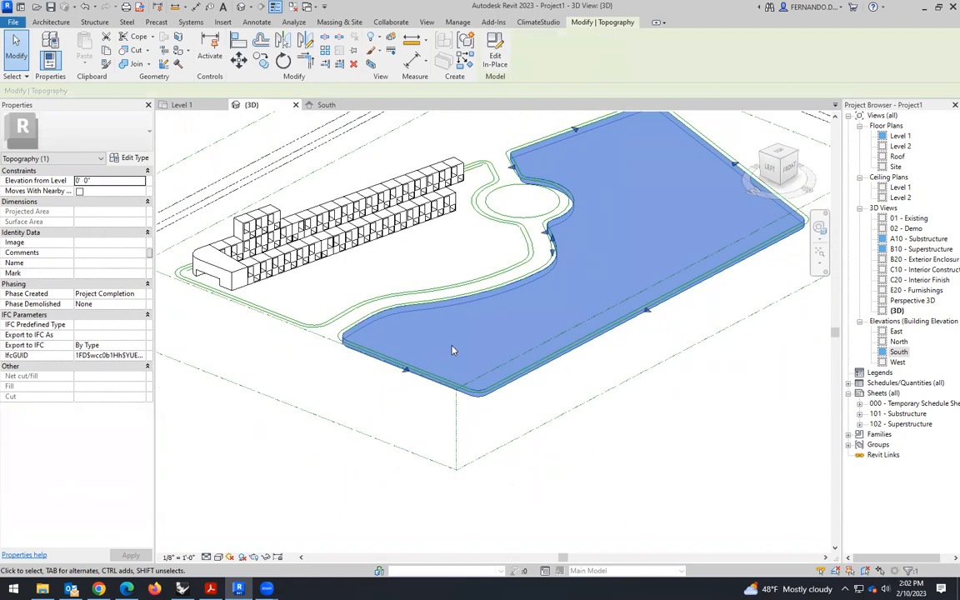
pyautogui.keyDown('shift'); pyautogui.moveTo(423, 399); pyautogui.dragTo(497, 309, button='middle'); pyautogui.keyUp('shift')
pyautogui.scroll(4, 521, 233)
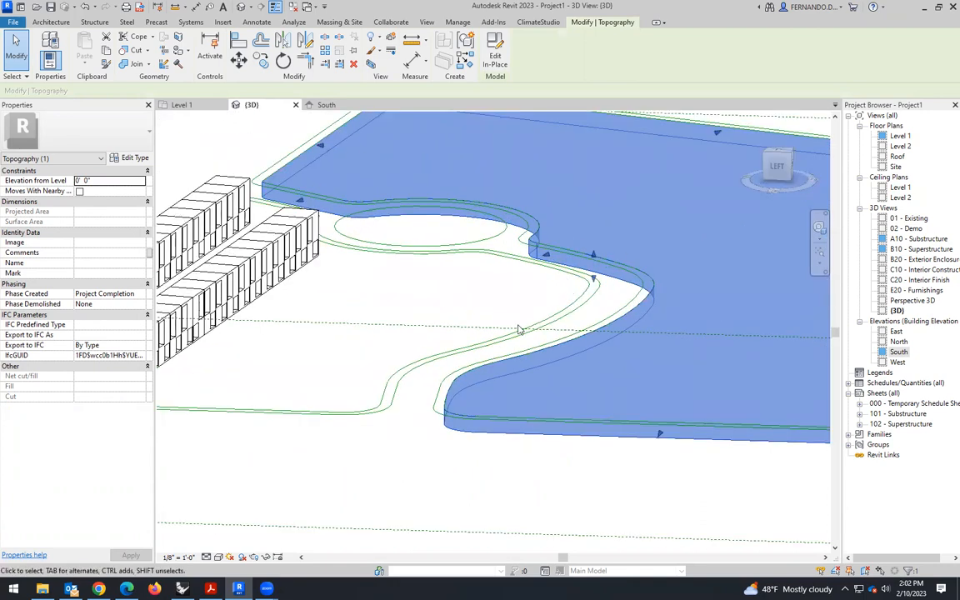
pyautogui.keyDown('shift'); pyautogui.moveTo(514, 336); pyautogui.dragTo(484, 250, button='middle'); pyautogui.keyUp('shift')
pyautogui.scroll(-2, 544, 291)
pyautogui.keyDown('shift'); pyautogui.moveTo(556, 347); pyautogui.dragTo(577, 383, button='middle'); pyautogui.keyUp('shift')
pyautogui.click(595, 466)
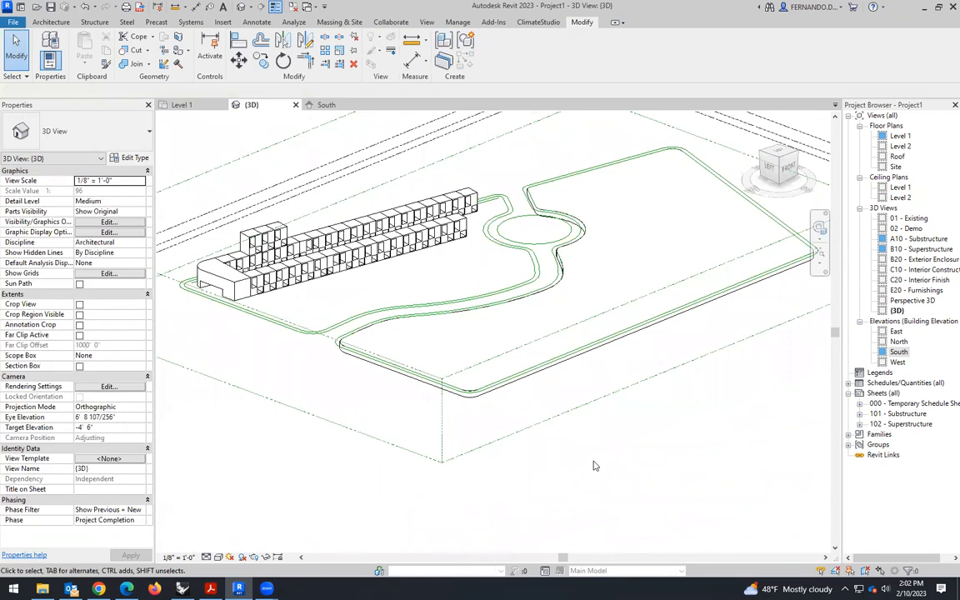
pyautogui.scroll(1, 556, 323)
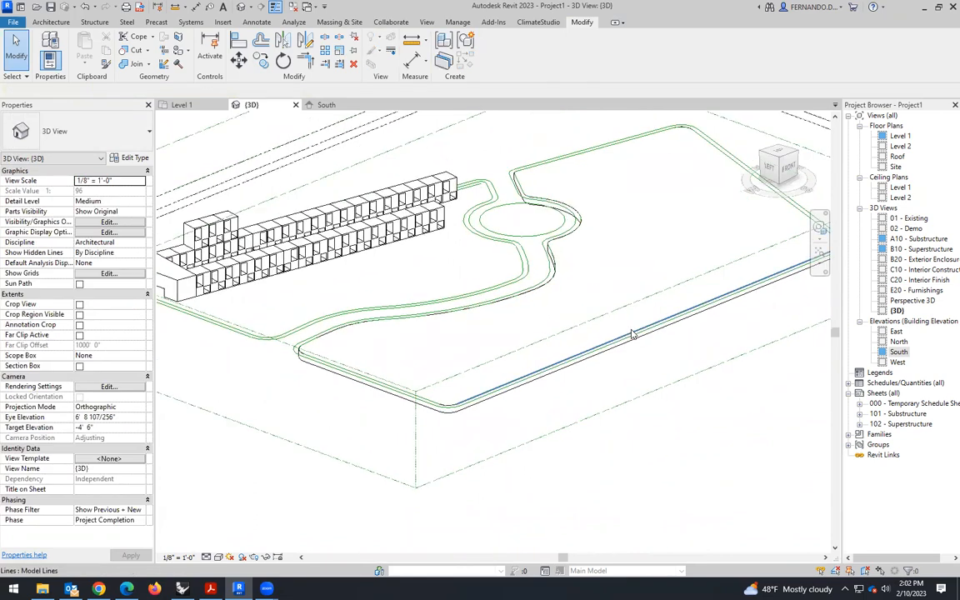
pyautogui.scroll(1, 472, 303)
pyautogui.scroll(1, 472, 303)
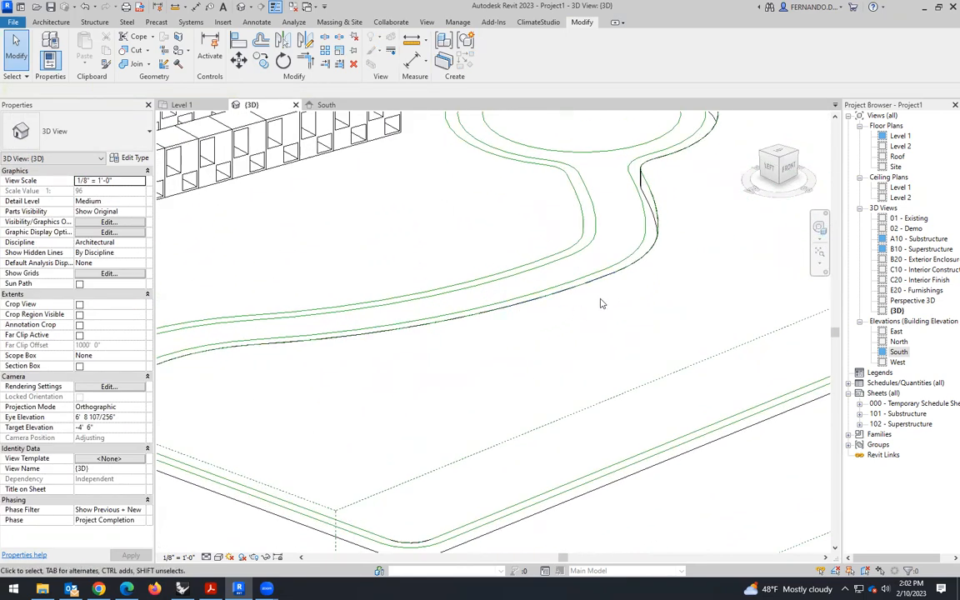
pyautogui.scroll(-1, 602, 300)
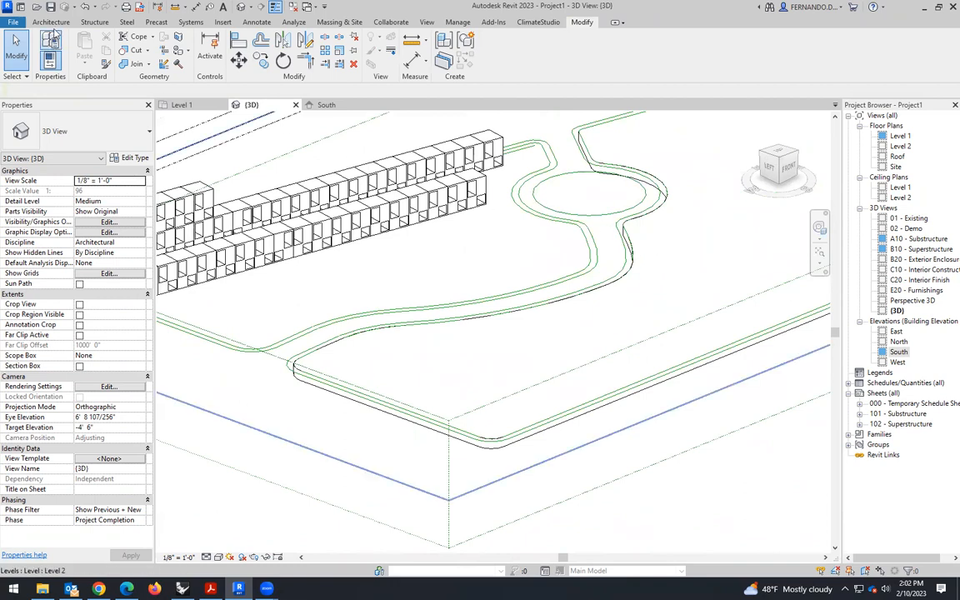
# - Create a new in-place model in the Floors category, keeping the suggested name
pyautogui.click(51, 22)
pyautogui.click(134, 56)
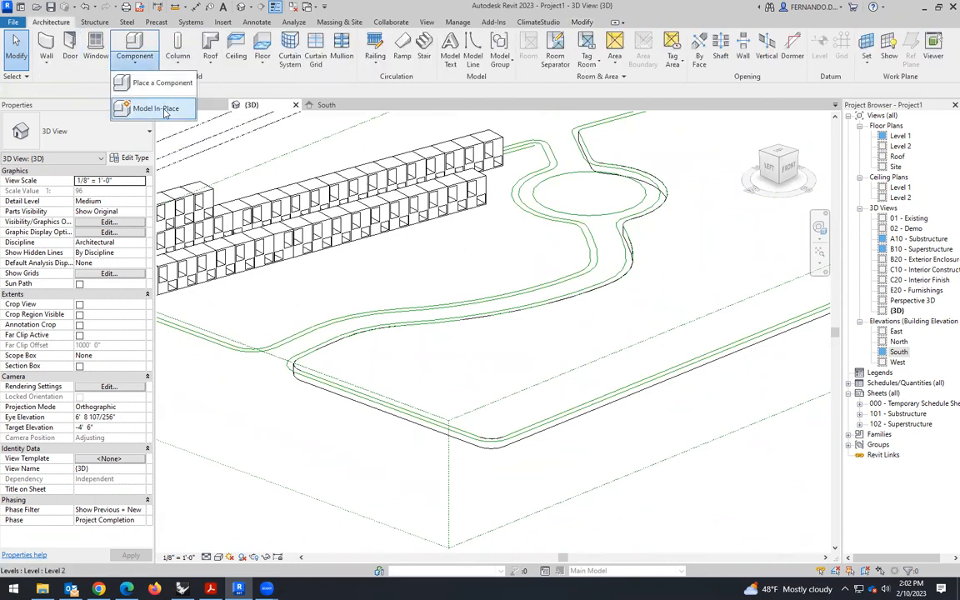
pyautogui.click(164, 112)
pyautogui.moveTo(560, 245); pyautogui.dragTo(557, 308)
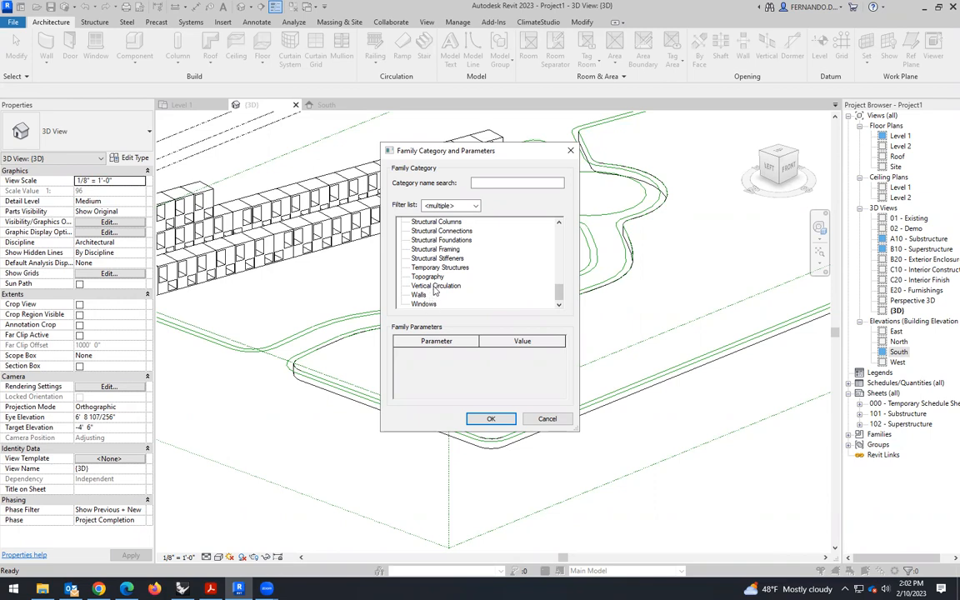
pyautogui.scroll(1, 440, 288)
pyautogui.scroll(3, 442, 285)
pyautogui.scroll(6, 438, 277)
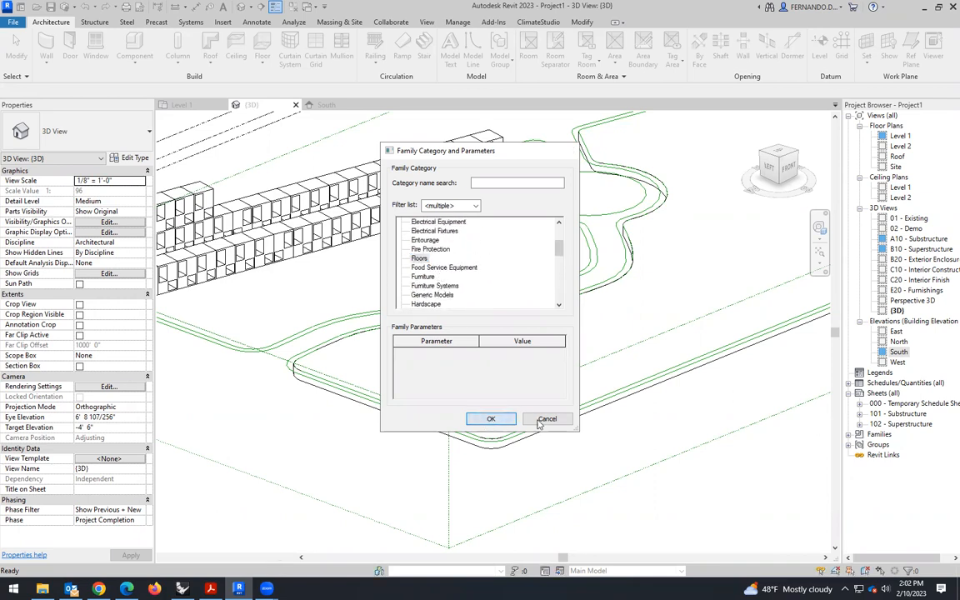
pyautogui.click(490, 421)
pyautogui.click(480, 314)
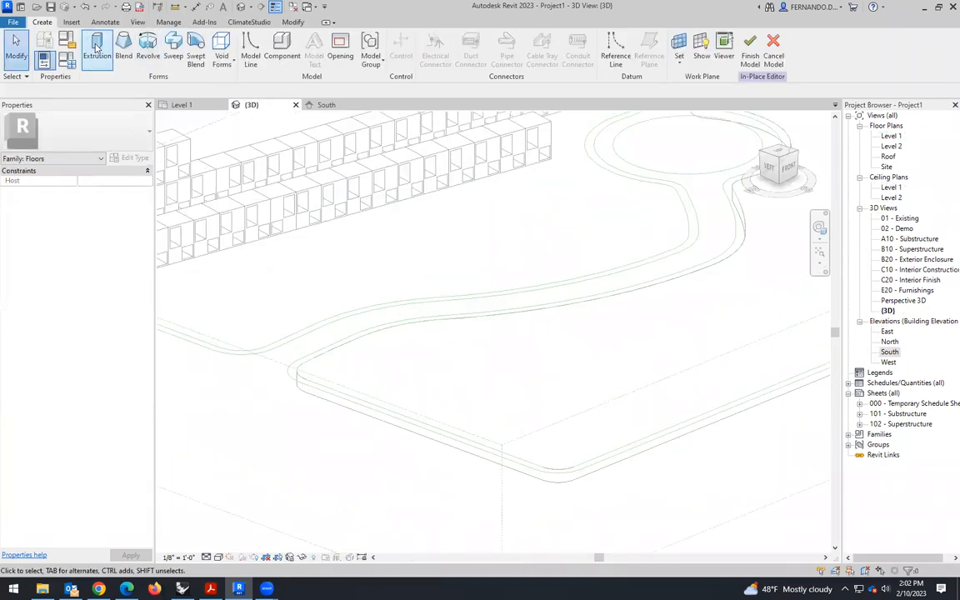
# - Start an extrusion and pick the entrance corner arc, the adjoining straight segment and the first curves of the path's outer line
pyautogui.click(96, 48)
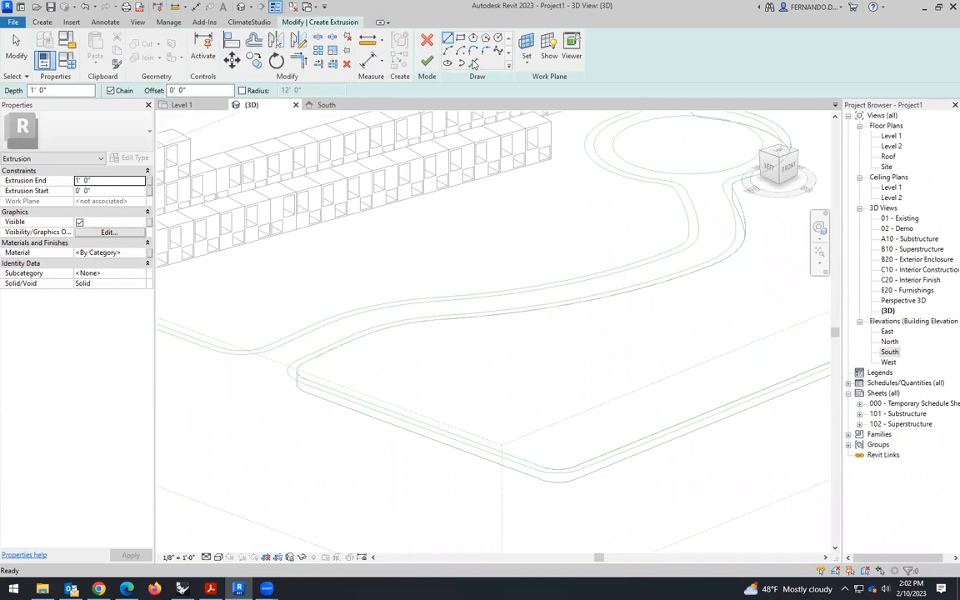
pyautogui.scroll(3, 290, 386)
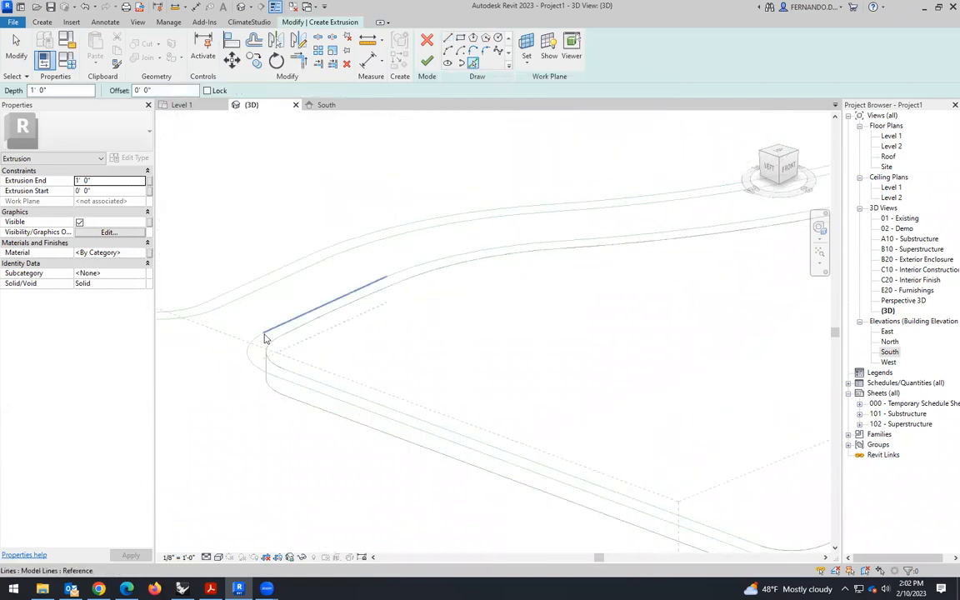
pyautogui.click(263, 340)
pyautogui.click(288, 322)
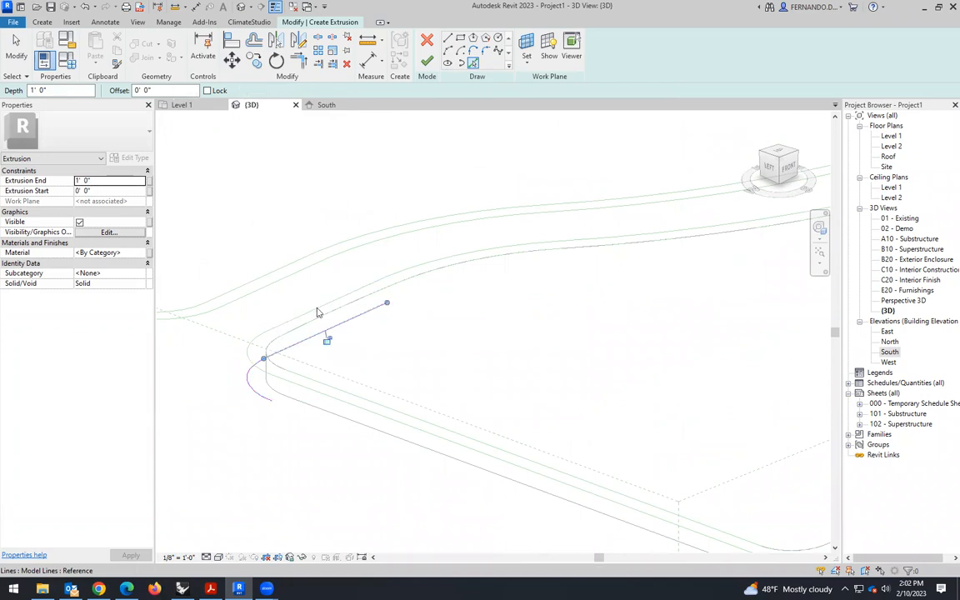
pyautogui.click(408, 275)
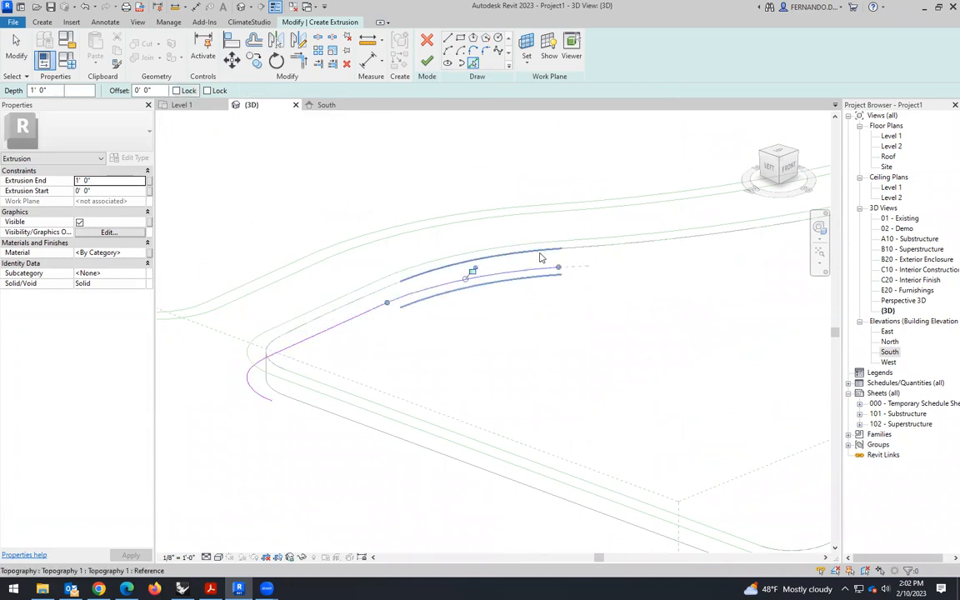
pyautogui.click(583, 245)
# - Pick the following curves of the outer path line along the curved road, up to the bend below the roundabout
pyautogui.scroll(-1, 322, 373)
pyautogui.scroll(2, 671, 258)
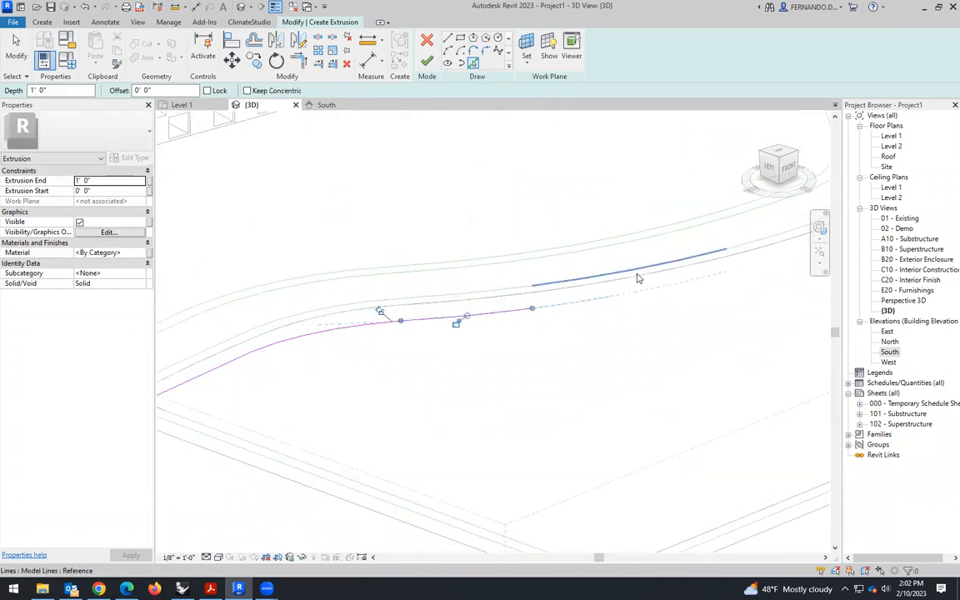
pyautogui.click(541, 282)
pyautogui.scroll(-2, 261, 396)
pyautogui.scroll(1, 540, 324)
pyautogui.click(575, 293)
pyautogui.click(728, 236)
pyautogui.click(731, 194)
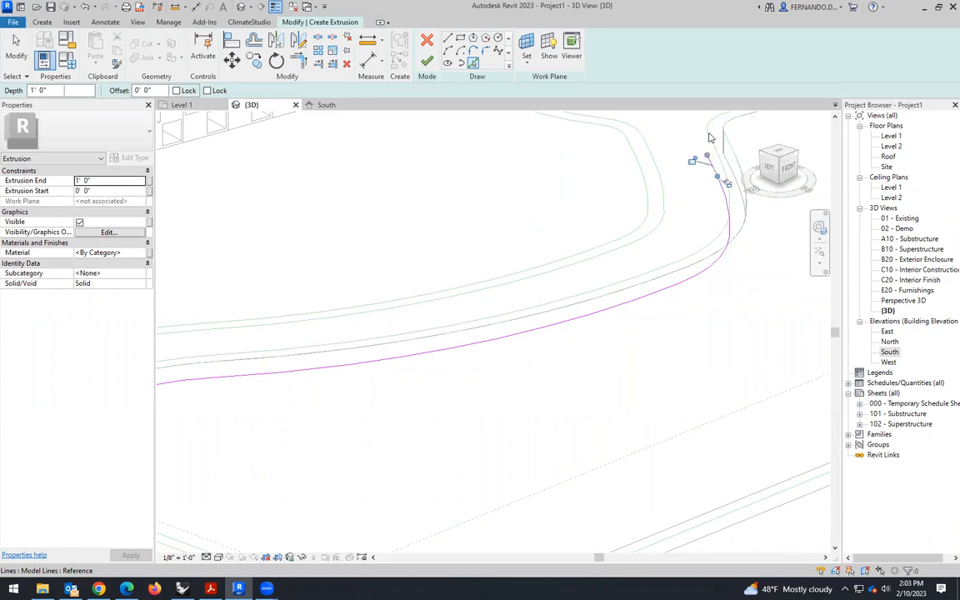
# - Pick the small corner arc before the roundabout and the large outer path arc around the roundabout
pyautogui.scroll(-4, 533, 375)
pyautogui.scroll(2, 567, 254)
pyautogui.scroll(3, 567, 254)
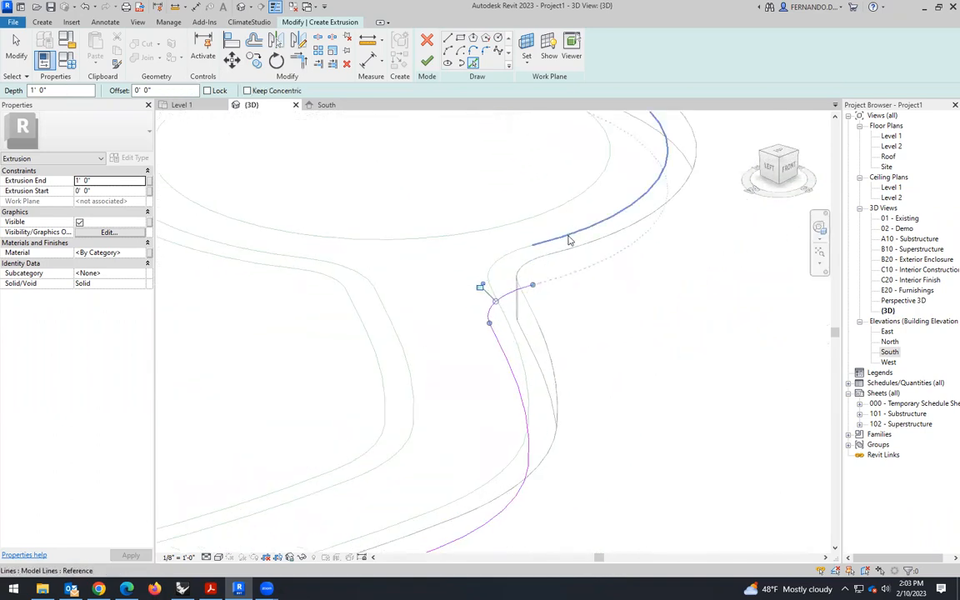
pyautogui.click(570, 240)
pyautogui.scroll(-3, 649, 347)
pyautogui.scroll(3, 575, 271)
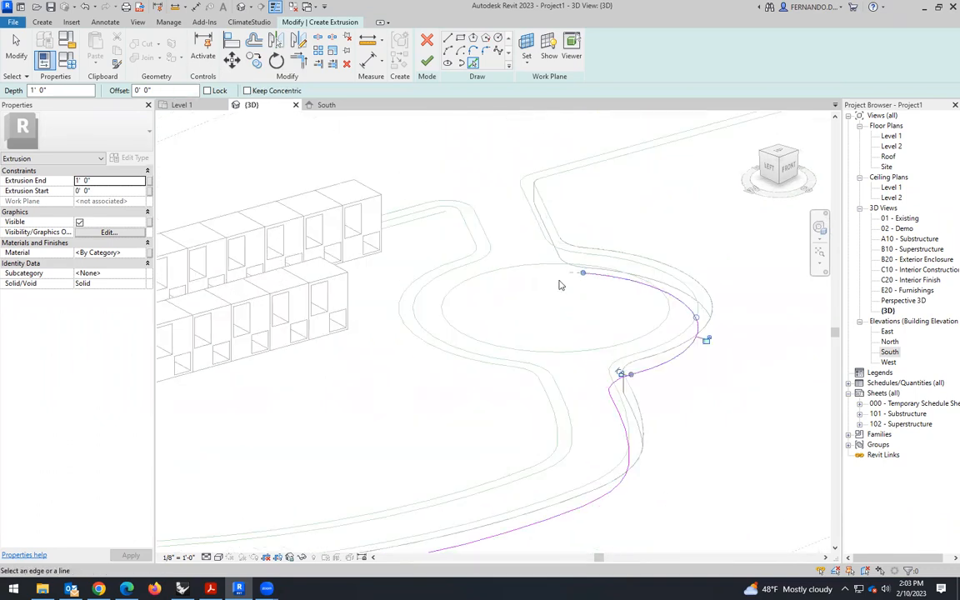
# - Pick the outer path's corner arc beyond the roundabout and delete the stray arc taken from the topography edge
pyautogui.click(575, 255)
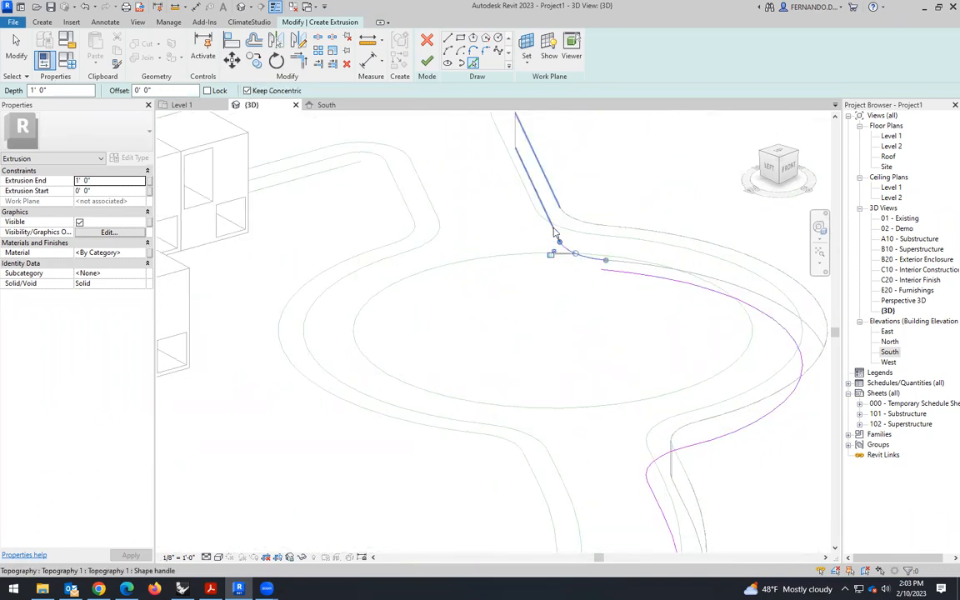
pyautogui.scroll(3, 602, 275)
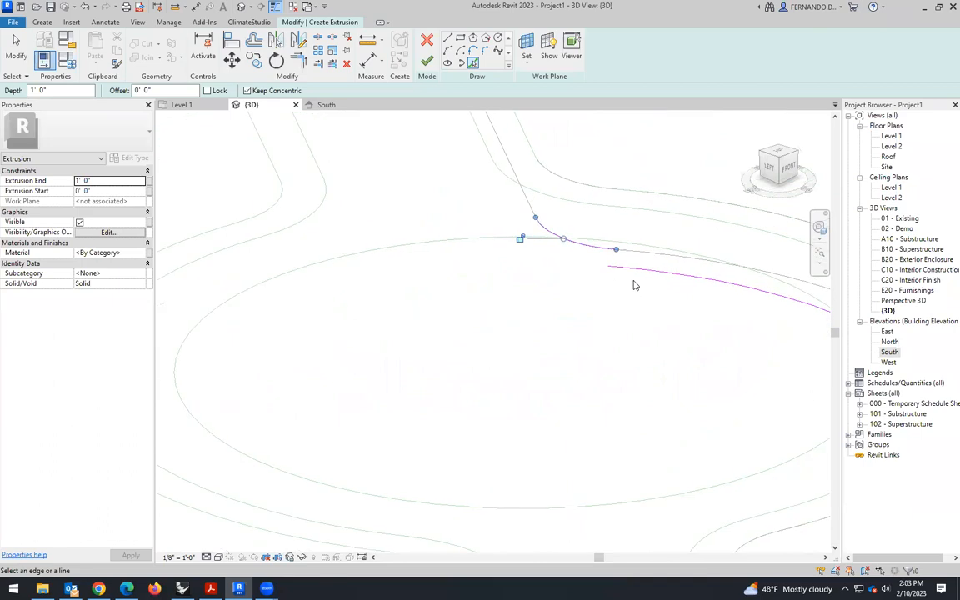
pyautogui.click(570, 200)
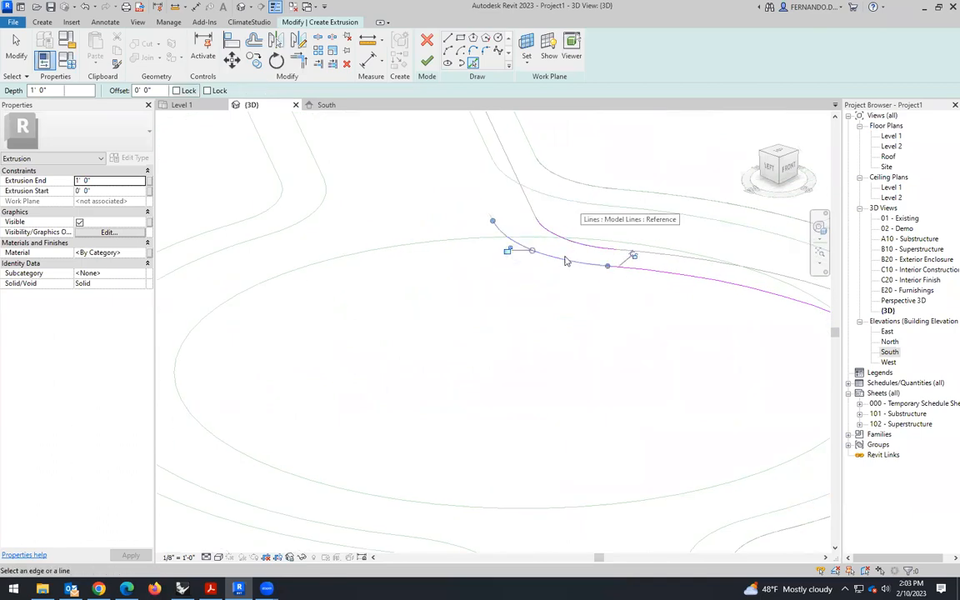
pyautogui.click(16, 55)
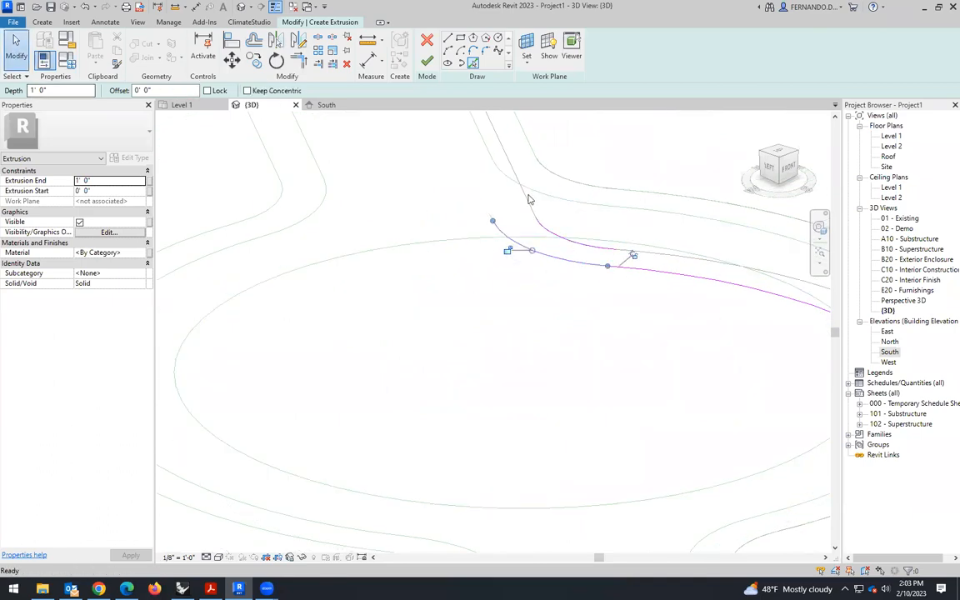
pyautogui.click(584, 245)
pyautogui.press('Delete')
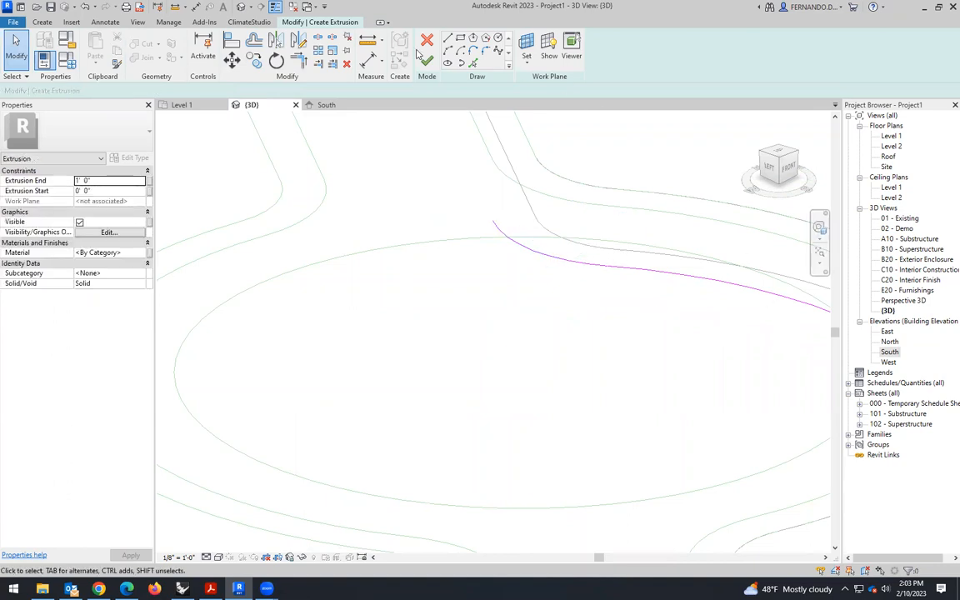
# - Pick the straight path segment beyond the roundabout, its corner arc and the long back boundary line
pyautogui.click(473, 63)
pyautogui.click(444, 153)
pyautogui.scroll(-1, 563, 420)
pyautogui.scroll(-3, 575, 375)
pyautogui.scroll(3, 477, 329)
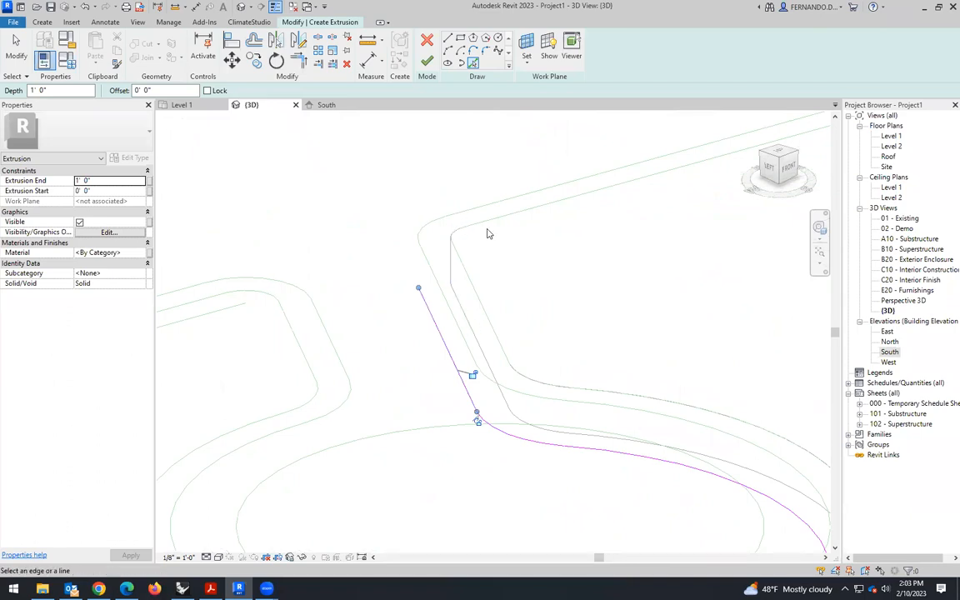
pyautogui.click(425, 231)
pyautogui.click(473, 210)
# - Pick the arc at the far back corner and the outer boundary line along the adjoining side
pyautogui.scroll(-2, 367, 304)
pyautogui.scroll(-2, 367, 300)
pyautogui.scroll(-2, 477, 275)
pyautogui.scroll(2, 738, 218)
pyautogui.scroll(3, 700, 205)
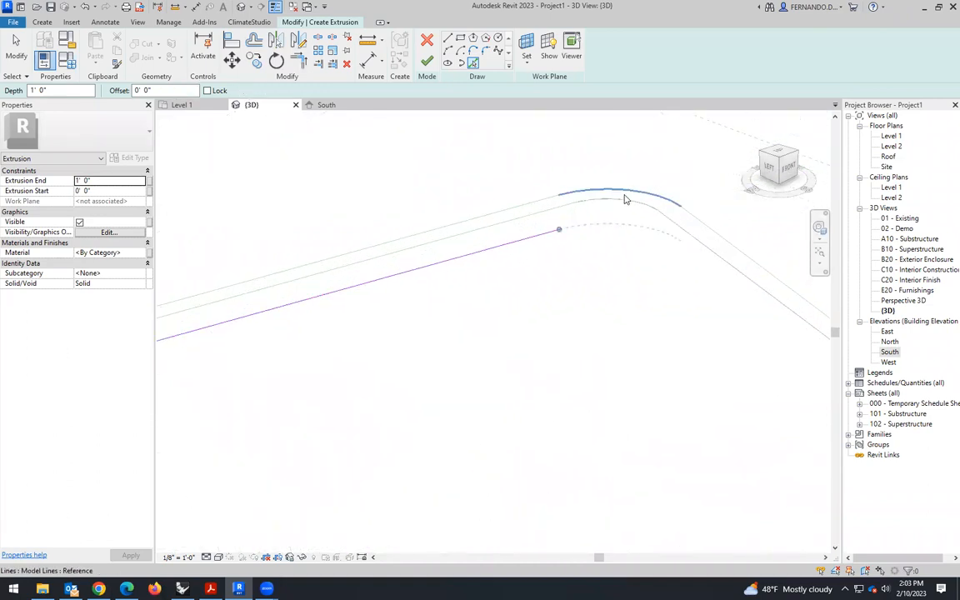
pyautogui.click(604, 192)
pyautogui.click(727, 240)
# - Pick the next outer corner arc and the long front boundary line
pyautogui.scroll(-2, 489, 232)
pyautogui.scroll(-2, 574, 272)
pyautogui.scroll(3, 634, 285)
pyautogui.scroll(3, 667, 272)
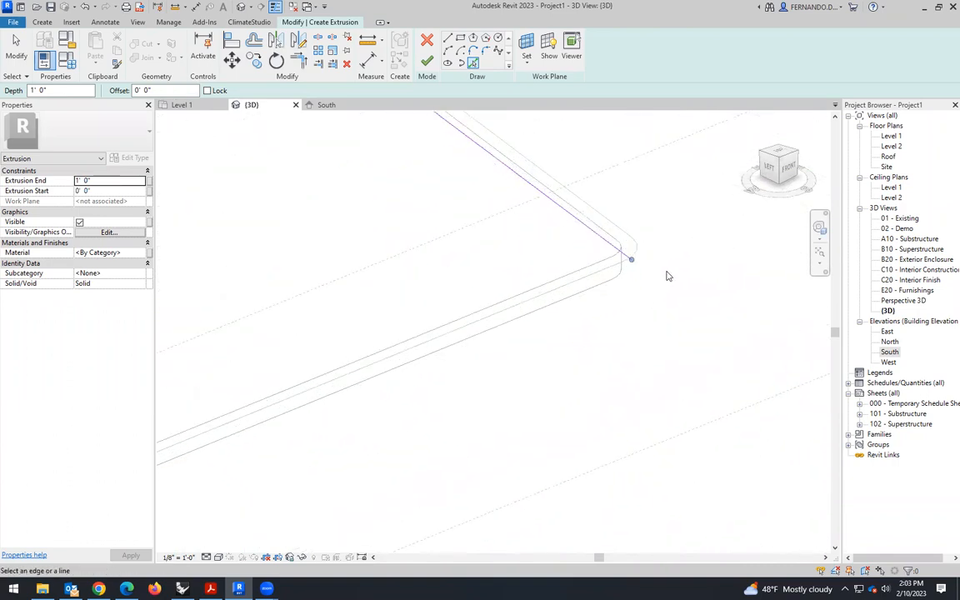
pyautogui.click(623, 239)
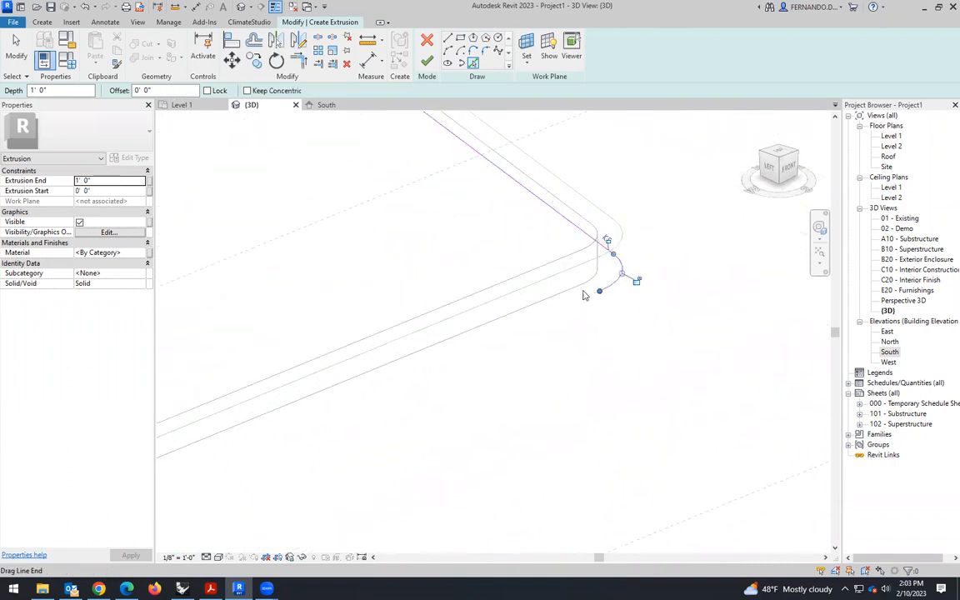
pyautogui.click(567, 271)
# - Pick the front corner arc and the last straight line back to the entrance, and finish the 1' extrusion
pyautogui.scroll(-2, 672, 223)
pyautogui.scroll(-2, 672, 225)
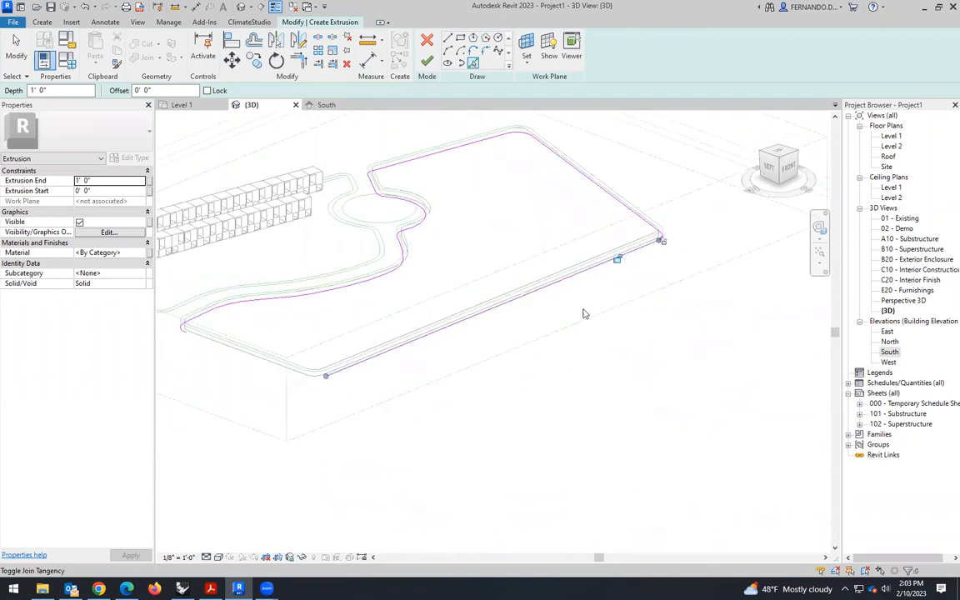
pyautogui.scroll(3, 246, 374)
pyautogui.click(407, 366)
pyautogui.click(338, 353)
pyautogui.scroll(-2, 571, 379)
pyautogui.scroll(-2, 500, 371)
pyautogui.scroll(3, 375, 360)
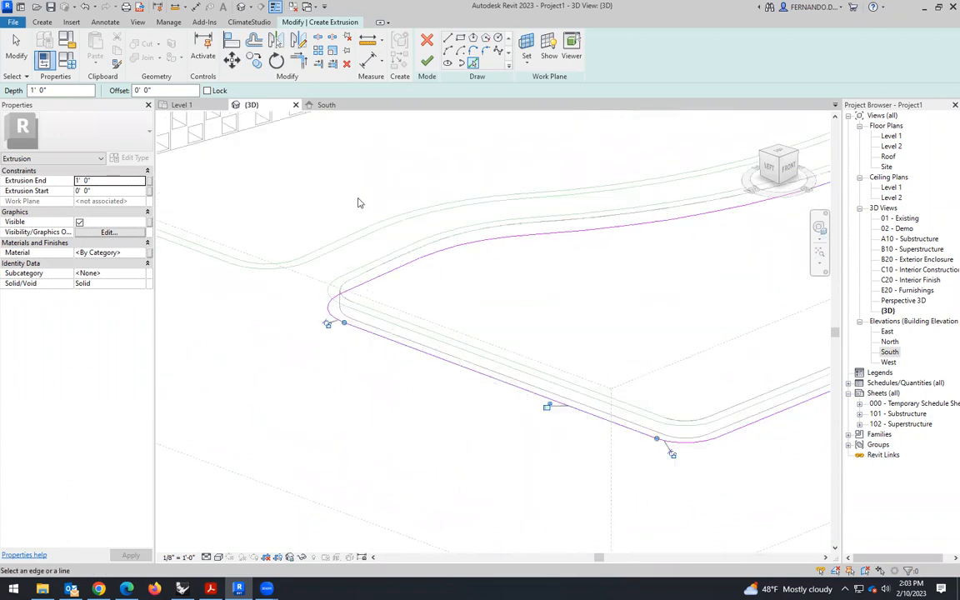
pyautogui.click(427, 61)
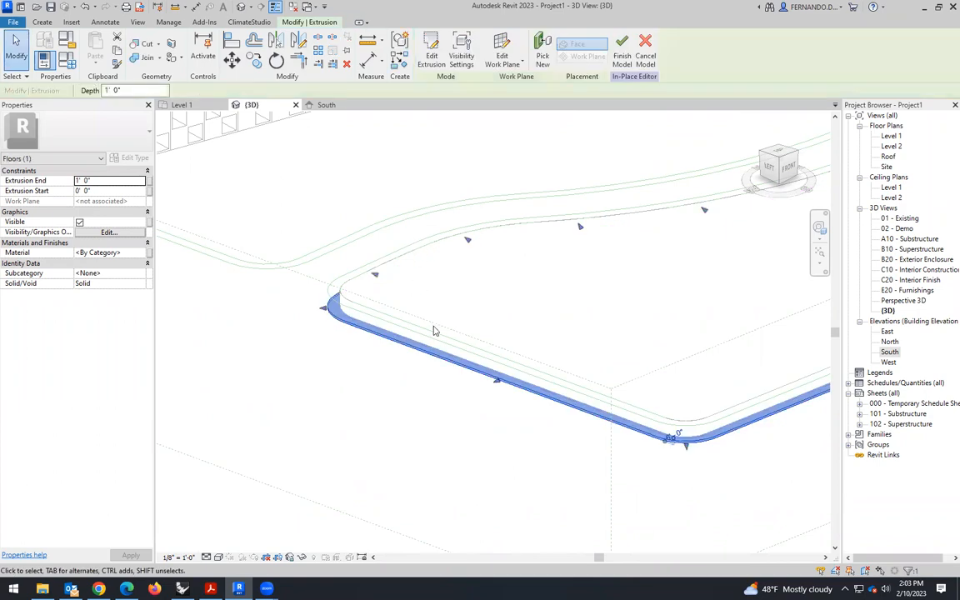
# - In the South elevation, stretch the floor extrusion's top up to the building's base for a 9' depth, and finish the in-place model
pyautogui.scroll(-2, 422, 378)
pyautogui.click(308, 106)
pyautogui.scroll(2, 566, 354)
pyautogui.scroll(-3, 445, 351)
pyautogui.scroll(2, 607, 346)
pyautogui.moveTo(501, 361); pyautogui.dragTo(500, 336)
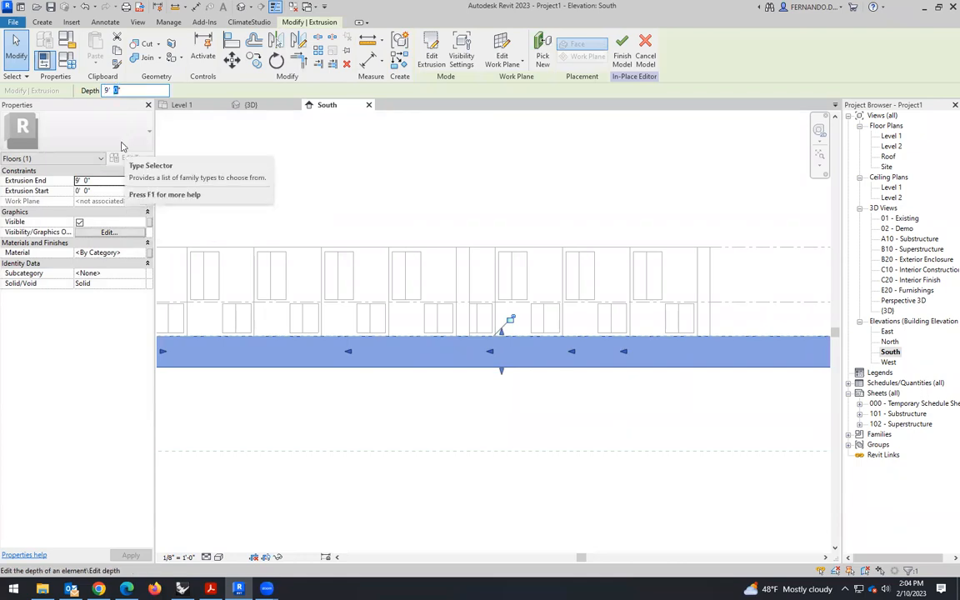
pyautogui.click(590, 375)
pyautogui.click(425, 51)
# - Examine the finished floor mass against the topography in the 3D view, especially the path edges at the entrance corner and roundabout
pyautogui.click(248, 105)
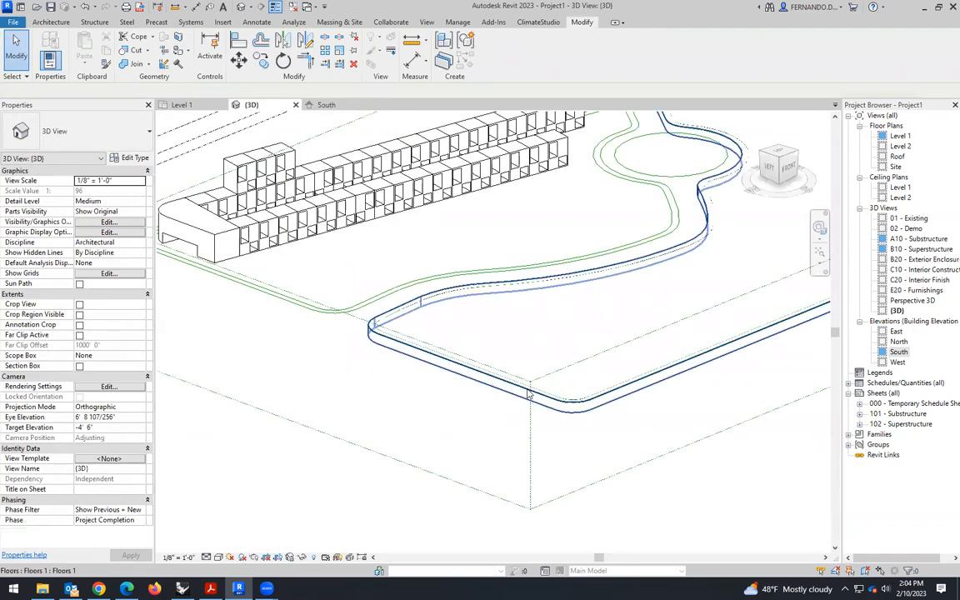
pyautogui.keyDown('shift'); pyautogui.moveTo(478, 427); pyautogui.dragTo(557, 399, button='middle'); pyautogui.keyUp('shift')
pyautogui.scroll(3, 567, 321)
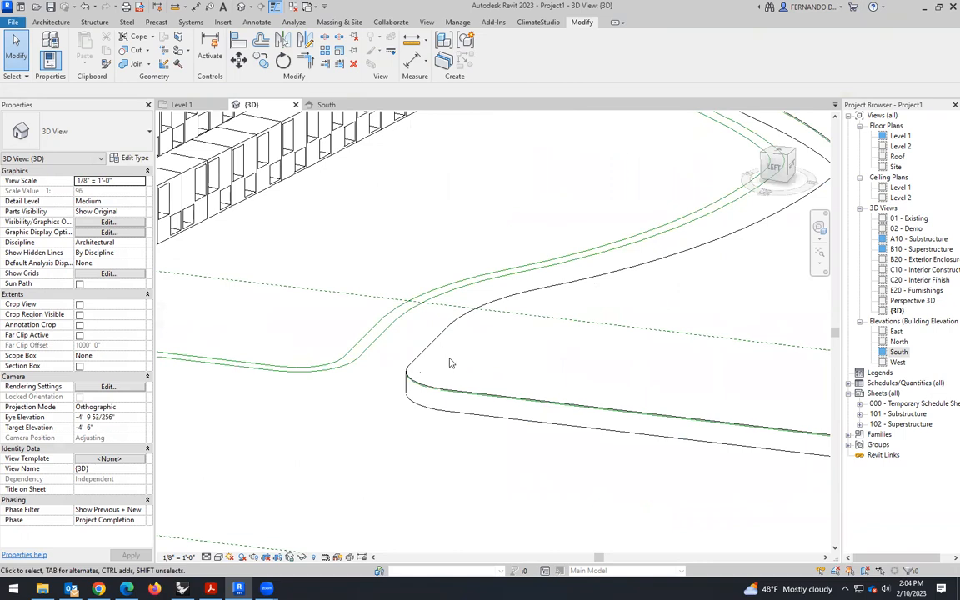
pyautogui.scroll(3, 451, 399)
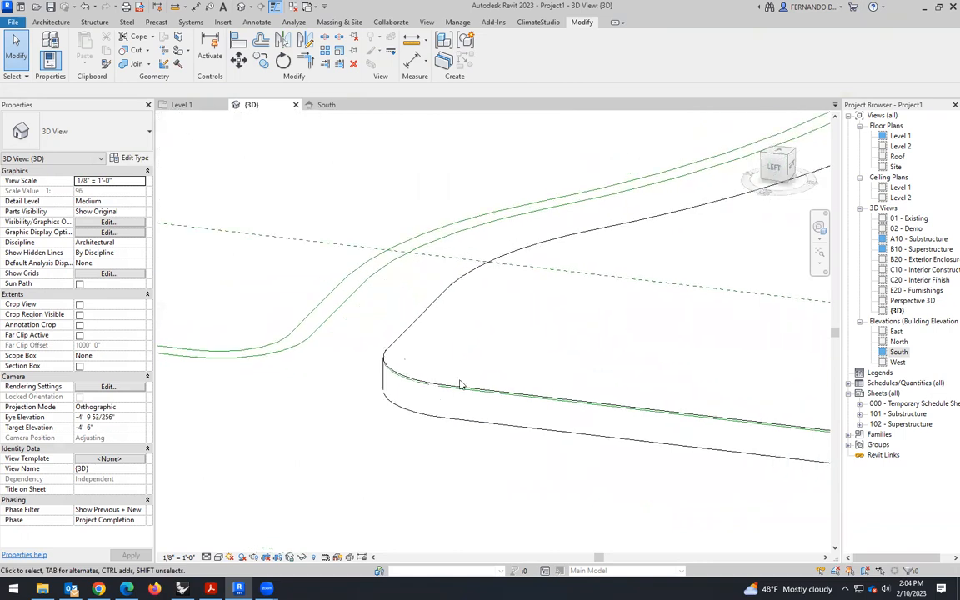
pyautogui.click(451, 275)
pyautogui.scroll(-5, 407, 331)
pyautogui.keyDown('shift'); pyautogui.moveTo(495, 404); pyautogui.dragTo(425, 362, button='middle'); pyautogui.keyUp('shift')
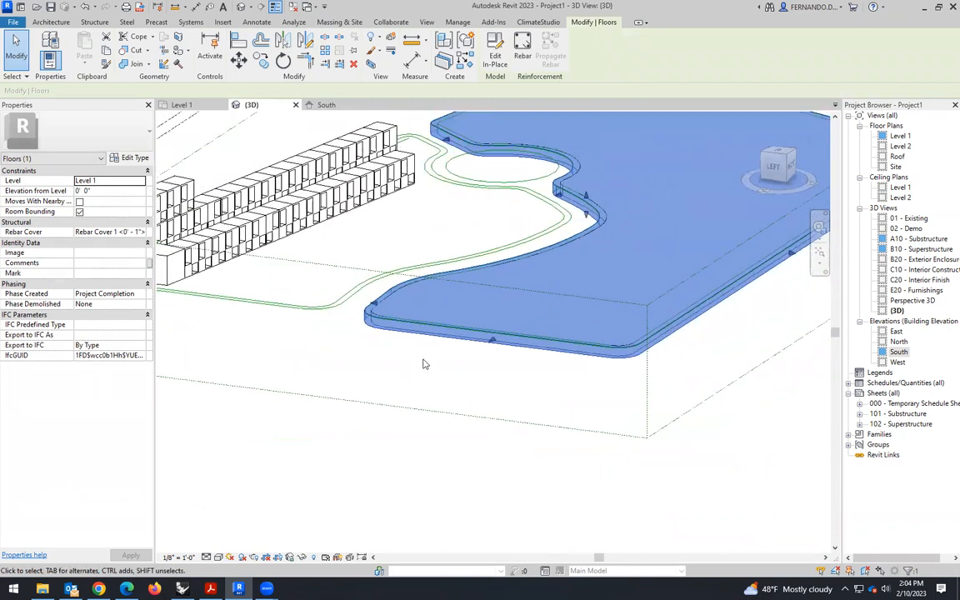
pyautogui.scroll(-2, 549, 363)
pyautogui.rightClick(550, 359)
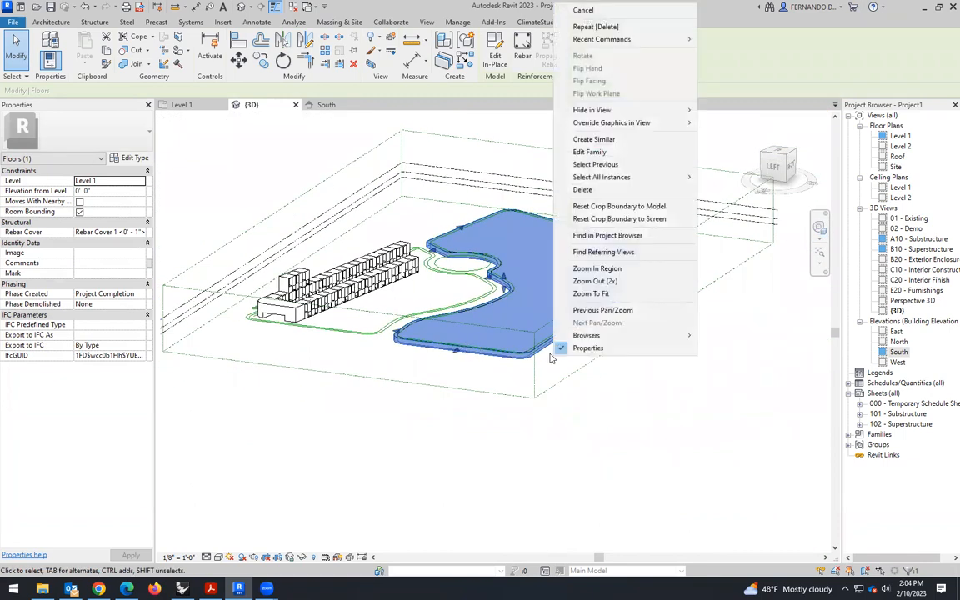
pyautogui.click(661, 417)
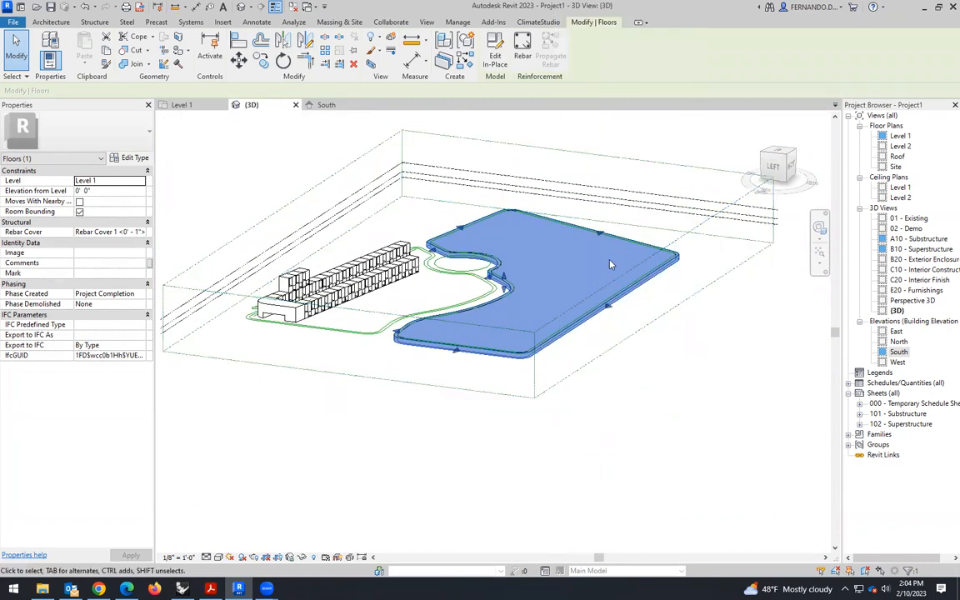
pyautogui.scroll(5, 616, 252)
pyautogui.press('Escape')
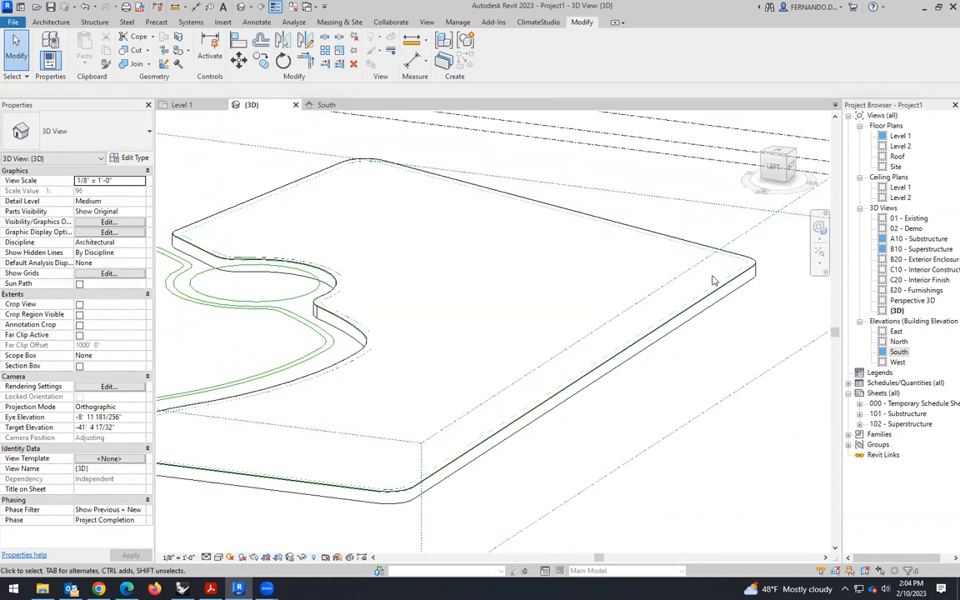
# - Select the in-place floor and lower its top edge slightly below the building's base in the South elevation
pyautogui.click(721, 302)
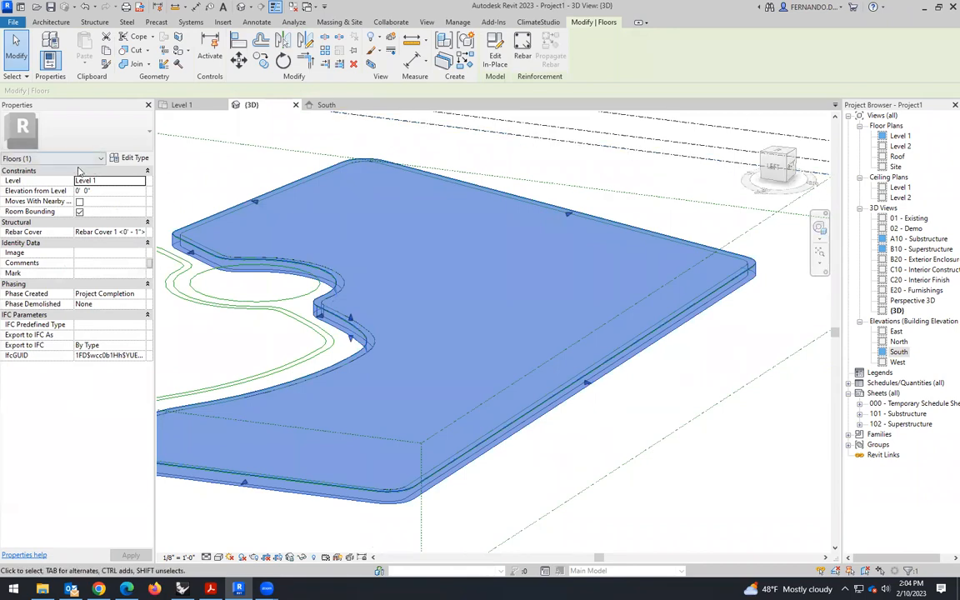
pyautogui.click(326, 106)
pyautogui.scroll(5, 511, 316)
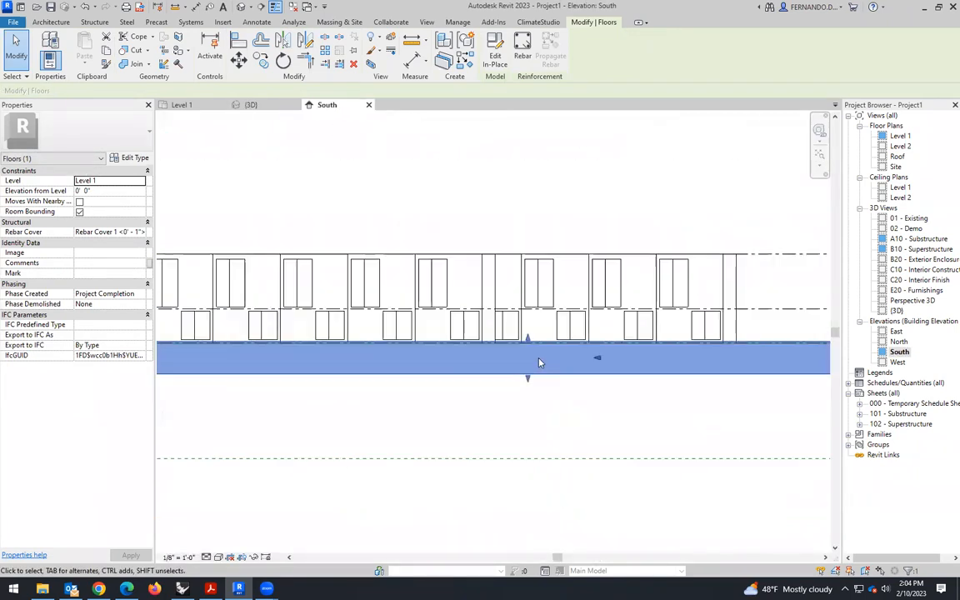
pyautogui.moveTo(514, 313); pyautogui.dragTo(514, 332)
pyautogui.scroll(-4, 491, 367)
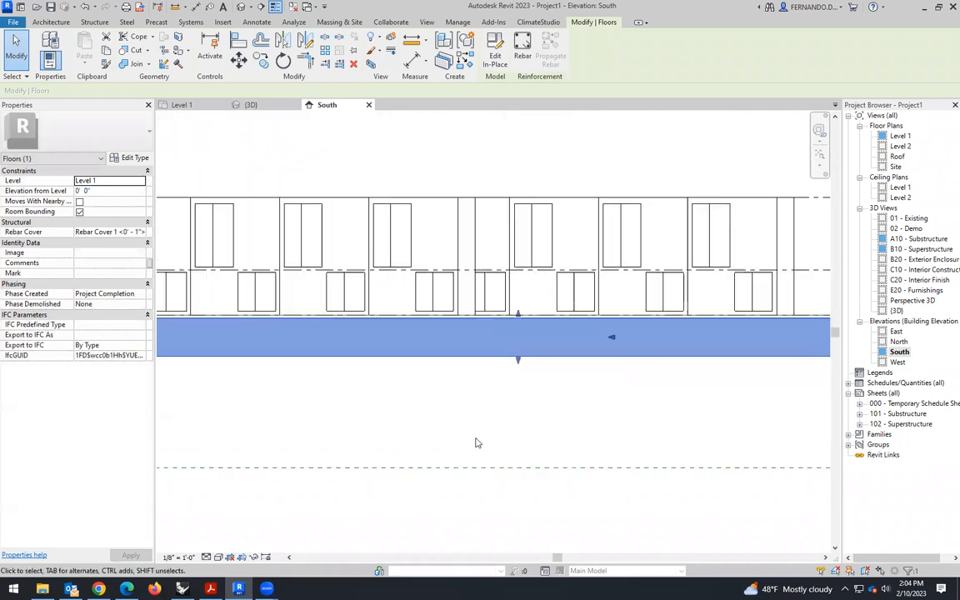
# - Examine the lowered floor mass, site paths and roundabout edges from several angles in the 3D view
pyautogui.click(505, 371)
pyautogui.scroll(-2, 504, 371)
pyautogui.click(260, 106)
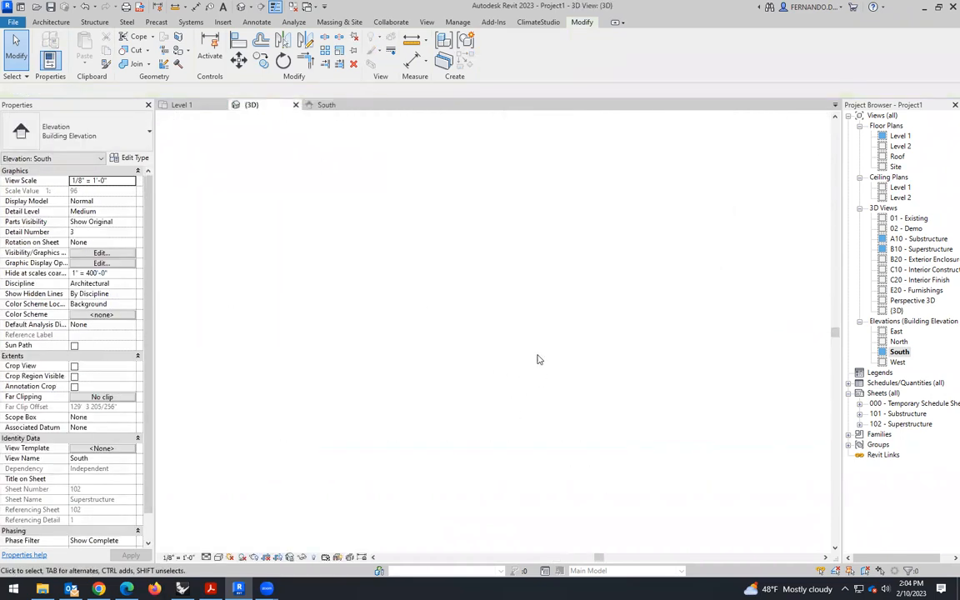
pyautogui.keyDown('shift'); pyautogui.moveTo(398, 473); pyautogui.dragTo(488, 340, button='middle'); pyautogui.keyUp('shift')
pyautogui.scroll(3, 415, 438)
pyautogui.scroll(-3, 501, 341)
pyautogui.scroll(5, 314, 362)
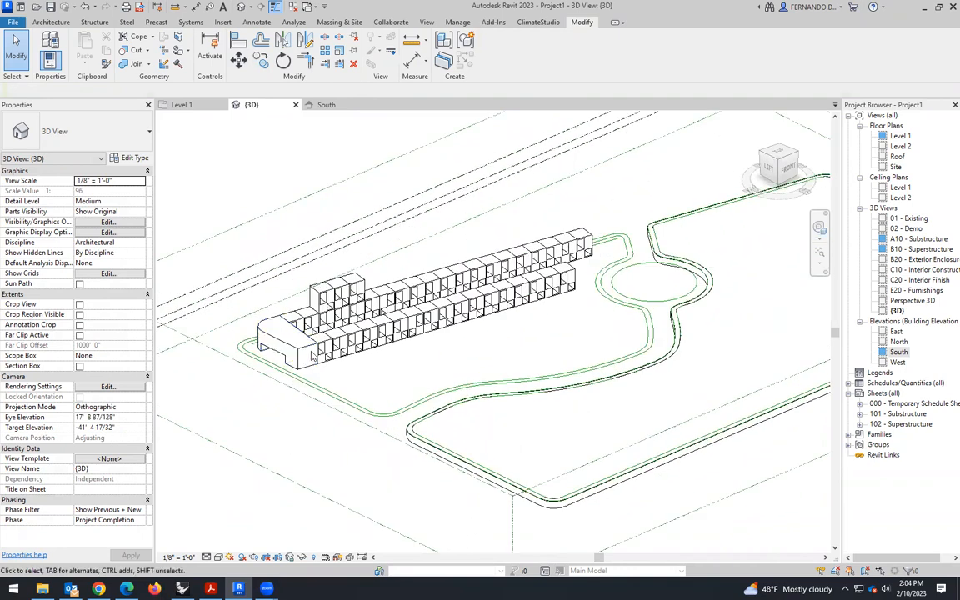
pyautogui.scroll(-3, 498, 330)
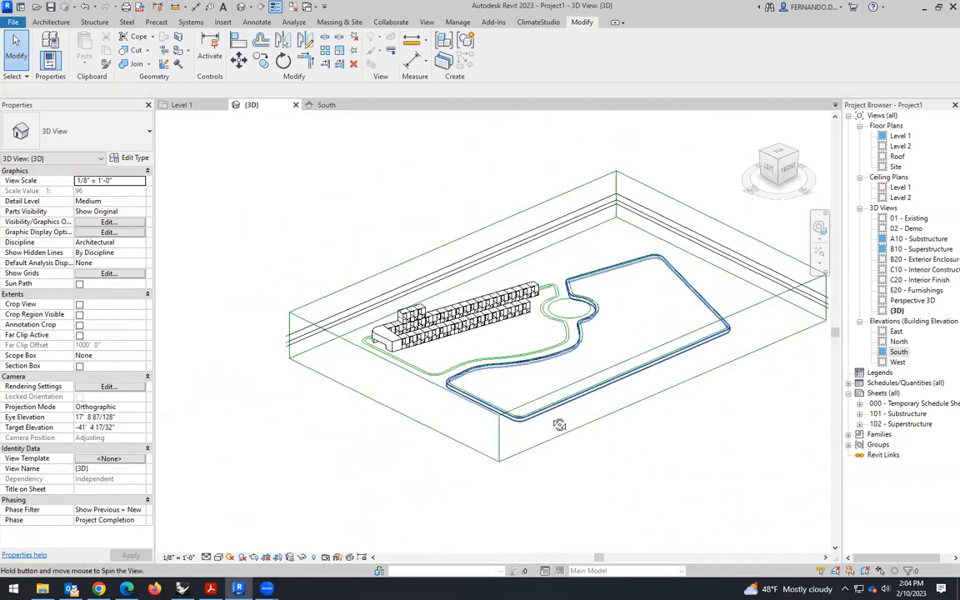
pyautogui.keyDown('shift'); pyautogui.moveTo(559, 424); pyautogui.dragTo(523, 429, button='middle'); pyautogui.keyUp('shift')
pyautogui.scroll(4, 570, 360)
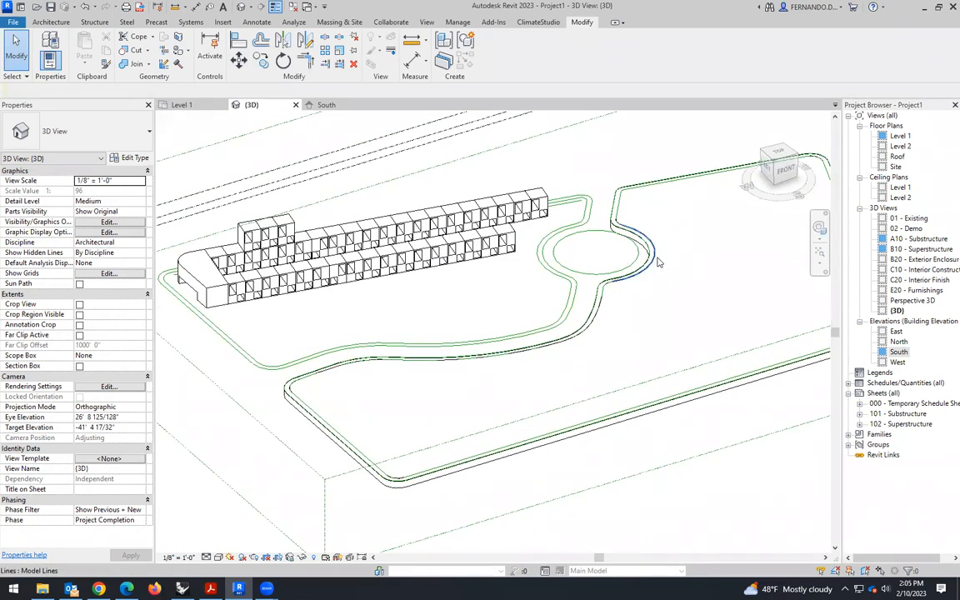
# - Assign the Acoustic Ceiling Tile 24 x 24 material to the in-place topography extrusion below the roundabout and finish the model
pyautogui.click(693, 313)
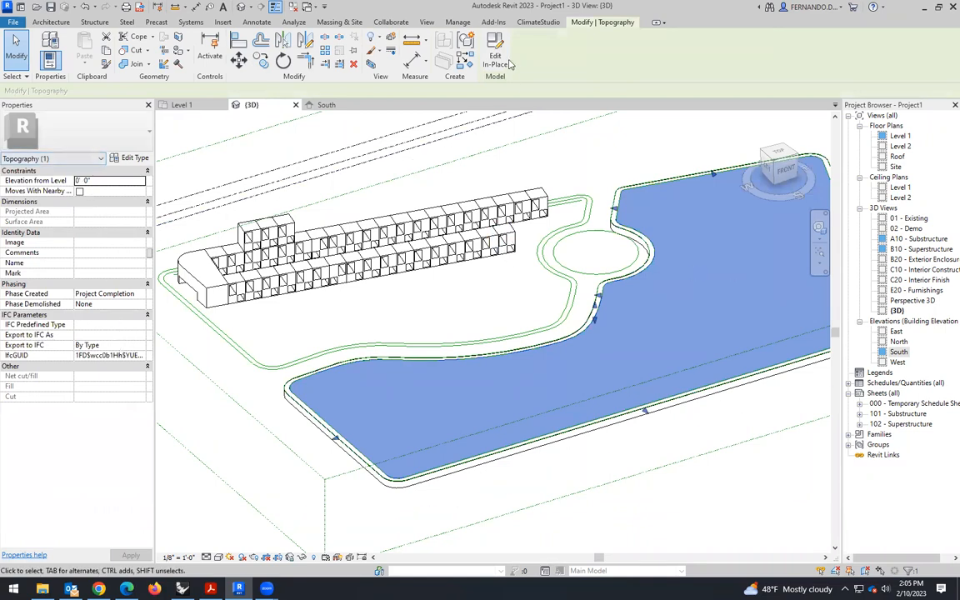
pyautogui.click(657, 255)
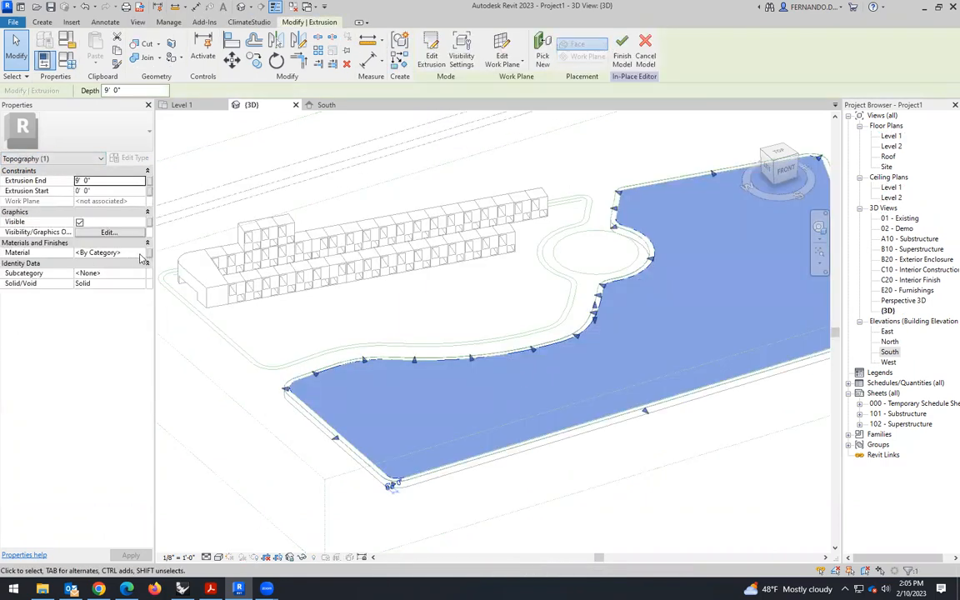
pyautogui.click(141, 253)
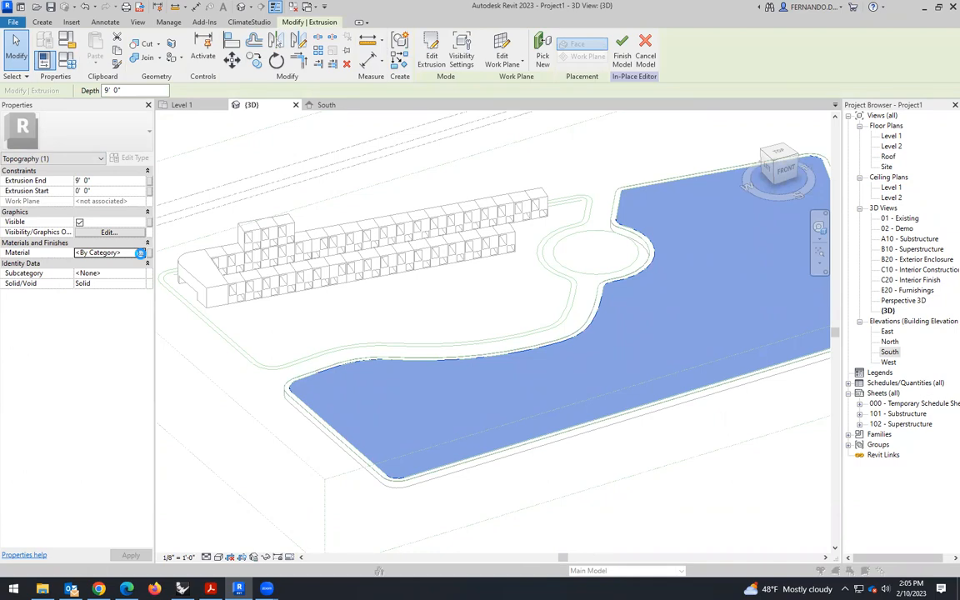
pyautogui.click(141, 253)
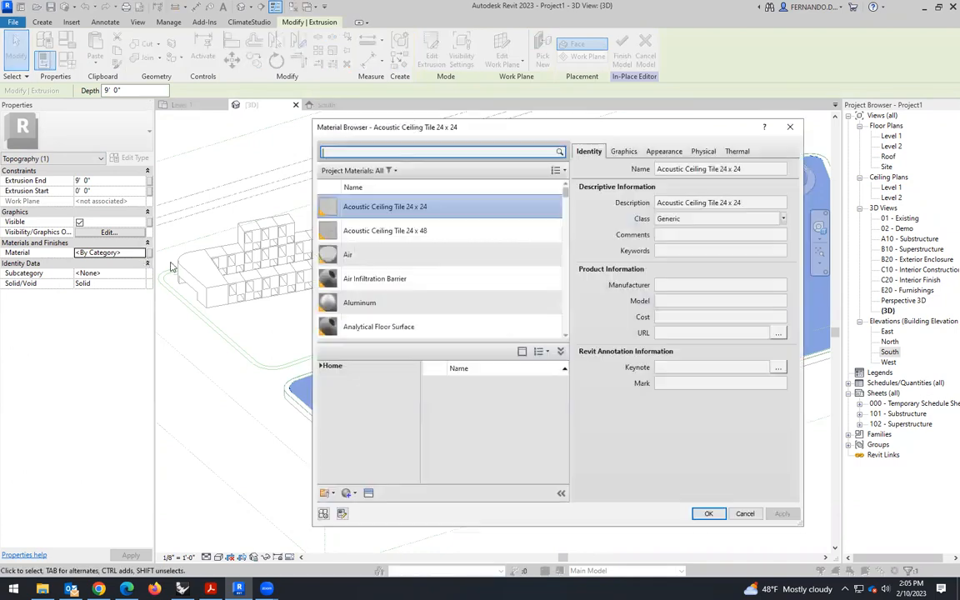
pyautogui.moveTo(568, 194)
pyautogui.mouseDown()
pyautogui.moveTo(543, 327)
pyautogui.moveTo(550, 202)
pyautogui.mouseUp()
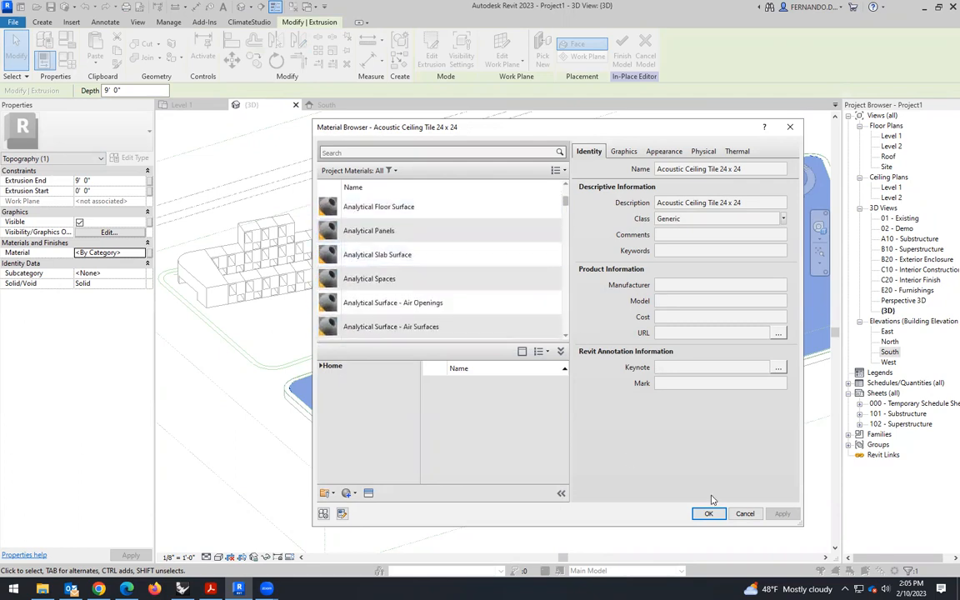
pyautogui.click(710, 514)
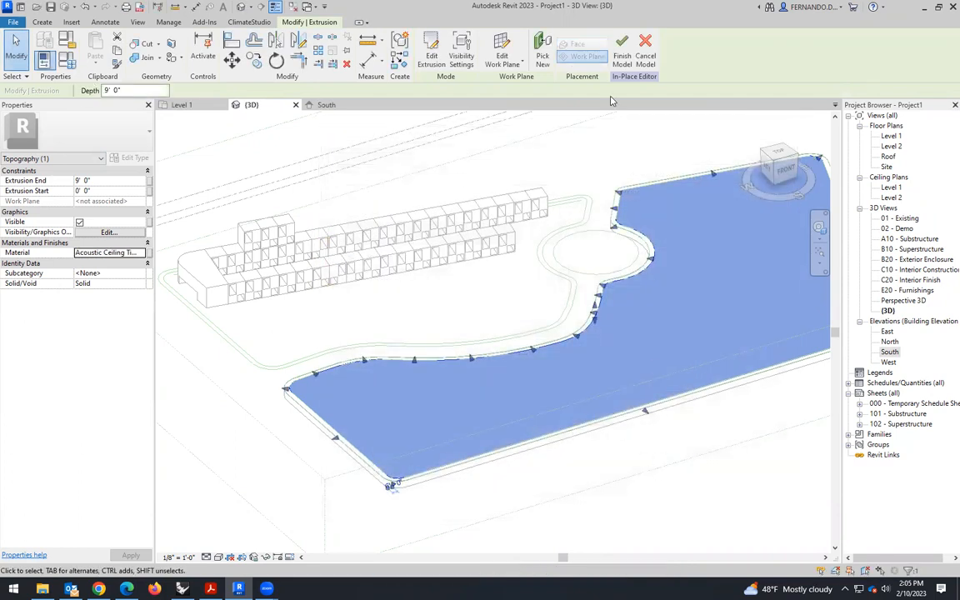
pyautogui.click(622, 46)
pyautogui.press('Escape')
# - Inspect the ground extrusion with its assigned material in the 3D view and check the site layout in the Level 1 plan
pyautogui.scroll(-1, 622, 386)
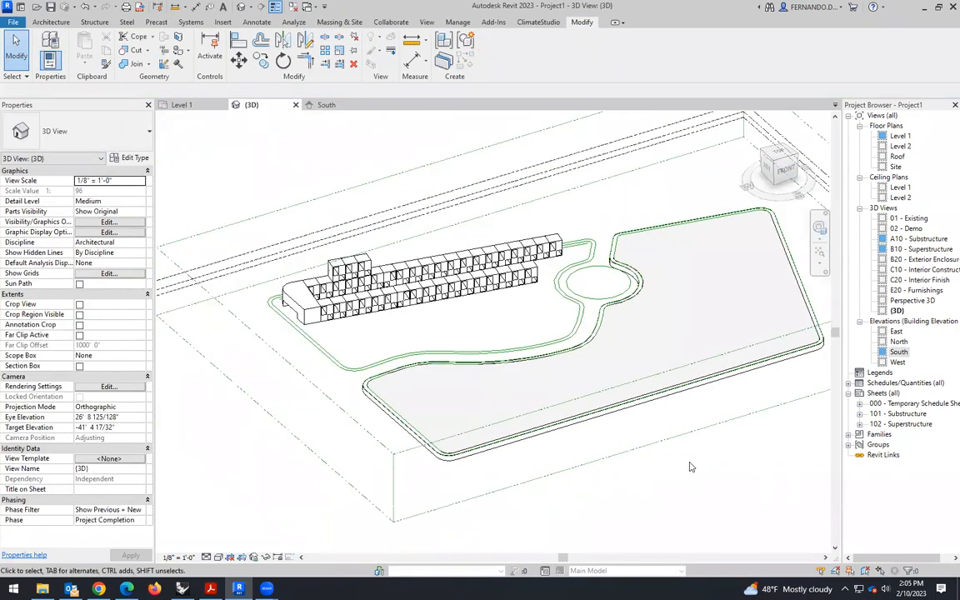
pyautogui.scroll(2, 633, 315)
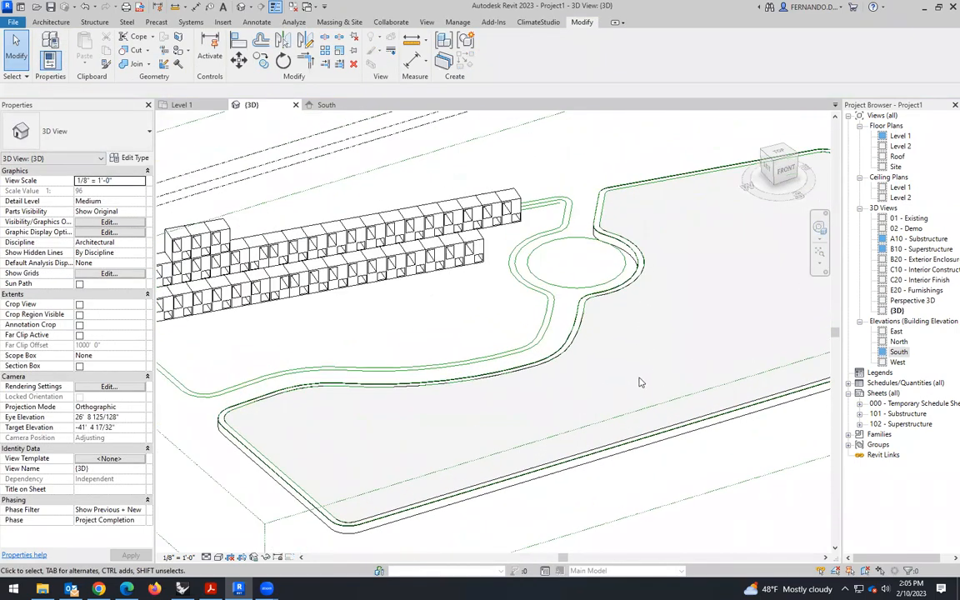
pyautogui.scroll(-1, 630, 367)
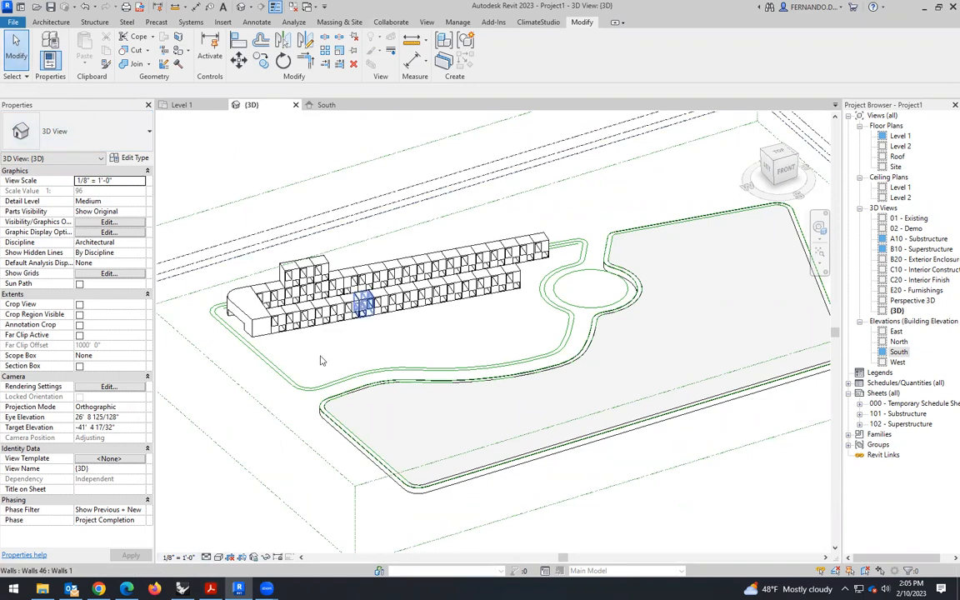
pyautogui.scroll(-2, 362, 304)
pyautogui.click(182, 105)
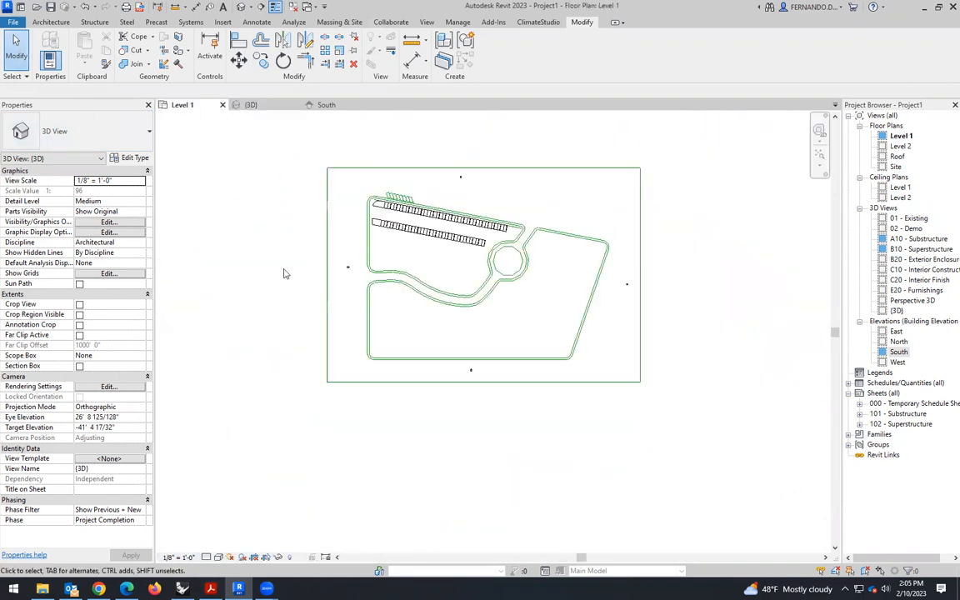
pyautogui.click(259, 107)
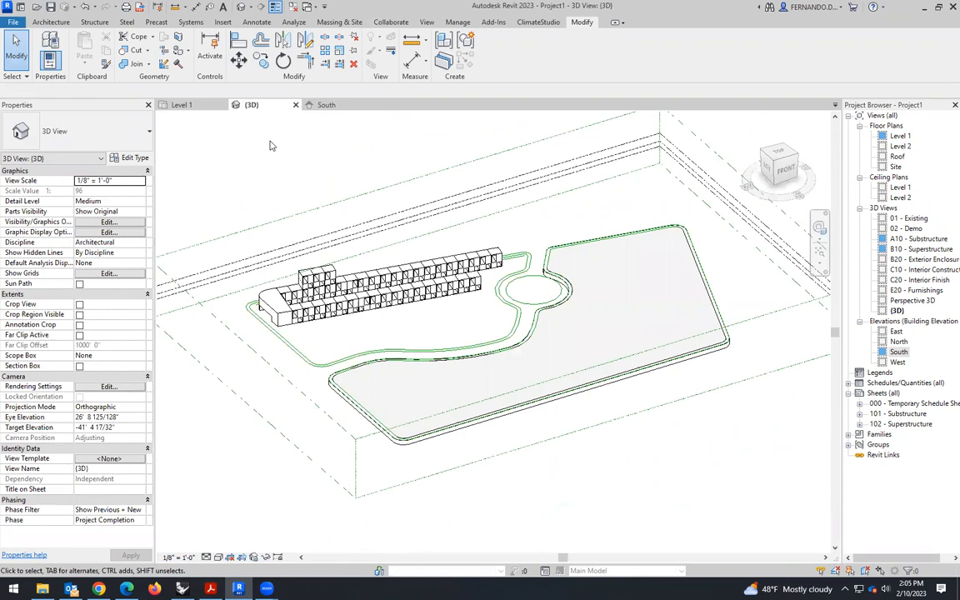
pyautogui.keyDown('shift'); pyautogui.moveTo(293, 427); pyautogui.dragTo(430, 395, button='middle'); pyautogui.keyUp('shift')
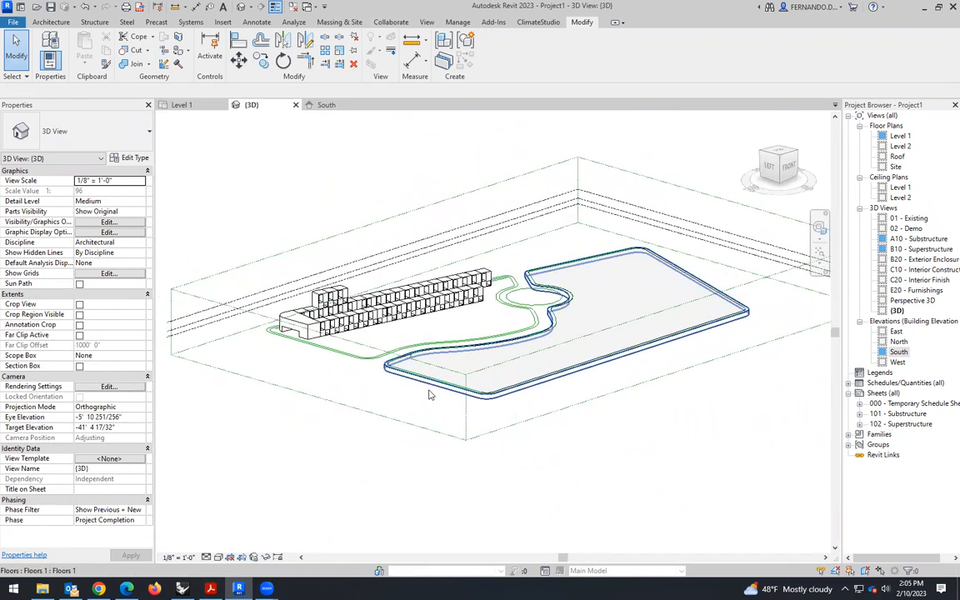
# - Turn on shadows in the 3D view and set the sun to a Still solar study at 3:05 PM
pyautogui.click(242, 557)
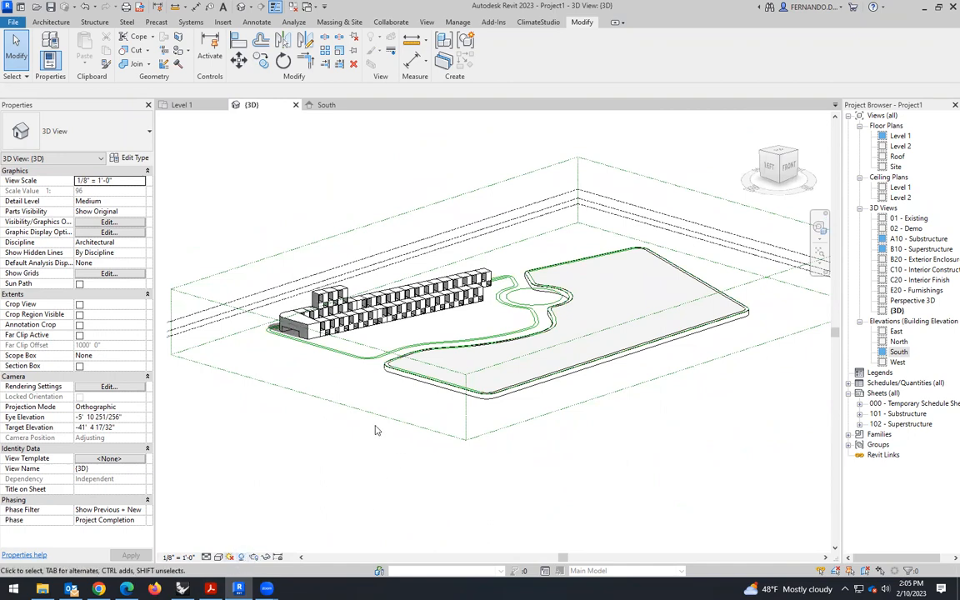
pyautogui.scroll(4, 325, 425)
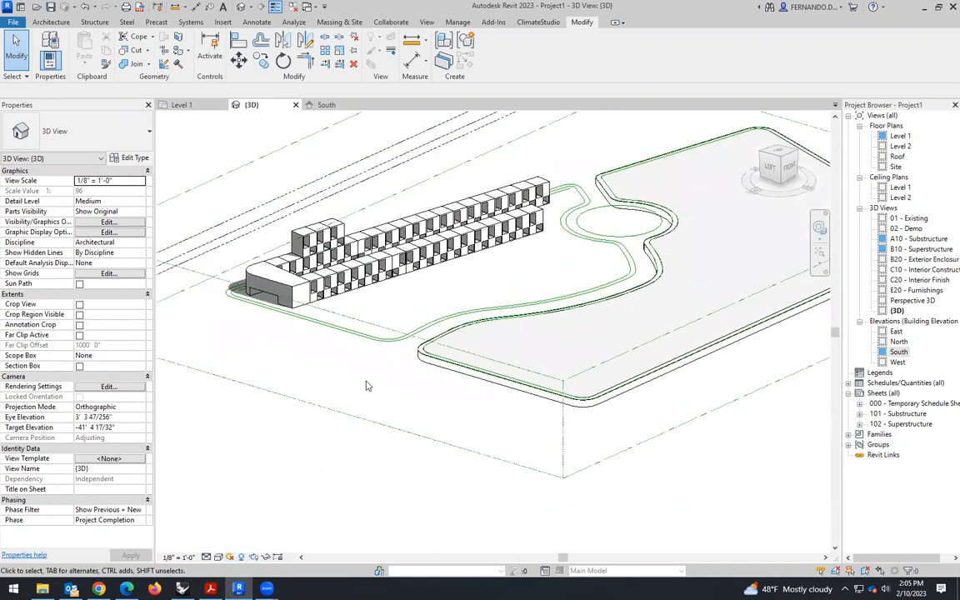
pyautogui.click(230, 556)
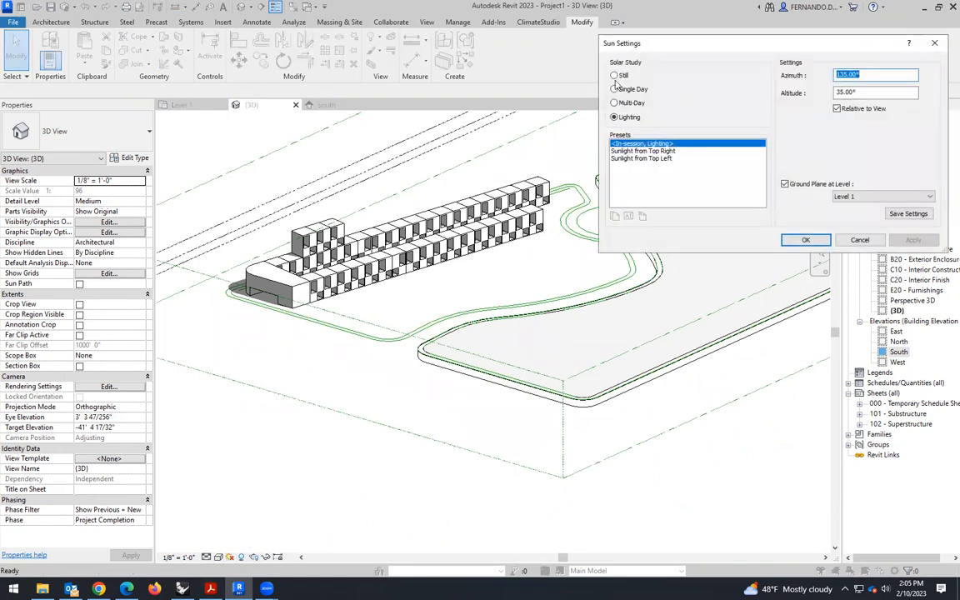
pyautogui.click(615, 76)
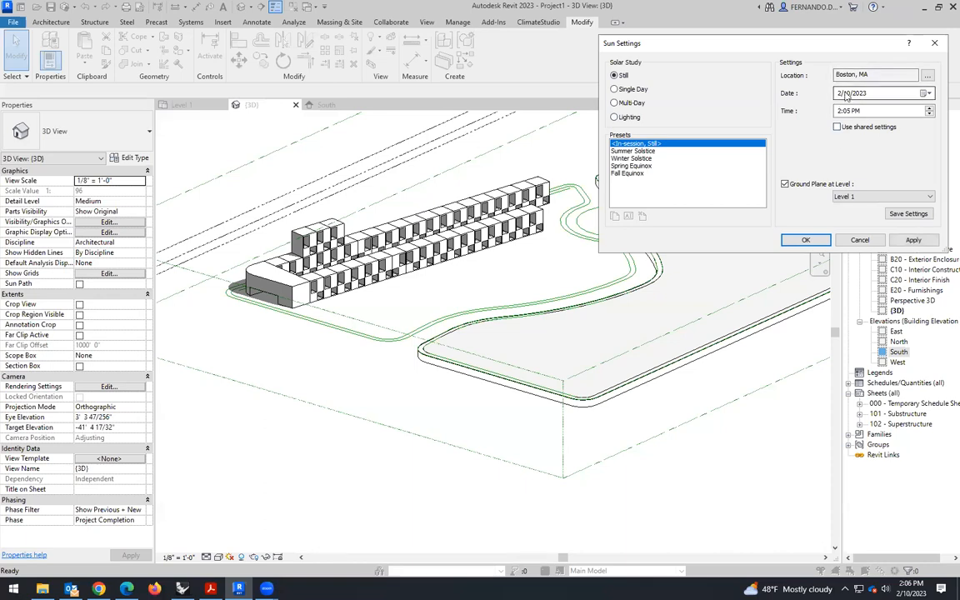
pyautogui.click(844, 111)
pyautogui.click(914, 240)
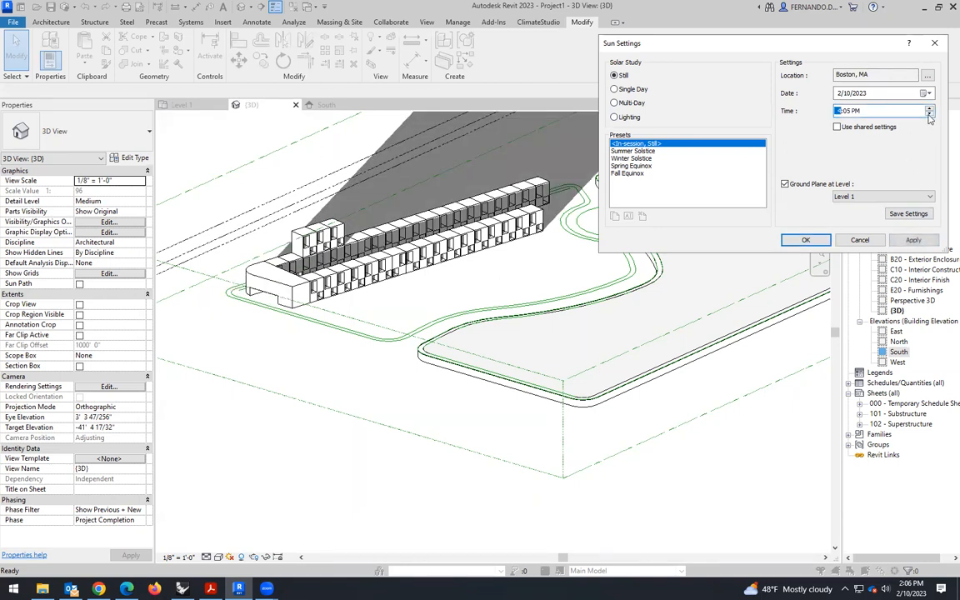
pyautogui.click(913, 240)
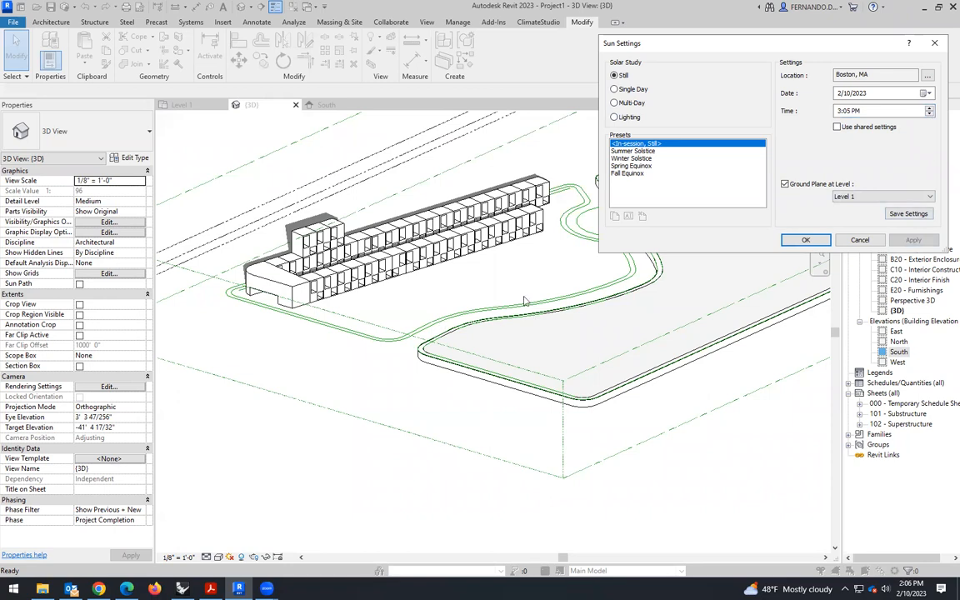
pyautogui.click(803, 241)
# - Shift the Still solar study to 2:05 PM and on to 1:05 PM to compare shadows between the building wings
pyautogui.keyDown('shift'); pyautogui.moveTo(384, 277); pyautogui.dragTo(492, 283, button='middle'); pyautogui.keyUp('shift')
pyautogui.click(498, 277)
pyautogui.scroll(-1, 487, 281)
pyautogui.click(506, 408)
pyautogui.scroll(3, 442, 237)
pyautogui.scroll(2, 491, 283)
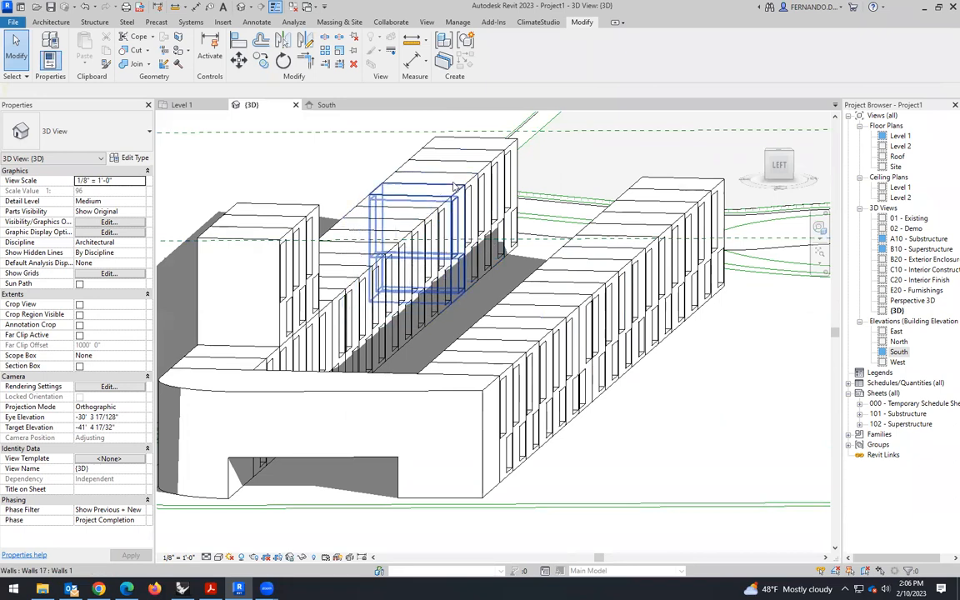
pyautogui.click(230, 557)
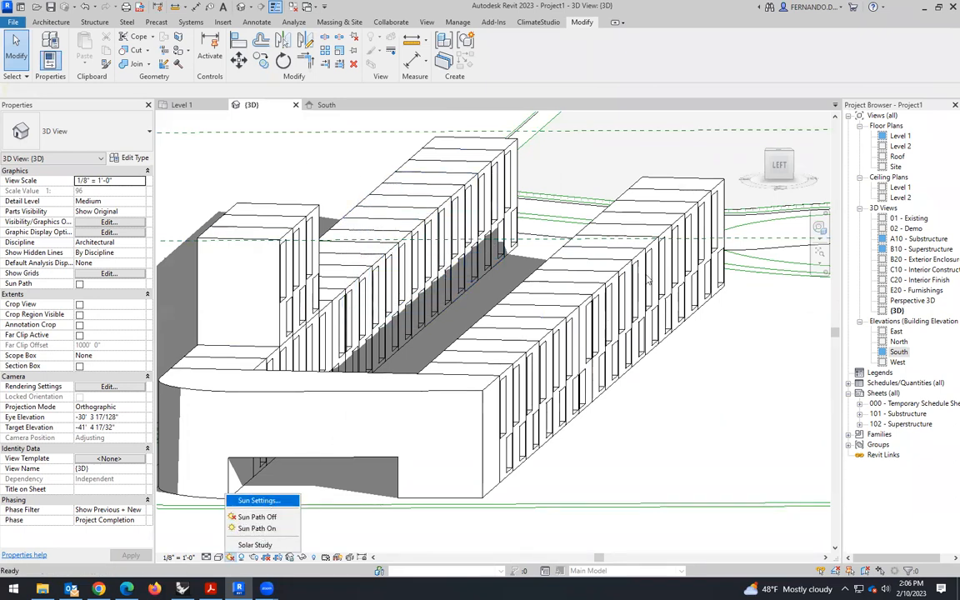
pyautogui.click(259, 500)
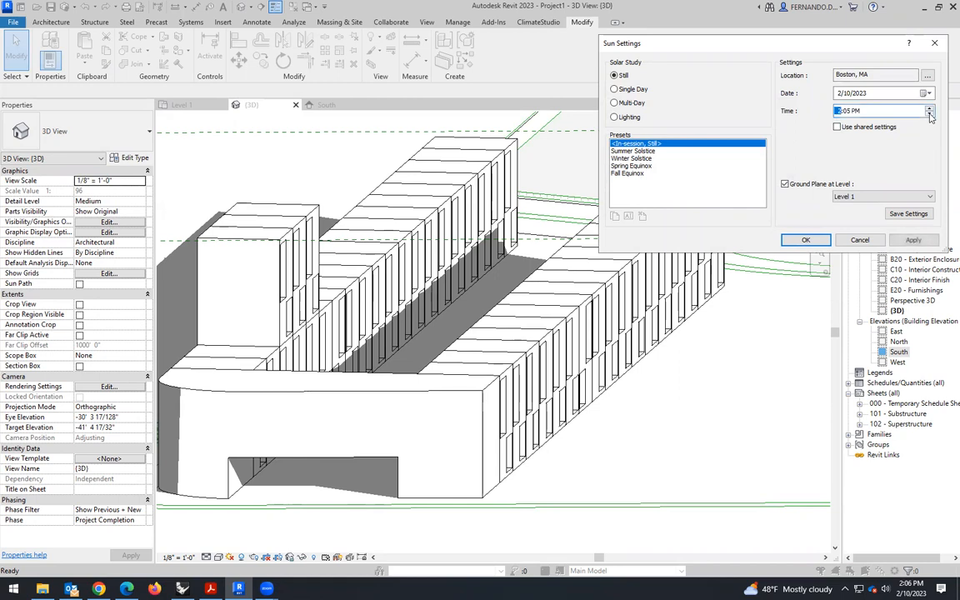
pyautogui.click(914, 240)
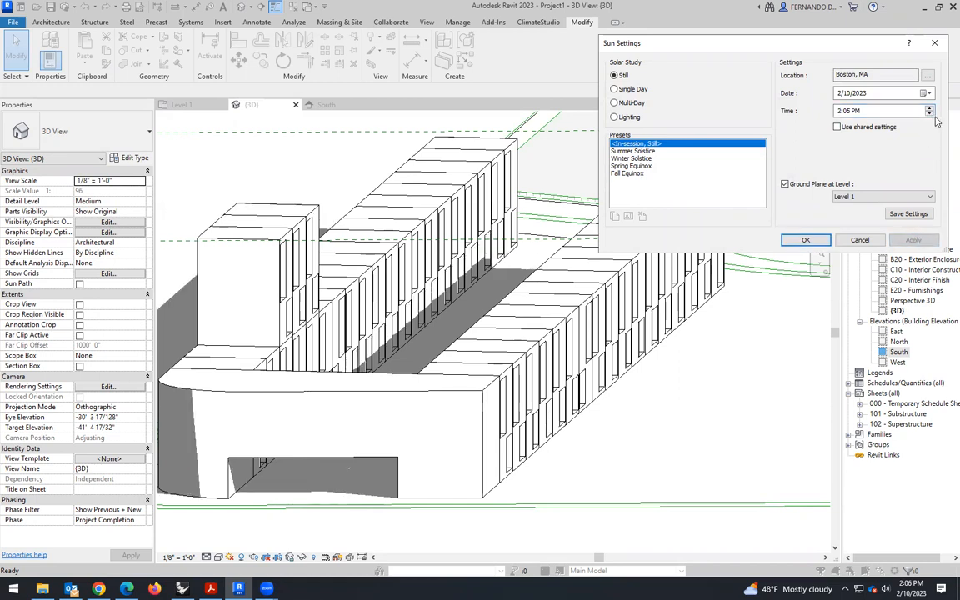
pyautogui.click(916, 240)
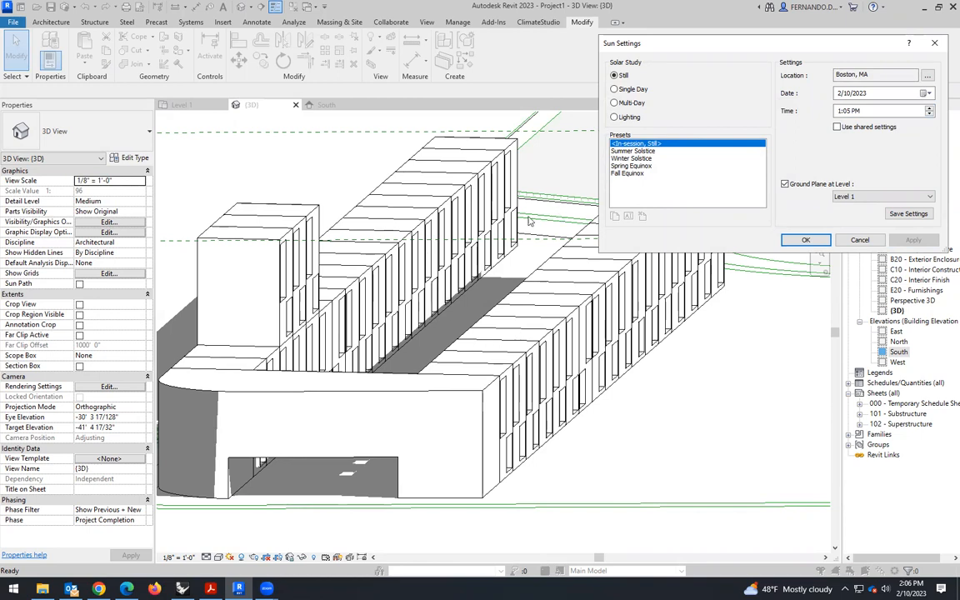
pyautogui.click(806, 240)
# - Examine the building's shadows across the site in 3D and the spacing of its wings, parking and paths in the Level 1 plan
pyautogui.scroll(-6, 417, 416)
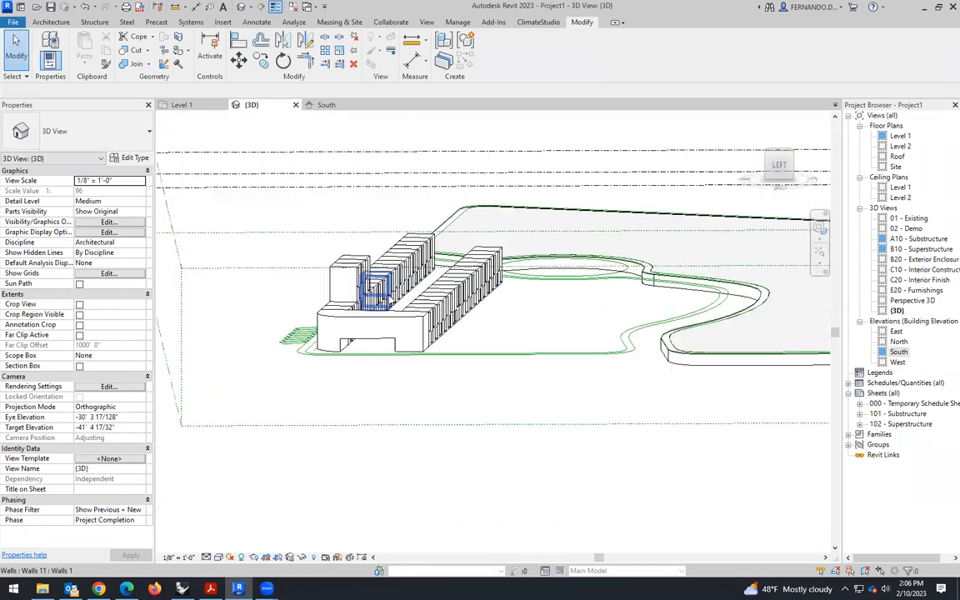
pyautogui.keyDown('shift'); pyautogui.moveTo(487, 424); pyautogui.dragTo(435, 133, button='middle'); pyautogui.keyUp('shift')
pyautogui.keyDown('shift'); pyautogui.moveTo(558, 464); pyautogui.dragTo(590, 510, button='middle'); pyautogui.keyUp('shift')
pyautogui.click(197, 106)
pyautogui.scroll(3, 504, 256)
pyautogui.scroll(1, 480, 178)
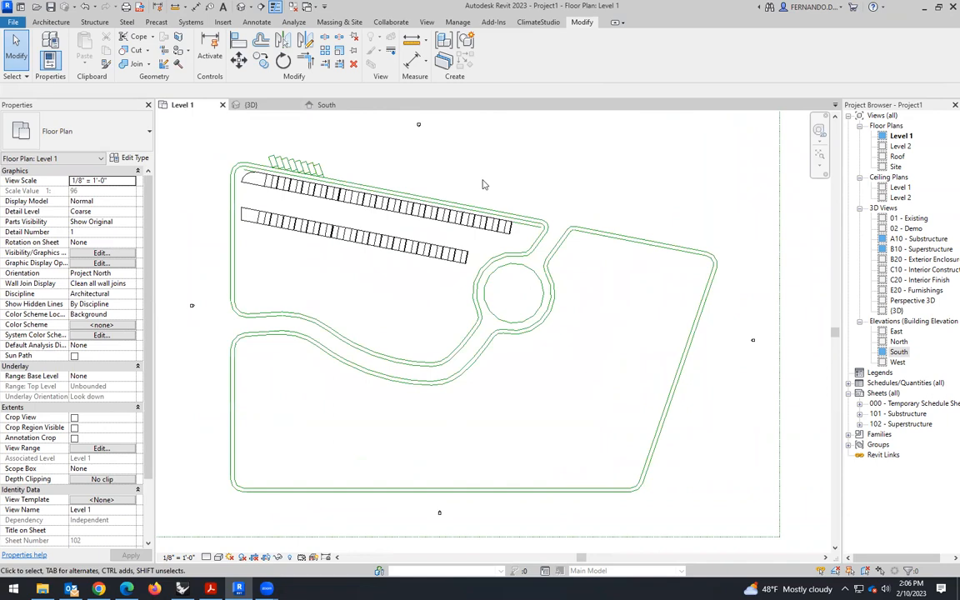
pyautogui.scroll(5, 267, 162)
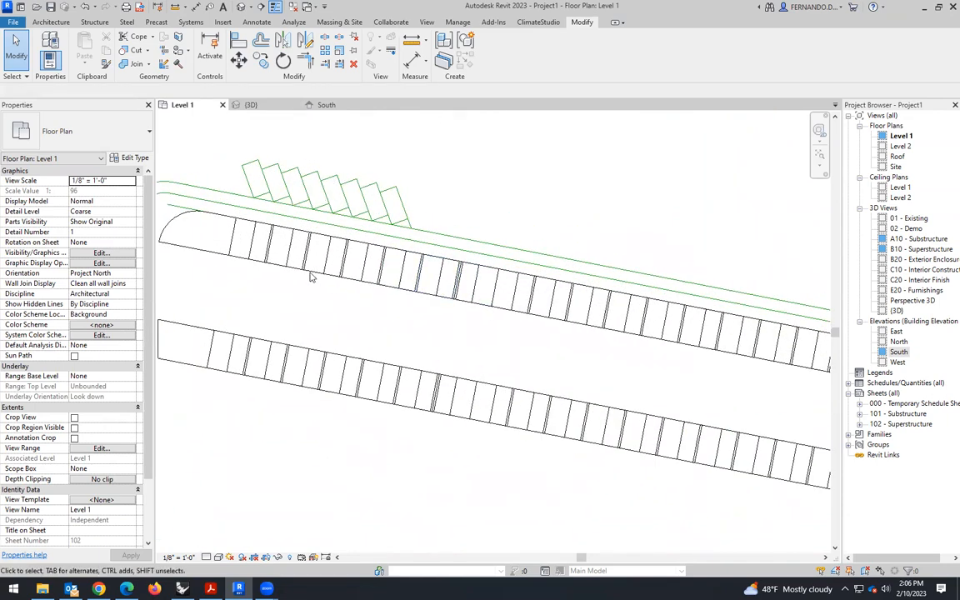
pyautogui.scroll(-2, 281, 248)
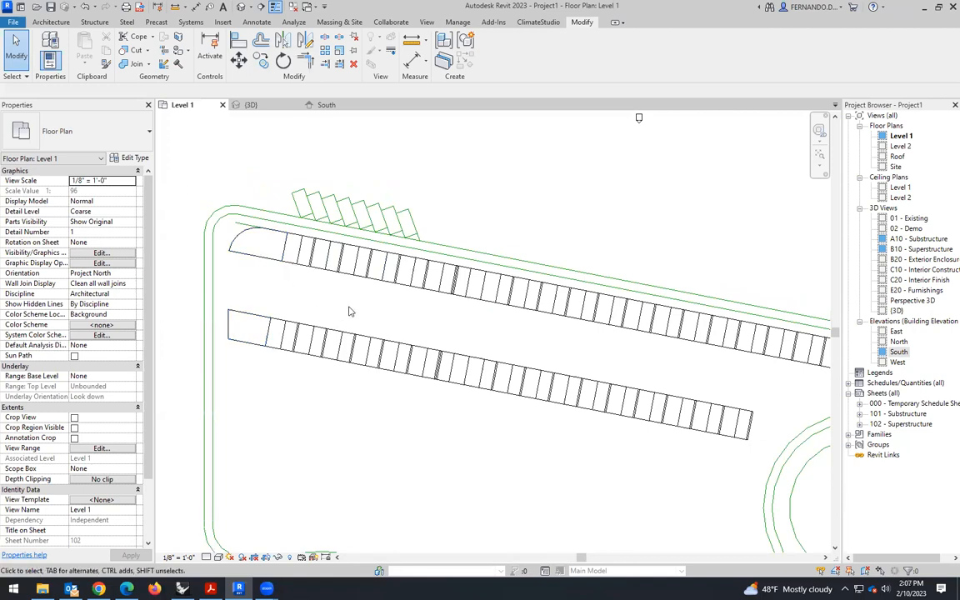
pyautogui.scroll(-1, 340, 315)
pyautogui.scroll(-1, 432, 314)
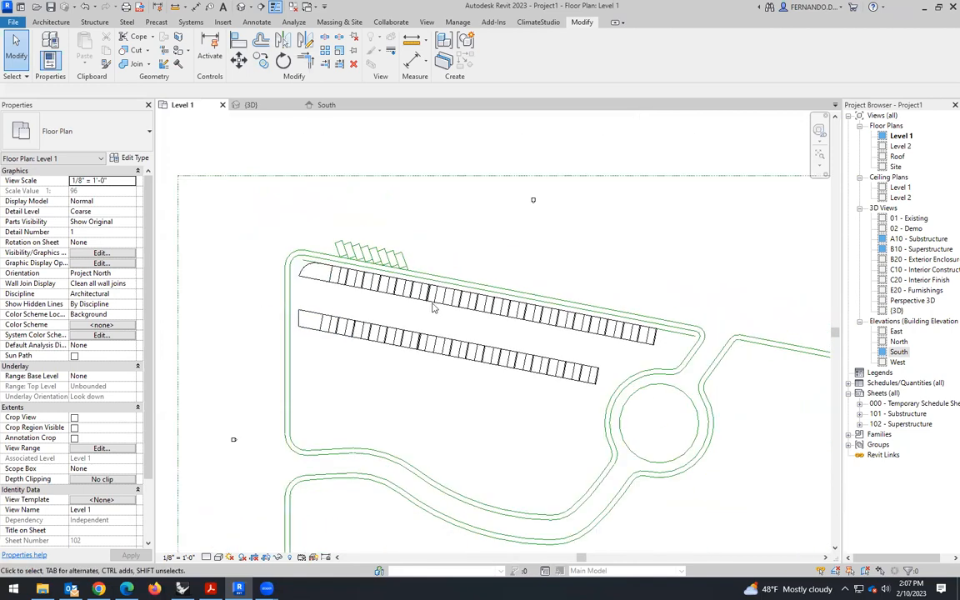
pyautogui.click(250, 105)
pyautogui.keyDown('shift'); pyautogui.moveTo(408, 250); pyautogui.dragTo(400, 338, button='middle'); pyautogui.keyUp('shift')
pyautogui.scroll(4, 396, 342)
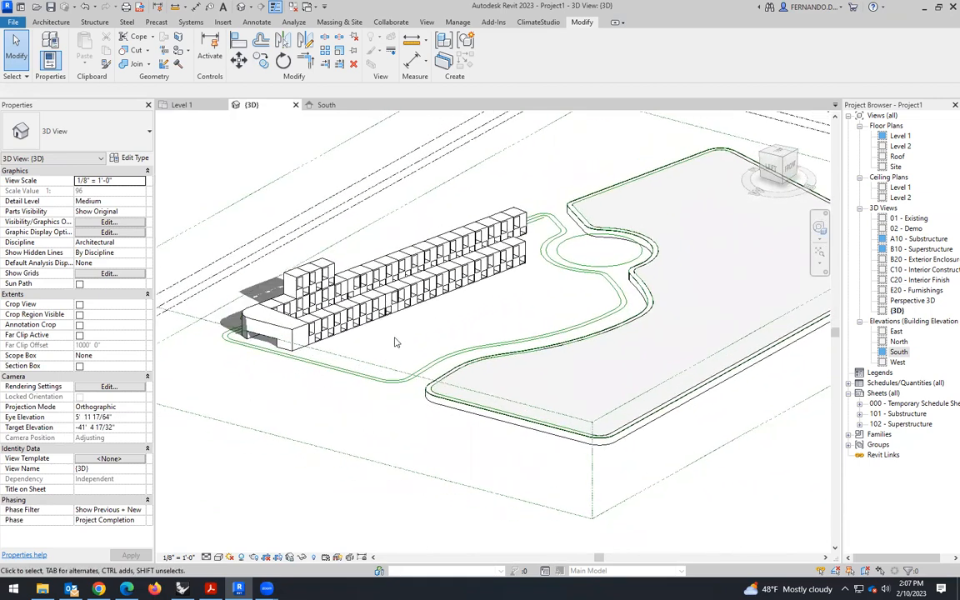